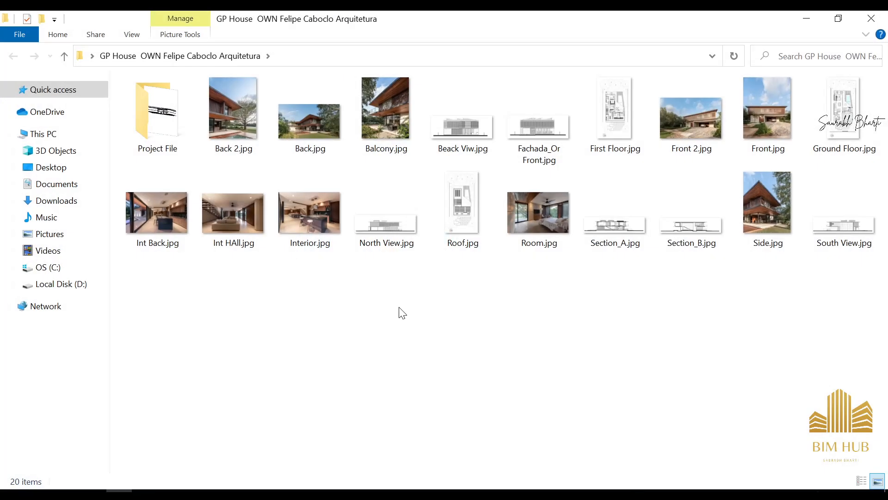
- Look over the house model's roof and upper floor in the Revit 3D view
right_click(324, 305)
left_click(427, 309)
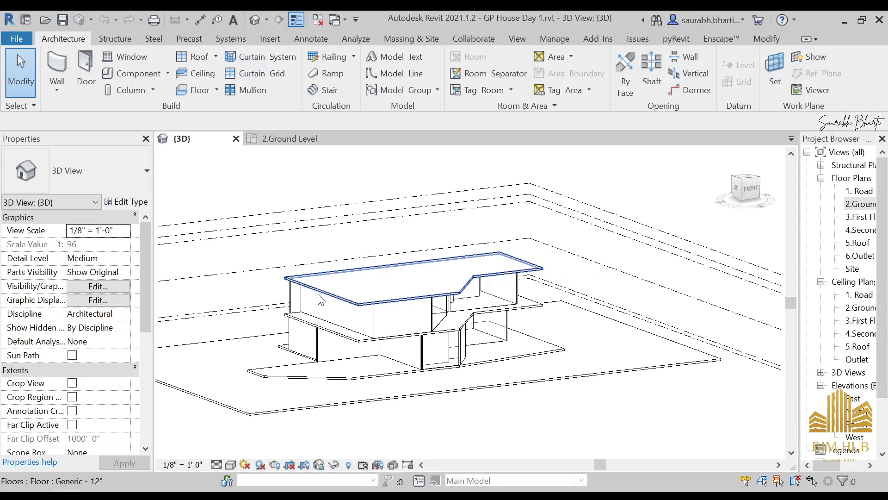
middle_click_drag(417, 324, 327, 349, "shift")
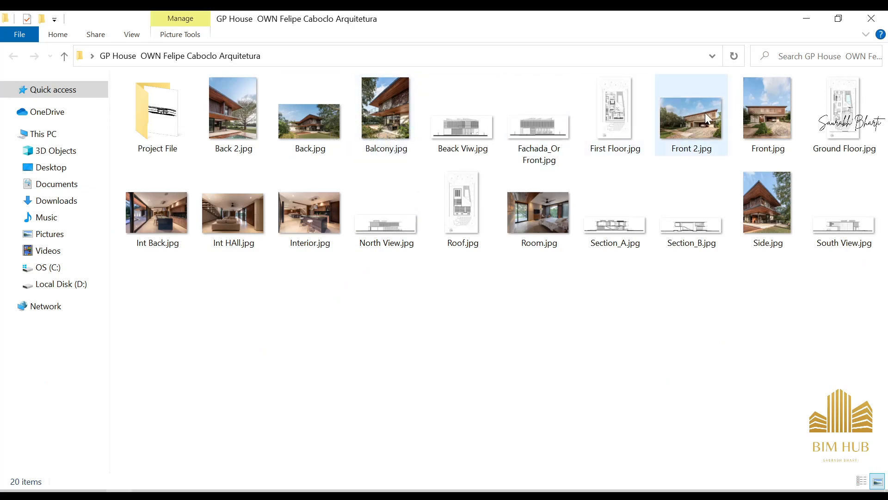
- Open the reference photo Front 2.jpg and browse on through the neighbouring images to the ground floor plan
double_click(698, 118)
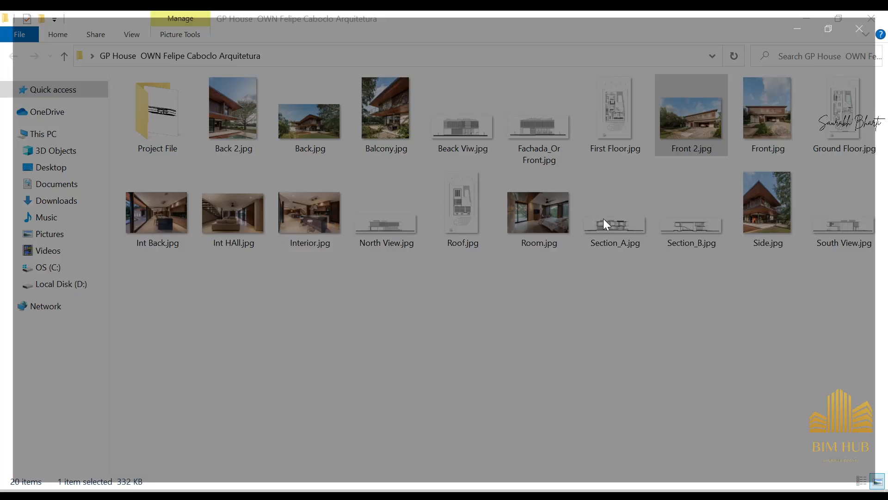
scroll(459, 278, "up", 3)
scroll(460, 277, "down", 3)
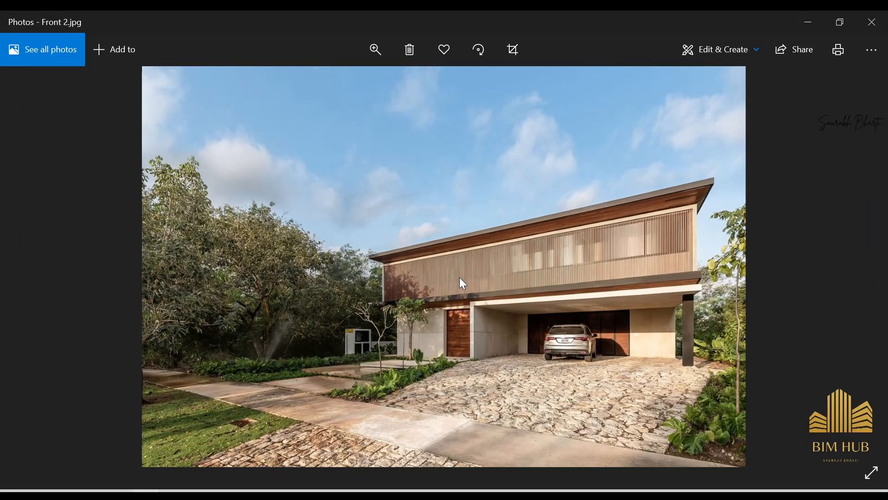
key("Right")
key("Right")
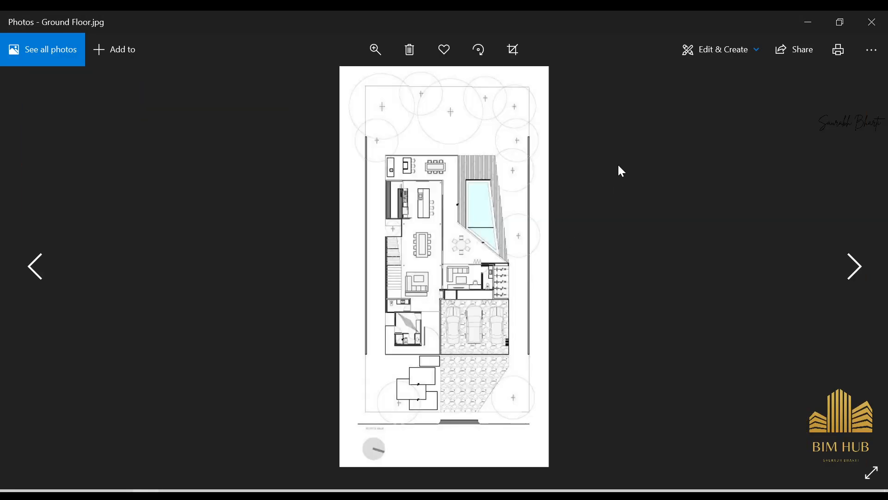
- Examine the upper-floor slatted facade in Front.jpg up close, along its full width
key("Left")
scroll(333, 301, "up", 5)
left_click_drag(279, 193, 269, 239)
scroll(194, 167, "up", 1)
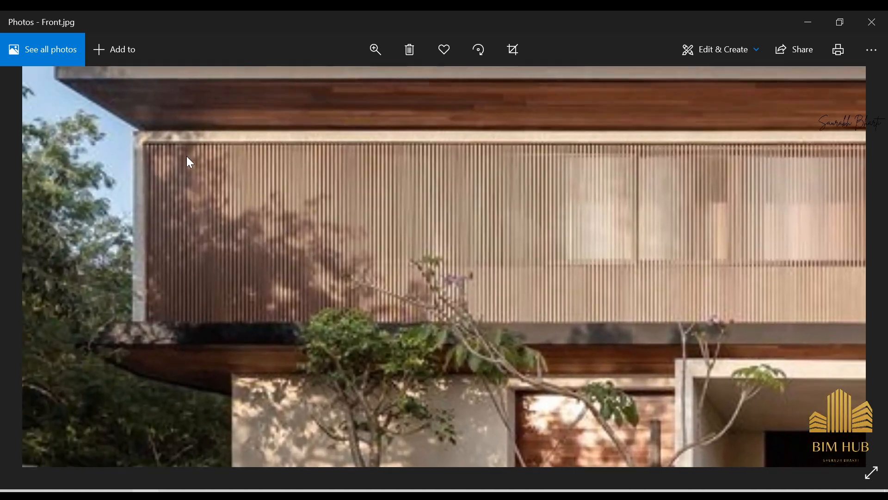
scroll(278, 208, "down", 1)
left_click_drag(595, 229, 536, 227)
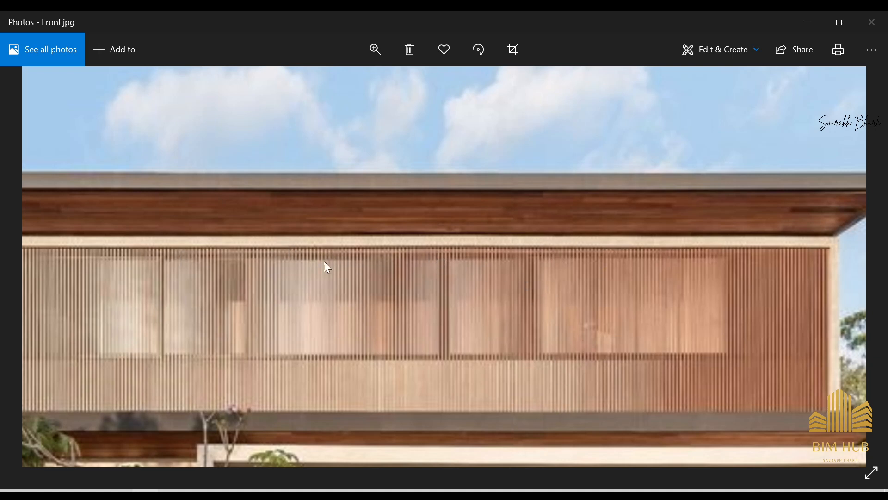
scroll(500, 324, "down", 3)
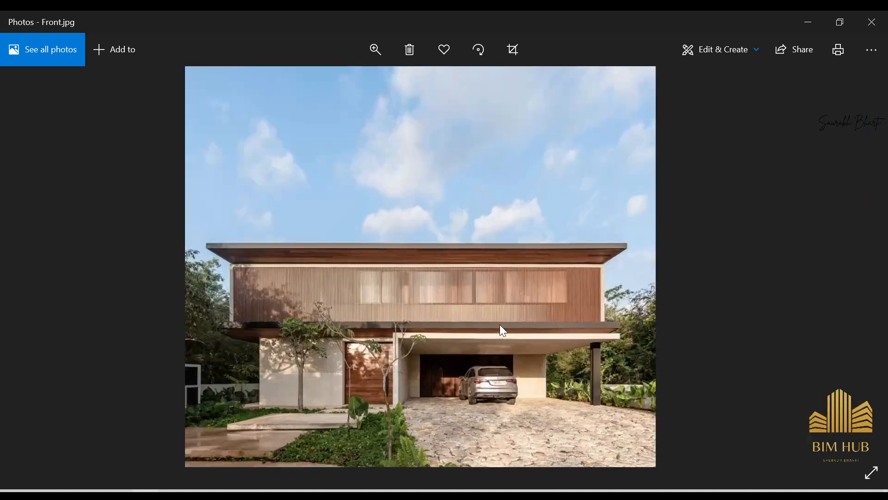
- Examine the slatted facade in Front 2.jpg and compare it with the adjacent reference images, including First Floor.jpg
key("Right")
scroll(501, 253, "up", 3)
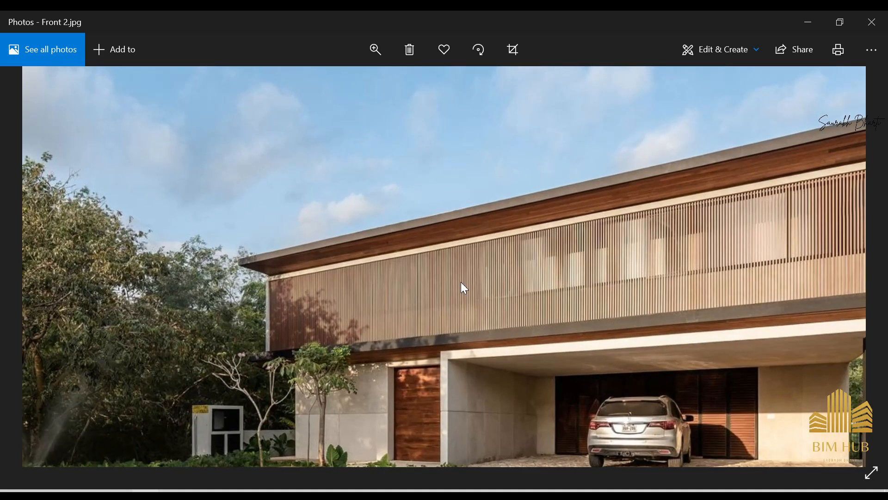
scroll(506, 258, "down", 4)
key("Right")
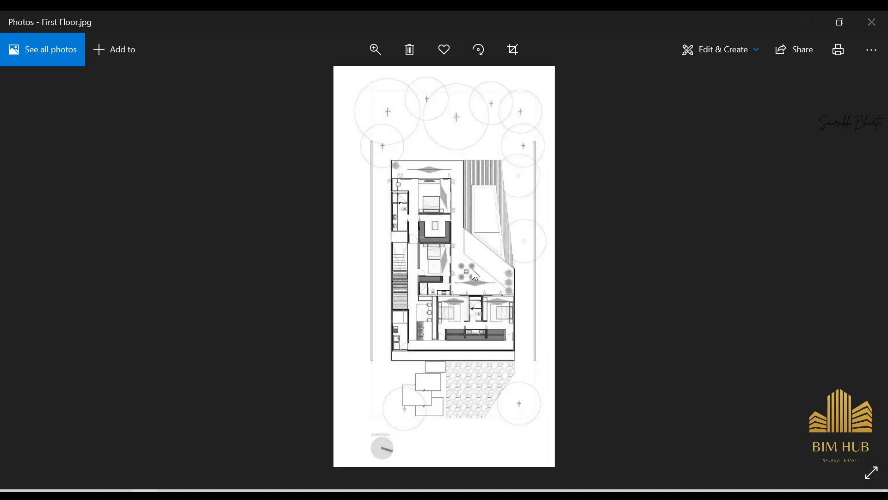
key("Left")
key("Left")
key("Right")
key("Left")
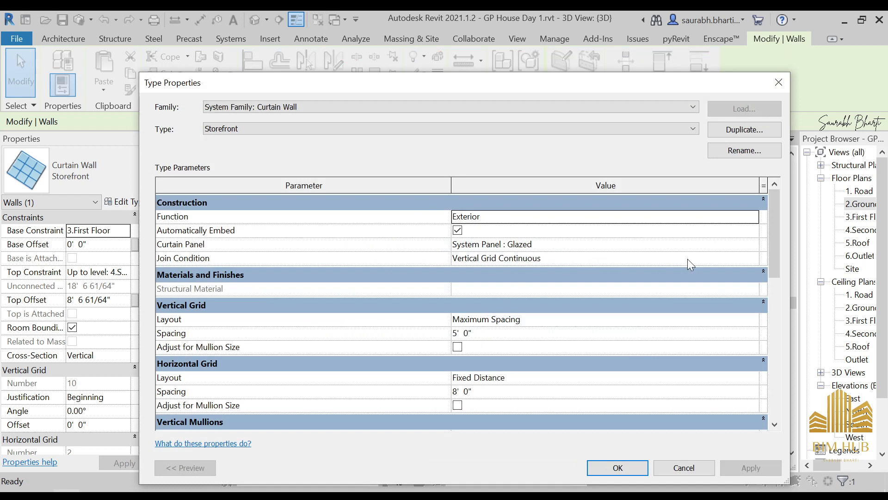
- In the Revit curtain wall's Storefront type, set the curtain panel to Empty System Panel : Empty
left_click(702, 245)
left_click(753, 244)
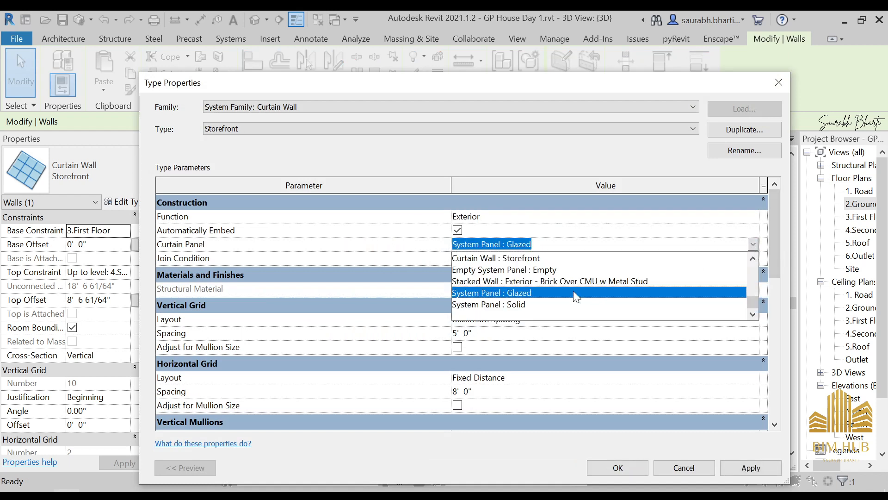
left_click(544, 270)
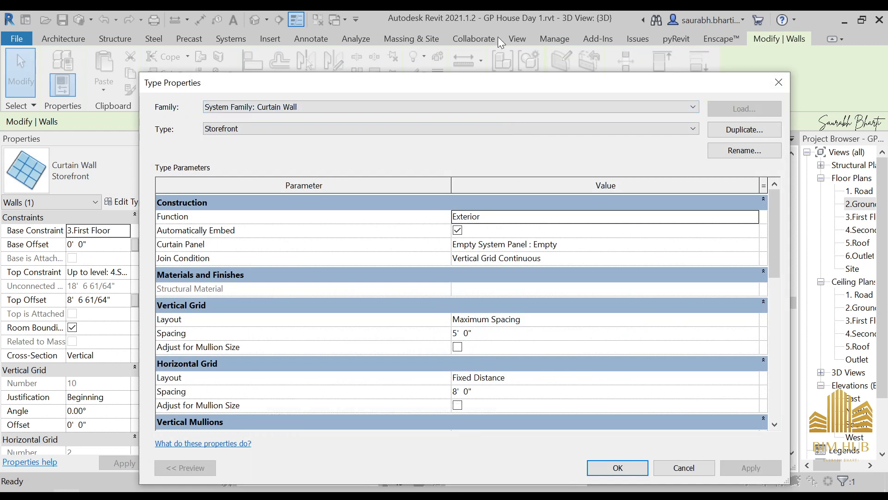
- Try Maximum Spacing as the horizontal grid layout of the Storefront wall type
left_click_drag(534, 85, 413, 24)
left_click(632, 316)
left_click(632, 317)
left_click(463, 365)
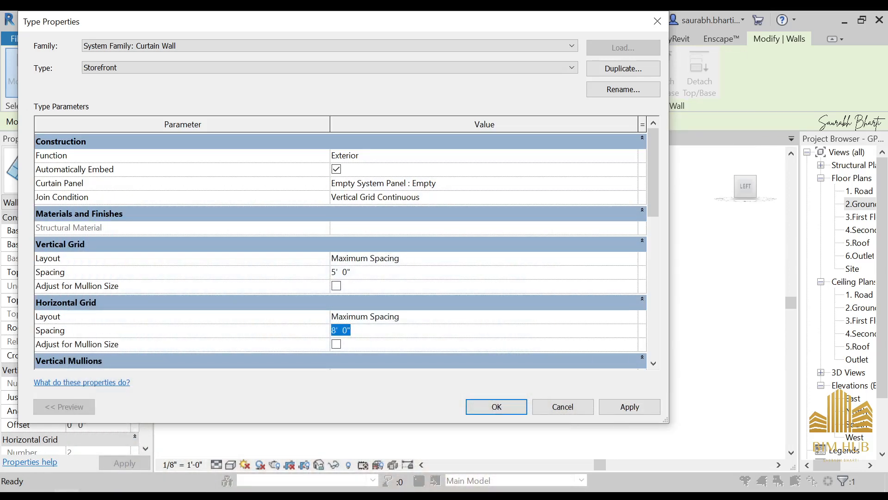
left_click(370, 331)
- Set the Storefront type's horizontal grid layout to None and accept the type changes
left_click(632, 317)
left_click(632, 317)
left_click(462, 329)
left_click(630, 407)
left_click(519, 407)
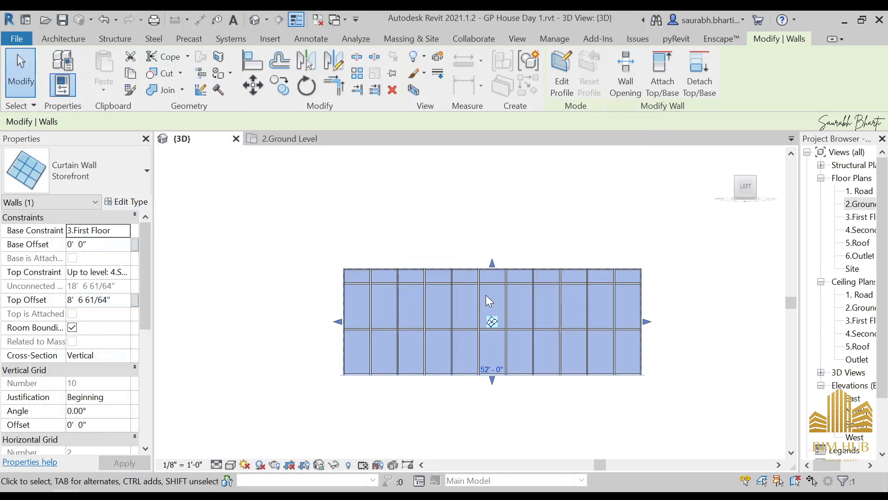
- Reopen the curtain wall's Storefront type and reapply None as its horizontal grid layout
key("Escape")
left_click(486, 258)
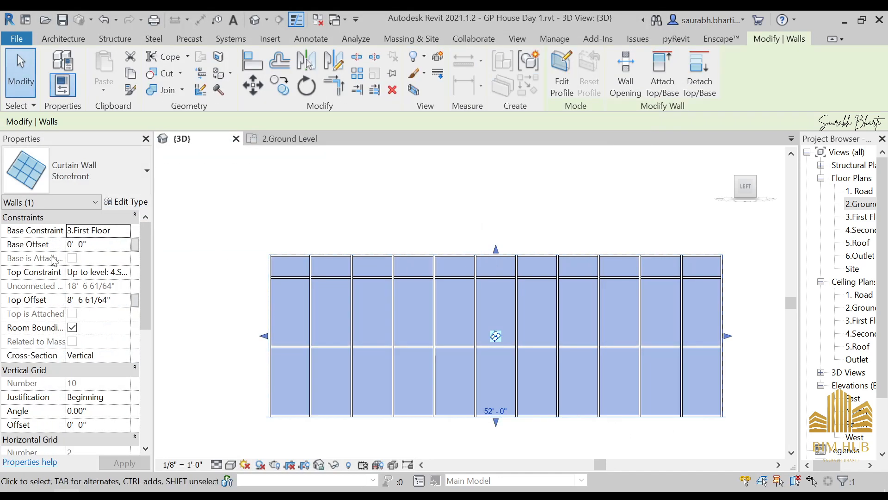
left_click(113, 203)
left_click(589, 316)
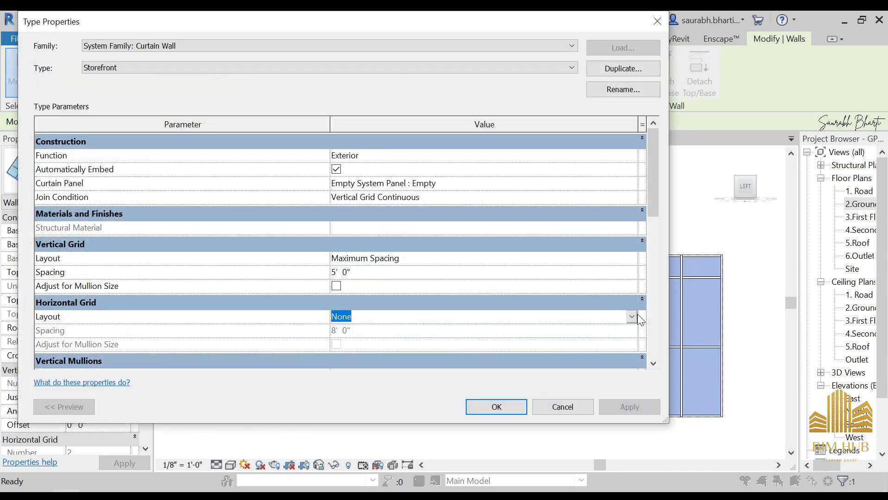
left_click(632, 317)
left_click(481, 329)
left_click(629, 406)
left_click(273, 268)
left_click(501, 408)
key("Escape")
- Set the interior type of the Storefront wall's horizontal mullions to None
middle_click_drag(368, 287, 498, 345, "shift")
left_click(329, 348)
left_click(125, 202)
left_click(632, 227)
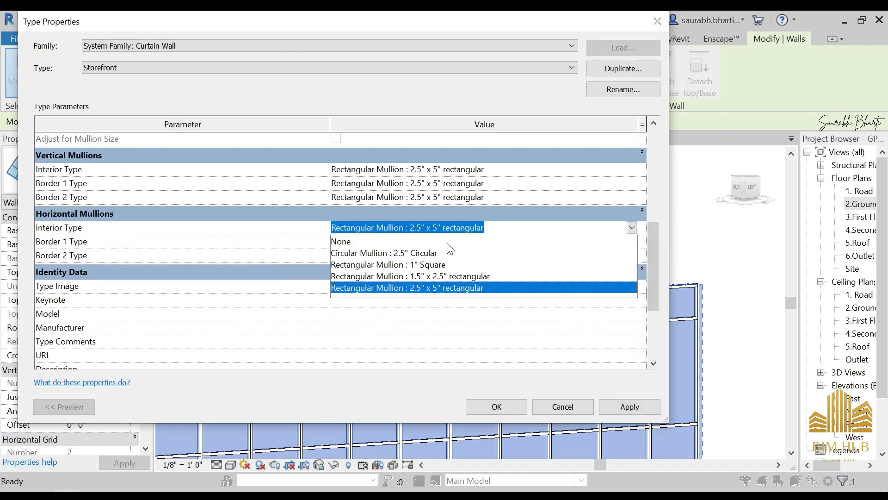
left_click(463, 241)
- Set both Border 1 Type and Border 2 Type of the horizontal mullions to None
left_click(631, 242)
left_click(632, 241)
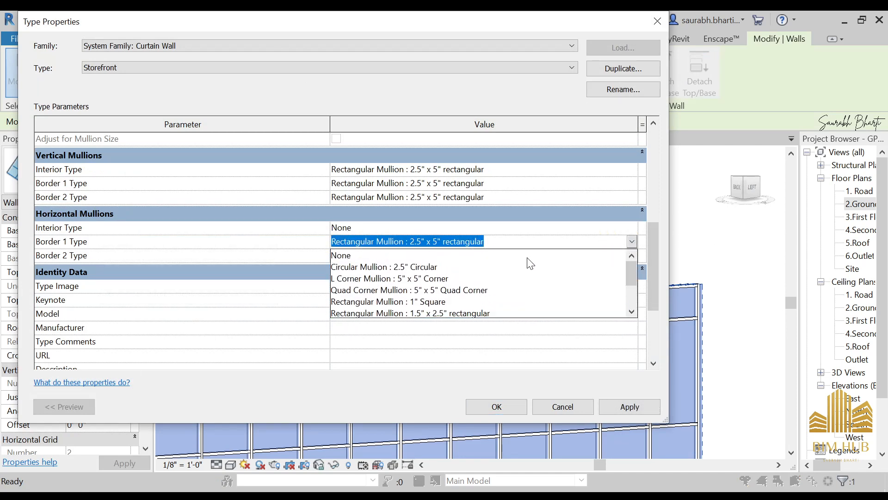
left_click(597, 256)
left_click(599, 257)
left_click(632, 255)
scroll(551, 276, "up", 1)
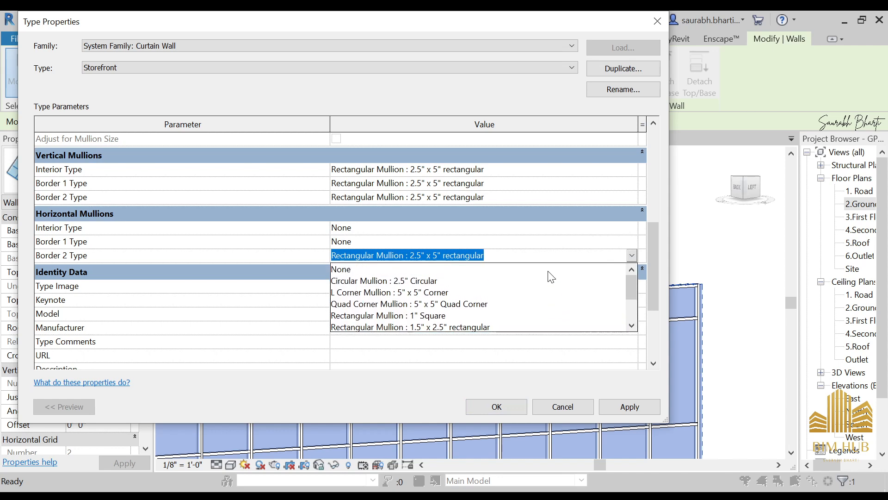
left_click(550, 270)
- Apply the mullion changes to the Storefront type and delete the mullions that are no longer type-driven
left_click(622, 408)
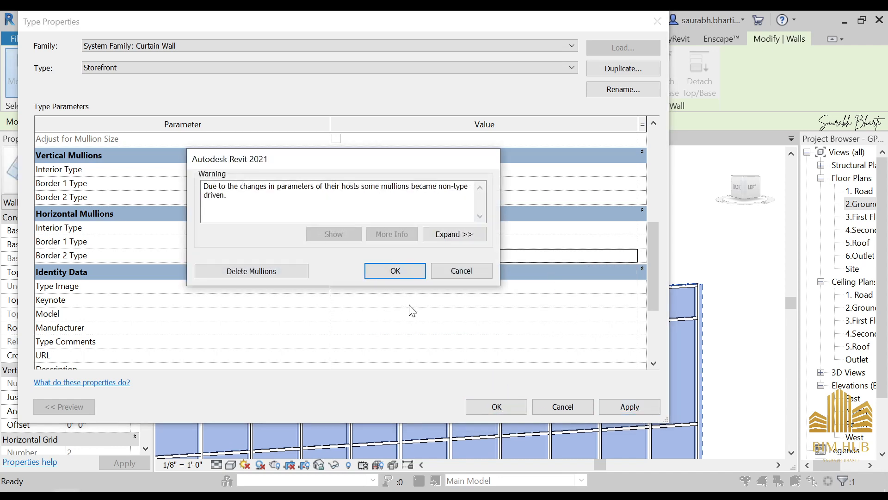
left_click(301, 273)
left_click(506, 407)
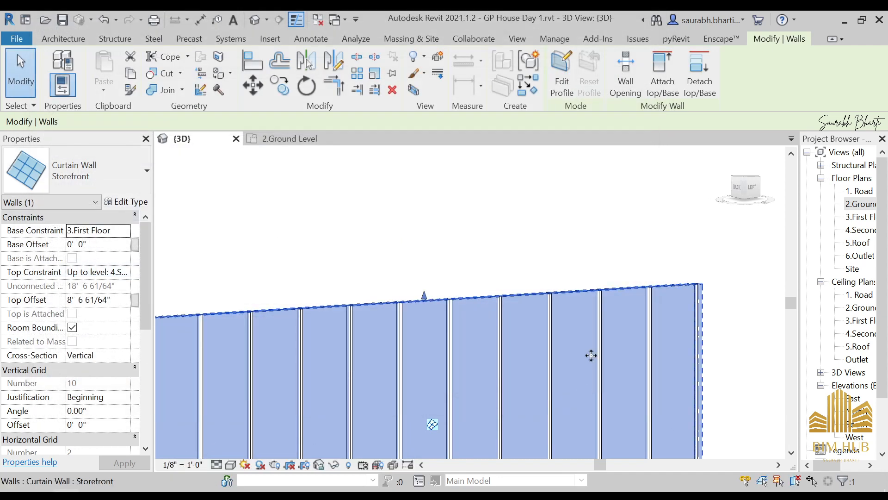
scroll(593, 364, "down", 5)
middle_click_drag(593, 367, 567, 375, "shift")
key("Escape")
scroll(567, 370, "up", 2)
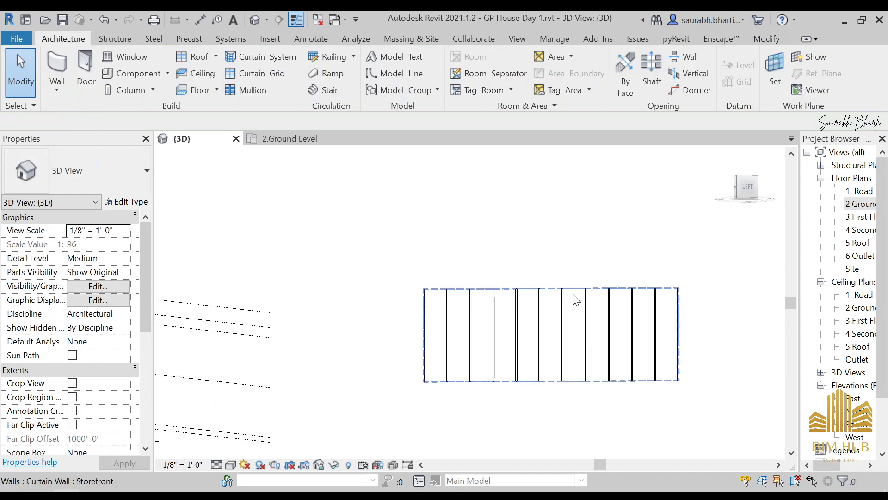
- Set the Storefront wall type's vertical grid layout to Minimum Spacing with a spacing of 0' 6"
left_click(582, 289)
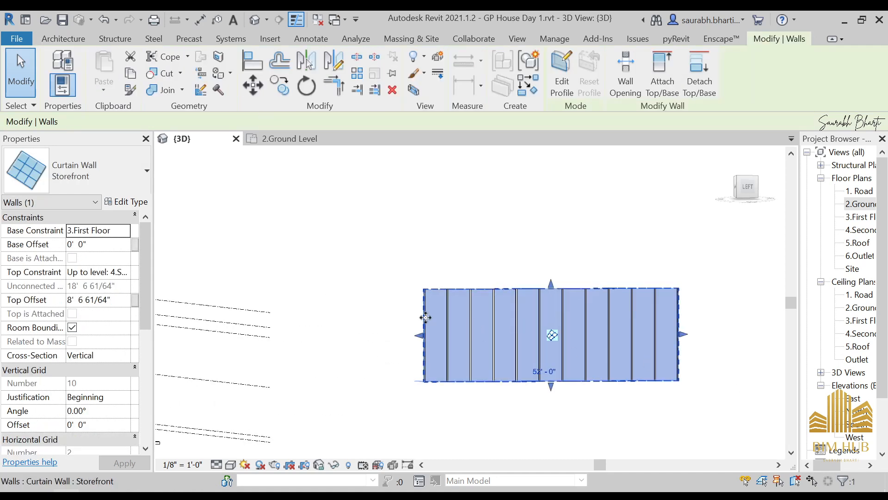
middle_click_drag(486, 356, 475, 335, "shift")
key("Escape")
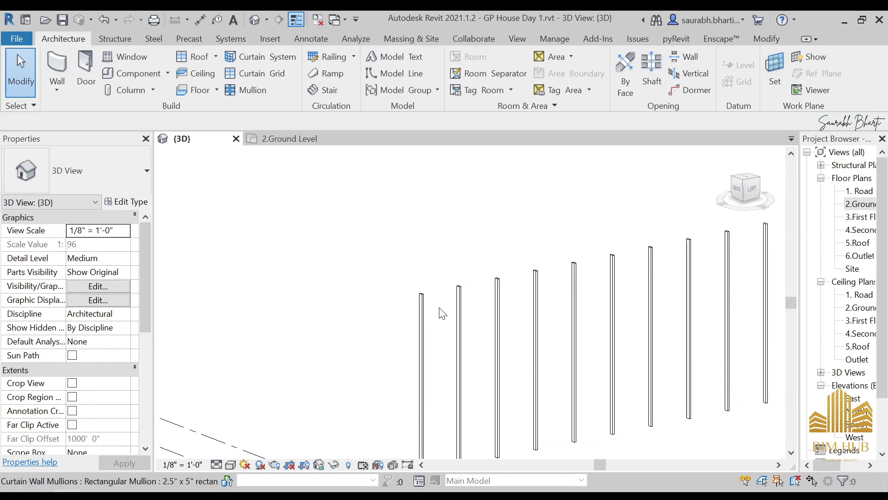
double_click(454, 302)
left_click(508, 401)
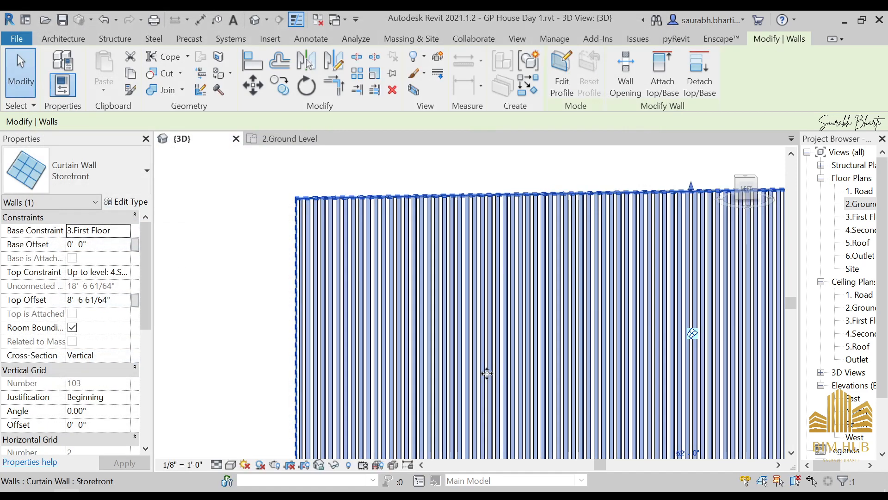
scroll(487, 373, "down", 1)
key("Escape")
- Review the available types of the Rectangular Mullion family in its type properties
middle_click_drag(490, 373, 518, 347, "shift")
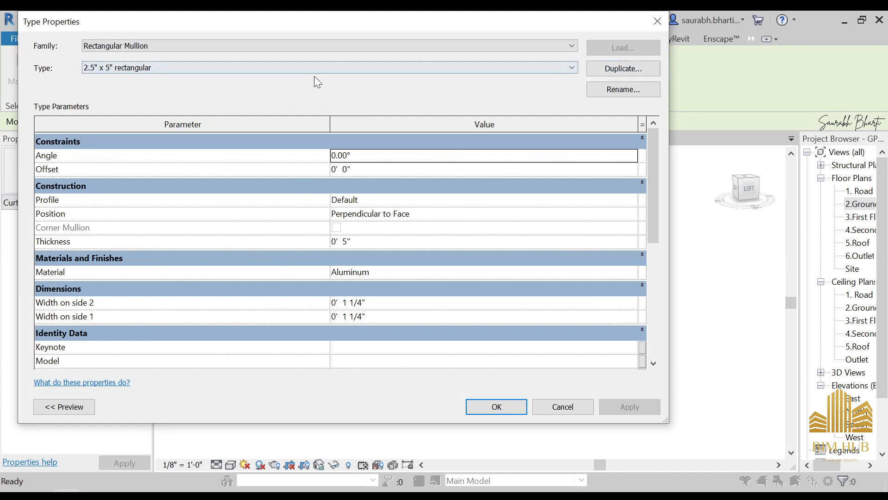
left_click(174, 42)
left_click(176, 42)
left_click(160, 70)
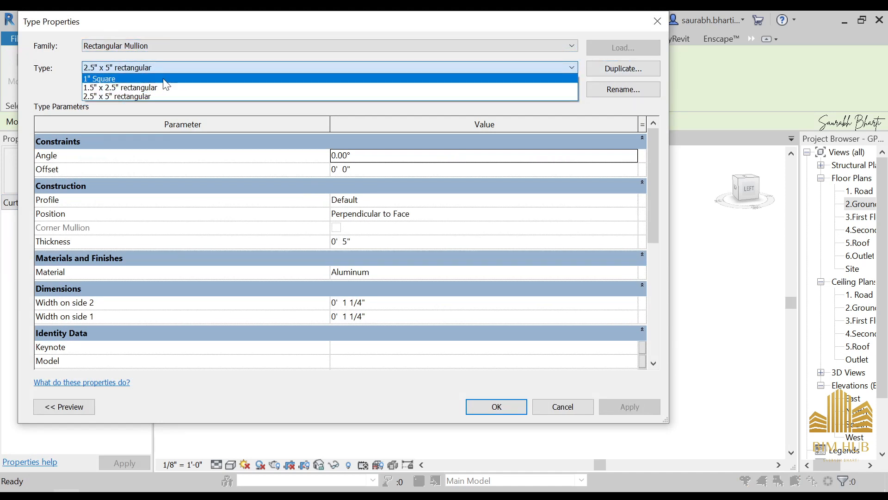
key("Escape")
key("Escape")
key("Escape")
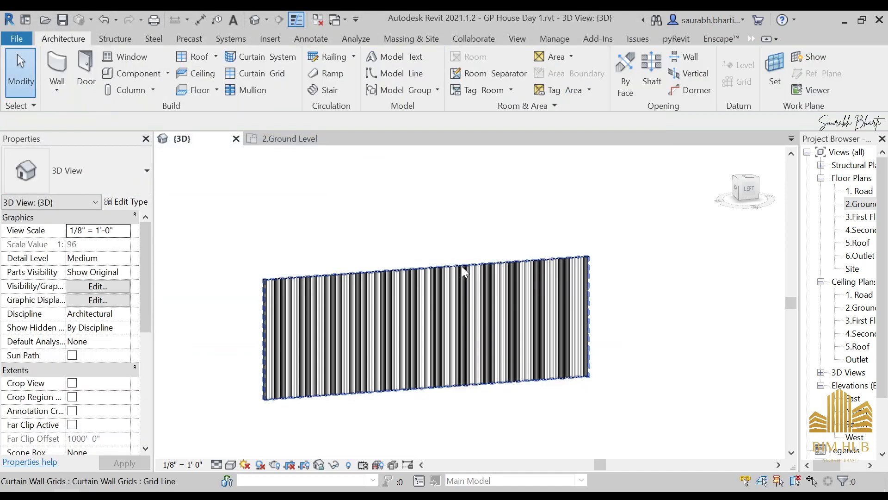
left_click(503, 273)
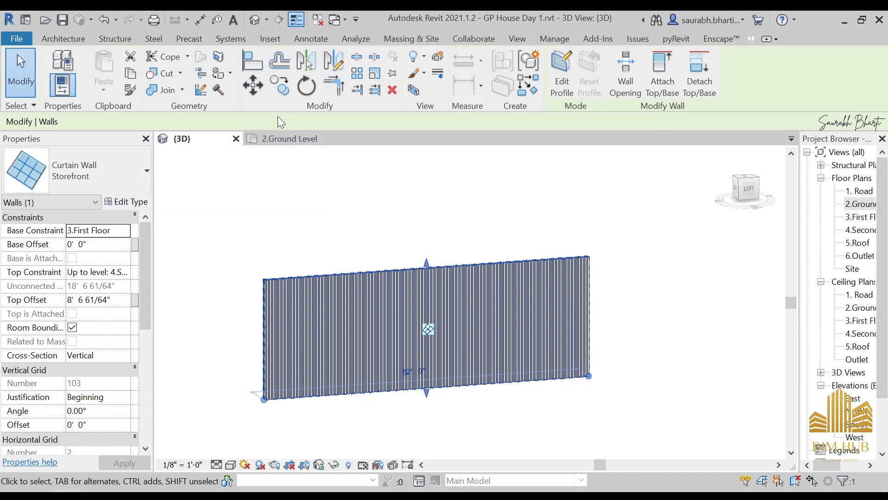
left_click(65, 39)
left_click(245, 90)
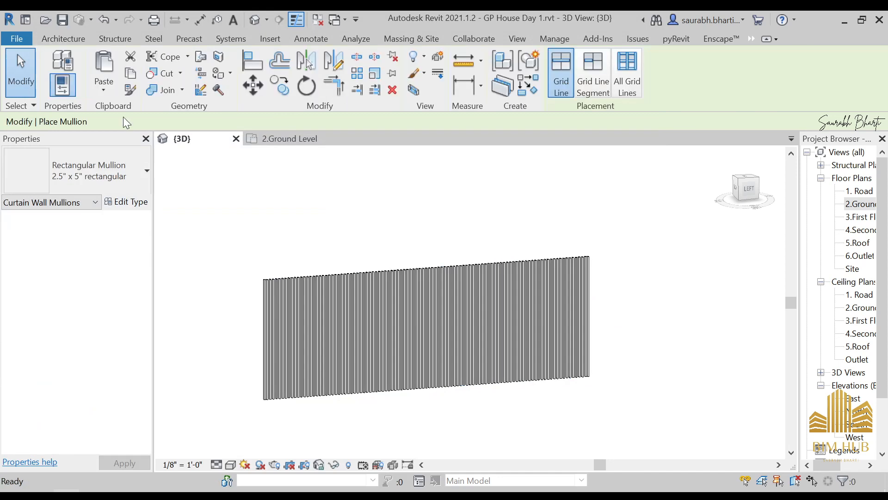
left_click(109, 164)
scroll(70, 274, "up", 3)
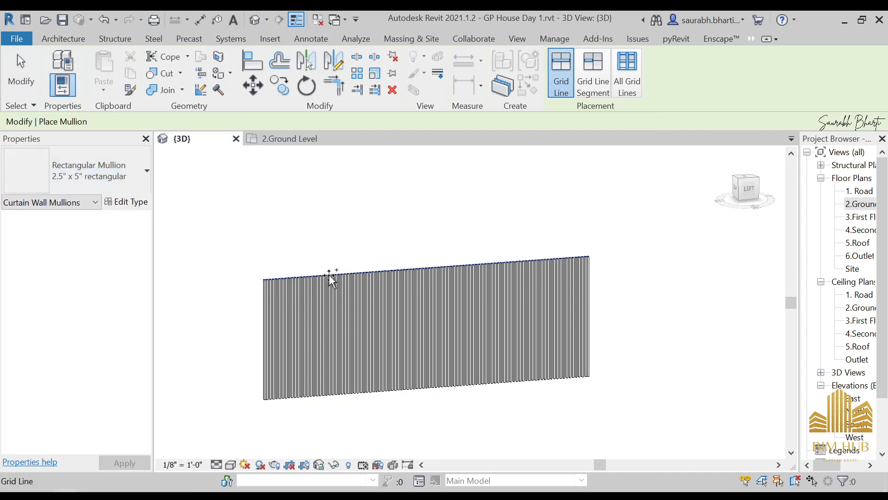
key("Escape")
key("Escape")
- Set the Interior Type of the Storefront wall type's vertical mullions to Rectangular Mullion : 1.5" x 2.5" rectangular
left_click(329, 276)
left_click(134, 201)
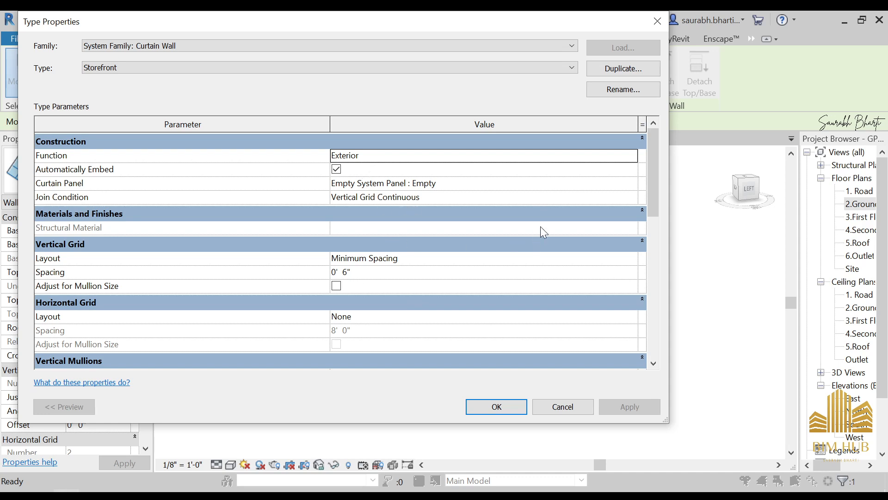
key("Escape")
left_click(136, 200)
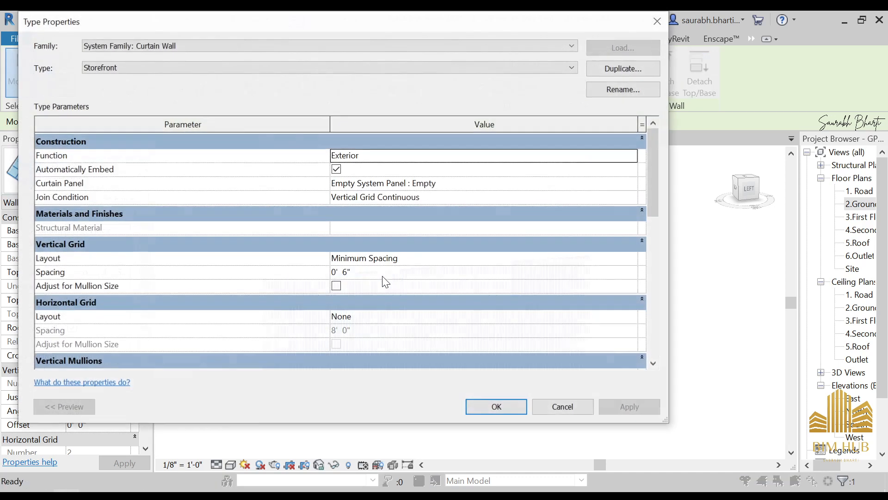
scroll(393, 278, "down", 3)
left_click(632, 242)
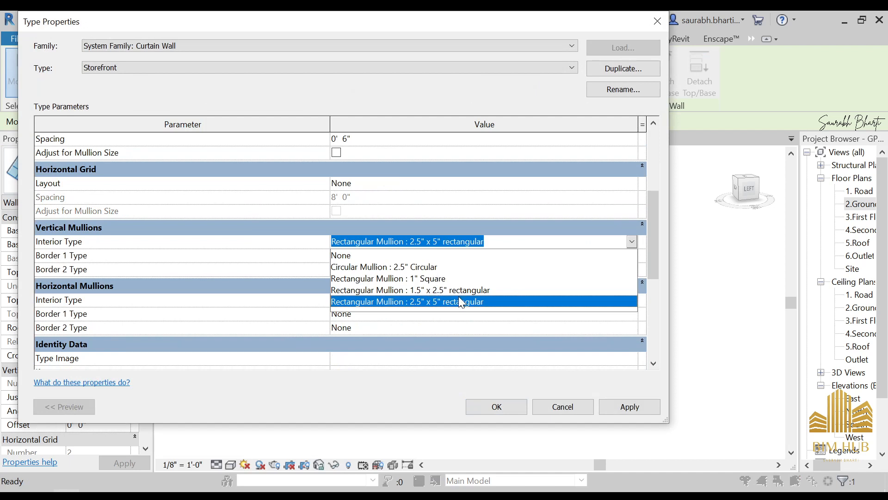
left_click(452, 292)
left_click(463, 269)
left_click(520, 403)
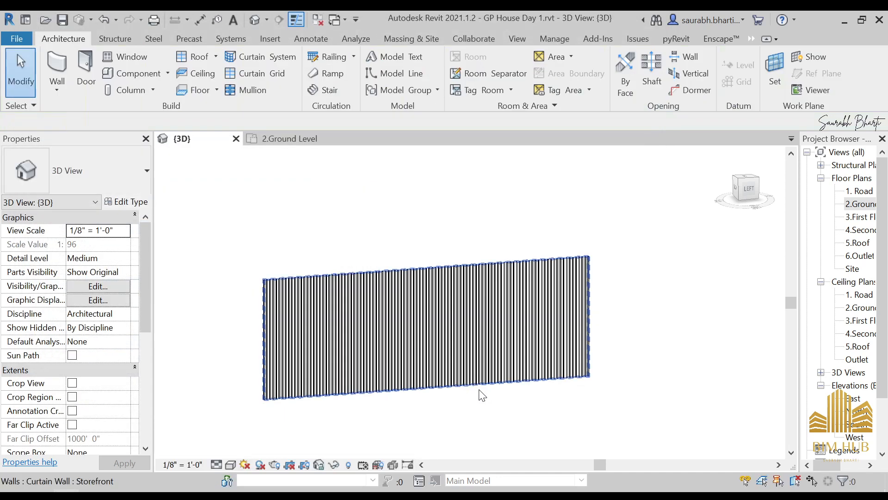
- Reduce the Storefront type's vertical grid spacing to 0' 4"
middle_click_drag(480, 407, 334, 300, "shift")
scroll(334, 296, "up", 4)
middle_click_drag(276, 240, 367, 259, "shift")
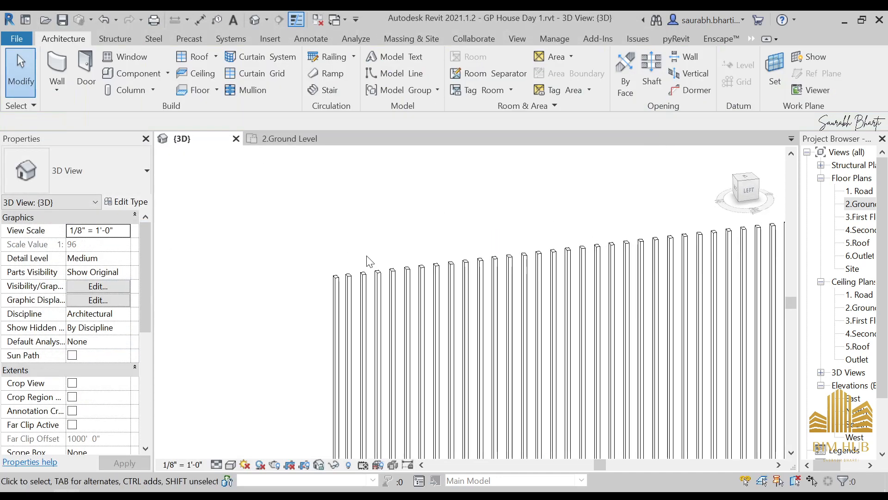
left_click(395, 280)
left_click(124, 201)
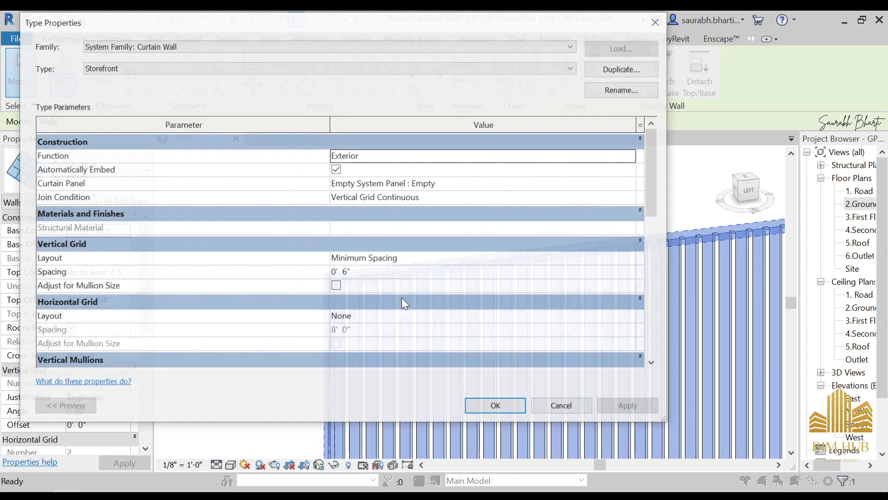
left_click(408, 272)
type("4")
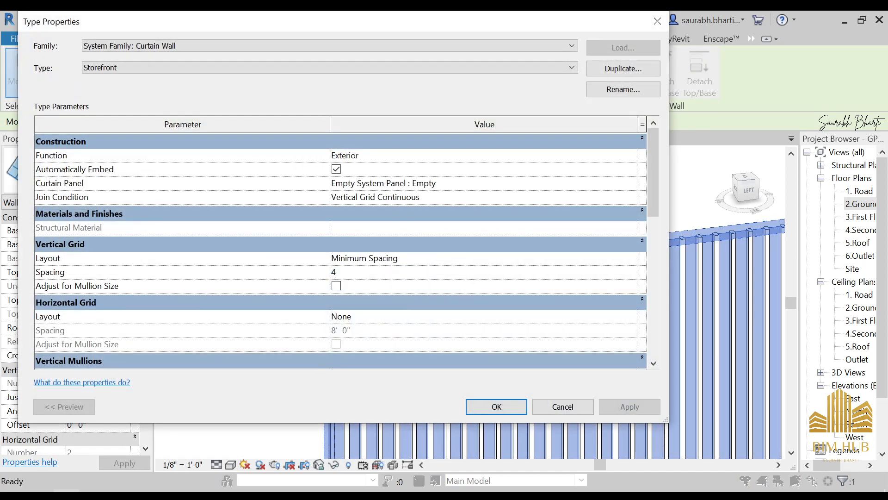
left_click(646, 407)
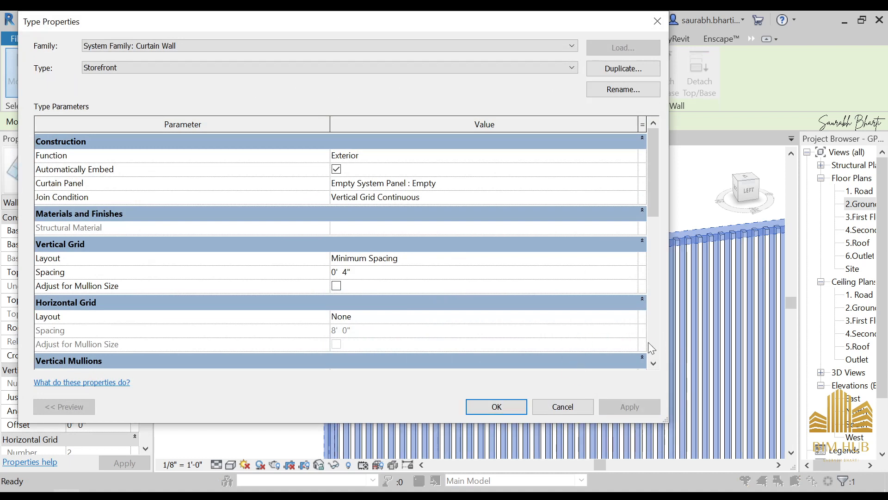
- Try a vertical grid spacing of 0' 3" and a Fixed Number layout for the Storefront type
left_click(377, 287)
left_click(372, 273)
type("3\"")
left_click(379, 297)
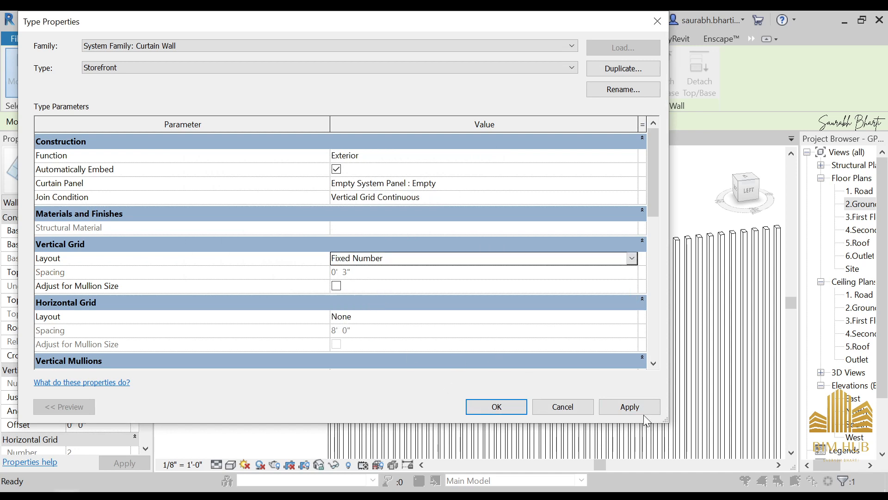
left_click(550, 407)
- Set the Storefront type's vertical grid layout back to Minimum Spacing with a spacing of 0' 4"
middle_click_drag(575, 332, 380, 254, "shift")
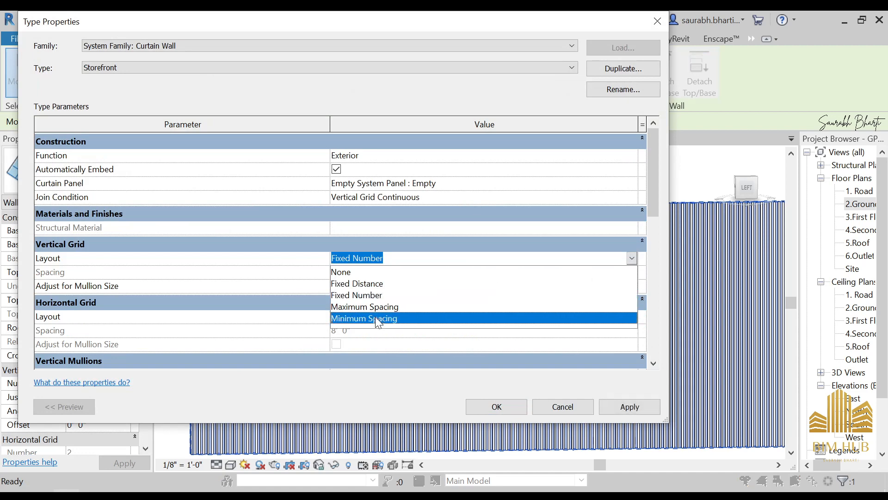
left_click(376, 318)
left_click(376, 272)
type("4")
left_click(632, 409)
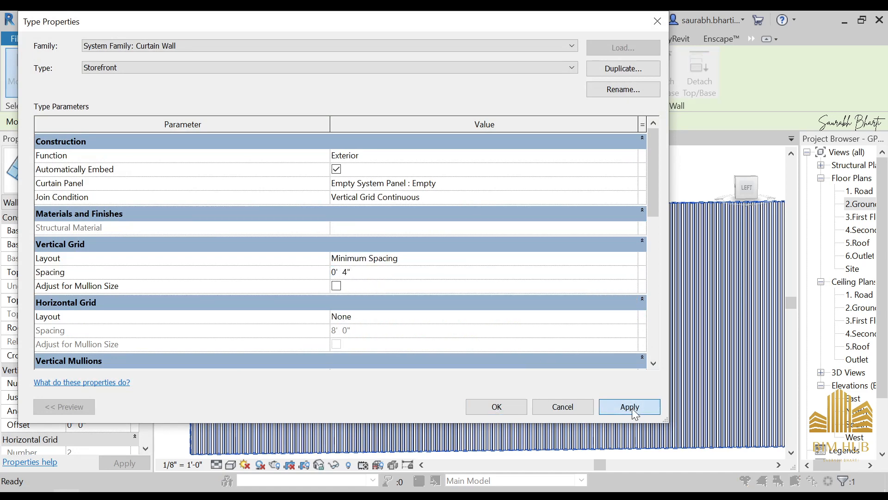
left_click(504, 406)
- Examine the spacing and shape of the vertical mullions along the curtain wall's top edge
scroll(418, 271, "down", 3)
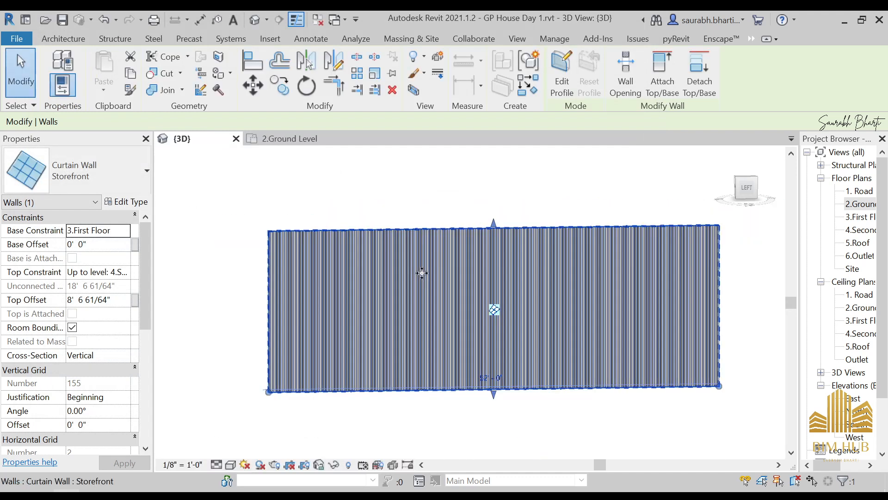
key("Escape")
scroll(429, 274, "up", 4)
middle_click_drag(440, 277, 485, 311, "shift")
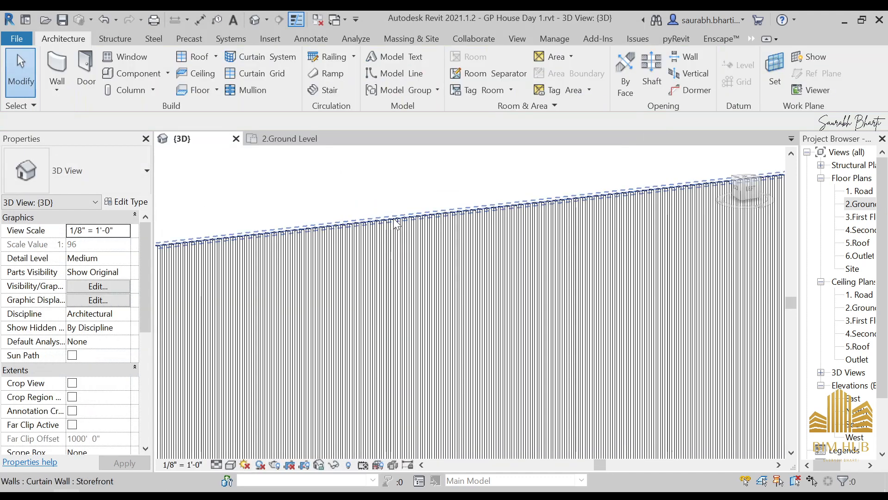
left_click(386, 231)
middle_click_drag(389, 230, 256, 241, "shift")
scroll(256, 241, "up", 2)
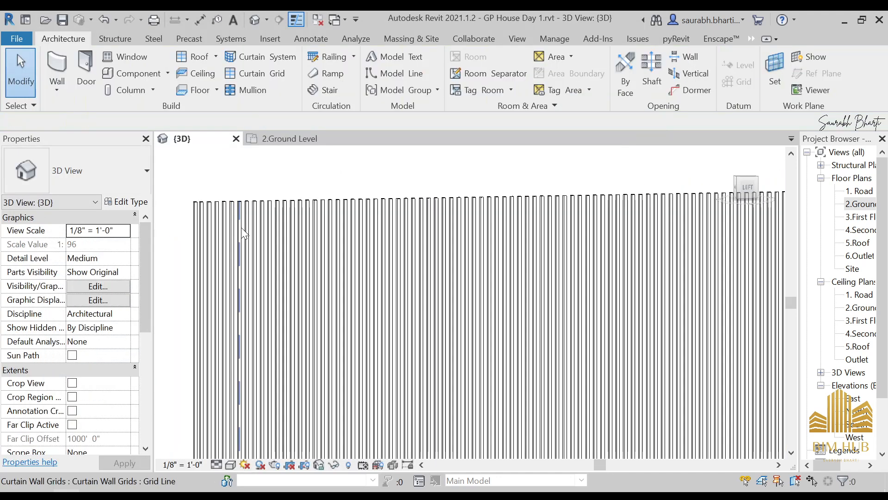
left_click(249, 204)
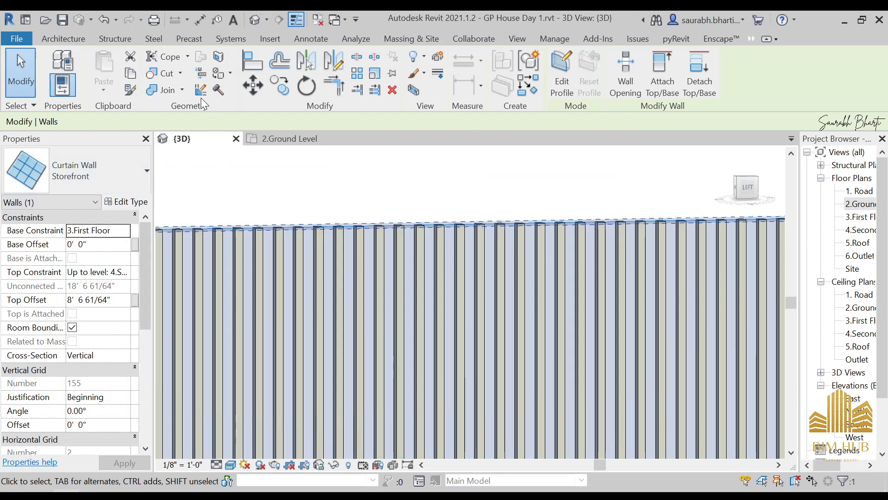
- Choose the 1.5" x 2.5" rectangular type for the Mullion tool and open the material selection in its type properties
left_click(86, 39)
left_click(242, 74)
left_click(128, 179)
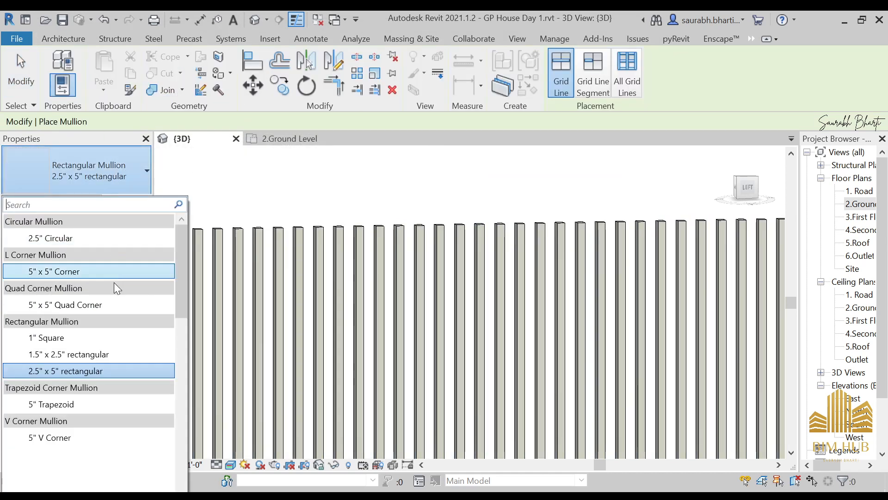
left_click(69, 354)
left_click(129, 203)
left_click(620, 272)
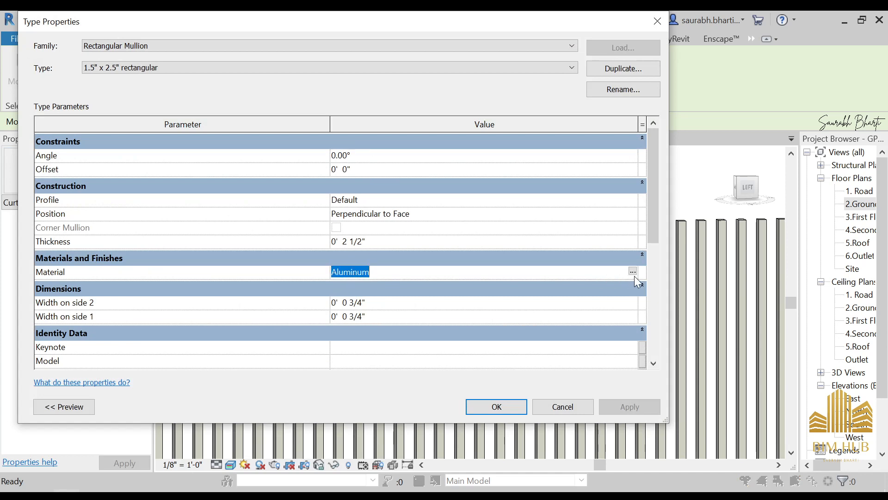
left_click(633, 272)
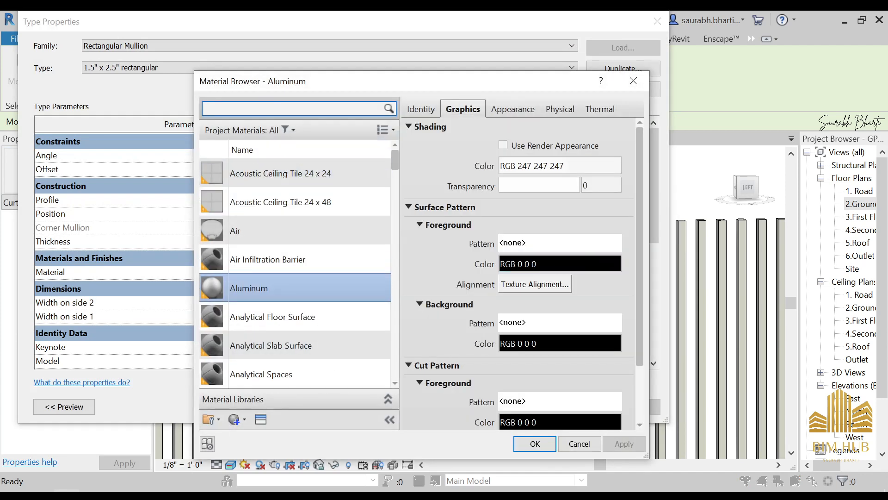
- Create a new project material and rename it 1.Birch wood
scroll(326, 351, "down", 1)
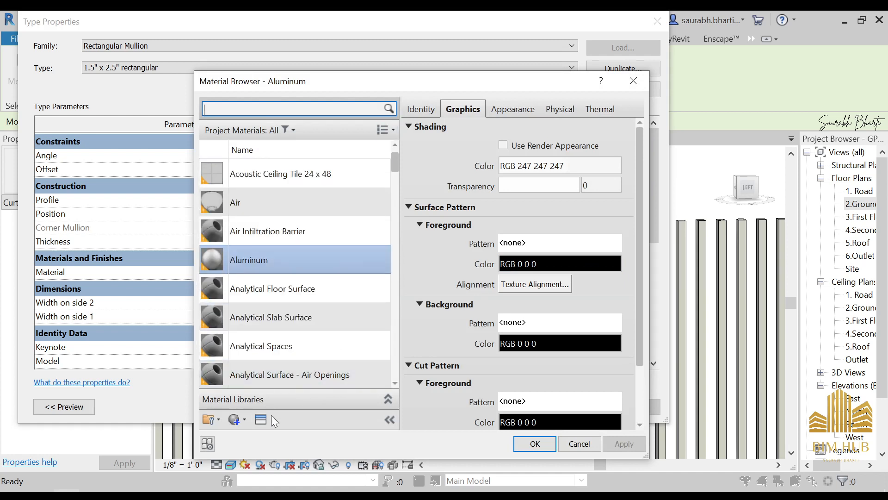
scroll(326, 185, "up", 1)
left_click(389, 130)
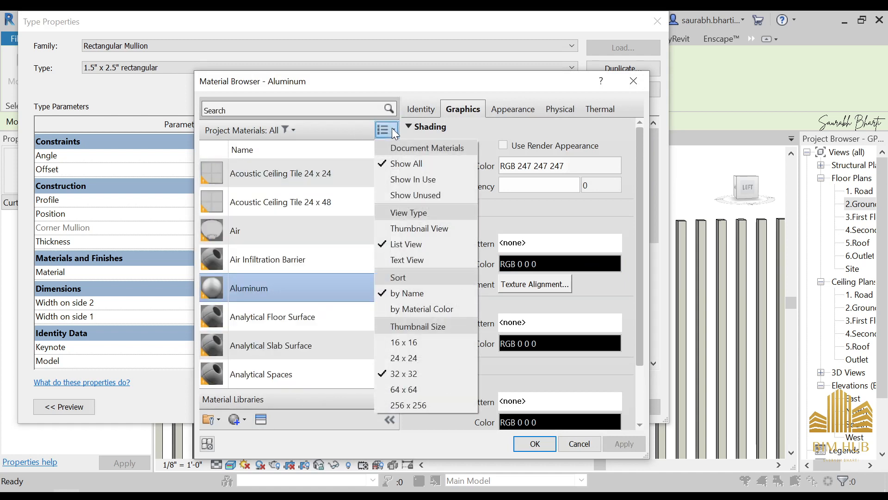
left_click(334, 128)
scroll(279, 323, "down", 1)
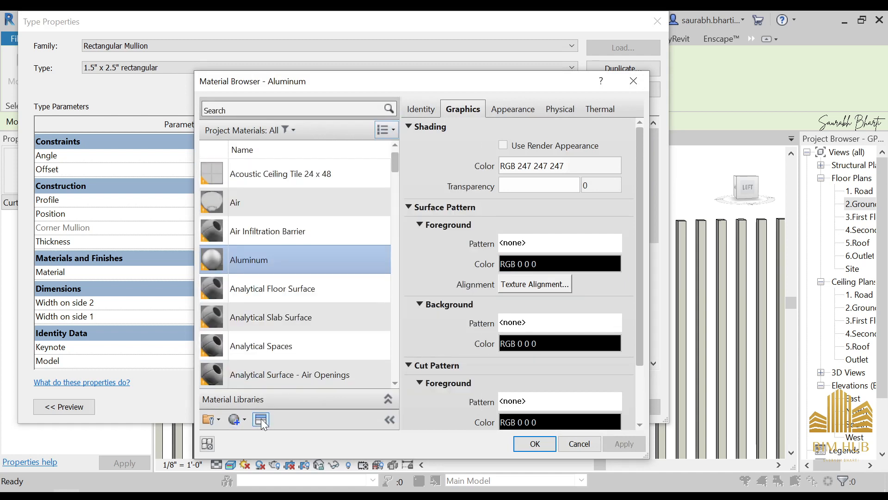
left_click(245, 421)
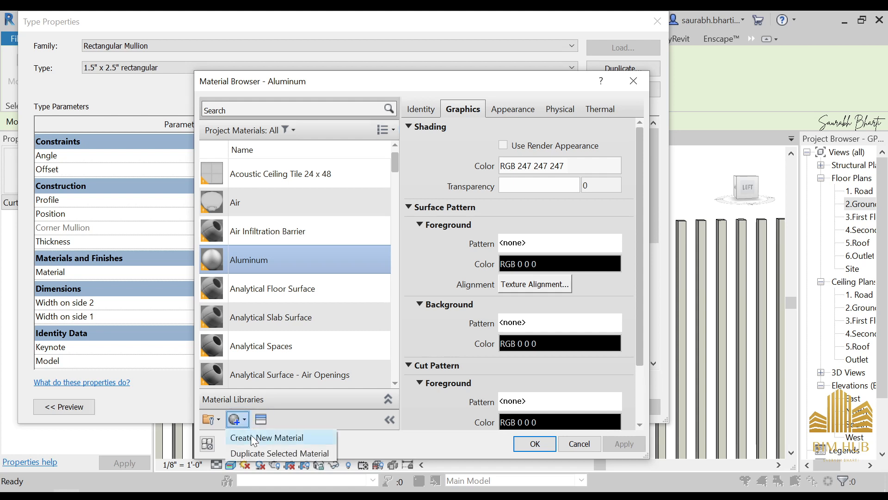
left_click(251, 437)
right_click(265, 261)
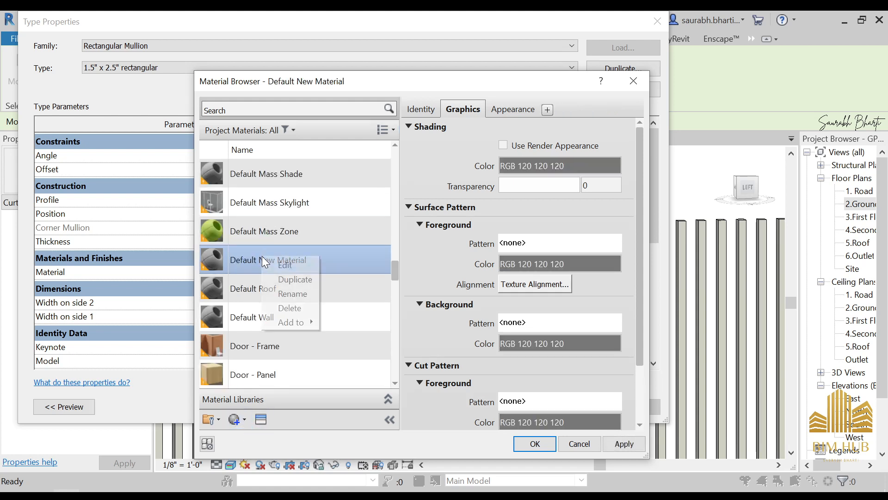
left_click(285, 293)
type("1")
- Search the appearance assets for birch, then browse the Wood category of the Appearance Library
left_click(261, 419)
left_click(222, 64)
type("birch")
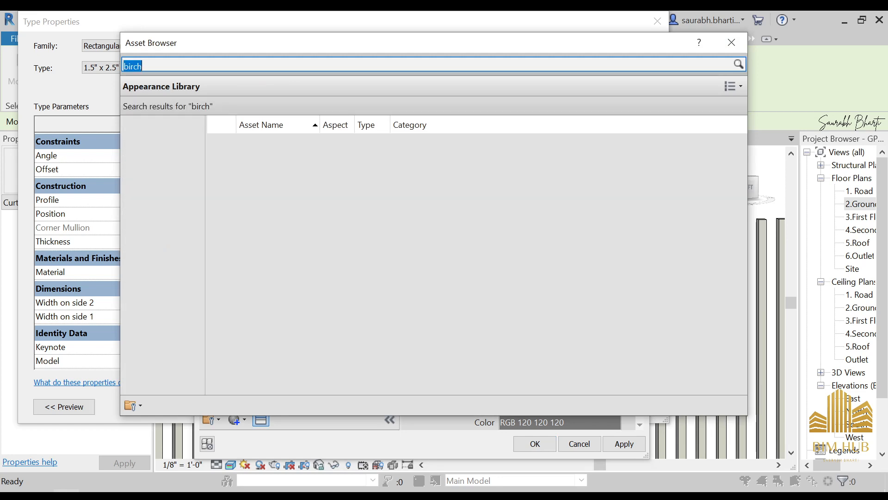
key("BackSpace")
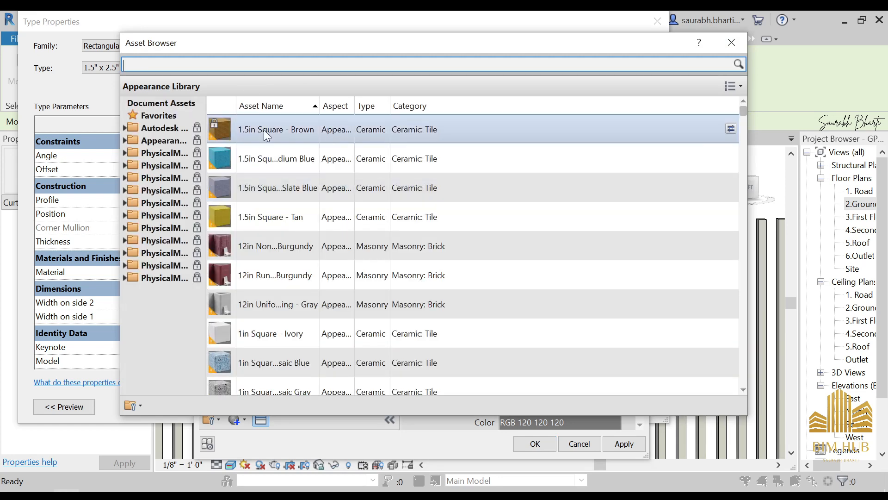
left_click(124, 139)
scroll(185, 231, "down", 4)
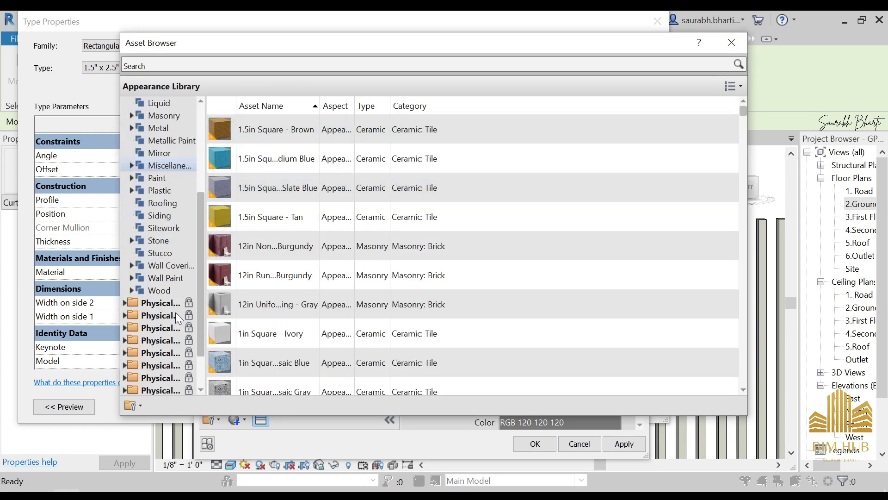
left_click(169, 288)
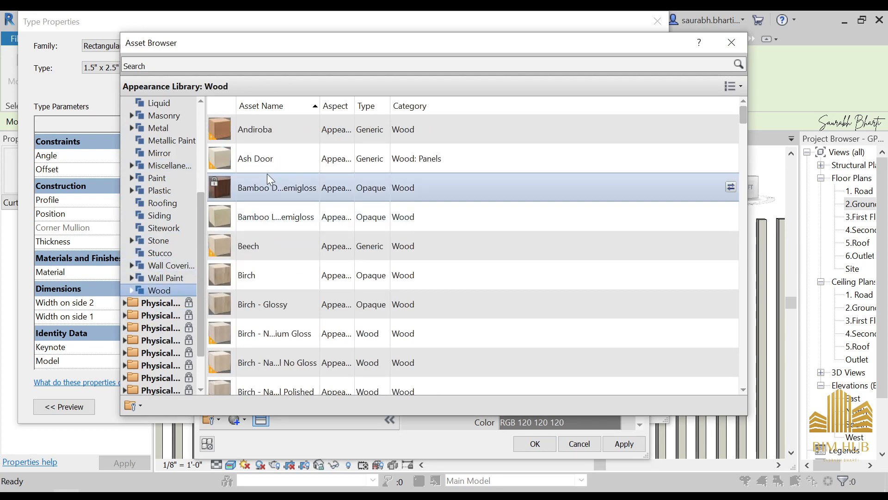
scroll(329, 212, "down", 3)
scroll(329, 212, "up", 3)
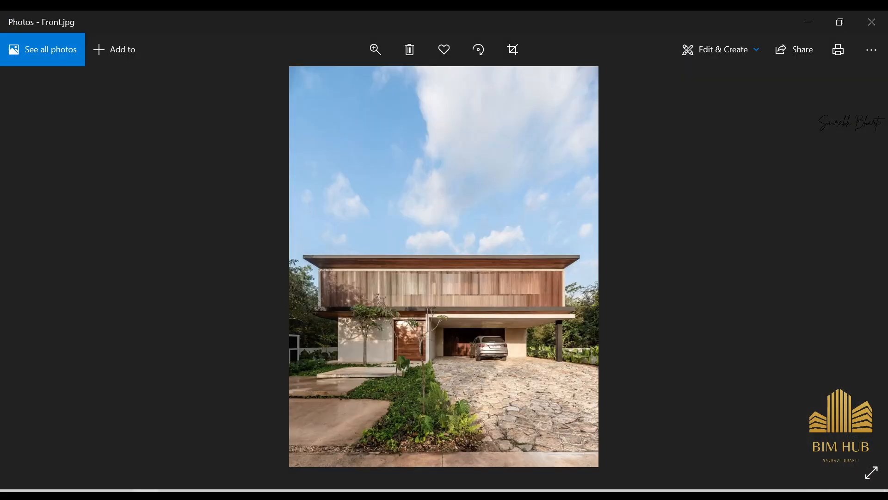
- Examine the upper-floor wooden slats in the reference photo Front.jpg
key("super+a")
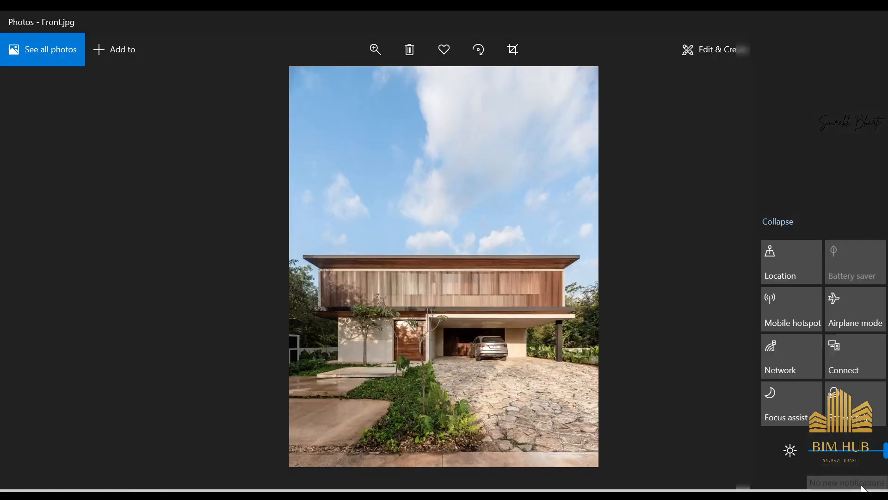
left_click(445, 290)
scroll(448, 296, "up", 3)
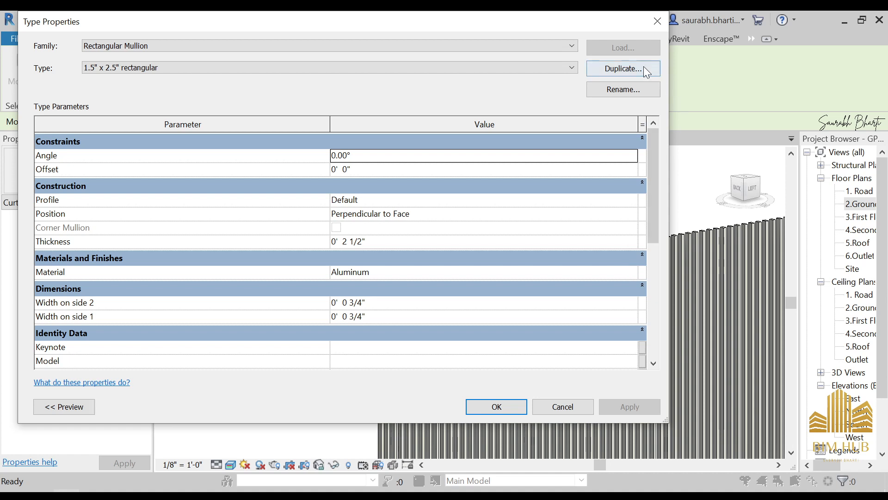
- Duplicate the 1.5" x 2.5" rectangular mullion type as Wooden Mullion
left_click(644, 68)
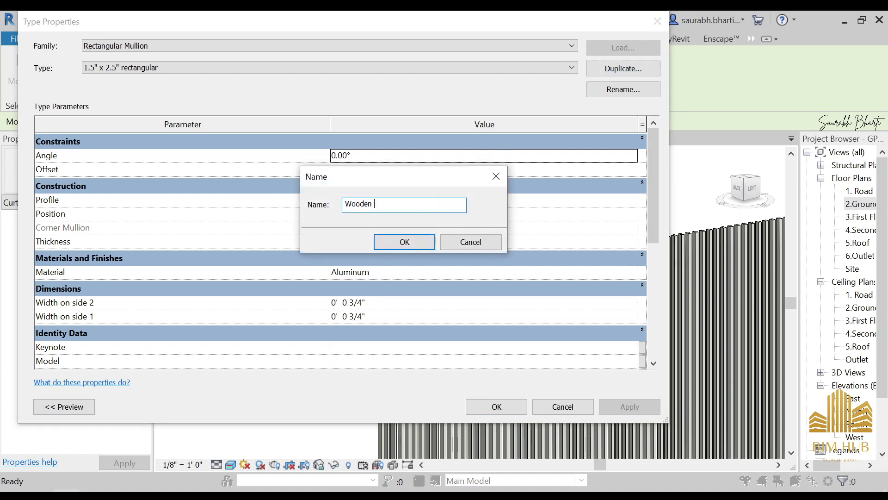
type("Wooden Mullion")
key("Return")
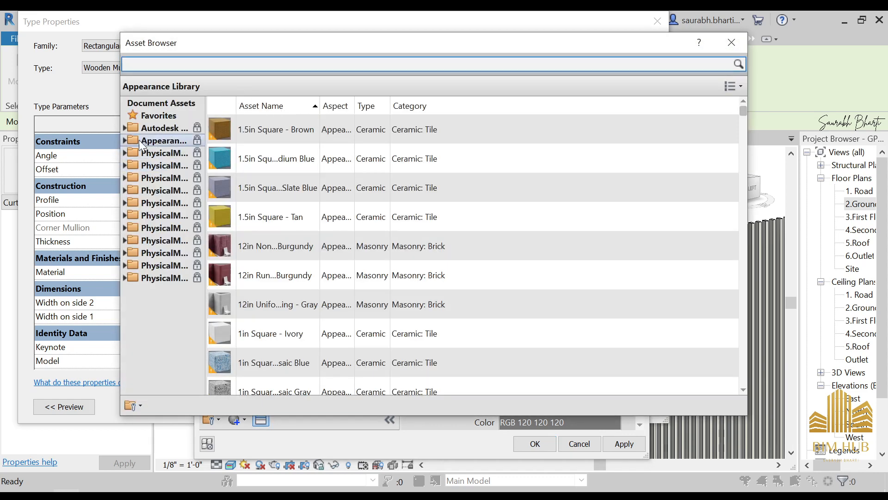
- Give the material 1.Birch wood the Birch - Semigloss appearance and assign it to the Wooden Mullion type
double_click(140, 140)
scroll(141, 278, "down", 4)
left_click(159, 241)
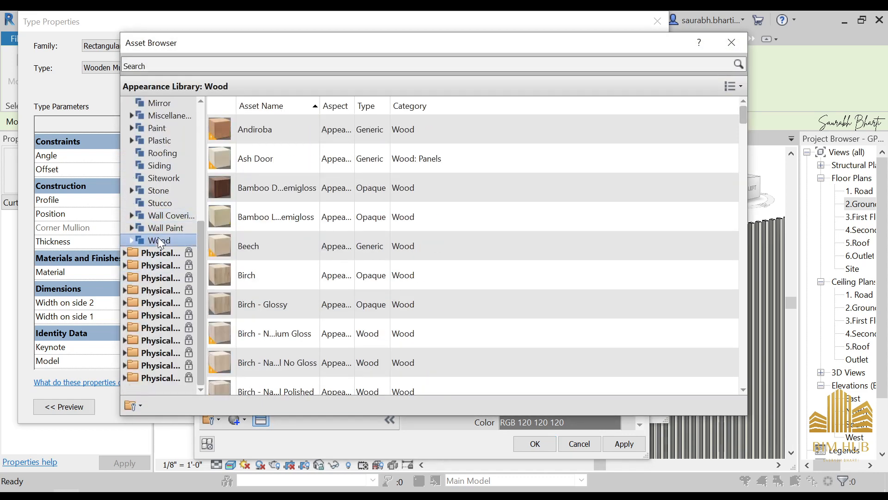
double_click(593, 131)
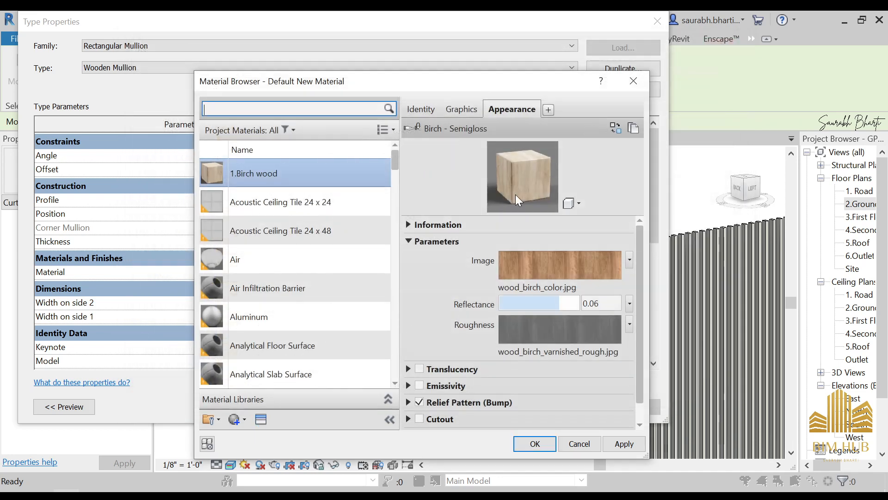
left_click(536, 444)
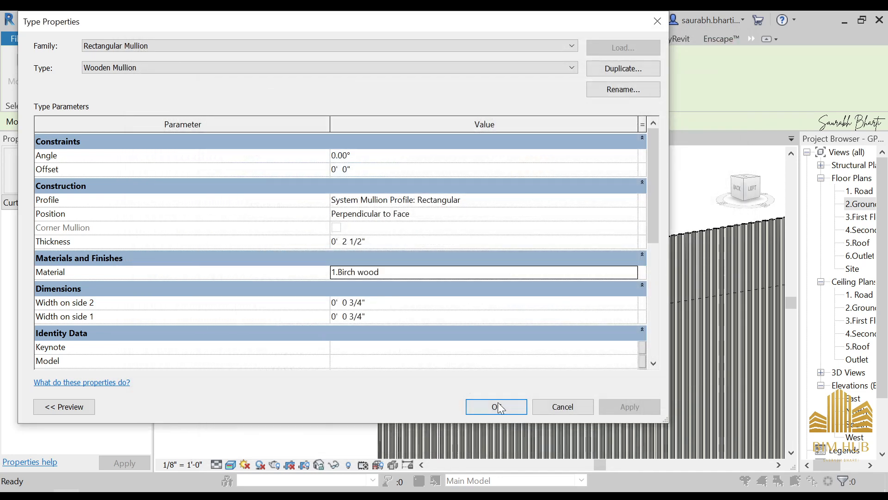
- Confirm the Wooden Mullion type and set it as the interior vertical mullion of the Storefront curtain wall type
left_click(498, 406)
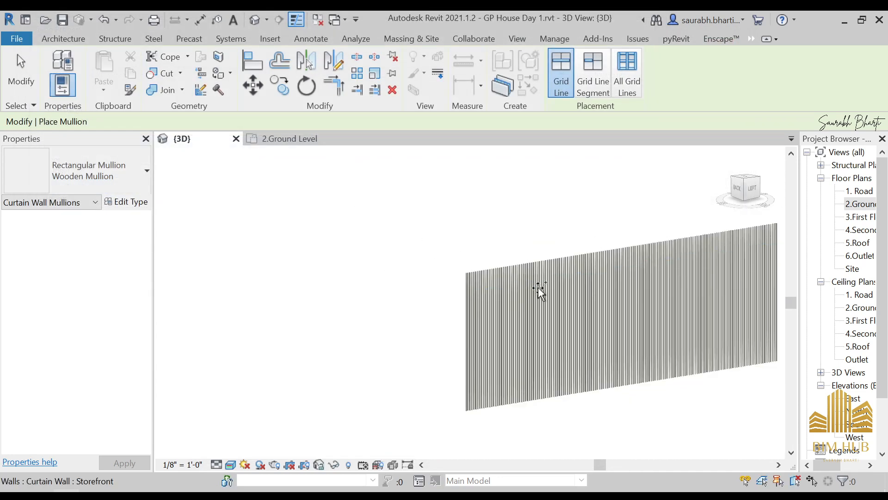
key("Escape")
left_click(517, 241)
middle_click_drag(456, 264, 342, 208, "shift")
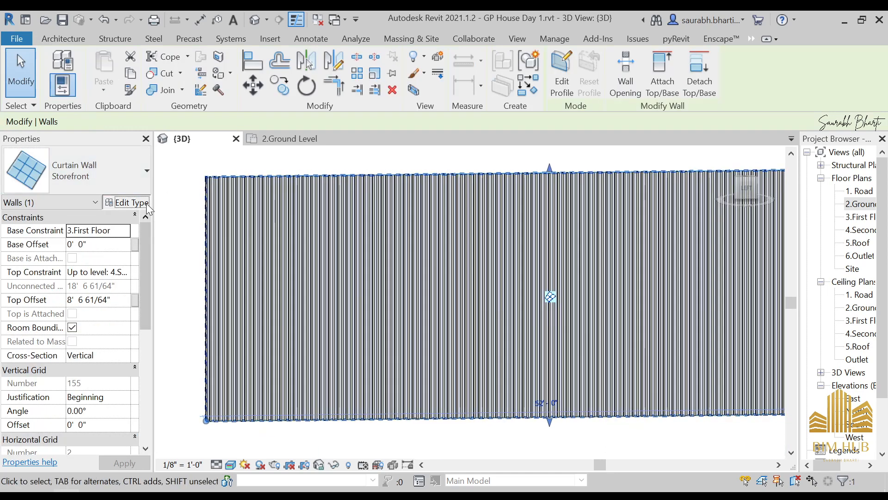
left_click(124, 202)
scroll(430, 287, "down", 4)
left_click(632, 212)
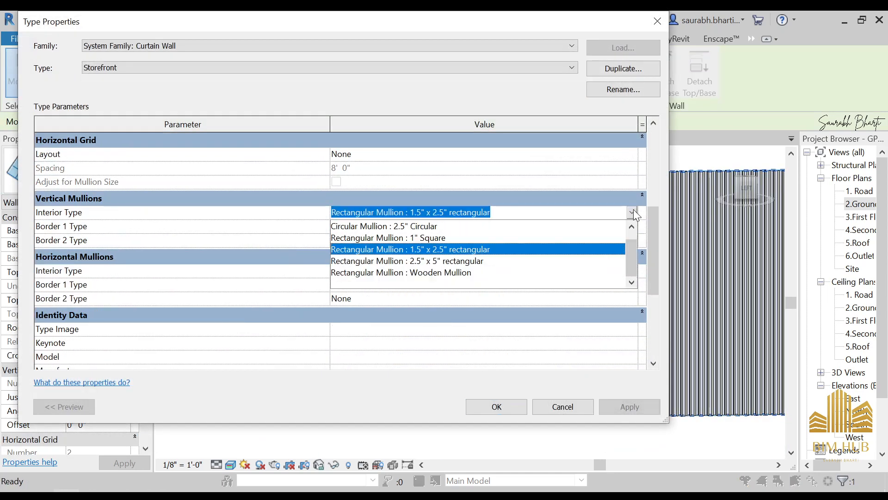
scroll(452, 278, "up", 1)
left_click(445, 285)
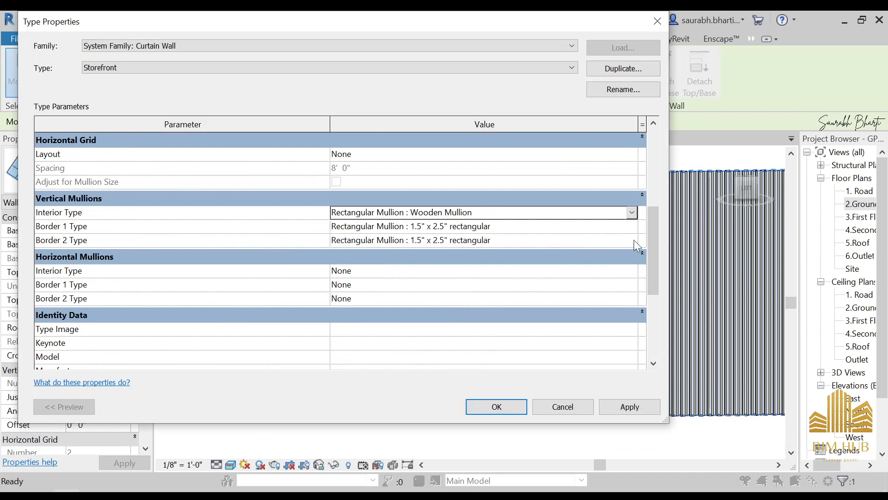
- Set the Border 1 and Border 2 vertical mullions of the Storefront type to Wooden Mullion and apply the change
left_click(637, 229)
scroll(495, 268, "down", 1)
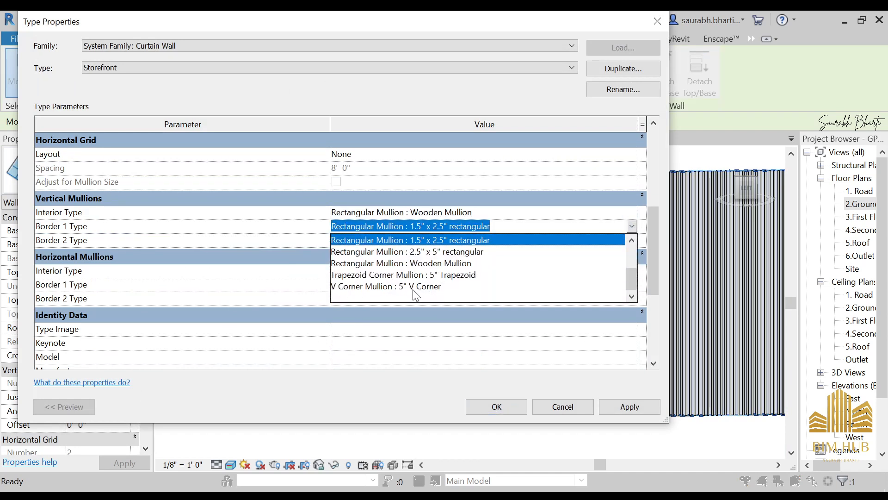
scroll(405, 279, "up", 2)
scroll(405, 264, "down", 2)
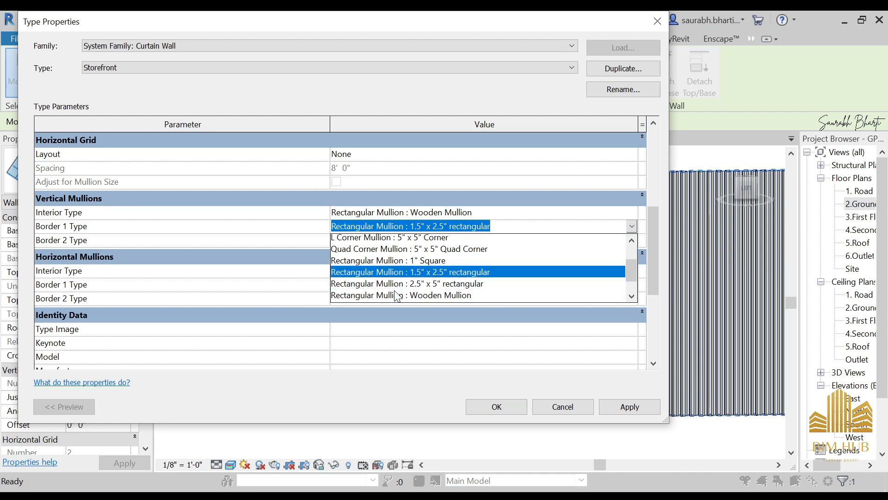
scroll(379, 281, "up", 2)
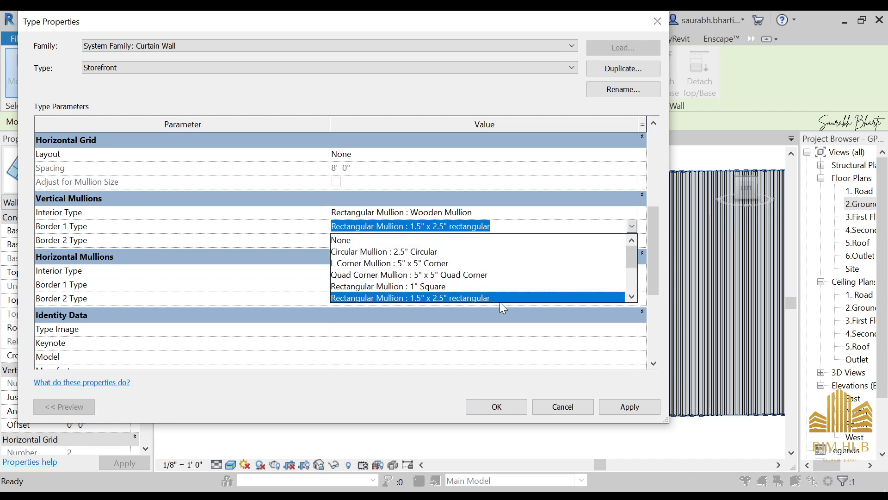
scroll(469, 282, "down", 2)
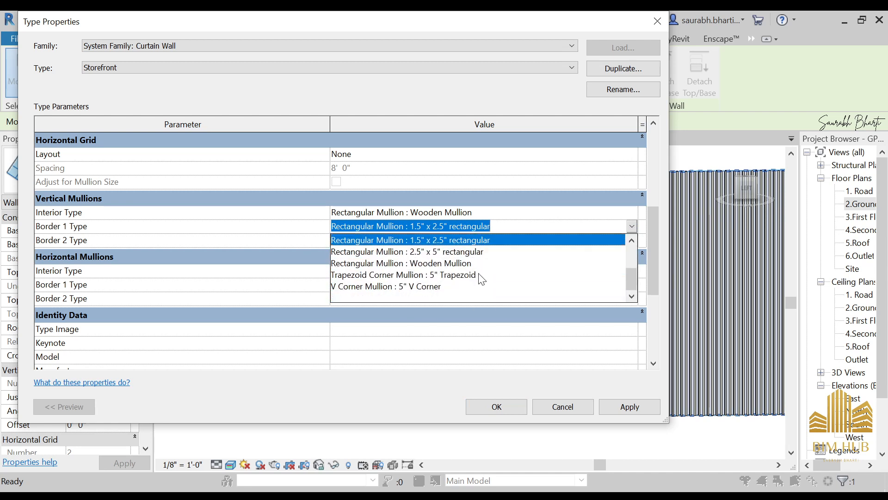
left_click(484, 240)
left_click(495, 212)
key("ctrl+c")
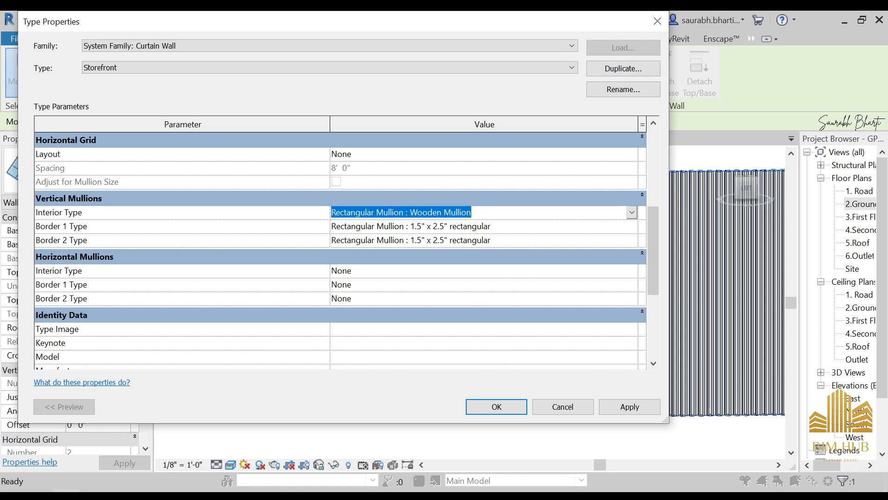
left_click(499, 227)
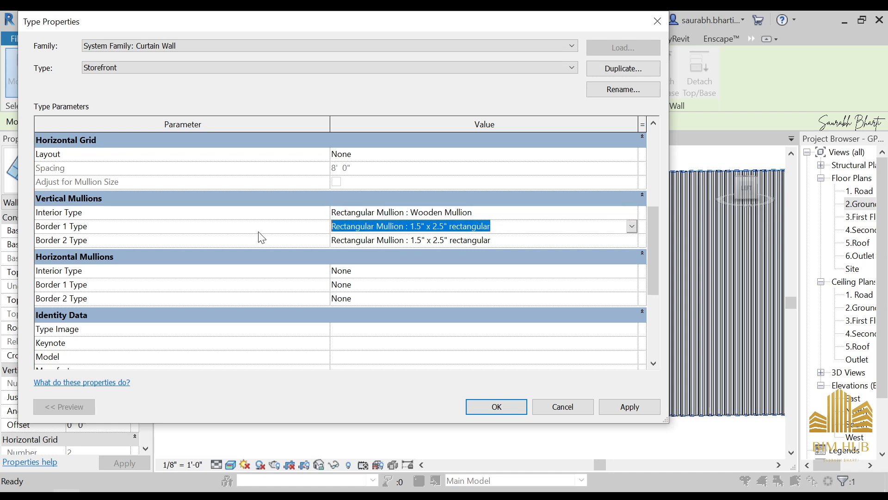
key("ctrl+v")
left_click(515, 242)
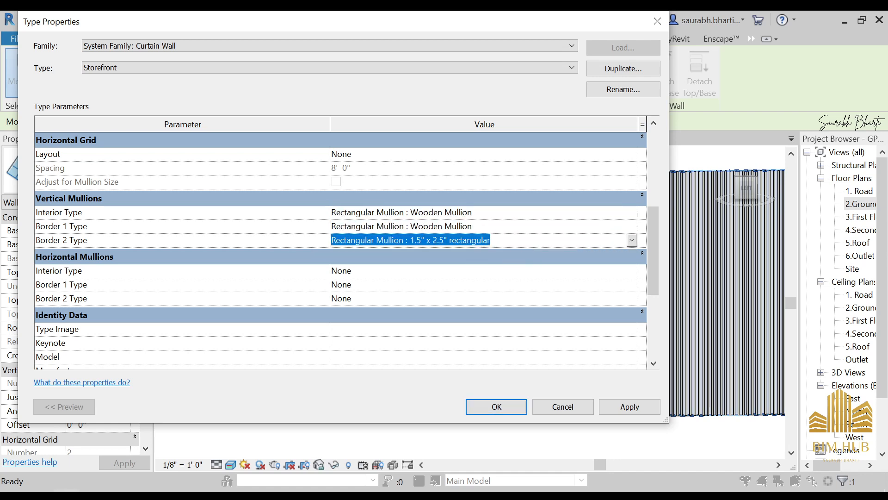
key("ctrl+v")
left_click(504, 251)
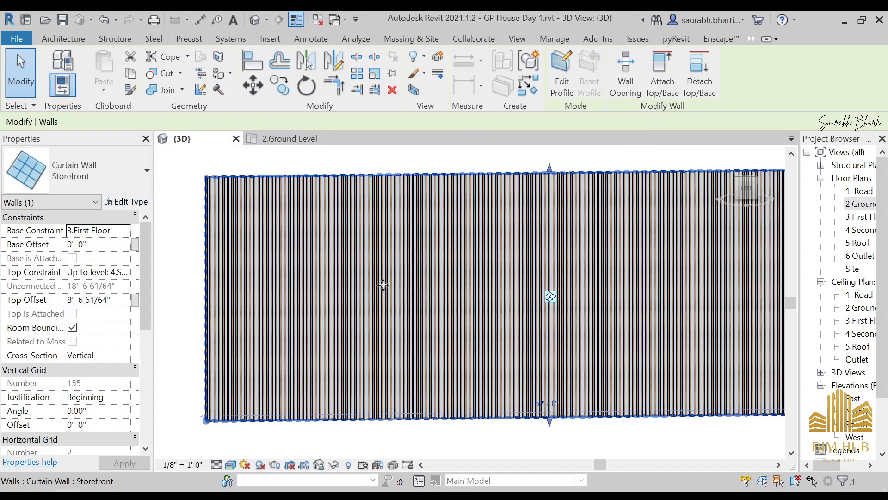
key("Escape")
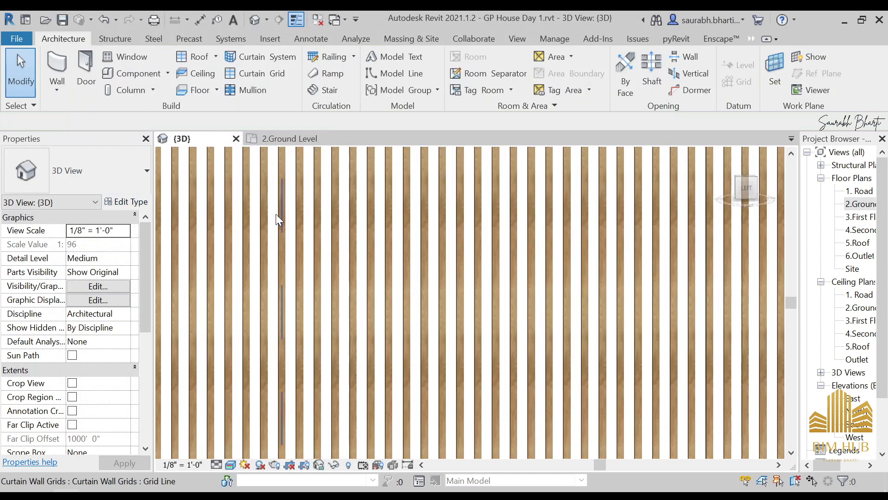
- Examine the wooden slats of the curtain wall up close, and the wall and house model in the 3D view
scroll(276, 213, "up", 2)
scroll(273, 218, "down", 5)
middle_click_drag(270, 224, 317, 278, "shift")
scroll(313, 204, "up", 5)
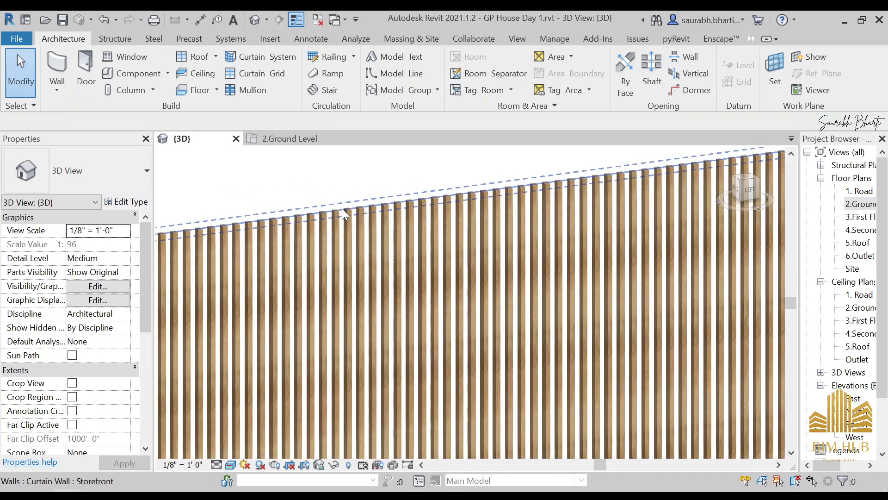
left_click(344, 210)
scroll(344, 210, "down", 3)
scroll(452, 237, "down", 8)
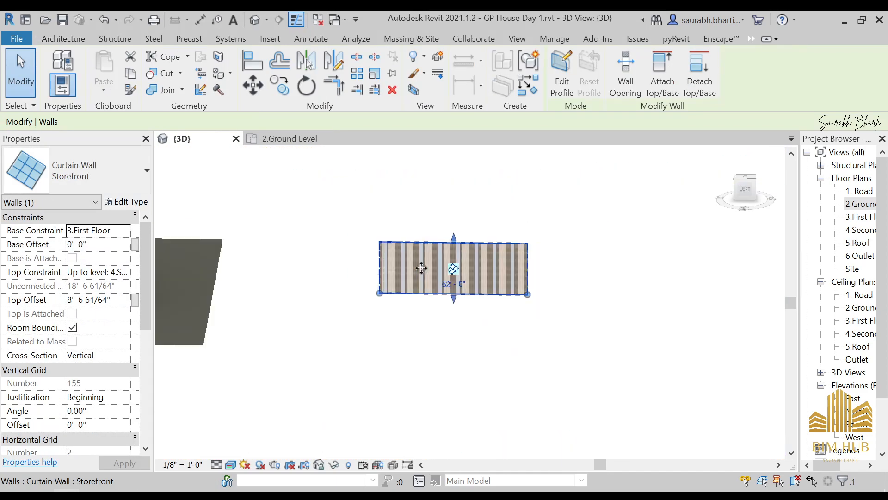
middle_click_drag(448, 270, 624, 299)
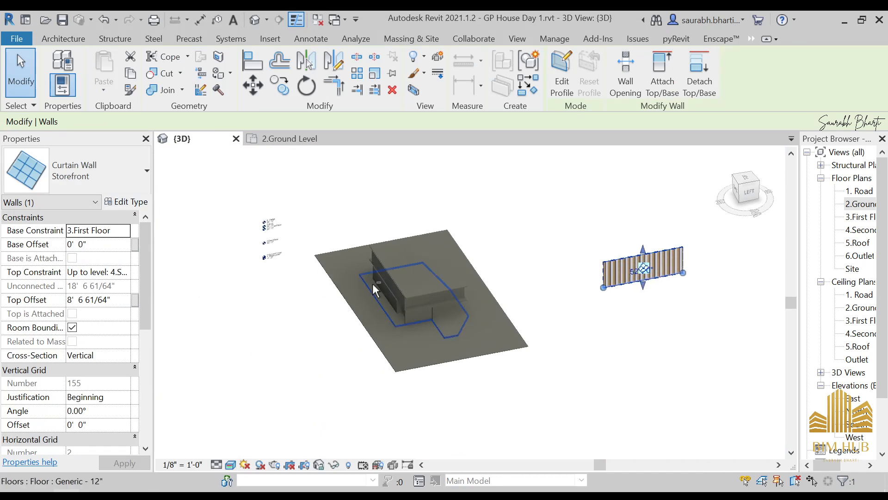
left_click(693, 274)
scroll(693, 274, "up", 3)
scroll(542, 253, "up", 4)
left_click(535, 203)
key("Escape")
scroll(536, 213, "down", 3)
left_click(857, 208)
scroll(378, 262, "down", 4)
middle_click_drag(224, 279, 662, 240)
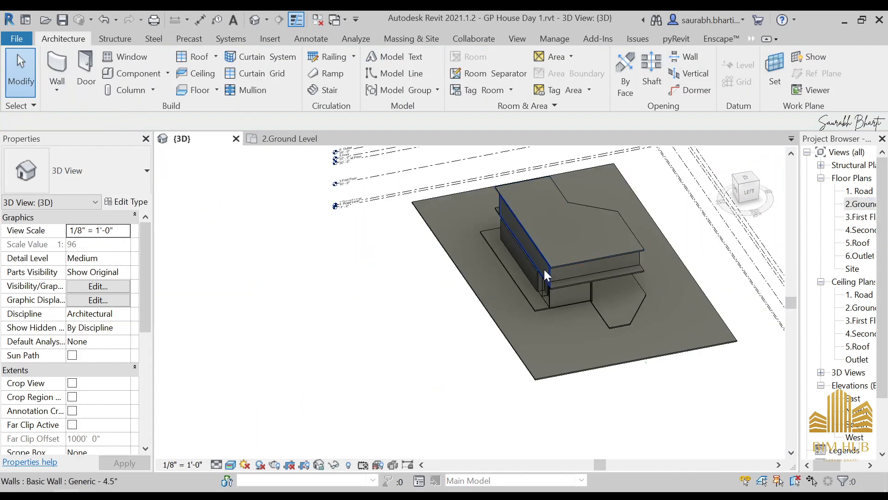
scroll(542, 276, "up", 3)
- Open the 3.First Floor plan at the house's outer facade corner
double_click(864, 216)
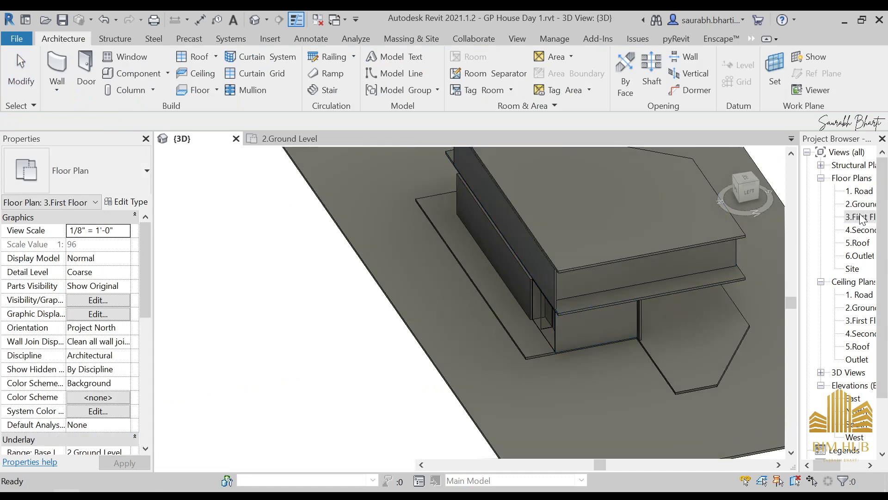
scroll(431, 204, "up", 4)
scroll(432, 203, "up", 5)
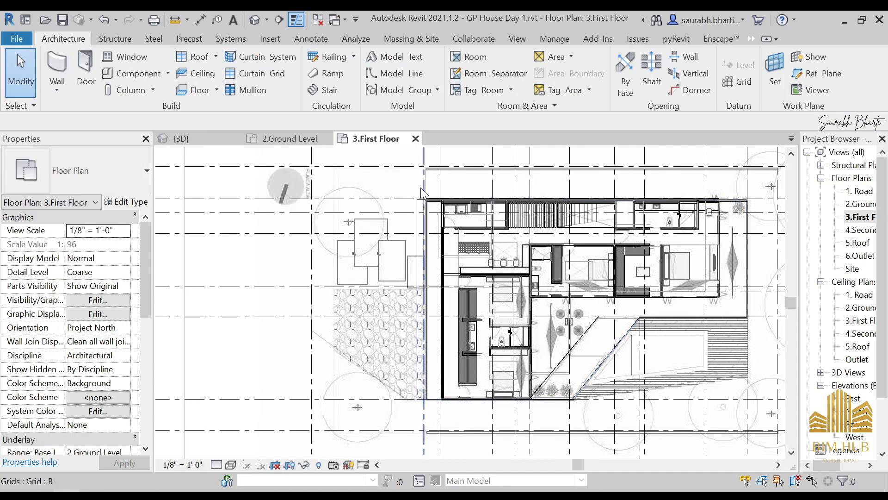
middle_click_drag(431, 204, 455, 251)
scroll(448, 206, "down", 2)
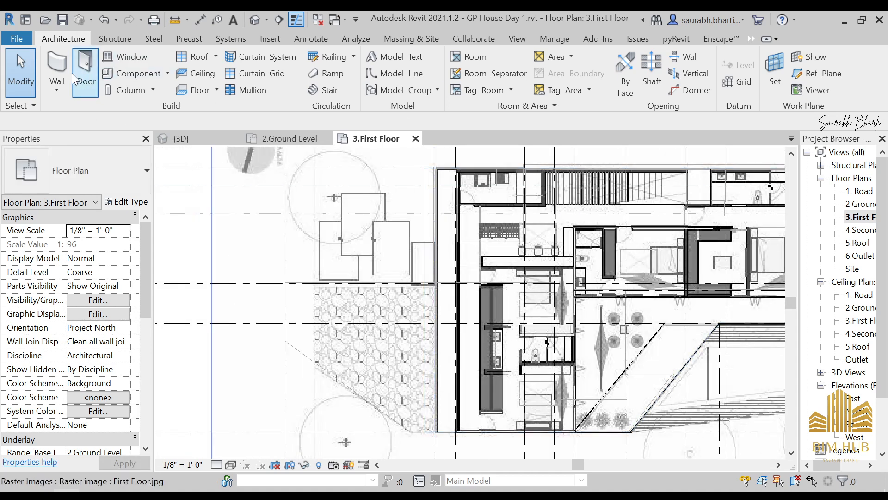
- Try to draw a Storefront curtain wall on the 3.First Floor plan
left_click(57, 70)
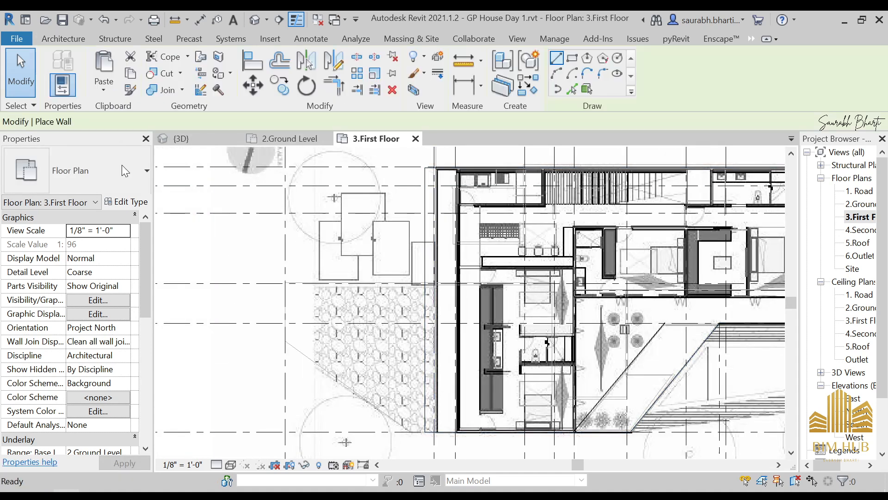
scroll(456, 186, "up", 2)
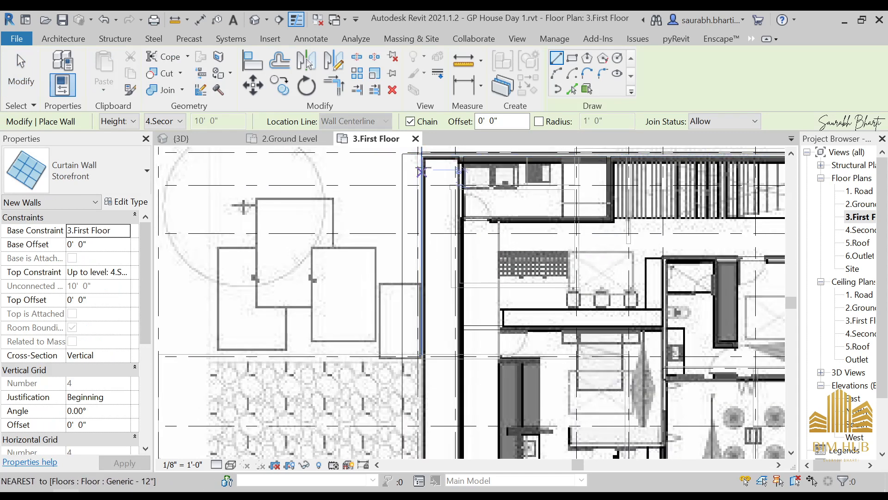
left_click(92, 168)
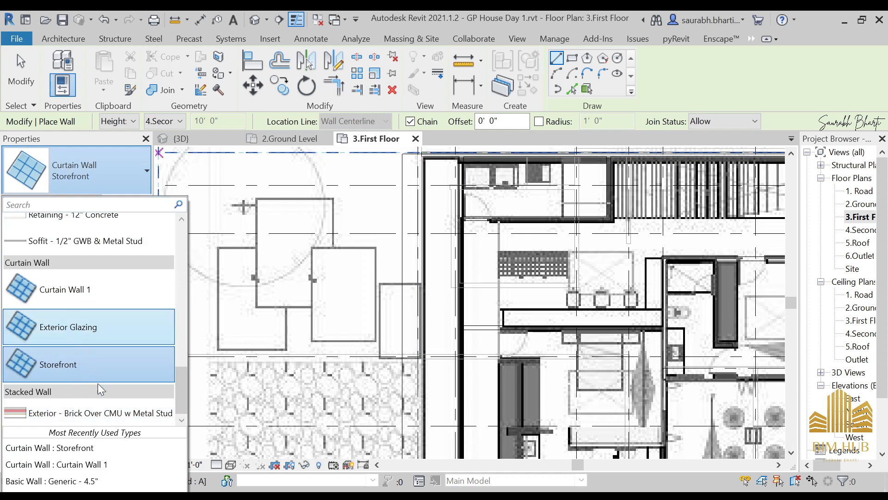
left_click(98, 371)
scroll(513, 272, "down", 6)
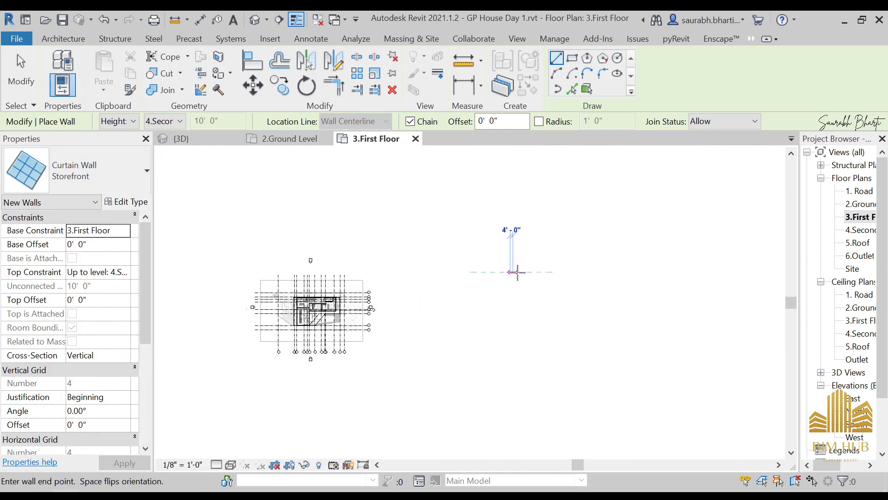
left_click(512, 272)
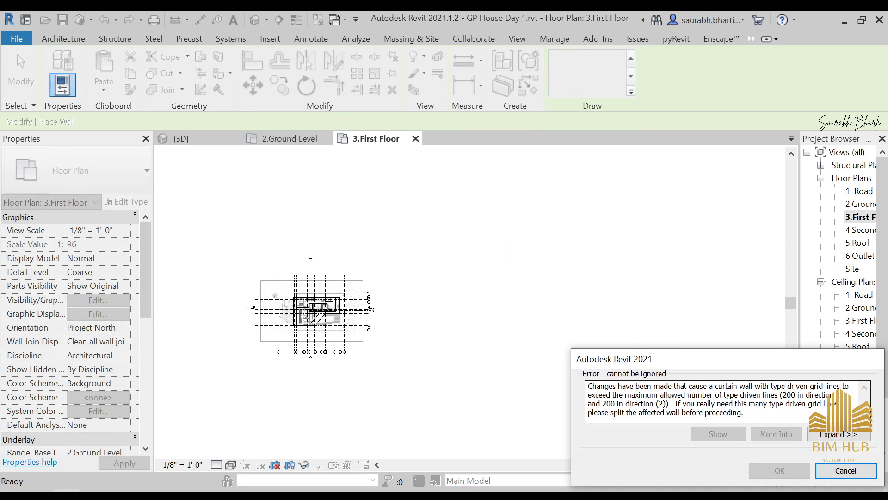
key("Escape")
scroll(241, 311, "up", 1)
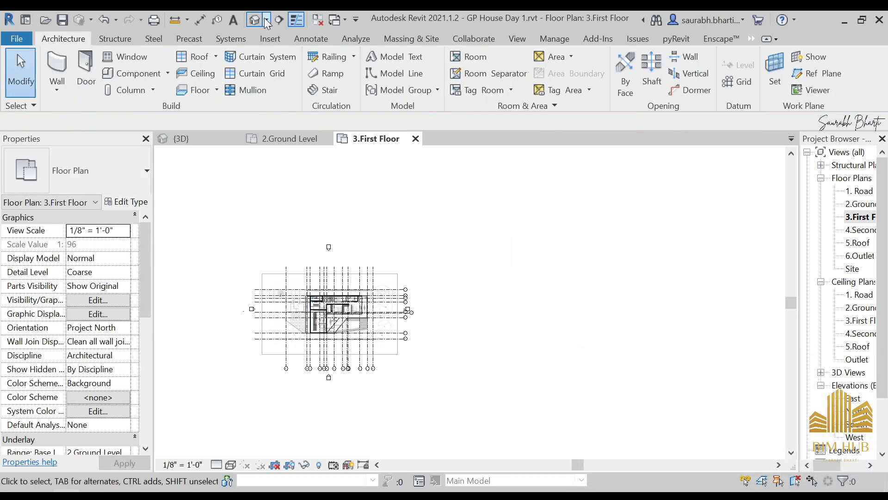
- Try to create a similar element from a grid line of the slatted wall in 3D and continue on the 3.First Floor plan
left_click(267, 23)
middle_click_drag(534, 288, 575, 297, "shift")
left_click(577, 299)
key("Escape")
left_click(549, 298)
scroll(548, 298, "up", 4)
key("Escape")
left_click(518, 299)
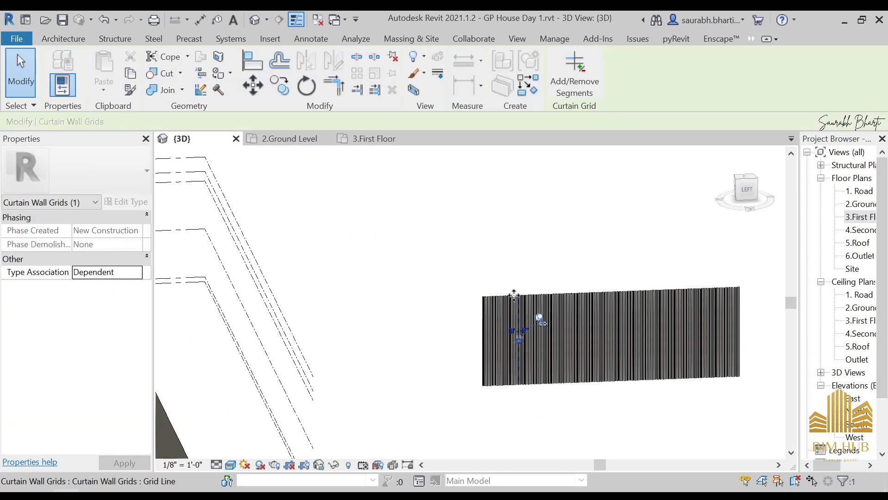
right_click(515, 295)
left_click(574, 266)
scroll(510, 295, "down", 2)
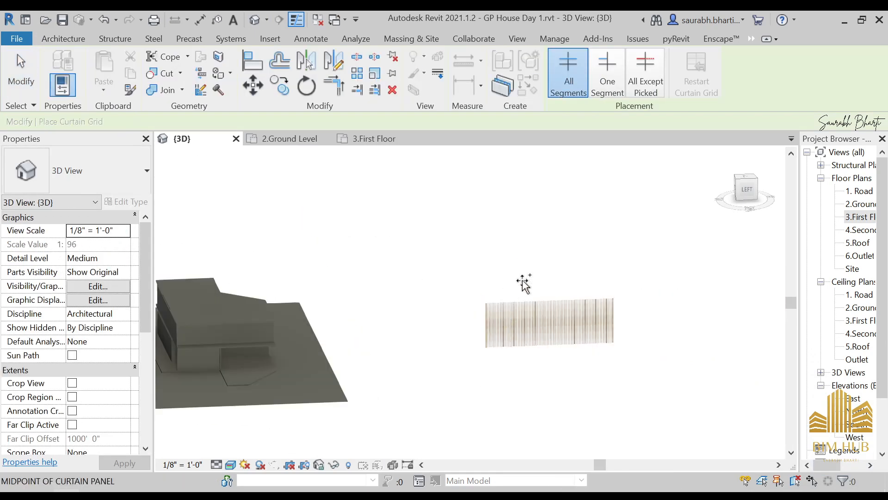
double_click(858, 216)
scroll(298, 303, "up", 8)
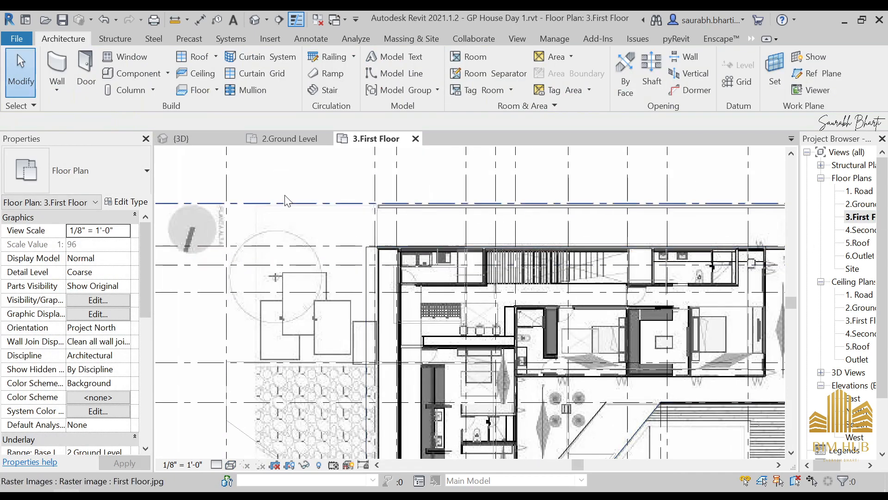
- Try to use Create Similar on the slatted Storefront curtain wall in the 3D view
left_click(255, 20)
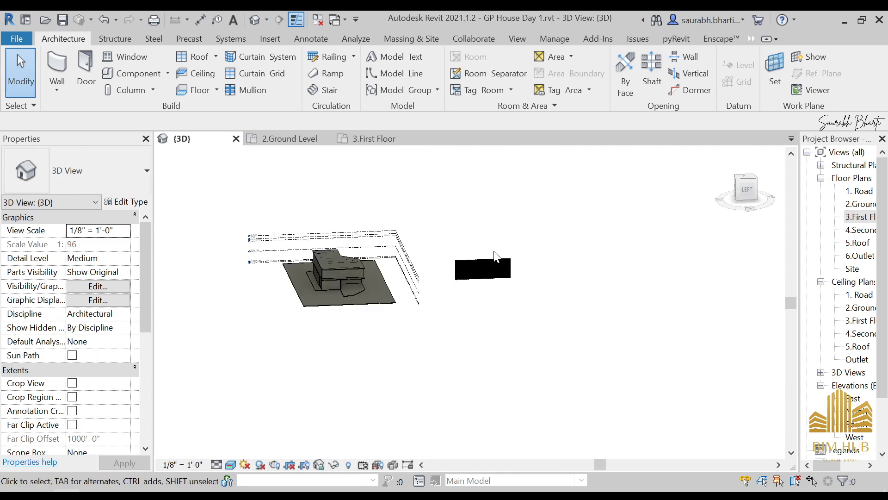
left_click(495, 265)
left_click(495, 266)
scroll(480, 262, "up", 5)
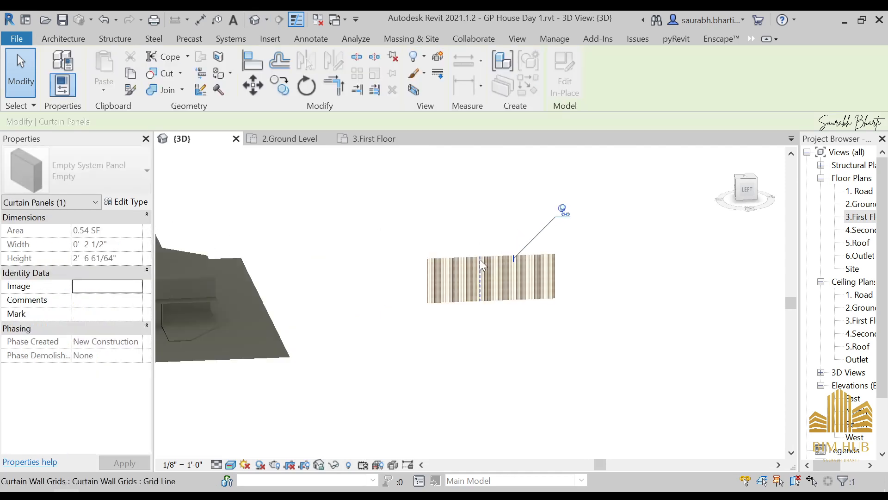
left_click(480, 258)
key("Escape")
left_click(377, 258)
scroll(378, 258, "up", 2)
key("Escape")
left_click(369, 268)
key("c")
key("s")
left_click(250, 223)
key("Escape")
scroll(374, 228, "down", 3)
- Open the 3.First Floor plan and frame the upper-floor walls at the street-side facade
double_click(865, 221)
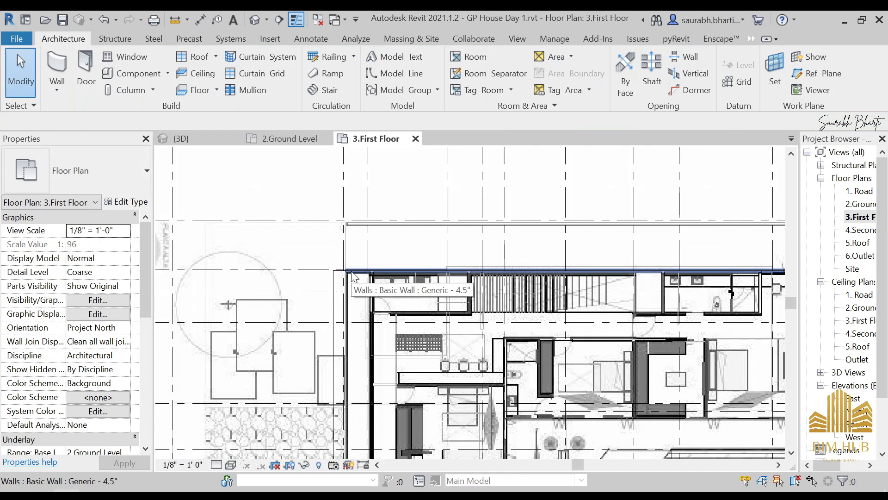
left_click(57, 65)
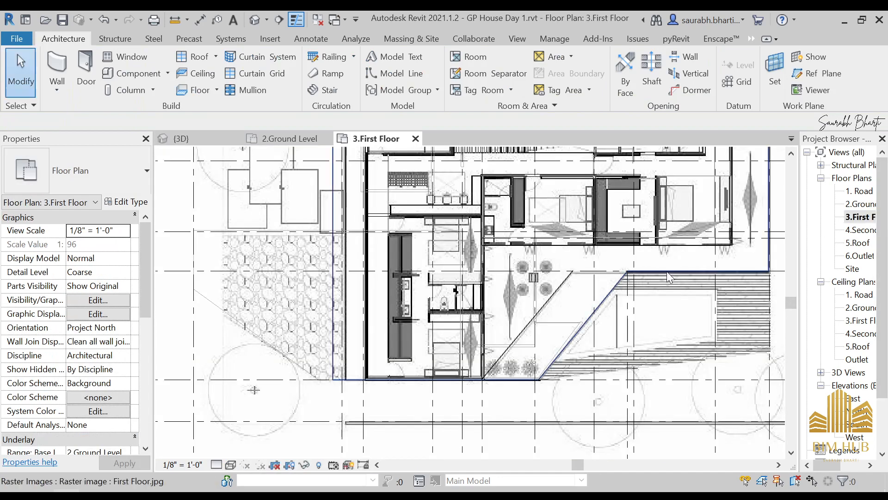
scroll(477, 251, "down", 2)
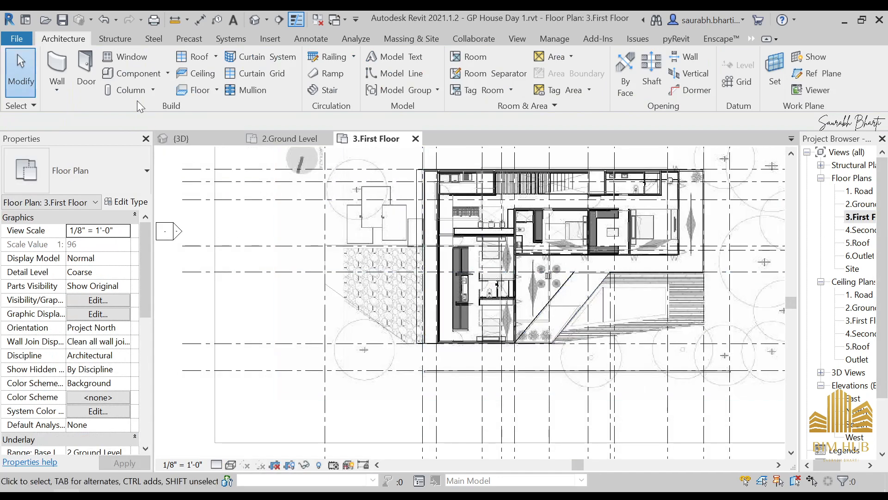
scroll(503, 219, "up", 2)
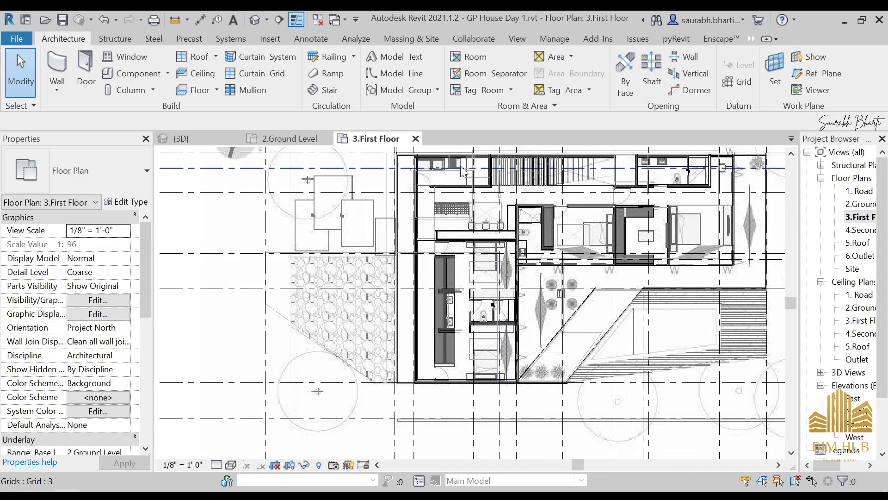
scroll(434, 162, "up", 2)
scroll(452, 178, "down", 3)
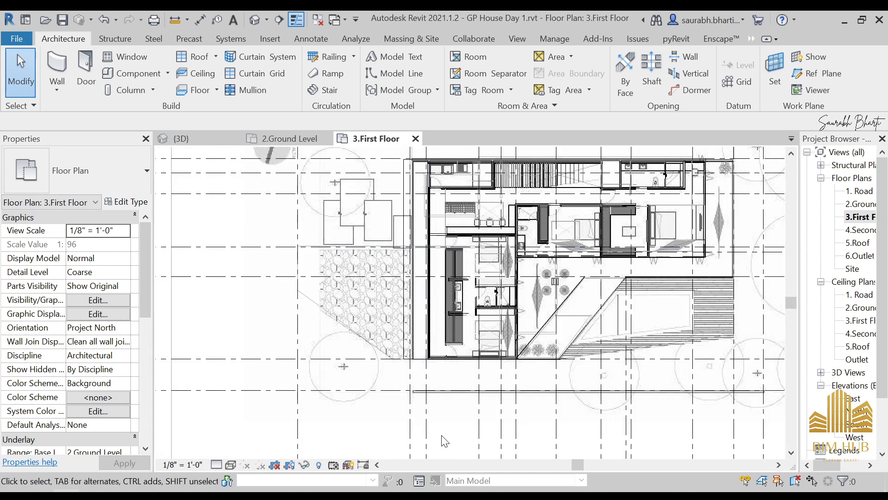
- Stretch the end of the Generic - 4.5" wall along grid 7 past the house corner toward the outer facade line
left_click(433, 357)
scroll(434, 373, "up", 3)
left_click(427, 347)
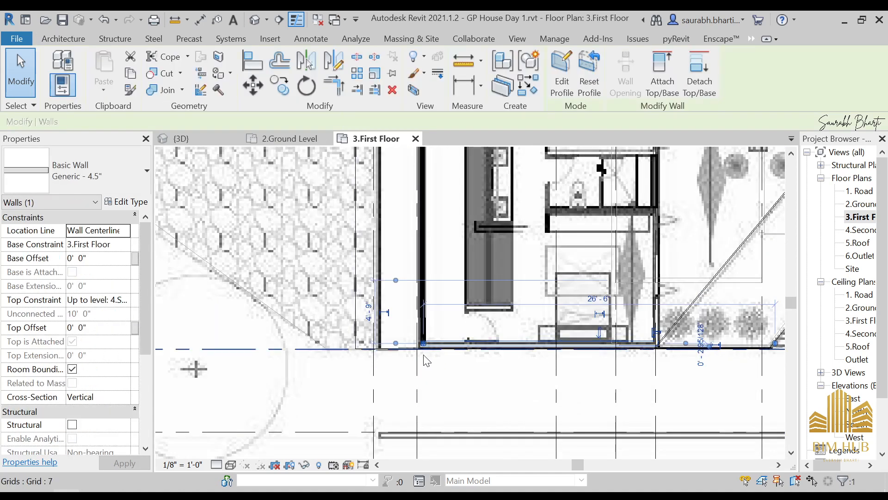
left_click_drag(422, 346, 391, 343)
key("Escape")
- Draw a Storefront curtain wall about 39' 7" long from the extended wall's end to the opposite outer wall, parallel to the facade
scroll(432, 393, "down", 2)
key("w")
key("a")
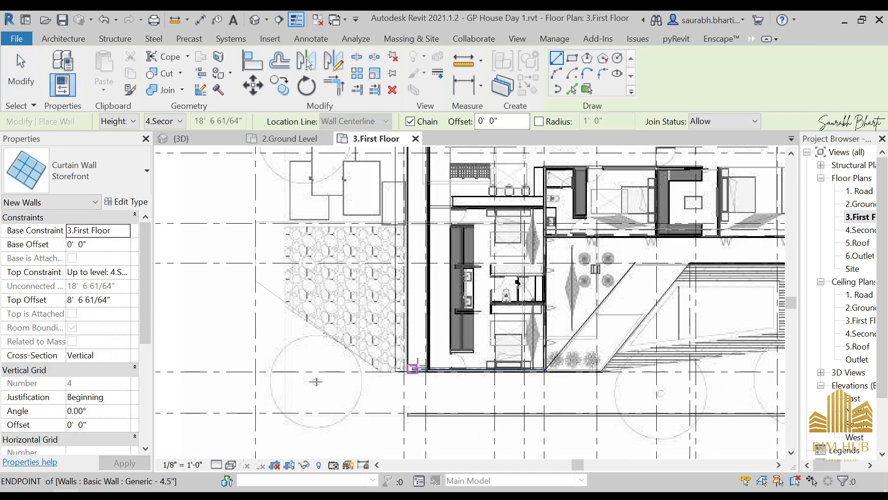
scroll(417, 369, "up", 1)
left_click(411, 372)
scroll(410, 232, "down", 4)
scroll(412, 233, "down", 1)
middle_click_drag(411, 233, 405, 371)
scroll(399, 315, "up", 3)
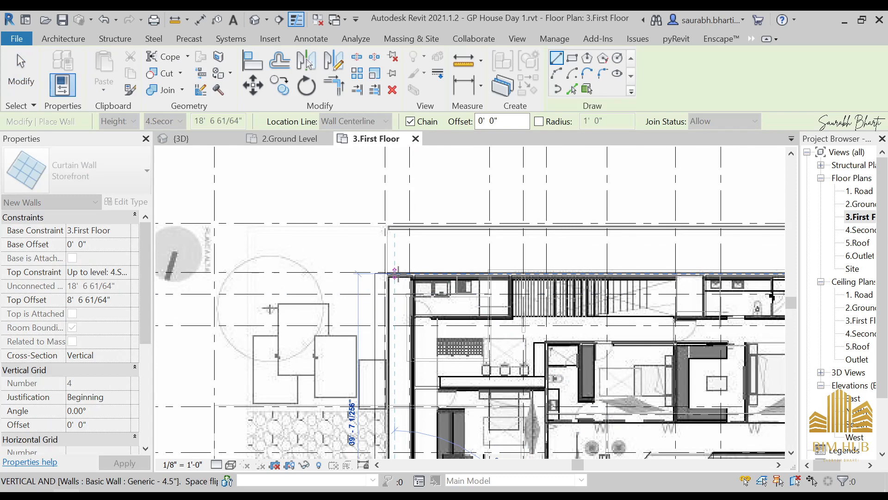
left_click(395, 273)
key("Escape")
key("Escape")
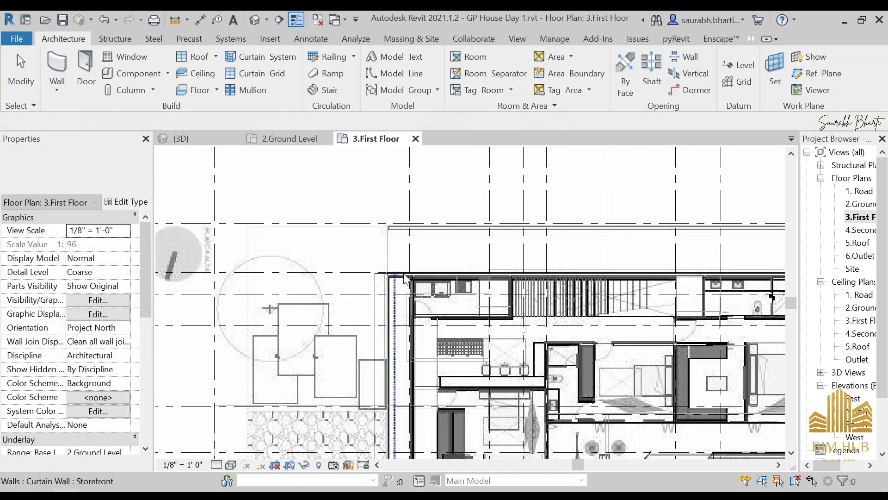
- Pull the end of the outer Generic - 4.5" wall back to meet the far end of the new curtain wall
scroll(393, 277, "up", 5)
left_click(389, 280)
left_click_drag(332, 280, 343, 294)
key("Escape")
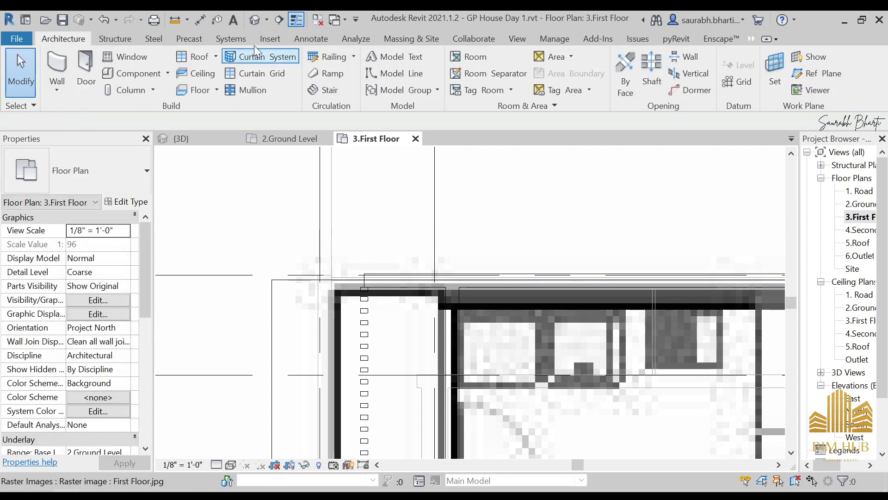
- Open the default 3D view and turn it to face the new slatted curtain wall from the Left
left_click(231, 21)
left_click(254, 20)
scroll(352, 271, "down", 2)
middle_click_drag(358, 280, 554, 241, "shift")
left_click(456, 276)
key("Escape")
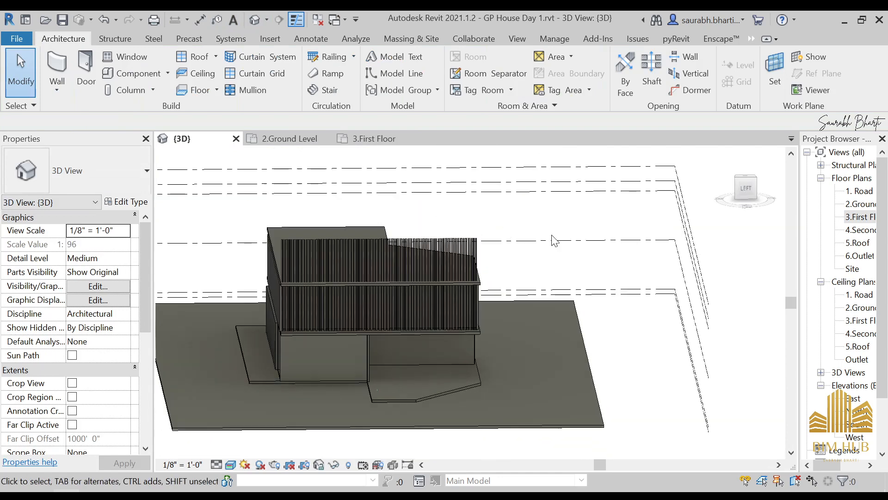
left_click(748, 194)
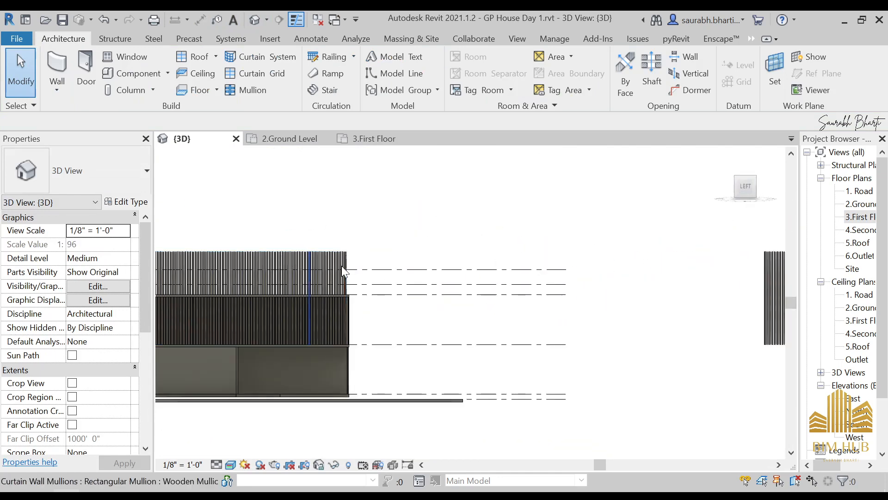
left_click(539, 264)
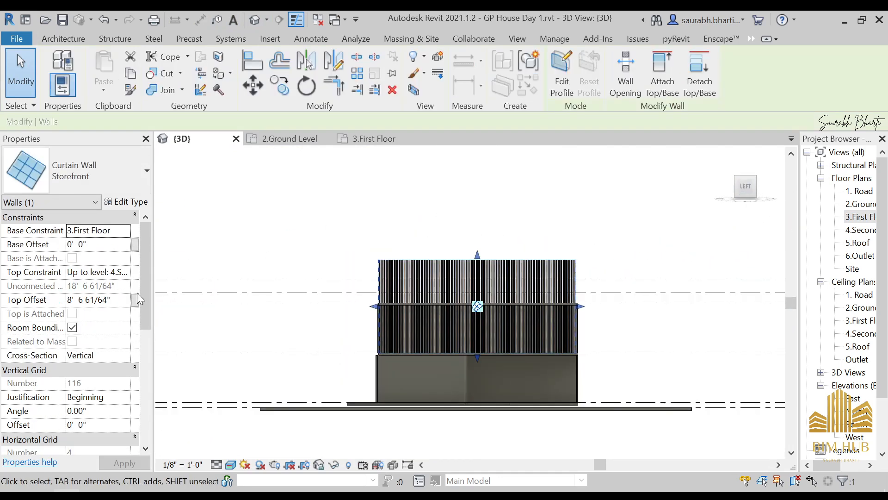
left_click(124, 273)
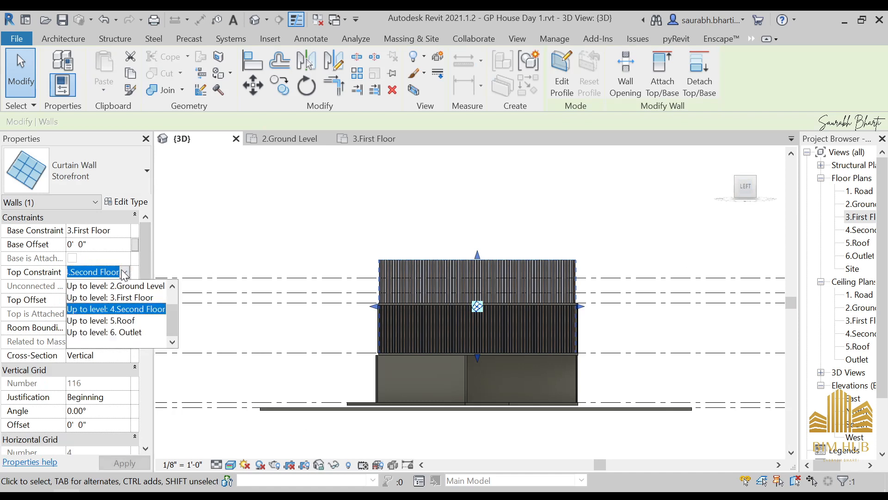
left_click(130, 309)
left_click(474, 202)
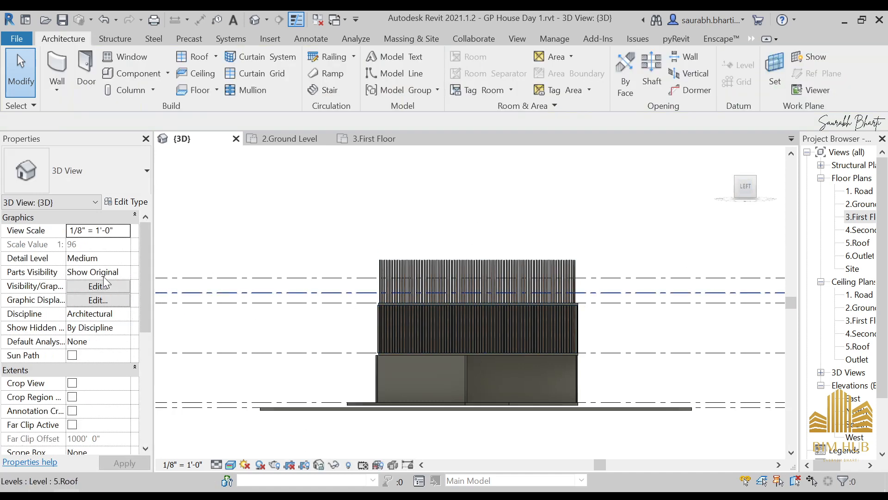
- Set the slatted Storefront curtain wall's top constraint to Up to level: 3.First Floor
left_click(466, 263)
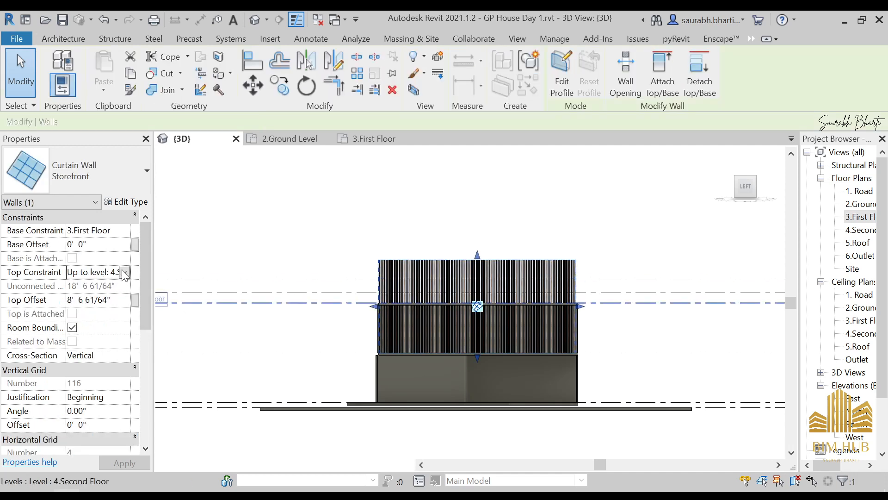
left_click(122, 273)
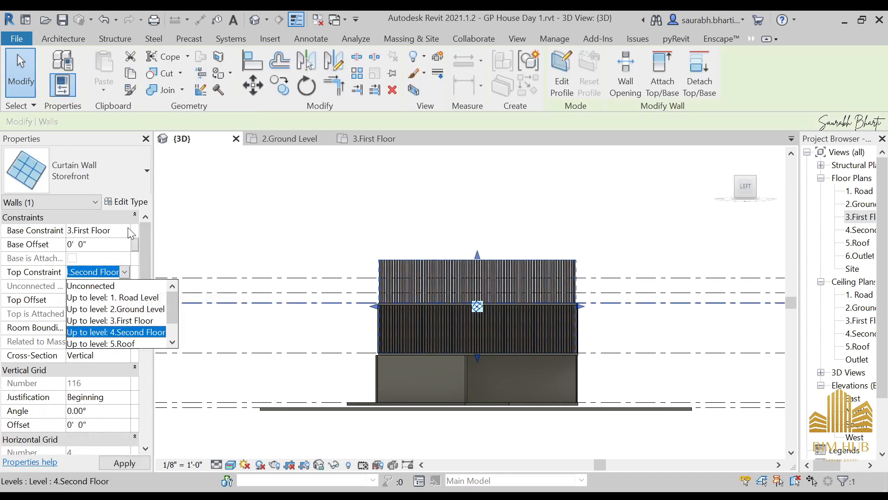
left_click(134, 331)
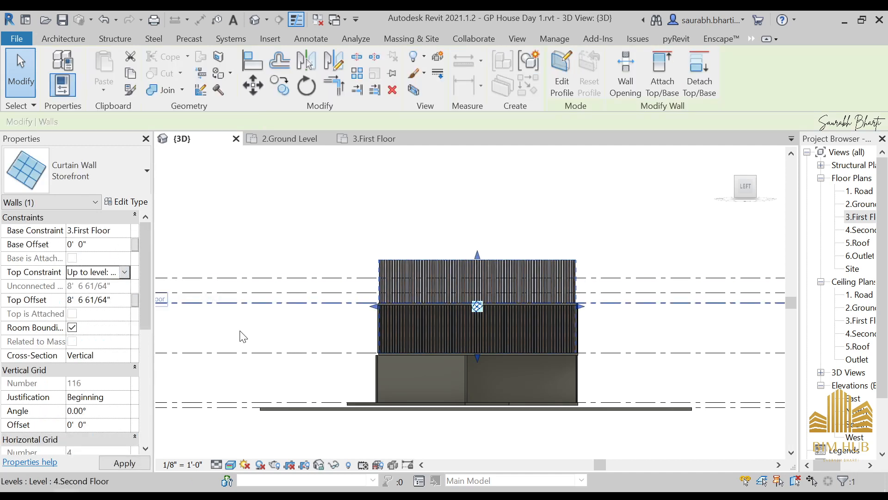
key("Escape")
- Examine the slatted curtain wall on the house from several angles, including its fit between the floor slabs and side walls
middle_click_drag(426, 331, 681, 285, "shift")
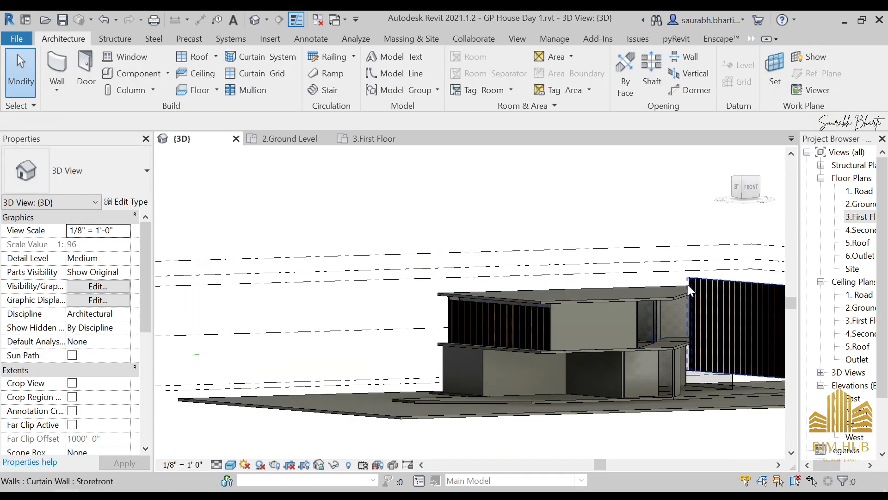
left_click(721, 278)
key("Escape")
left_click(722, 279)
key("Escape")
middle_click_drag(722, 280, 644, 392, "shift")
scroll(562, 345, "up", 5)
middle_click_drag(511, 343, 508, 316, "shift")
scroll(535, 325, "up", 1)
scroll(447, 341, "up", 6)
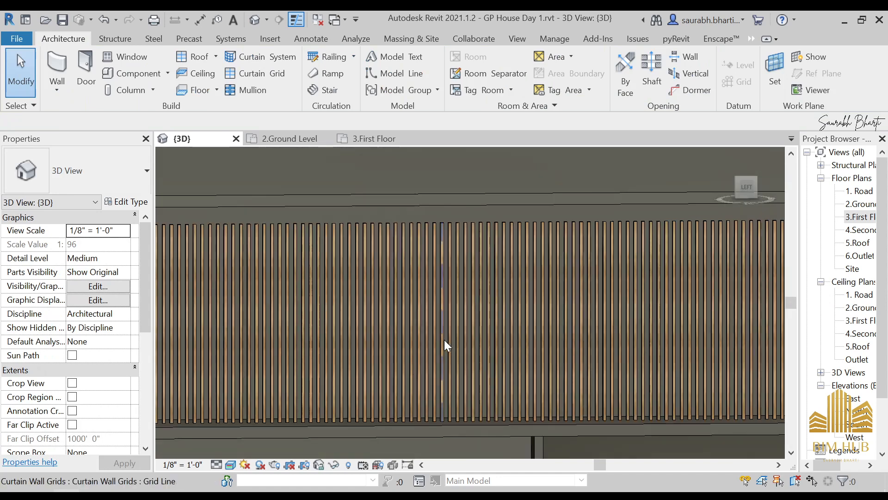
scroll(453, 318, "down", 5)
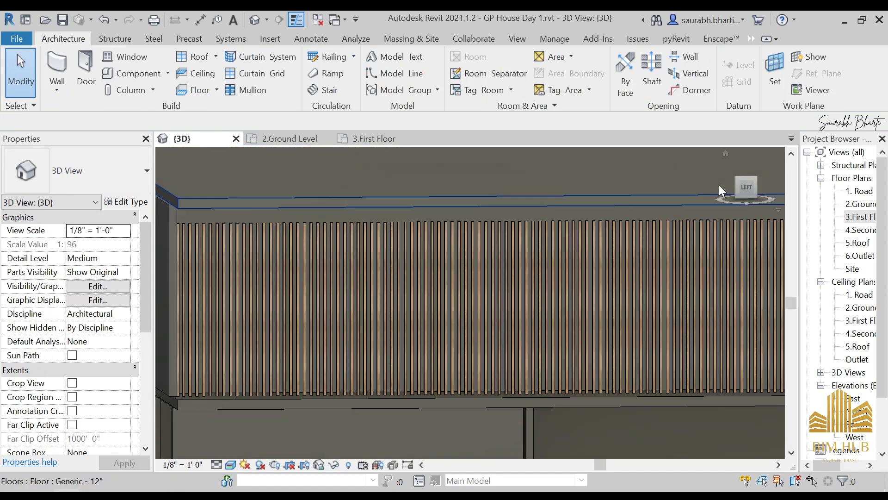
left_click(752, 193)
scroll(467, 307, "up", 5)
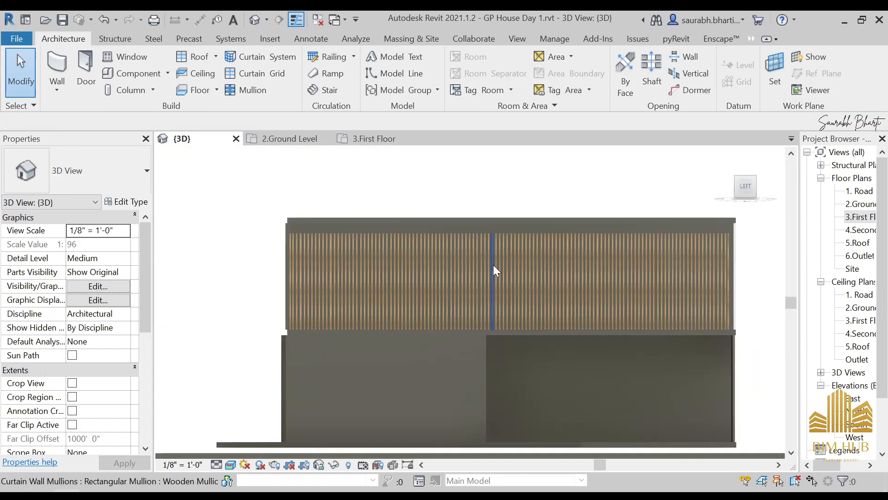
- Open Front.jpg from the GP House reference folder in File Explorer and examine the slatted upper-floor facade
scroll(493, 265, "up", 2)
left_click(199, 219)
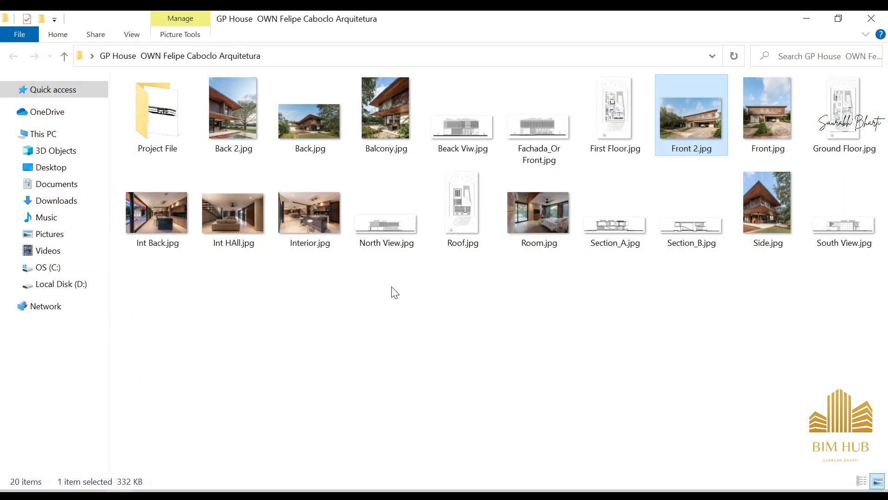
double_click(773, 102)
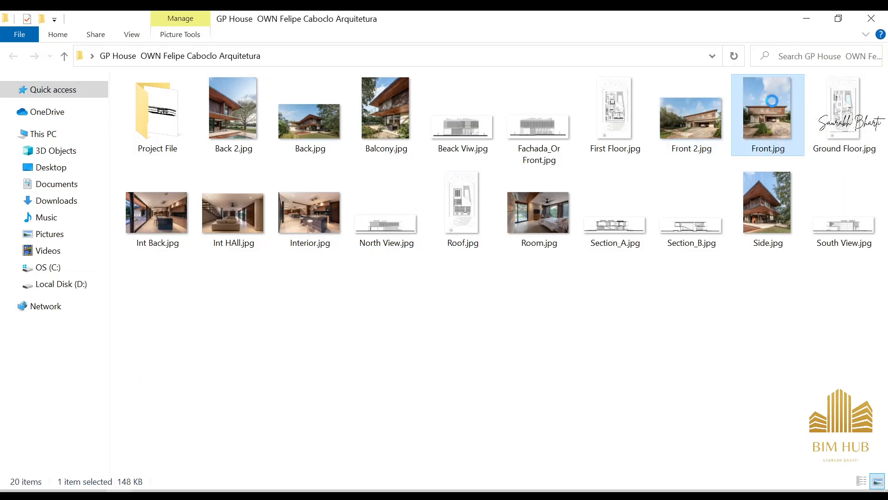
scroll(475, 249, "up", 4)
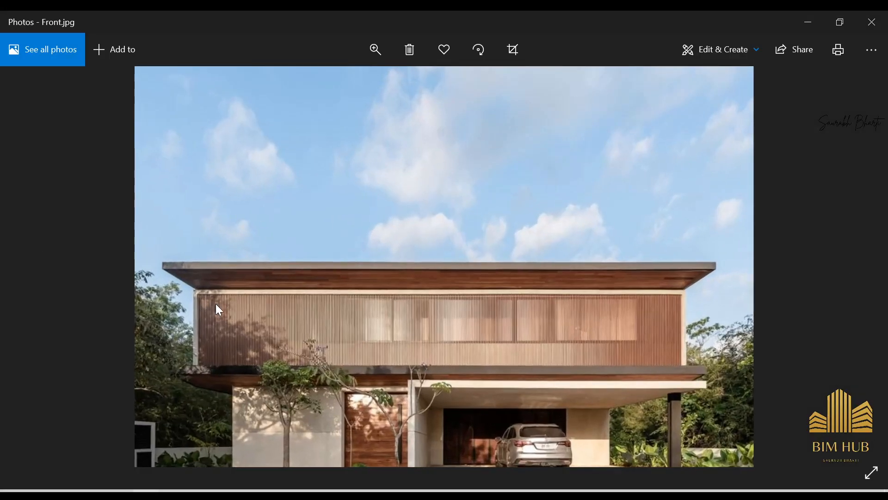
left_click(808, 21)
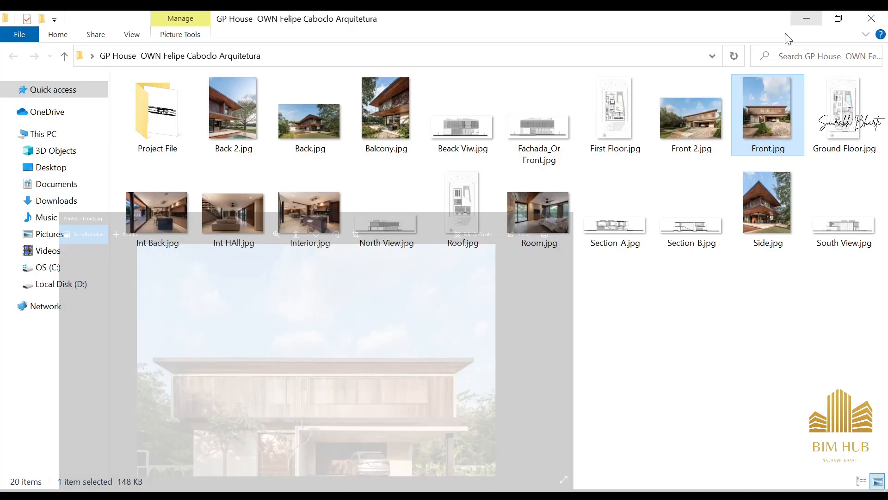
left_click(811, 19)
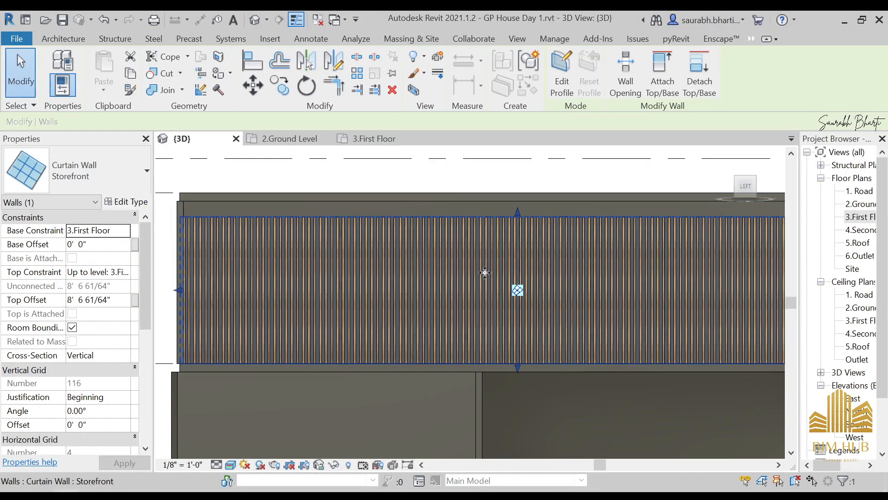
- Temporarily hide the roof slab above the slatted facade in the 3D view to expose the upper-floor walls
middle_click_drag(371, 235, 415, 297, "shift")
mouse_move(424, 246)
middle_mouse_down("shift")
mouse_move(444, 241)
mouse_move(418, 230)
middle_mouse_up("shift")
key("Escape")
scroll(356, 214, "up", 3)
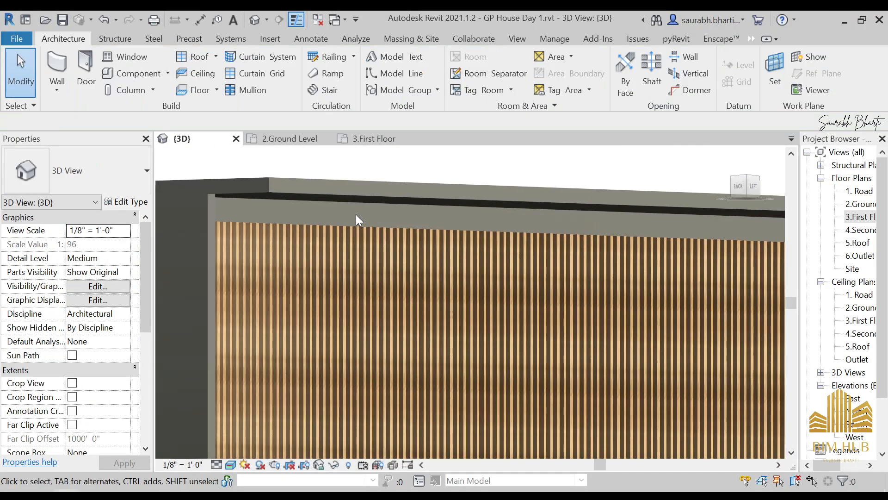
scroll(357, 209, "down", 5)
left_click(366, 197)
key("h")
key("h")
middle_click_drag(366, 197, 636, 277, "shift")
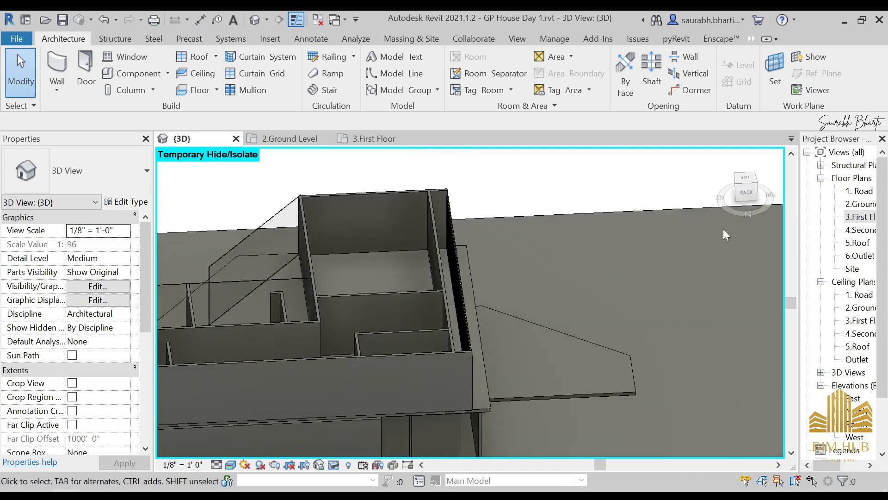
- View the exposed upper floor from the Top and compare the facade with the Front.jpg photo
left_click(748, 180)
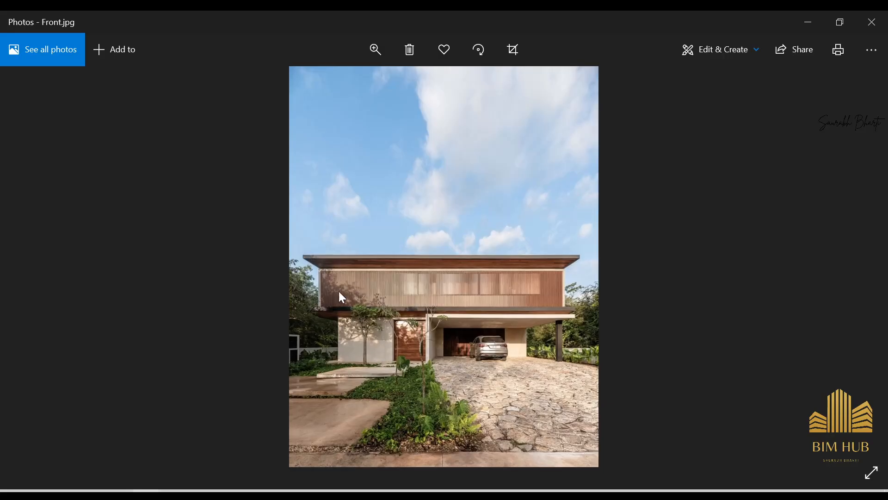
scroll(228, 296, "up", 3)
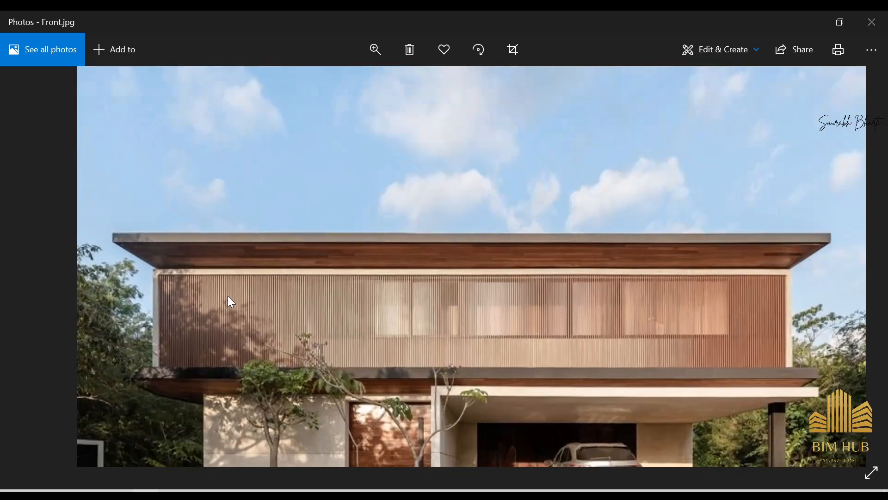
left_click(818, 20)
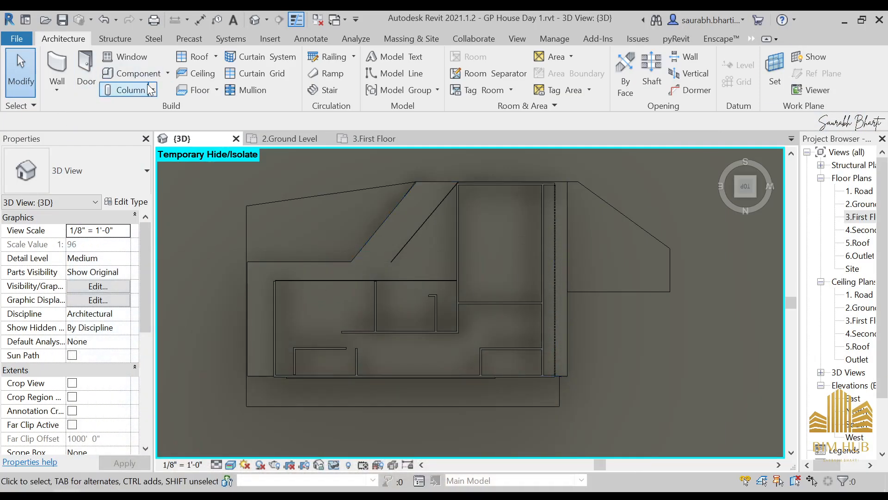
- Open the profile of the 4.5" wall behind the slatted facade for editing in the Left view
middle_click_drag(347, 262, 506, 303, "shift")
scroll(506, 300, "up", 3)
left_click(437, 264)
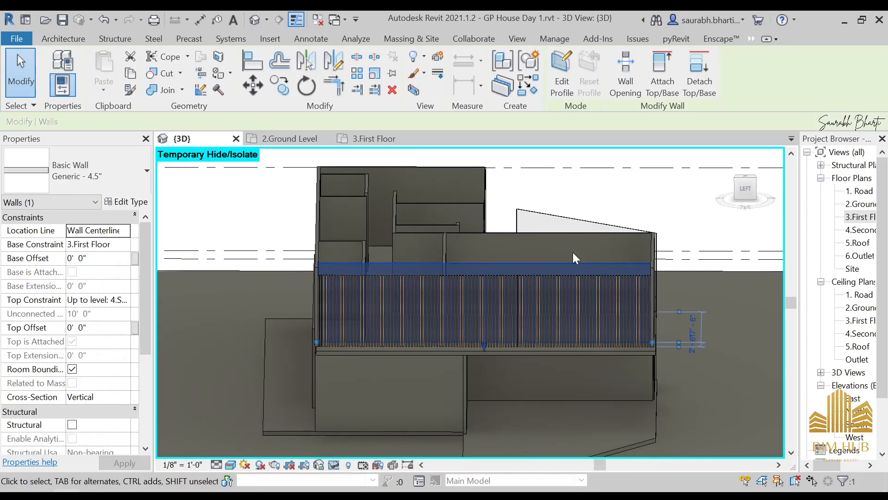
left_click(745, 187)
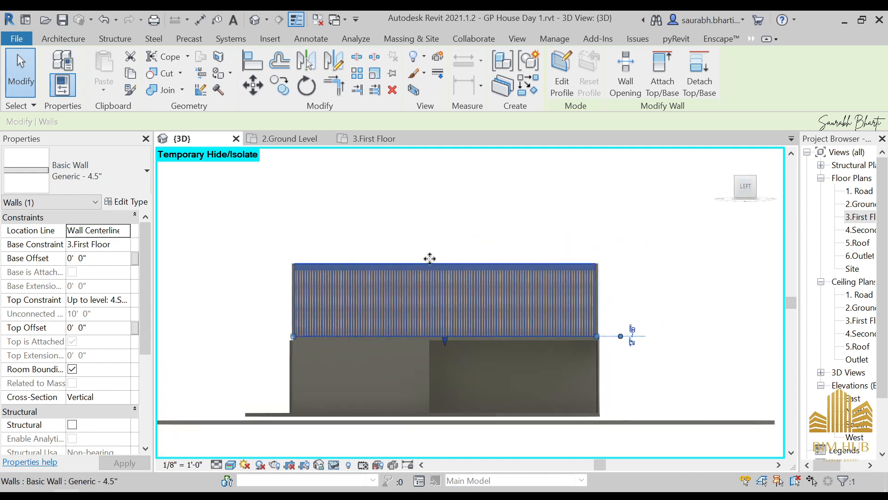
left_click(562, 72)
- Lower the top edge of the wall profile to 8' 9" above its base, removing the conflicting constraints
left_click(528, 264)
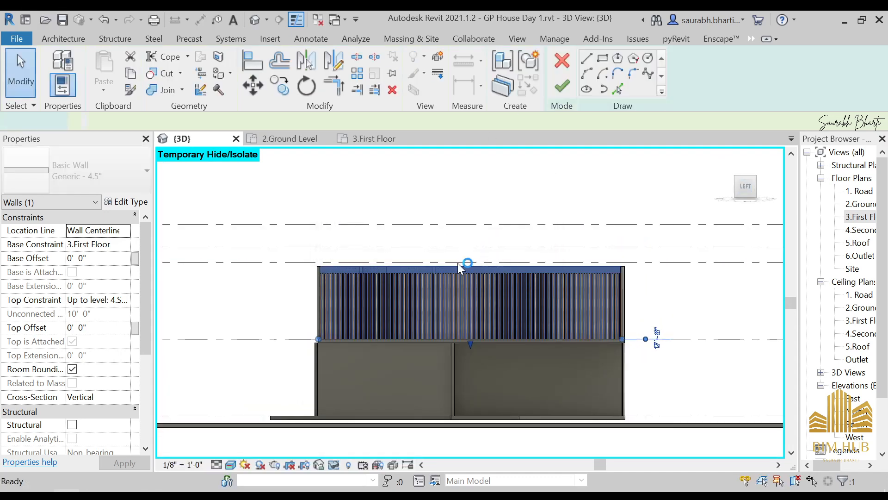
scroll(474, 263, "up", 3)
left_click(492, 270)
scroll(487, 255, "down", 3)
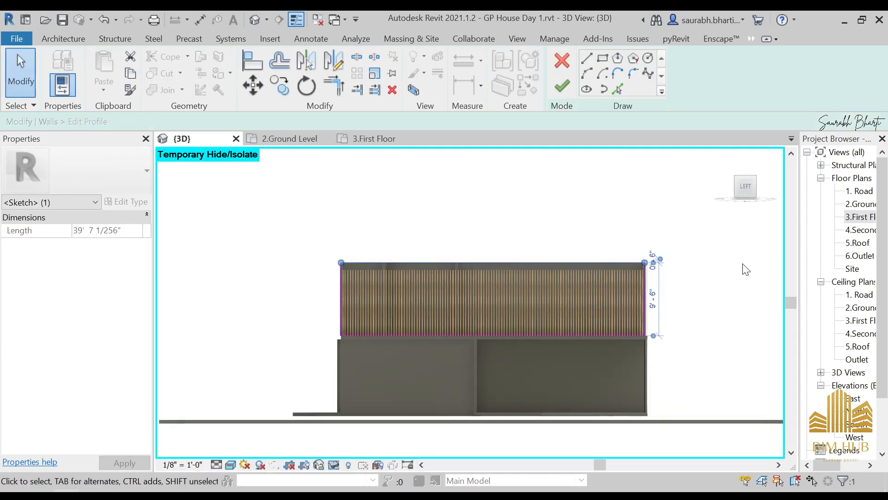
scroll(694, 303, "up", 2)
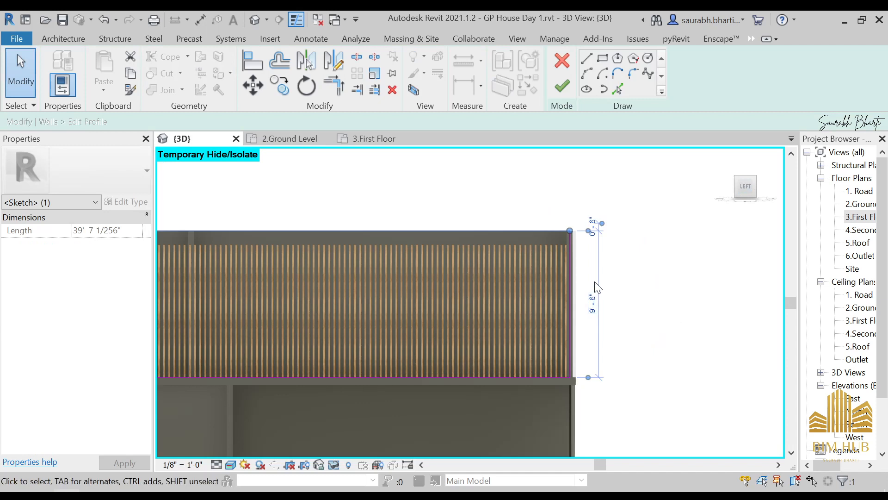
scroll(602, 245, "up", 3)
middle_click_drag(580, 441, 622, 324)
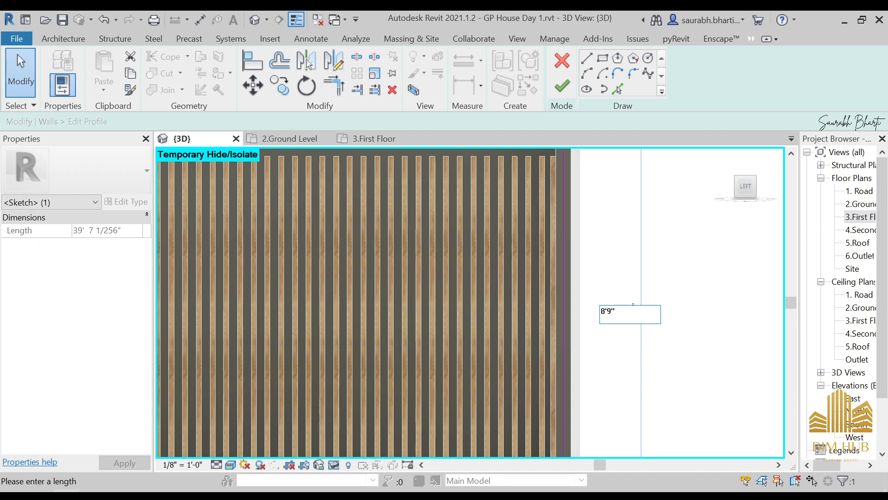
key("Return")
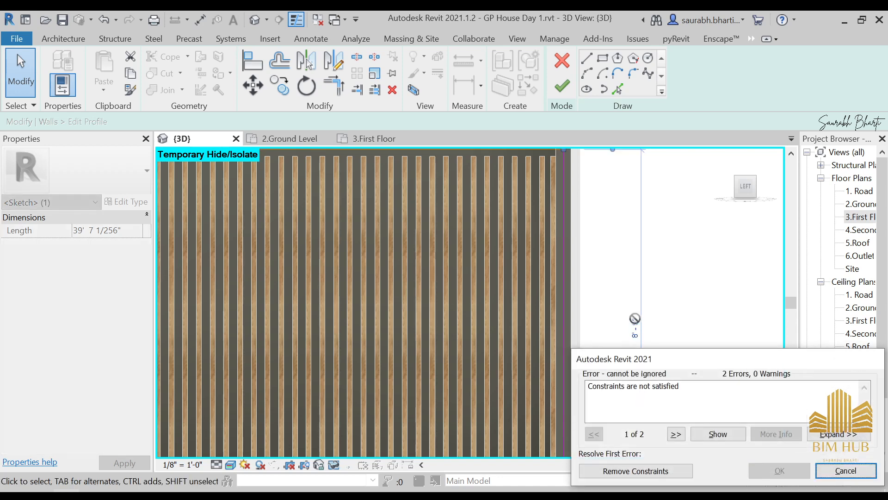
left_click(658, 475)
- Finish the wall profile edit and unjoin the elements that can no longer stay joined
scroll(647, 371, "down", 3)
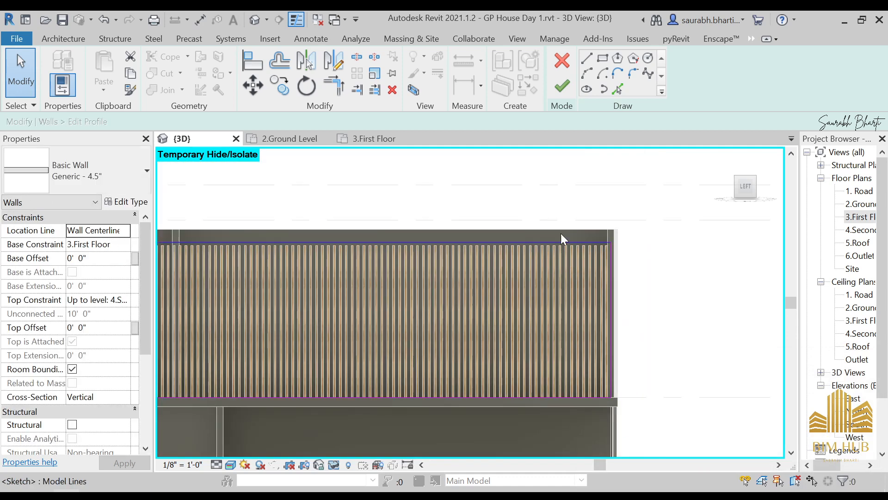
left_click(565, 92)
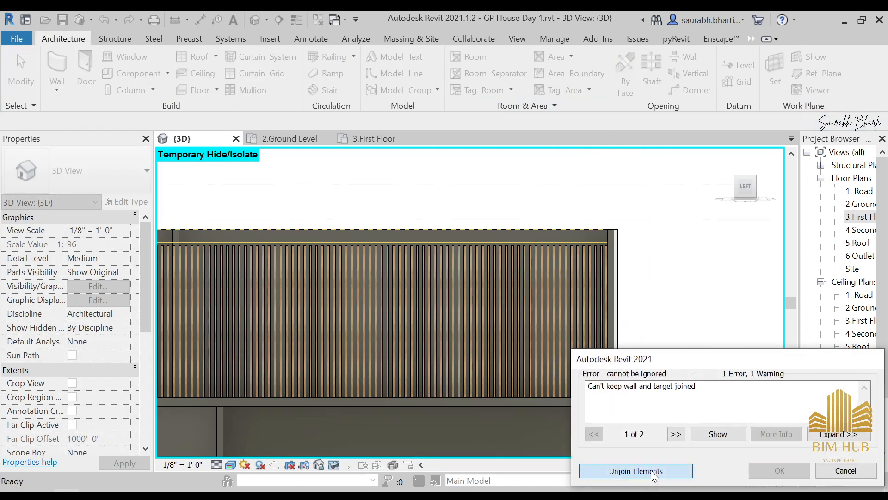
left_click(601, 471)
- Start a floor in the Top view and duplicate the Generic - 12" type as a new floor type named 9"
middle_click_drag(477, 332, 474, 391, "shift")
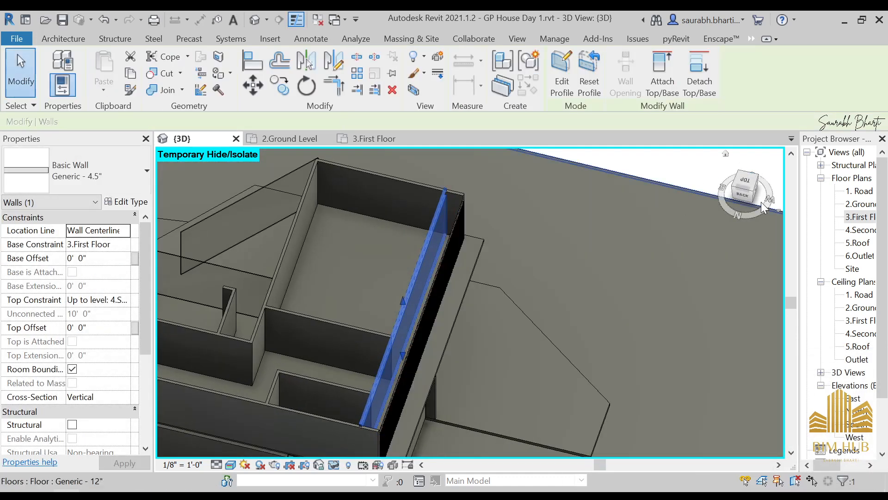
left_click(749, 190)
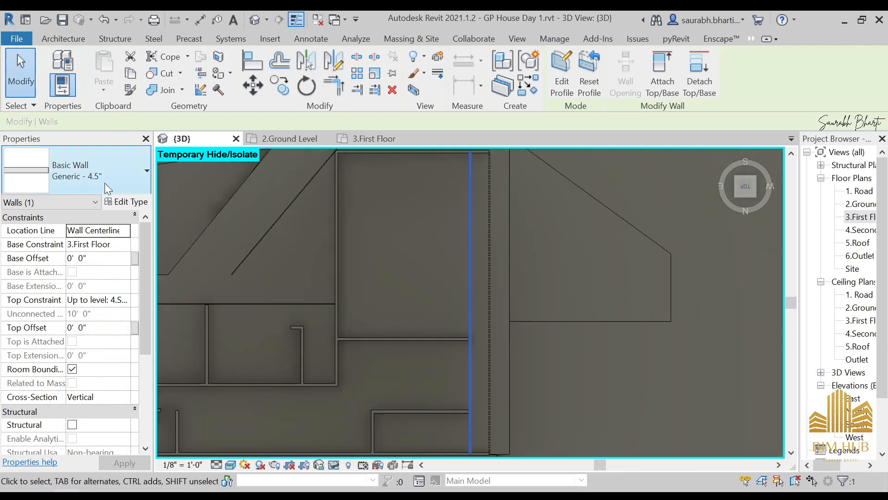
left_click(73, 37)
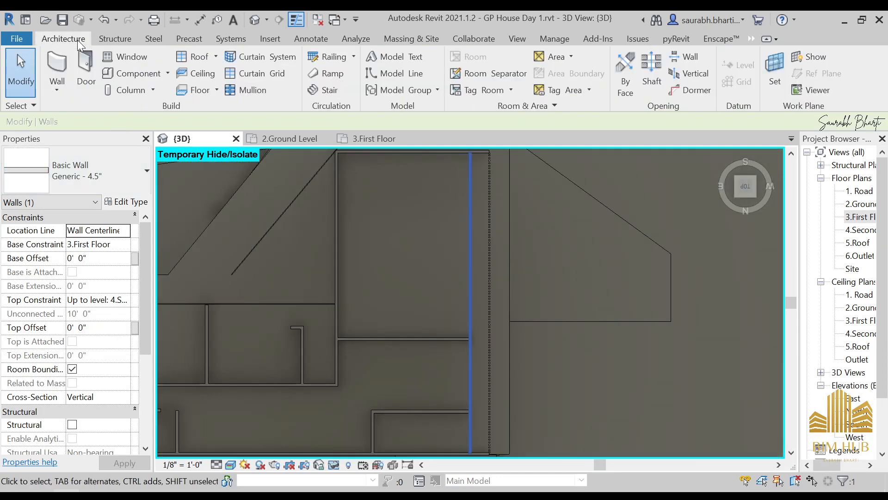
left_click(179, 91)
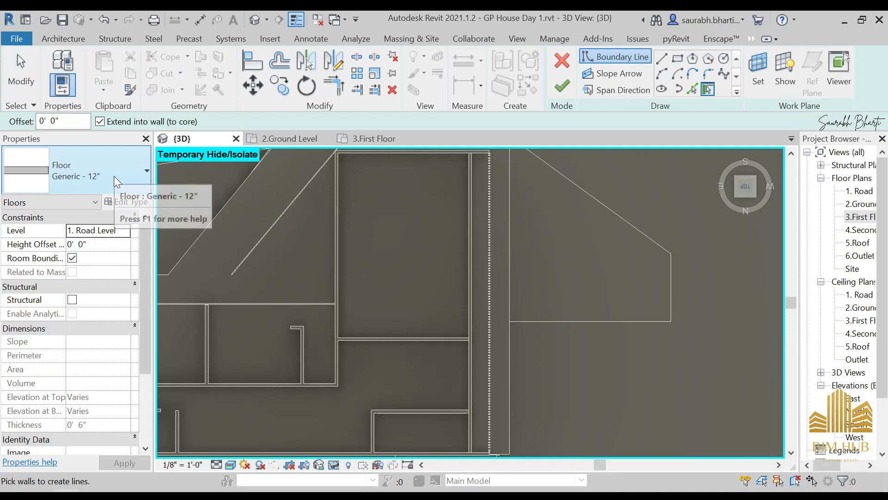
left_click(114, 176)
left_click(132, 168)
left_click(134, 200)
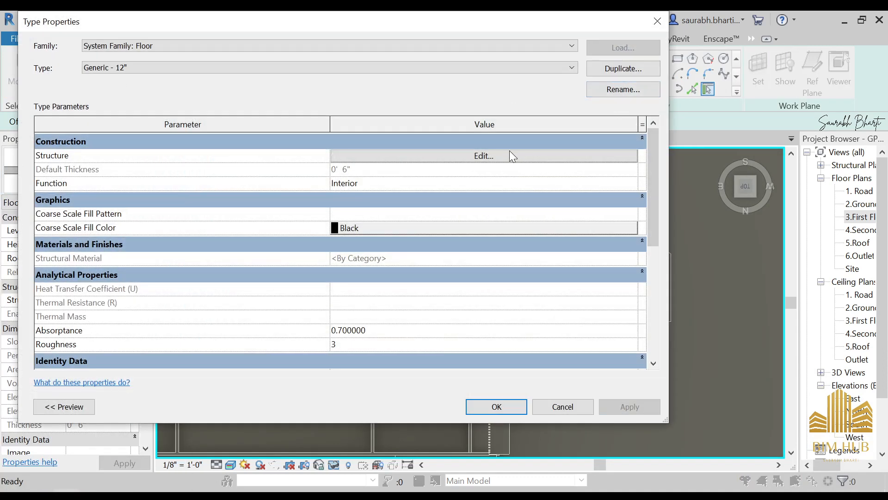
left_click(620, 68)
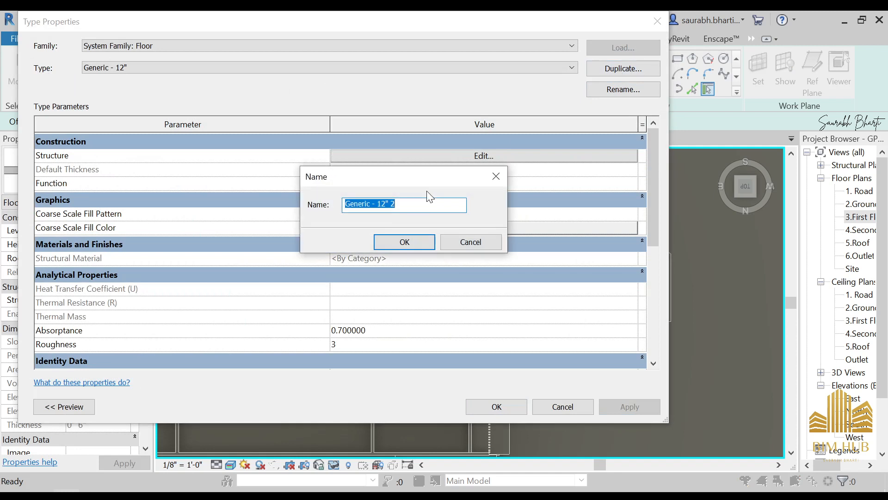
key("Return")
- Set the structure layer of the 9" floor type to a thickness of 0' 9"
left_click(506, 144)
left_click(524, 139)
left_click(519, 155)
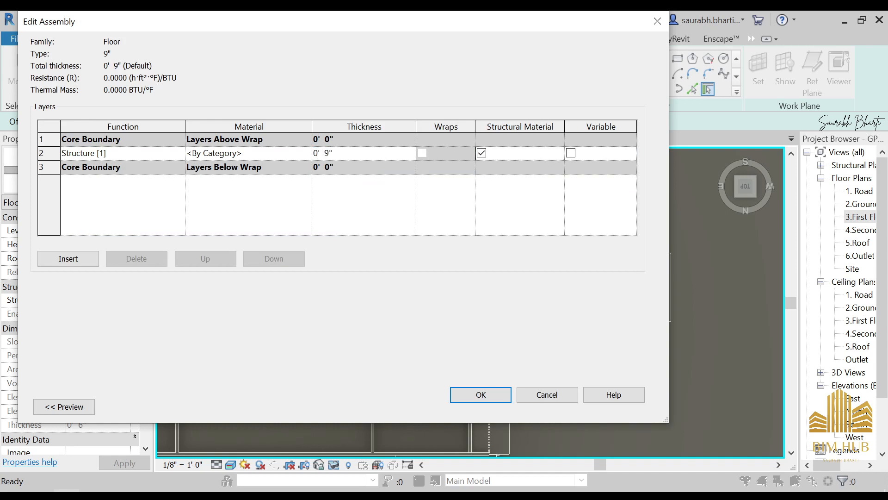
left_click(467, 393)
left_click(499, 412)
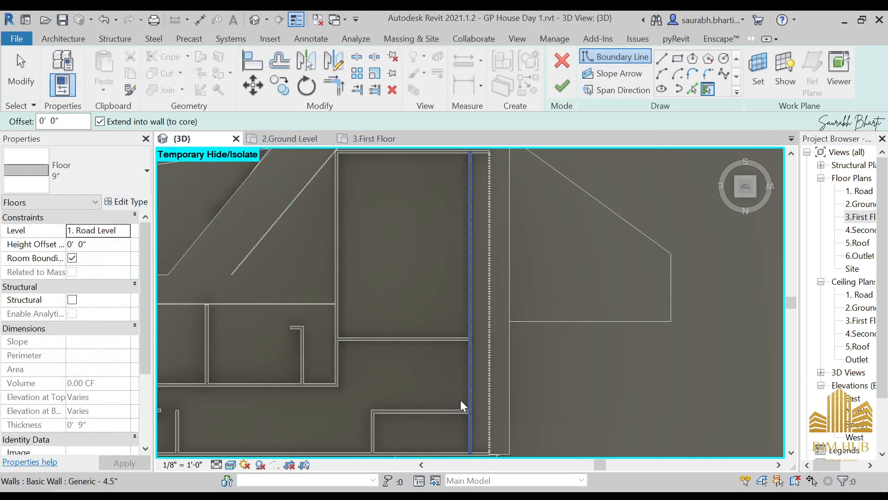
- Sketch a rectangular floor boundary filling the strip between the lowered wall and the slatted curtain wall, and finish the floor
scroll(466, 231, "down", 1)
left_click(678, 58)
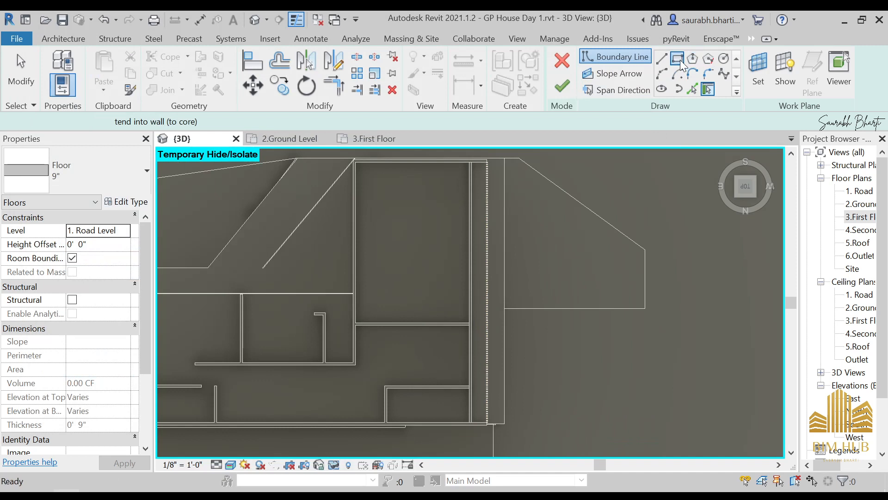
scroll(484, 170, "up", 4)
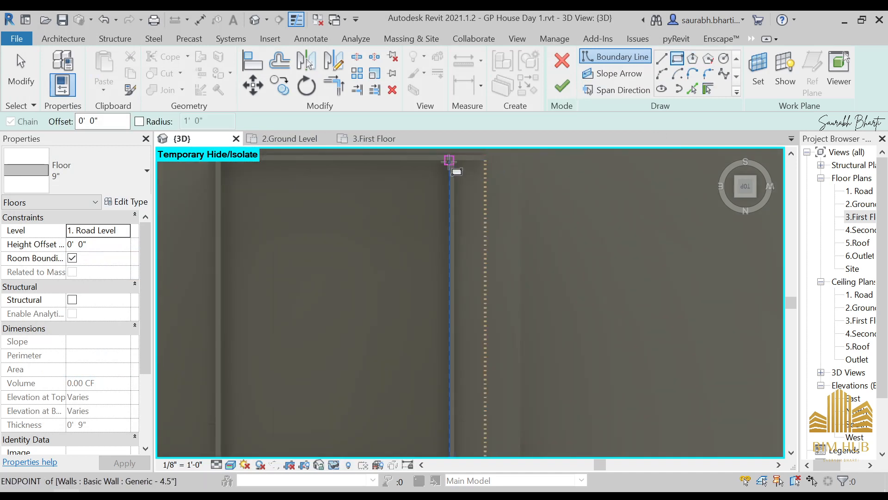
scroll(448, 161, "up", 2)
left_click(457, 164)
scroll(505, 352, "down", 3)
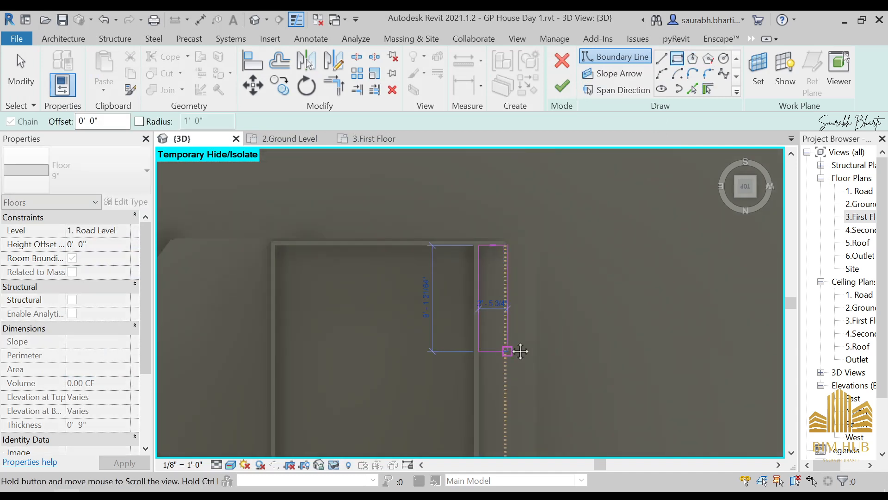
middle_click_drag(513, 358, 523, 160)
middle_click_drag(524, 389, 522, 140)
scroll(519, 240, "up", 2)
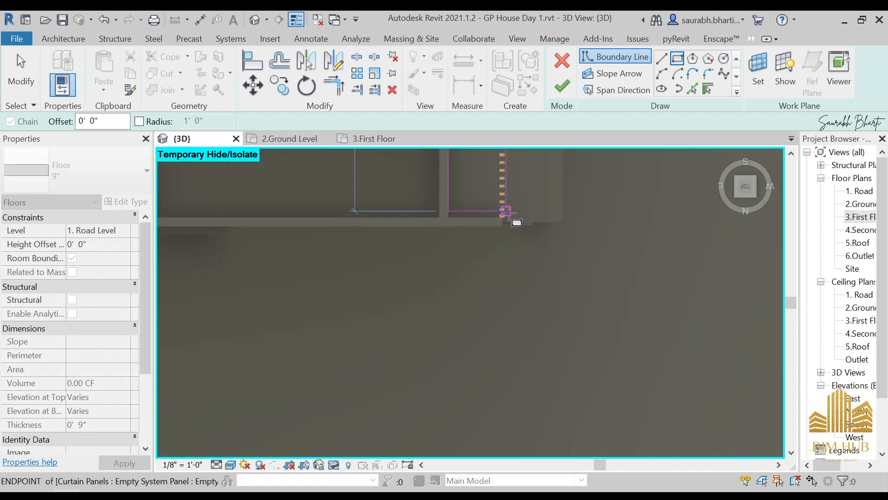
left_click(505, 217)
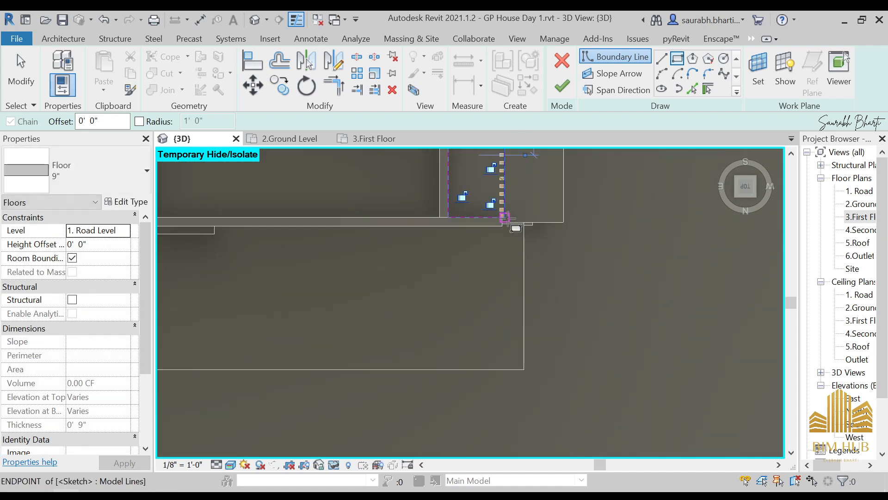
key("Escape")
left_click(562, 86)
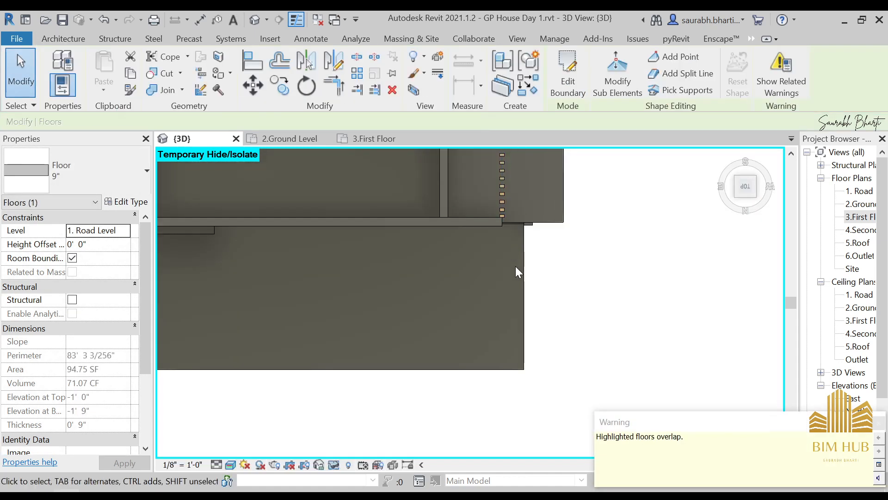
- Reset the temporary hide in the 3D view to bring back the roof slab above the slatted facade
key("Escape")
scroll(436, 278, "down", 5)
middle_click_drag(436, 278, 403, 240, "shift")
middle_click_drag(402, 241, 482, 208)
scroll(568, 399, "down", 1)
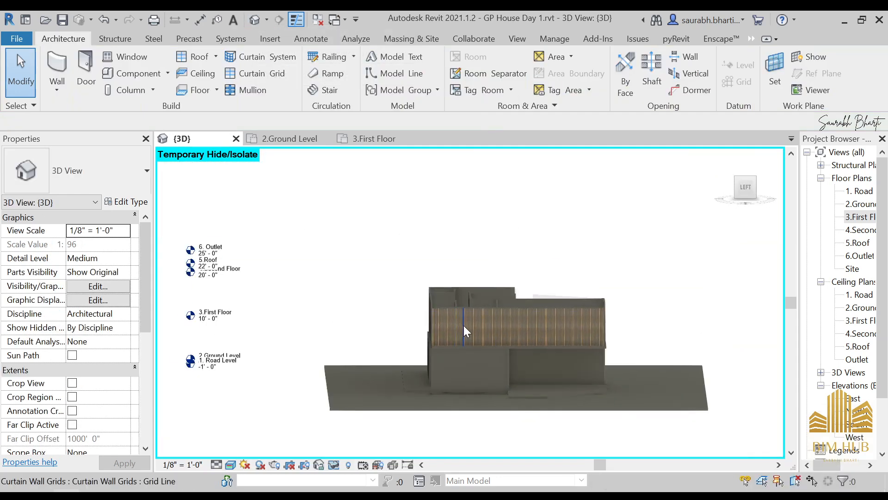
middle_click_drag(462, 325, 503, 321, "shift")
key("h")
key("r")
scroll(484, 307, "up", 8)
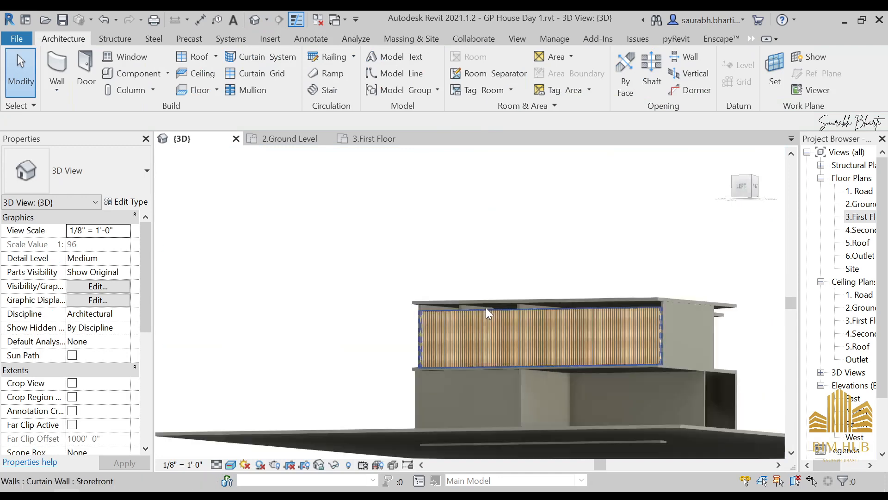
- Temporarily hide the roof slab above the slatted facade again
middle_click_drag(512, 342, 536, 302, "shift")
left_click(453, 306)
key("h")
key("h")
left_click(518, 387)
- Move the new 9" floor from the road level to 4.Second Floor and accept the overlap warning
middle_click_drag(518, 388, 569, 366, "shift")
middle_click_drag(569, 366, 532, 250)
scroll(533, 250, "down", 3)
middle_click_drag(486, 347, 489, 315, "shift")
left_click(531, 238)
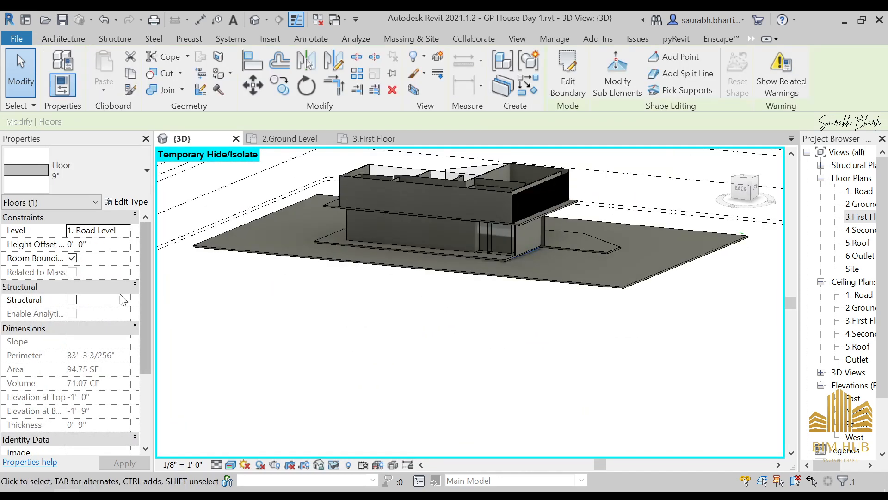
left_click(121, 230)
left_click(102, 279)
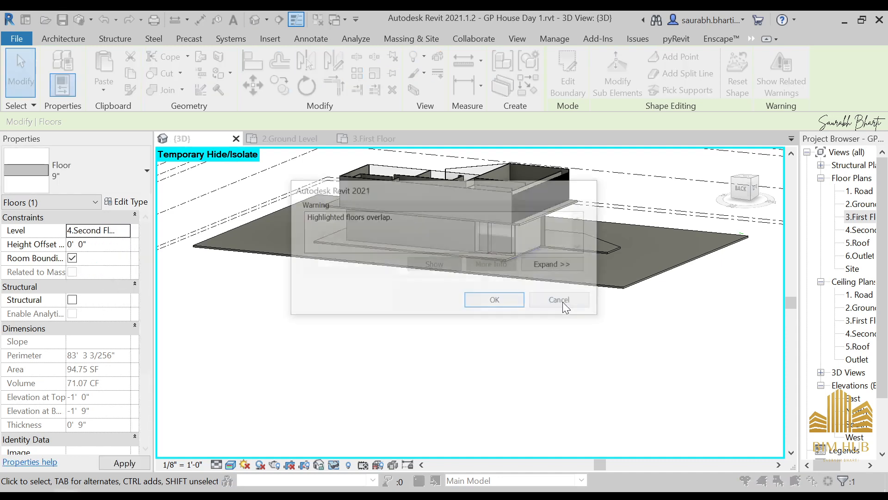
left_click(499, 300)
- Set the 9" strip floor's height offset from its level to -0' 9"
middle_click_drag(521, 336, 510, 372)
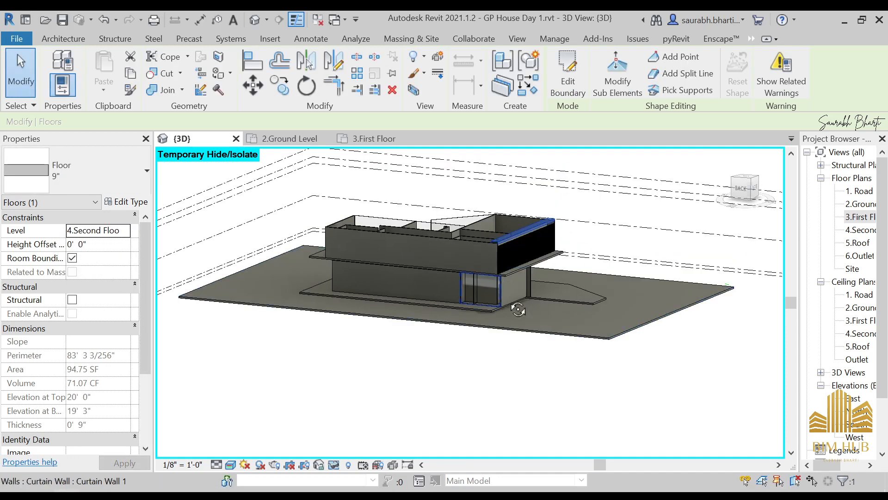
middle_click_drag(502, 283, 476, 323, "shift")
middle_click_drag(515, 229, 492, 180, "shift")
scroll(555, 226, "up", 4)
middle_click_drag(581, 245, 532, 252, "shift")
left_click(746, 189)
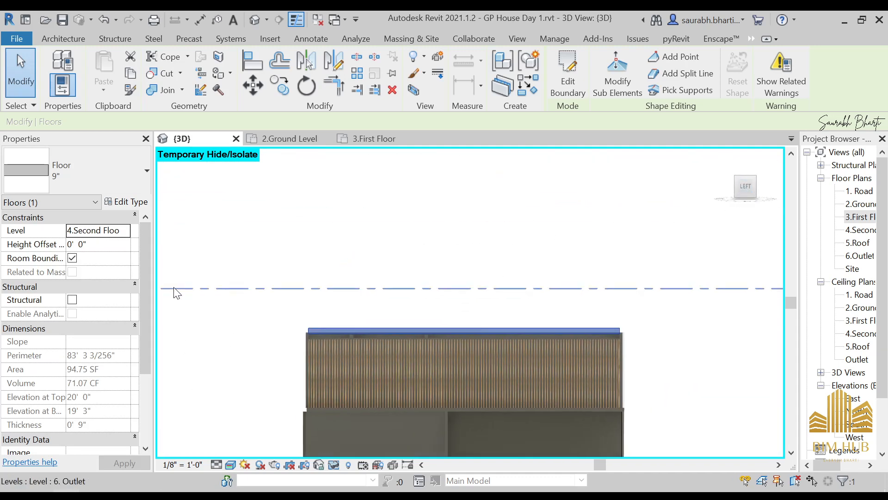
left_click(93, 244)
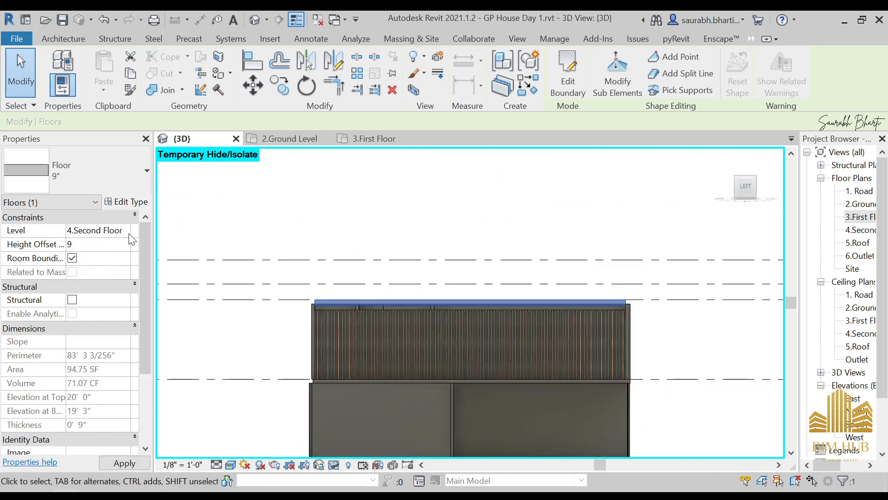
type("9\"")
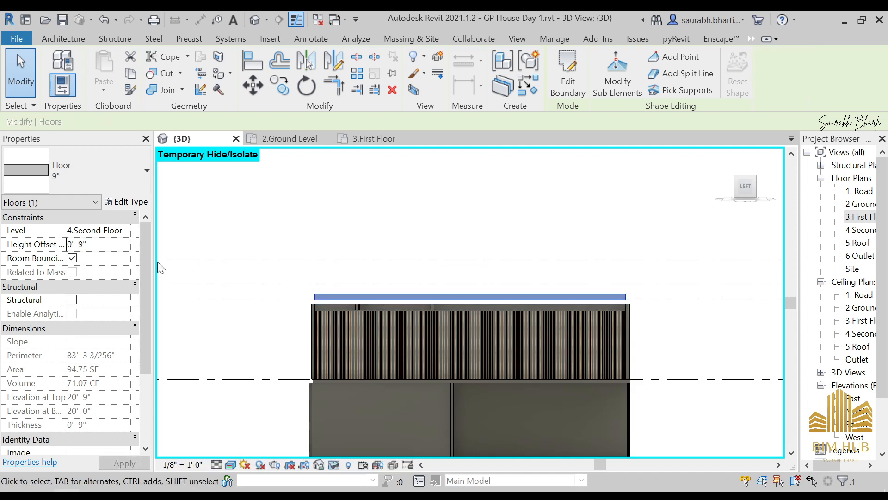
type("-9\"")
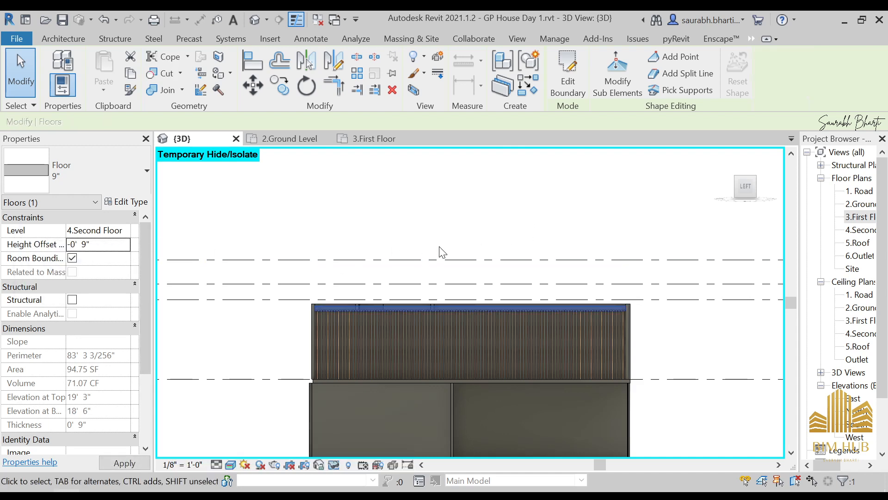
left_click(422, 217)
- Return from OBS to Revit and examine the new strip floor above the slatted curtain wall from several angles
middle_click_drag(365, 321, 437, 428, "shift")
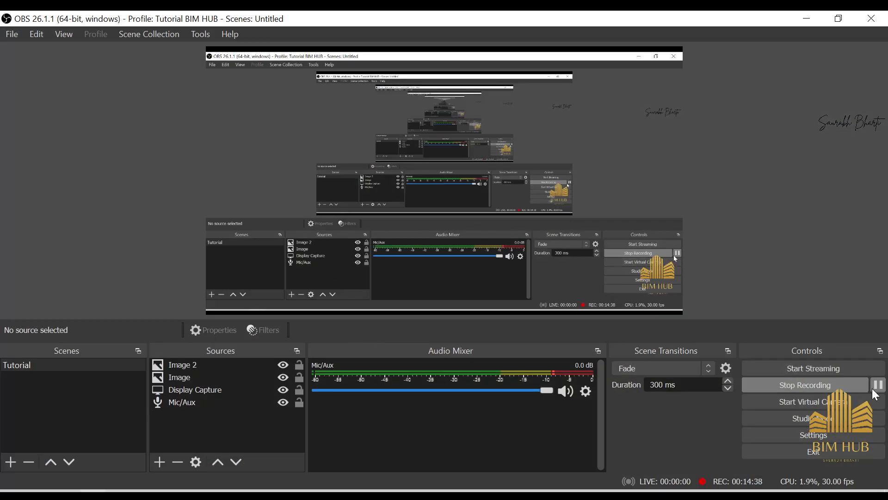
left_click(805, 17)
key("alt+Tab")
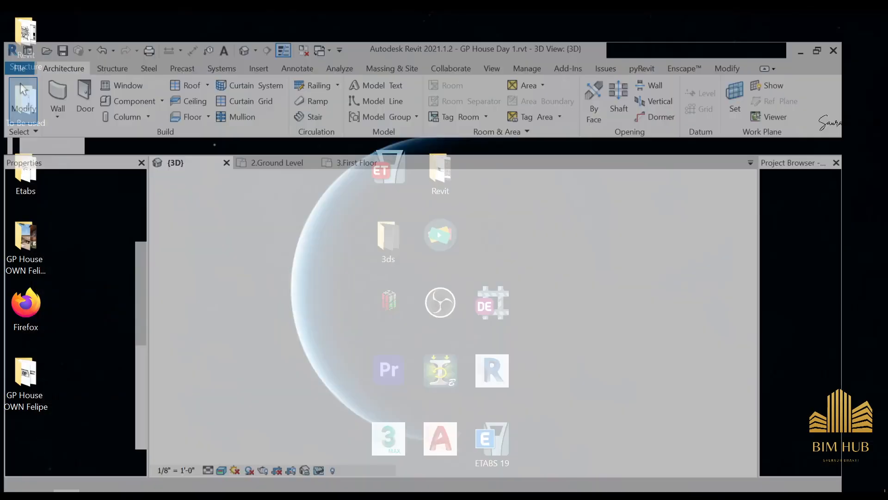
scroll(465, 328, "up", 5)
scroll(465, 328, "down", 5)
middle_click_drag(476, 307, 498, 374, "shift")
scroll(452, 312, "up", 2)
middle_click_drag(466, 334, 423, 302, "shift")
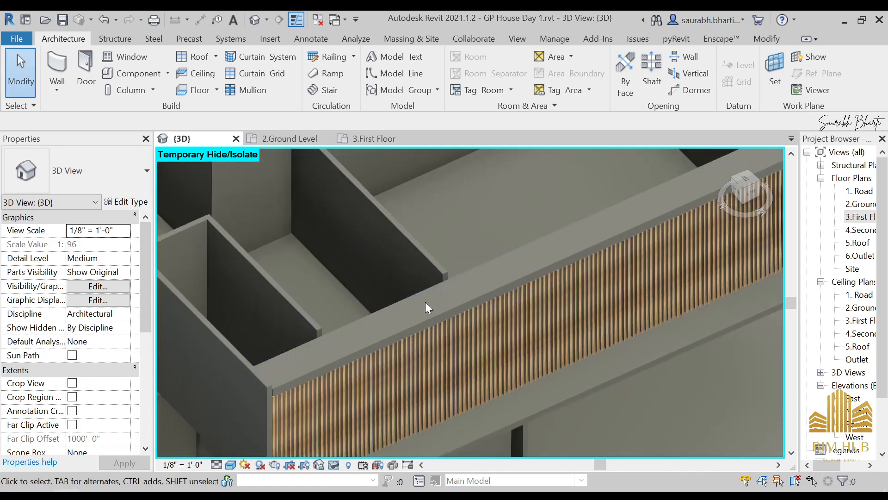
- Temporarily hide the 9" strip floor above the slatted curtain wall in the 3D view
left_click(430, 324)
middle_click_drag(454, 333, 370, 316, "shift")
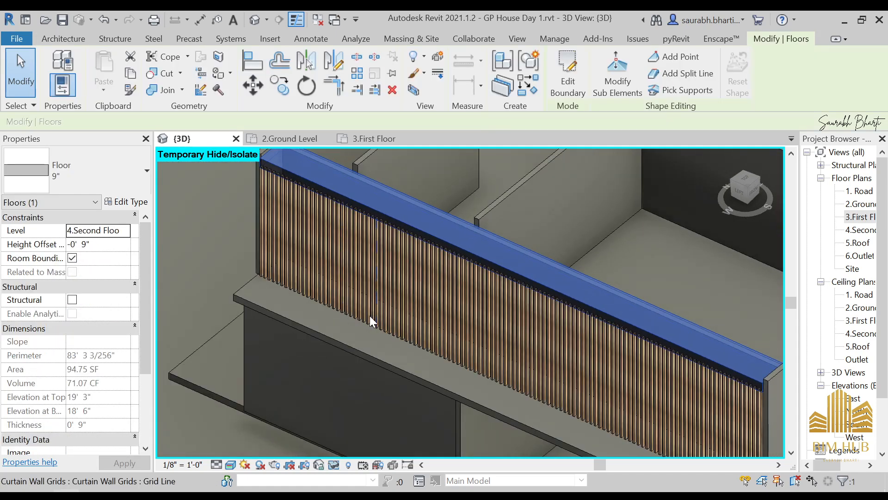
key("h")
middle_click_drag(471, 334, 487, 390, "shift")
scroll(522, 377, "down", 4)
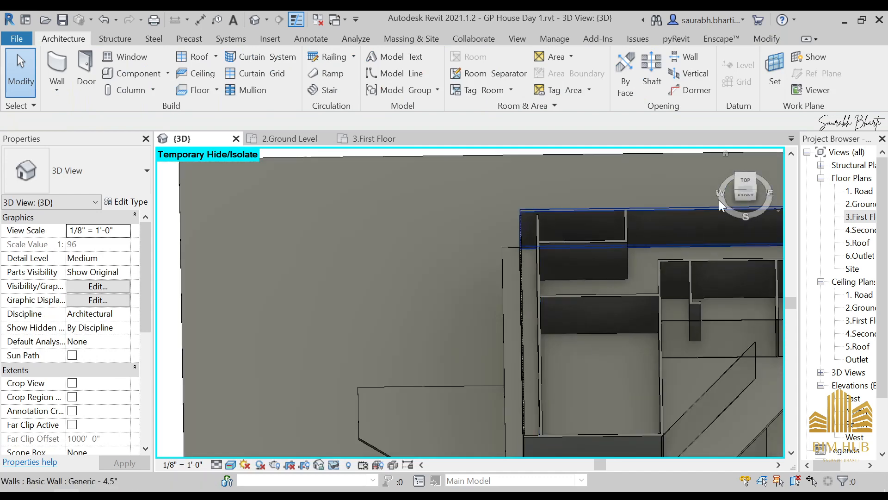
- Open the 3.First Floor plan and save the project
double_click(857, 217)
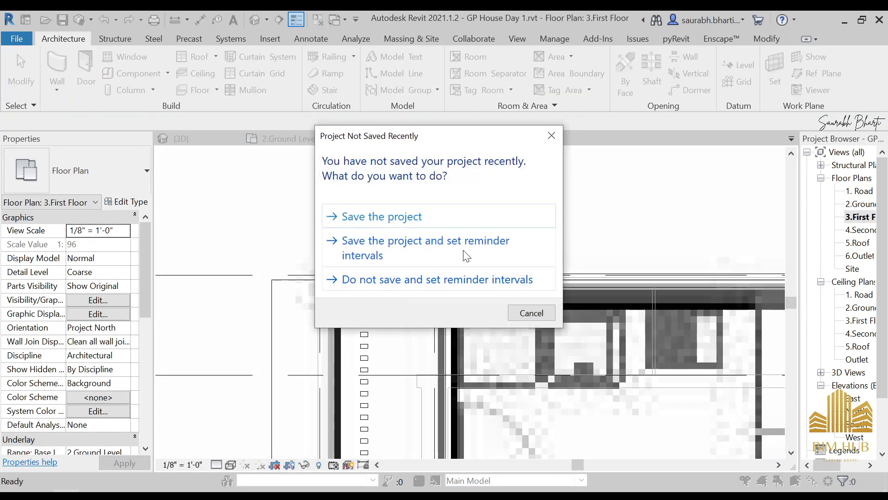
left_click(442, 226)
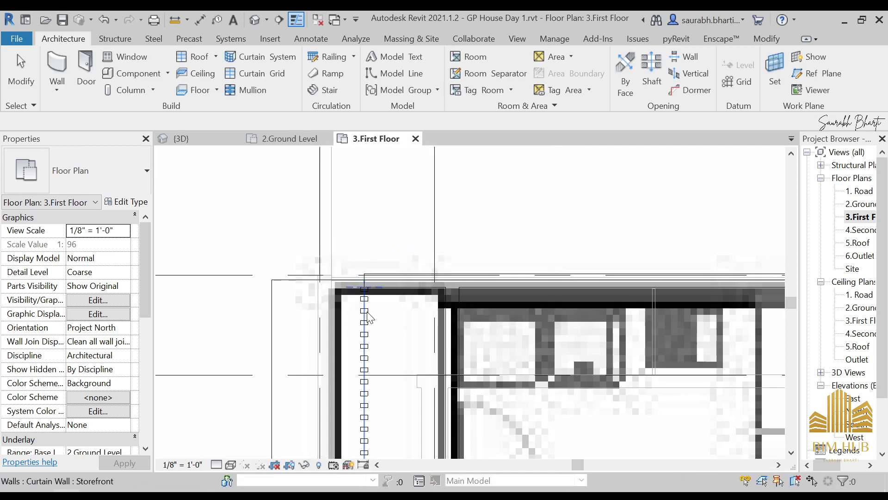
- Measure the distance from the slatted curtain wall's centerline to the wall behind it with an aligned dimension, without placing it
key("d")
key("i")
scroll(361, 306, "up", 3)
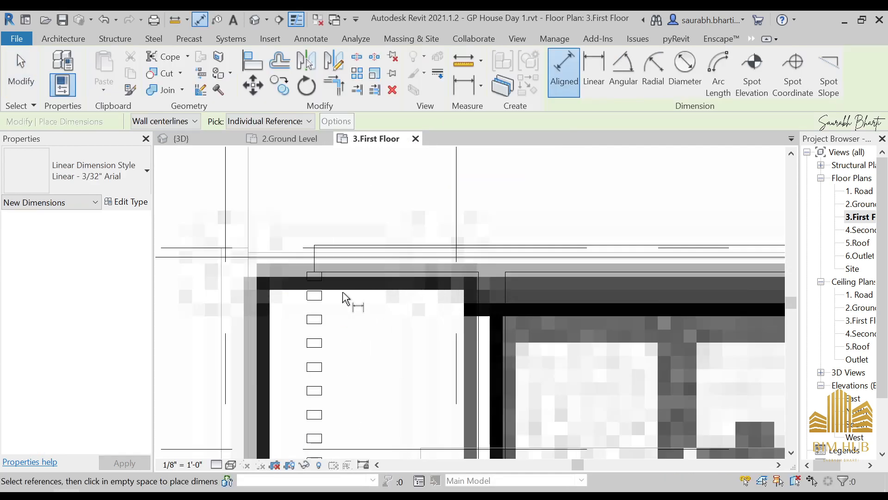
left_click(303, 245)
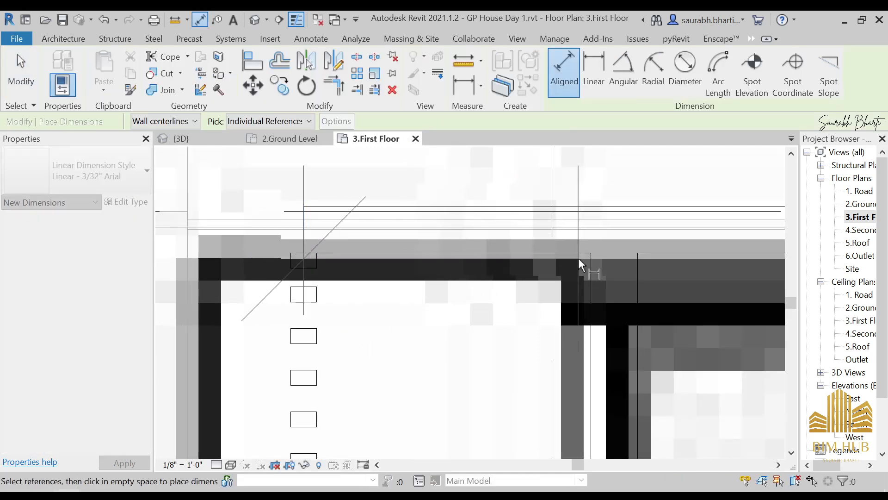
left_click(590, 257)
scroll(486, 327, "down", 3)
middle_click_drag(495, 336, 472, 299)
scroll(472, 298, "down", 2)
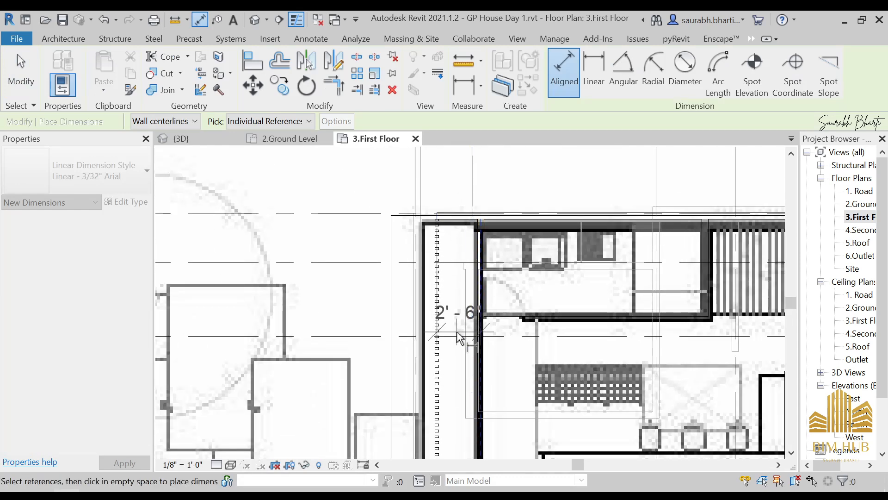
scroll(451, 315, "down", 1)
scroll(453, 324, "down", 2)
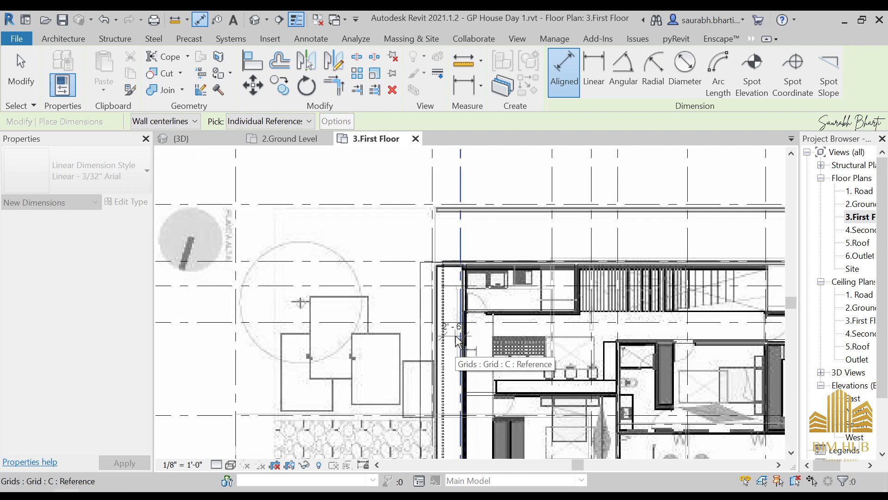
scroll(456, 341, "up", 2)
scroll(457, 338, "up", 6)
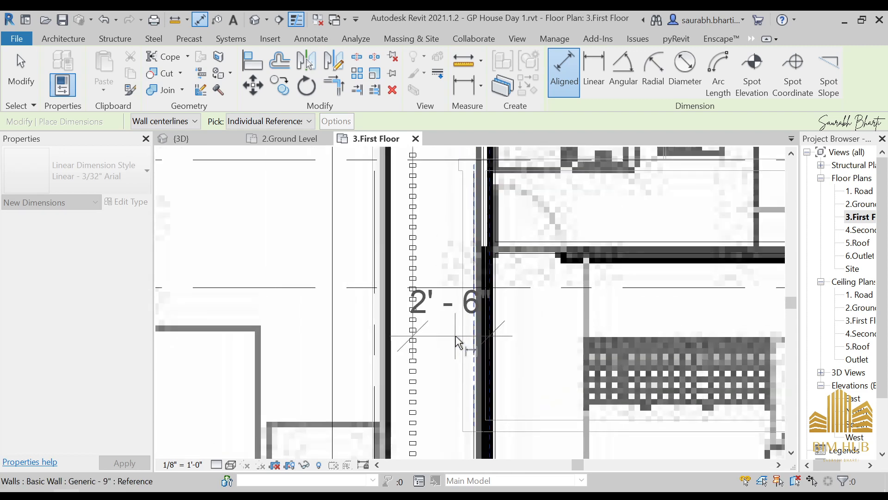
key("Escape")
- Examine the gap between the slatted curtain wall and the wall behind it on the first-floor plan
scroll(456, 324, "down", 3)
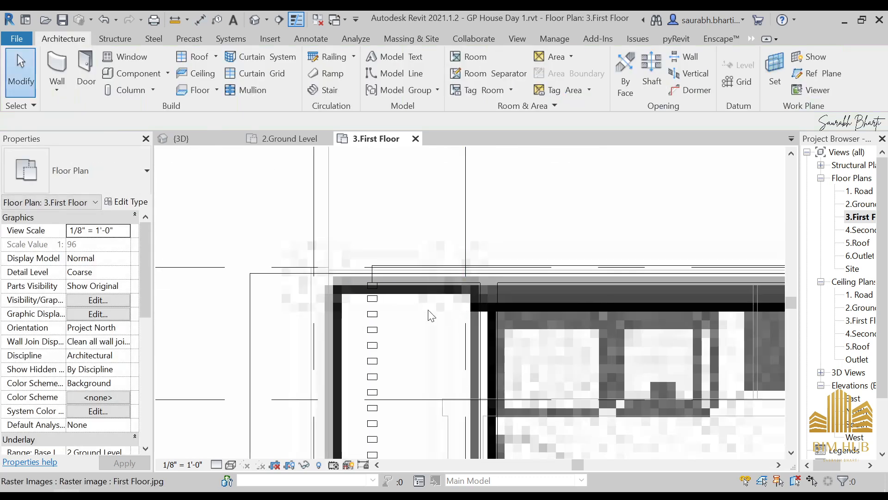
scroll(403, 319, "down", 3)
scroll(430, 329, "up", 3)
scroll(471, 318, "down", 3)
scroll(416, 298, "up", 2)
scroll(445, 299, "up", 3)
scroll(362, 278, "down", 3)
scroll(316, 268, "up", 3)
scroll(371, 271, "down", 1)
scroll(346, 283, "down", 3)
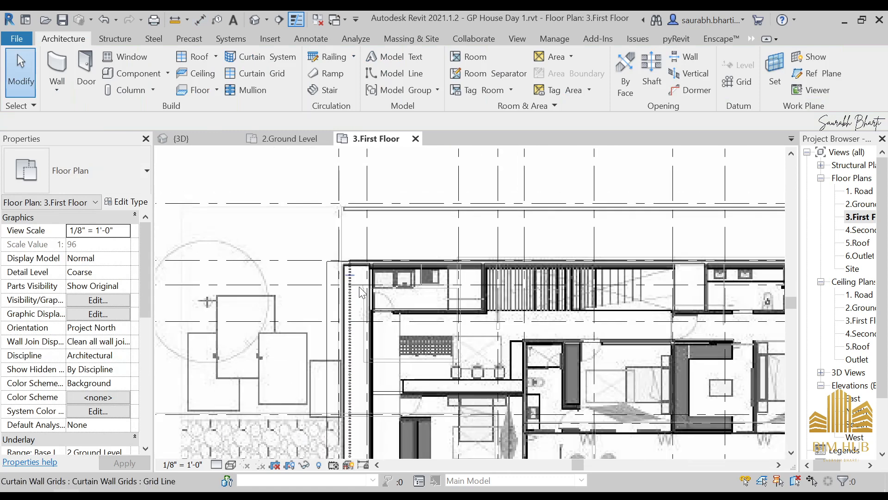
- Return to the 3D view and restore the temporarily hidden roof slab and strip floor
left_click(254, 22)
scroll(292, 264, "down", 3)
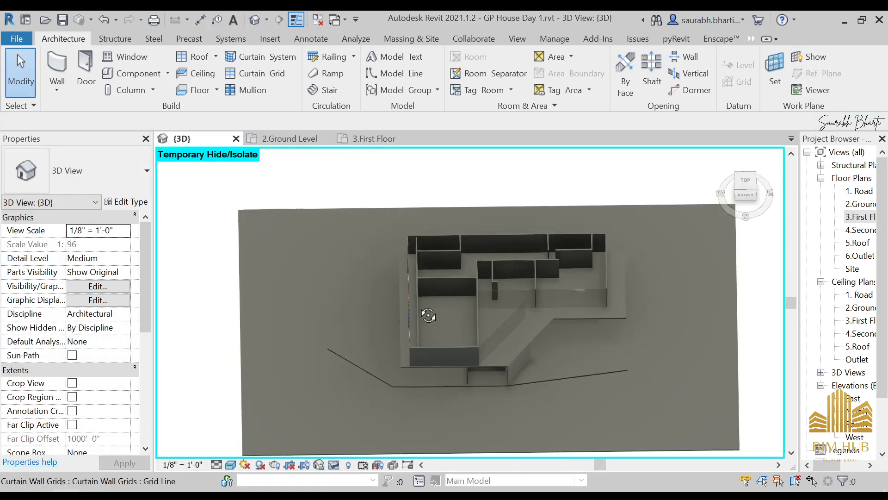
middle_click_drag(416, 308, 435, 231, "shift")
scroll(402, 303, "up", 3)
middle_click_drag(402, 330, 236, 470, "shift")
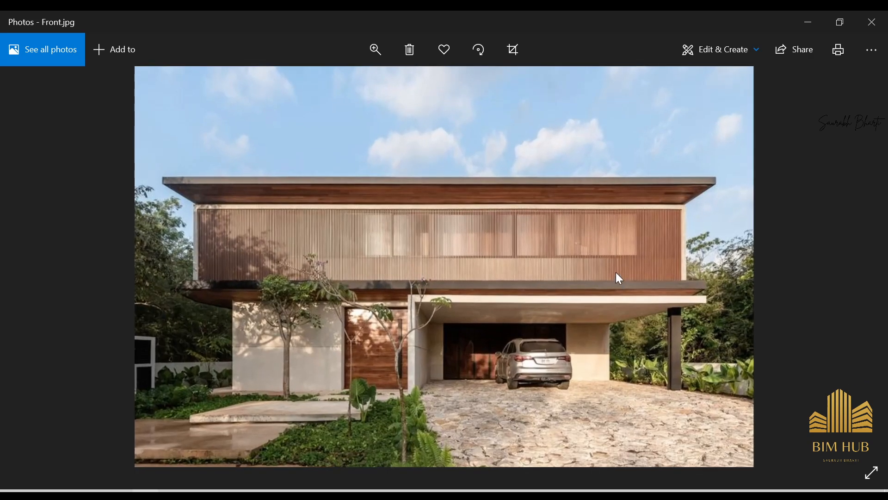
- Compare the roof edge and frame above the slatted facade with the Front.jpg reference photo in Photos, then return to Revit
double_click(203, 219)
double_click(357, 273)
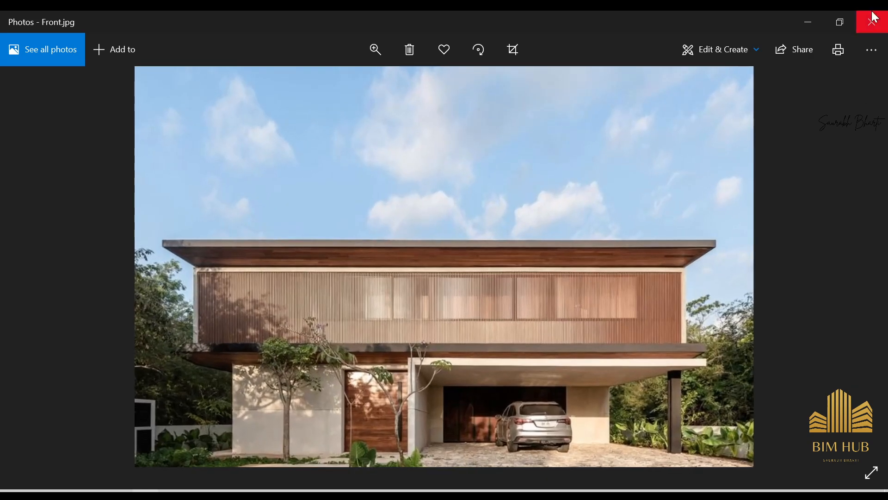
left_click(810, 21)
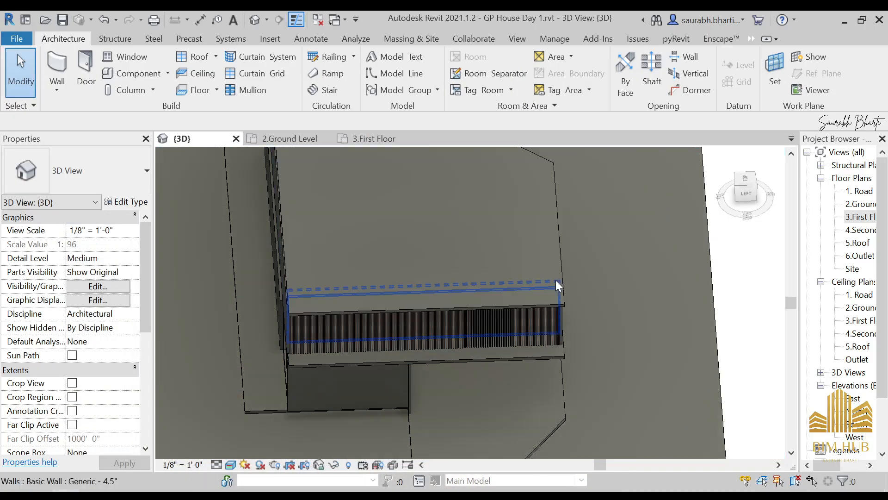
middle_click_drag(557, 279, 566, 258, "shift")
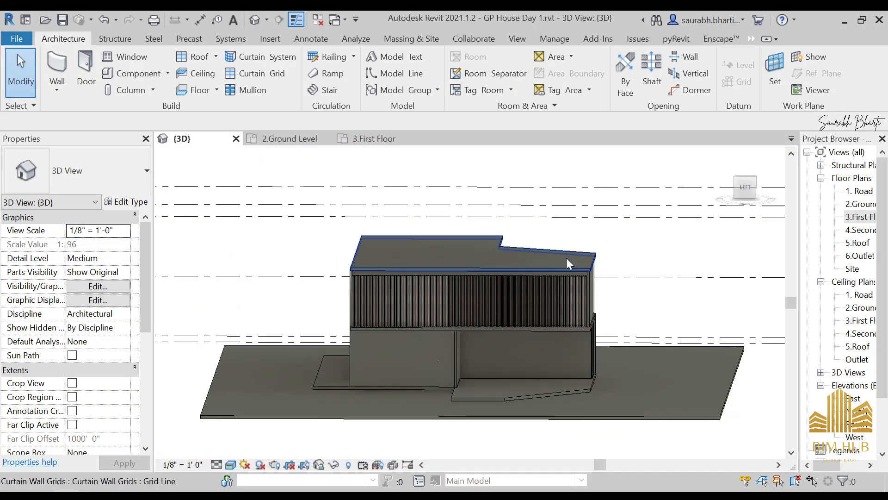
left_click(751, 196)
scroll(463, 283, "up", 8)
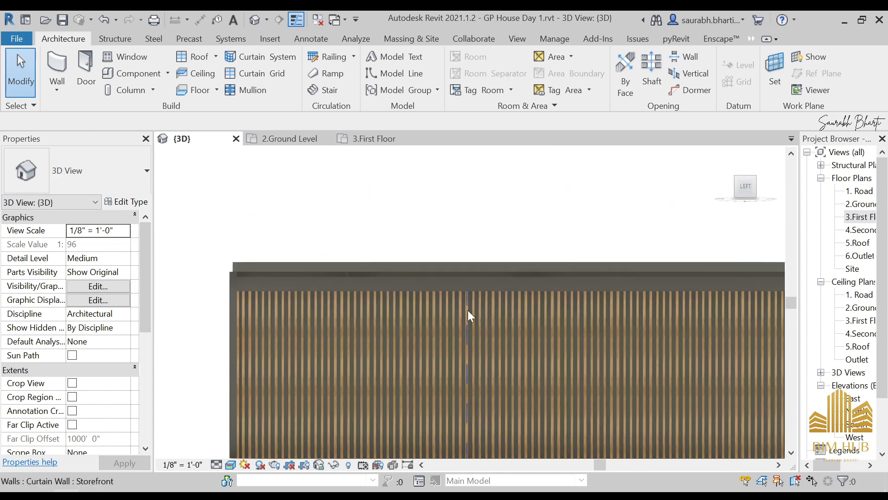
middle_click_drag(432, 312, 429, 308)
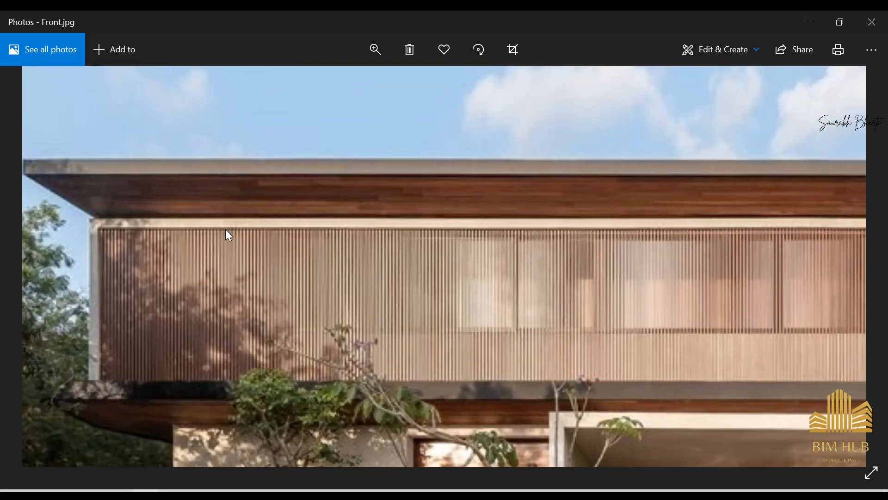
left_click(807, 22)
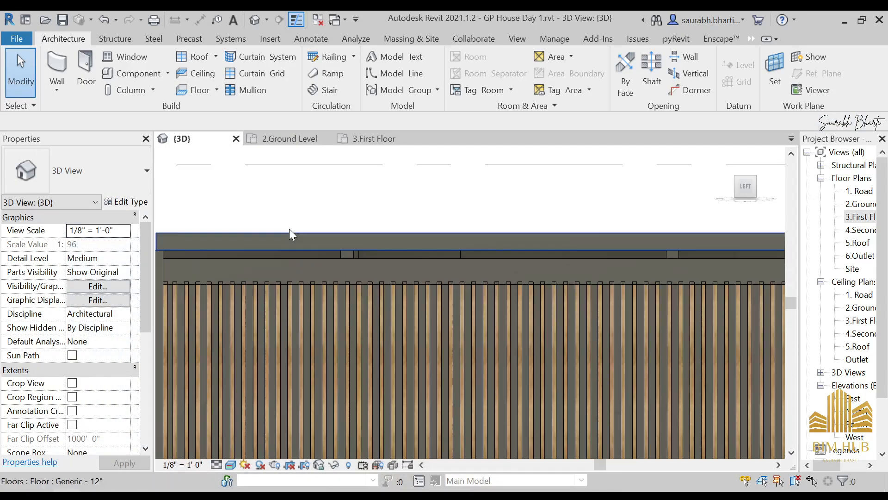
- Move the long straight boundary edge of the Generic - 12" roof slab outward past the side wall, unjoining the conflicting elements
scroll(327, 246, "down", 2)
middle_click_drag(329, 246, 379, 398, "shift")
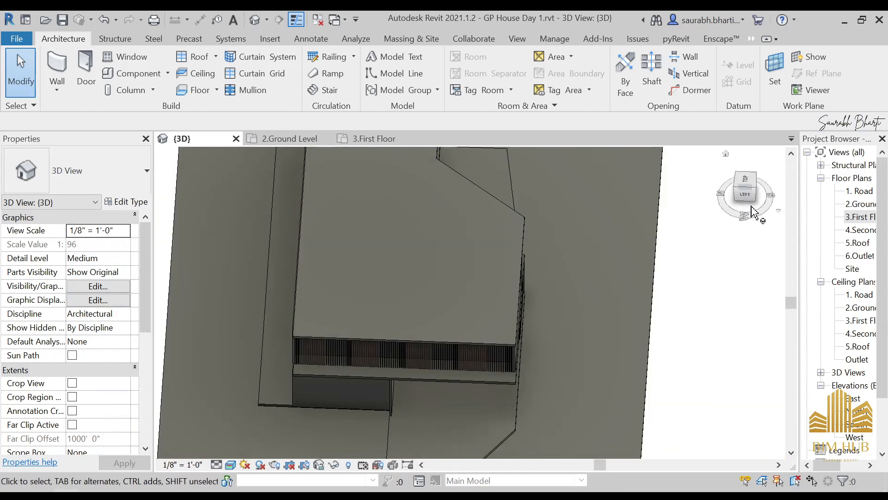
left_click(749, 179)
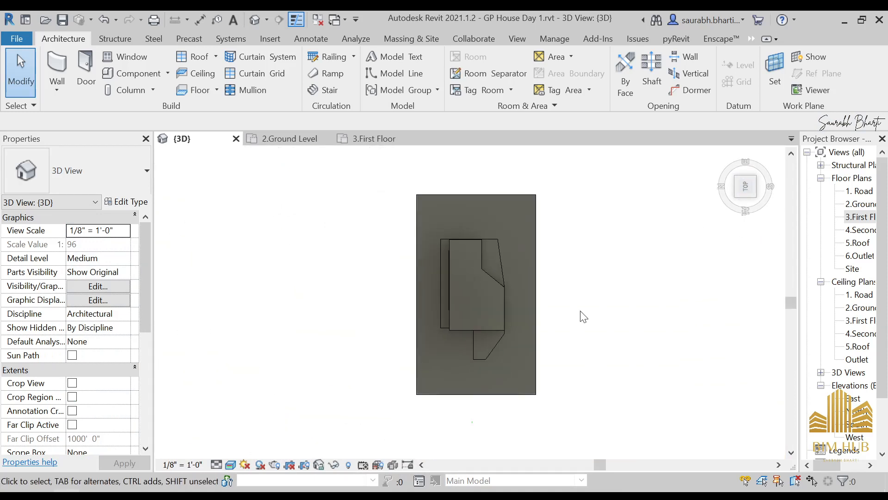
left_click(475, 327)
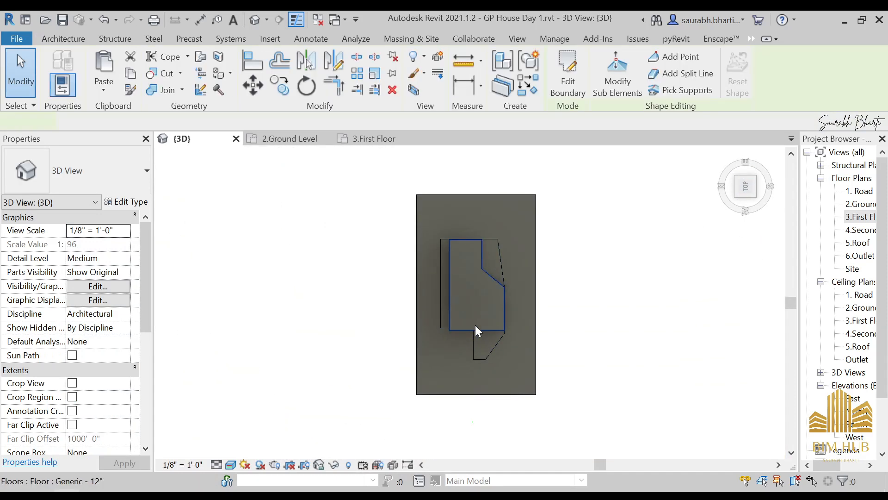
left_click(568, 81)
scroll(429, 280, "up", 5)
scroll(409, 260, "up", 3)
mouse_move(399, 292)
left_mouse_down()
mouse_move(348, 296)
mouse_move(396, 307)
left_mouse_up()
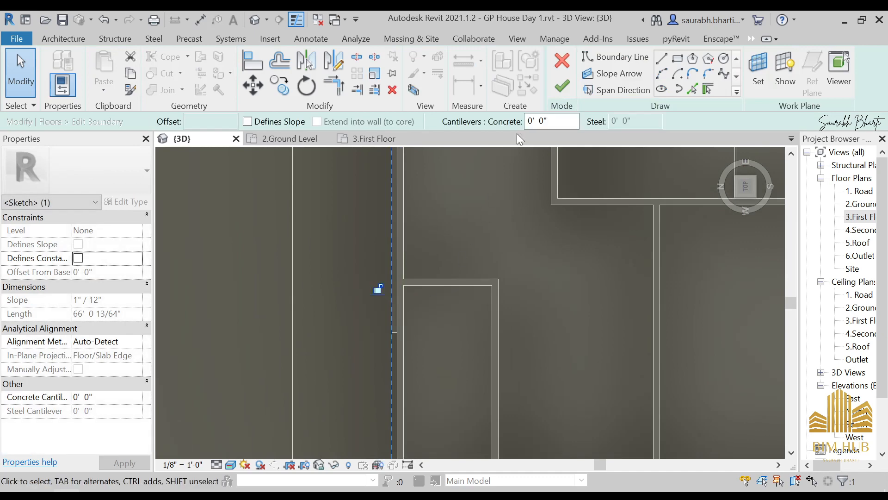
left_click(563, 86)
left_click(547, 264)
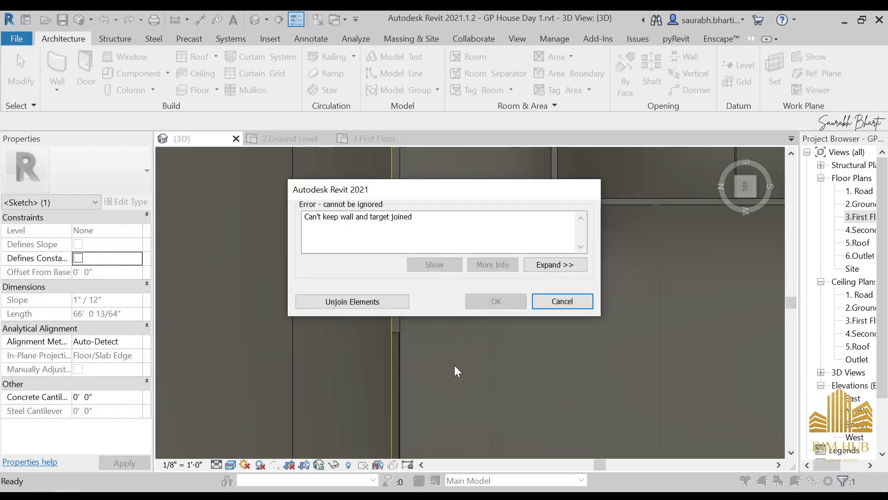
left_click(397, 304)
scroll(398, 312, "down", 5)
middle_click_drag(444, 420, 595, 406, "shift")
key("Escape")
- Move the matching long boundary edge of the 3.First Floor slab outward past the side wall, unjoining the conflicting elements
scroll(484, 337, "up", 5)
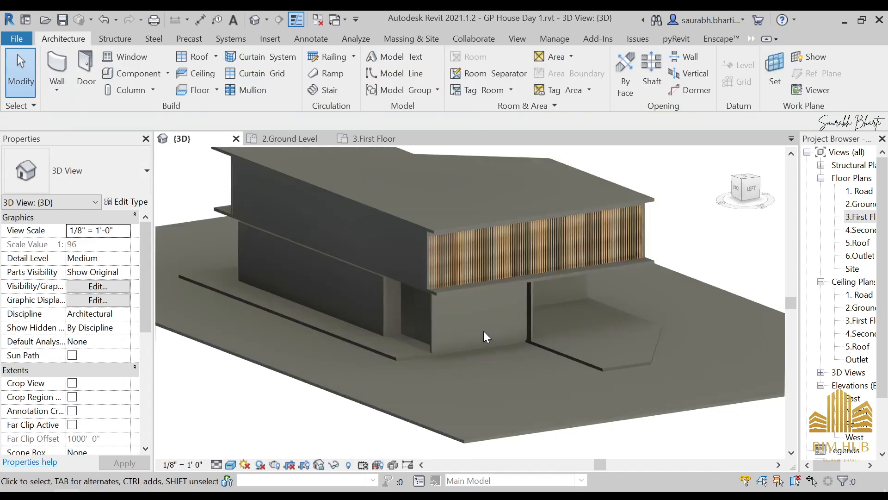
left_click(460, 290)
left_click(744, 181)
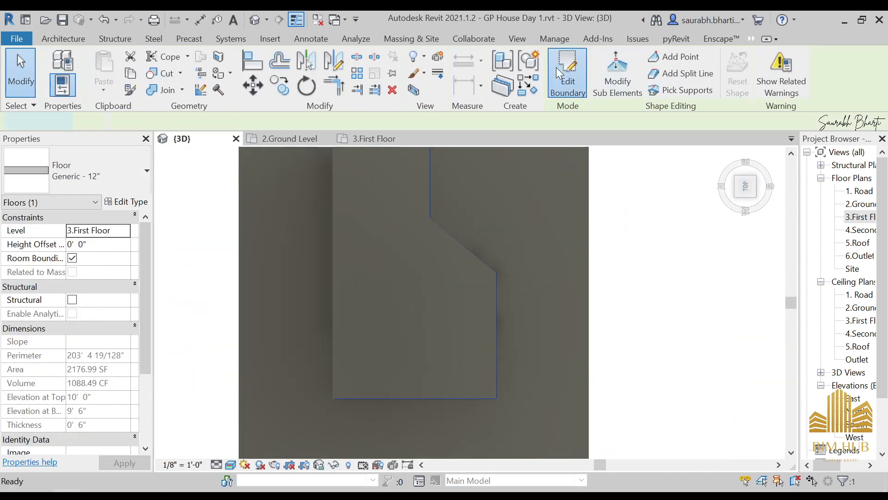
left_click(560, 69)
scroll(321, 310, "up", 5)
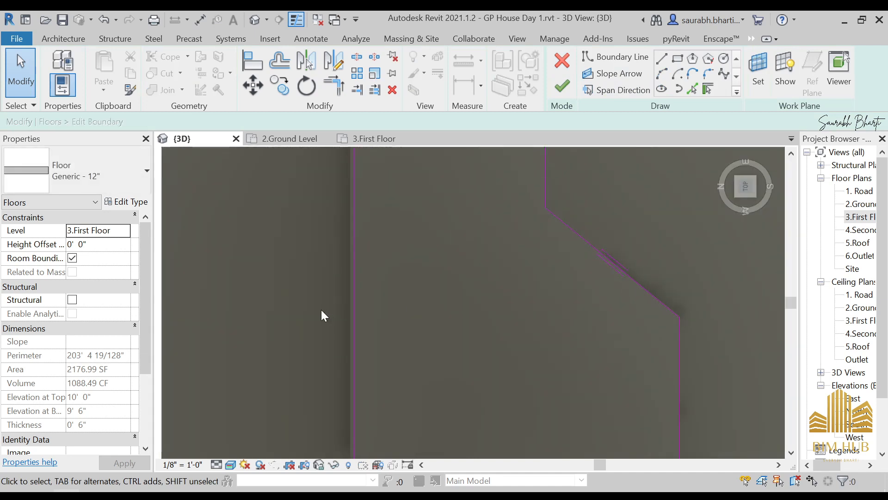
left_click(387, 326)
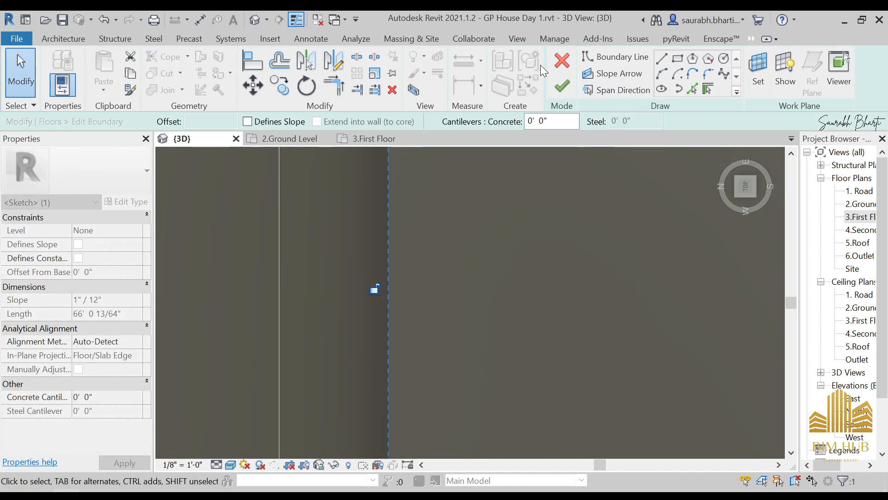
left_click(563, 87)
left_click(493, 264)
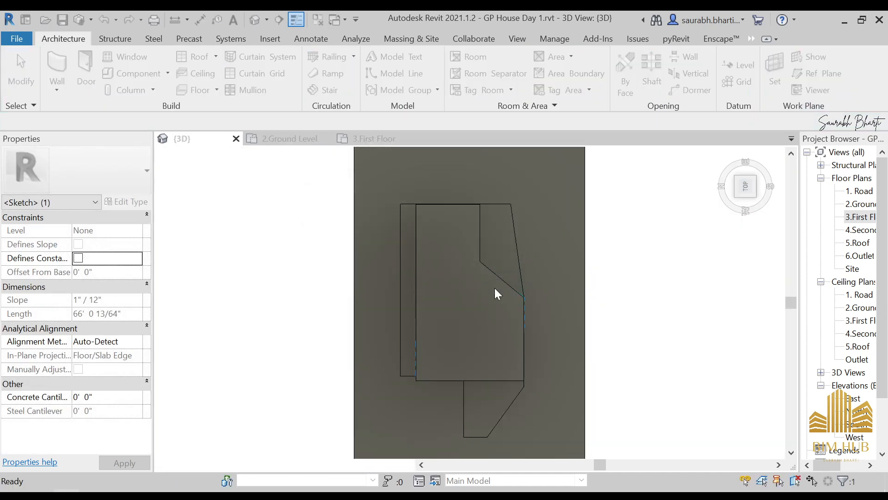
left_click(379, 305)
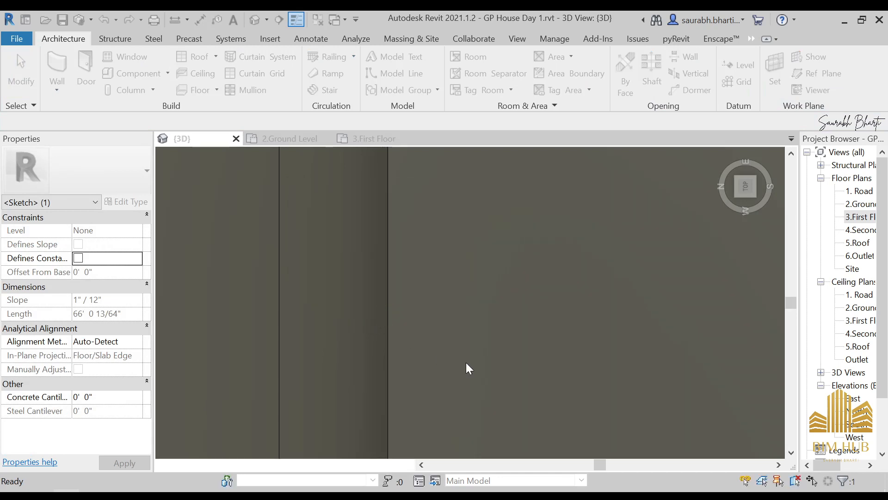
- Examine the extended slabs around the slatted facade and compare them with the Front.jpg photo in Photos, then return to Revit
middle_click_drag(512, 323, 584, 320, "shift")
scroll(508, 327, "down", 5)
scroll(584, 329, "up", 8)
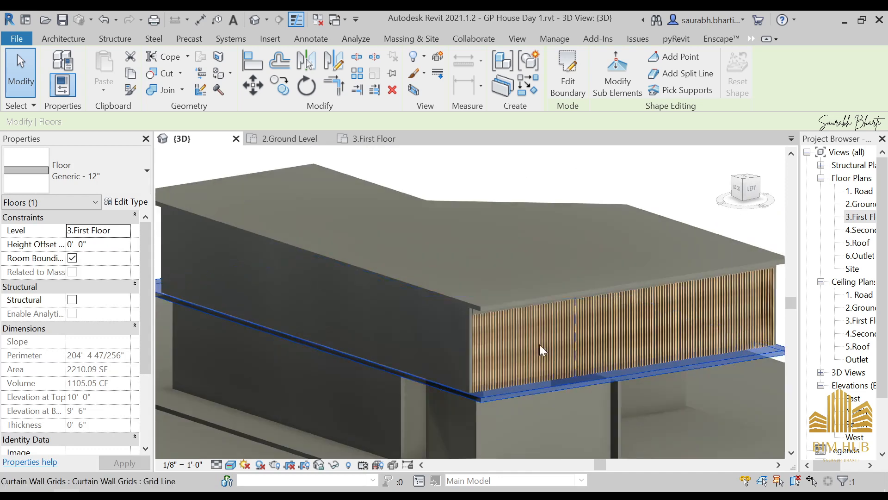
middle_click_drag(540, 345, 444, 305, "shift")
scroll(444, 304, "up", 2)
scroll(472, 297, "down", 3)
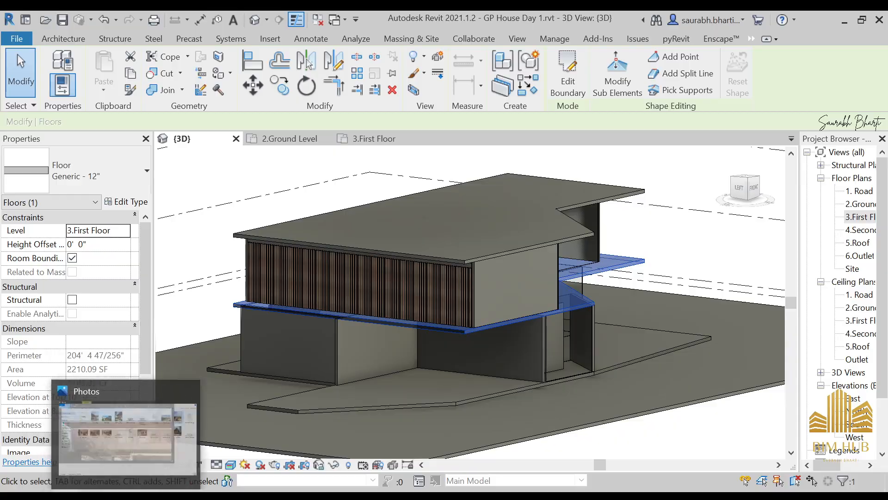
left_click(121, 494)
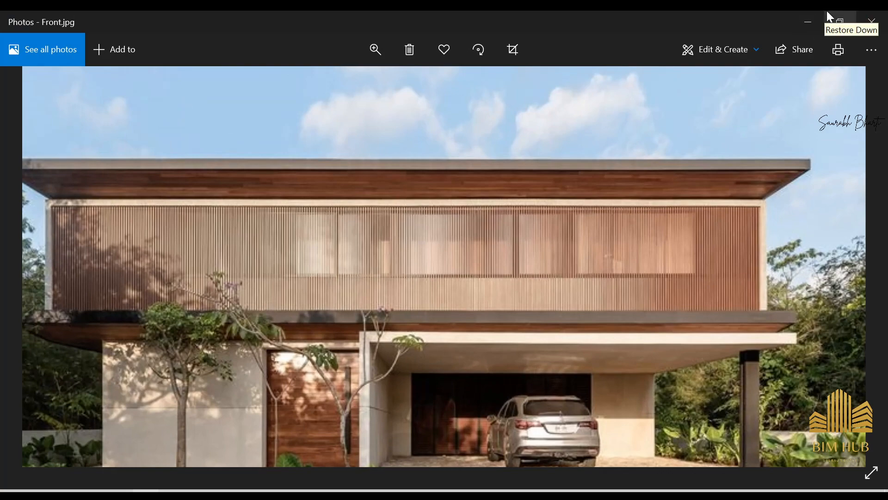
left_click(810, 22)
- Edit the profile of the Generic - 4.5" front-facing end wall, moving its vertical edge outward past the slats and removing the conflicting constraints
scroll(523, 333, "up", 8)
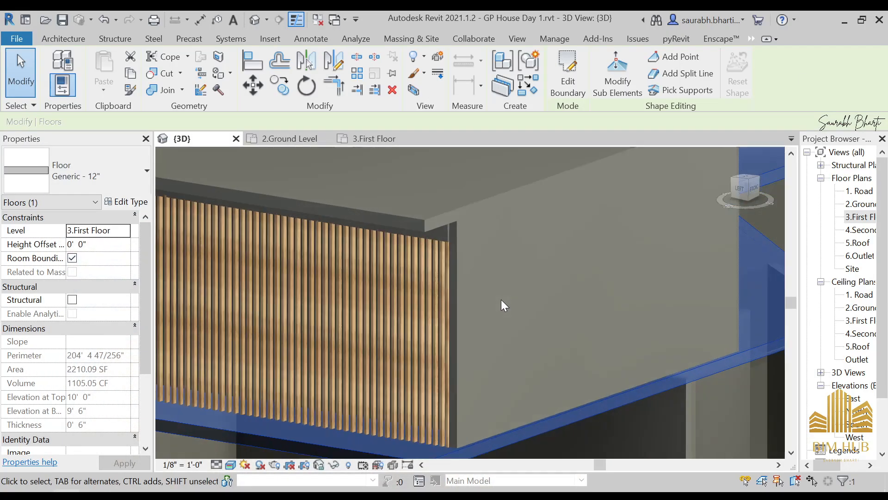
left_click(498, 303)
scroll(496, 298, "down", 4)
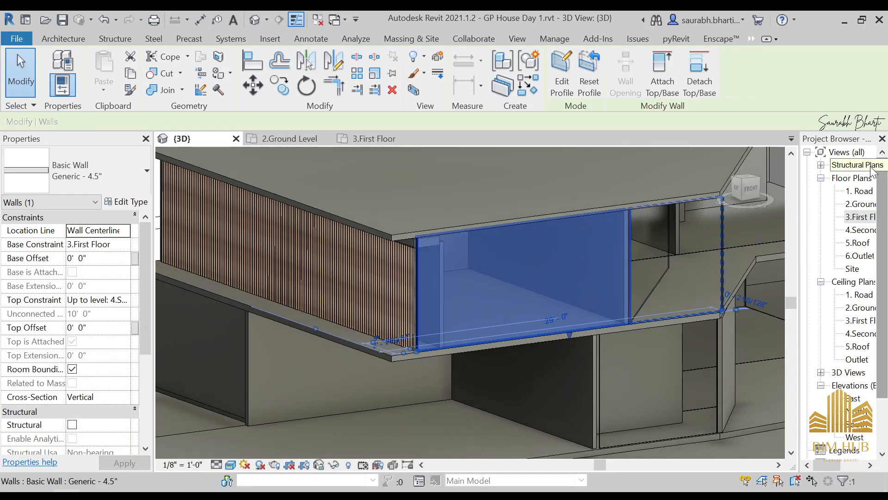
left_click(750, 190)
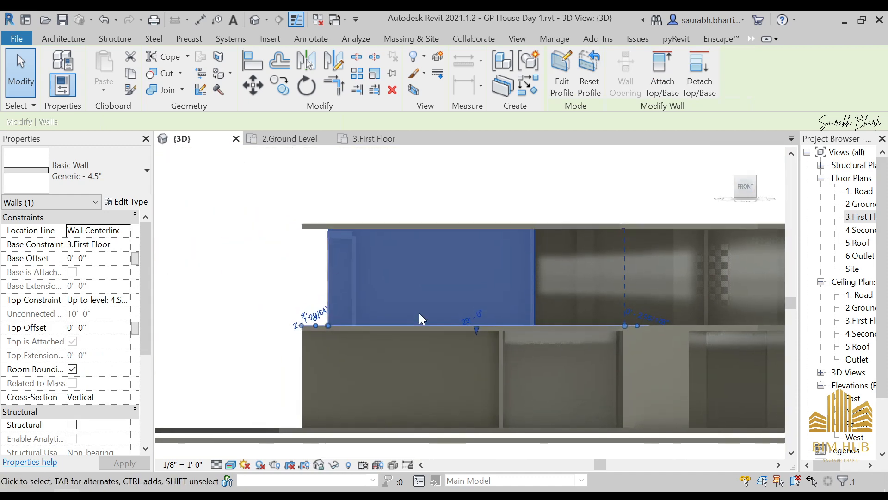
scroll(321, 308, "up", 1)
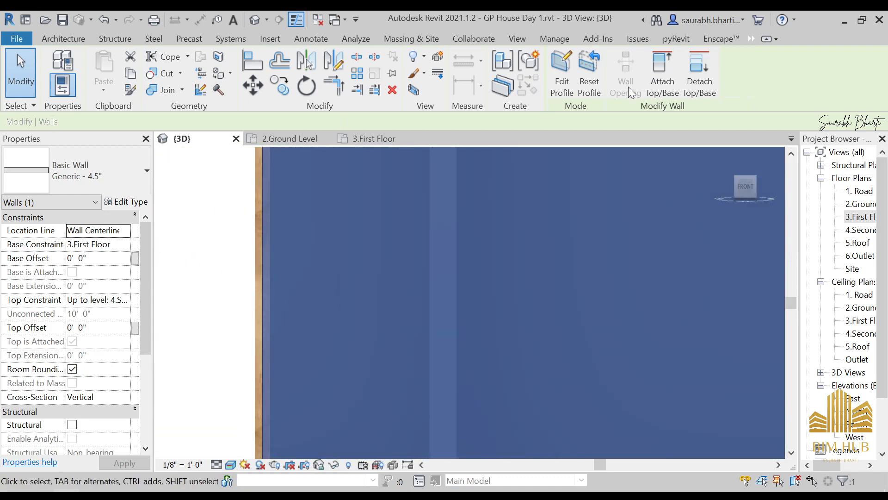
left_click(559, 80)
left_click(541, 264)
mouse_move(265, 294)
left_mouse_down()
mouse_move(233, 283)
mouse_move(253, 289)
left_mouse_up()
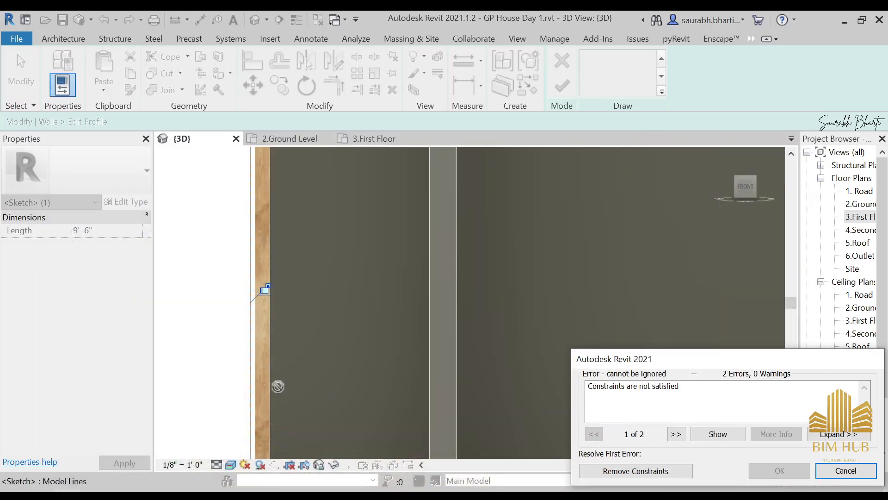
scroll(232, 373, "up", 1)
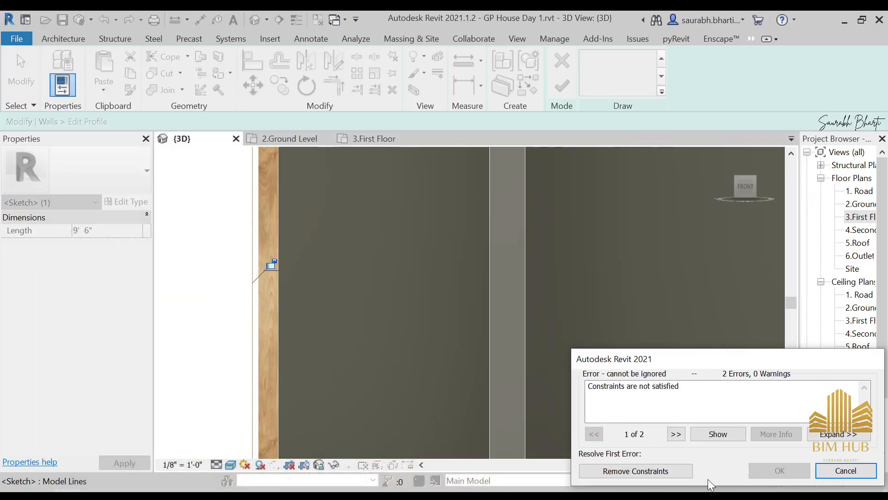
left_click(681, 471)
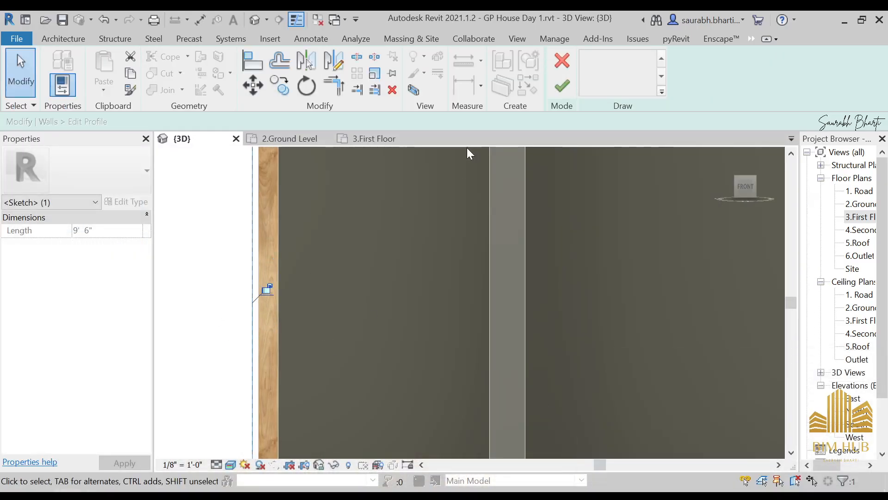
left_click(568, 88)
- Edit the profile of the upper-floor back wall, moving its vertical edge outward past the slats and removing the conflicting constraints
scroll(405, 265, "down", 3)
middle_click_drag(403, 282, 681, 353, "shift")
scroll(642, 335, "down", 4)
scroll(681, 353, "up", 3)
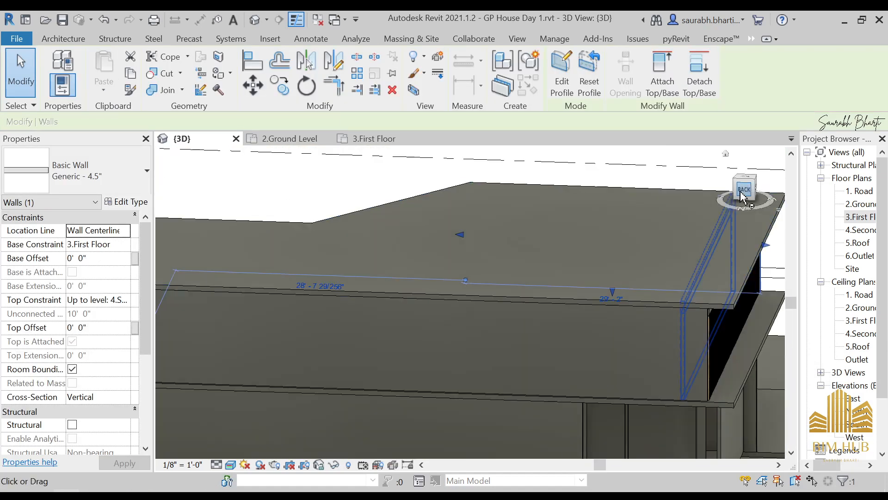
left_click(744, 188)
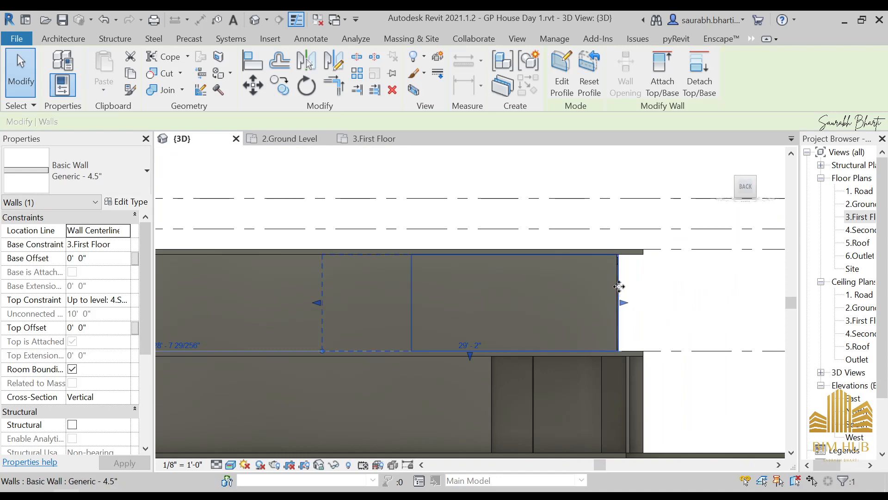
key("Escape")
left_click(614, 277)
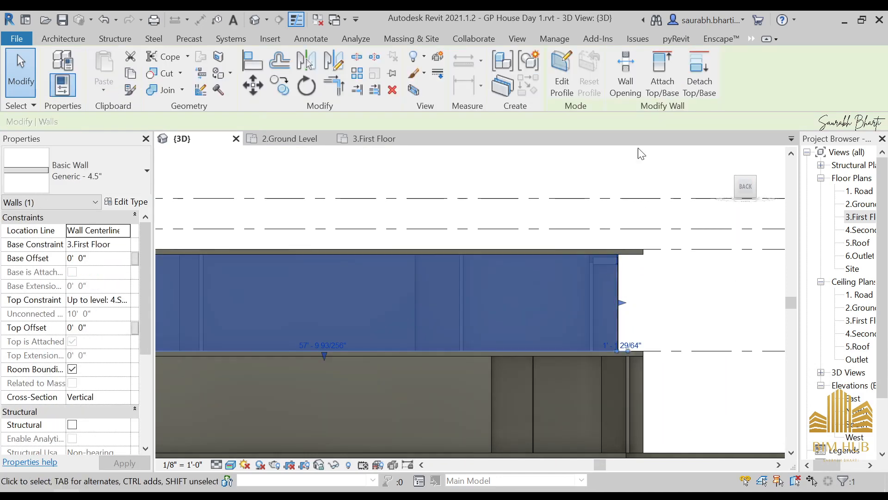
left_click(561, 76)
left_click(528, 264)
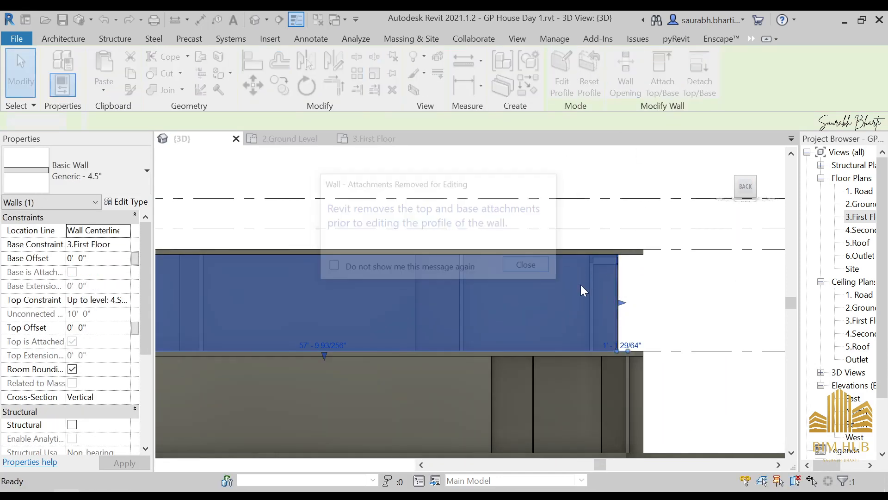
scroll(635, 315, "up", 2)
left_click(475, 291)
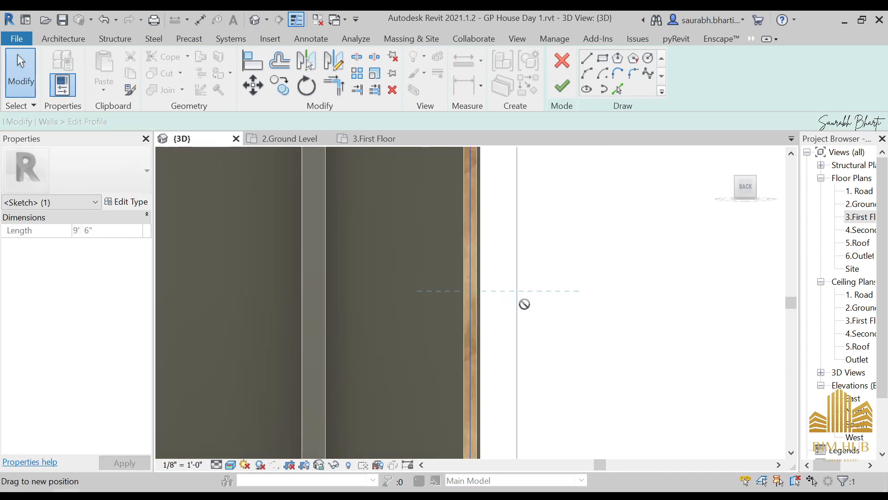
left_click_drag(490, 288, 486, 287)
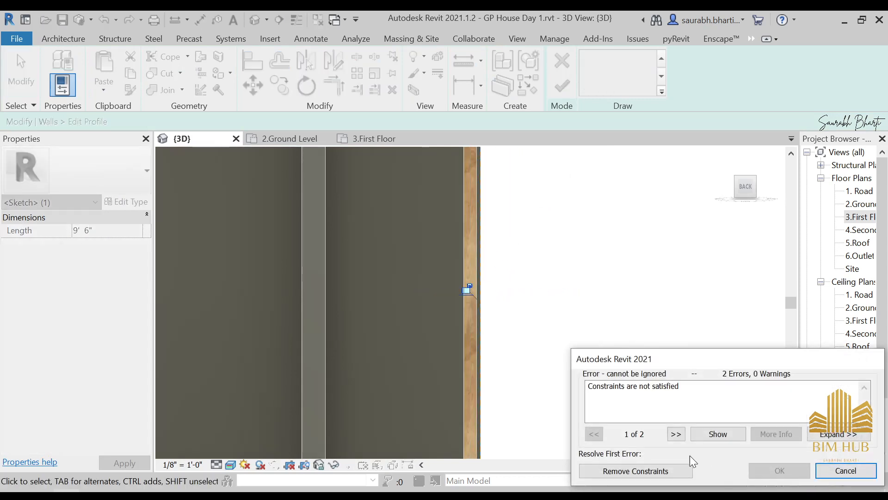
left_click(644, 469)
scroll(623, 293, "down", 3)
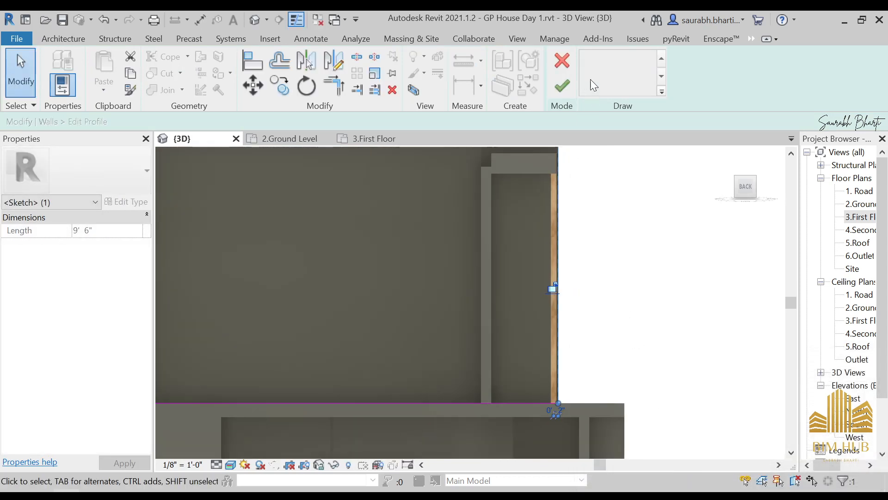
left_click(562, 85)
- Examine the extended wall ends and compare the slatted facade's frame with the Front.jpg photo in Photos, then return to Revit
middle_click_drag(627, 314, 527, 349, "shift")
key("Escape")
scroll(491, 364, "down", 3)
middle_click_drag(464, 383, 419, 373, "shift")
scroll(418, 370, "up", 4)
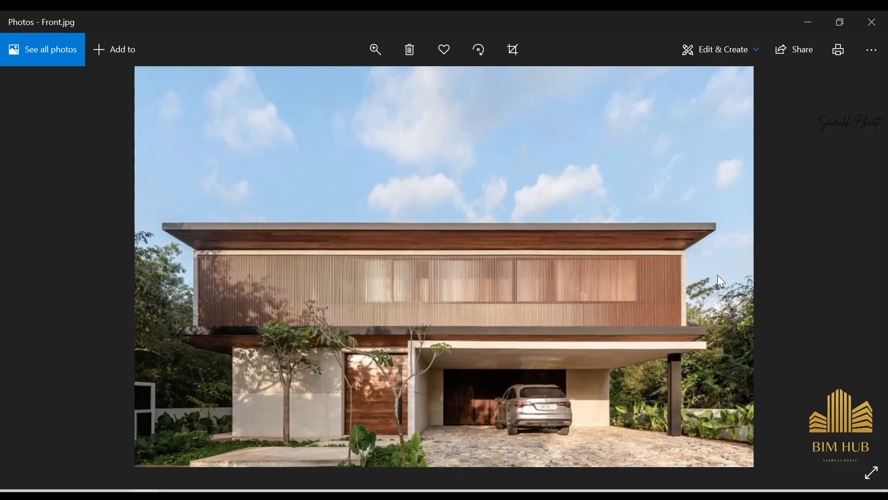
scroll(672, 265, "up", 2)
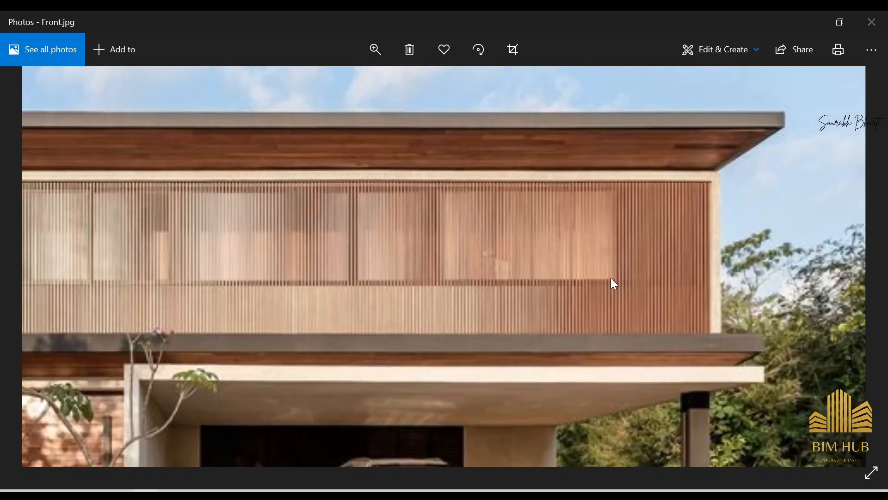
left_click_drag(443, 197, 811, 192)
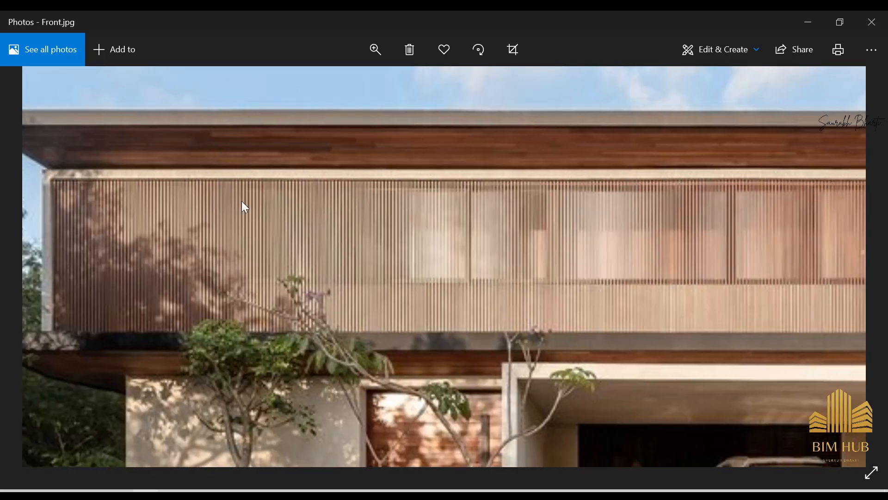
left_click(805, 19)
- Inspect the end wall beside the slats from several angles and check the facade's corner and top band in Front.jpg, returning to Revit
scroll(478, 281, "down", 3)
middle_click_drag(774, 389, 477, 295, "shift")
scroll(477, 294, "up", 3)
middle_click_drag(361, 273, 487, 315, "shift")
left_click(543, 335)
scroll(340, 318, "down", 3)
middle_click_drag(341, 318, 523, 359, "shift")
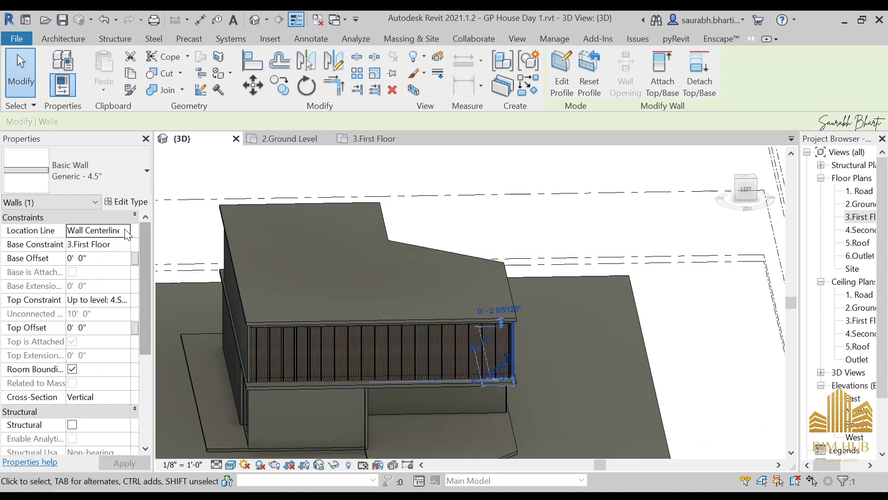
scroll(358, 318, "up", 3)
middle_click_drag(358, 318, 398, 314, "shift")
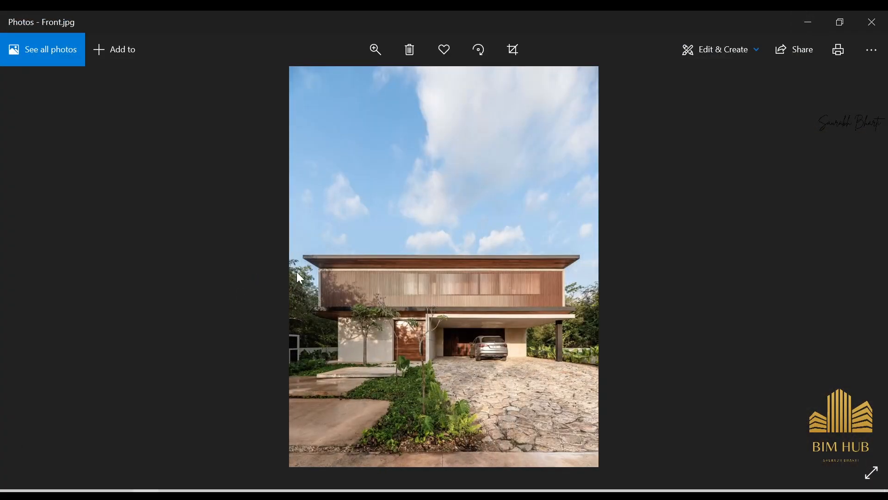
scroll(318, 293, "up", 5, "ctrl")
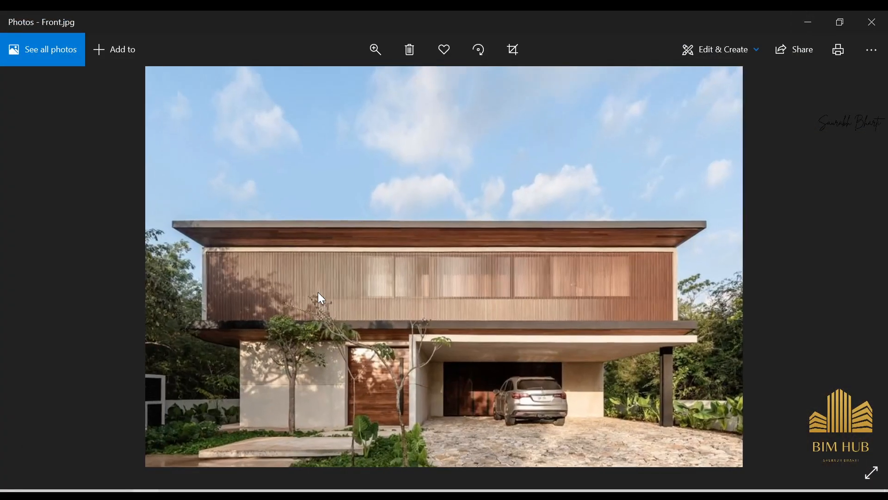
scroll(126, 231, "down", 1)
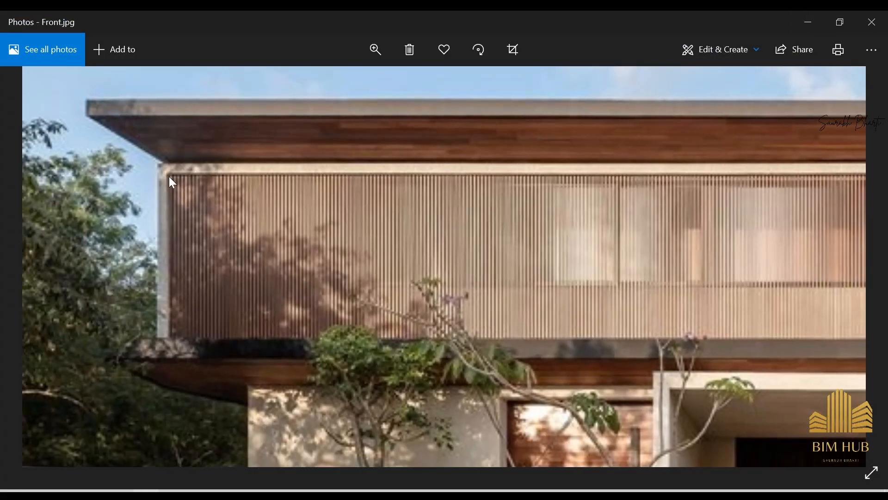
left_click_drag(664, 171, 436, 180)
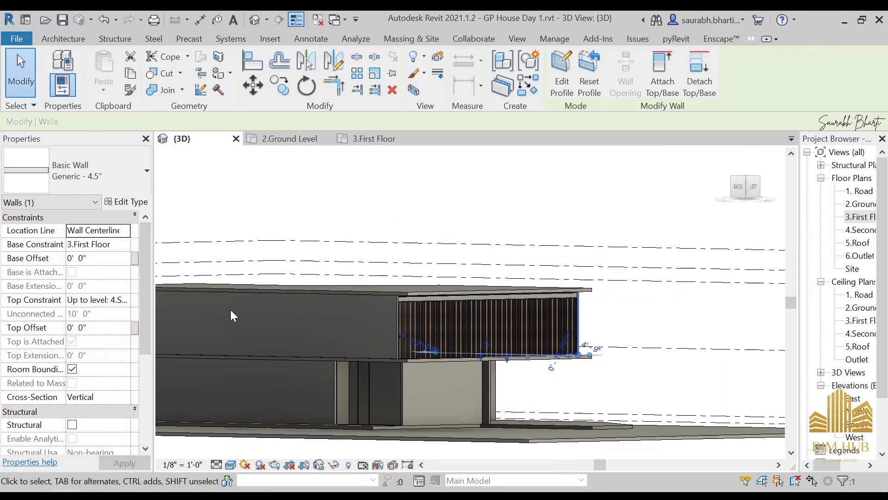
- Select the upper-floor back wall and create a new project material named "1.outer wall" in the Material Browser
scroll(300, 292, "down", 2)
scroll(354, 312, "up", 4)
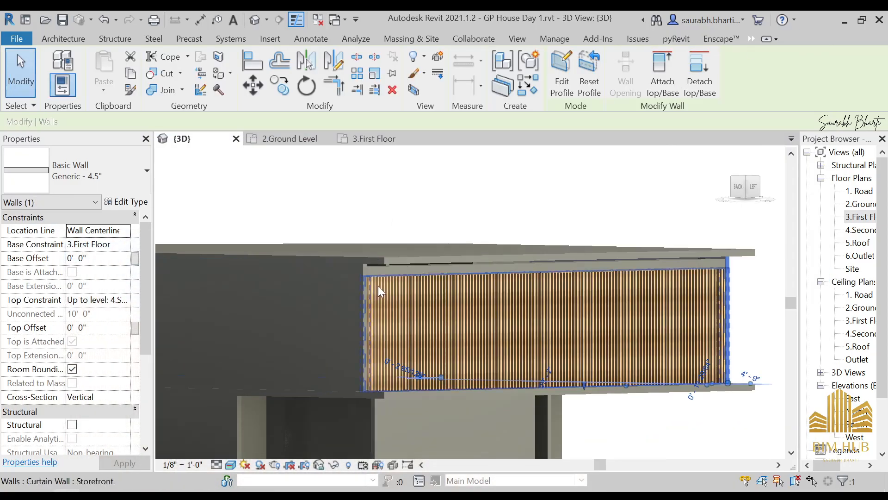
left_click(365, 290)
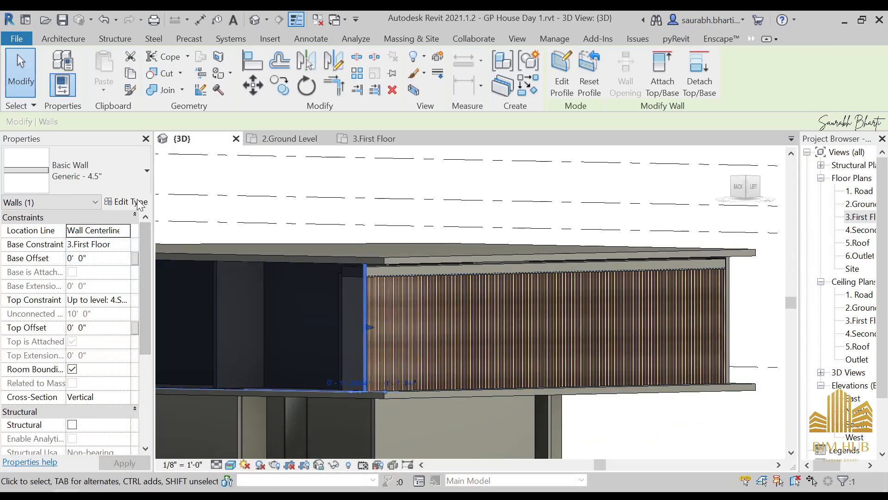
left_click(555, 39)
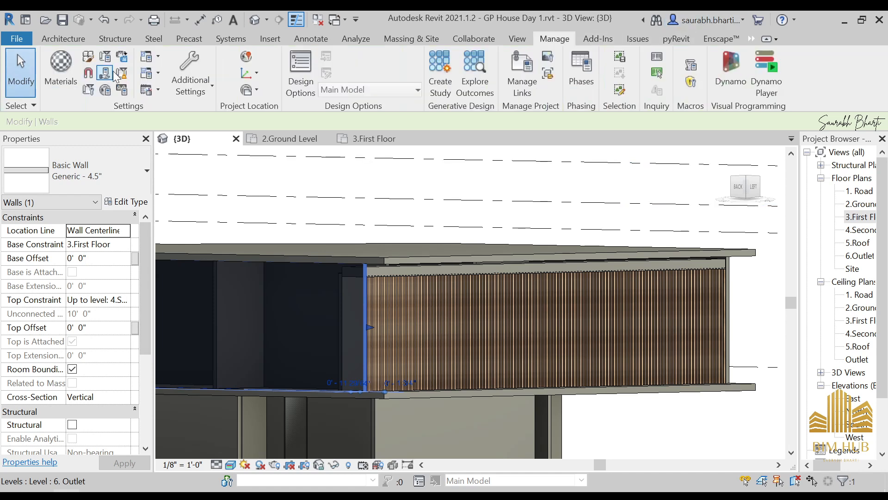
left_click(65, 61)
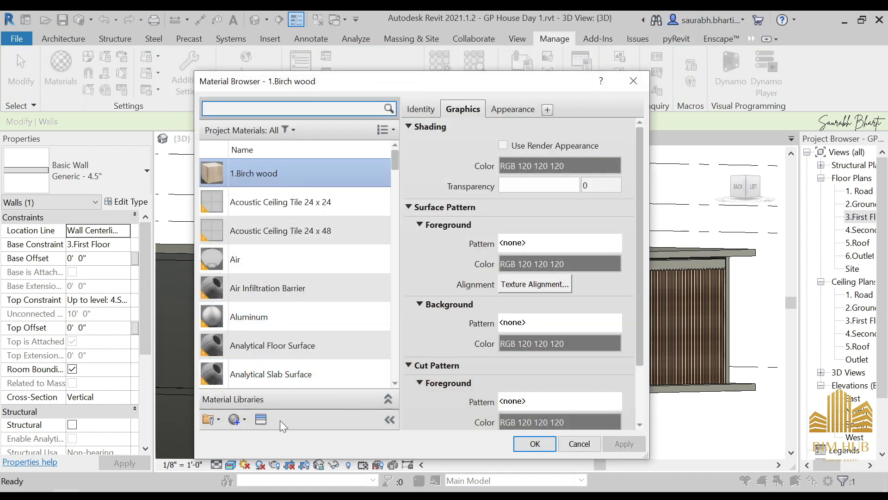
left_click(245, 419)
left_click(262, 432)
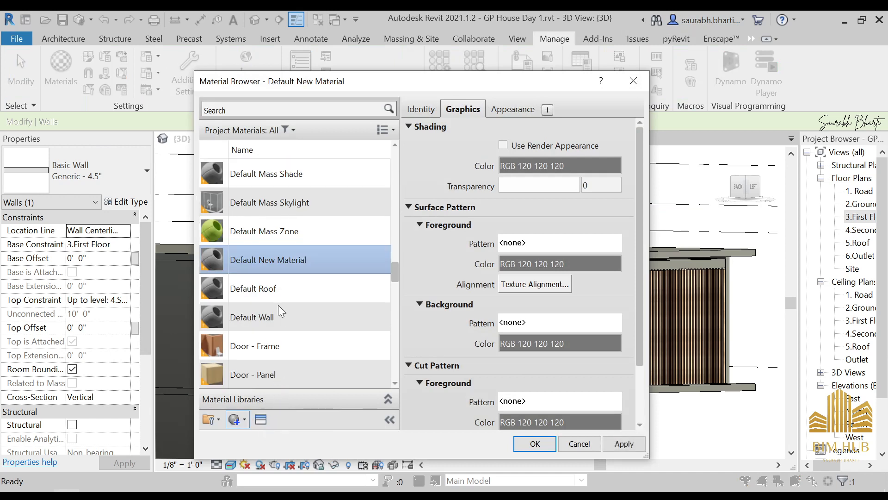
right_click(292, 262)
left_click(318, 302)
type("1.o")
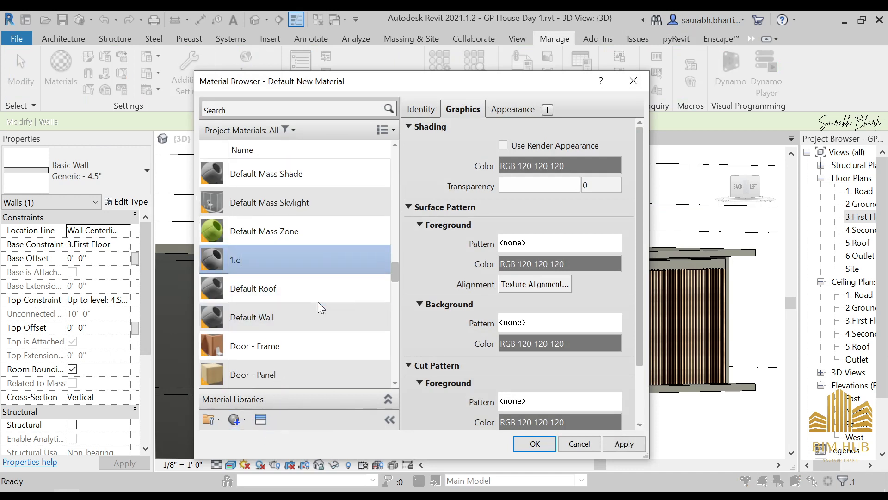
type("uter wall")
key("Return")
- Open the Asset Browser for the 1.outer wall material and browse the Appearance Library's general and Paint assets
left_click(261, 419)
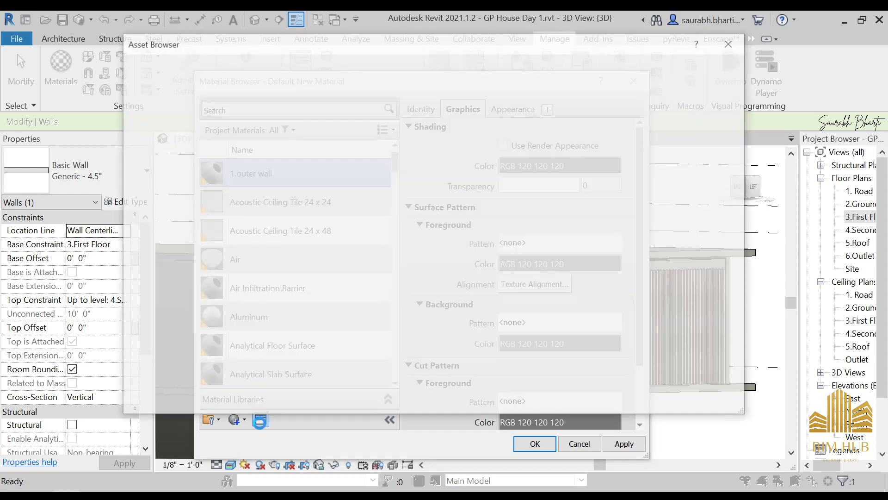
left_click(162, 129)
left_click(157, 140)
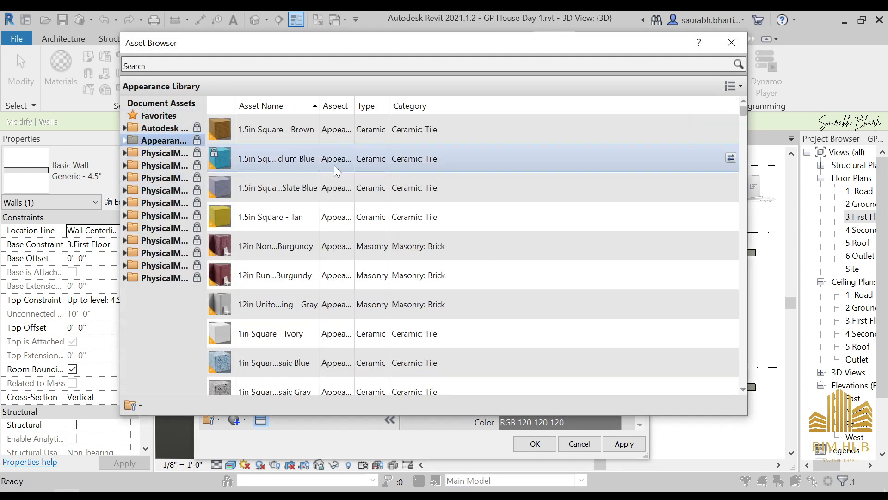
scroll(287, 288, "down", 10)
scroll(309, 257, "up", 5)
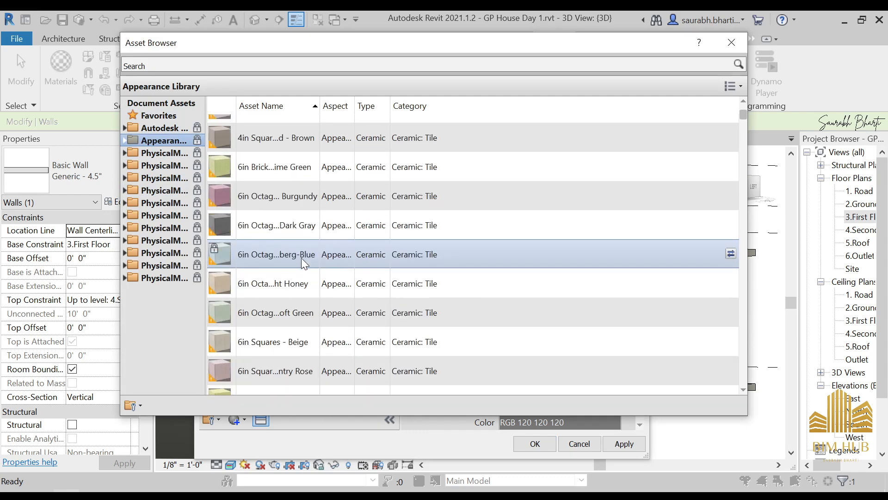
left_click(123, 140)
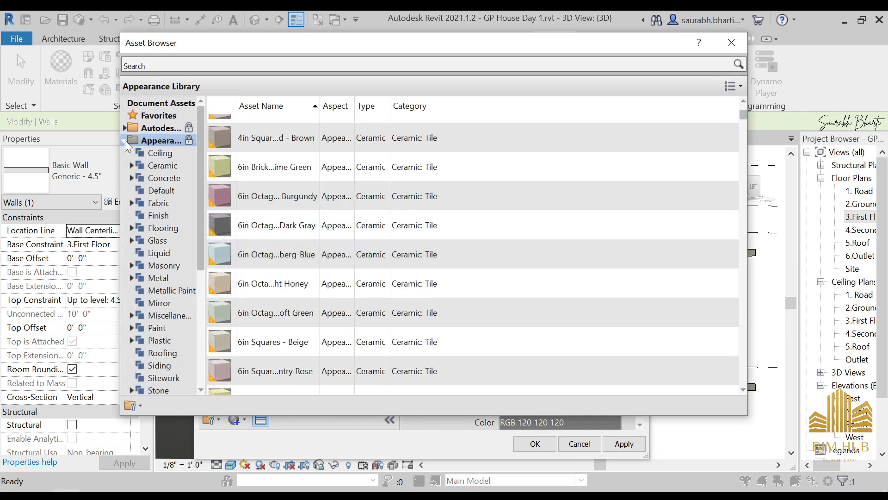
left_click(159, 340)
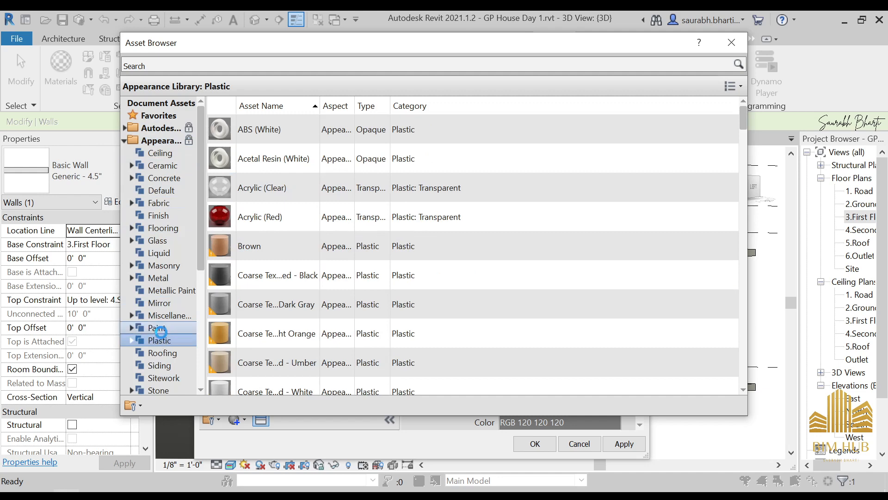
left_click(157, 327)
scroll(305, 291, "down", 10)
scroll(301, 292, "up", 3)
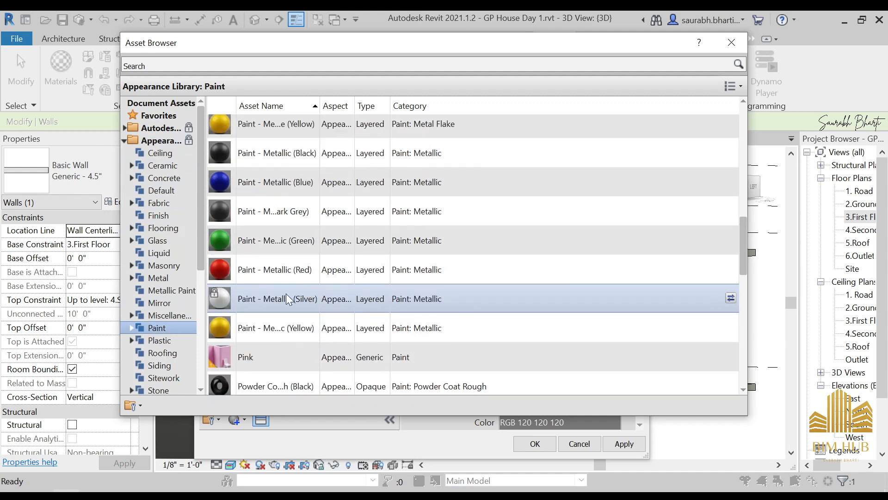
scroll(258, 358, "down", 3)
scroll(329, 310, "down", 5)
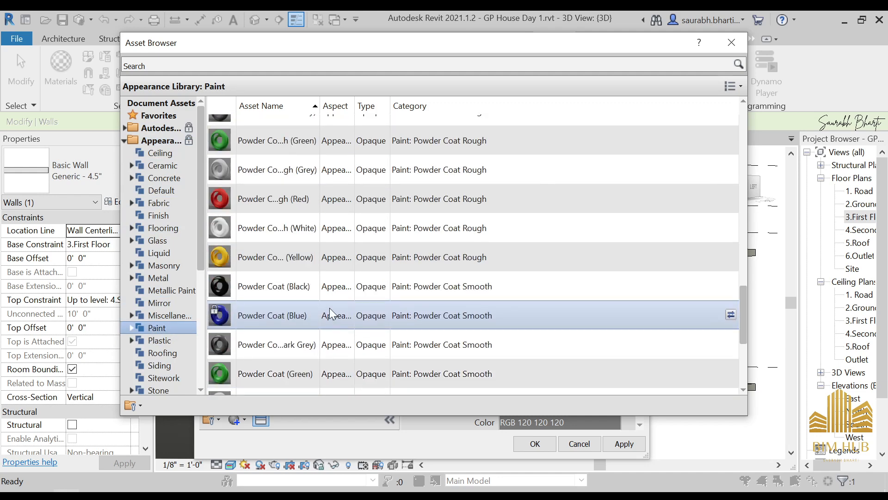
left_click(159, 352)
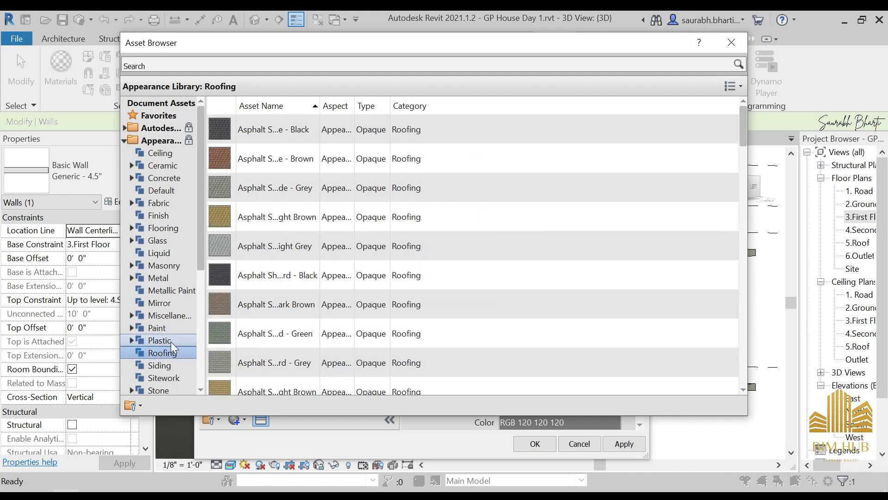
- Give the 1.outer wall material a smooth maroon appearance from the Appearance Library's Plastic category and save the material
left_click(171, 342)
scroll(217, 333, "down", 8)
scroll(260, 307, "down", 15)
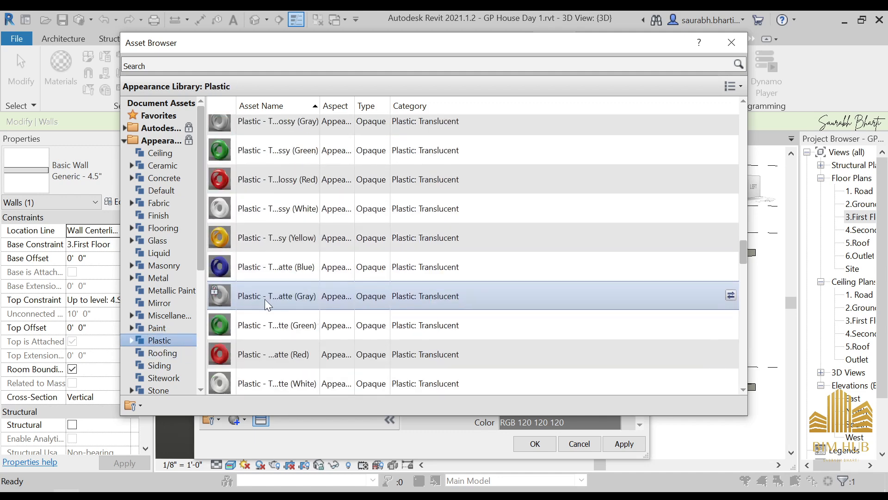
scroll(267, 282, "up", 5)
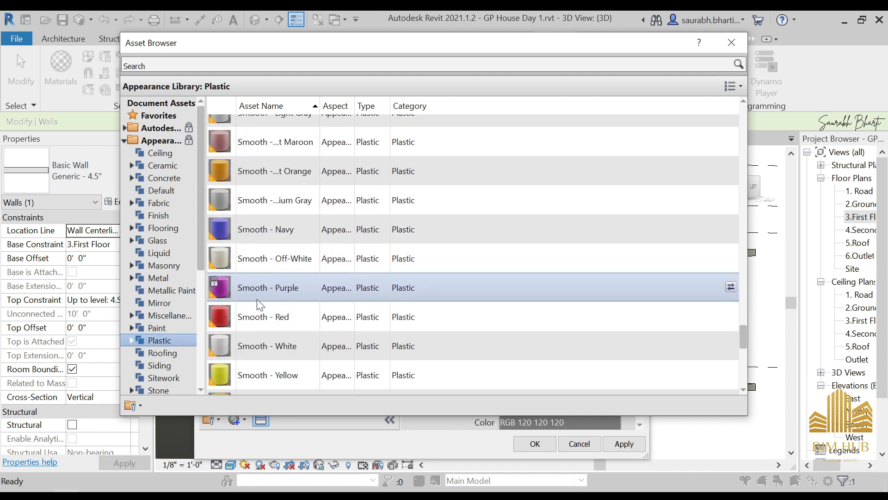
double_click(265, 138)
left_click(732, 43)
left_click(613, 444)
left_click(537, 444)
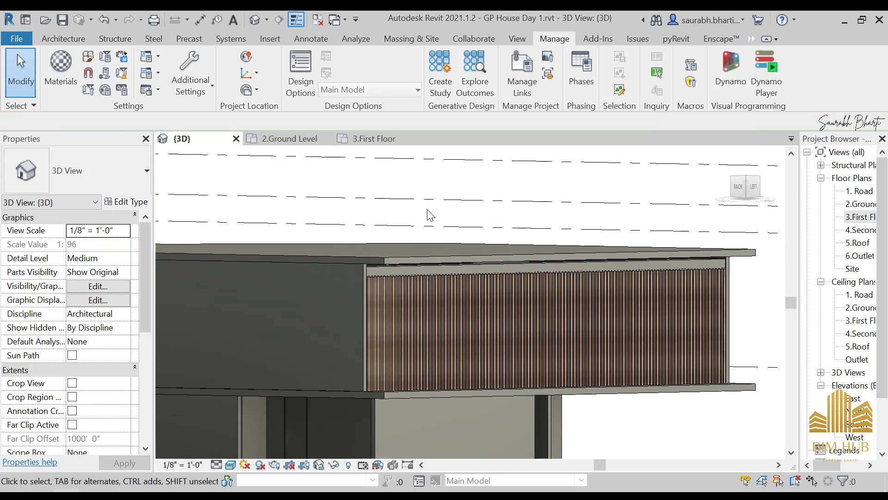
- Assign the 1.outer wall material to the structure layer of the Generic - 4.5" wall type
left_click(360, 315)
left_click(123, 202)
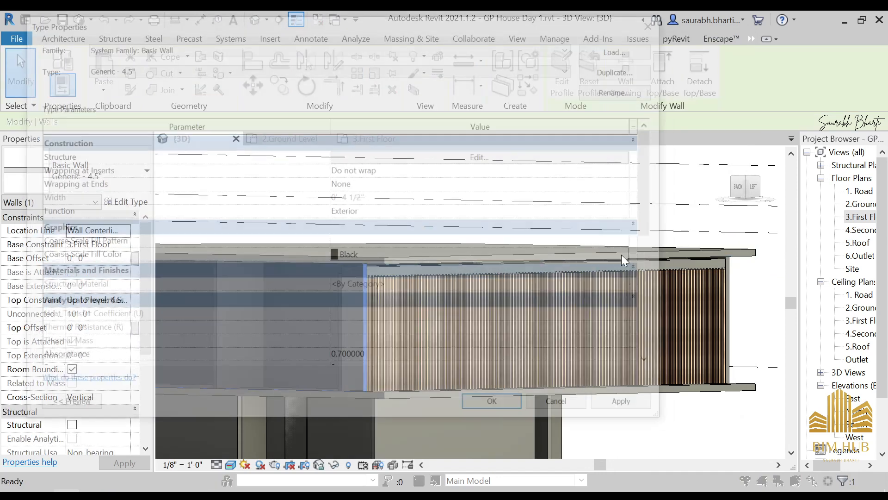
left_click(476, 155)
left_click(310, 155)
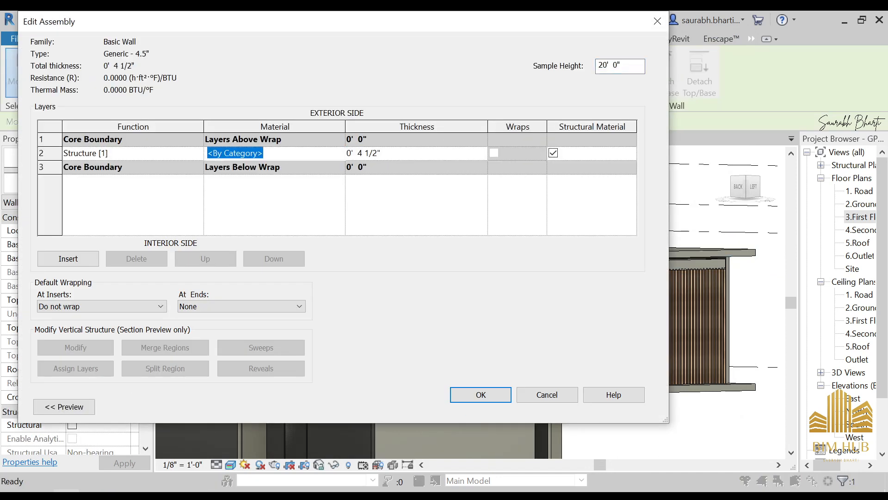
left_click(336, 154)
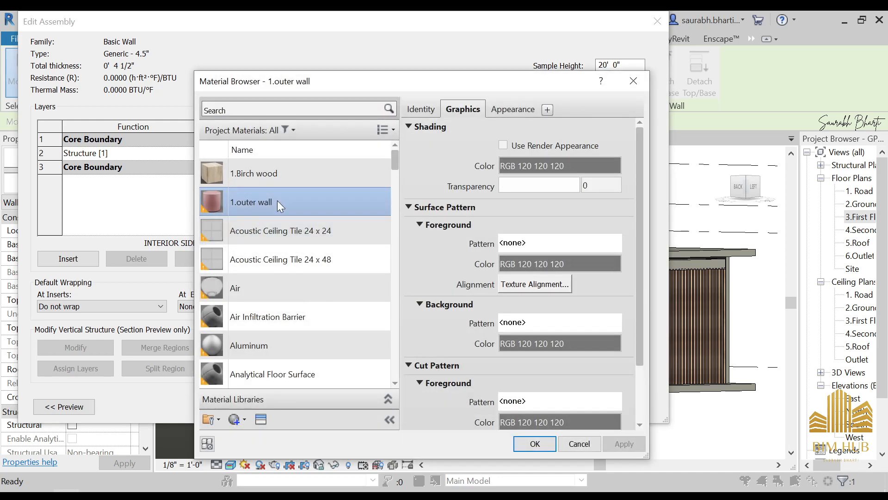
left_click(535, 443)
left_click(491, 396)
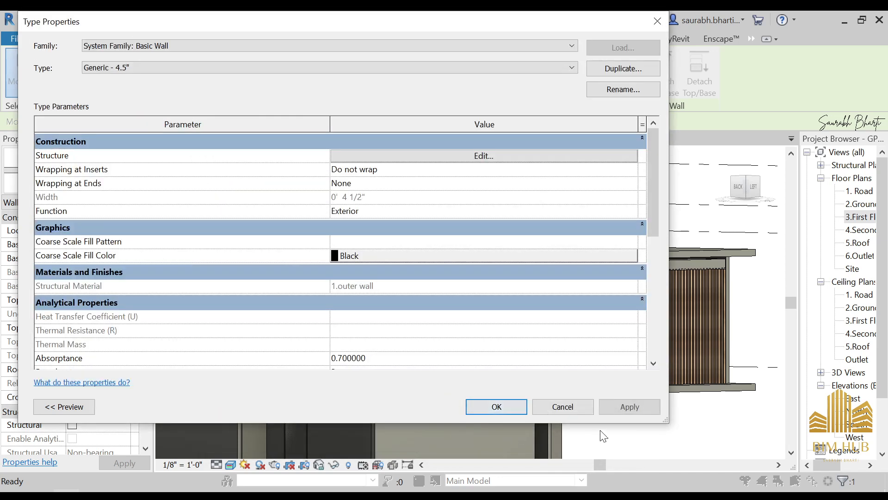
left_click(515, 406)
- Inspect the recoloured outer walls and the band above the slatted facade from several angles
scroll(630, 424, "down", 4)
middle_click_drag(632, 424, 495, 463, "shift")
scroll(599, 387, "up", 3)
scroll(453, 400, "up", 3)
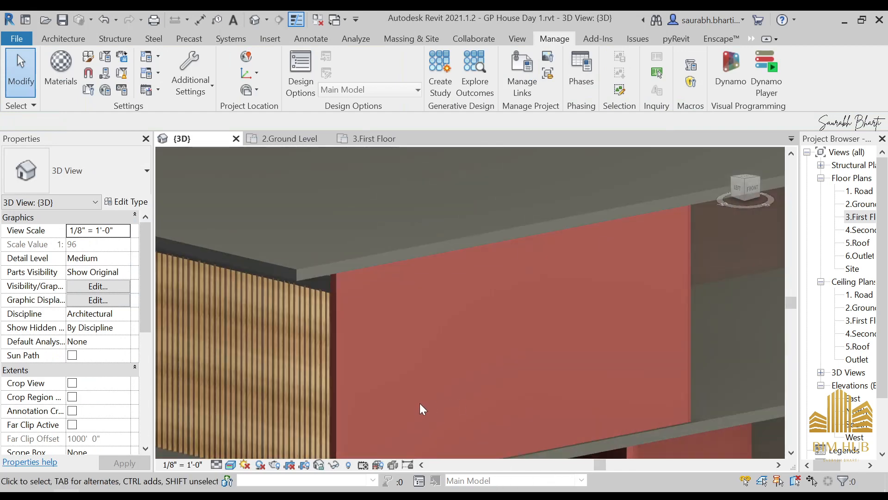
middle_click_drag(420, 403, 420, 351, "shift")
scroll(417, 304, "down", 3)
middle_click_drag(408, 304, 532, 338, "shift")
scroll(479, 381, "down", 3)
scroll(471, 353, "up", 3)
middle_click_drag(374, 353, 381, 331, "shift")
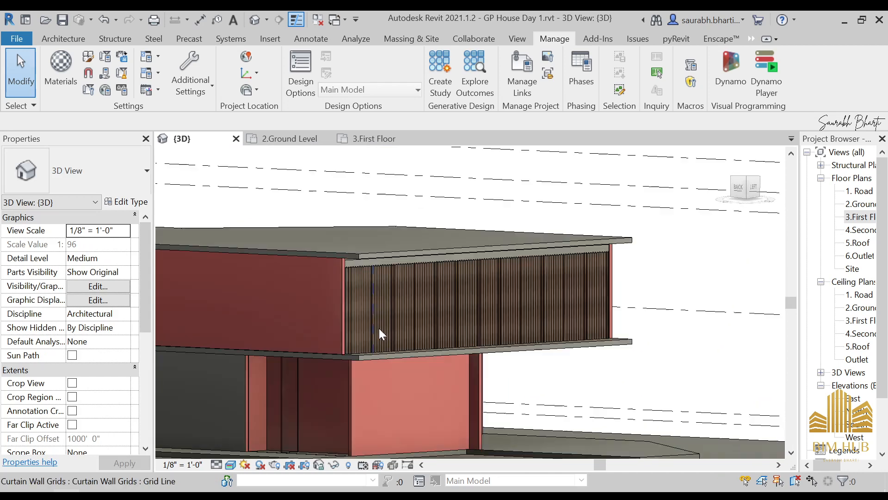
scroll(436, 259, "up", 3)
middle_click_drag(433, 257, 442, 218, "shift")
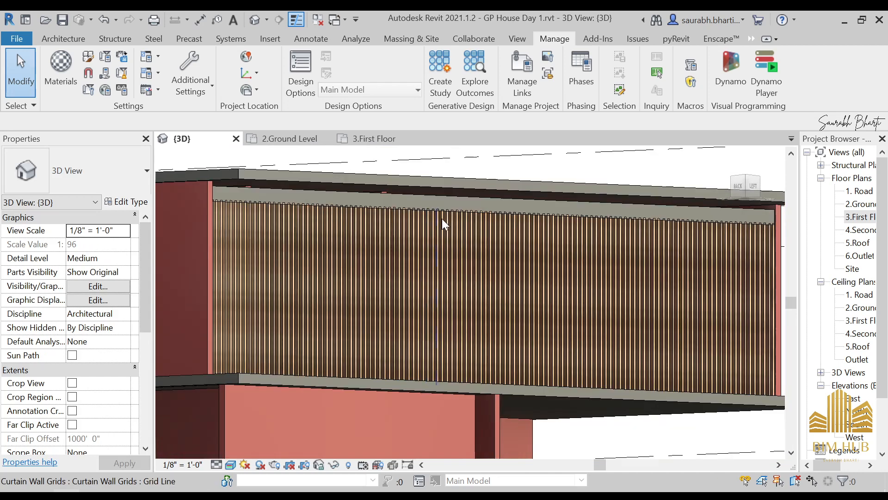
- Set the height offset of the floor band above the slats to -0' 6" from the 4.Second Floor level
scroll(442, 218, "down", 3)
scroll(447, 213, "up", 4)
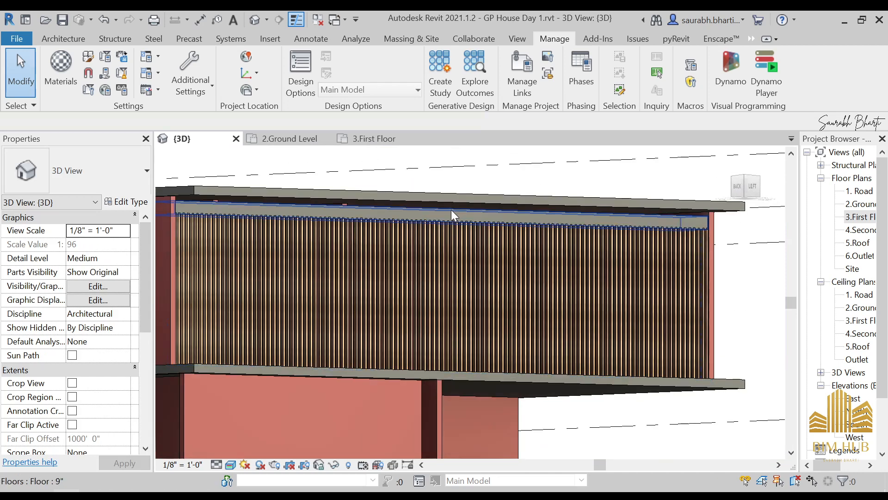
left_click(452, 210)
middle_click_drag(518, 243, 453, 248, "shift")
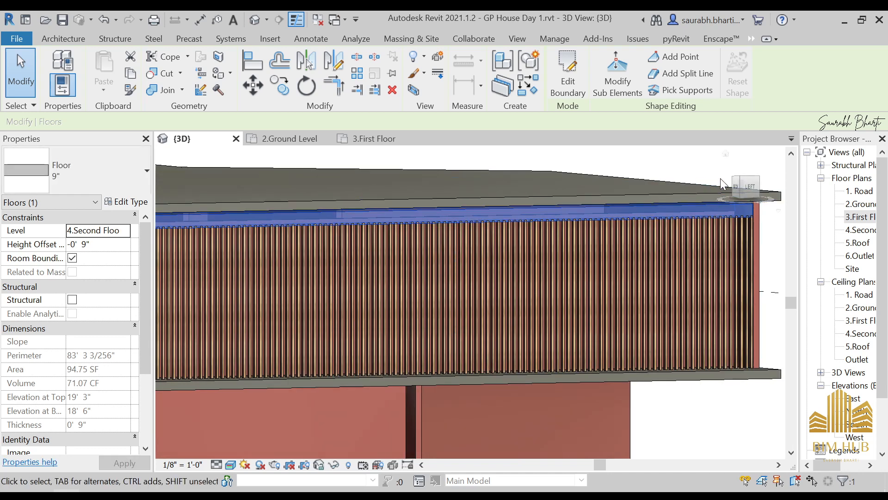
left_click(747, 186)
scroll(485, 253, "up", 2)
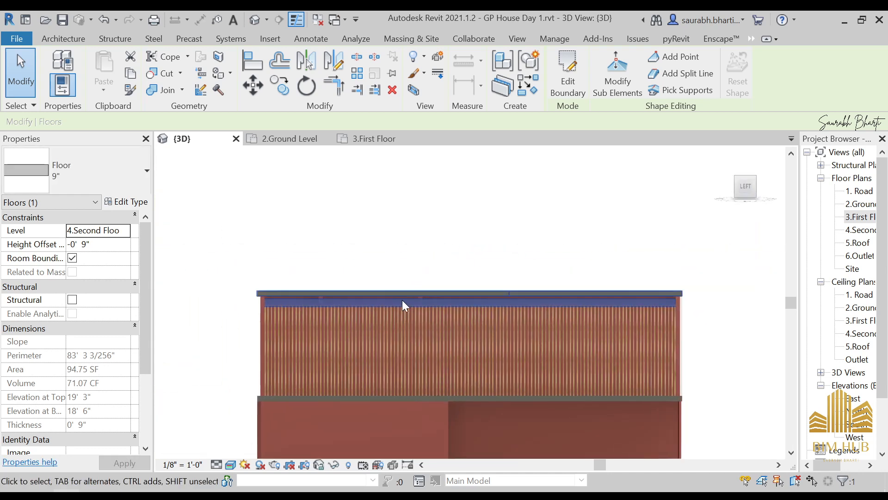
left_click(96, 245)
left_click_drag(96, 244, 80, 244)
type("6")
key("Return")
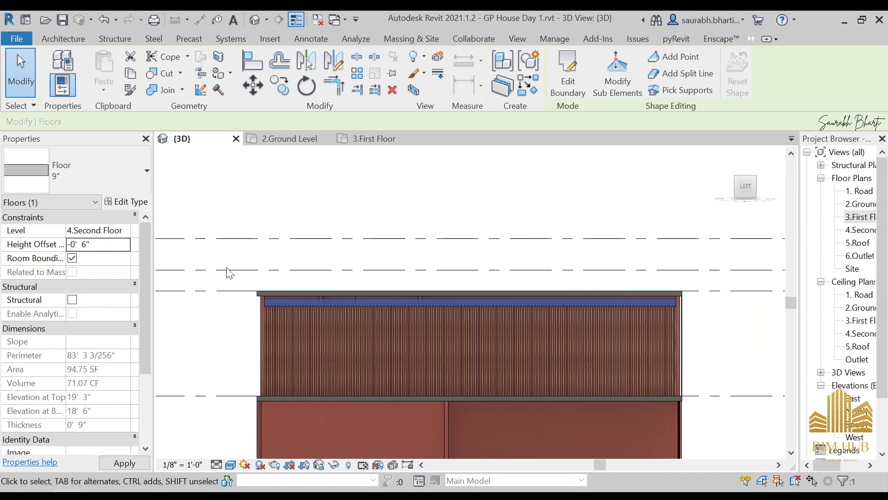
key("Escape")
- Edit the slatted curtain wall's profile, raising its top edge to the underside of the floor band and removing the conflicting constraints
scroll(564, 298, "up", 4)
middle_click_drag(712, 298, 670, 290, "shift")
left_click(631, 286)
key("Escape")
left_click(620, 284)
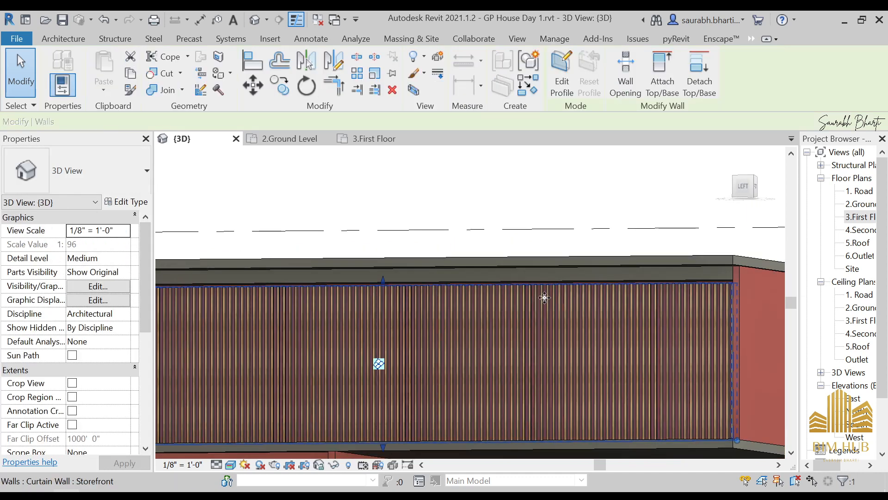
left_click(743, 190)
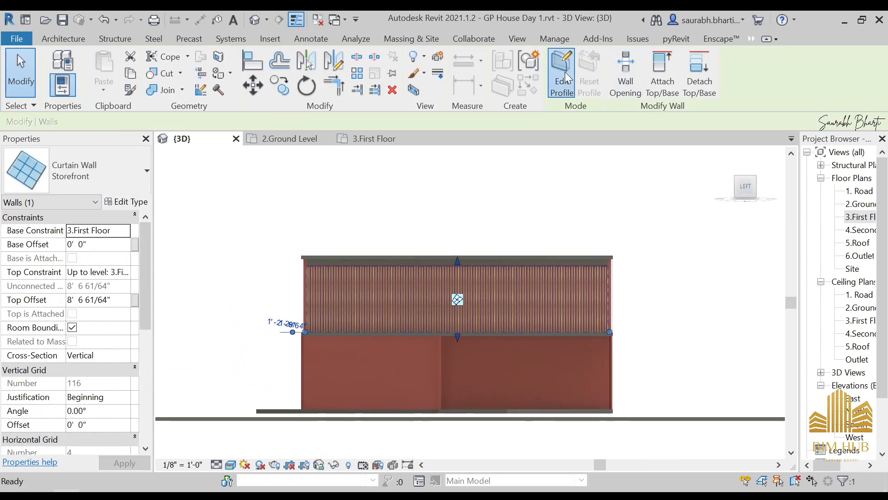
left_click(562, 74)
scroll(462, 259, "up", 3)
scroll(476, 271, "up", 3)
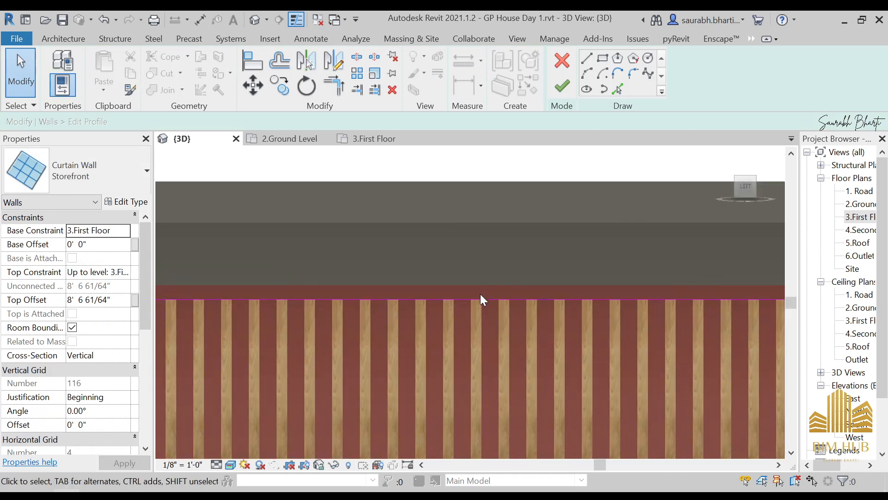
left_click(483, 284)
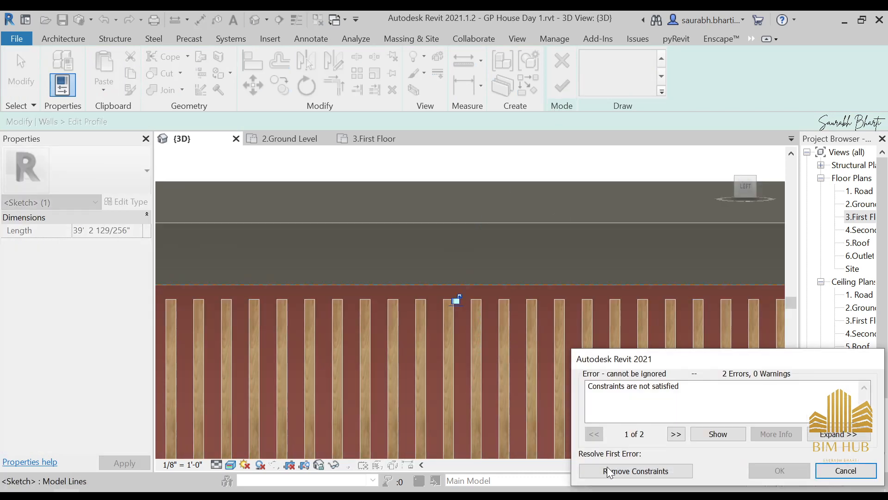
left_click(616, 472)
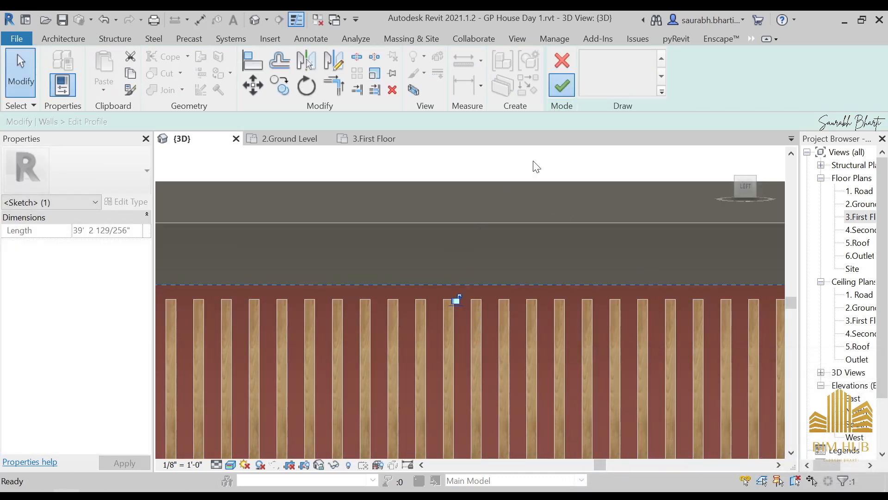
left_click(561, 86)
- Examine the slatted facade's top edge, corners and end walls from both sides of the house
scroll(479, 276, "down", 3)
scroll(480, 278, "down", 3)
middle_click_drag(476, 286, 513, 351, "shift")
key("Escape")
middle_click_drag(435, 324, 527, 317, "shift")
middle_click_drag(447, 345, 484, 325, "shift")
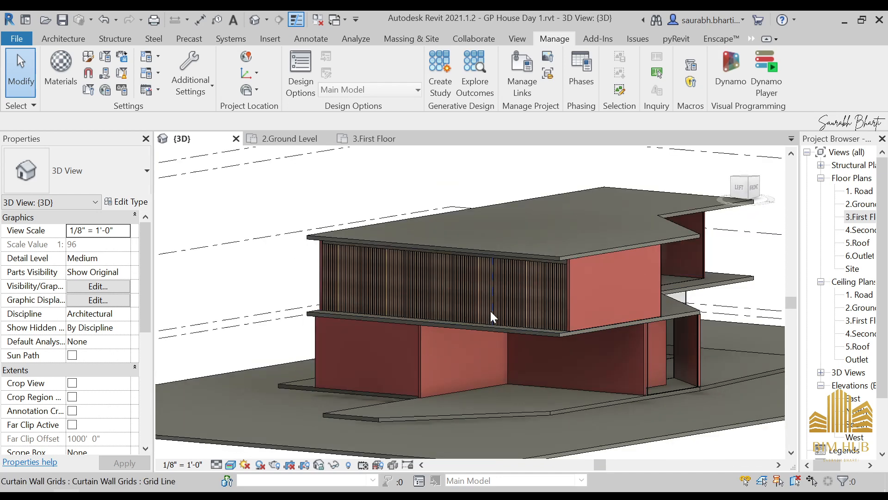
scroll(593, 315, "up", 5)
scroll(598, 329, "down", 3)
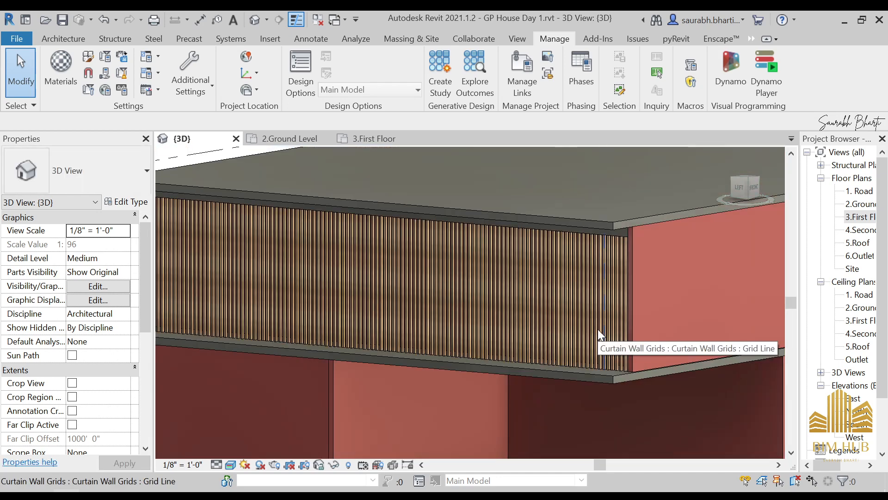
scroll(593, 332, "down", 5)
middle_click_drag(520, 349, 602, 389, "shift")
scroll(514, 337, "up", 4)
scroll(452, 319, "up", 3)
scroll(454, 319, "down", 3)
middle_click_drag(517, 401, 420, 338, "shift")
middle_click_drag(429, 327, 493, 344, "shift")
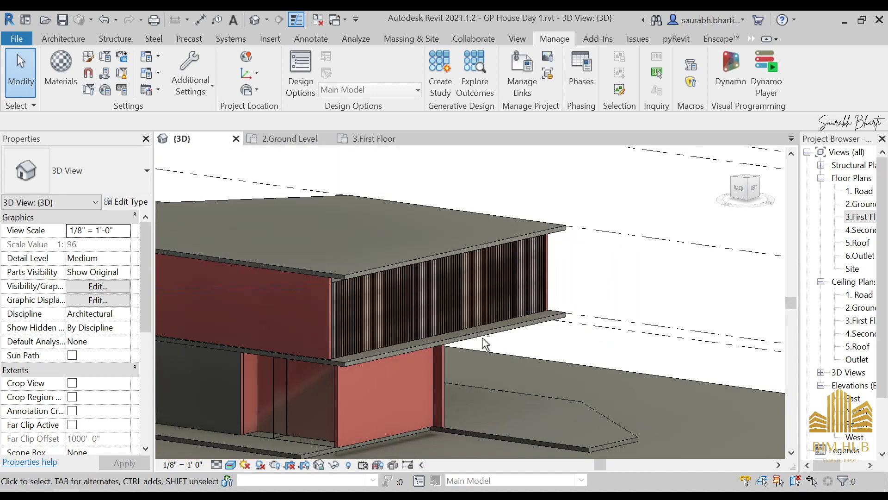
scroll(459, 319, "up", 1)
middle_click_drag(427, 315, 489, 238, "shift")
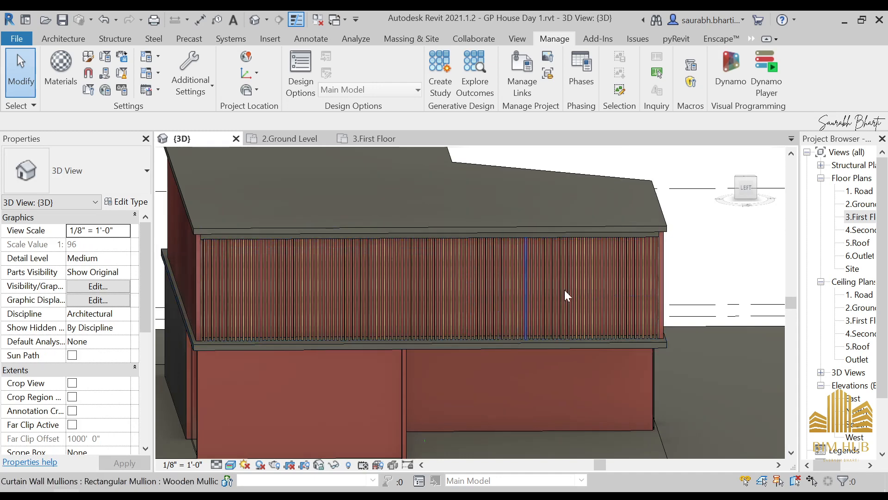
- Temporarily hide the slatted curtain wall to expose the wall behind it
middle_click_drag(663, 262, 652, 264, "shift")
scroll(643, 267, "up", 3)
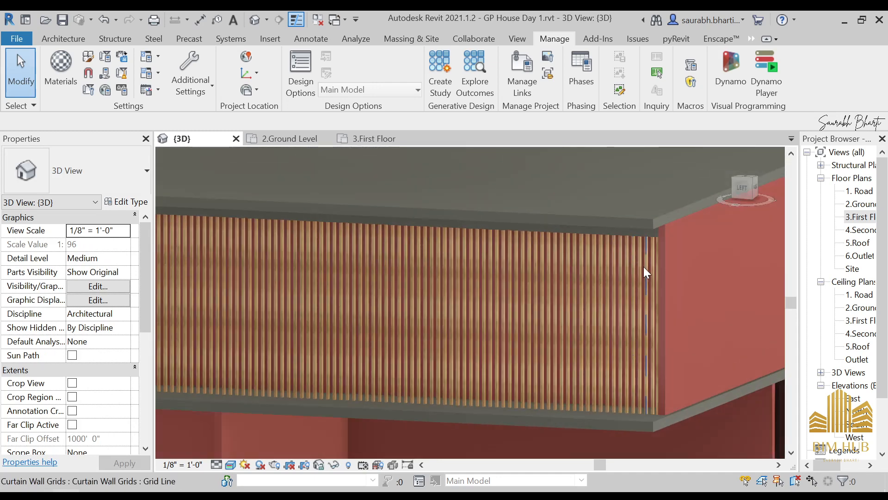
left_click(652, 262)
key("h")
key("h")
scroll(437, 309, "down", 5)
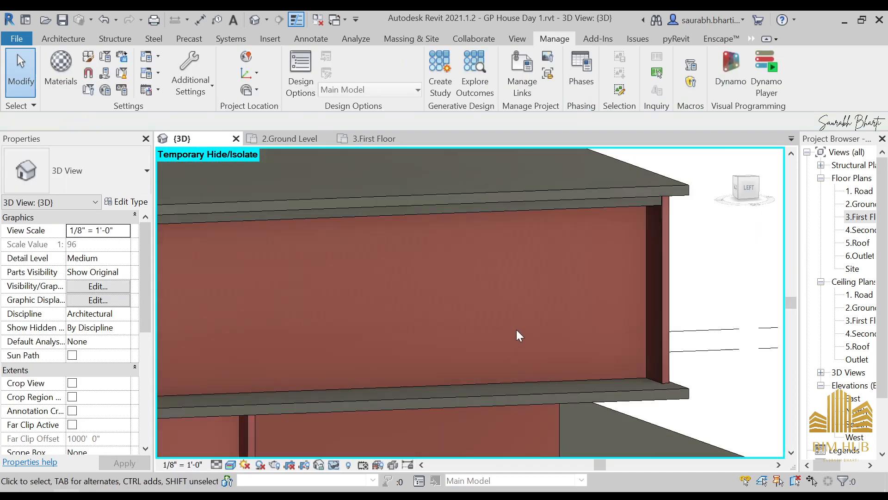
- Open the 3.First Floor plan and examine the slatted facade and the rooms behind it
double_click(874, 218)
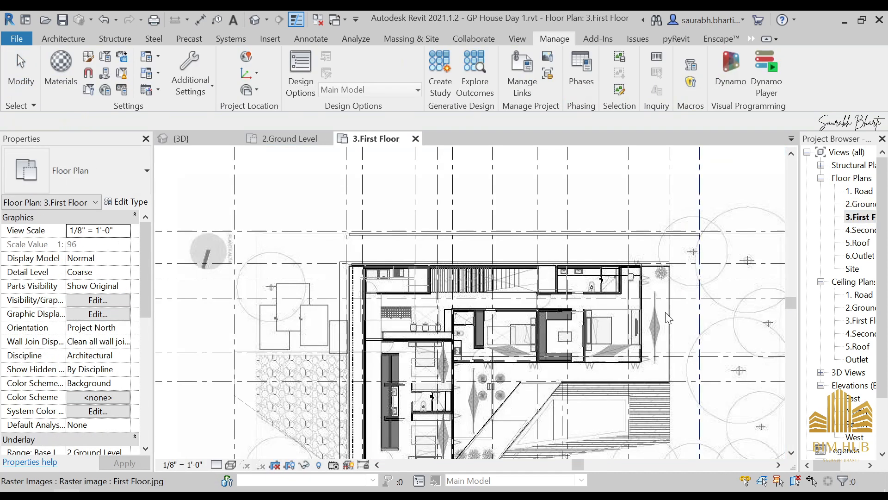
scroll(416, 375, "up", 5)
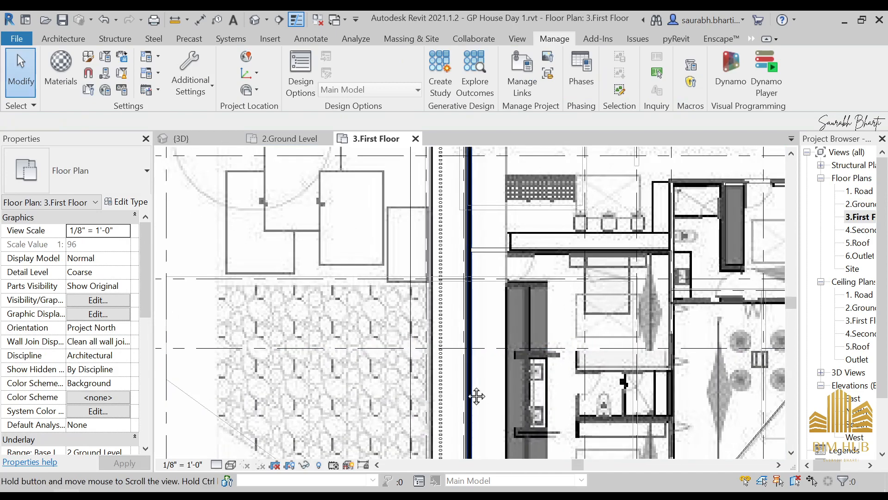
scroll(435, 322, "down", 6)
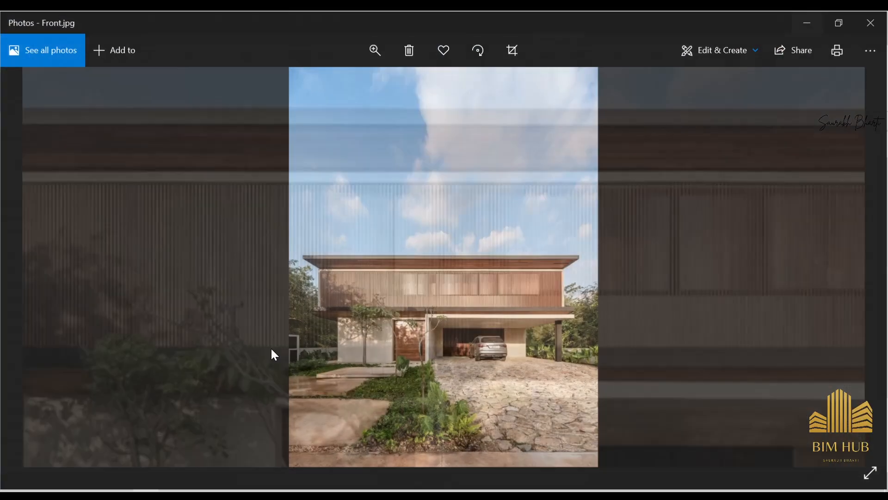
- Switch to Photos and browse the reference images from Front.jpg to the rear exterior view Back.jpg
key("Right")
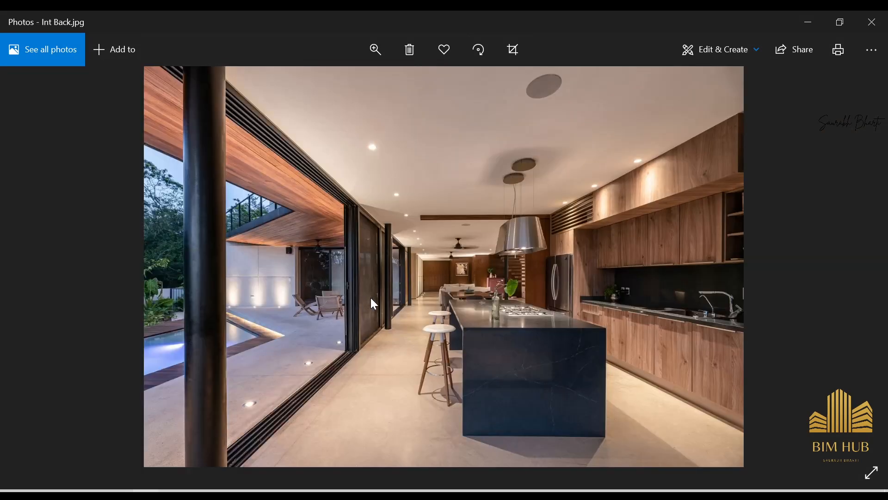
key("Right")
key("Right")
key("Right")
key("Right")
key("Right")
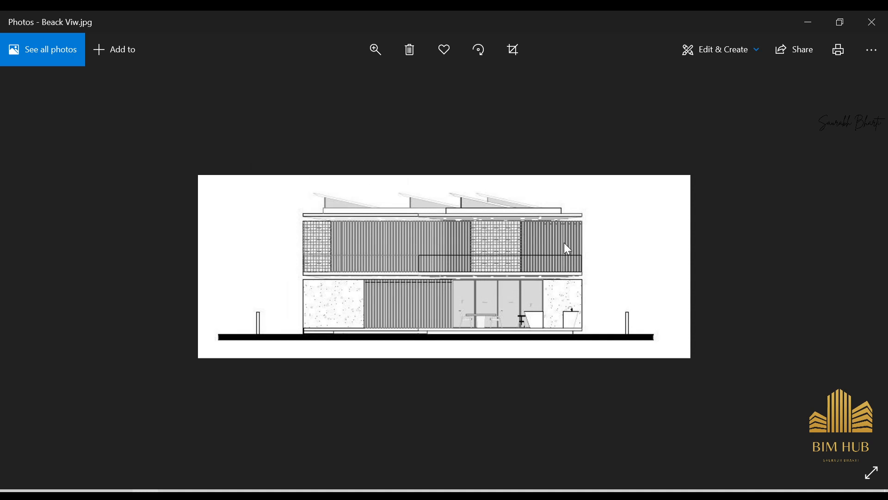
key("Right")
key("Right")
key("Right")
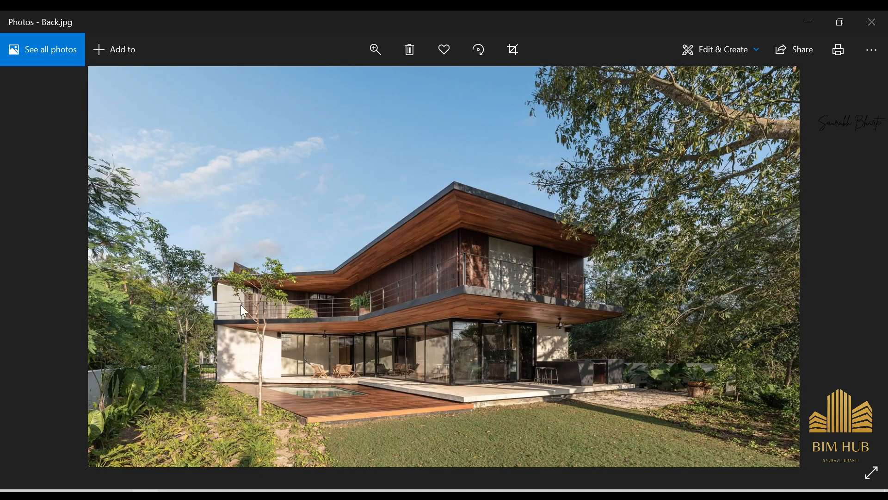
- Examine the upper-floor slatted walls, balcony and corner panels in Back.jpg, and return to Revit
scroll(298, 307, "up", 2)
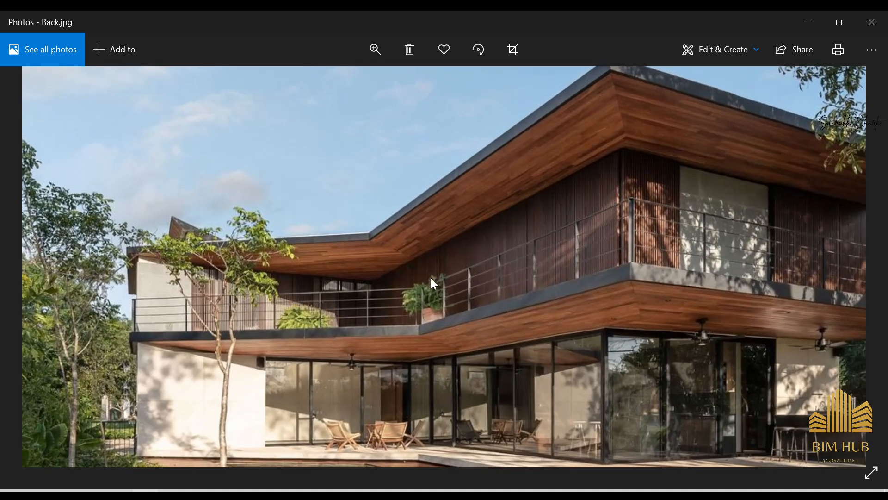
scroll(330, 306, "up", 3)
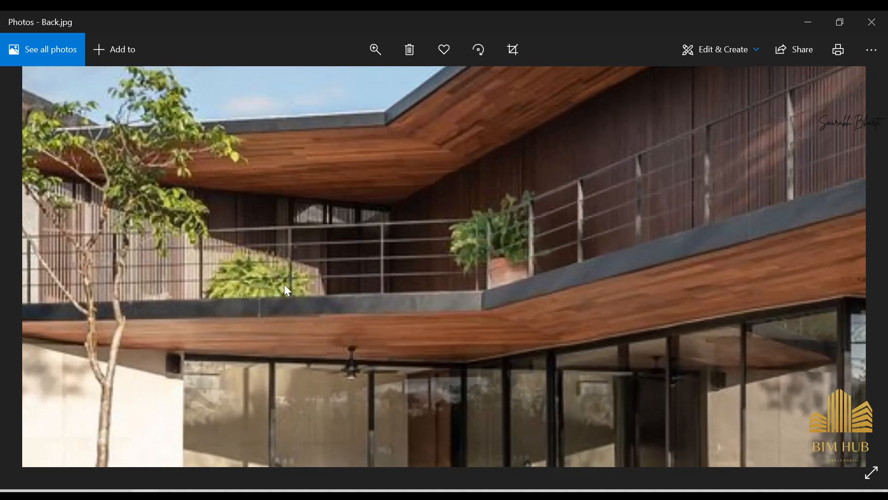
left_click_drag(189, 267, 383, 268)
scroll(315, 263, "down", 5)
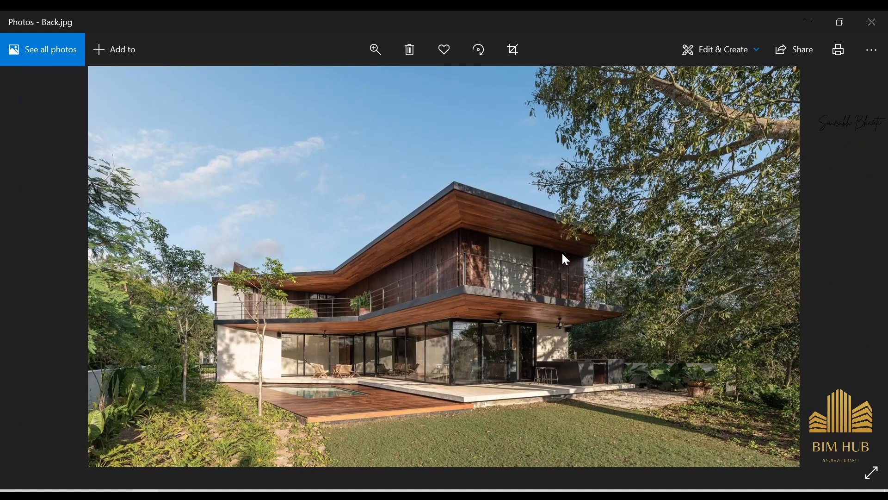
scroll(560, 247, "up", 3)
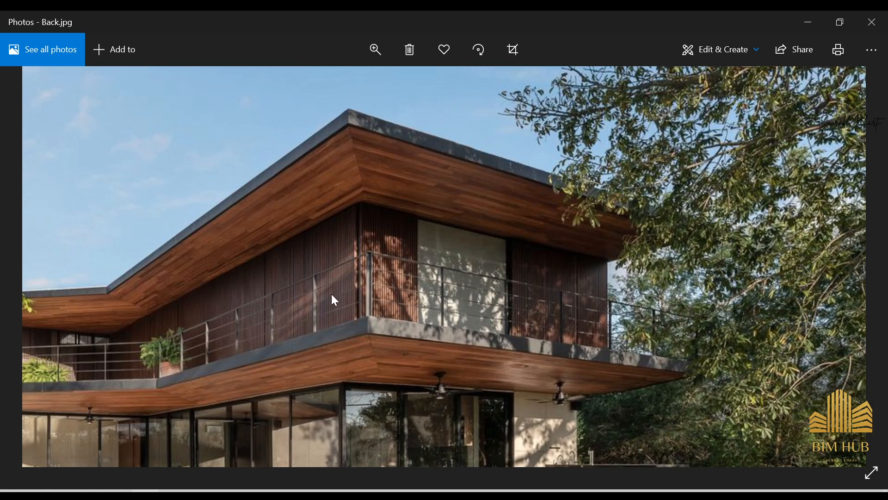
scroll(345, 296, "down", 2)
scroll(551, 293, "up", 3)
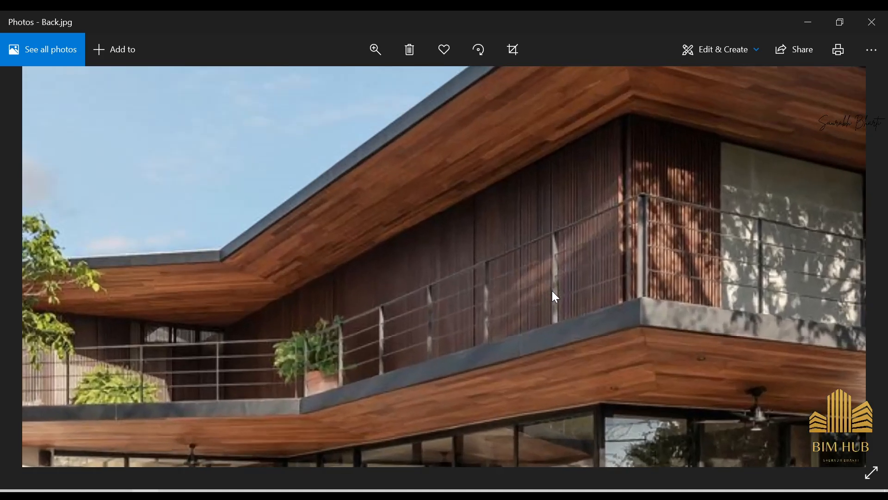
left_click_drag(553, 292, 628, 292)
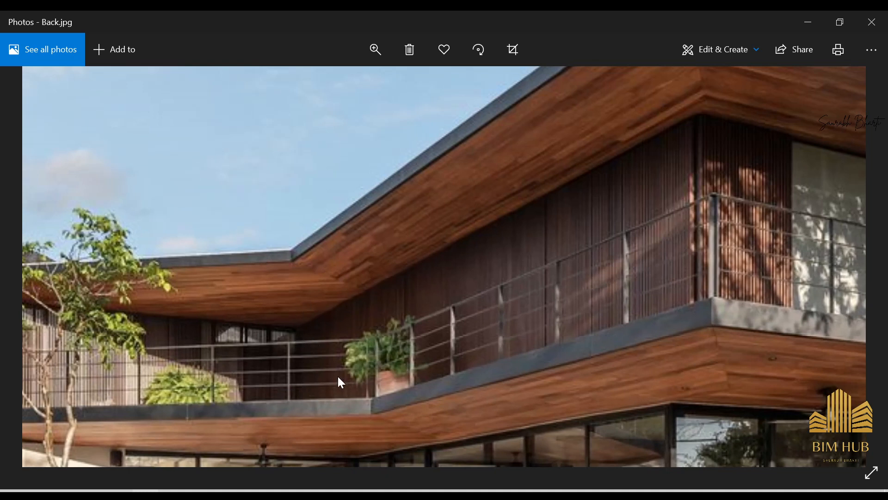
scroll(363, 425, "down", 2)
scroll(465, 356, "up", 2)
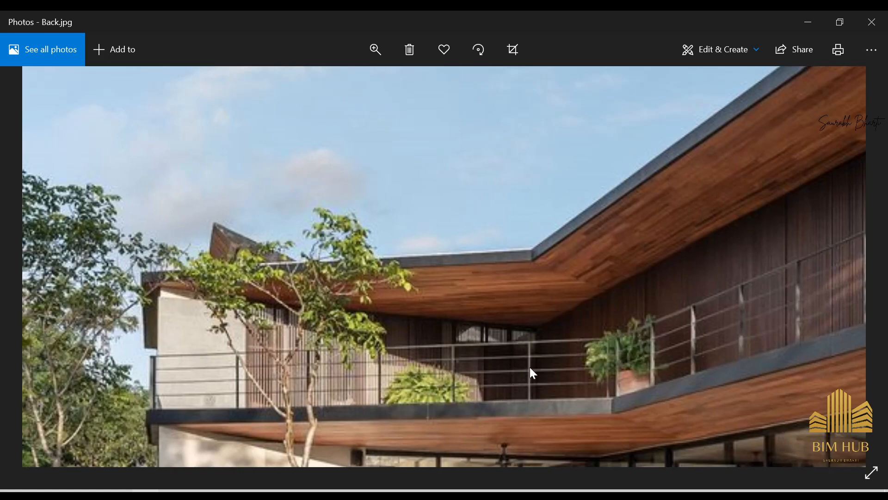
scroll(485, 376, "down", 5)
scroll(329, 315, "up", 4)
scroll(287, 301, "up", 4)
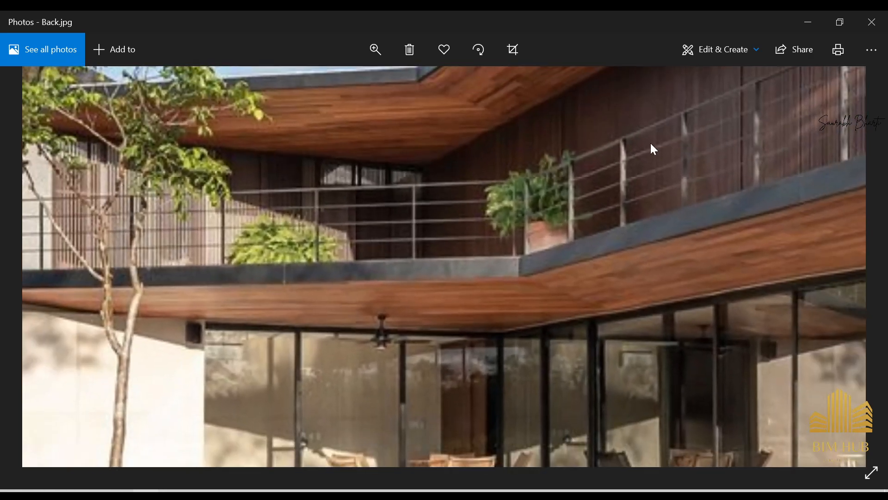
left_click_drag(652, 147, 177, 341)
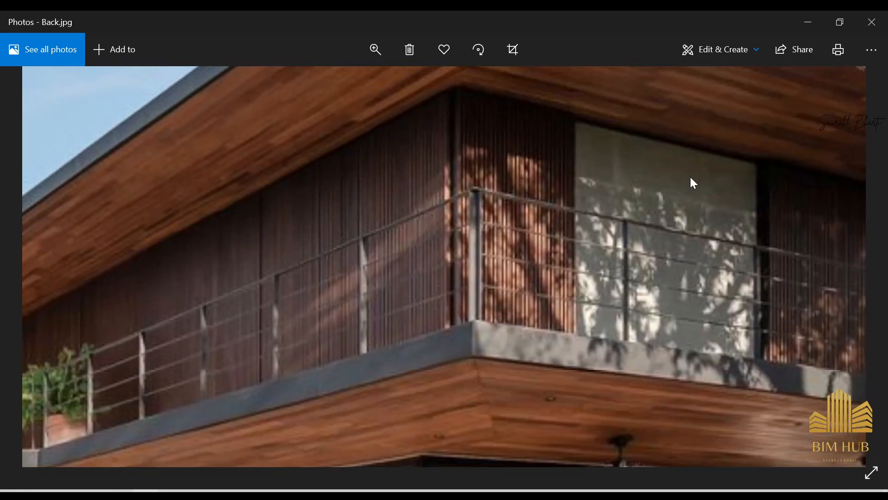
left_click_drag(613, 207, 424, 231)
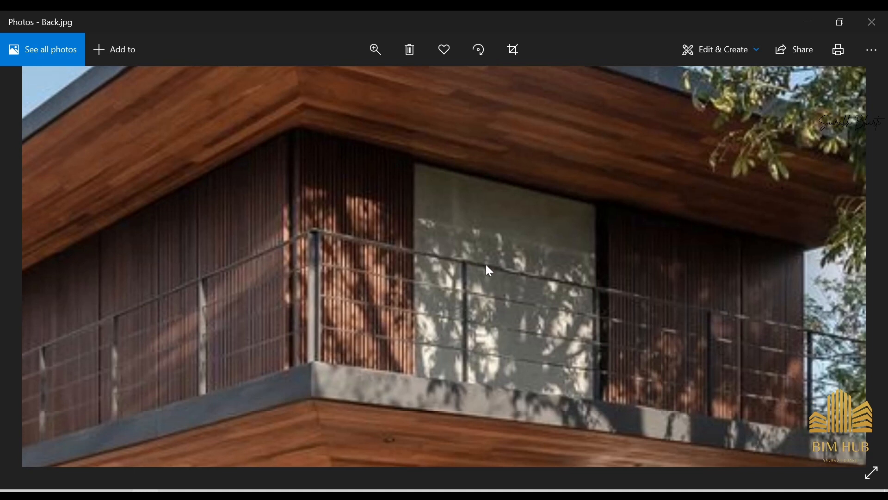
scroll(506, 275, "down", 5)
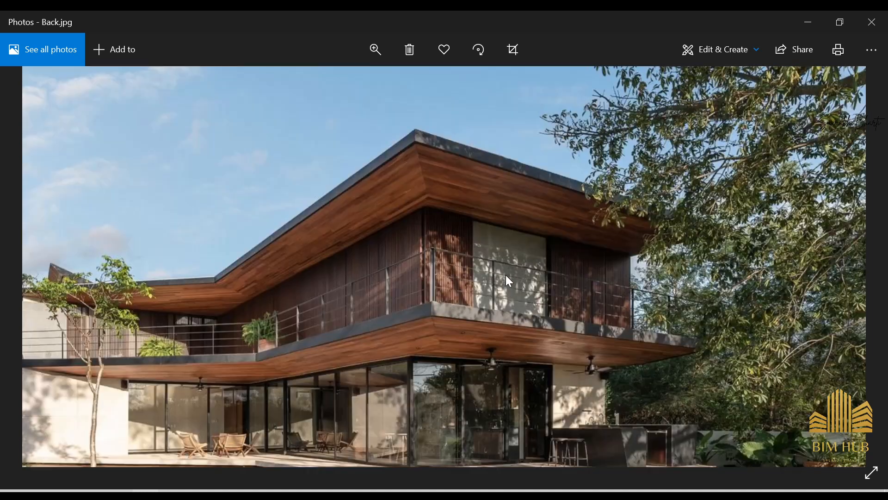
left_click(808, 22)
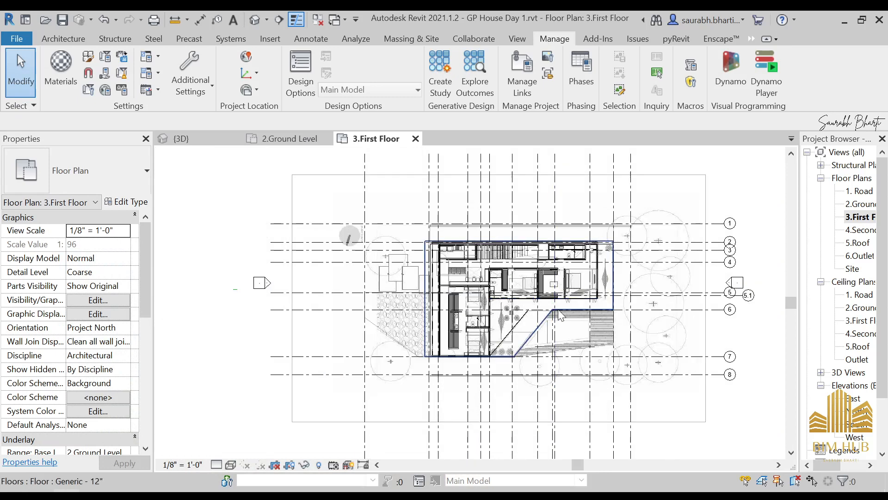
- Open the 3D view and examine the glazed upper-floor walls at the rear terrace
scroll(573, 308, "up", 3)
left_click(253, 21)
middle_click_drag(373, 255, 485, 349, "shift")
scroll(663, 348, "up", 5)
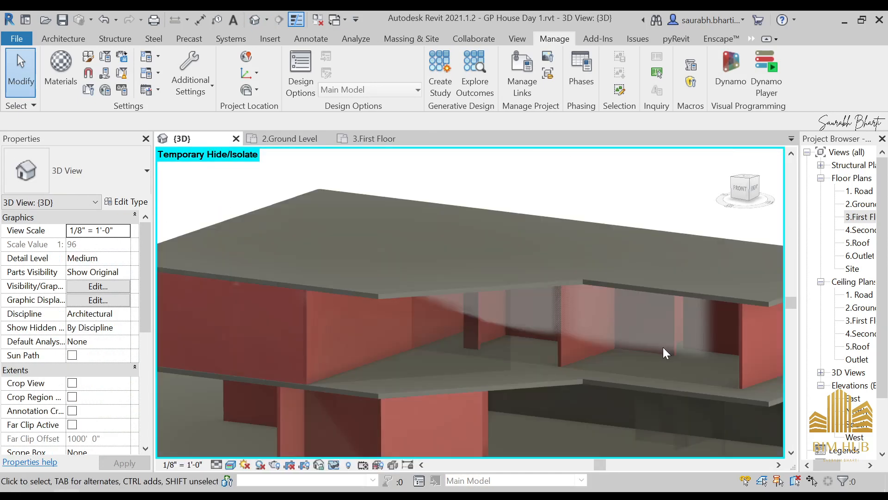
left_click(676, 384)
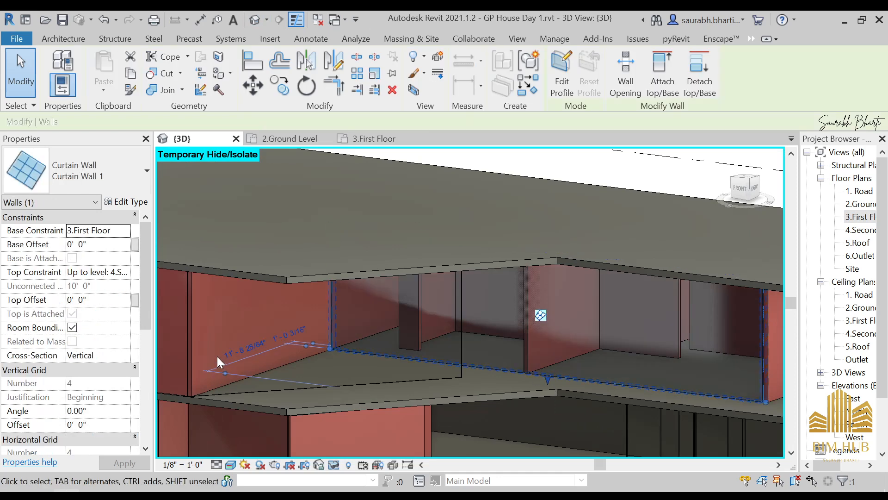
left_click(115, 167)
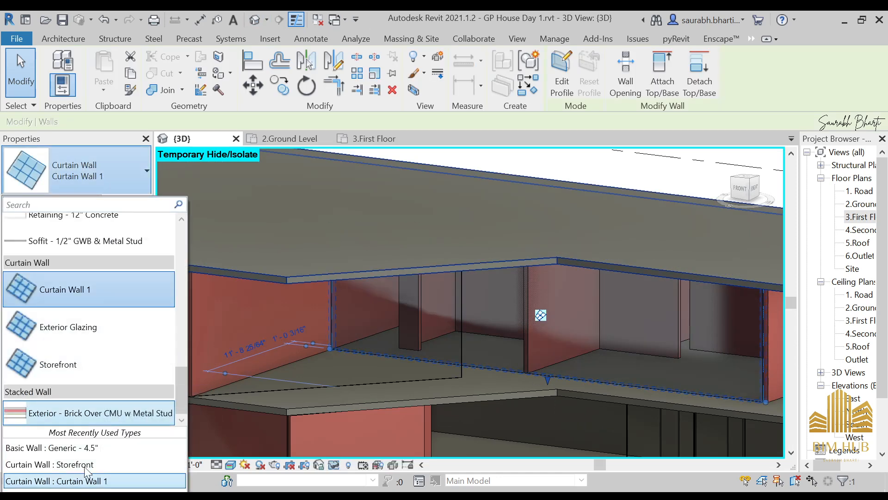
scroll(88, 330, "up", 10)
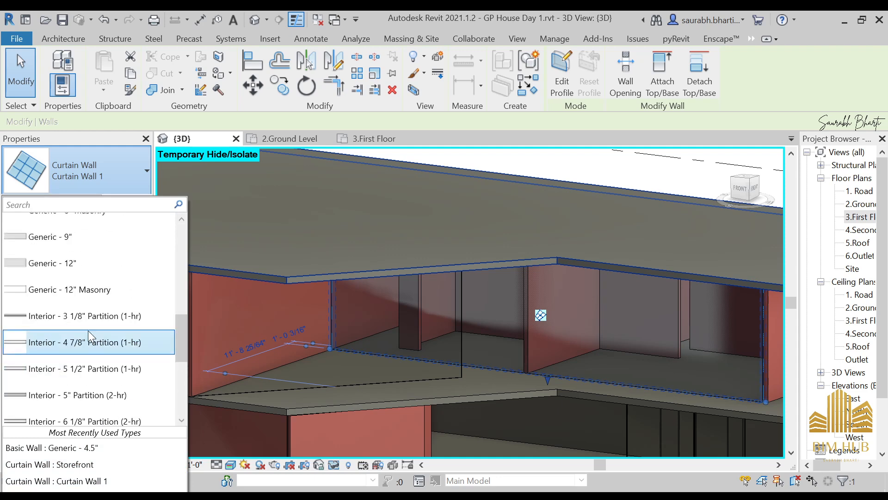
left_click(98, 177)
left_click(98, 177)
scroll(88, 344, "up", 4)
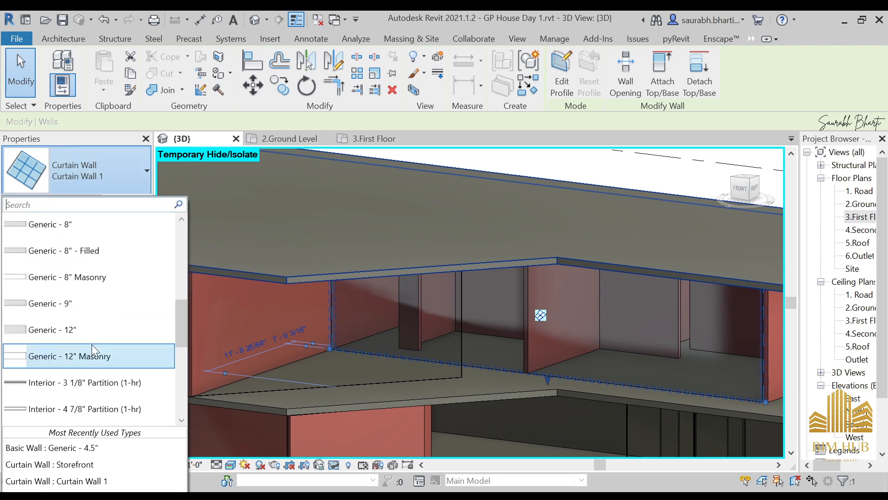
scroll(377, 279, "down", 5)
key("Escape")
- Reset the temporary hide in the 3D view to bring back the slatted curtain wall
middle_click_drag(288, 324, 319, 286, "shift")
scroll(316, 282, "up", 4)
scroll(320, 304, "down", 4)
key("h")
key("r")
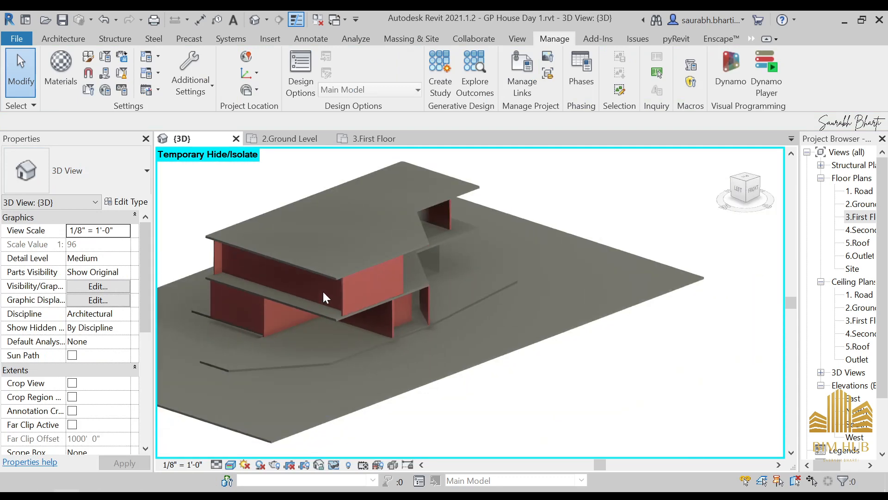
- Check which wall type the slatted front curtain wall uses and compare it with the rear walls
scroll(313, 286, "up", 4)
left_click(316, 286)
key("Escape")
left_click(328, 346)
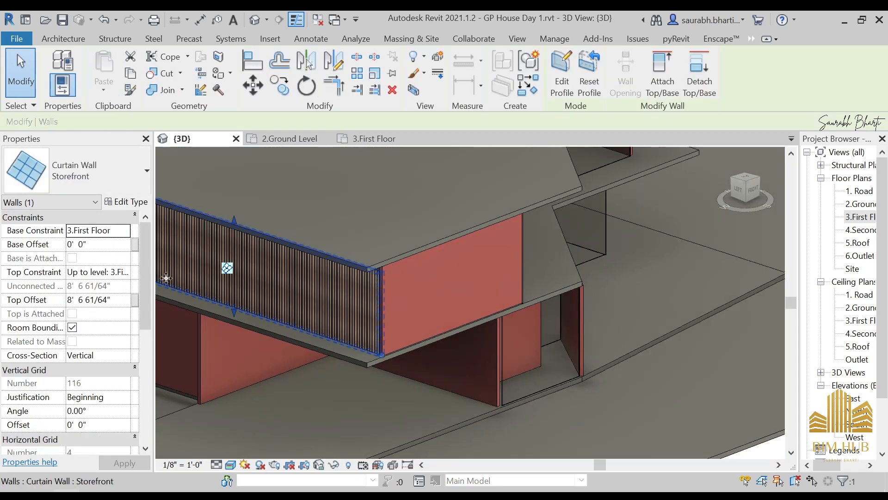
middle_click_drag(228, 263, 245, 263, "shift")
scroll(259, 256, "down", 4)
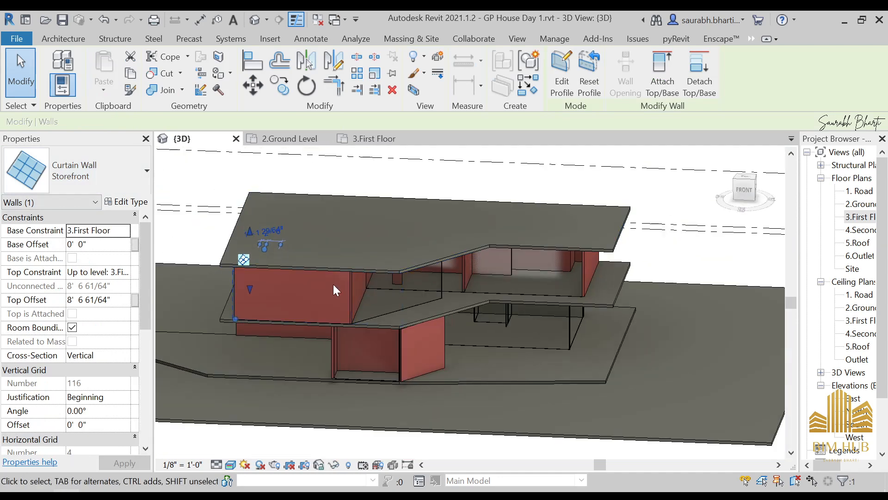
key("Escape")
middle_click_drag(235, 299, 279, 296, "shift")
left_click(279, 298)
key("Escape")
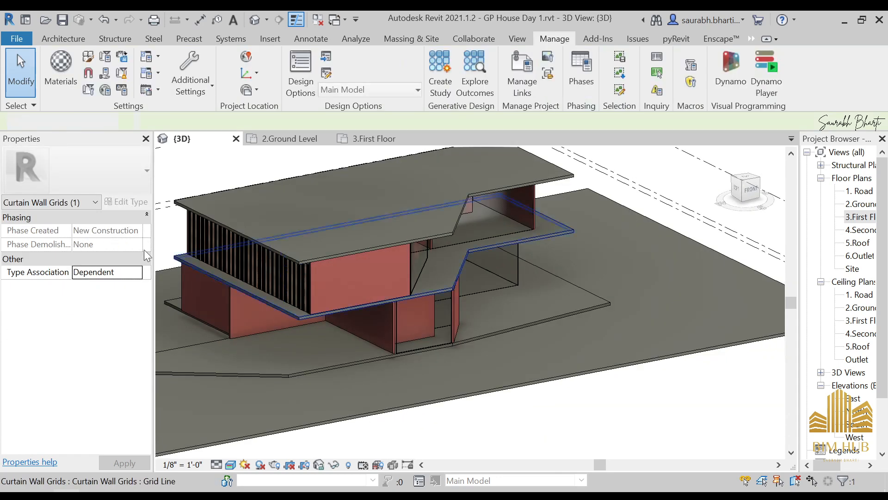
- Draw a trial Storefront curtain wall about 30' long beside the house and undo it
left_click(62, 42)
left_click(65, 58)
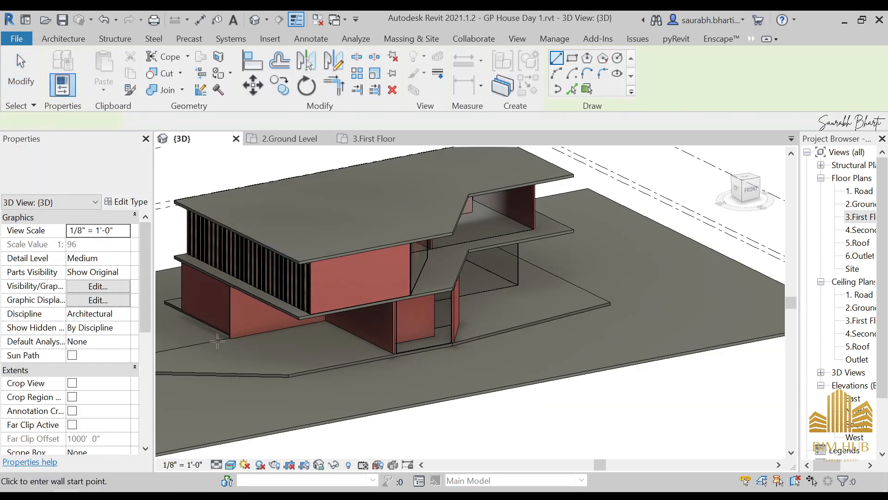
left_click(541, 429)
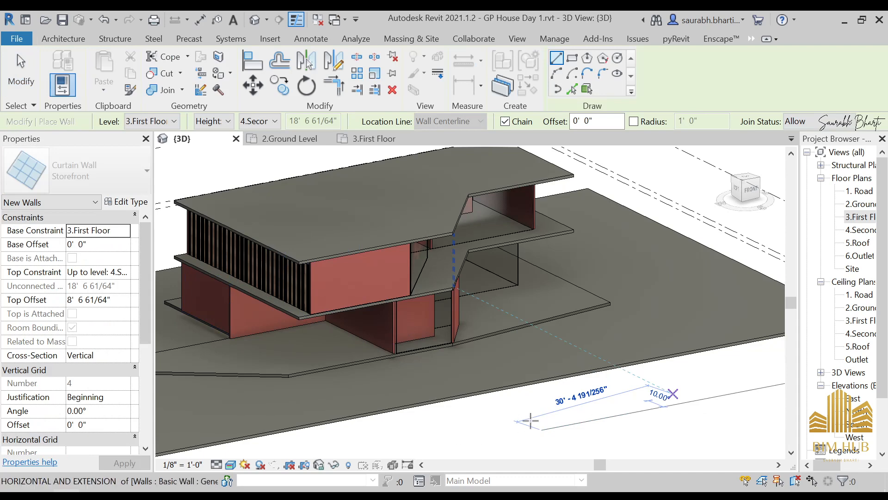
left_click(542, 428)
key("Escape")
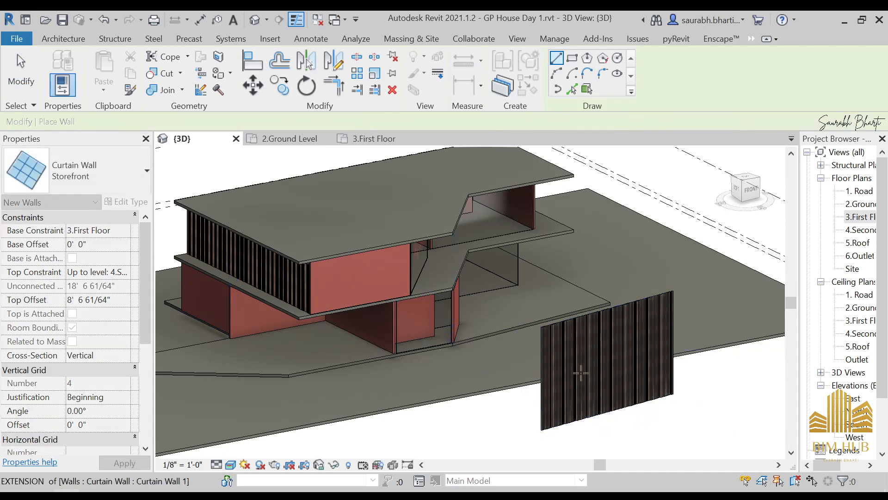
key("Escape")
key("ctrl+z")
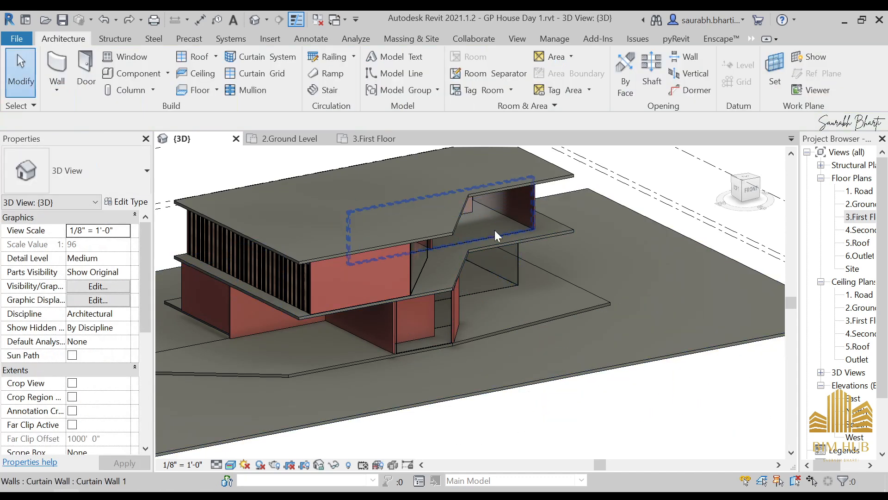
left_click(512, 236)
middle_click_drag(512, 236, 394, 271, "shift")
scroll(384, 253, "up", 3)
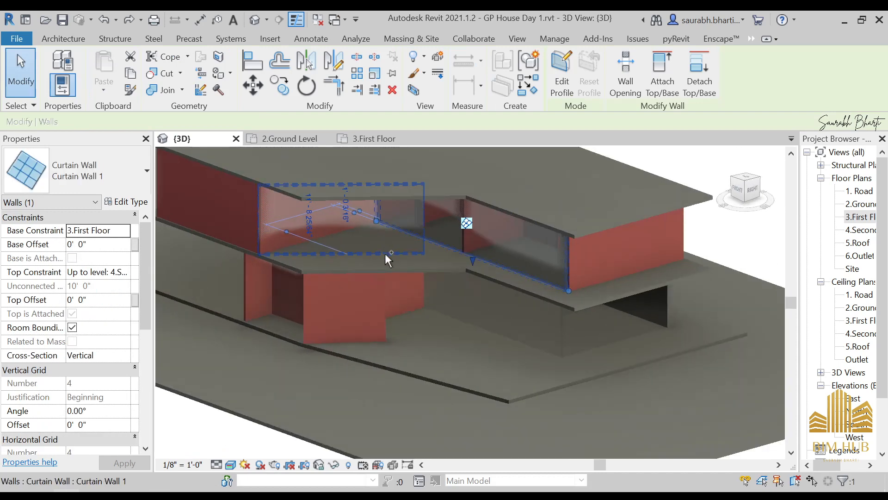
left_click(389, 254, "ctrl")
scroll(445, 248, "up", 3)
scroll(418, 250, "down", 3)
middle_click_drag(470, 276, 441, 250, "shift")
key("Escape")
- Change the long upper-floor curtain wall along the rear terrace to the Storefront type
left_click(448, 247)
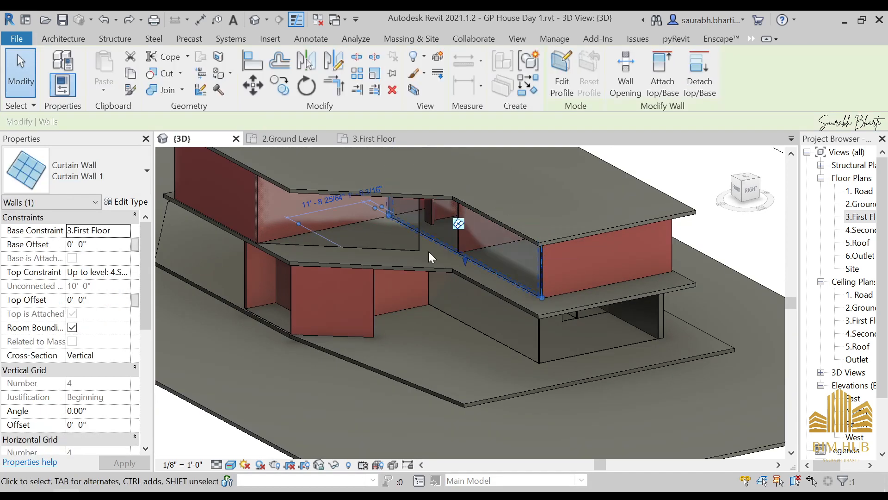
left_click(92, 184)
left_click(82, 360)
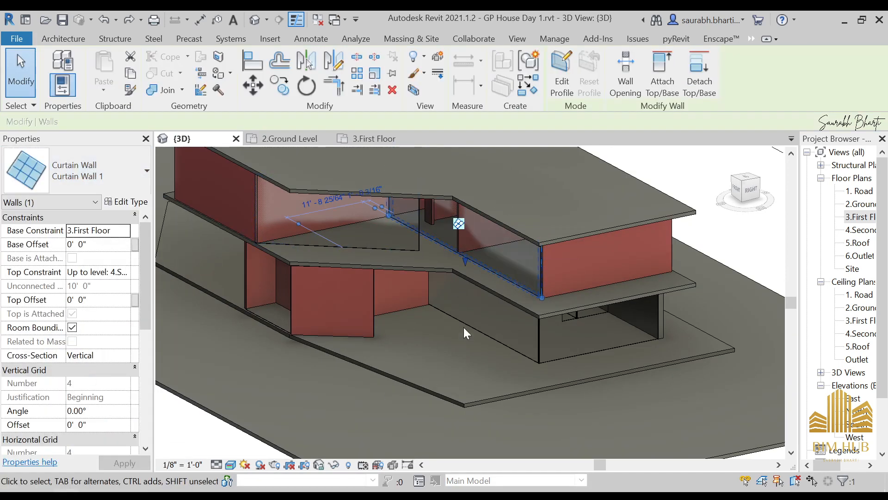
middle_click_drag(417, 317, 512, 273, "shift")
key("Escape")
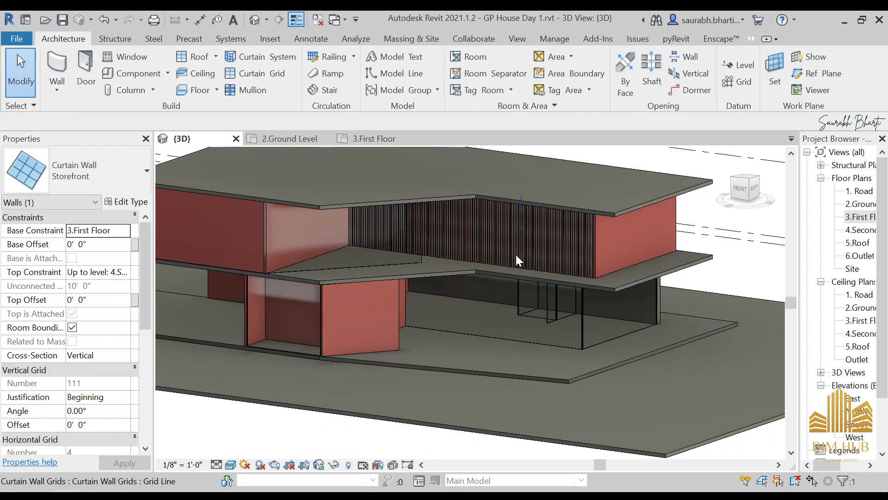
- Change the angled upper-floor curtain wall beside the terrace to the Storefront type, matching the slatted rear wall
left_click(416, 259)
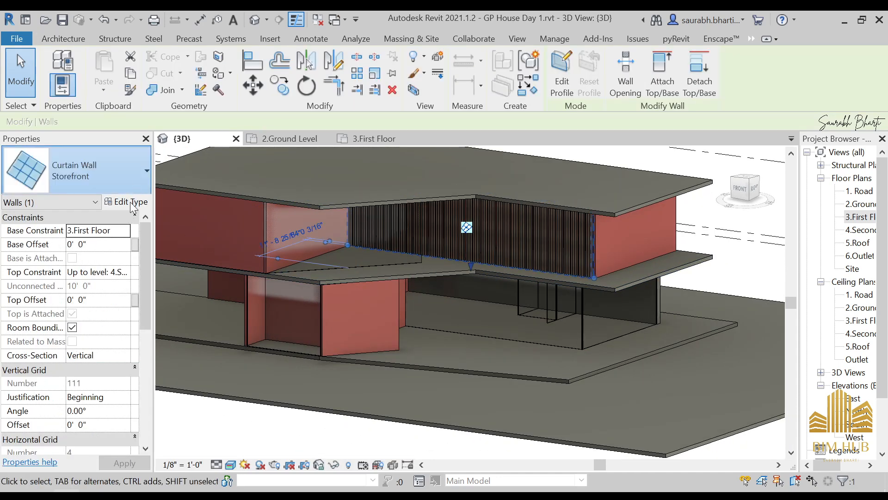
left_click(134, 185)
left_click(76, 368)
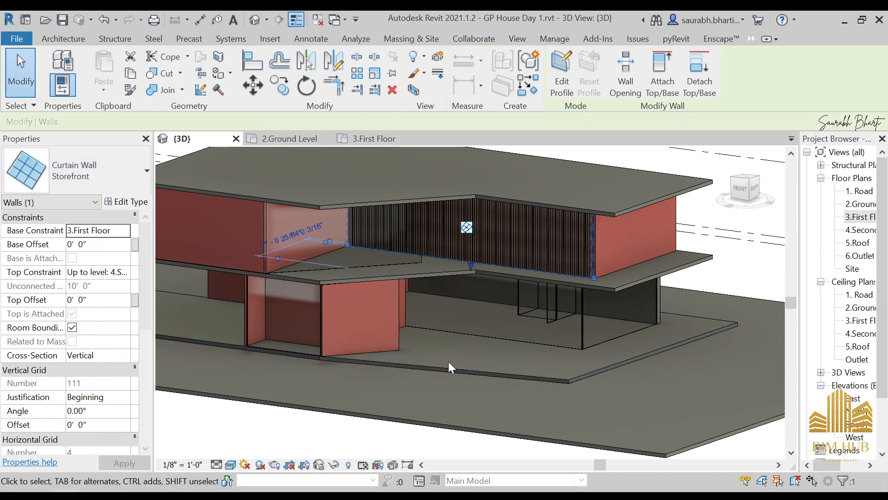
key("Escape")
left_click(424, 242)
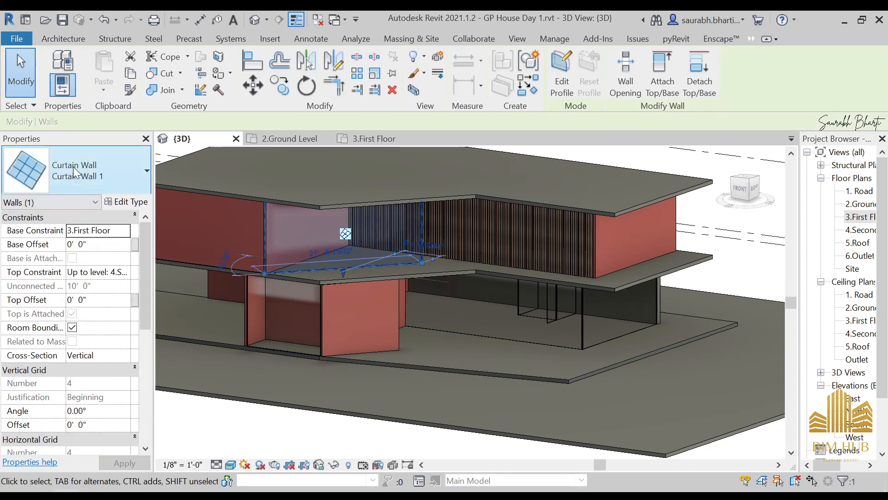
left_click(75, 174)
left_click(85, 363)
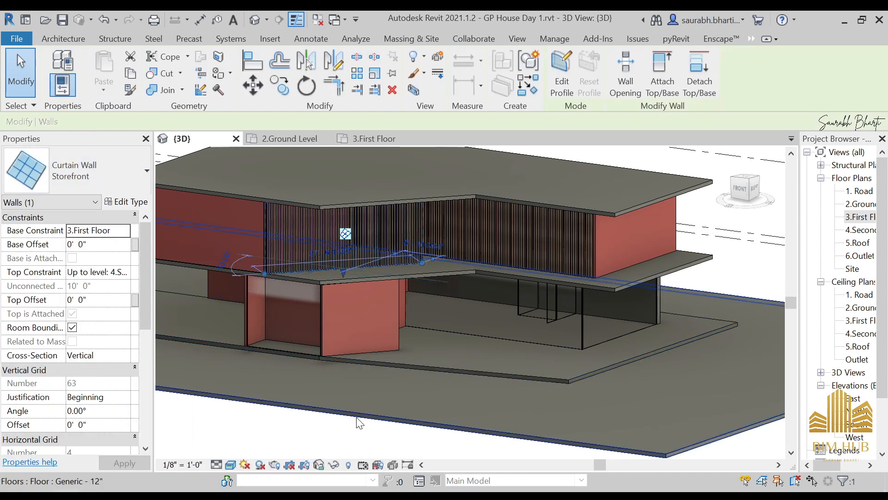
left_click(439, 330)
- Compare the slatted rear curtain walls in the 3D view with the upper-floor facade in the Back.jpg reference photo
middle_click_drag(439, 330, 470, 280, "shift")
scroll(352, 297, "down", 4)
scroll(387, 276, "up", 4)
key("Escape")
scroll(344, 260, "up", 1)
scroll(344, 259, "down", 5)
middle_click_drag(354, 257, 339, 294, "shift")
scroll(339, 249, "up", 4)
scroll(424, 308, "down", 2)
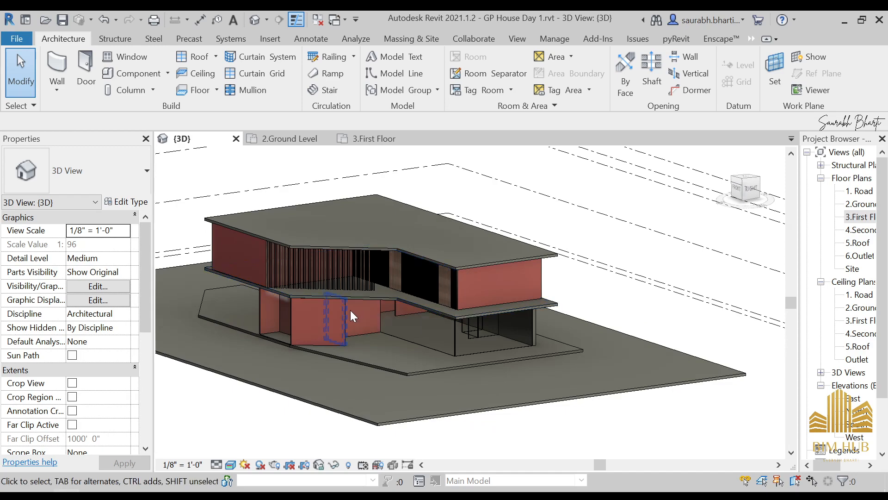
middle_click_drag(379, 301, 430, 320, "shift")
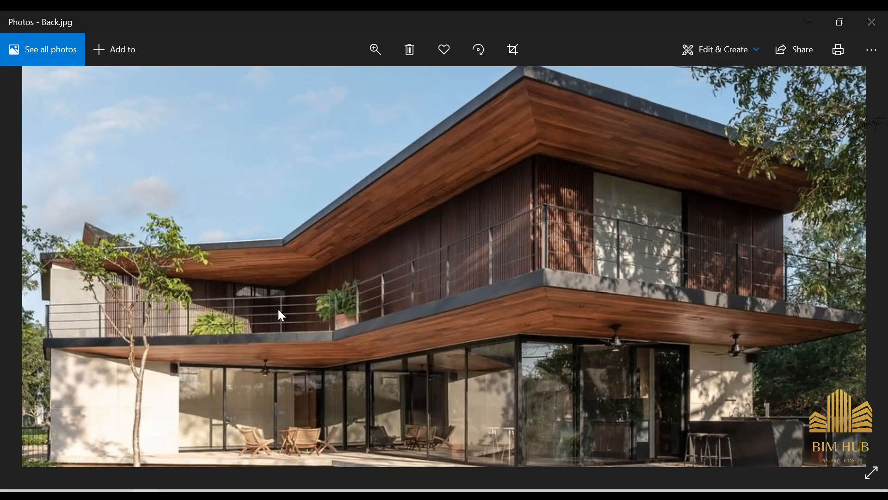
scroll(257, 309, "up", 5)
scroll(248, 250, "down", 1)
left_click(820, 19)
mouse_move(397, 295)
middle_mouse_down("shift")
mouse_move(341, 288)
mouse_move(371, 318)
mouse_move(328, 306)
mouse_move(403, 306)
middle_mouse_up("shift")
scroll(352, 301, "up", 2)
scroll(402, 306, "down", 5)
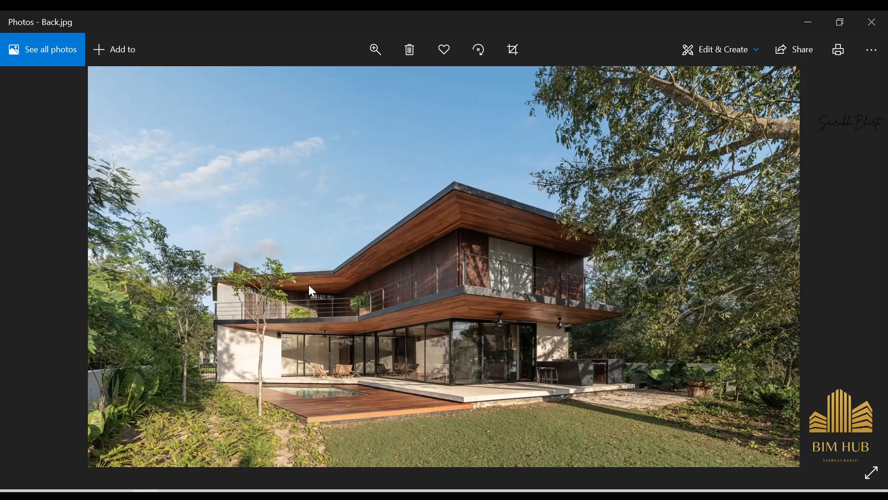
scroll(310, 285, "up", 2)
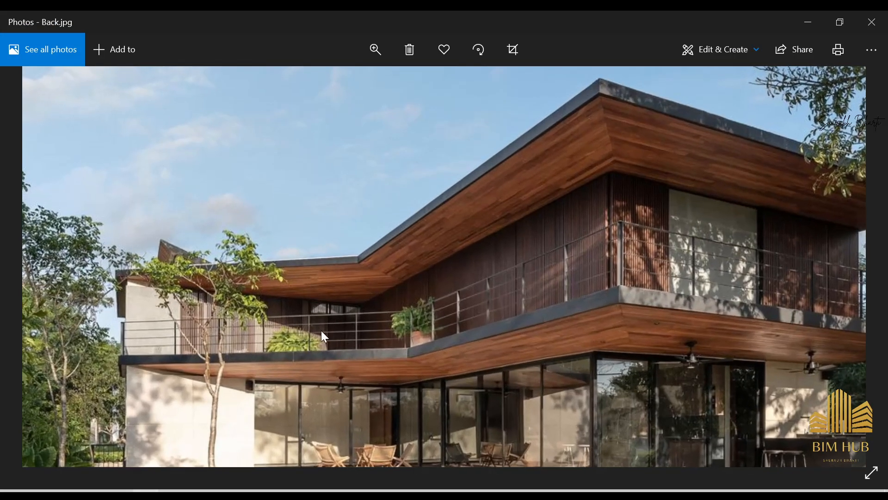
scroll(327, 332, "up", 3)
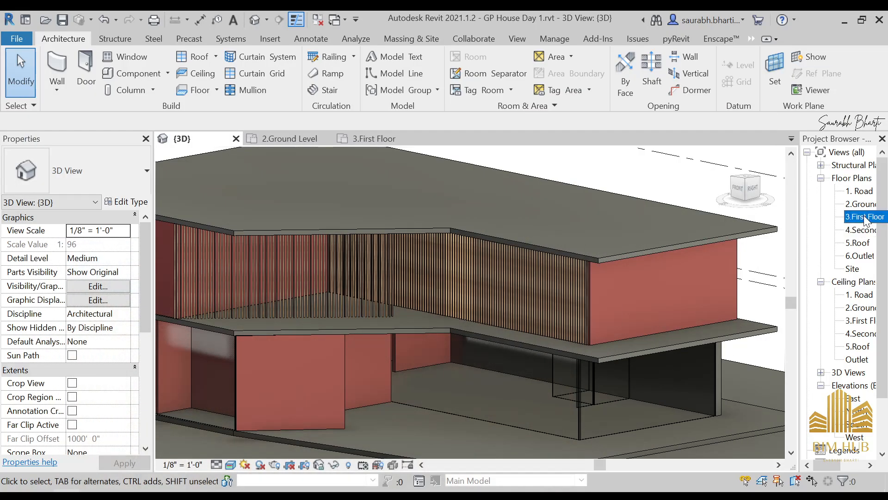
- Open the 3.First Floor plan and examine how the angled curtain wall relates to the slab edge and rear wall
double_click(858, 216)
scroll(577, 320, "up", 3)
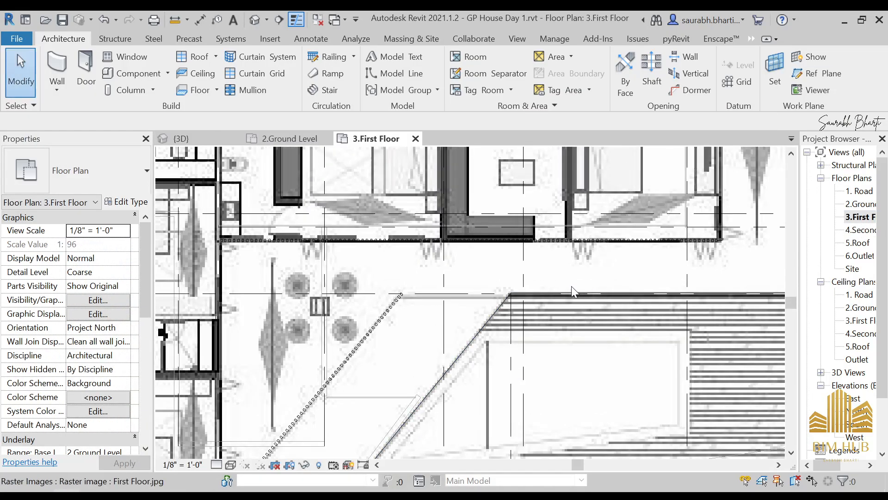
left_click(546, 294)
scroll(545, 296, "down", 3)
scroll(521, 302, "up", 2)
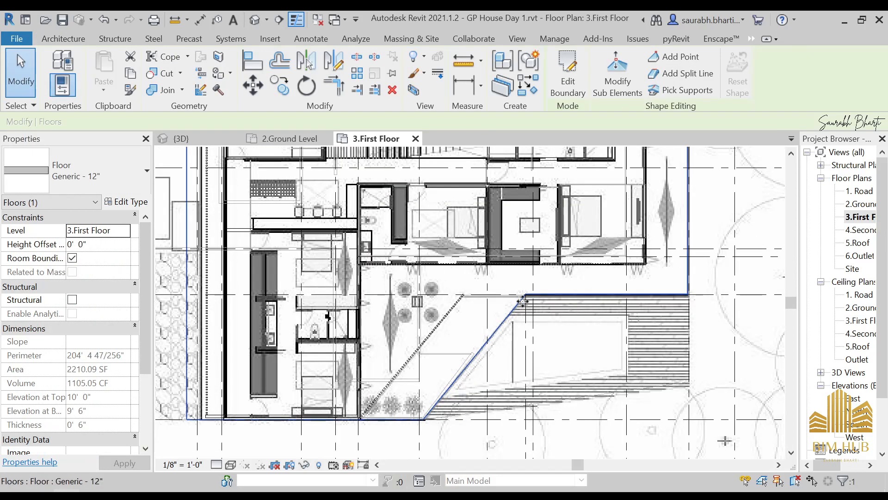
key("Escape")
scroll(613, 294, "up", 3)
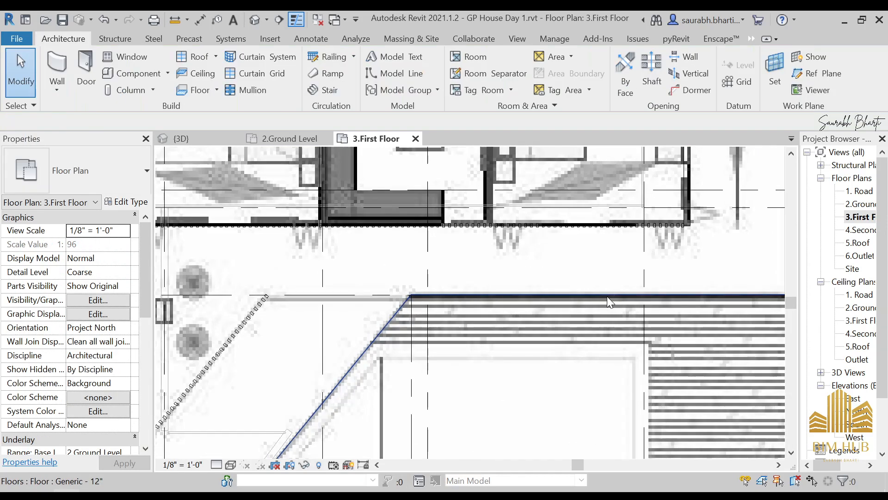
scroll(398, 296, "down", 3)
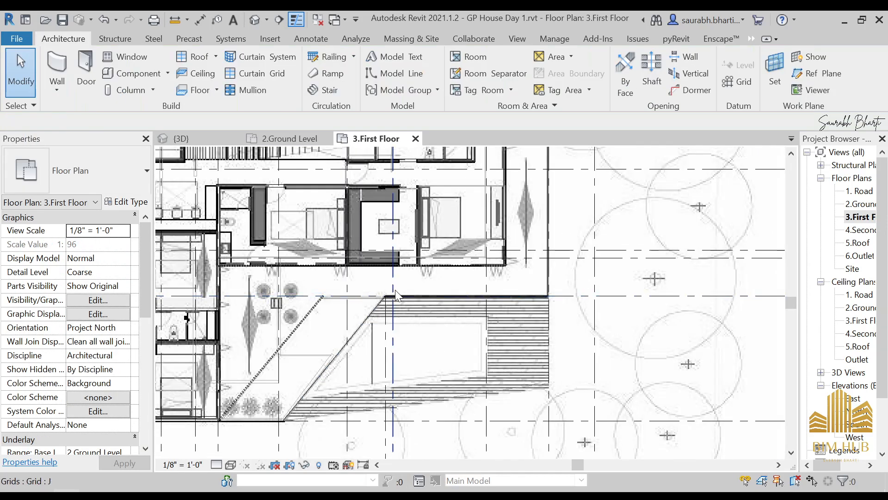
left_click(319, 313)
key("Escape")
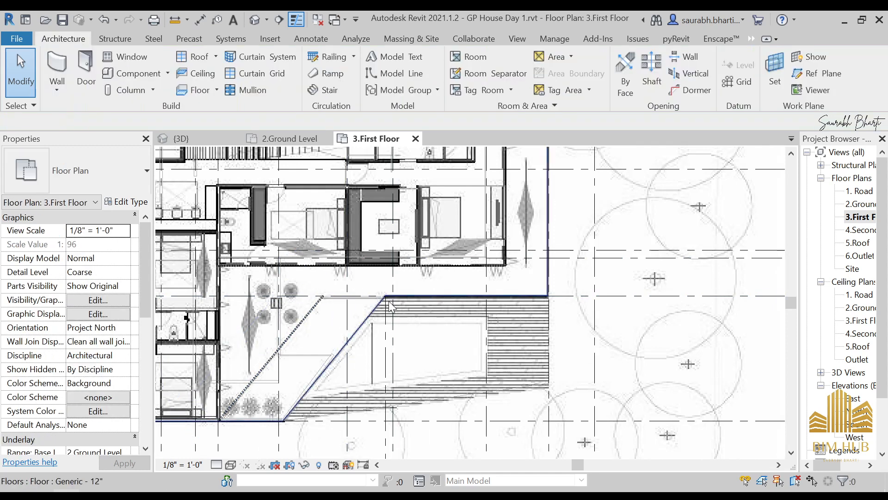
scroll(381, 291, "up", 2)
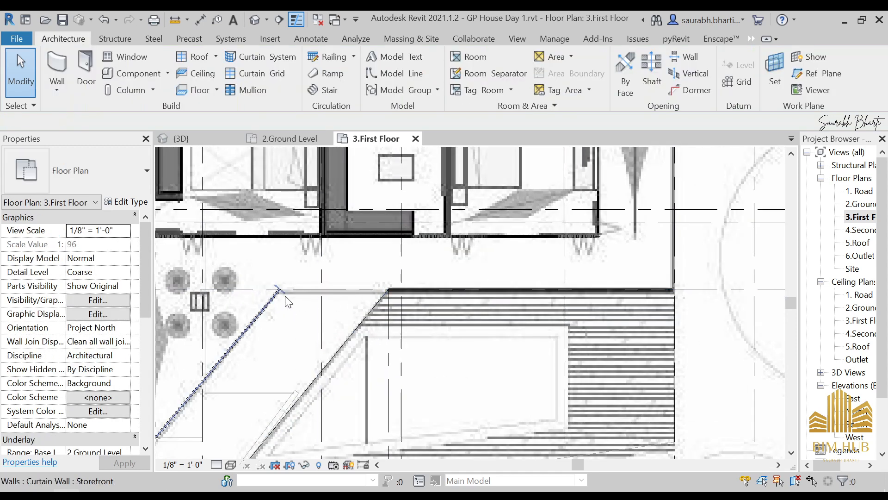
scroll(315, 305, "down", 3)
scroll(332, 309, "up", 2)
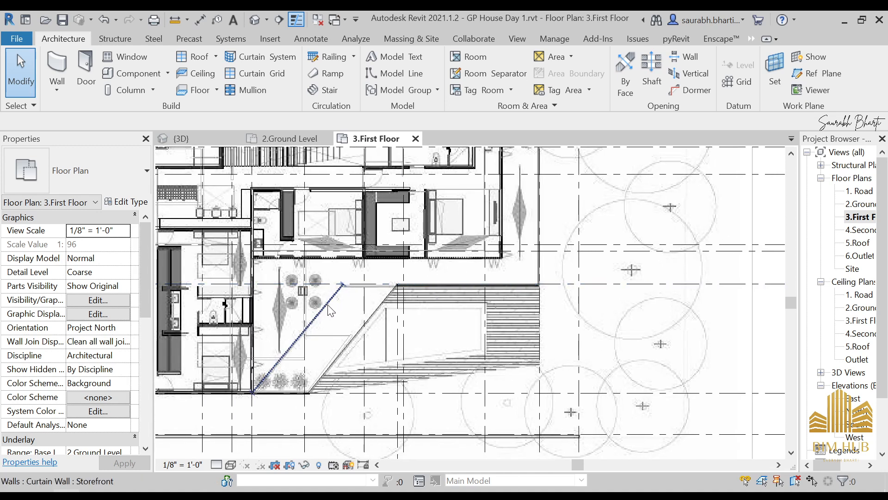
- Extend the angled Storefront curtain wall up to the rear curtain wall and trim the two walls into a corner
left_click(340, 295)
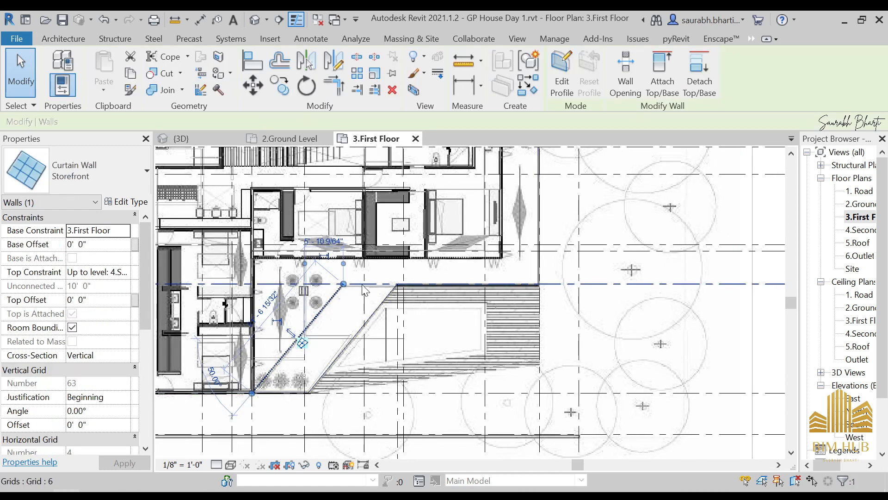
scroll(407, 274, "up", 3)
left_click_drag(235, 311, 291, 245)
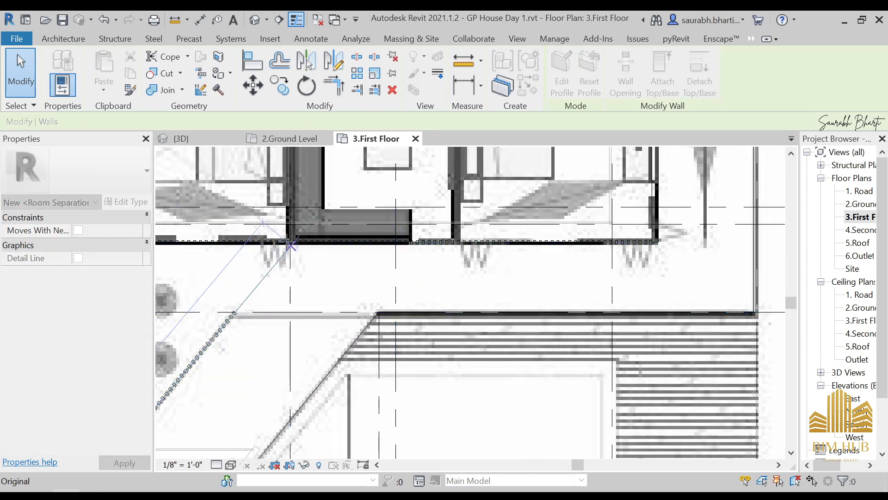
key("Escape")
key("t")
key("r")
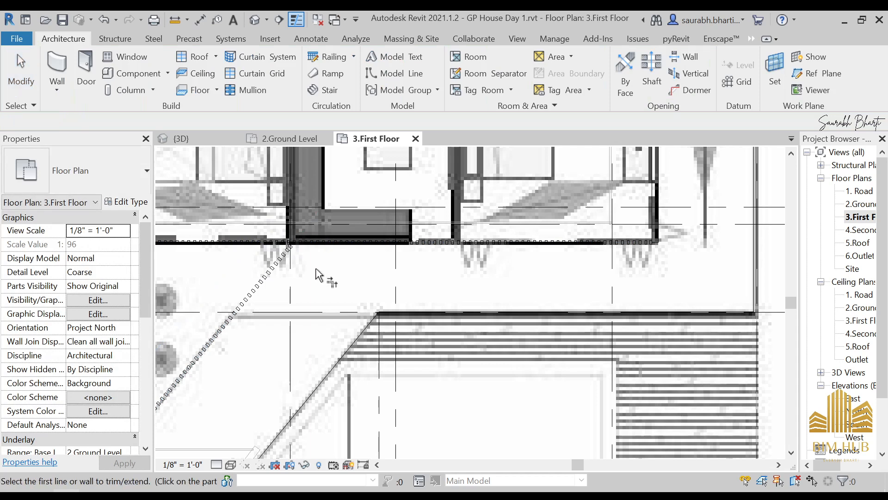
left_click(290, 252)
left_click(248, 258)
middle_click_drag(266, 250, 442, 244)
scroll(442, 243, "down", 2)
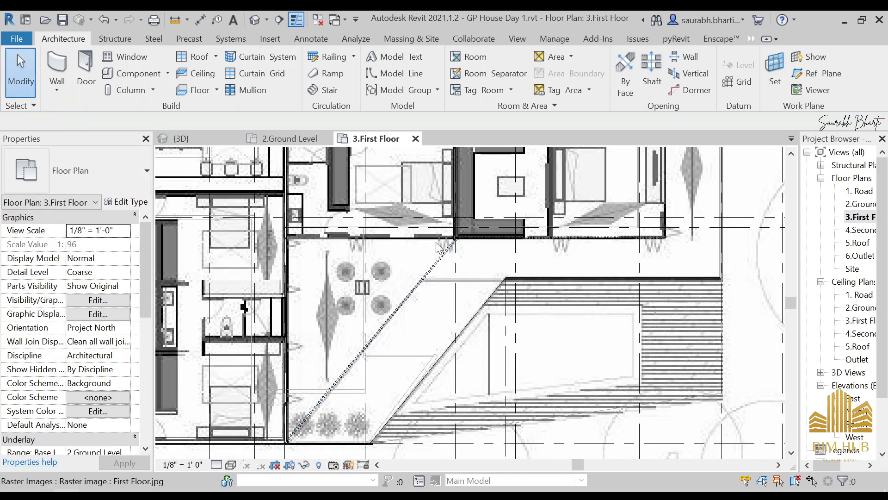
- Draw a Generic - 4.5" wall about 16'-6" long from the inner terrace corner to the end of the angled curtain wall
scroll(336, 232, "up", 4)
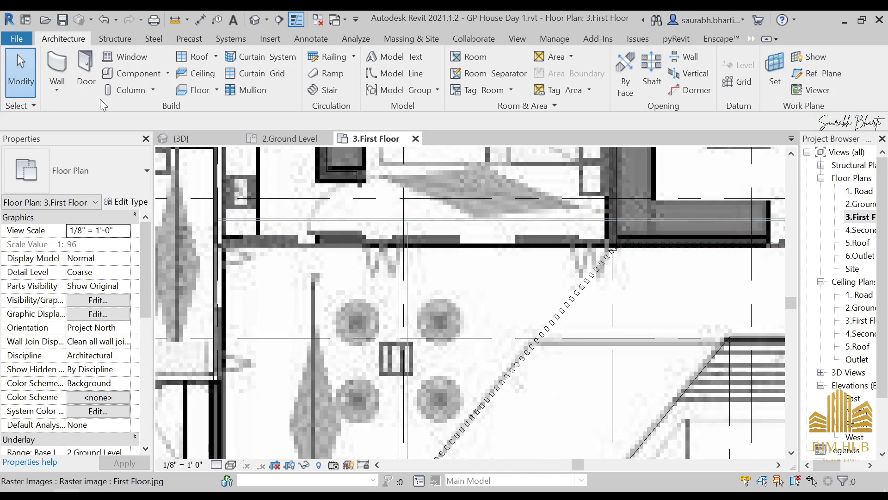
left_click(52, 88)
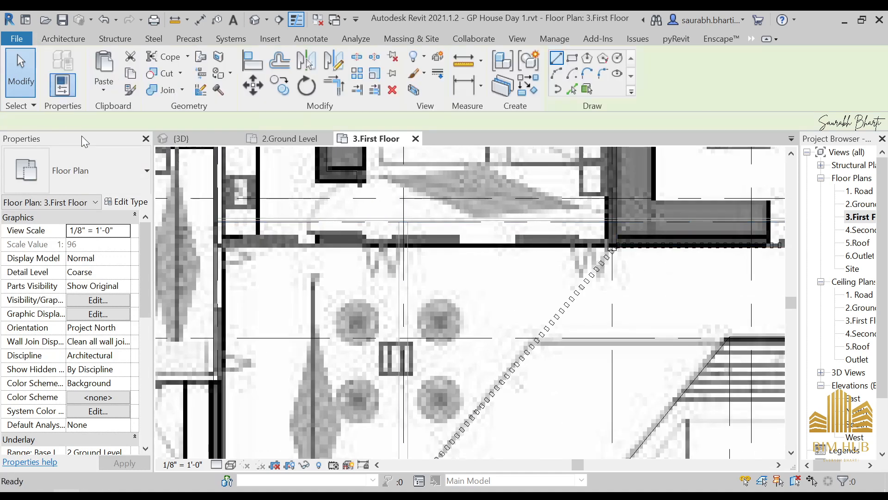
left_click(98, 179)
scroll(81, 255, "up", 5)
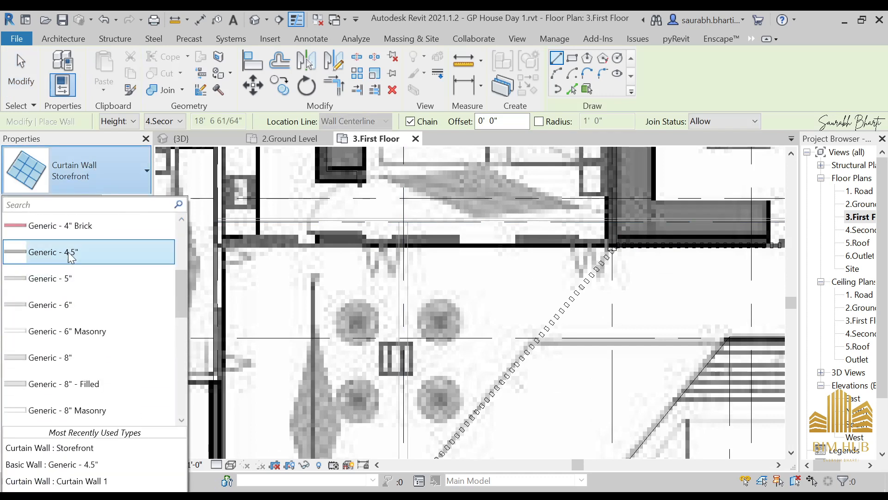
left_click(75, 252)
scroll(229, 246, "up", 2)
left_click(202, 242)
scroll(349, 253, "down", 3)
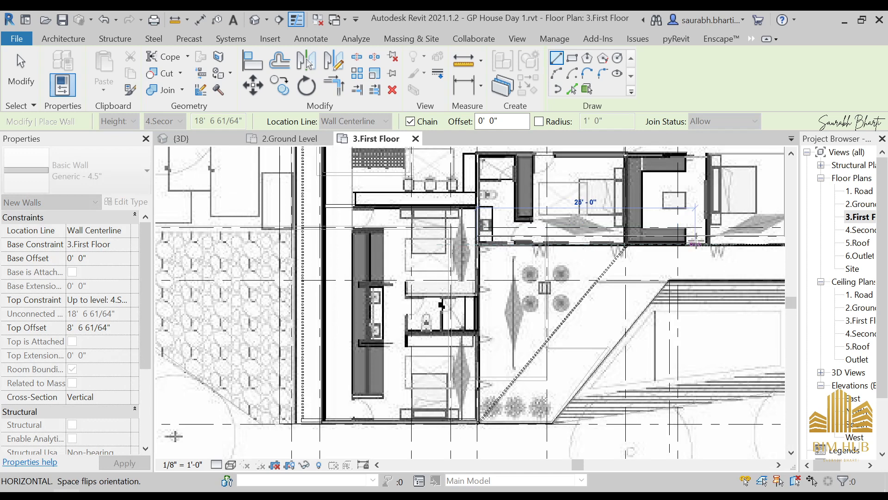
scroll(701, 244, "up", 3)
scroll(525, 246, "up", 2)
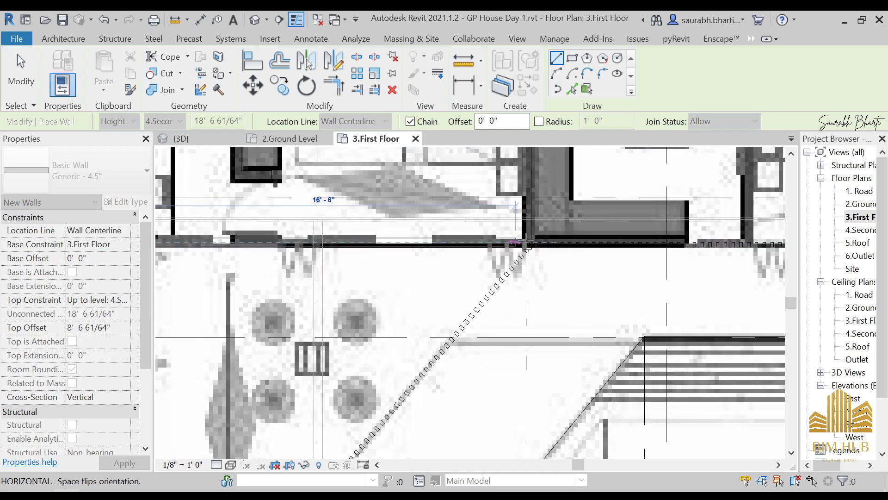
key("Escape")
key("Escape")
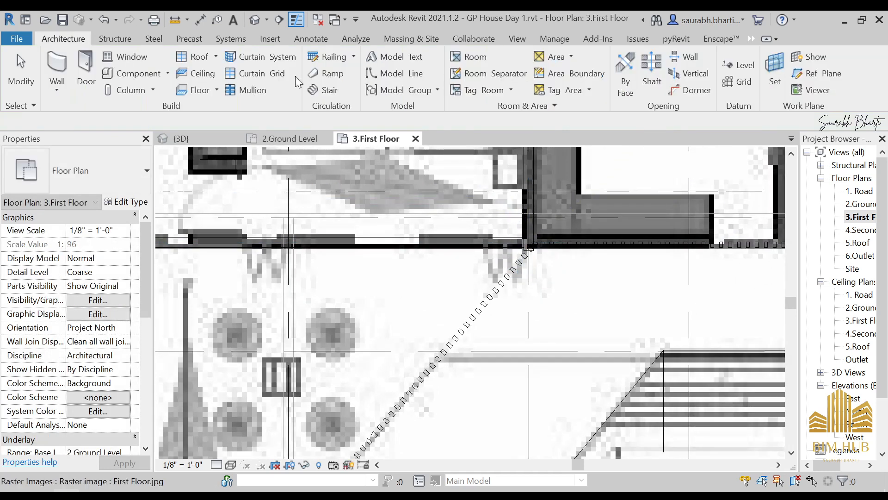
- Inspect the rear upper floor in 3D and compare its slatted walls with the balcony area in the Back.jpg photo
left_click(255, 20)
scroll(456, 278, "down", 3)
scroll(482, 313, "up", 6)
scroll(369, 273, "down", 6)
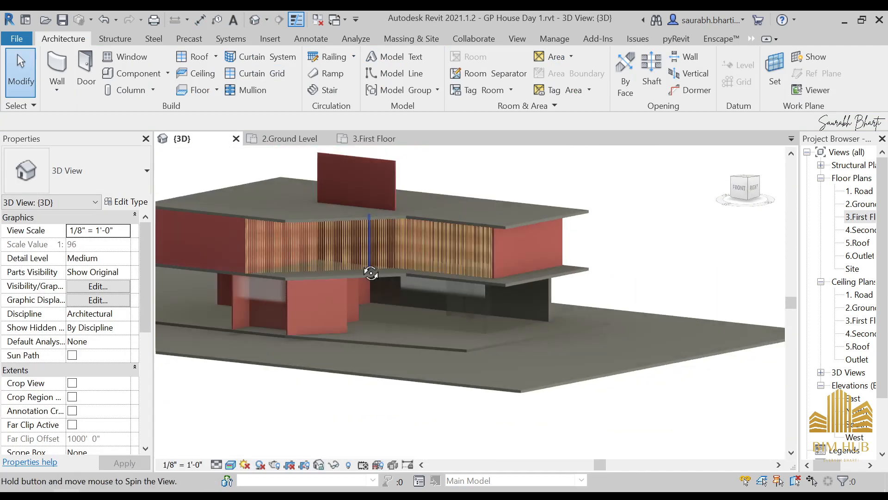
middle_click_drag(371, 273, 351, 278, "shift")
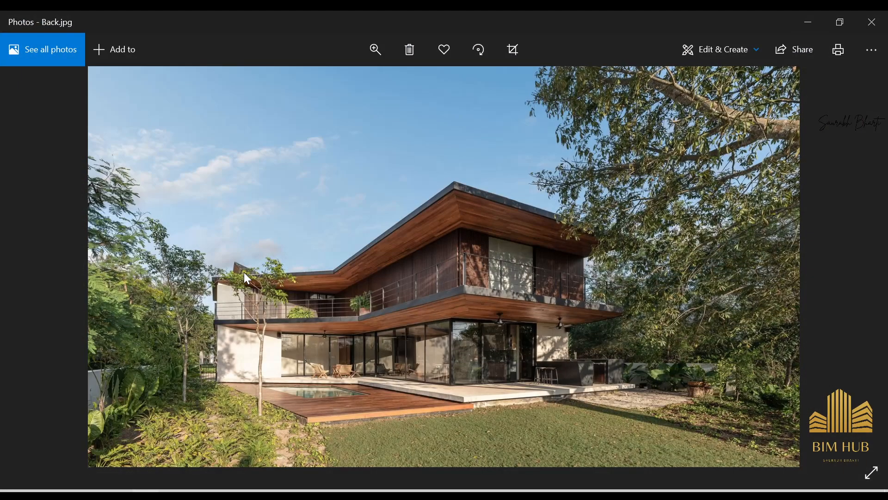
scroll(271, 280, "up", 3)
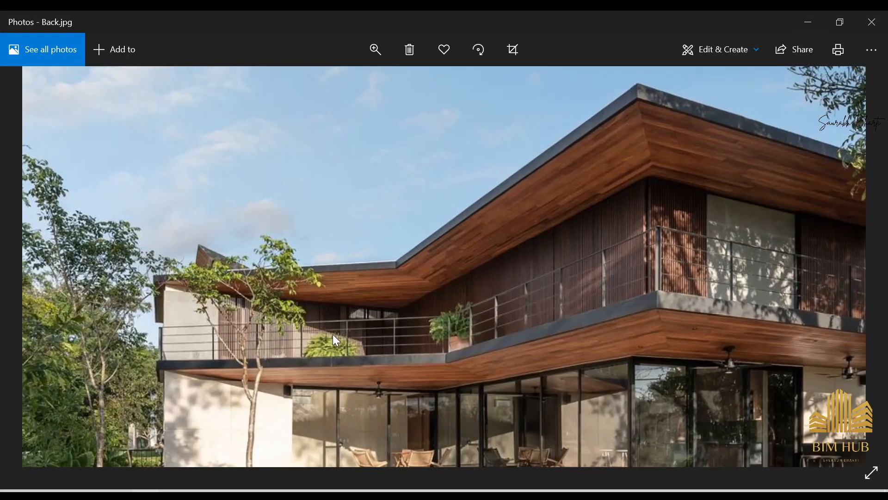
scroll(332, 335, "up", 2)
scroll(265, 229, "down", 2)
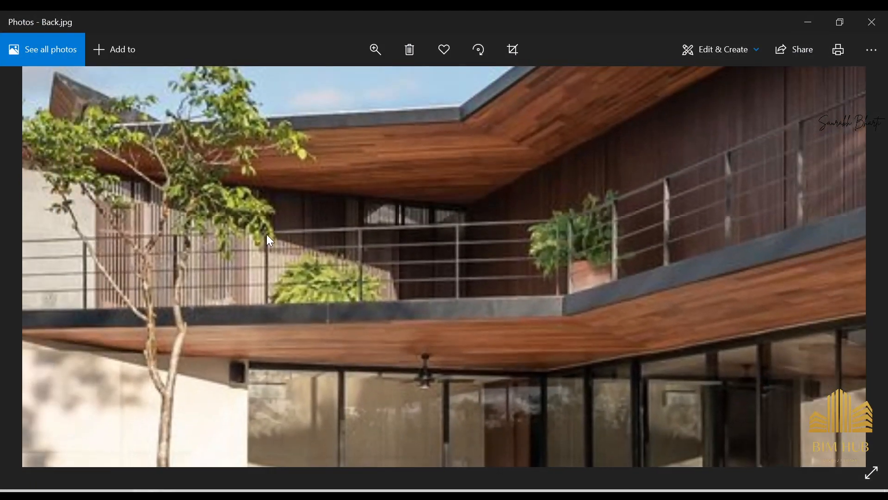
scroll(484, 249, "up", 1)
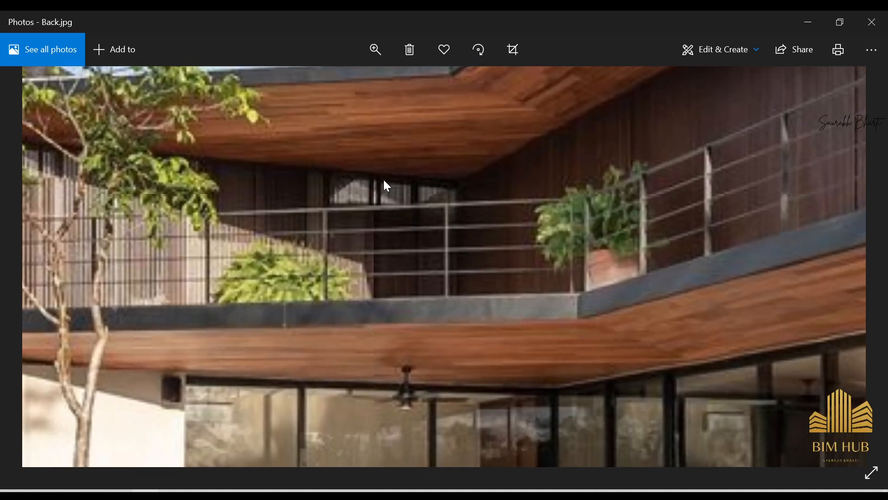
scroll(424, 192, "down", 1)
left_click(808, 22)
scroll(384, 249, "up", 3)
middle_click_drag(384, 249, 373, 307, "shift")
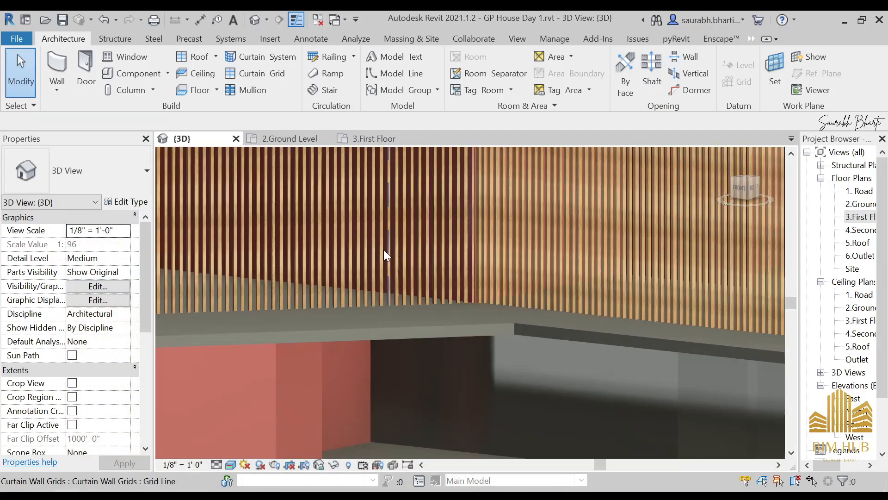
- Set the top constraint of the Generic - 4.5" wall projecting above the roof to level 3.First Floor
left_click(379, 305)
key("Escape")
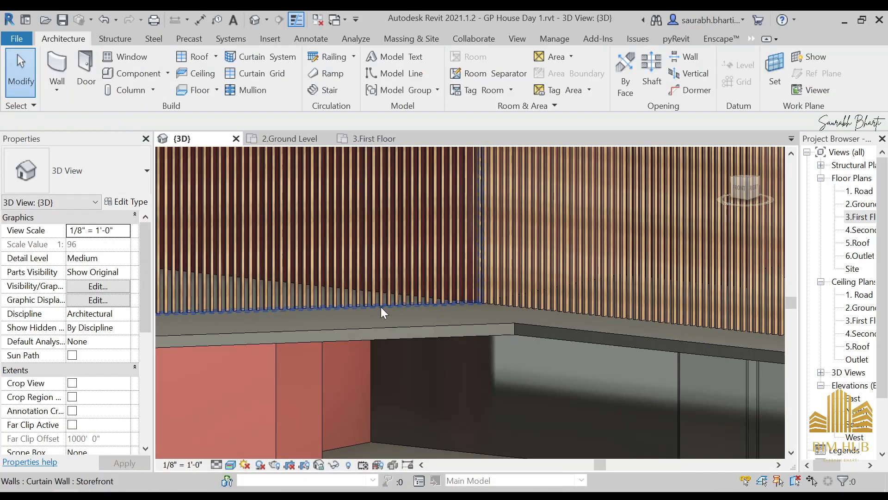
left_click(391, 307)
scroll(391, 301, "down", 4)
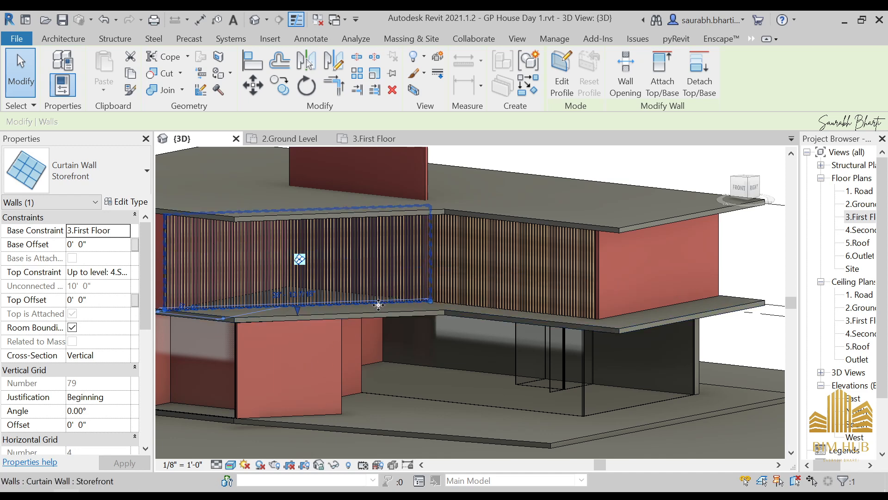
scroll(350, 300, "down", 4)
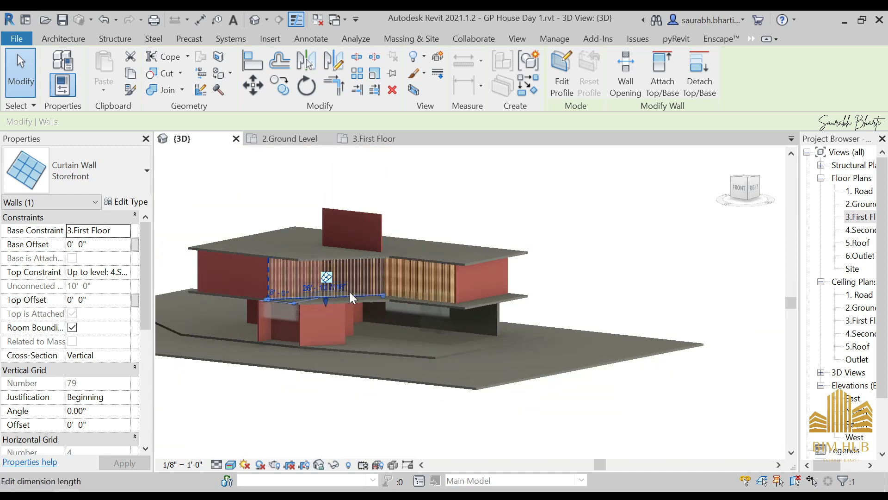
left_click(368, 213)
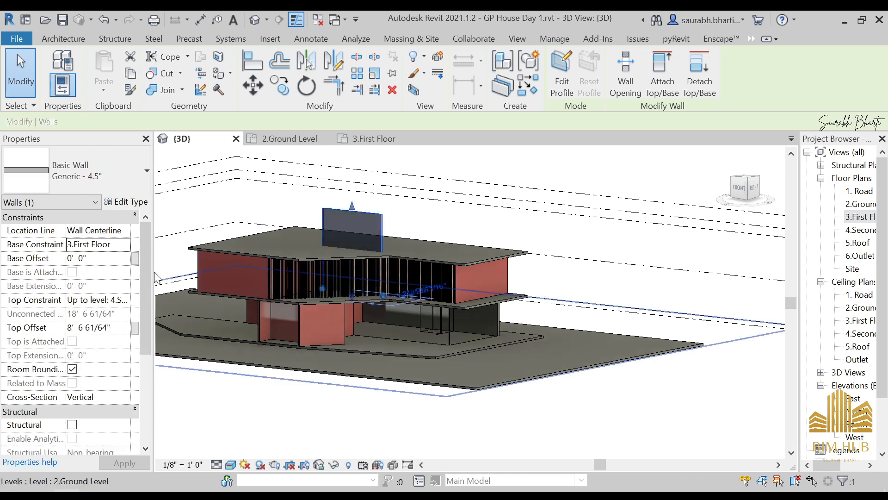
left_click(125, 245)
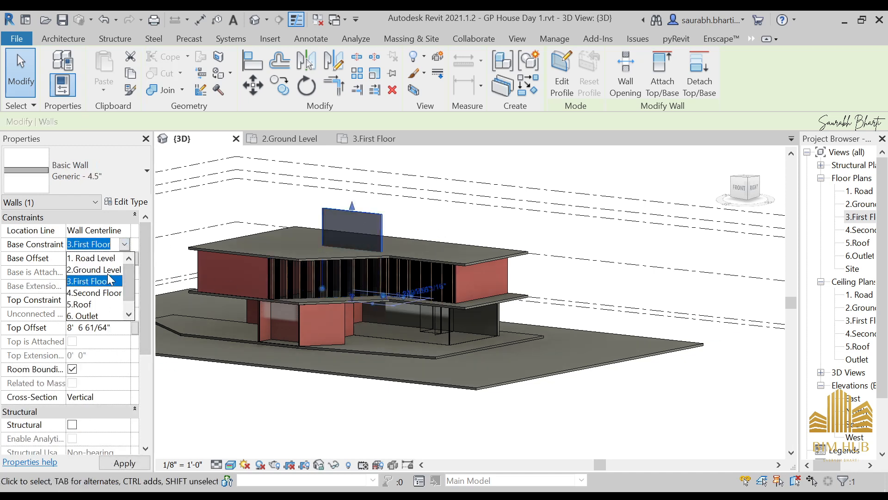
left_click(110, 283)
left_click(124, 300)
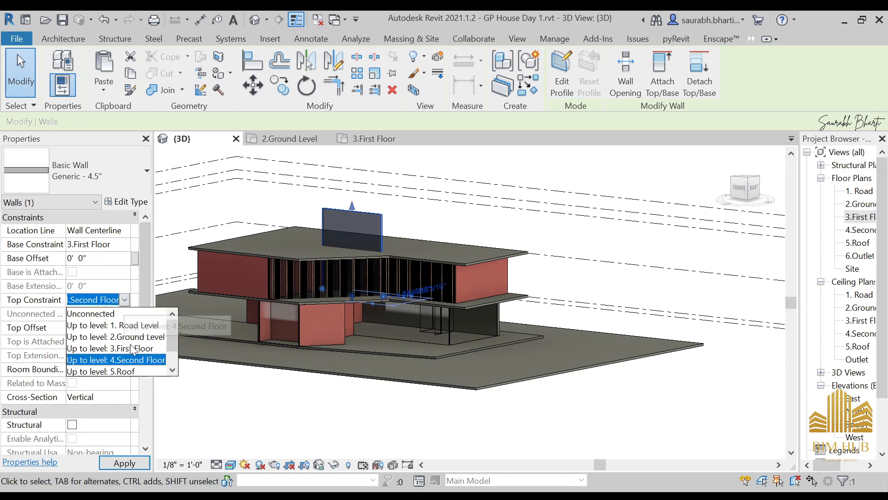
left_click(132, 348)
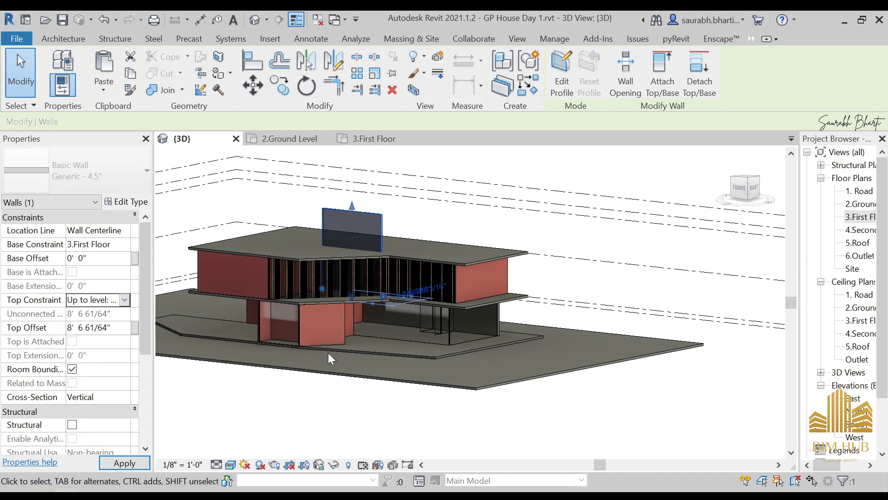
left_click(355, 388)
- Compare the opposite side of the house in 3D with the upper floor shown in the Back.jpg photo
middle_click_drag(354, 388, 444, 394, "shift")
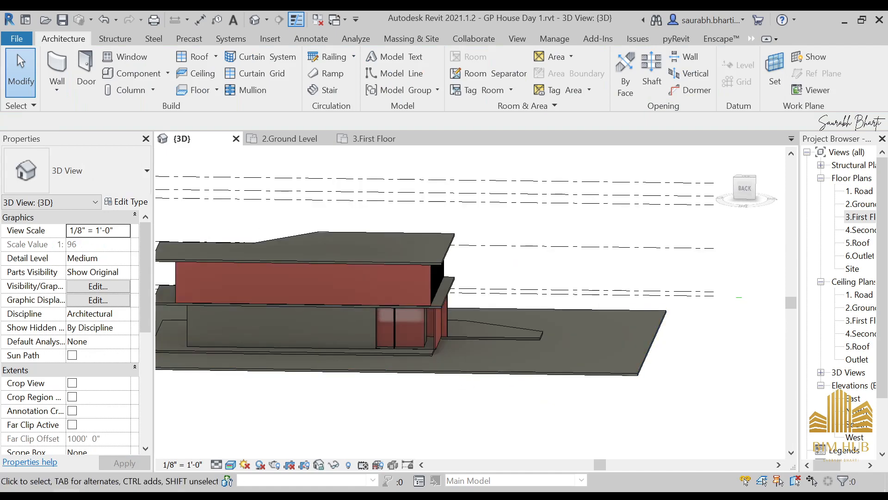
key("alt+Tab")
scroll(542, 257, "up", 3, "ctrl")
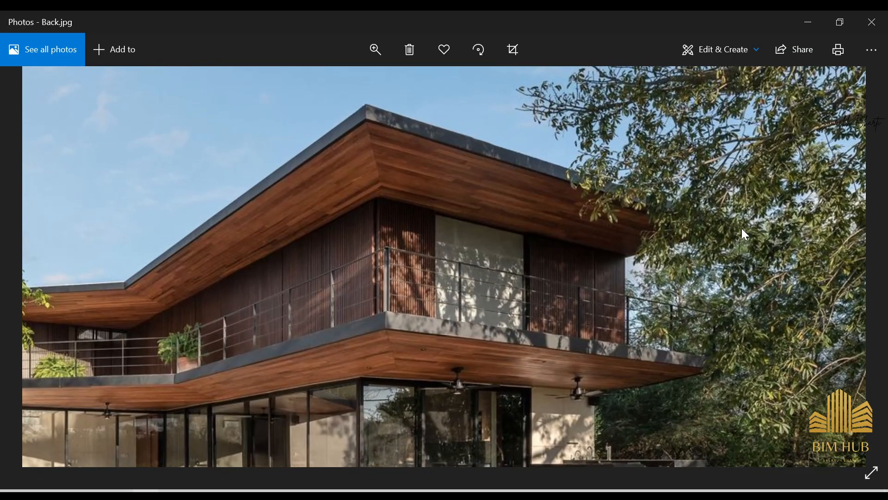
left_click(811, 25)
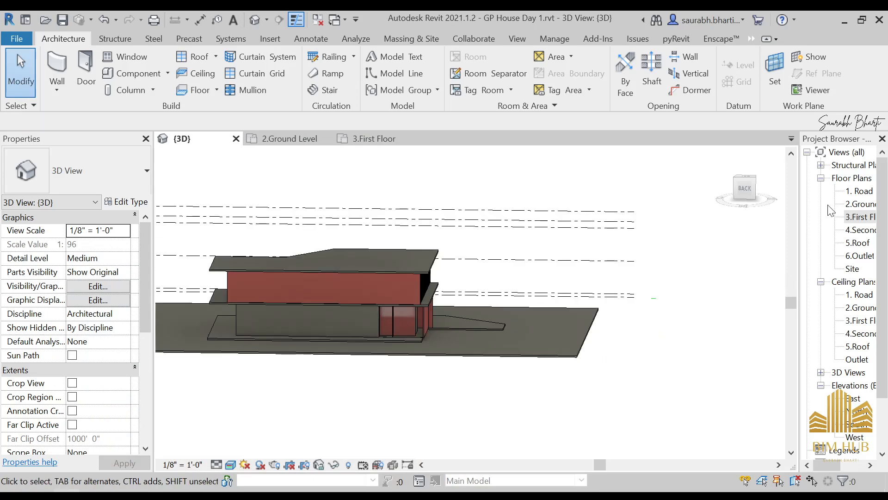
double_click(860, 217)
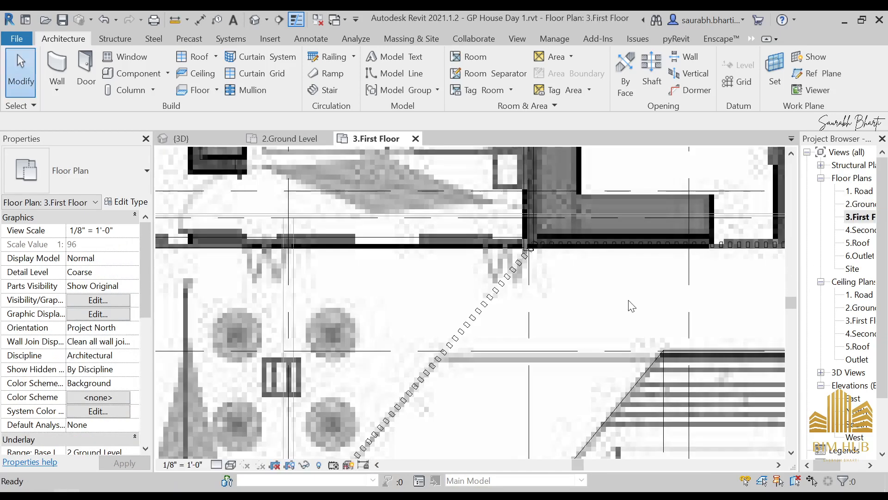
middle_click_drag(496, 301, 272, 341)
scroll(463, 274, "up", 4)
key("w")
key("a")
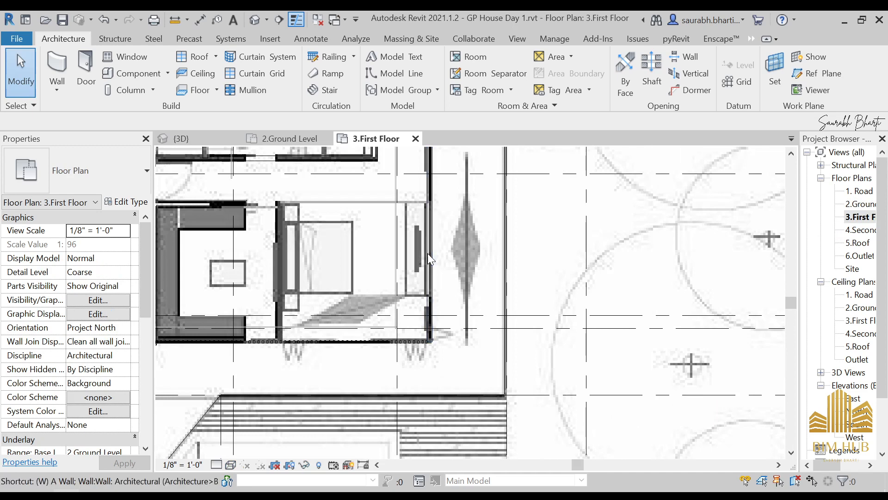
scroll(429, 338, "up", 3)
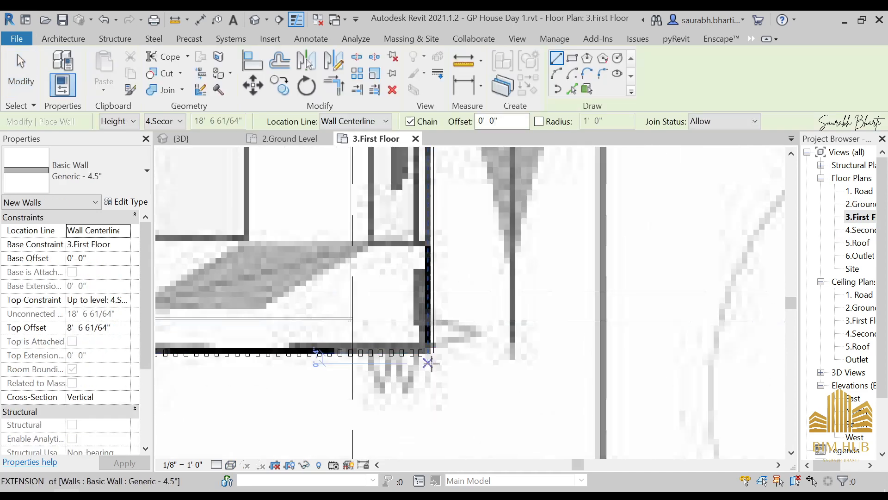
left_click(429, 352)
middle_click_drag(440, 283, 407, 440)
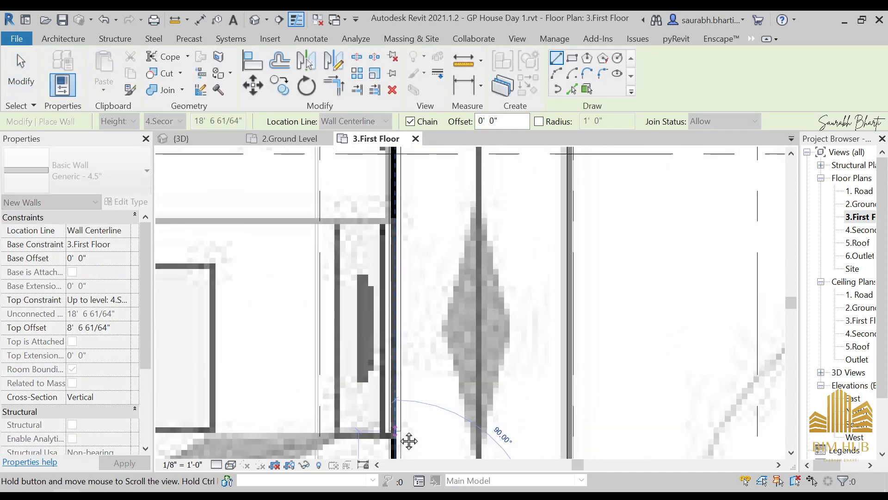
key("Escape")
key("Escape")
- Inspect the solid end wall of the upper floor beside the slatted curtain wall in 3D
left_click(255, 20)
scroll(384, 181, "down", 3)
mouse_move(412, 285)
middle_mouse_down("shift")
mouse_move(351, 246)
mouse_move(492, 307)
mouse_move(420, 266)
mouse_move(392, 307)
mouse_move(331, 275)
middle_mouse_up("shift")
scroll(420, 266, "up", 4)
left_click(385, 262)
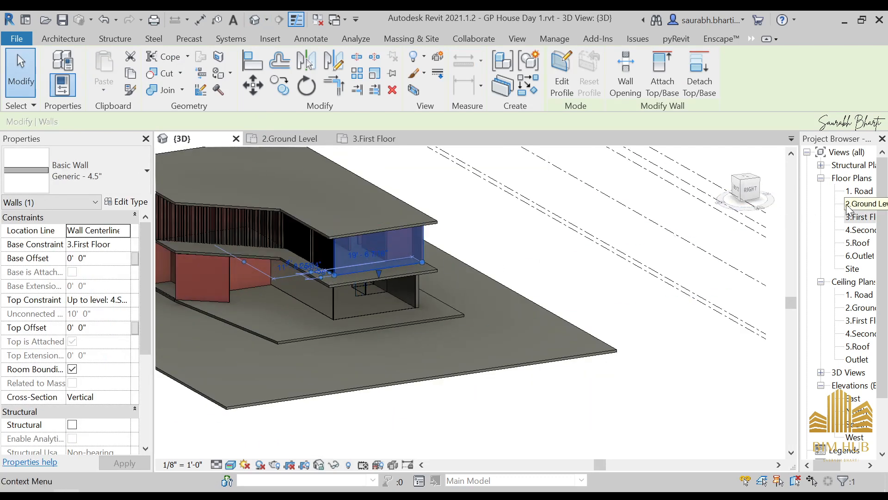
- Open the 3.First Floor plan and start a new wall with the Storefront curtain wall type
double_click(863, 216)
scroll(400, 280, "down", 5)
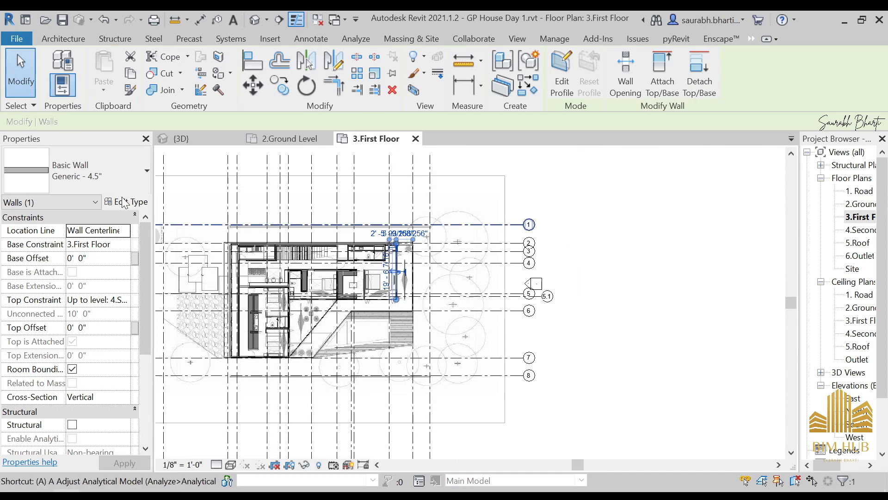
left_click(64, 38)
left_click(58, 65)
left_click(100, 181)
scroll(90, 293, "down", 3)
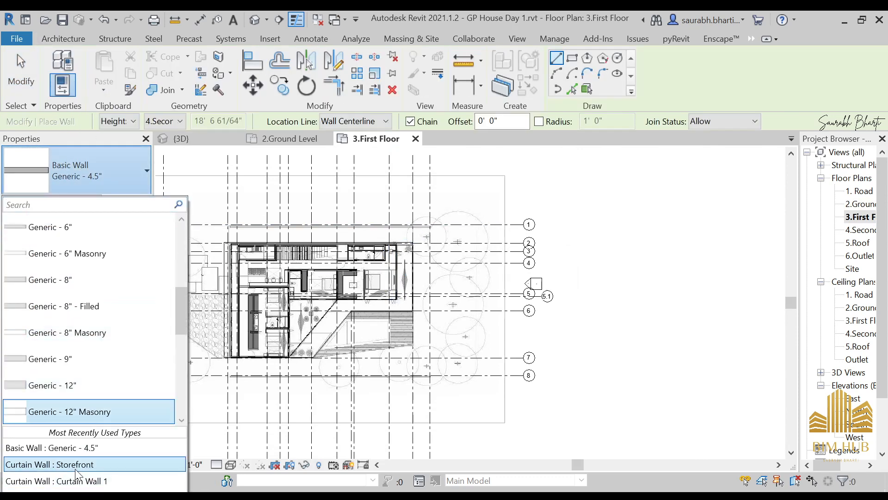
- Choose the Curtain Wall: Storefront type and try to draw a wall along the first floor's outer east slab edge, starting at grid 6
left_click(78, 472)
scroll(410, 355, "up", 5)
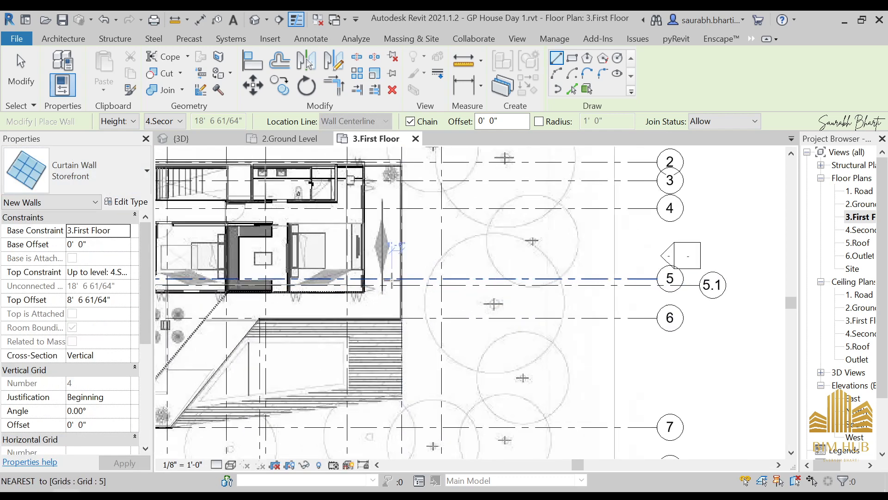
left_click(410, 356)
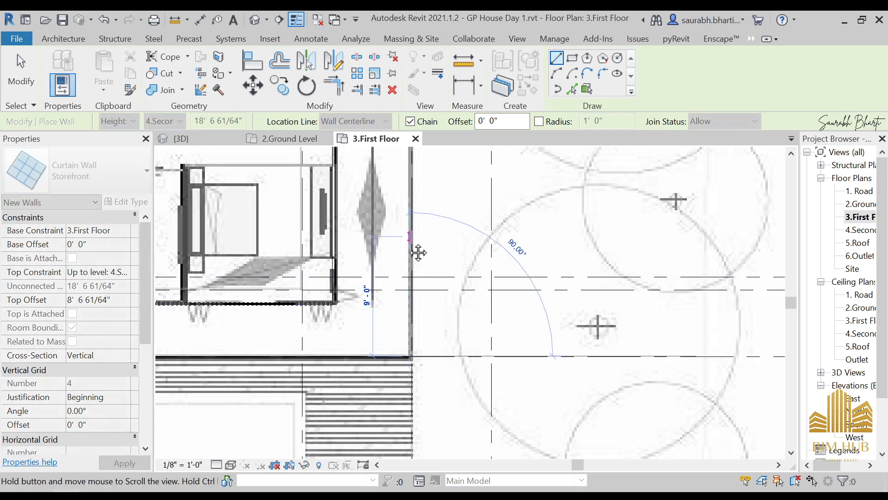
middle_click_drag(410, 237, 386, 355)
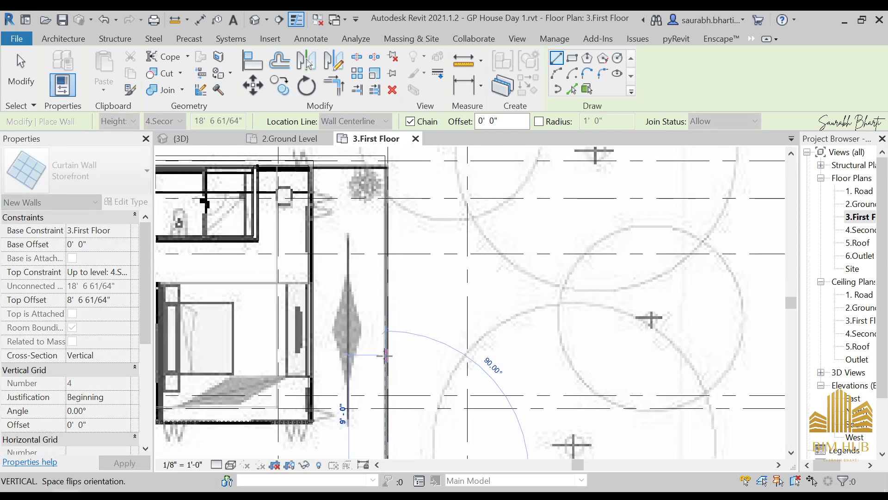
left_click(385, 162)
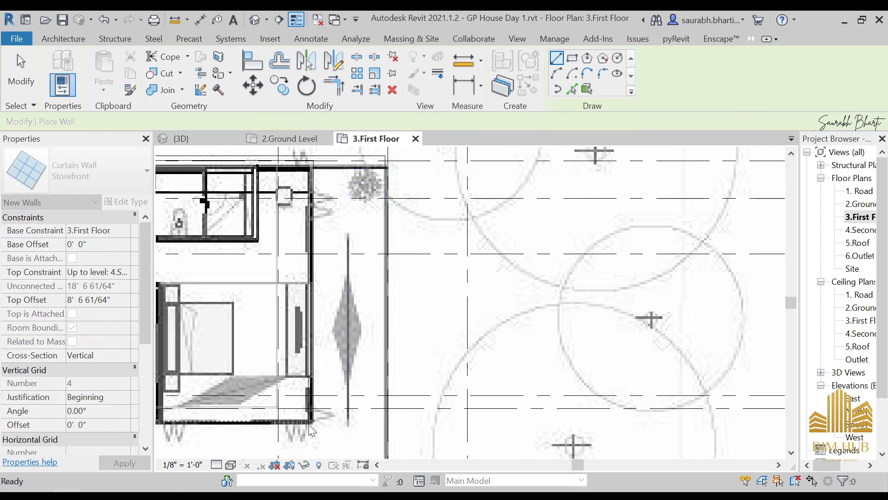
- Draw two separate Storefront curtain walls along the bedroom block's east wall, the first about 5'-5" long from its south corner, the second reaching the north corner
scroll(312, 421, "up", 3)
left_click(315, 428)
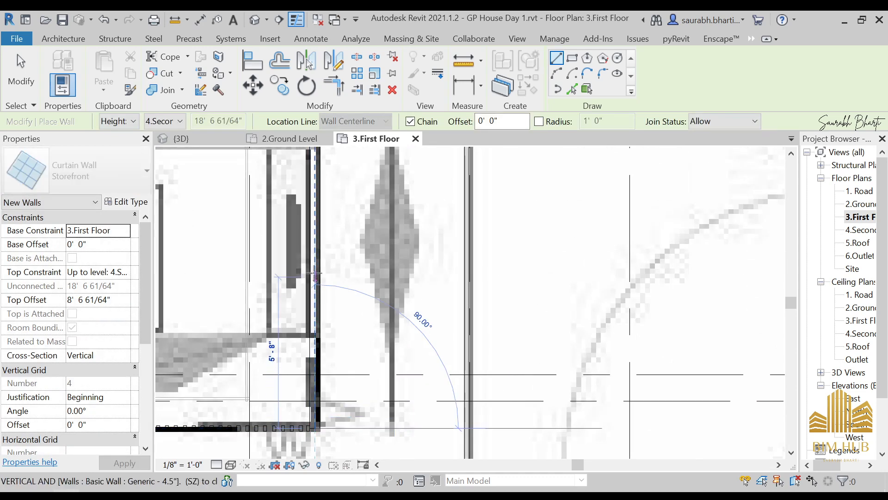
scroll(318, 243, "down", 1)
middle_click_drag(319, 267, 321, 314)
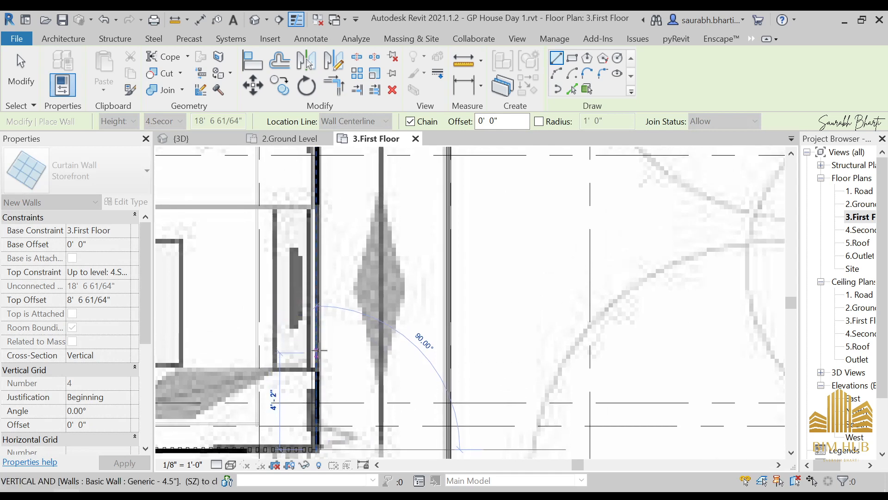
left_click(317, 324)
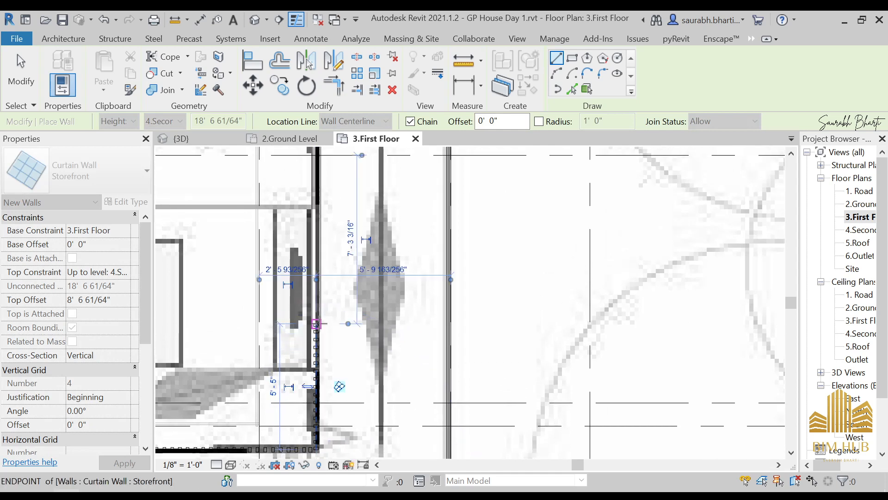
left_click(316, 248)
middle_click_drag(318, 200, 307, 283)
scroll(308, 236, "down", 5)
middle_click_drag(319, 246, 329, 291)
left_click(317, 202)
key("Escape")
key("Escape")
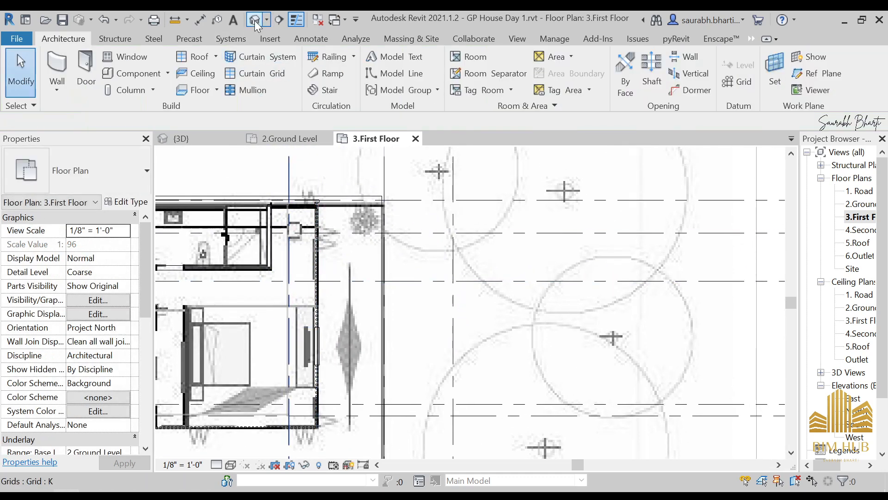
- Open the 3D view and examine the new slatted curtain walls from the right side of the house
left_click(254, 21)
scroll(327, 227, "down", 3)
middle_click_drag(366, 260, 337, 269, "shift")
scroll(370, 195, "up", 3)
left_click(363, 200)
key("Escape")
middle_click_drag(391, 228, 668, 191)
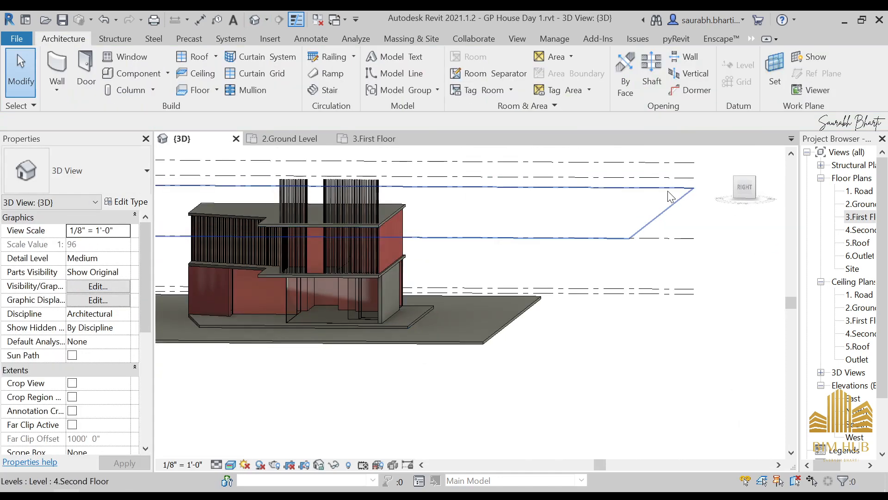
left_click(745, 187)
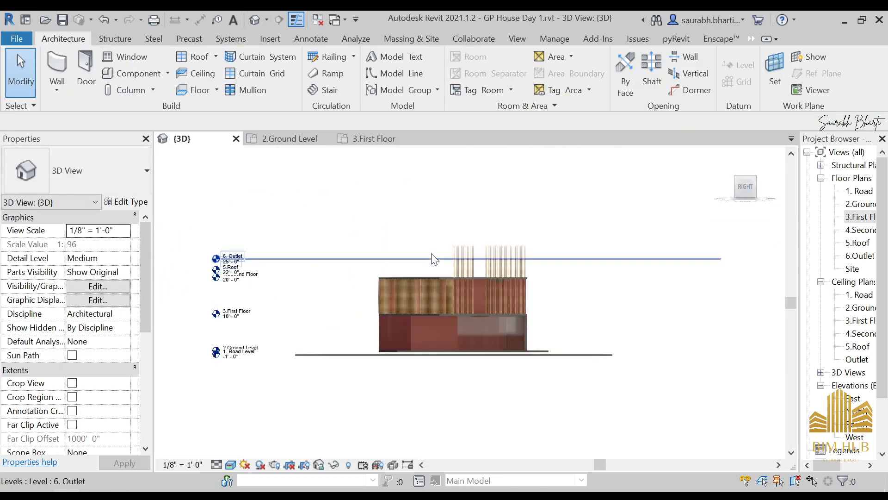
- Set the top constraint of both new Storefront curtain walls to Up to level: 3.First Floor
scroll(628, 227, "up", 3)
left_click(632, 239)
left_click(522, 244, "ctrl")
left_click(124, 272)
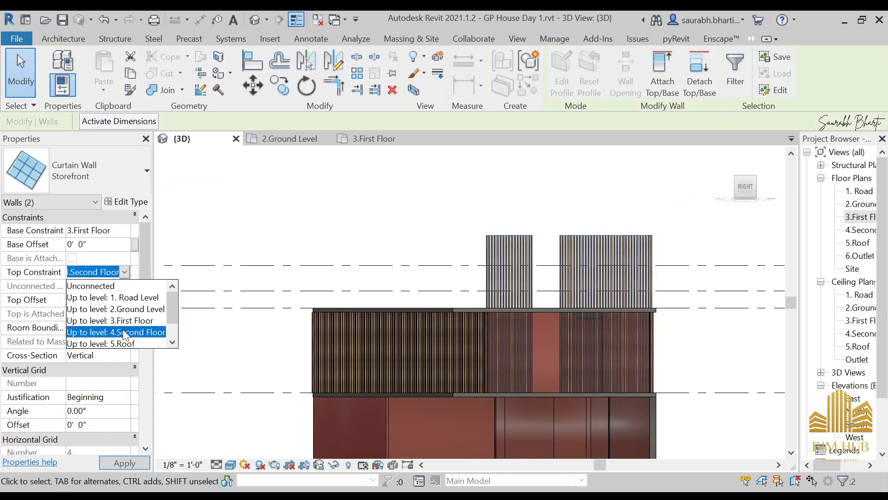
left_click(123, 324)
left_click(432, 230)
- Raise the tops of both east-side curtain walls to the underside of the roof slab, giving a top offset of 9' 6"
middle_click_drag(432, 230, 517, 271, "shift")
scroll(536, 318, "up", 3)
left_click(529, 291)
key("Escape")
scroll(517, 290, "up", 3)
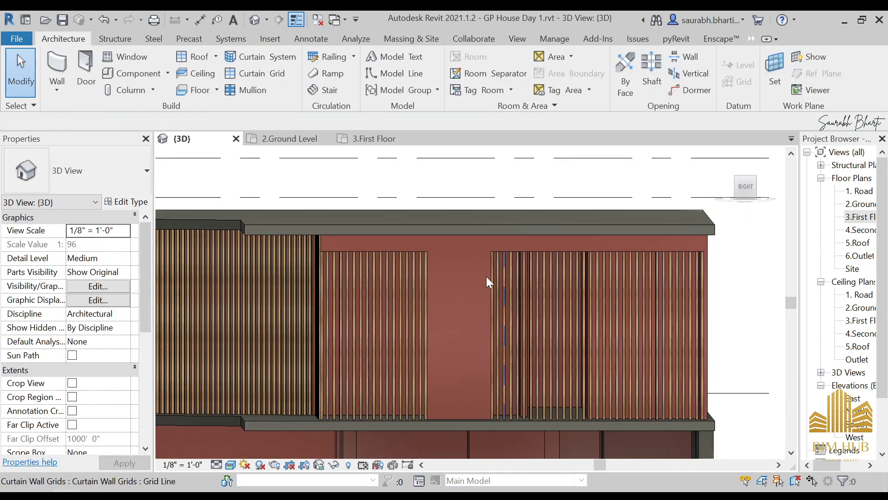
left_click(746, 186)
scroll(472, 321, "up", 4)
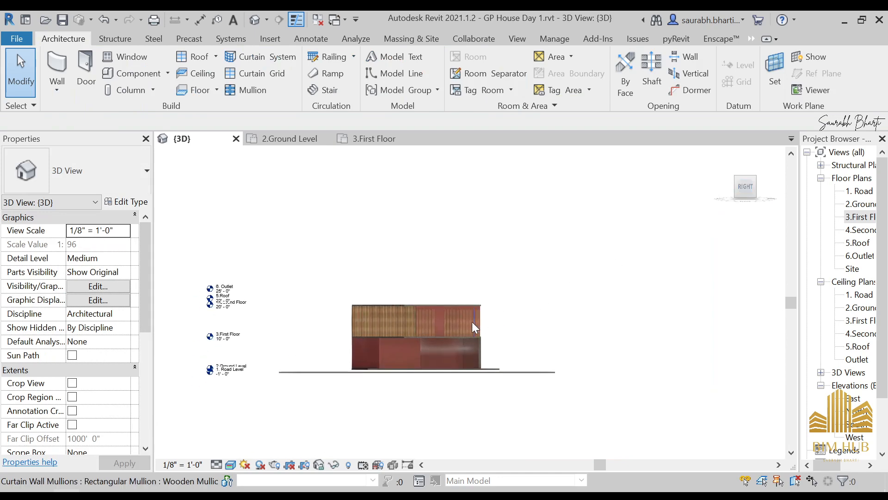
scroll(503, 280, "up", 3)
left_click(422, 230)
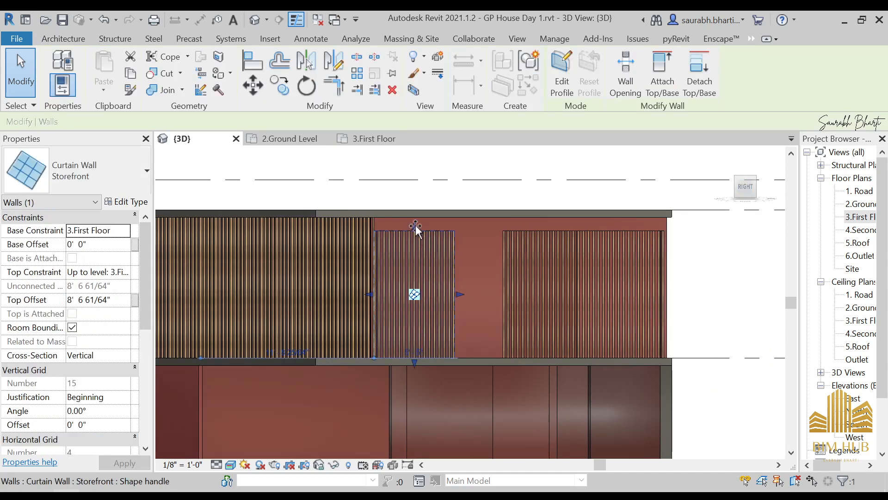
left_click(581, 227)
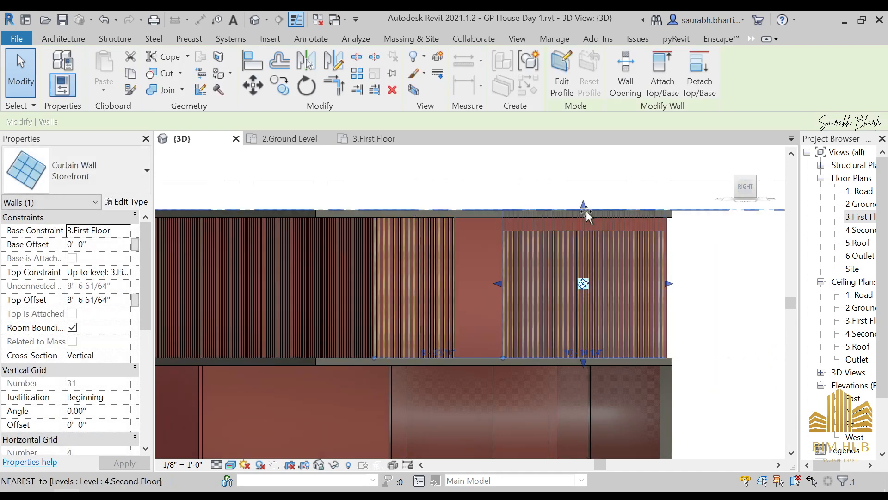
left_click_drag(579, 221, 584, 222)
- Adjust the facing ends of the two slatted curtain walls to leave a wide opening between them, following the reference photo Back.jpg
left_click(452, 258)
left_click_drag(463, 287, 483, 284)
left_click(511, 273)
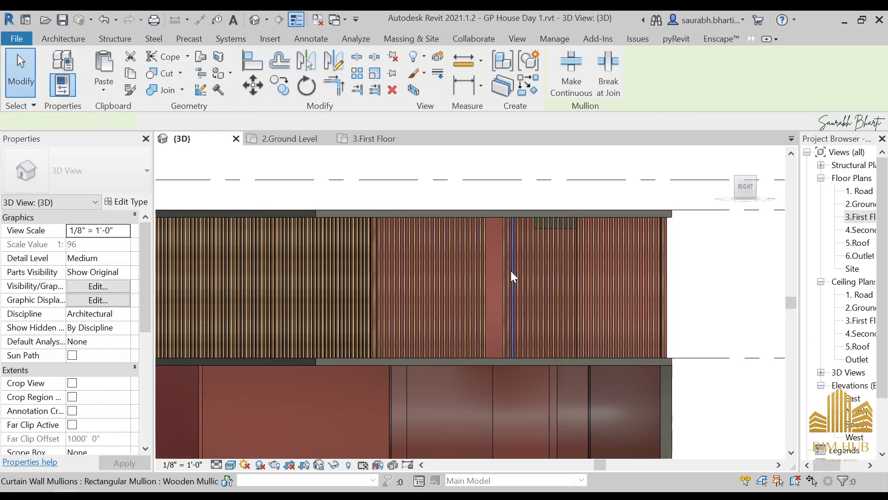
left_click(504, 288)
left_click_drag(526, 287, 558, 285)
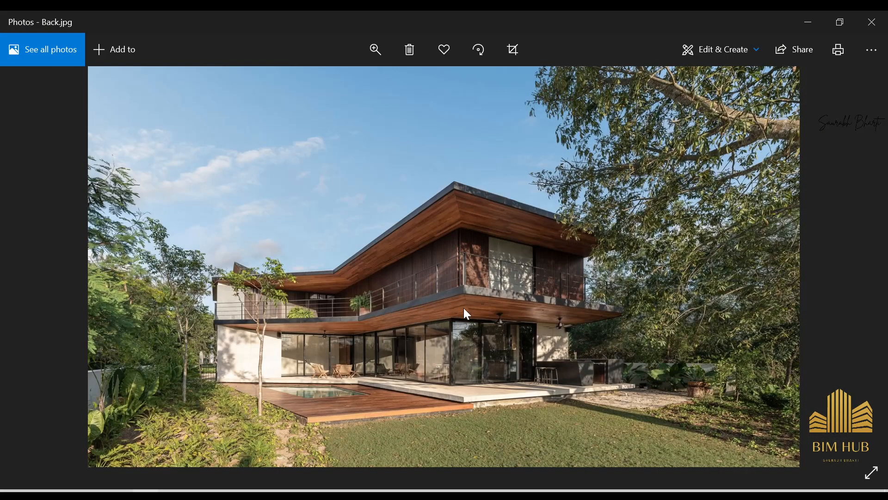
scroll(464, 307, "up", 3)
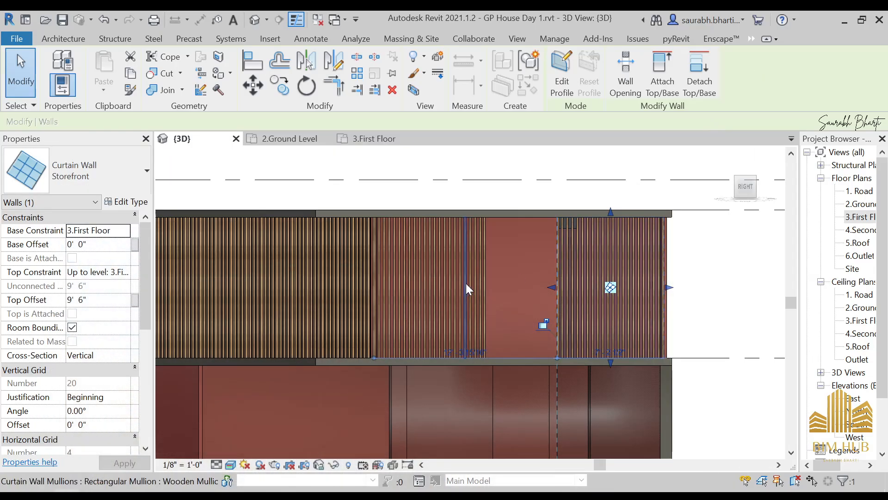
left_click_drag(473, 290, 449, 284)
- Compare the slatted panels and the opening between them with the upper-floor balcony in the reference photo Back.jpg
middle_click_drag(491, 307, 499, 331, "shift")
scroll(499, 330, "up", 3)
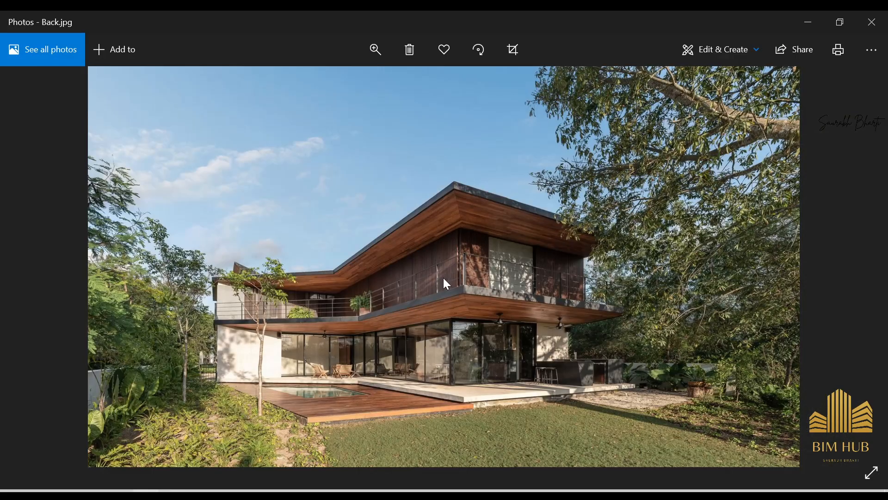
scroll(514, 270, "up", 2)
scroll(514, 272, "up", 2)
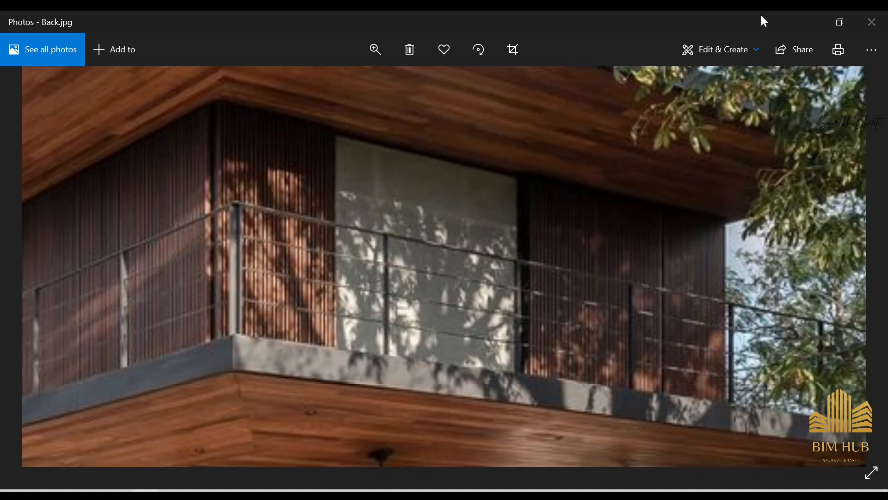
left_click(808, 22)
key("Escape")
- Edit the profile of the Generic - 4.5" wall behind the slats, drawing a full-height vertical line at the left curtain wall's inner edge
left_click(486, 323)
left_click(754, 194)
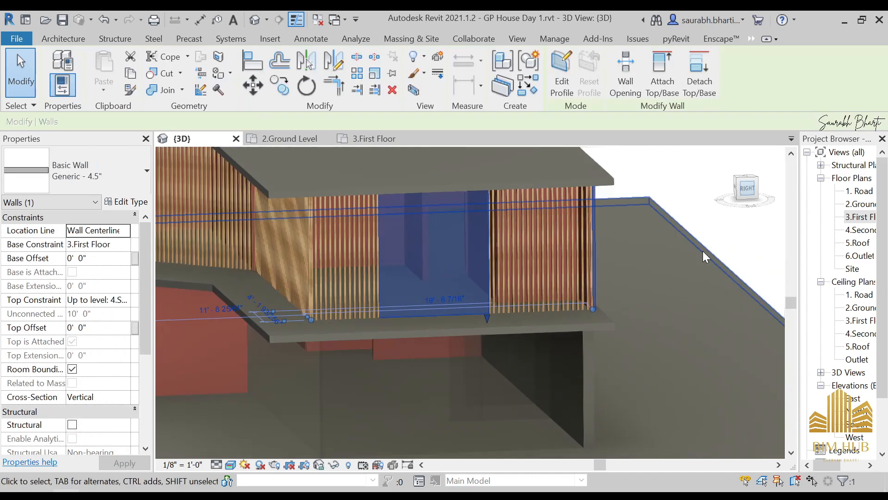
left_click(562, 74)
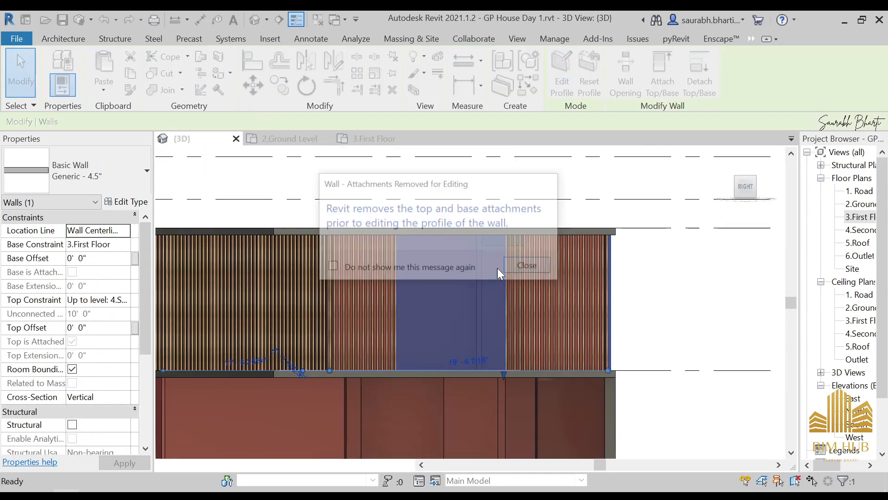
left_click(510, 268)
left_click(592, 62)
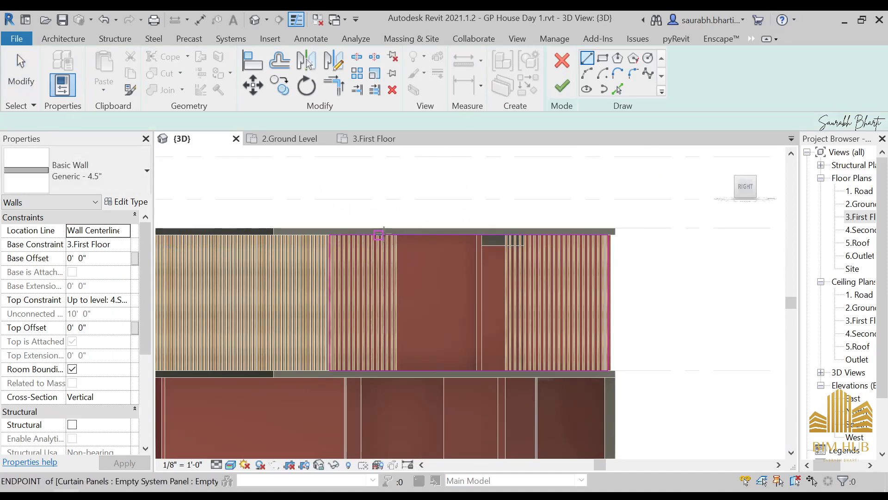
left_click(396, 235)
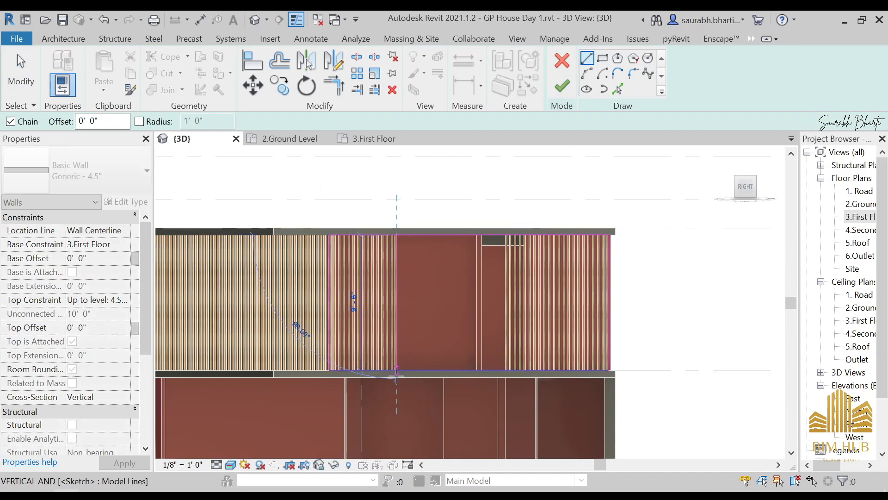
left_click(397, 373)
left_click(506, 235)
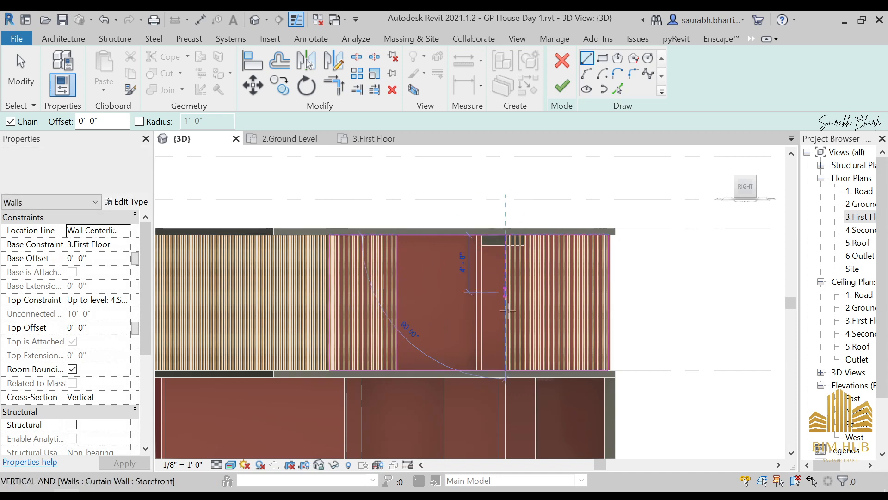
left_click(507, 371)
key("Escape")
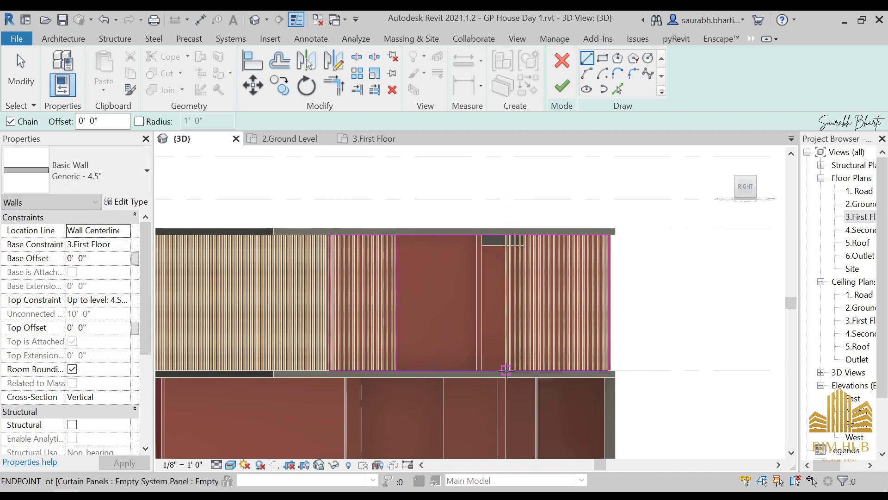
- Draw a full-height vertical profile line at the right curtain wall's inner edge, from the wall's base to its top
scroll(504, 359, "up", 8)
left_click(514, 426)
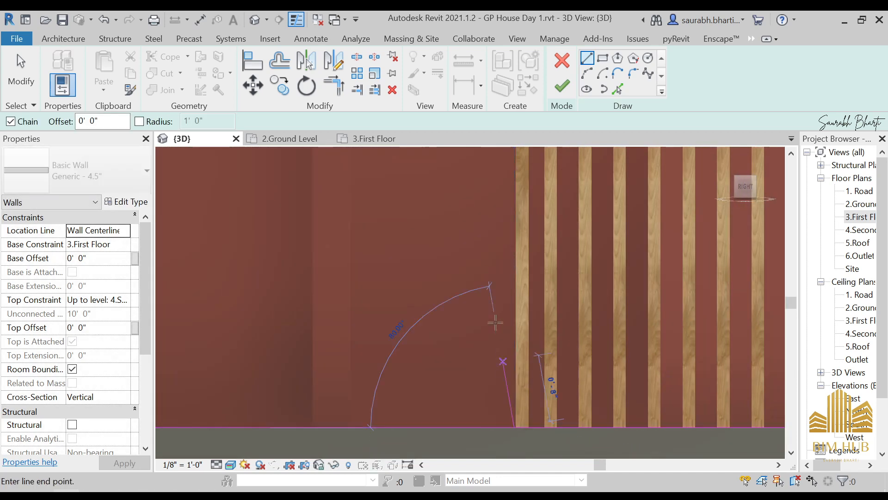
scroll(493, 246, "down", 4)
scroll(451, 411, "down", 5)
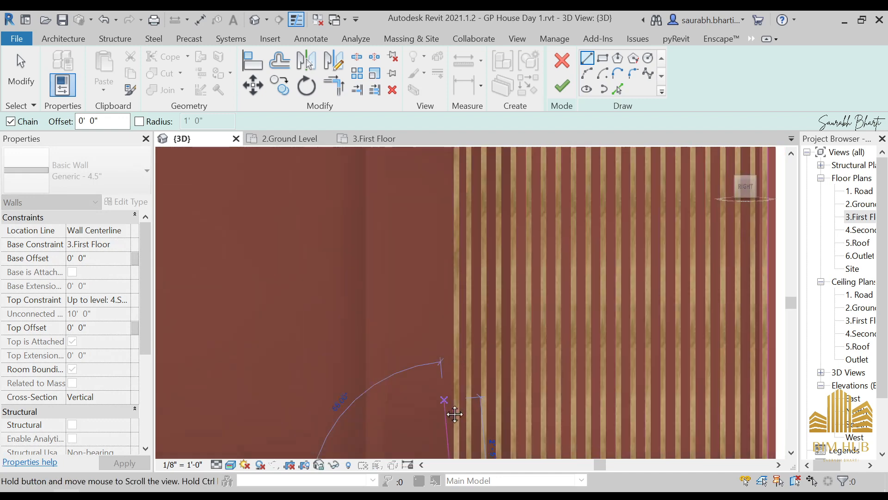
left_click(460, 173)
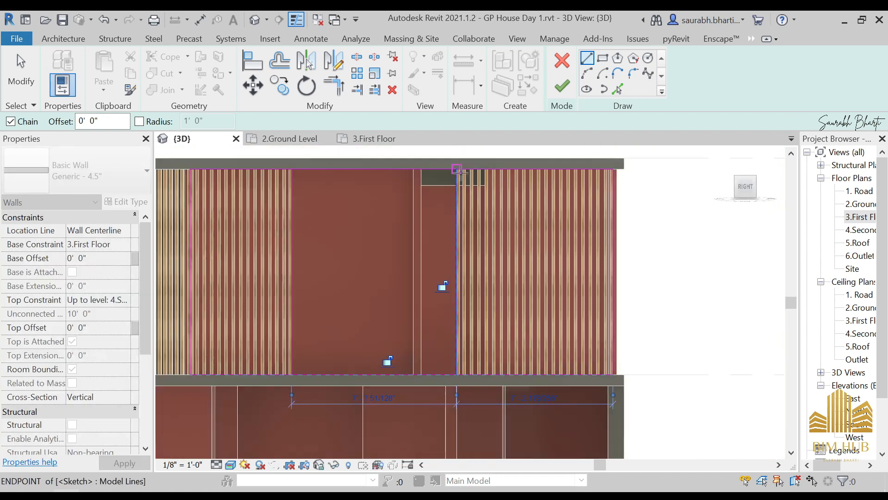
key("Escape")
key("Escape")
key("t")
key("r")
left_click(457, 186)
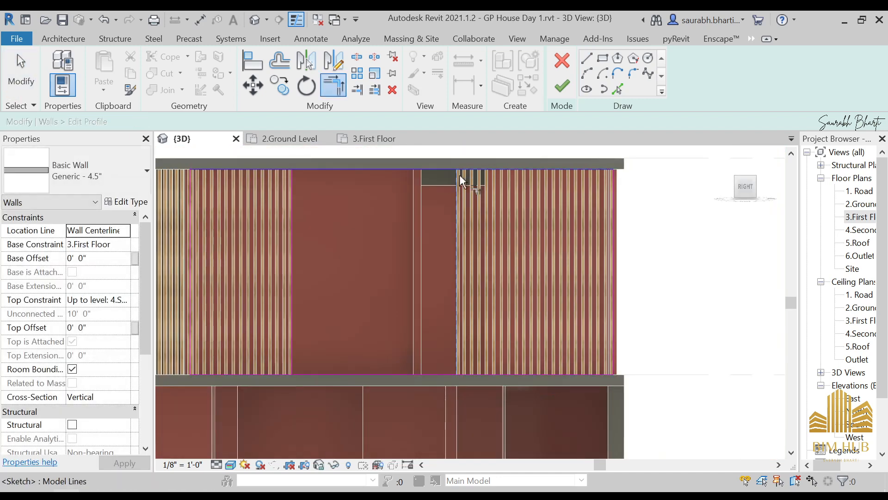
key("Escape")
- Split the wall profile's upper and lower boundary lines within the opening between the two vertical lines
key("s")
key("l")
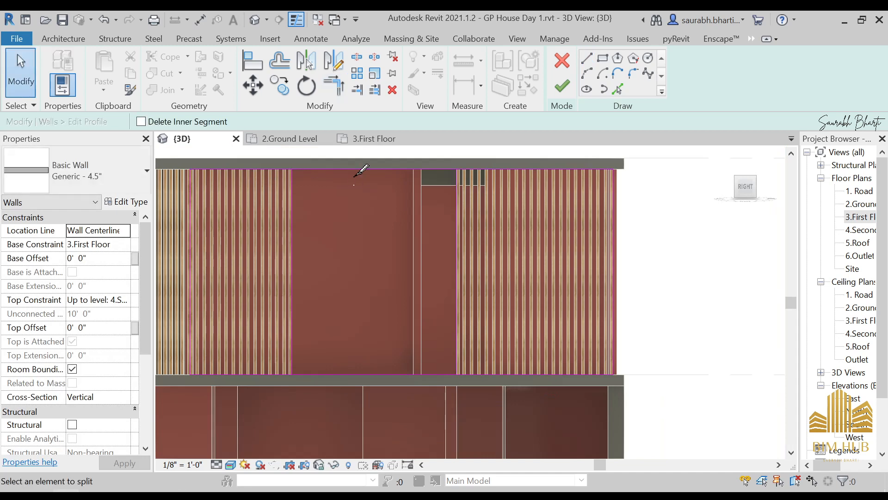
left_click(349, 166)
left_click(348, 374)
key("Escape")
- Trim the wall profile into two closed rectangles behind the slatted panels, and set the visual style to Hidden Line
key("t")
key("r")
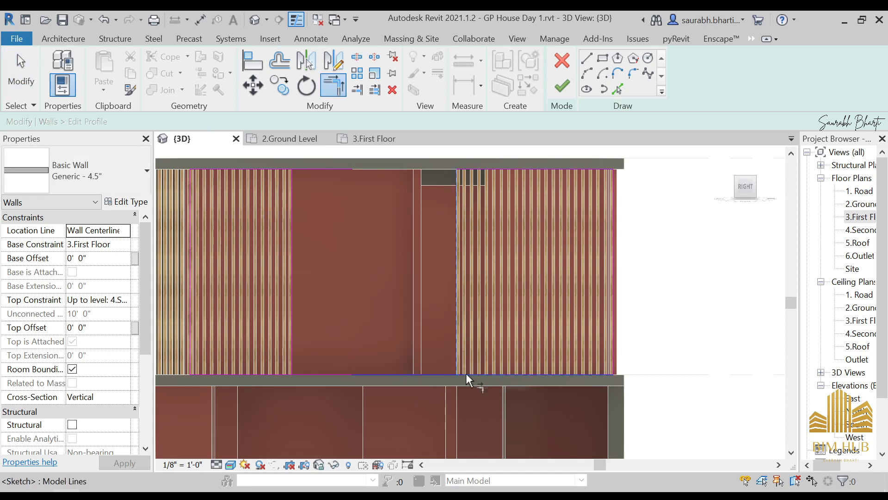
left_click(232, 465)
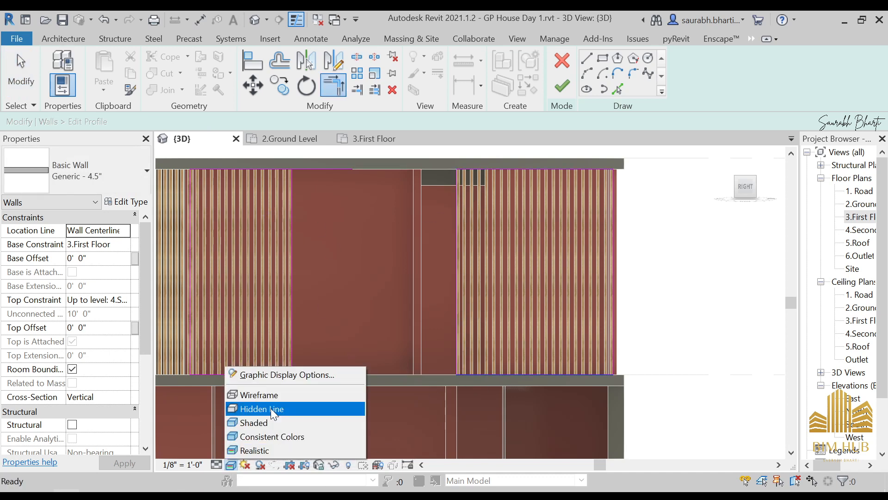
left_click(264, 408)
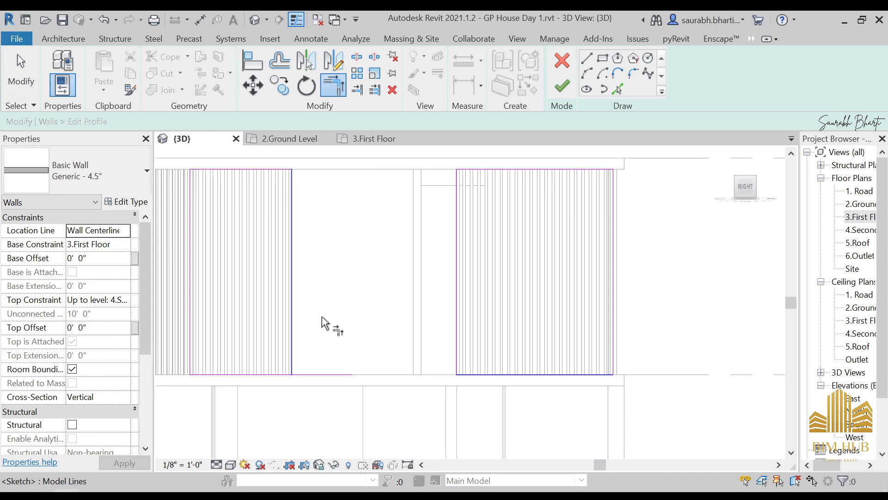
scroll(409, 308, "down", 3)
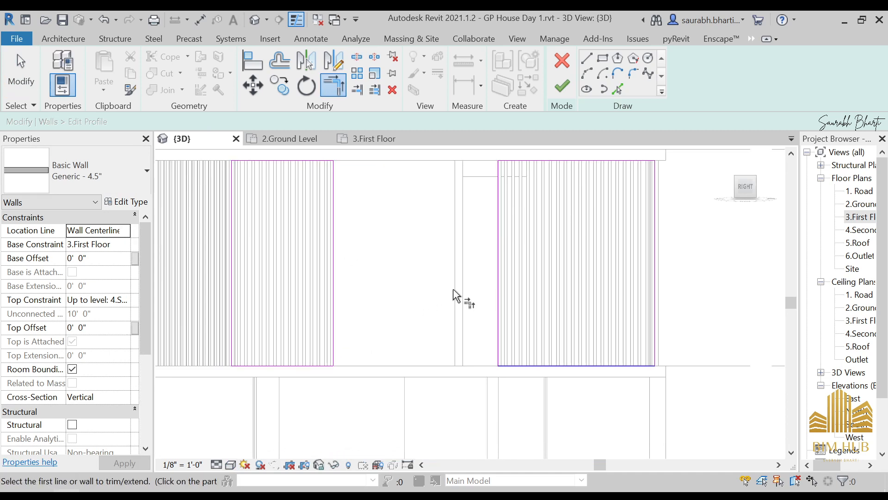
- Finish the wall profile edit and examine the resulting opening between the two slatted panels in 3D
key("Escape")
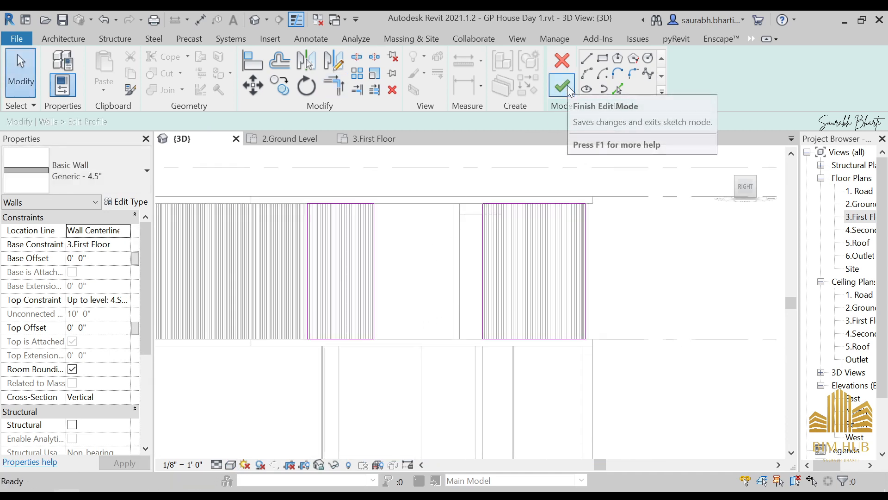
scroll(555, 242, "up", 5)
left_click(573, 86)
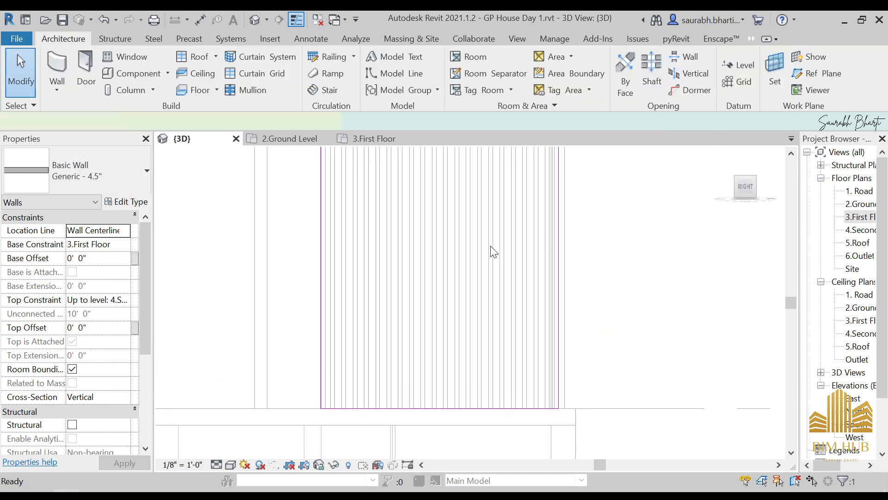
scroll(494, 244, "down", 3)
middle_click_drag(486, 277, 349, 304, "shift")
key("Escape")
middle_click_drag(398, 331, 479, 354, "shift")
- Switch to the reference photo Back.jpg and examine the light infill panel between the slatted walls on the first floor
left_click(863, 215)
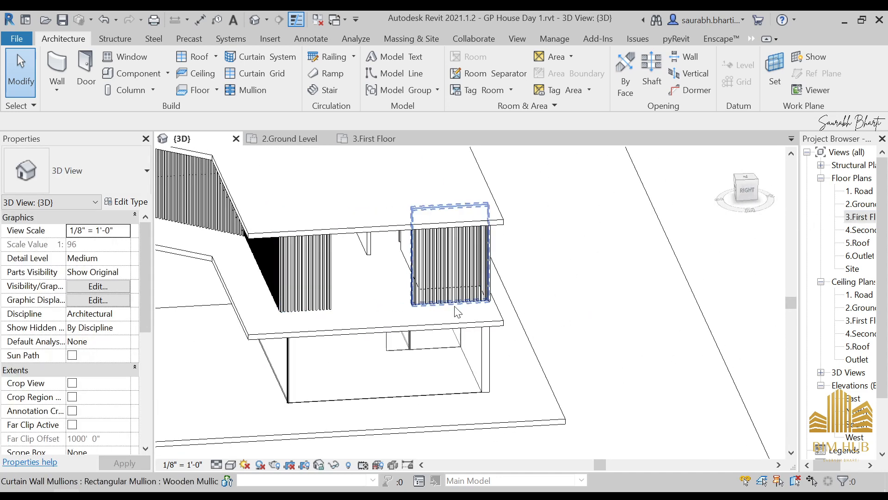
key("alt+Tab")
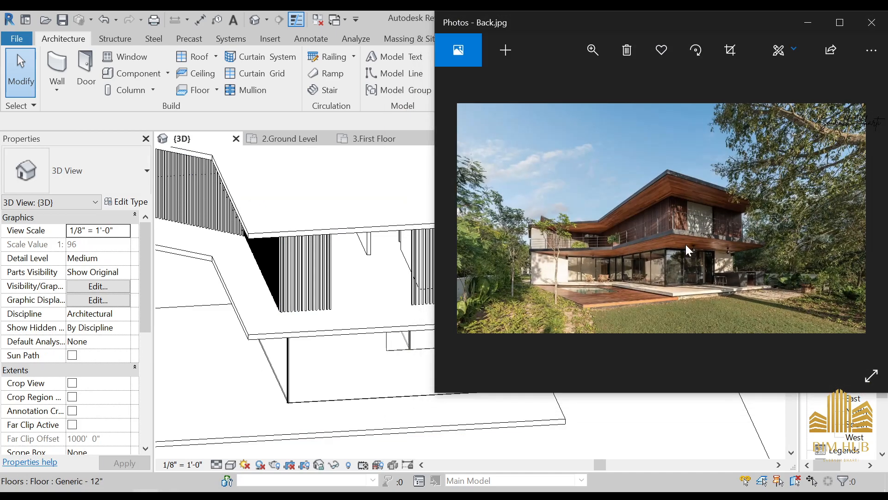
scroll(685, 244, "up", 4)
scroll(730, 200, "up", 4)
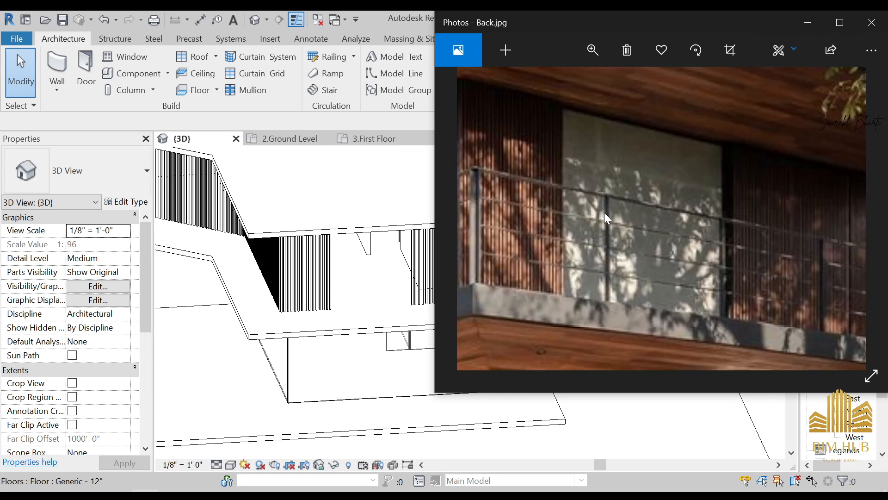
left_click(809, 22)
- In the First Floor plan, draw a Basic Wall Generic - 4.5" along the east facade to fill the opening between the slatted curtain walls
double_click(859, 217)
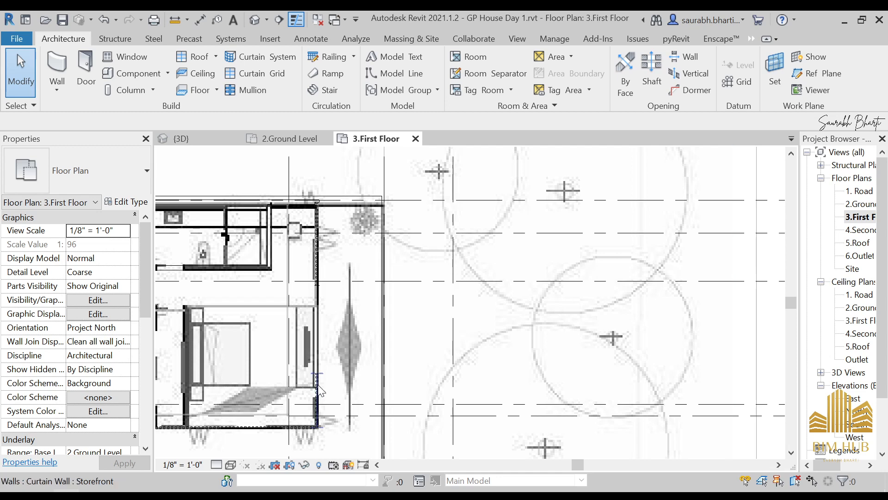
scroll(309, 351, "up", 4)
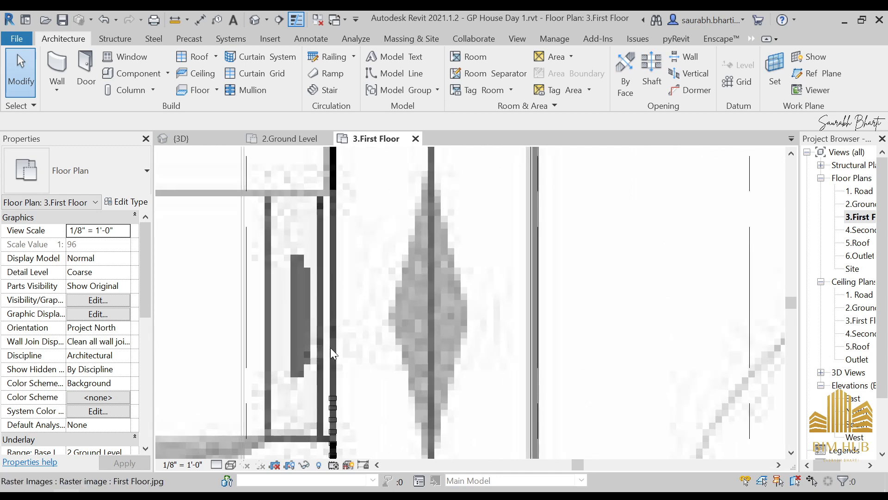
scroll(328, 360, "down", 3)
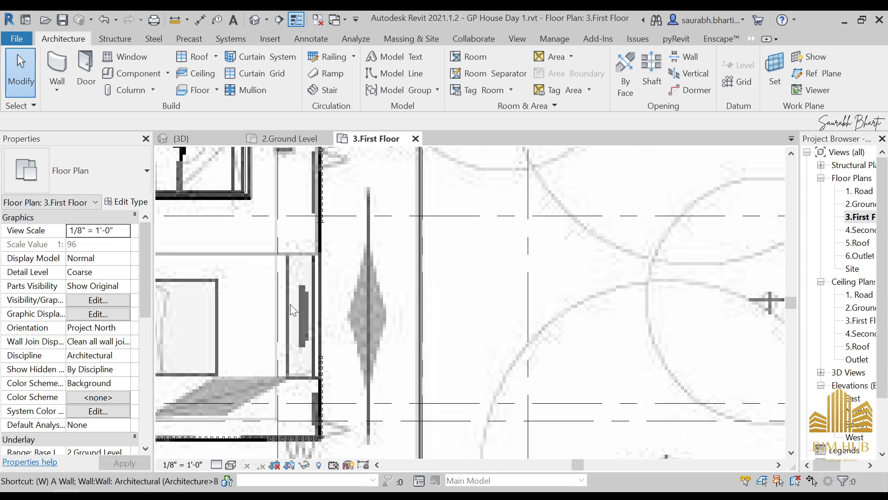
left_click(63, 69)
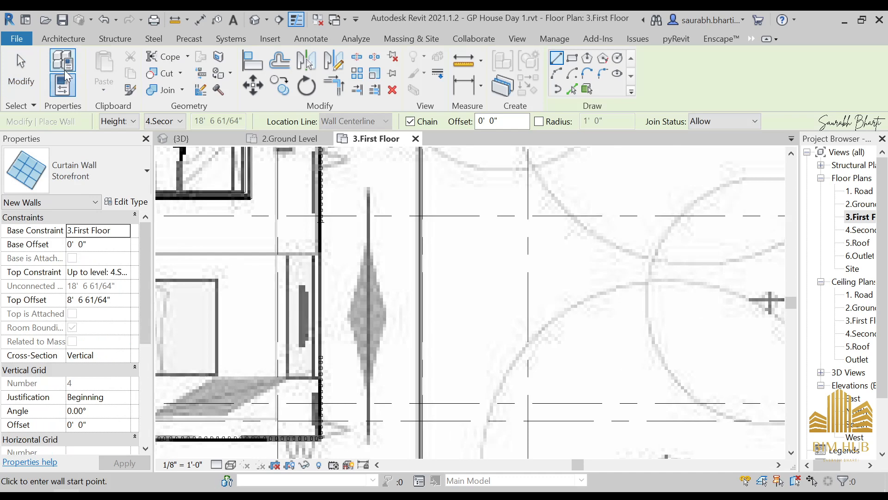
left_click(75, 42)
left_click(74, 170)
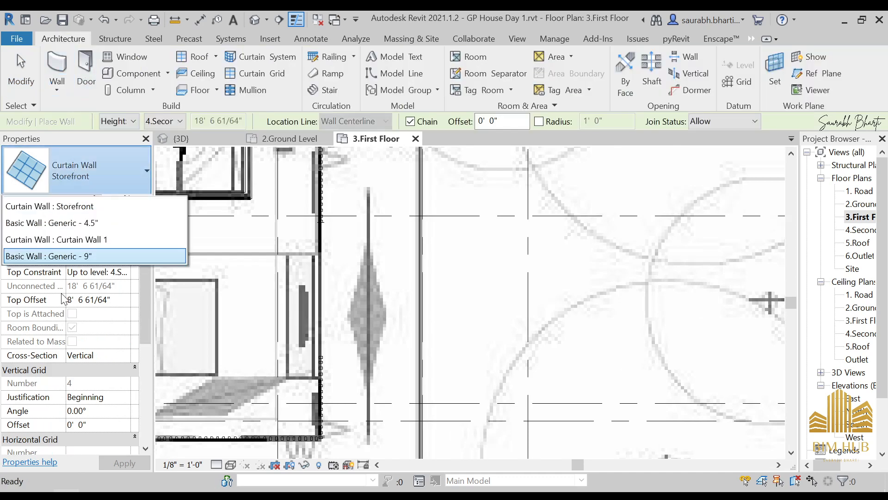
scroll(74, 283, "up", 5)
left_click(90, 324)
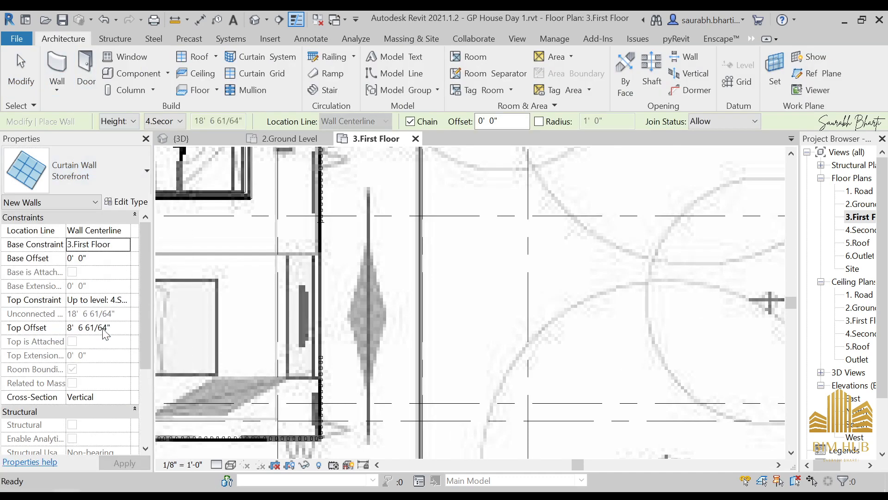
scroll(357, 299, "up", 2, "ctrl")
scroll(334, 421, "up", 2)
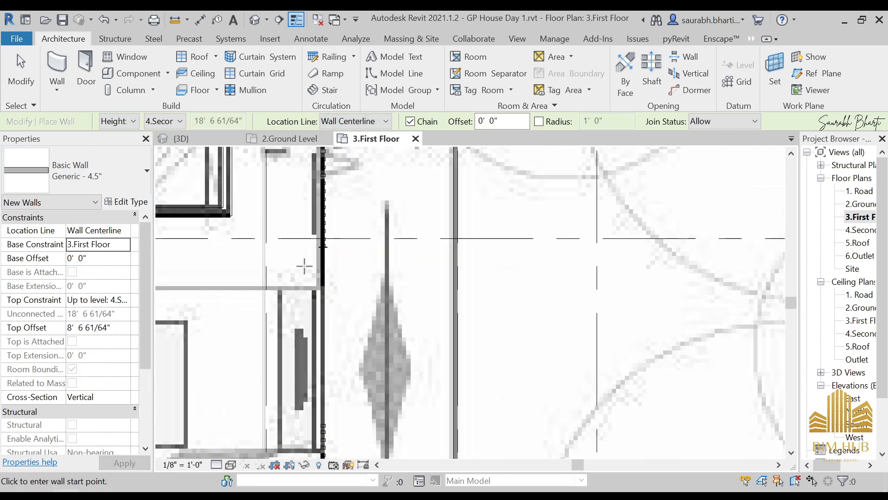
left_click(323, 271)
middle_click_drag(323, 424, 317, 357)
left_click(316, 357)
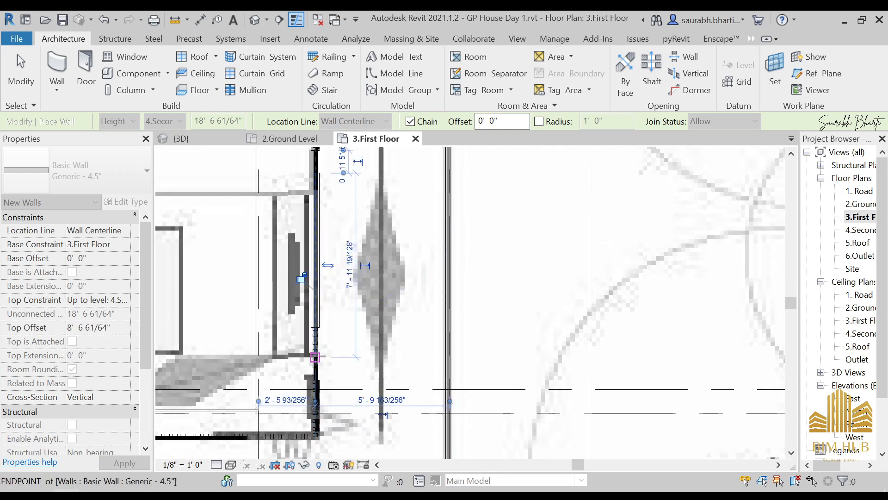
key("Escape")
key("Escape")
- Shorten the southern Storefront curtain wall so that it ends at the new infill wall's southern endpoint
left_click(312, 372)
scroll(313, 321, "up", 2)
left_click_drag(317, 333, 319, 383)
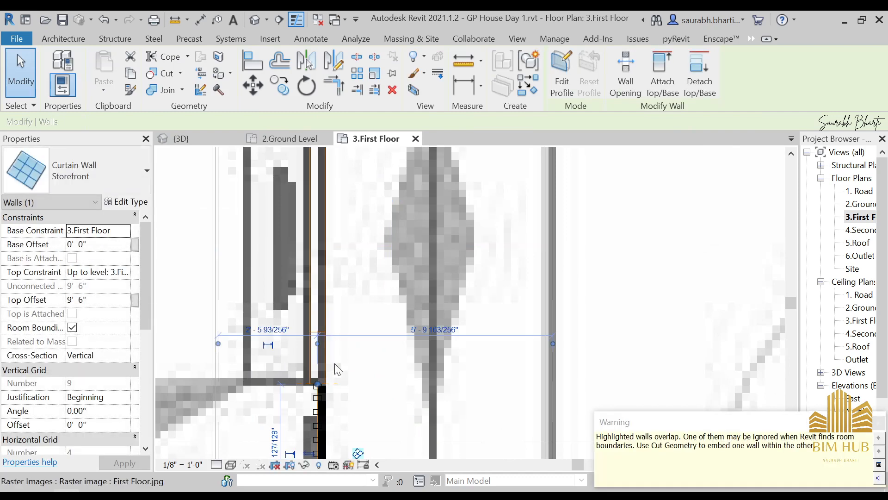
key("Escape")
scroll(311, 310, "down", 2)
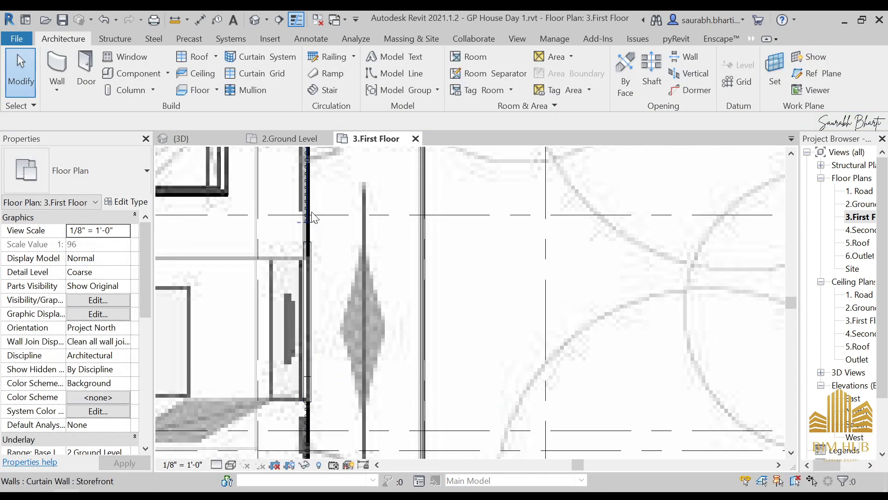
- Extend the northern Storefront curtain wall's end southward to meet the new infill wall
left_click(311, 218)
scroll(312, 222, "up", 3)
left_click_drag(302, 221, 303, 262)
key("Escape")
- In the 3D view, set the infill wall's top constraint to Up to level: 3.First Floor
left_click(254, 22)
middle_click_drag(381, 225, 385, 203, "shift")
left_click(383, 161)
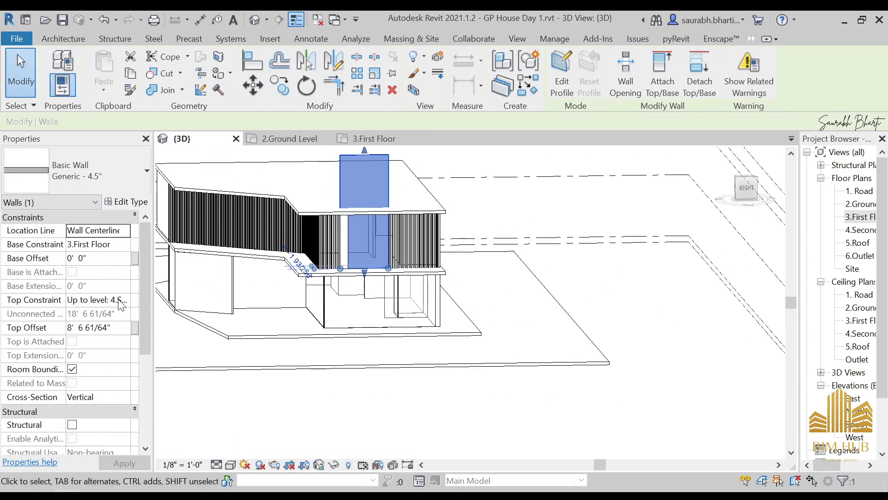
left_click(125, 300)
left_click(139, 360)
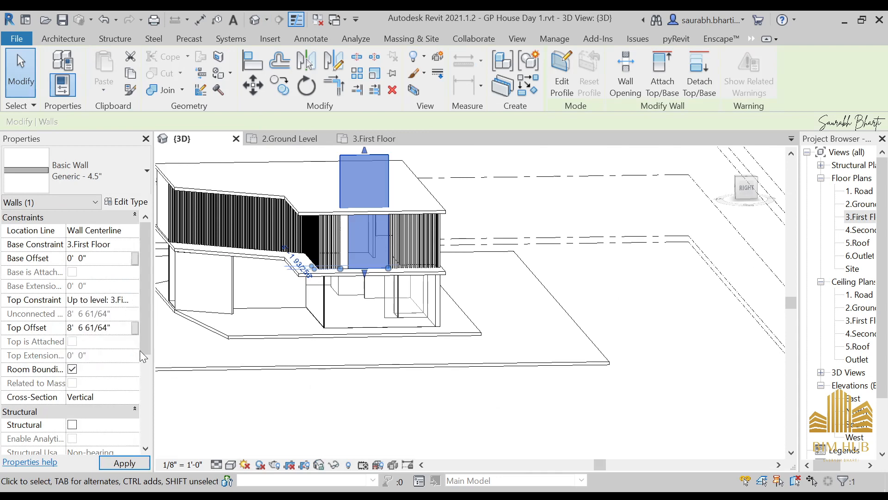
left_click(321, 411)
- Stretch the infill wall's top up to the height of the slatted curtain walls, a top offset of 9' 6"
middle_click_drag(322, 411, 402, 250, "shift")
scroll(365, 224, "up", 2)
left_click(365, 221)
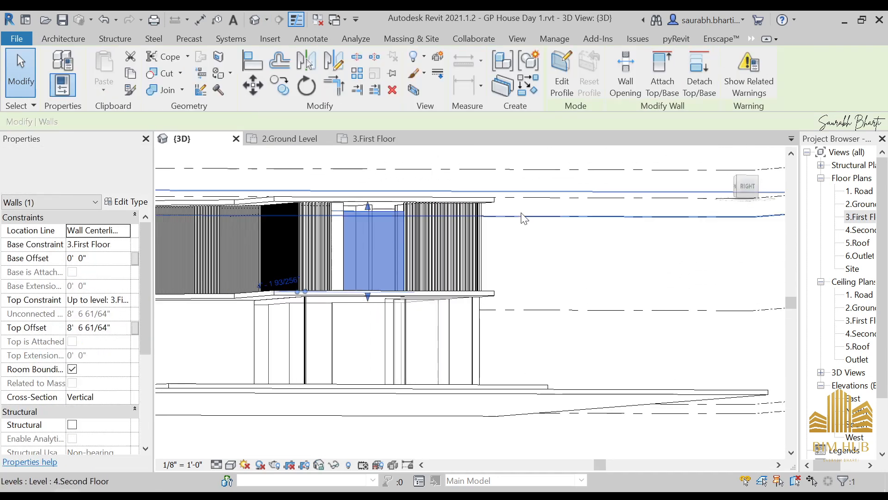
left_click(751, 193)
scroll(396, 237, "up", 4)
middle_click_drag(411, 173, 457, 218)
left_click_drag(470, 192, 469, 173)
left_click(377, 238)
middle_click_drag(372, 245, 387, 276, "shift")
left_click(404, 345)
middle_click_drag(404, 349, 408, 363, "shift")
left_click(380, 320)
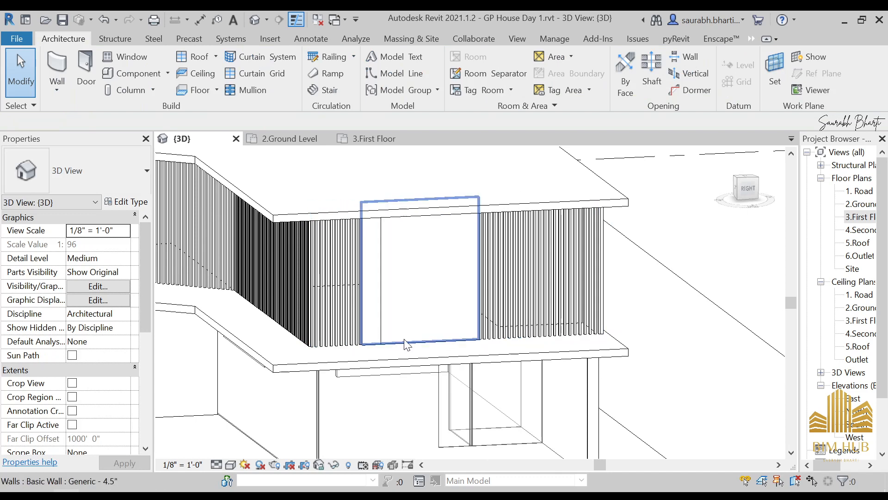
- Examine the southern junction of the infill wall and the slatted curtain wall in the First Floor plan
left_click(858, 217)
double_click(858, 217)
scroll(448, 296, "down", 5)
scroll(384, 341, "up", 3)
scroll(451, 361, "up", 4)
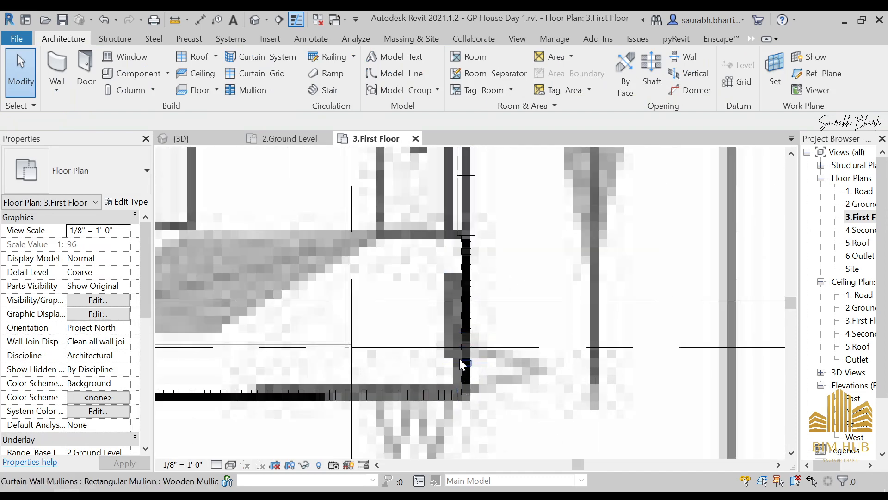
left_click(475, 241)
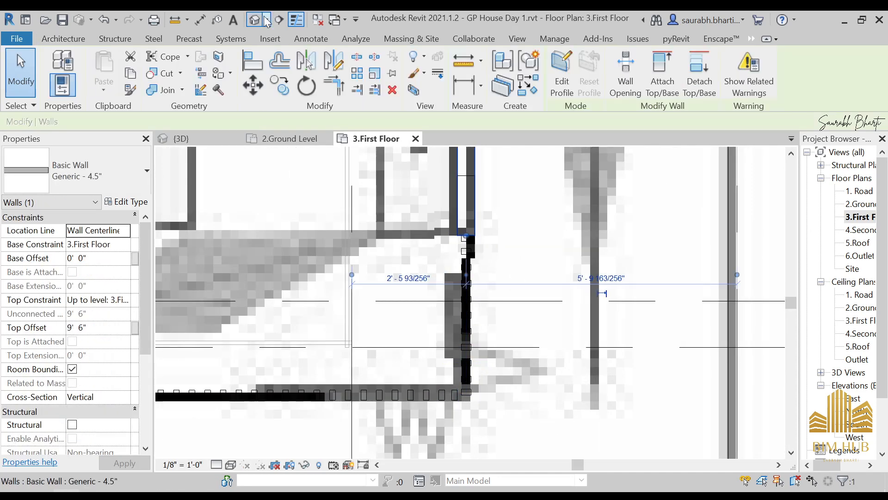
- Return to the 3D view and try to delete the wall in the opening between the slatted panels
key("ctrl+Tab")
left_click(374, 344)
key("Escape")
left_click(372, 329)
key("Delete")
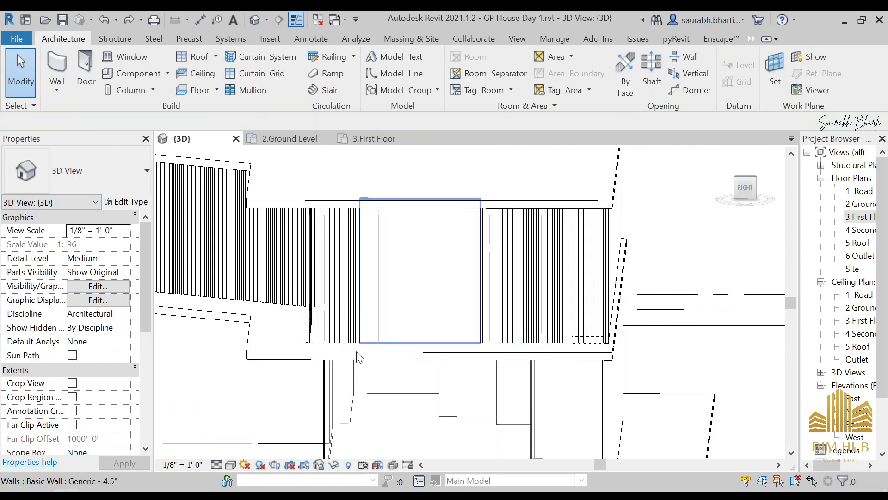
- Select the infill wall between the slatted panels and hide it temporarily in the 3D view
key("Tab")
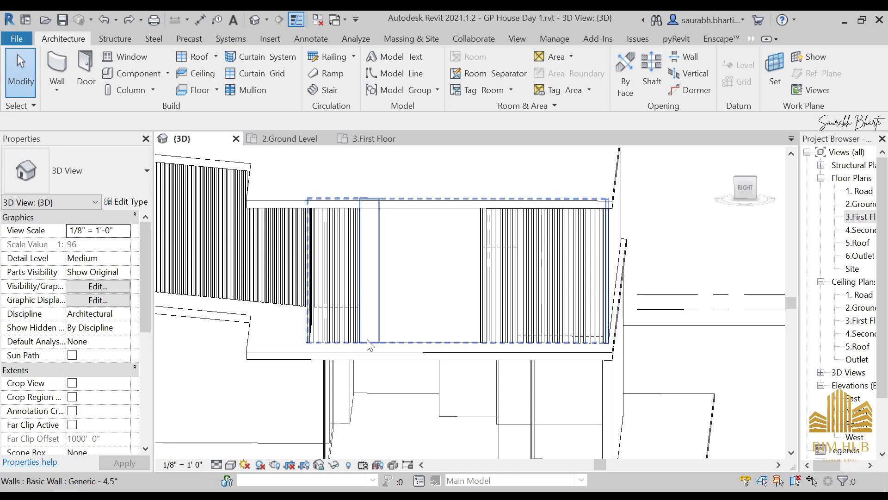
key("Tab")
key("Tab")
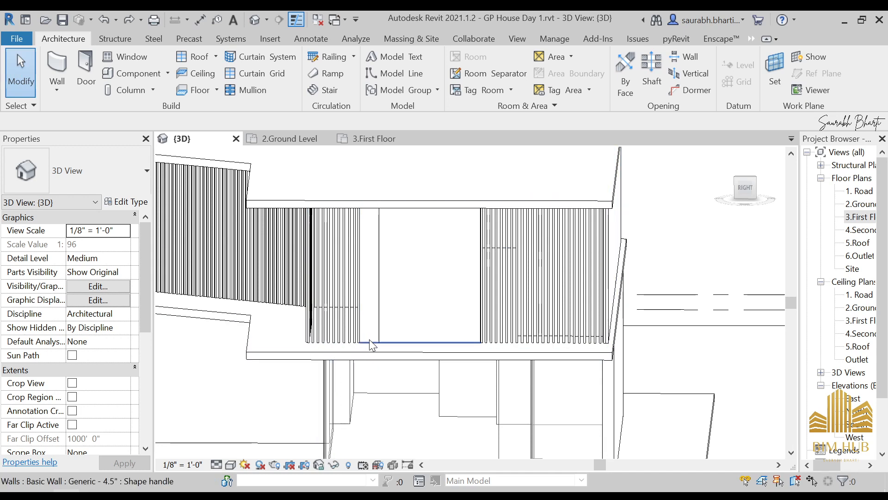
left_click(371, 345)
middle_click_drag(403, 239, 398, 268, "shift")
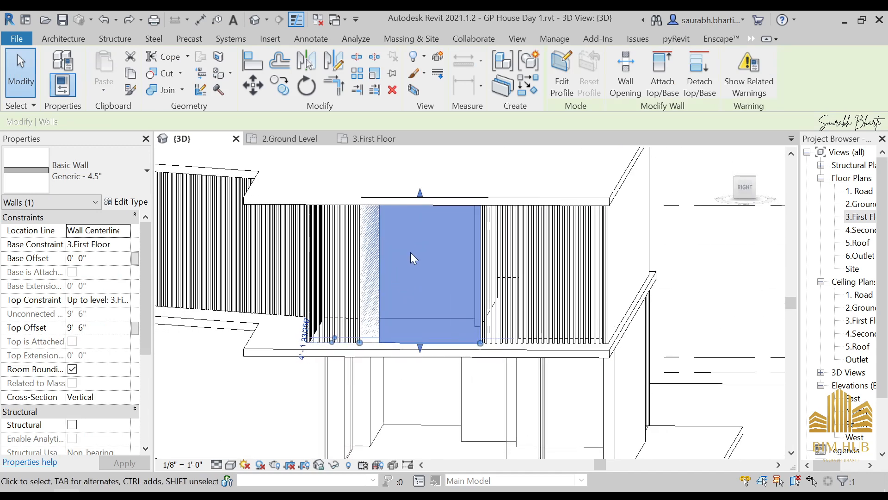
key("h")
key("h")
- Stretch the backing wall's exposed edge further into the opening, check it by hiding the wall, and reset the temporary hiding
left_click(384, 278)
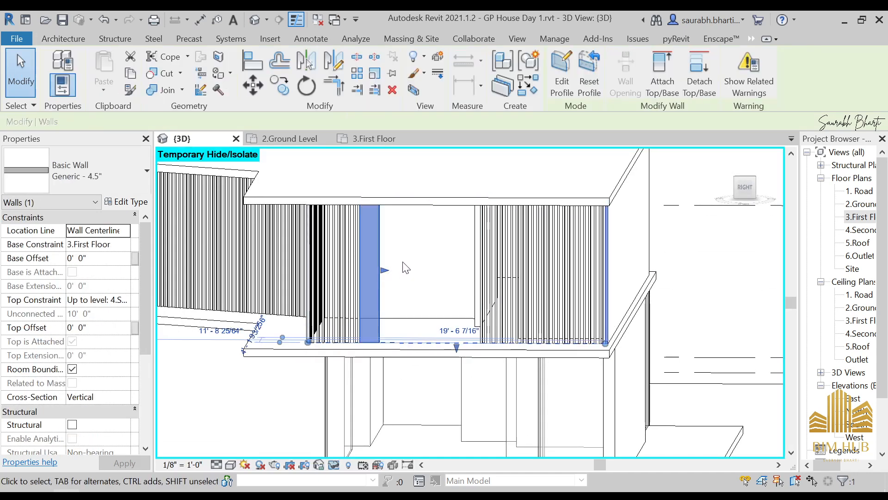
left_click_drag(391, 273, 403, 273)
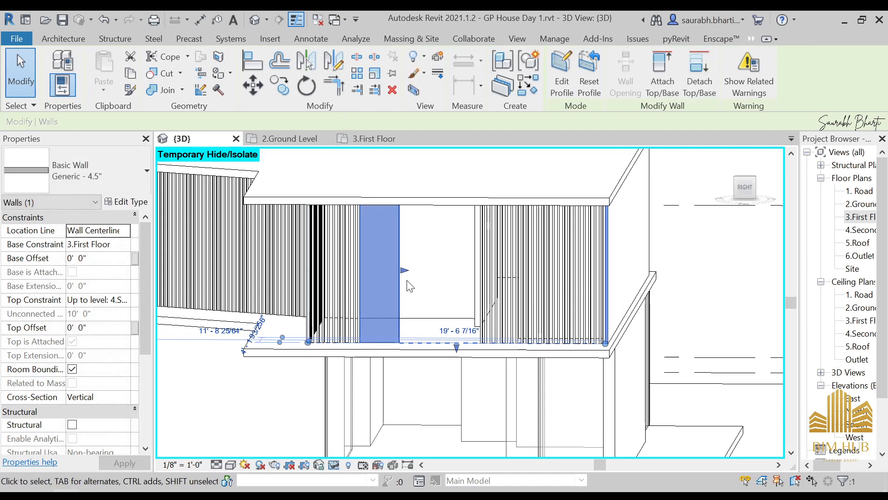
key("h")
key("h")
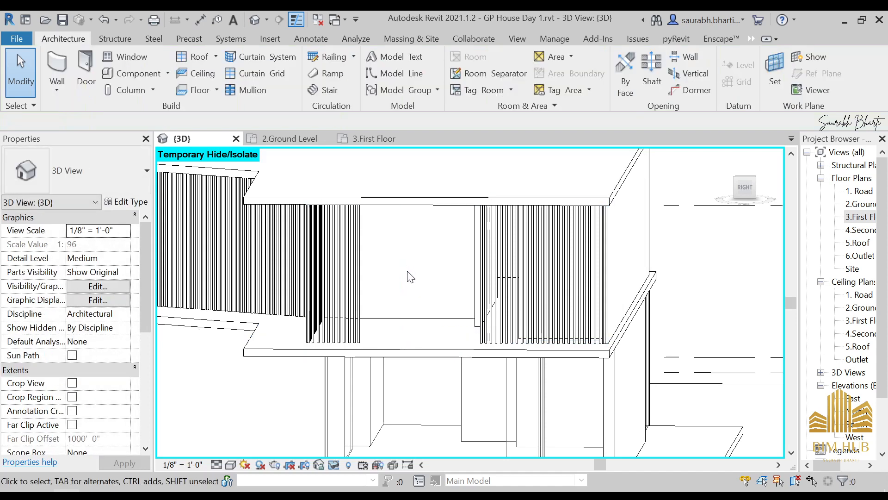
key("h")
key("r")
middle_click_drag(381, 304, 392, 338, "shift")
- Open the First Floor plan and compare its slatted corner with the corner post and slats in the reference photo Back.jpg
double_click(858, 217)
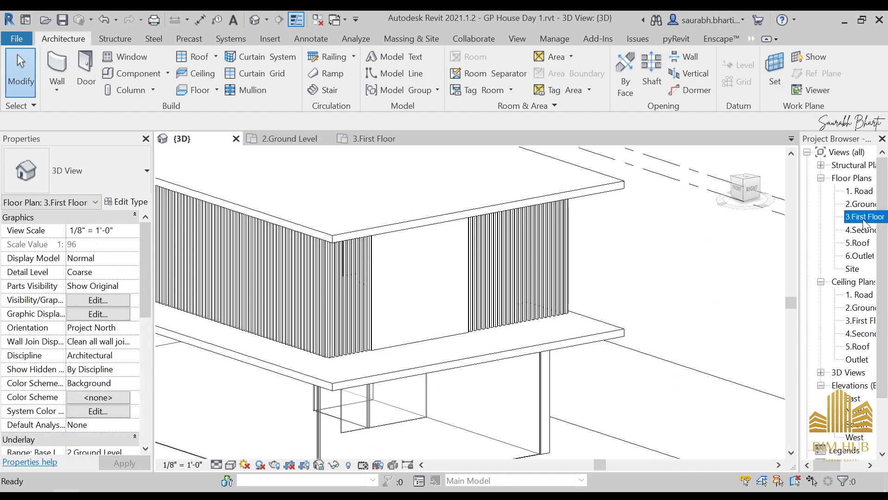
scroll(491, 273, "up", 2)
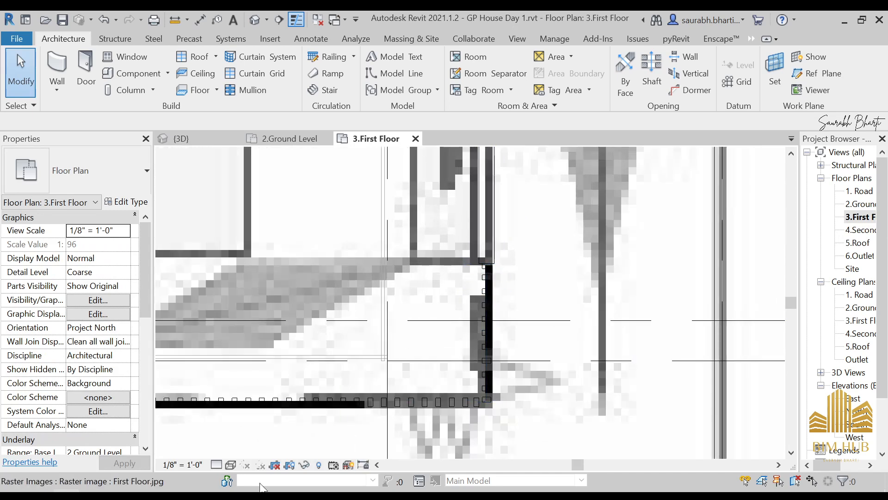
left_click(146, 496)
scroll(707, 197, "up", 4)
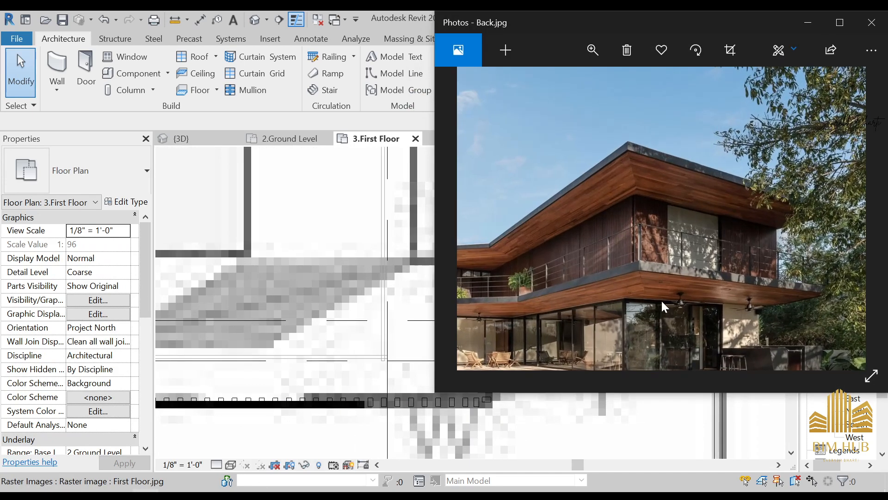
scroll(611, 139, "up", 4)
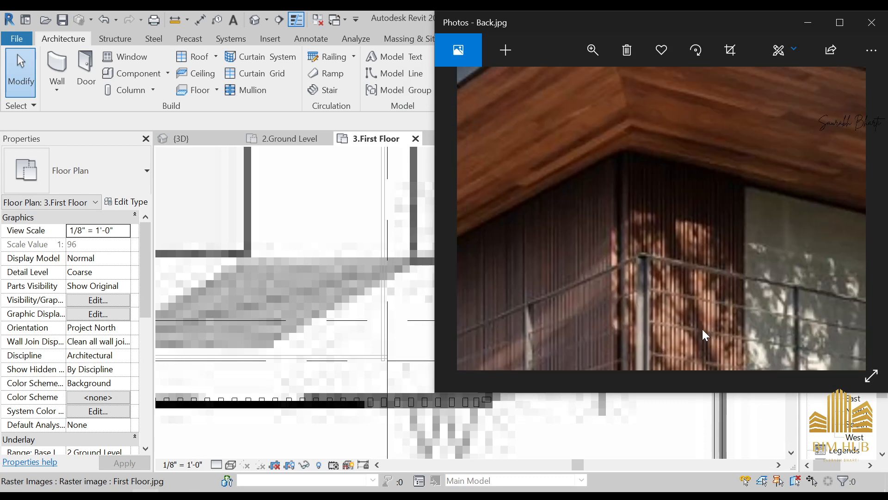
left_click_drag(671, 302, 626, 232)
scroll(639, 266, "up", 1)
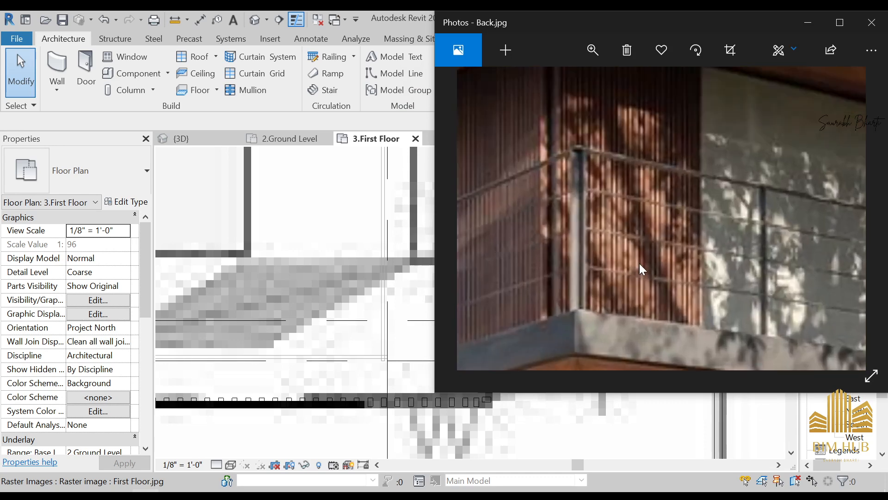
left_click_drag(639, 268, 639, 254)
scroll(638, 245, "down", 1)
left_click_drag(627, 127, 592, 176)
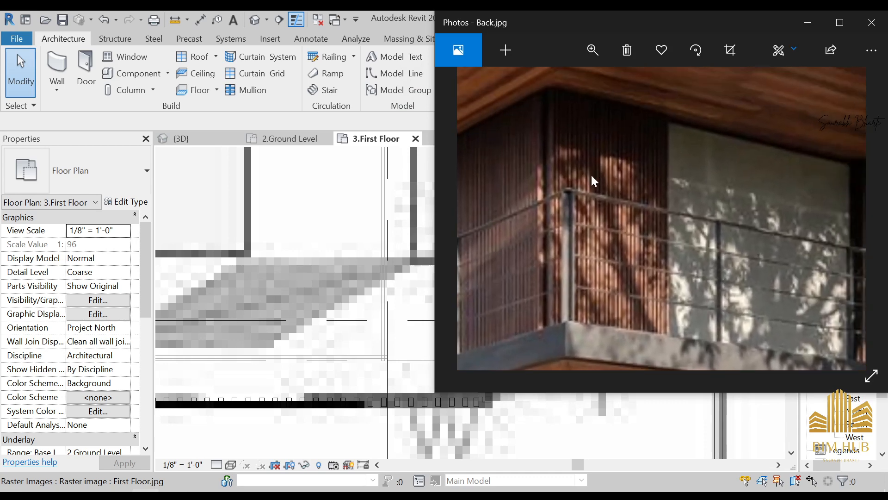
left_click(817, 28)
scroll(462, 305, "up", 6)
left_click(462, 305)
scroll(465, 296, "up", 4)
scroll(462, 296, "down", 3)
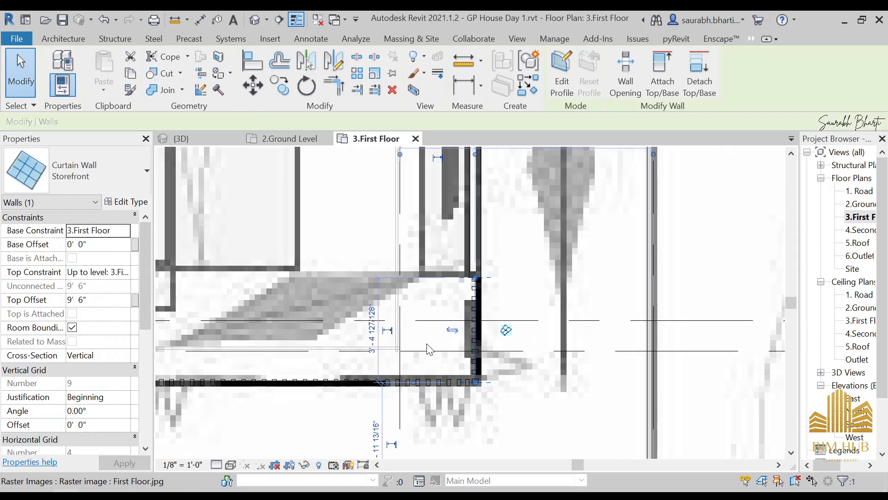
left_click(134, 201)
left_click(648, 69)
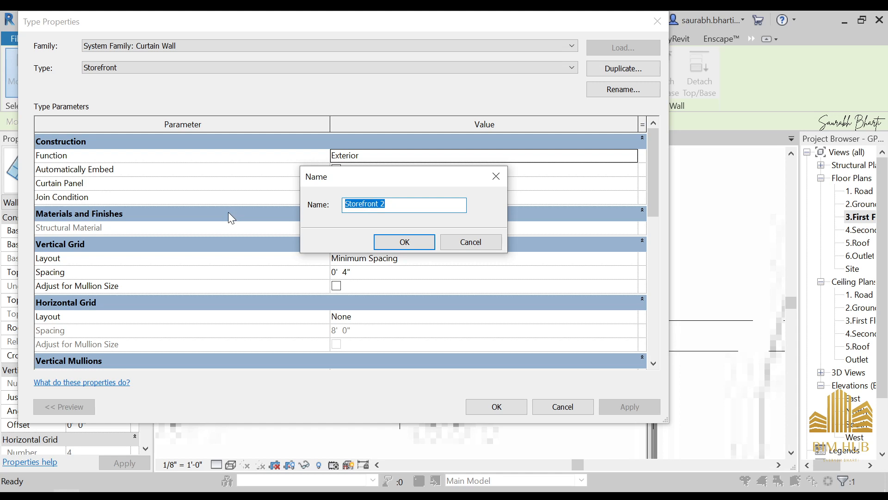
type("wider Louver")
key("Return")
scroll(469, 285, "down", 2)
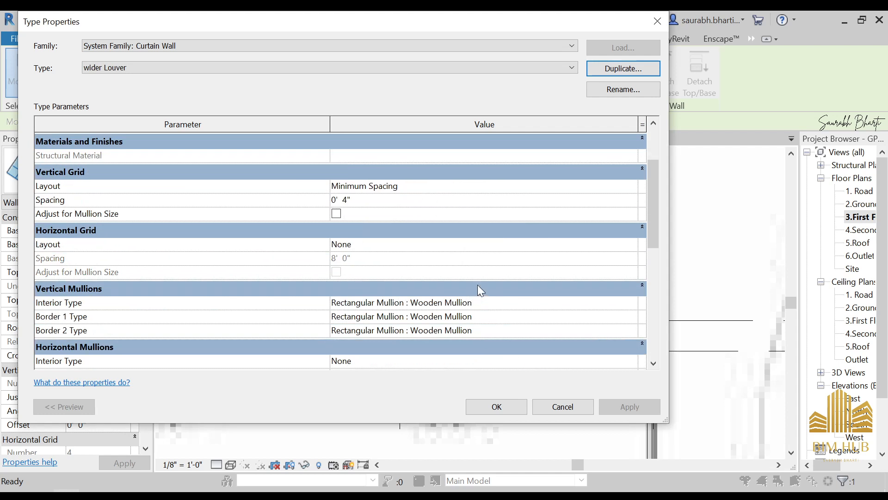
left_click(628, 305)
left_click(632, 304)
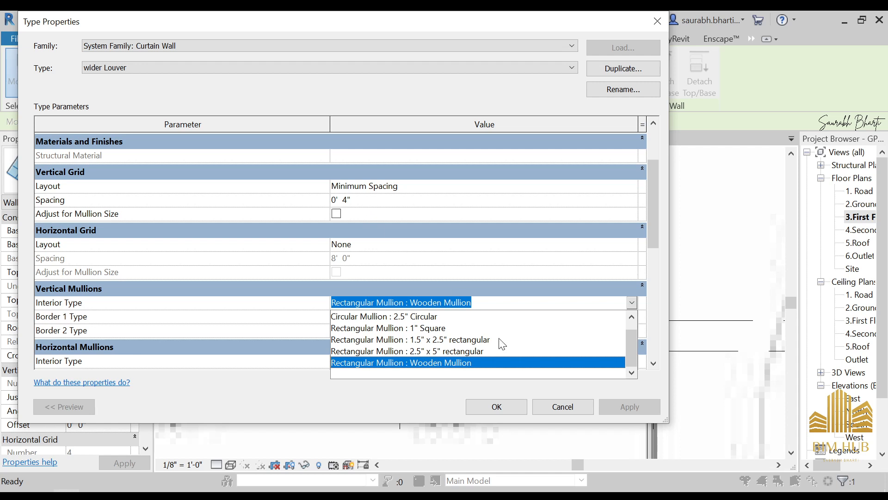
left_click(484, 351)
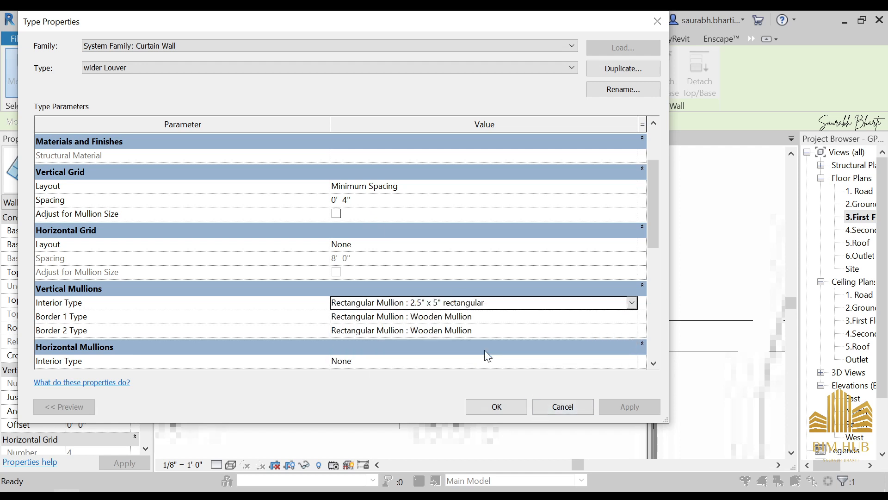
left_click(582, 405)
key("Escape")
- Start a curtain wall mullion from the 2.5" x 5" rectangular type and duplicate that type as "wider wooden Mullion"
left_click(264, 93)
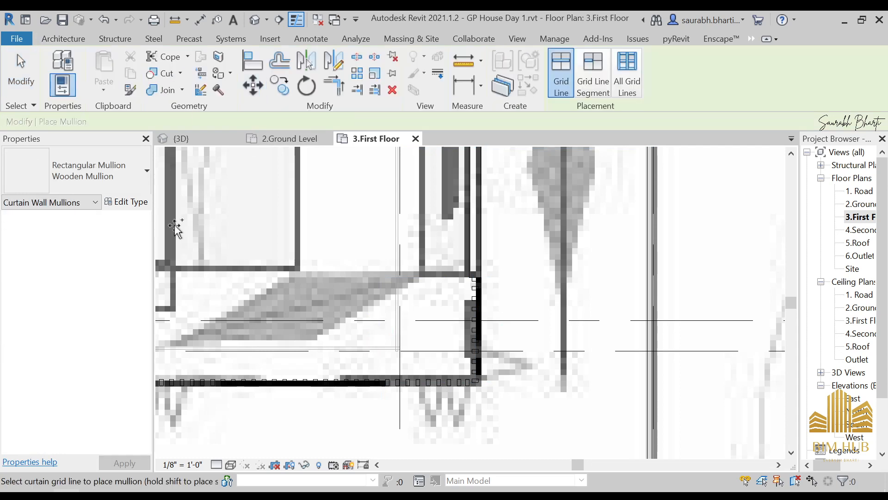
left_click(129, 180)
scroll(94, 274, "up", 3)
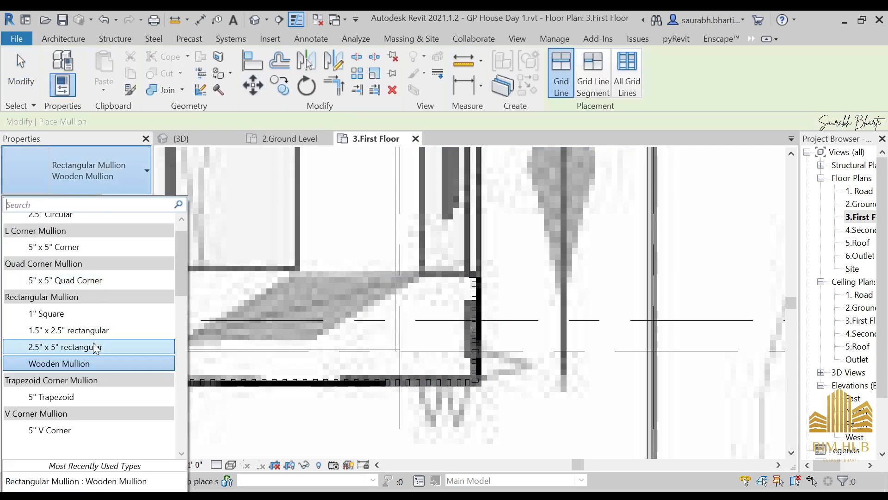
left_click(82, 350)
left_click(129, 204)
left_click(654, 71)
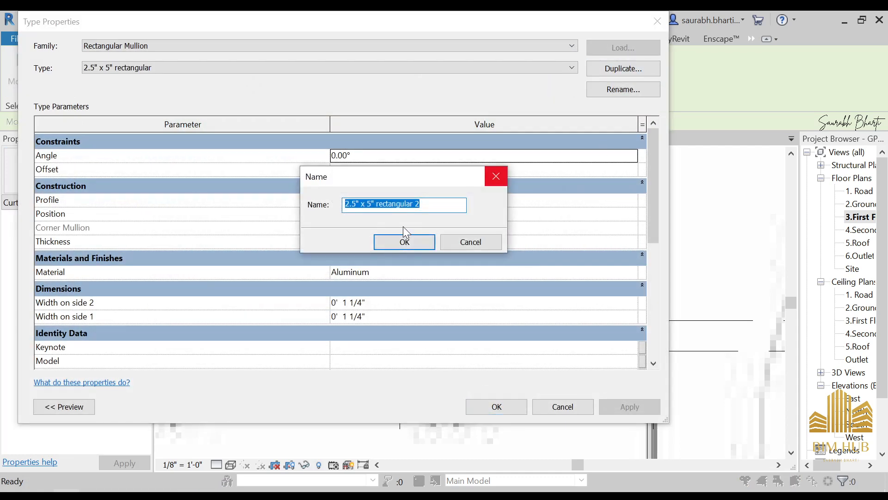
type("wider wooden")
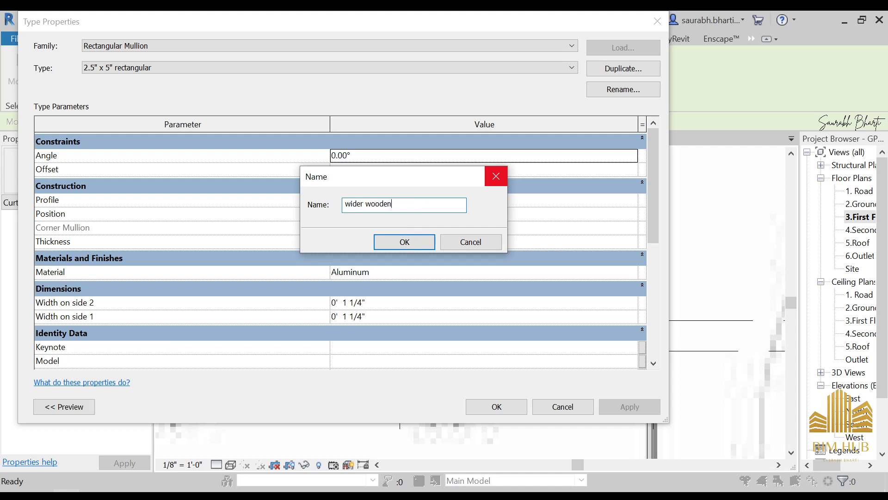
type("Mullion")
key("Return")
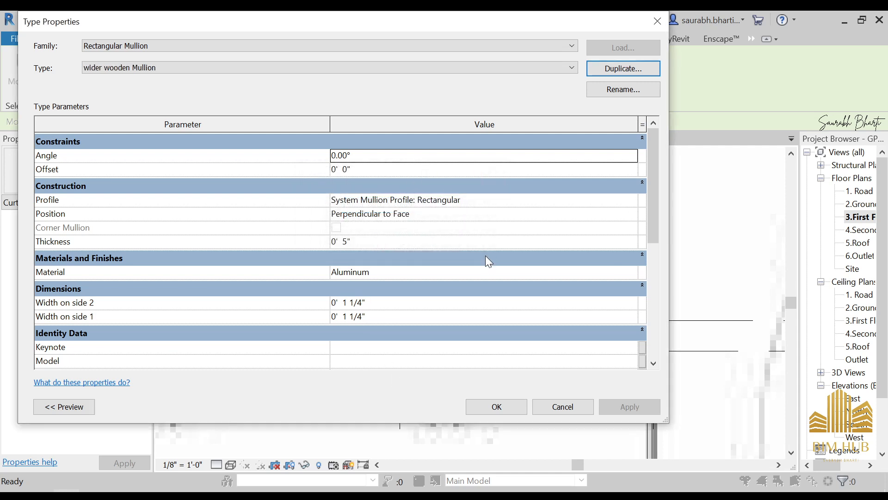
- Assign the 1.Birch wood material to the wider wooden Mullion type and apply the type changes
scroll(498, 268, "down", 1)
scroll(494, 198, "up", 1)
left_click(635, 272)
left_click(634, 271)
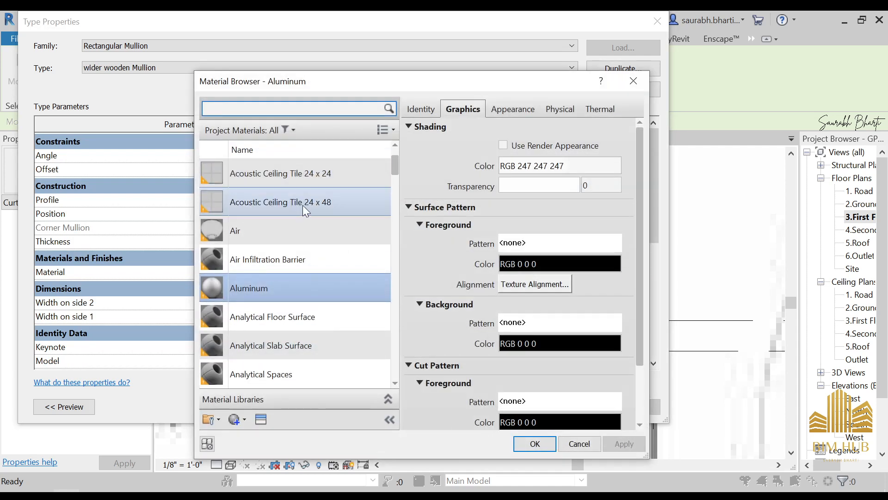
double_click(274, 173)
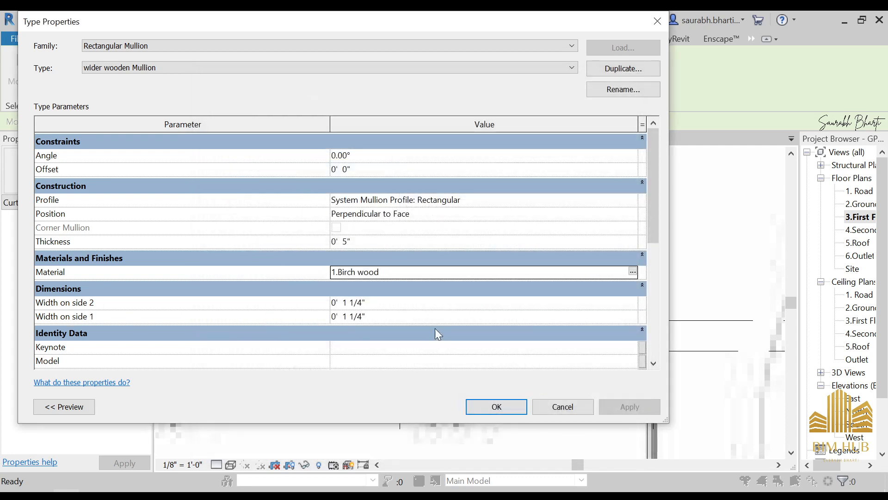
scroll(495, 278, "down", 3)
left_click(508, 406)
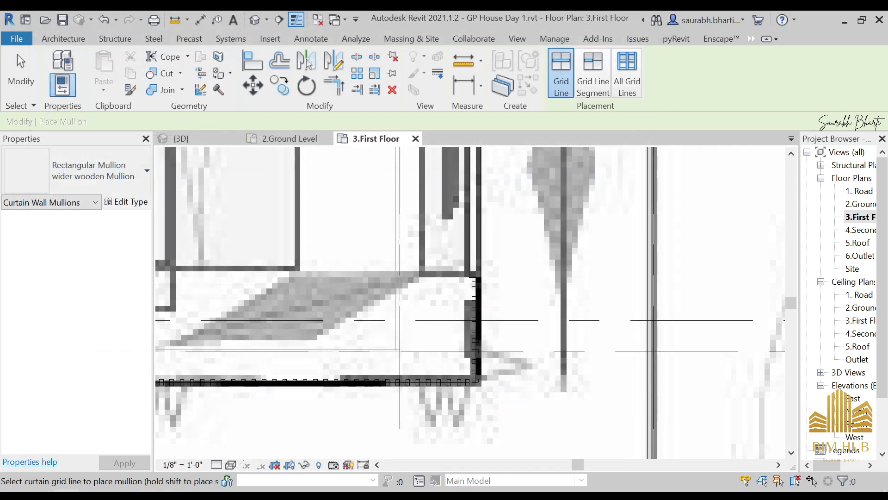
- Examine the corner slats in the reference photo Back.jpg and return to the 3D view of the slatted corner
left_click(145, 496)
scroll(703, 223, "up", 5)
left_click_drag(623, 137, 644, 157)
scroll(648, 148, "up", 5)
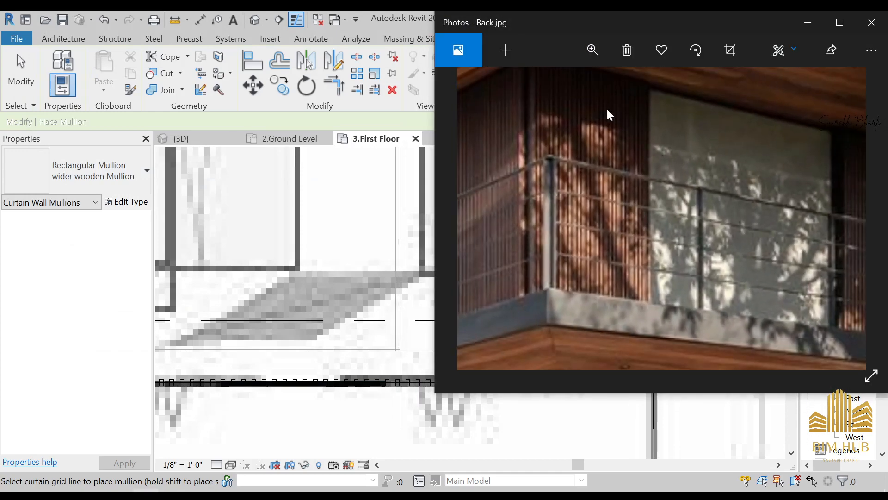
scroll(554, 172, "down", 5)
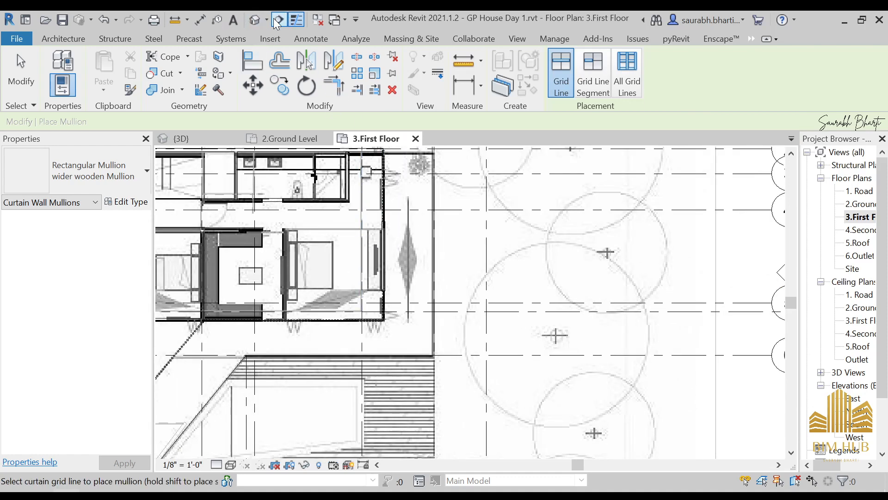
left_click(255, 20)
scroll(357, 354, "up", 3)
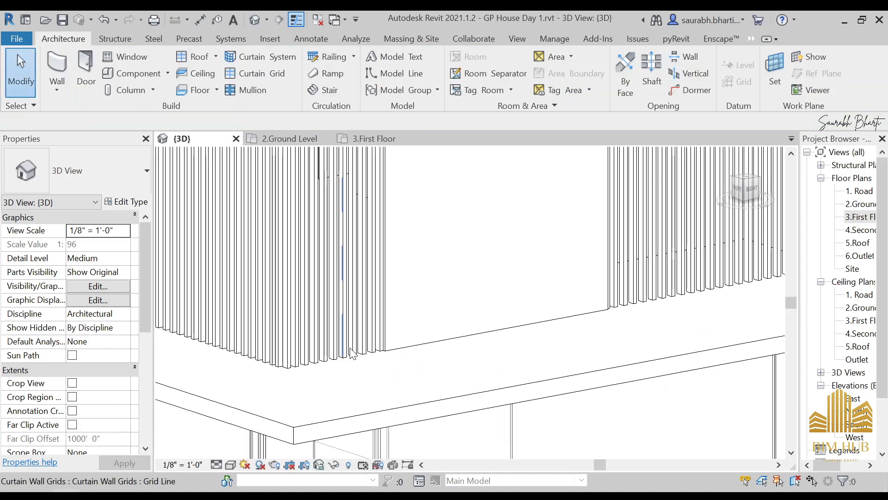
- Select the short slatted curtain wall at the corner and duplicate its Storefront type as "Wider Louver"
left_click(354, 200)
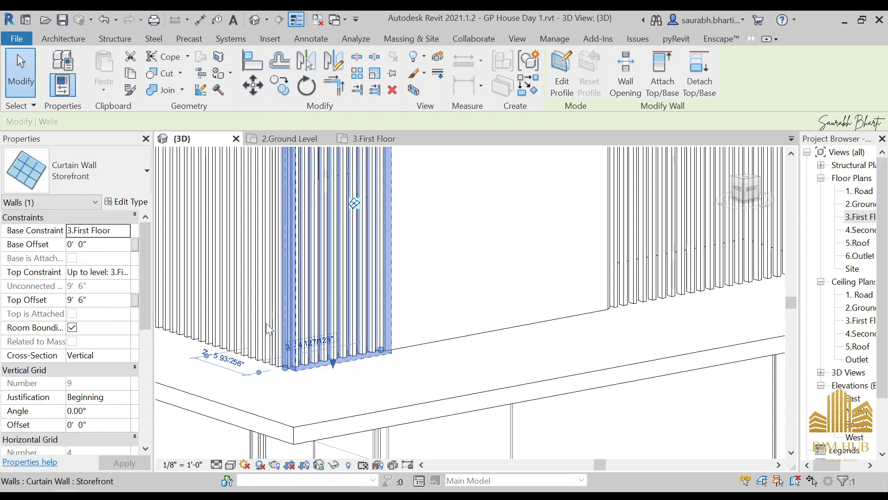
left_click(102, 183)
left_click(109, 359)
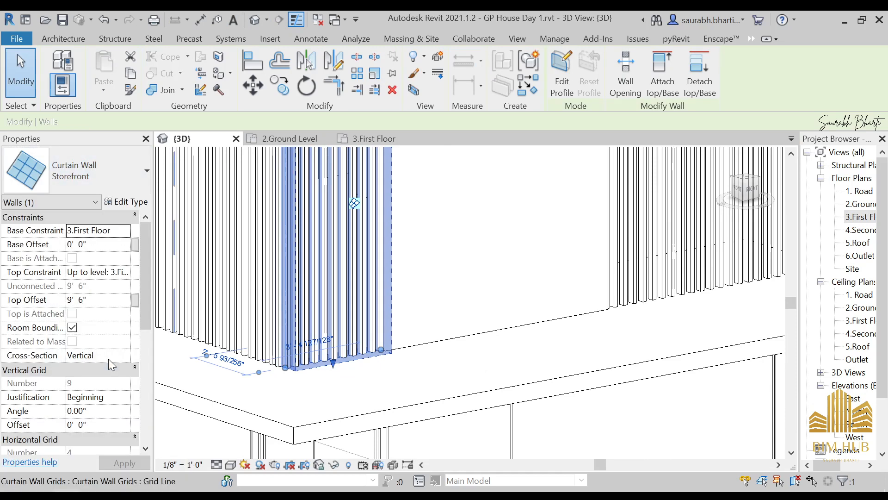
left_click(133, 202)
left_click(618, 71)
left_click_drag(388, 204, 359, 204)
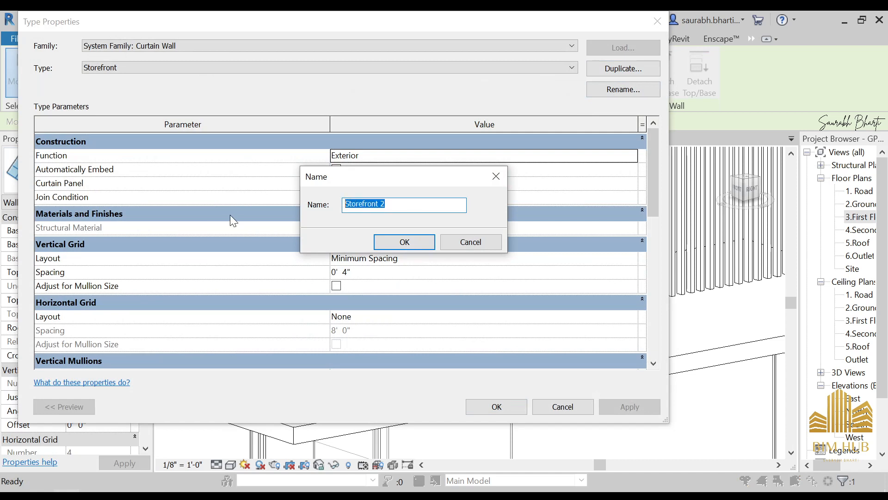
type("Wider Louver")
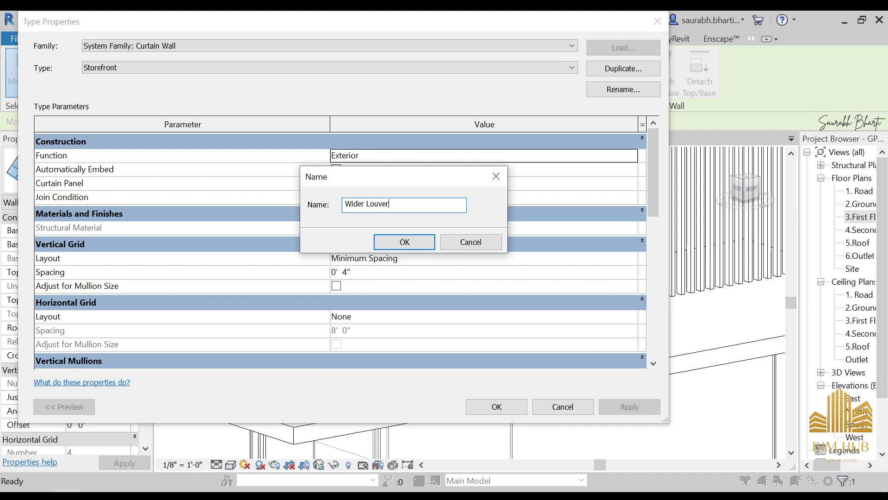
key("Return")
- Set the Wider Louver type's interior vertical mullions to Rectangular Mullion : wider wooden Mullion
scroll(363, 271, "down", 2)
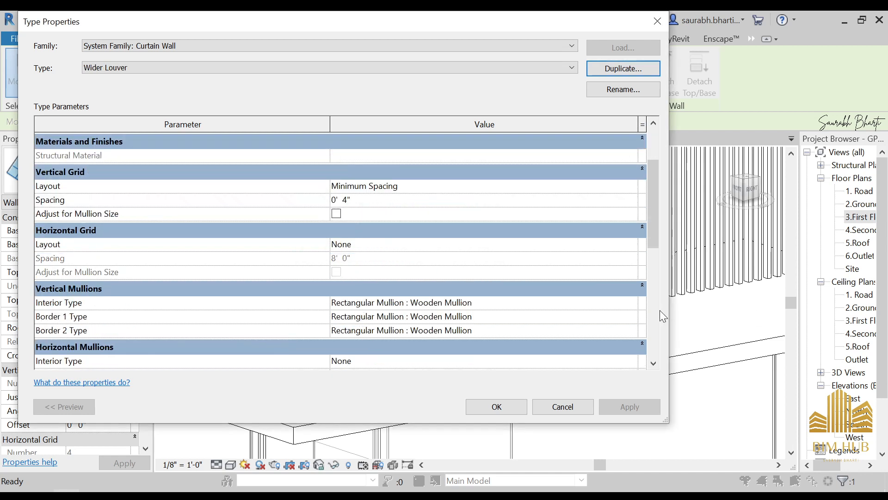
left_click(635, 309)
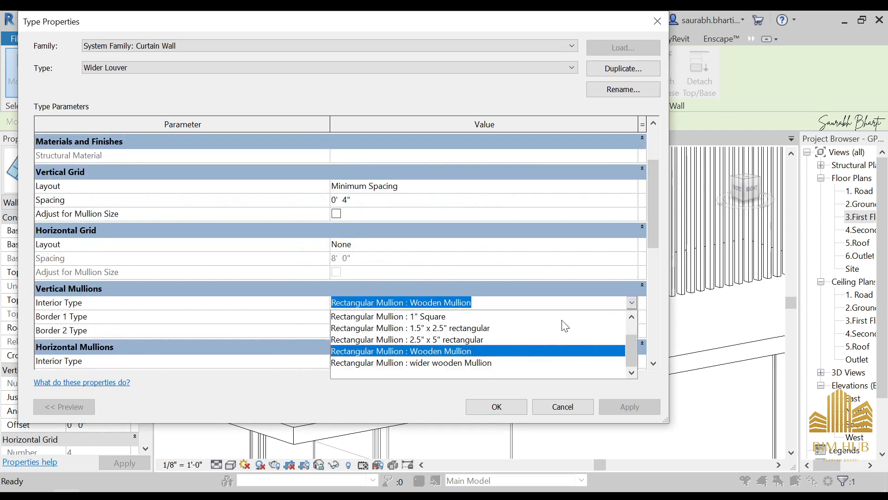
left_click(470, 363)
left_click(519, 304)
key("ctrl+x")
left_click(505, 269)
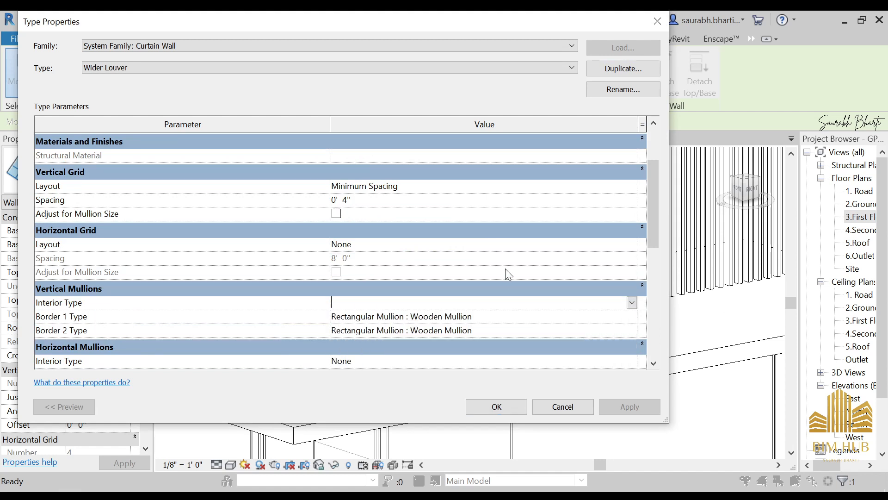
left_click(632, 303)
scroll(463, 371, "down", 1)
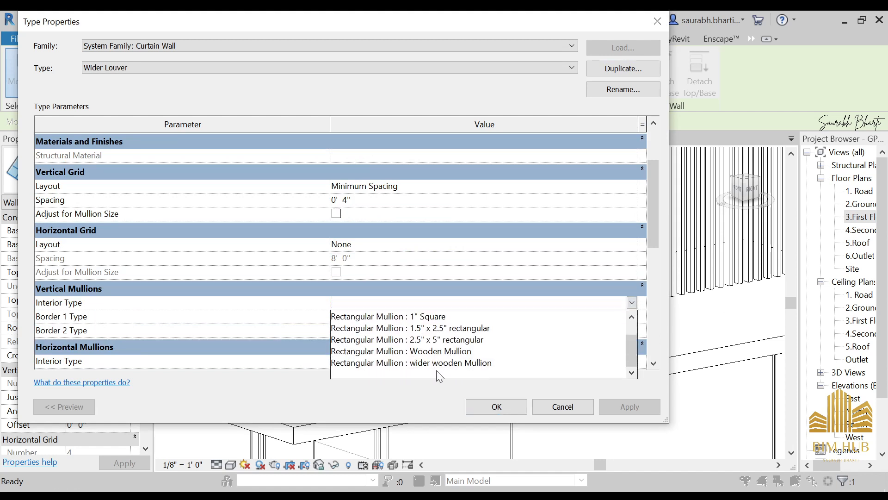
left_click(442, 364)
- Copy the wider wooden Mullion setting to both vertical border types of Wider Louver, then apply the type and deselect the wall
left_click(403, 303)
key("ctrl+c")
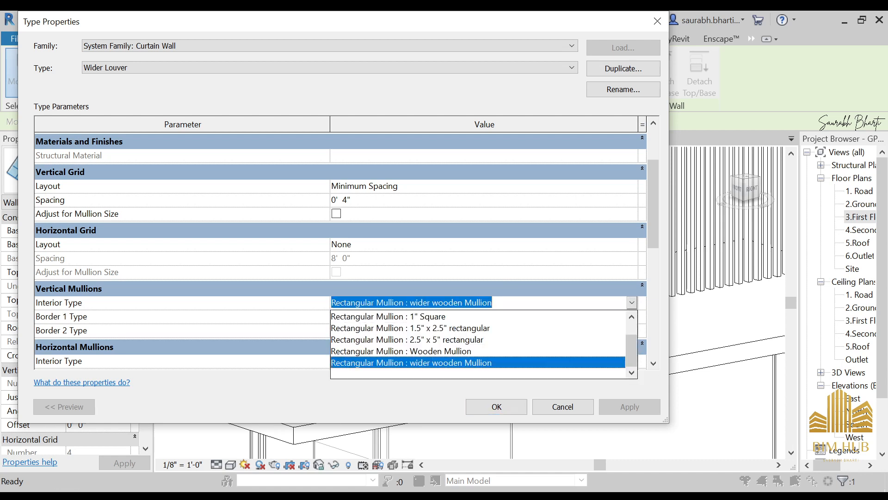
key("Escape")
left_click(527, 317)
key("ctrl+v")
left_click(526, 331)
key("ctrl+v")
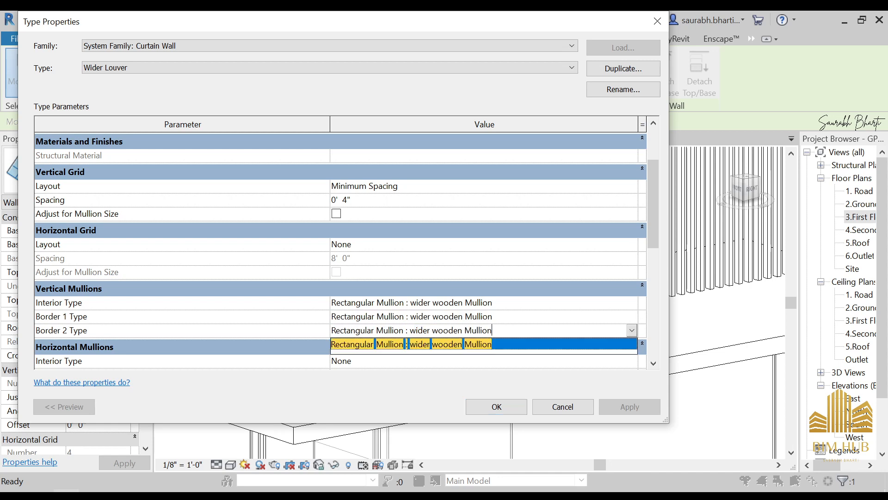
left_click(479, 402)
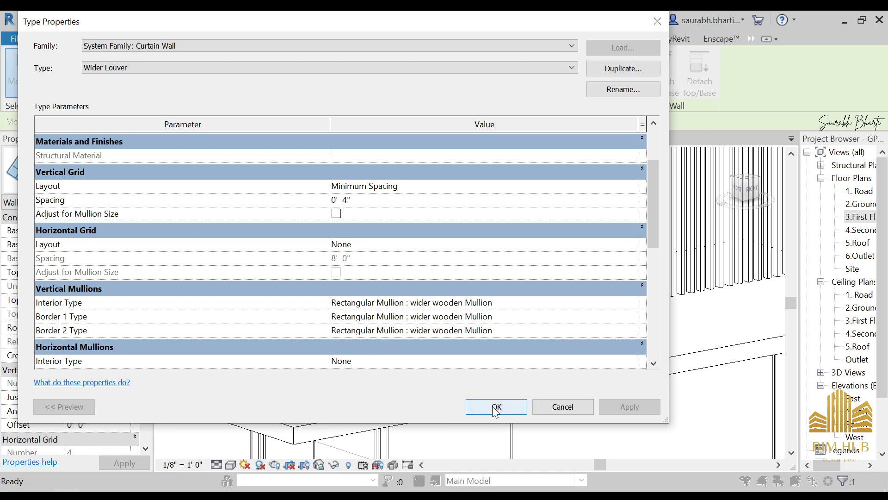
left_click(496, 409)
left_click(447, 373)
- Inspect the new slats in 3D and change the long curtain wall adjoining the corner to the Wider Louver type
scroll(356, 354, "down", 3)
middle_click_drag(356, 355, 339, 372, "shift")
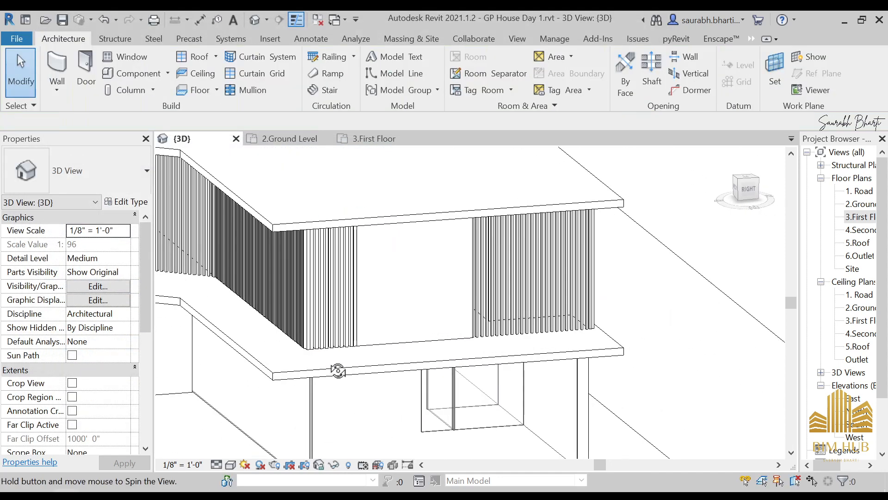
scroll(338, 373, "up", 5)
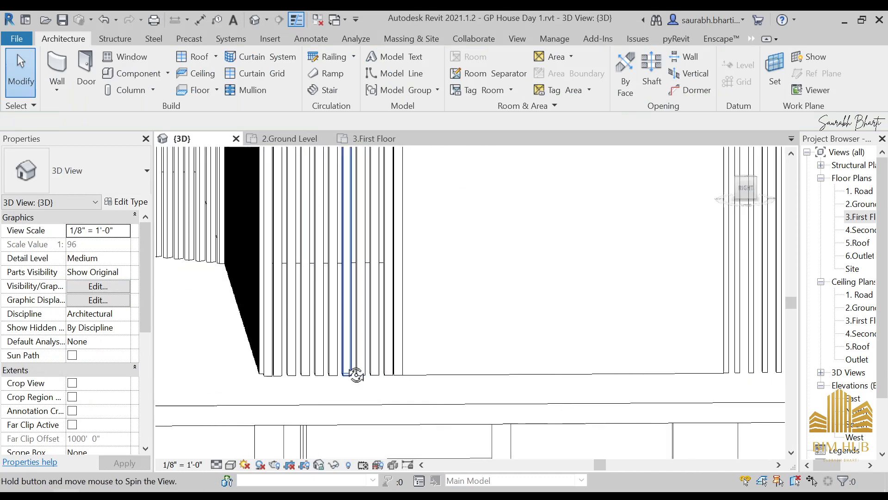
scroll(347, 374, "down", 5)
left_click(354, 391)
scroll(362, 399, "up", 2)
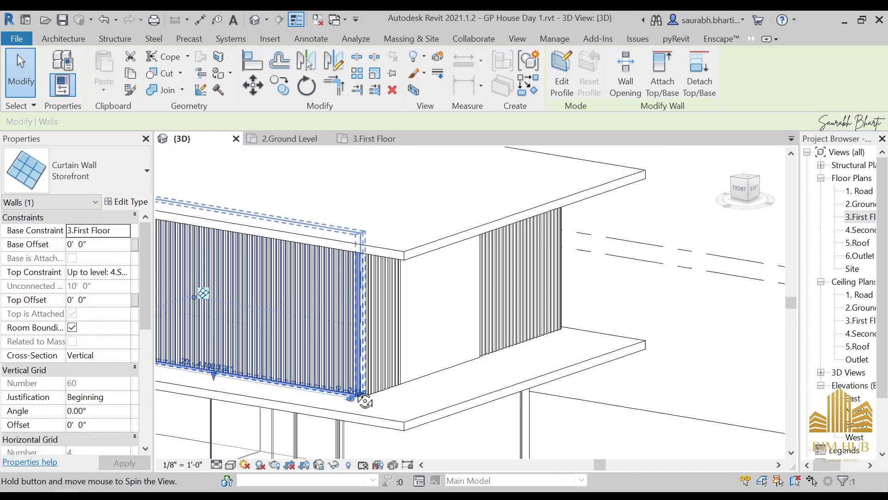
scroll(362, 398, "down", 1)
left_click(101, 162)
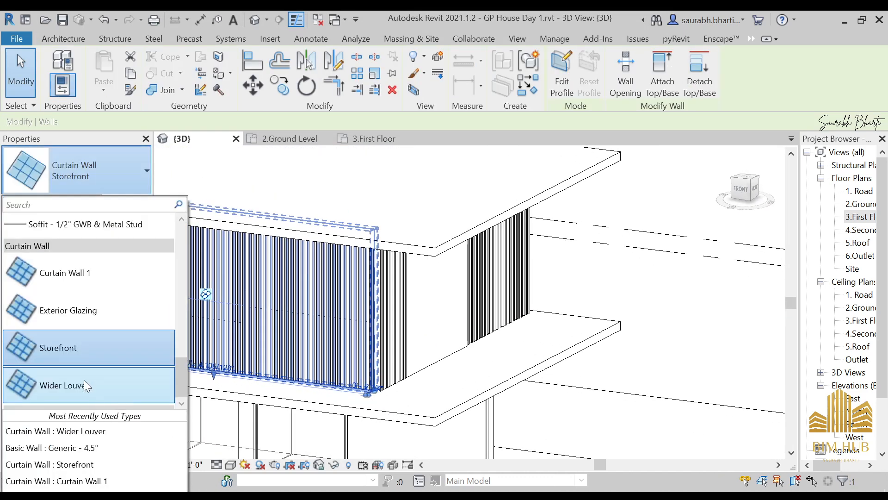
left_click(84, 385)
middle_click_drag(347, 373, 390, 348, "shift")
key("Escape")
- Change the next slatted curtain wall, beyond the bend in the facade, to the Wider Louver type
left_click(369, 325)
key("Escape")
left_click(306, 341)
left_click(96, 171)
left_click(83, 388)
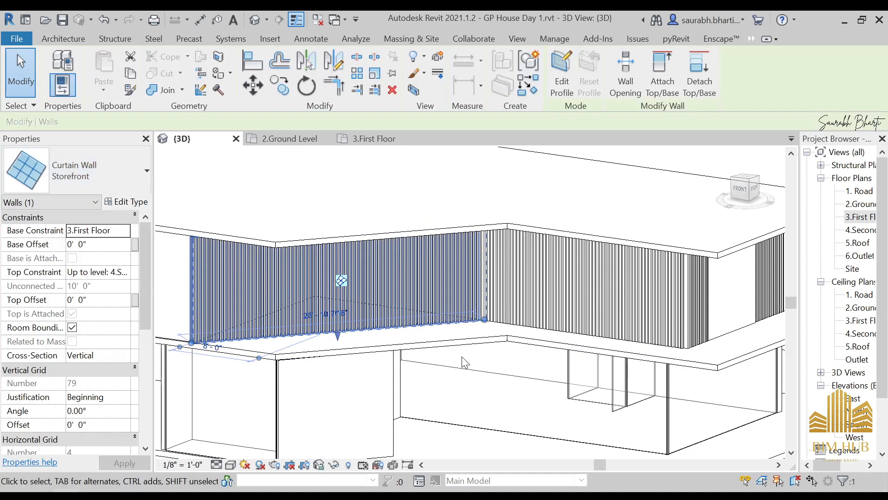
key("Escape")
- Set the Wider Louver type's vertical grid spacing to 0' 3" and accept the change
scroll(416, 332, "up", 5)
scroll(401, 332, "up", 2)
left_click(333, 351)
left_click(142, 202)
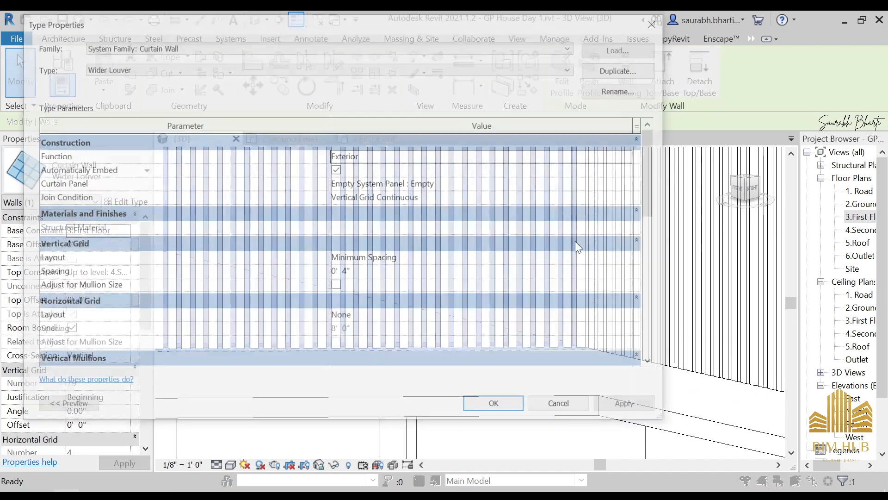
left_click(369, 273)
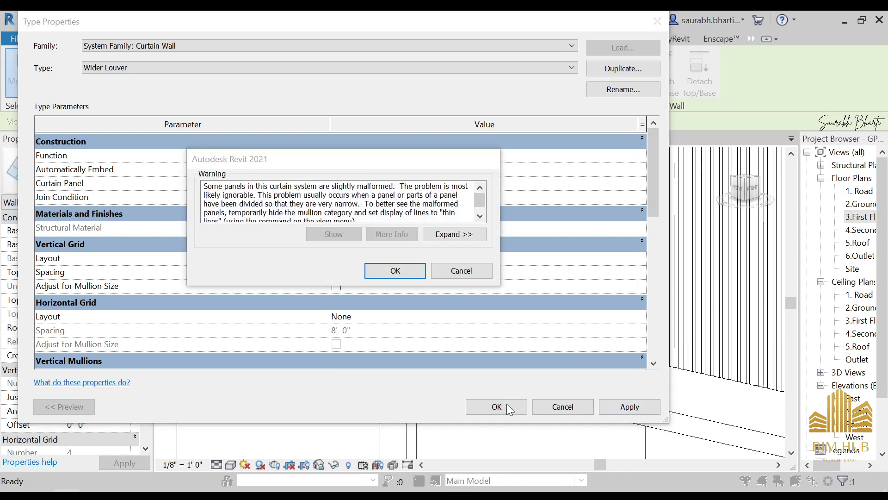
left_click(383, 274)
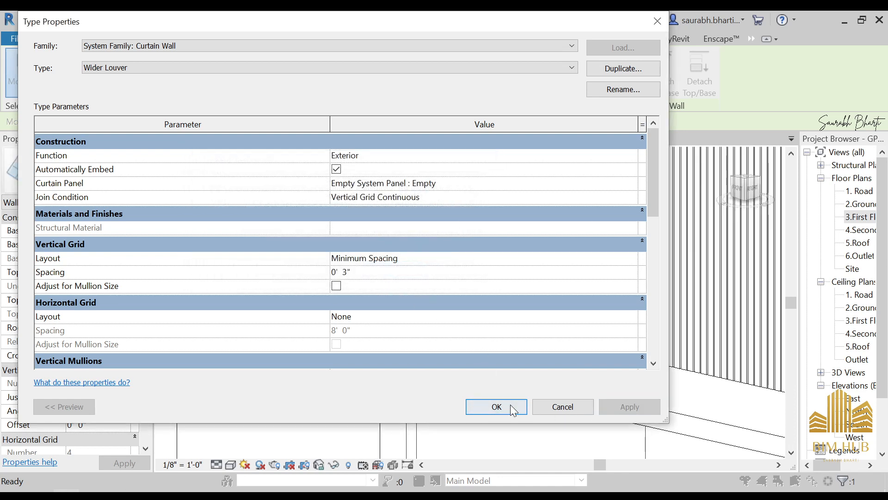
- Close the type settings, deselect the wall and set the 3D view's visual style to Realistic
left_click(497, 406)
middle_click_drag(512, 409, 568, 370, "shift")
scroll(553, 316, "down", 5)
left_click(595, 391)
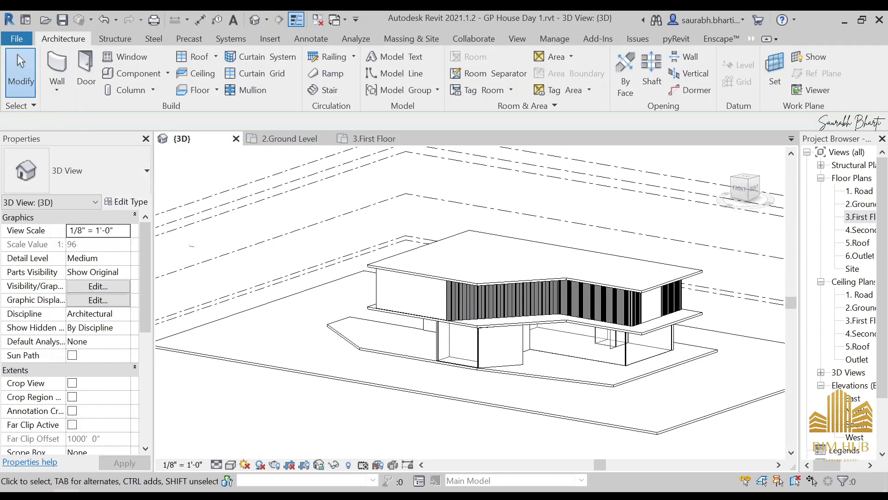
left_click(221, 464)
left_click(228, 465)
left_click(231, 467)
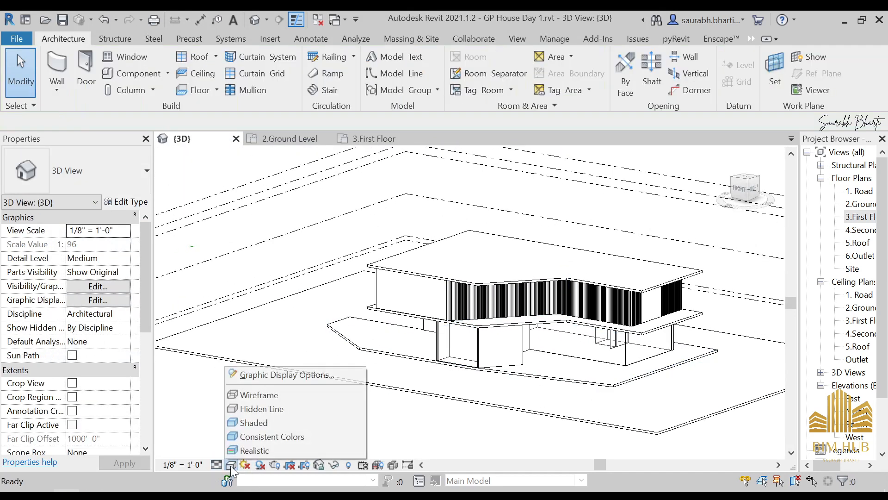
left_click(249, 450)
scroll(562, 338, "up", 10)
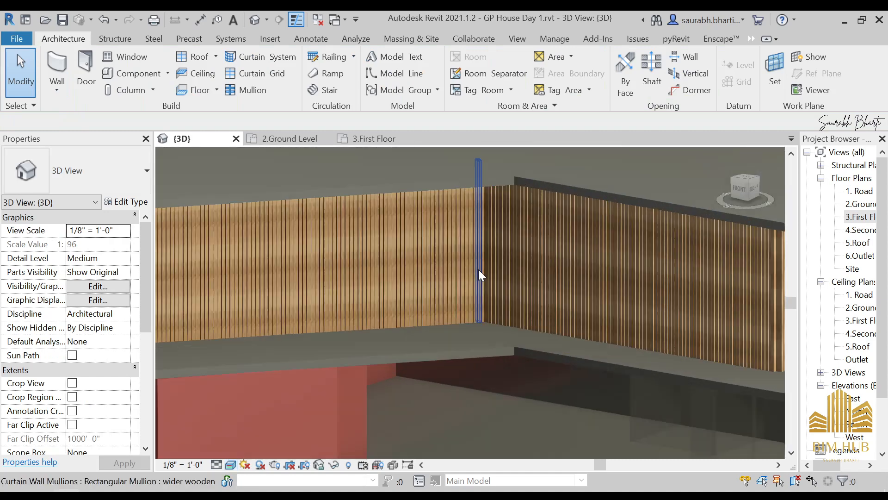
- Change the Storefront curtain wall on the far side of the solid panel to the Wider Louver type and deselect it
scroll(433, 338, "down", 5)
middle_click_drag(380, 319, 440, 326, "shift")
scroll(451, 288, "down", 6)
middle_click_drag(617, 351, 576, 339, "shift")
scroll(551, 349, "up", 3)
left_click(727, 346)
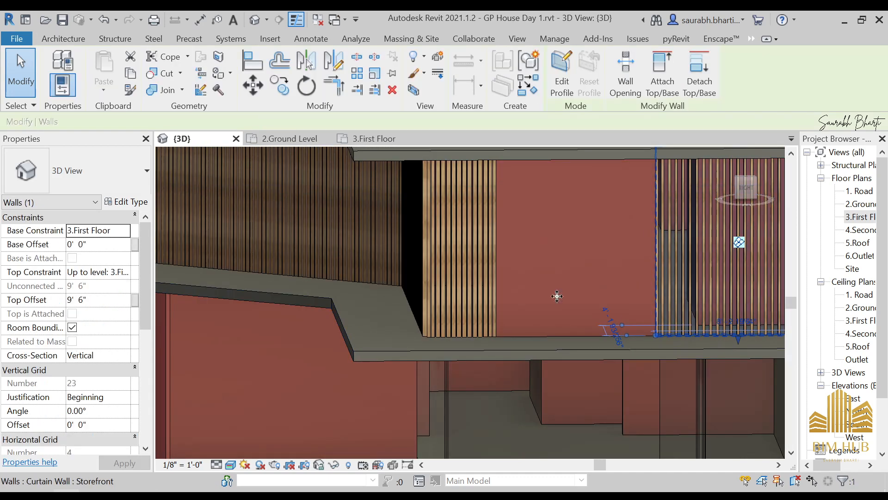
left_click(84, 170)
left_click(70, 388)
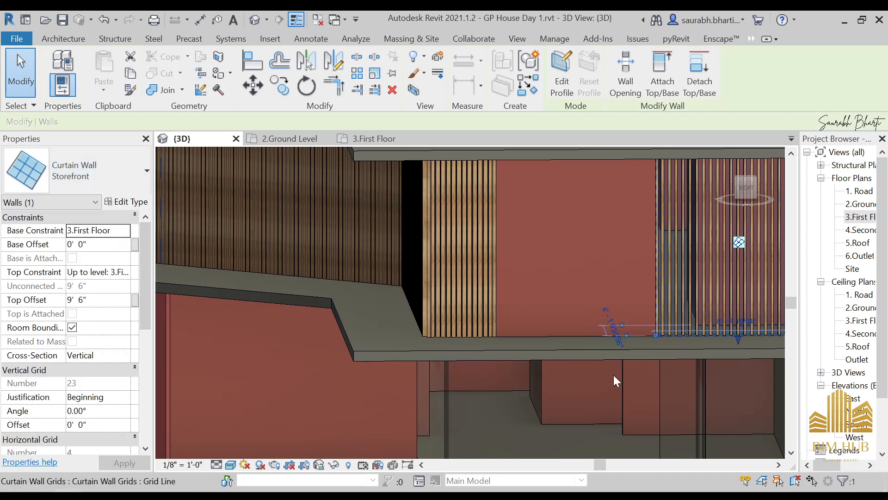
scroll(640, 371, "down", 2)
left_click(640, 371)
- Inspect the wooden louvers on both sides of the facade's bend, checking the curtain wall next to the solid wall
middle_click_drag(612, 352, 673, 345, "shift")
scroll(673, 345, "down", 3)
middle_click_drag(519, 342, 536, 314, "shift")
scroll(564, 307, "up", 3)
scroll(565, 311, "down", 5)
scroll(407, 324, "up", 4)
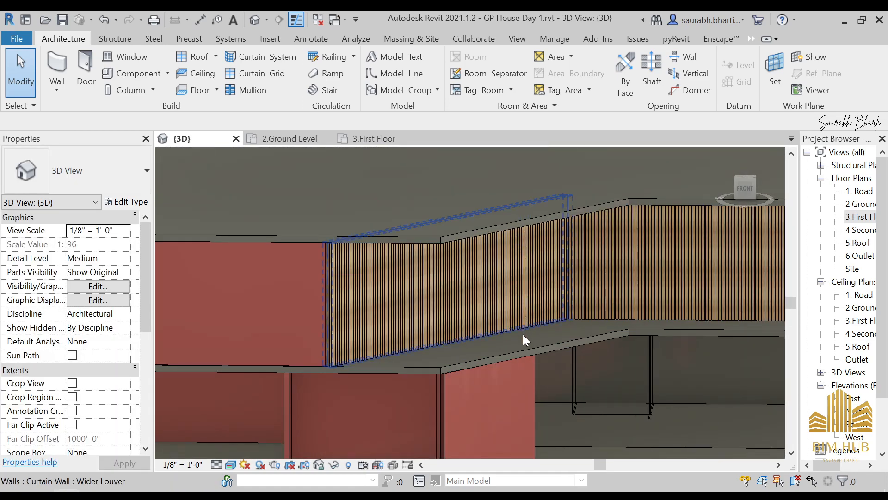
left_click(523, 334)
middle_click_drag(537, 342, 514, 345, "shift")
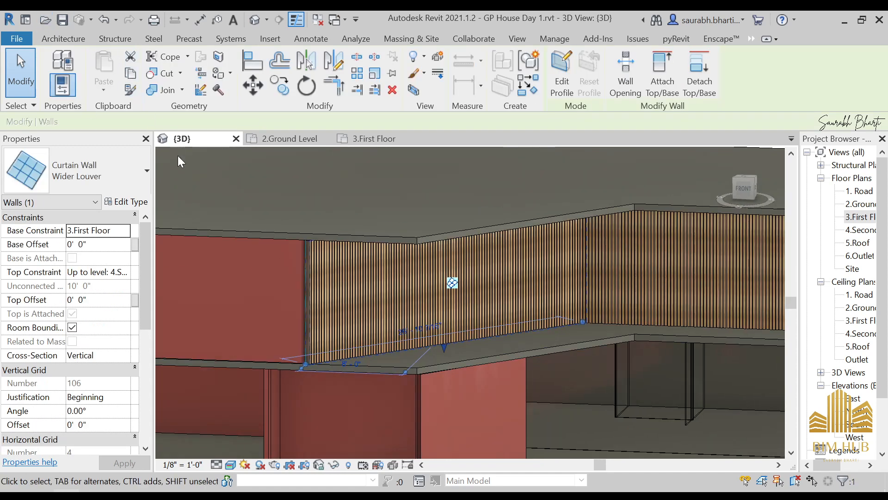
left_click(309, 194)
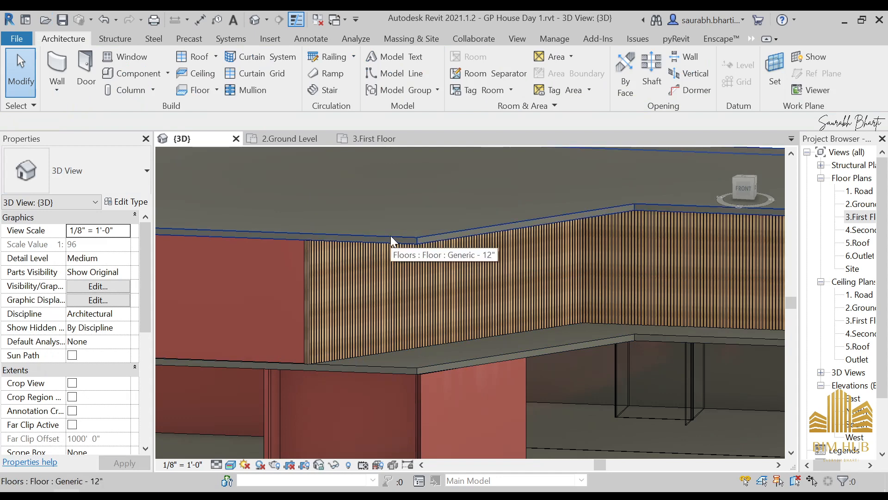
scroll(387, 299, "down", 3)
middle_click_drag(407, 294, 548, 301, "shift")
scroll(547, 301, "up", 3)
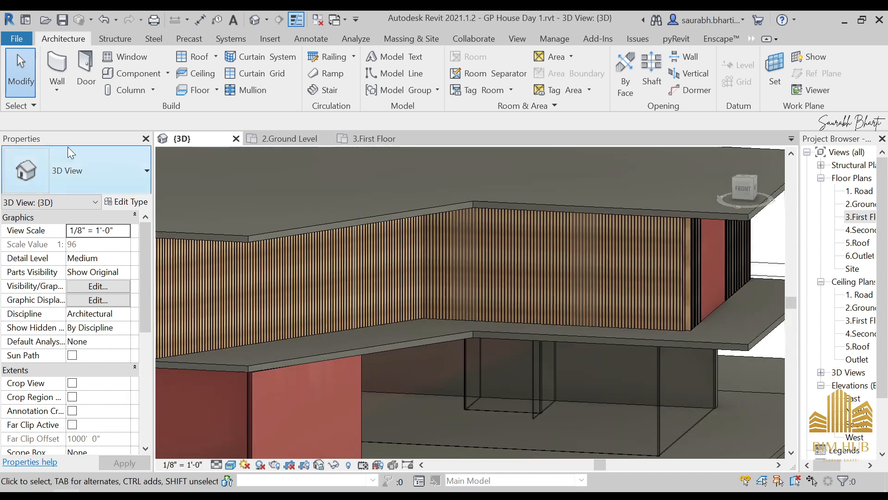
left_click(56, 89)
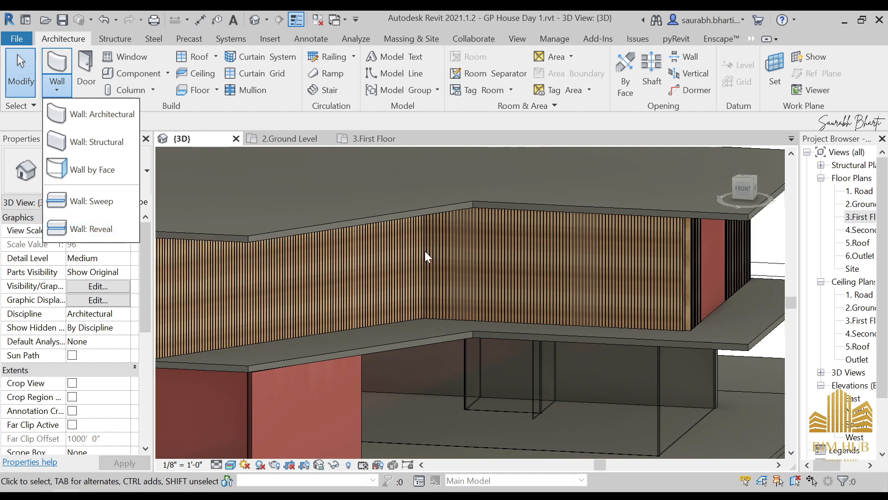
scroll(427, 257, "down", 3)
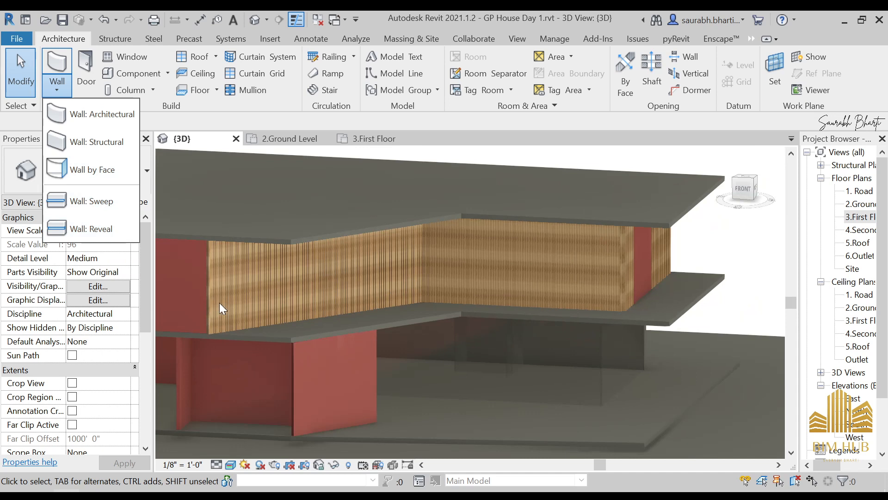
scroll(481, 246, "down", 4)
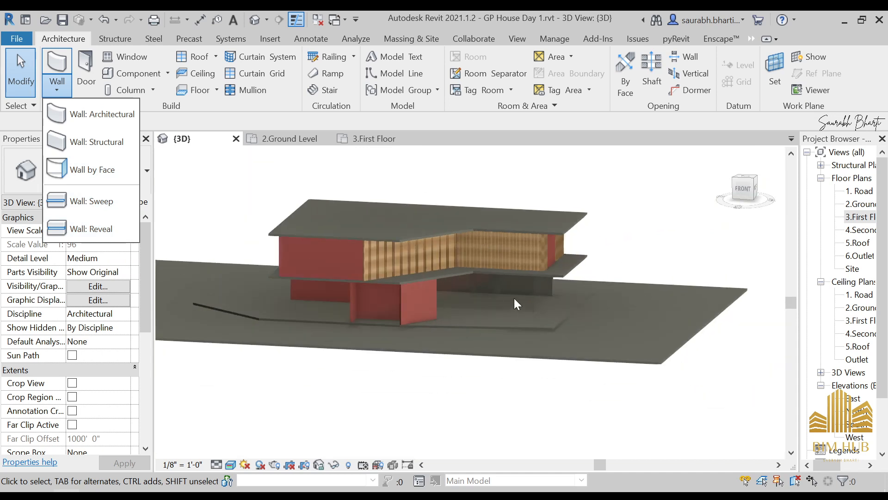
left_click(640, 209)
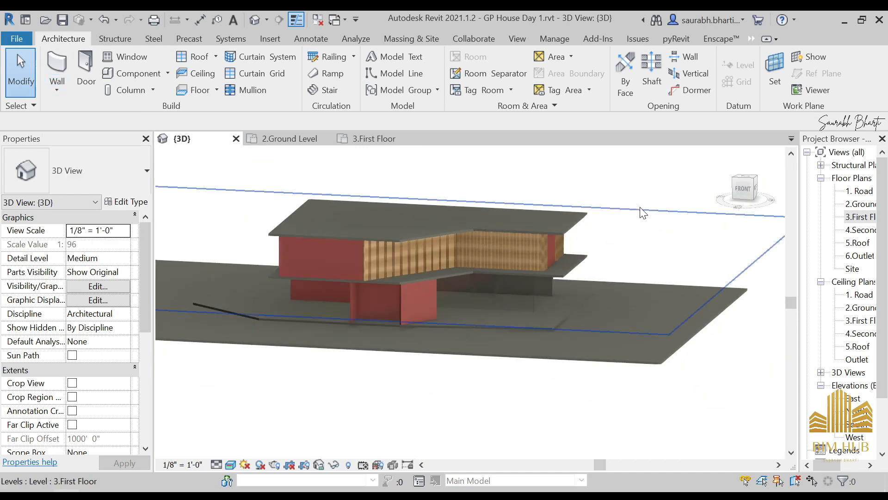
- Inspect the whole house from several angles and compare it with the reference photo Back.jpg in Photos
middle_click_drag(500, 329, 483, 353, "shift")
scroll(391, 305, "down", 2)
scroll(448, 279, "up", 3)
mouse_move(446, 294)
middle_mouse_down("shift")
mouse_move(475, 326)
mouse_move(442, 291)
middle_mouse_up("shift")
scroll(442, 292, "down", 2)
middle_click_drag(406, 345, 419, 400, "shift")
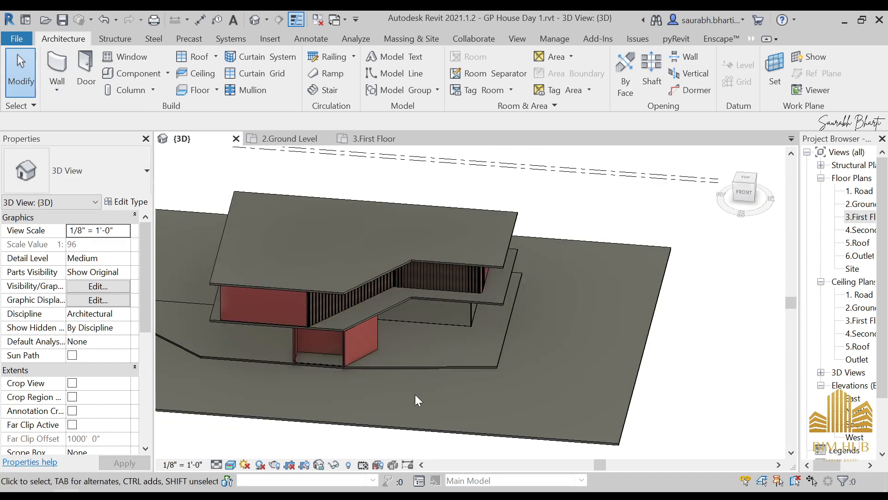
middle_click_drag(388, 341, 365, 398, "shift")
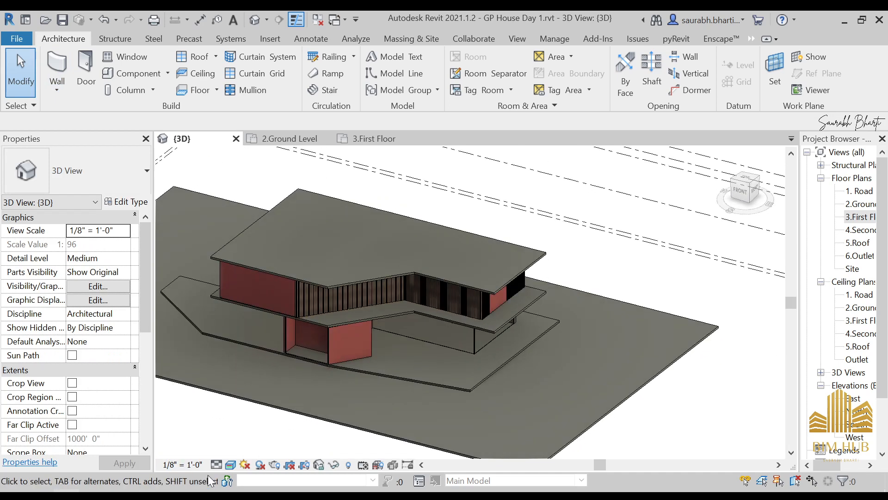
left_click(145, 496)
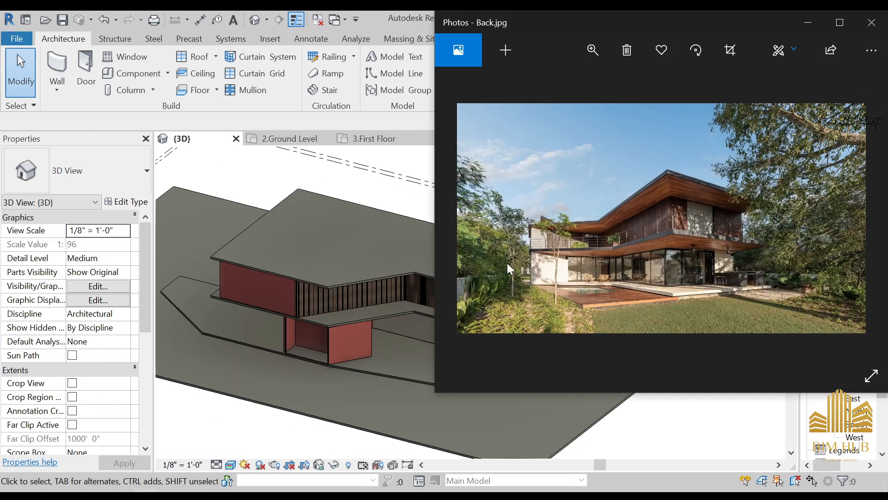
left_click(841, 22)
scroll(283, 336, "up", 3, "ctrl")
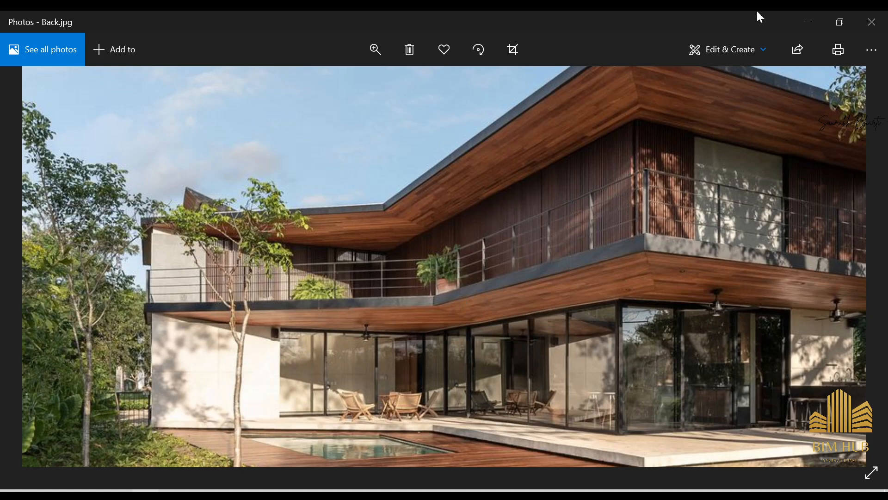
left_click(801, 12)
- Switch to Revit, open the ground-level floor's boundary in top view and add the upper slab's diagonal and recessed edges to the sketch
scroll(576, 262, "down", 4)
left_click(513, 304)
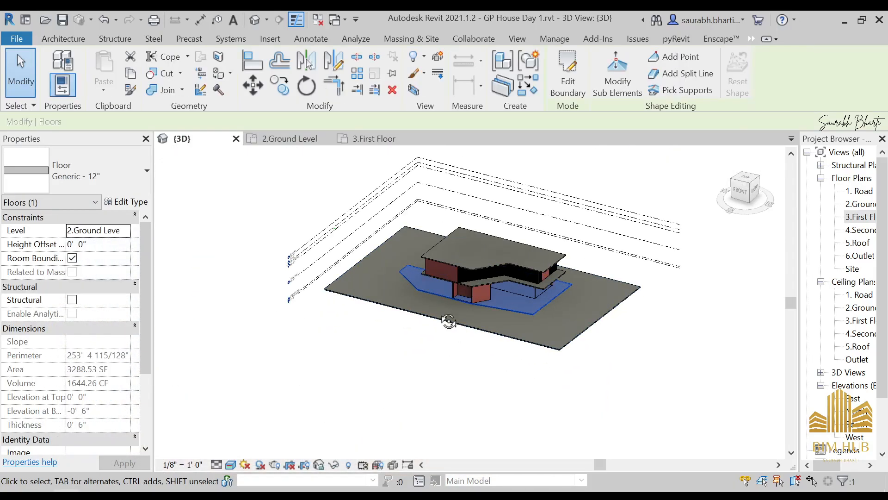
left_click(740, 184)
left_click(745, 180)
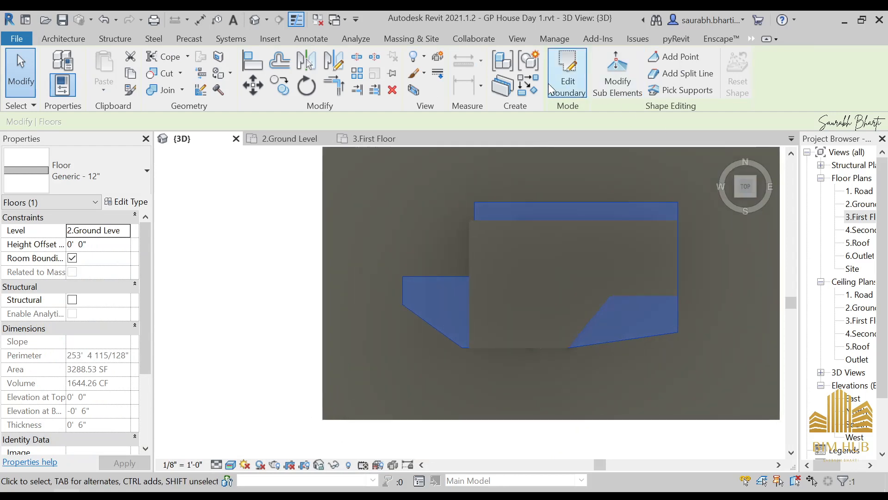
left_click(568, 79)
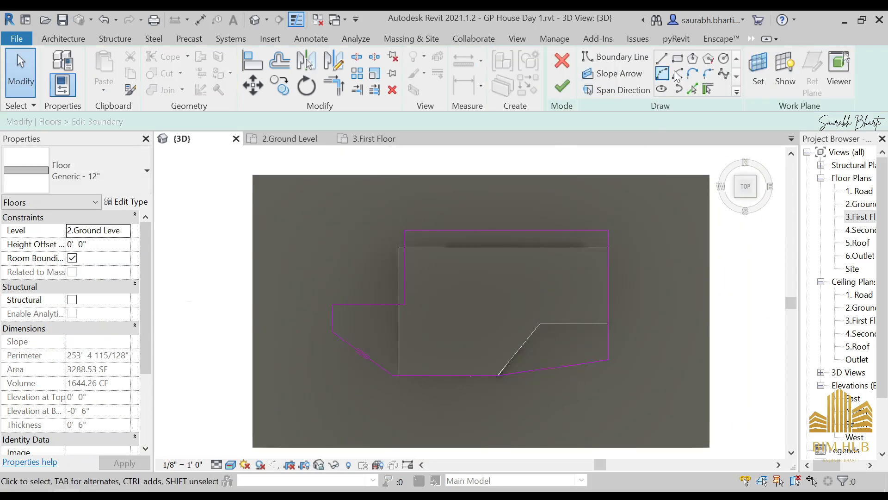
left_click(693, 89)
left_click(523, 342)
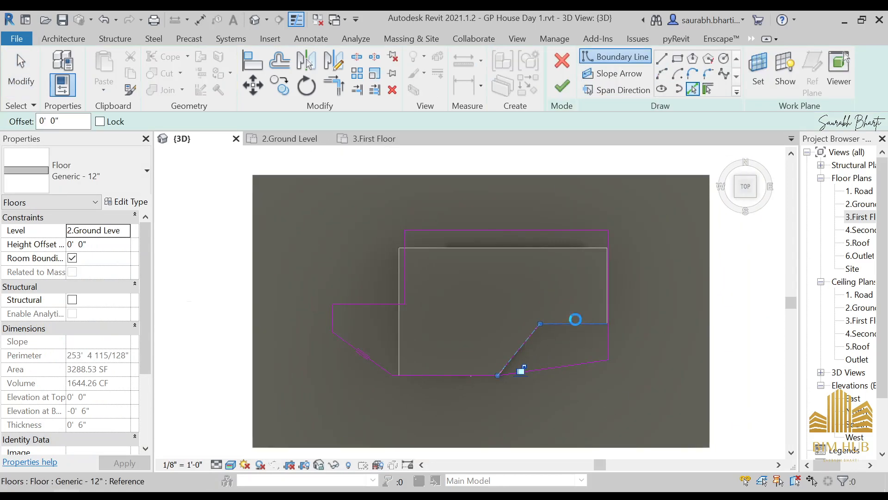
left_click(577, 323)
- Trim the new edges into the ground-level floor's outline, delete the old slanted boundary line and finish the sketch
key("t")
key("r")
left_click(598, 322)
left_click(607, 306)
left_click(494, 374)
left_click(510, 356)
key("Escape")
left_click(534, 371)
key("Delete")
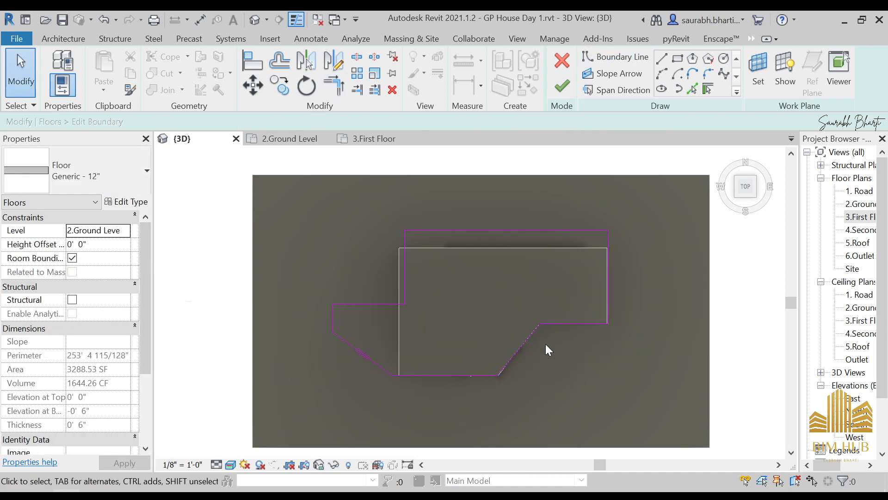
left_click(562, 86)
- Examine the reshaped ground-level slab from several angles and compare it with the terrace in Back.jpg
mouse_move(575, 349)
middle_mouse_down("shift")
mouse_move(610, 321)
mouse_move(603, 339)
mouse_move(534, 347)
mouse_move(565, 365)
mouse_move(534, 325)
mouse_move(575, 393)
middle_mouse_up("shift")
left_click(534, 347)
scroll(535, 323, "up", 3)
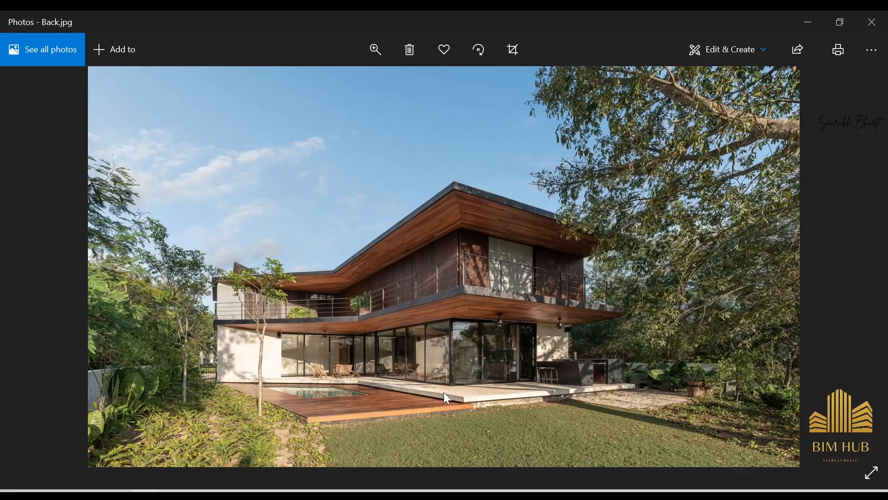
scroll(443, 393, "up", 3, "ctrl")
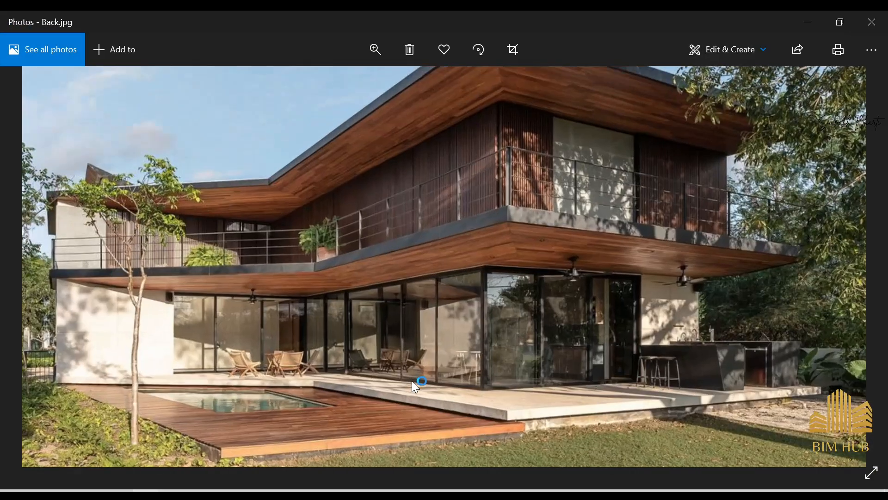
left_click(813, 17)
middle_click_drag(569, 337, 582, 323, "shift")
middle_click_drag(464, 357, 476, 351, "shift")
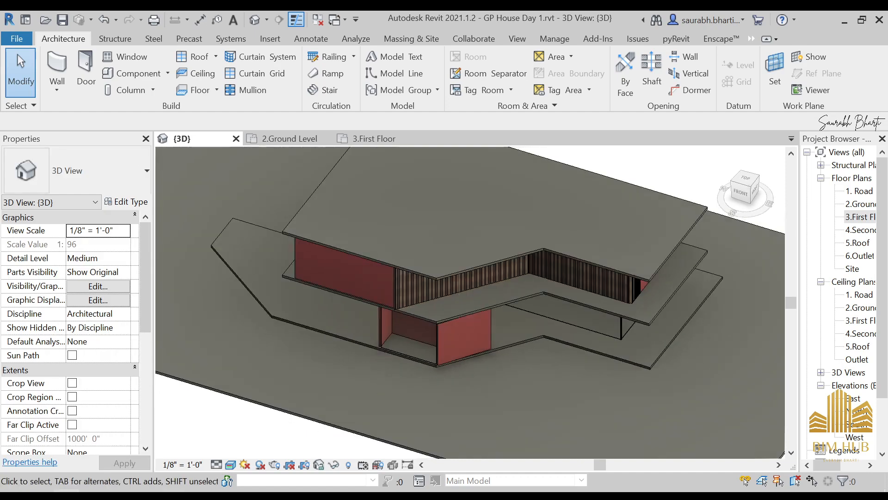
key("alt+Tab")
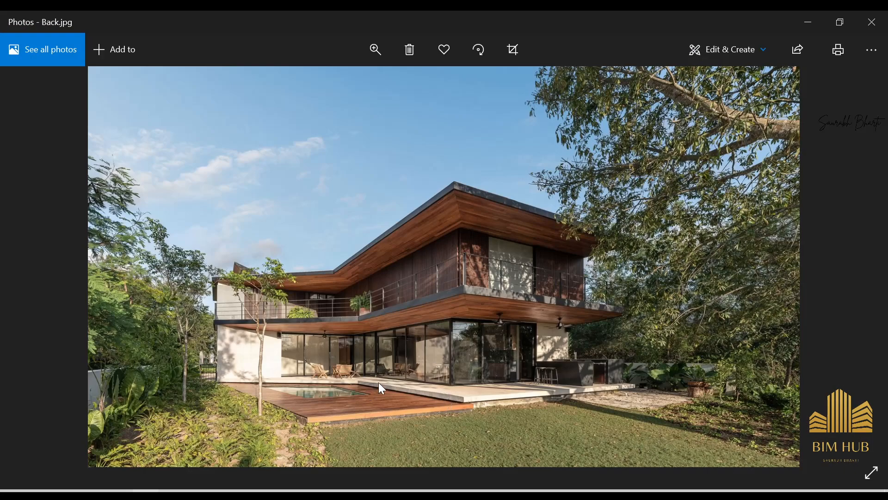
key("alt+Tab")
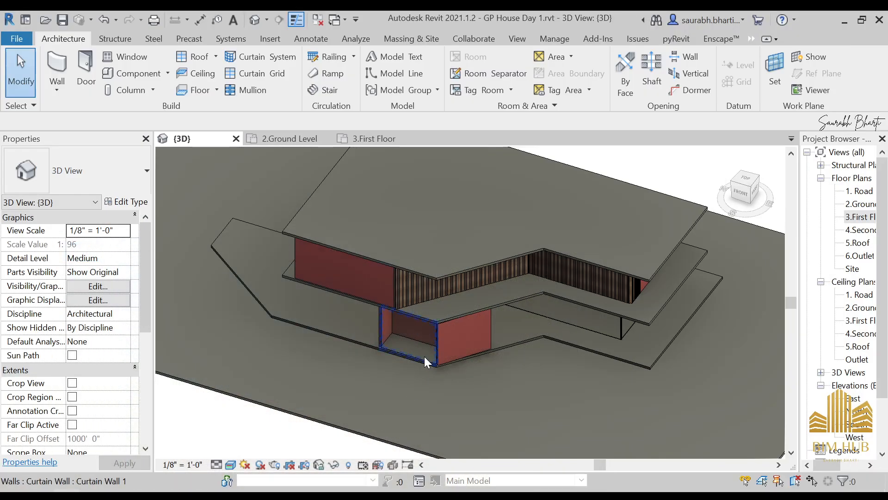
scroll(540, 328, "up", 3)
middle_click_drag(539, 328, 481, 319, "shift")
scroll(305, 316, "down", 2)
scroll(305, 320, "down", 4)
middle_click_drag(305, 320, 436, 383, "shift")
- Study the upper balcony, ground-floor glazing and terrace in the Back.jpg photo, then return to the Revit model
key("alt+Tab")
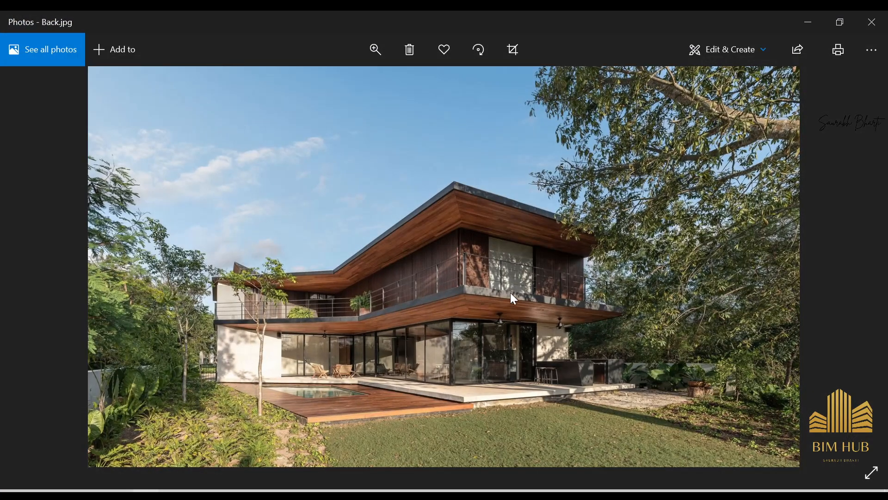
scroll(479, 264, "up", 3)
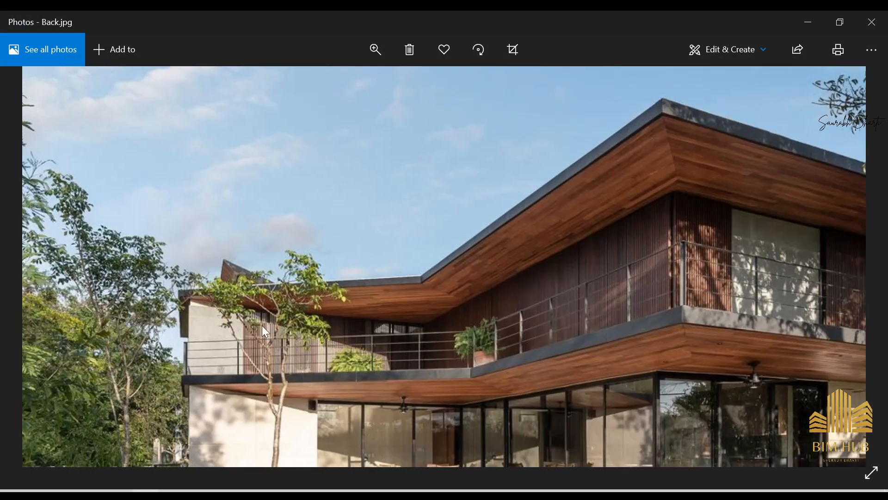
scroll(455, 353, "down", 3)
scroll(275, 229, "up", 3)
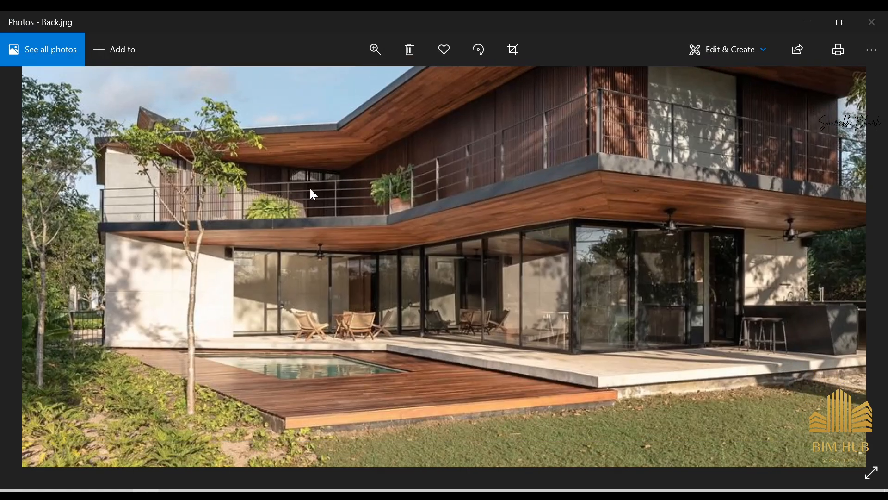
scroll(307, 193, "up", 5)
scroll(296, 246, "up", 1)
scroll(340, 248, "down", 3)
scroll(321, 224, "up", 4)
scroll(404, 273, "down", 1)
scroll(407, 280, "down", 3)
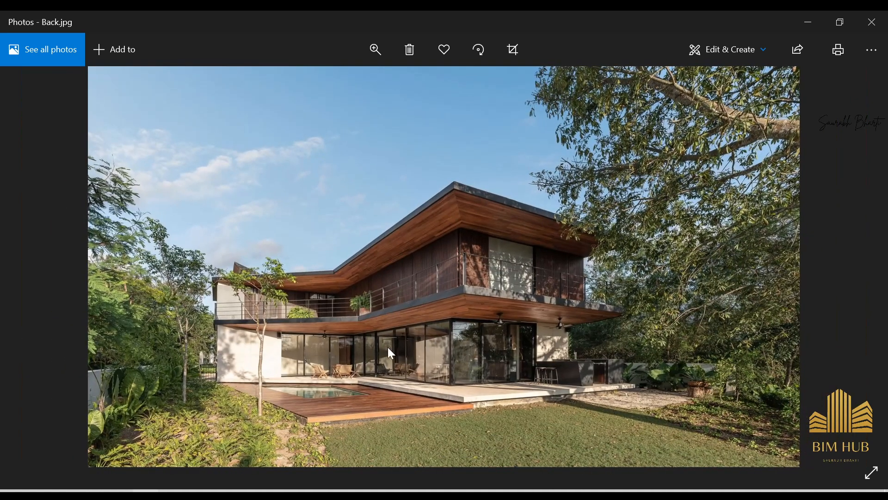
scroll(556, 357, "up", 4)
left_click_drag(570, 291, 512, 287)
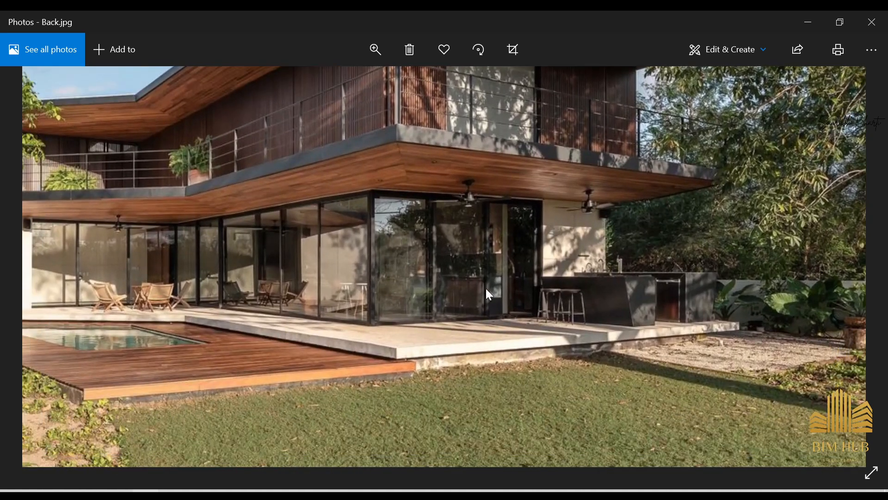
scroll(401, 240, "up", 4)
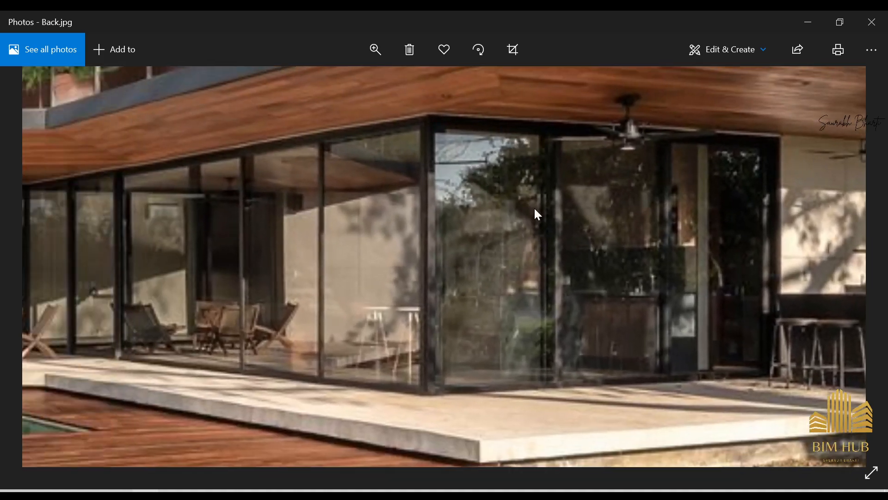
left_click_drag(233, 281, 626, 270)
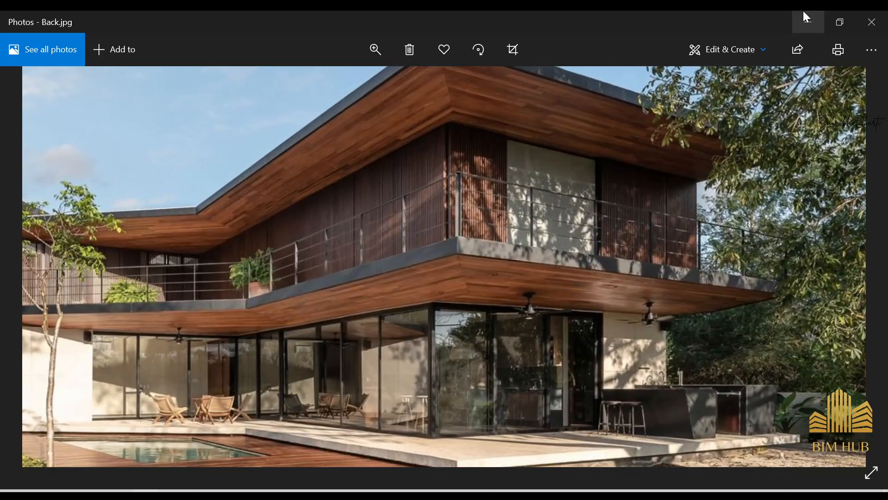
left_click(804, 12)
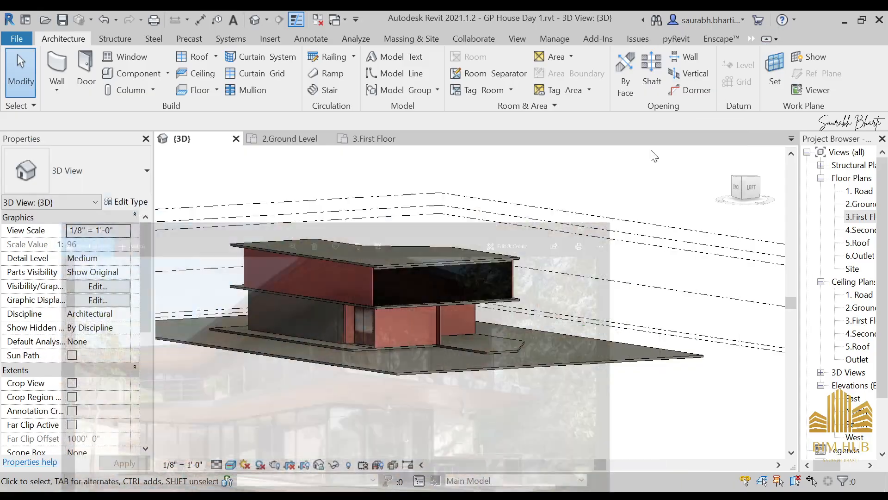
middle_click_drag(407, 350, 570, 282, "shift")
left_click(506, 342)
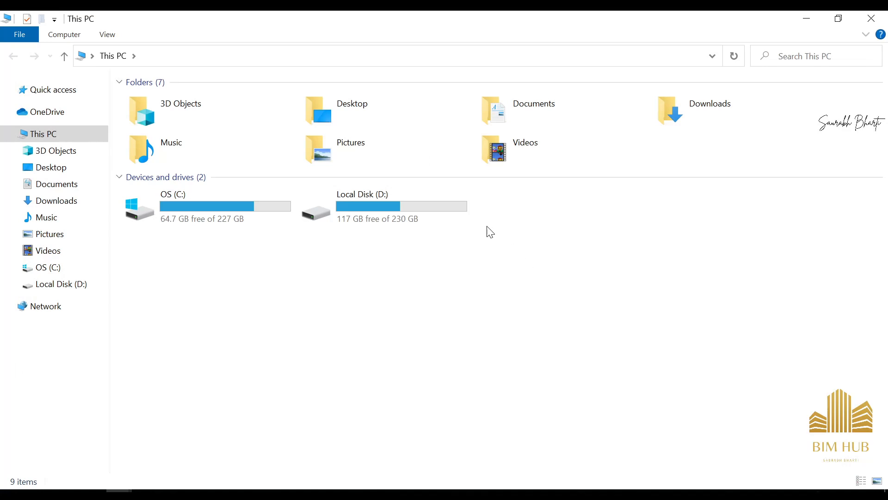
left_click(459, 213)
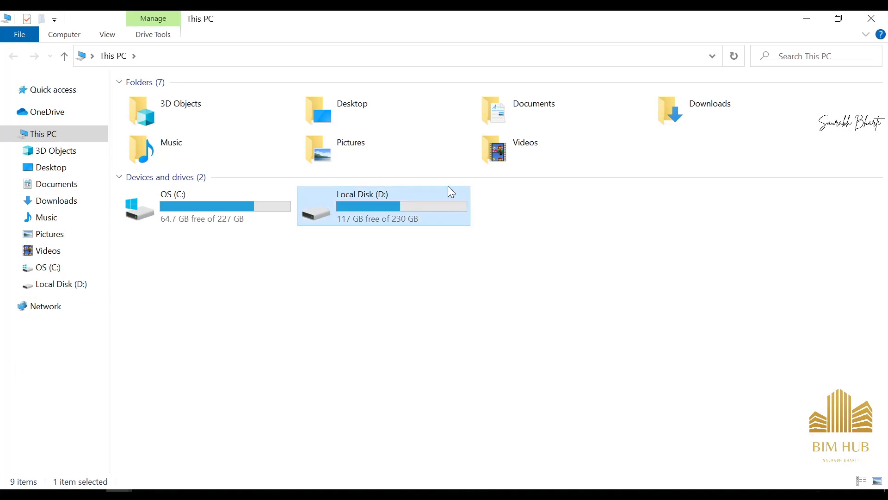
double_click(423, 219)
double_click(629, 168)
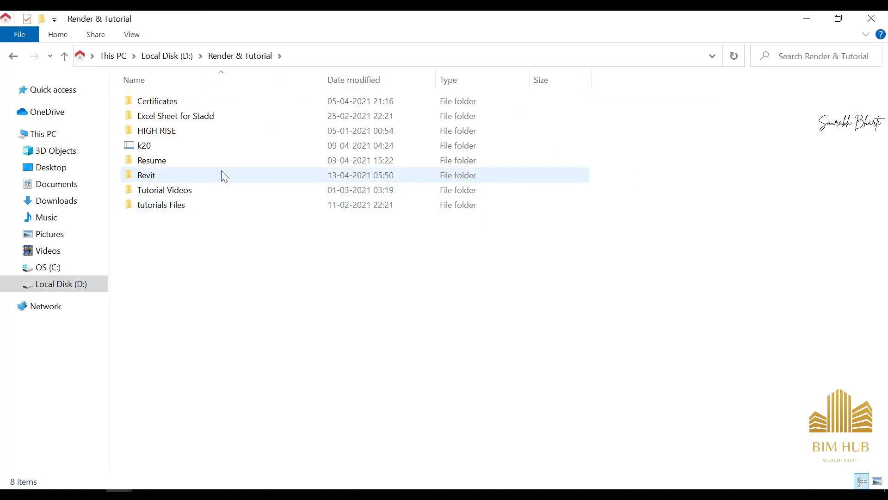
double_click(198, 175)
left_click(184, 105)
double_click(187, 109)
double_click(162, 176)
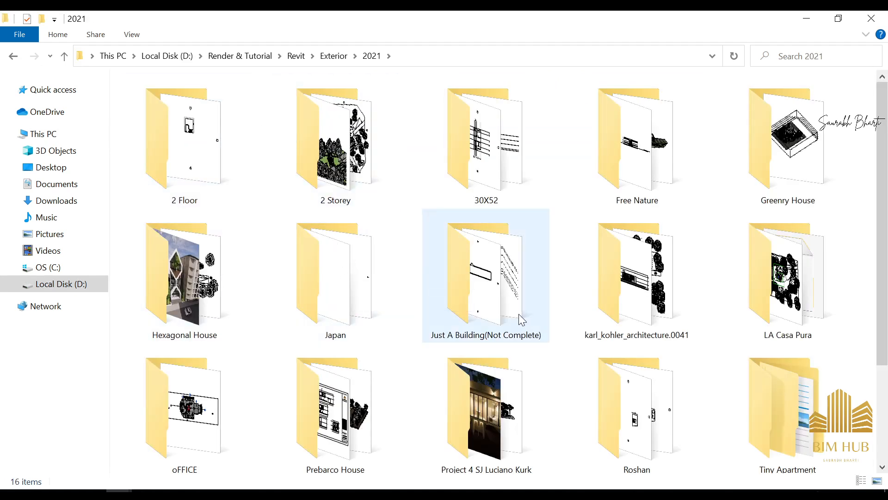
double_click(524, 439)
- Show the project folder's contents as extra large icons, copy a file from its Family folder and paste it on the desktop
right_click(352, 364)
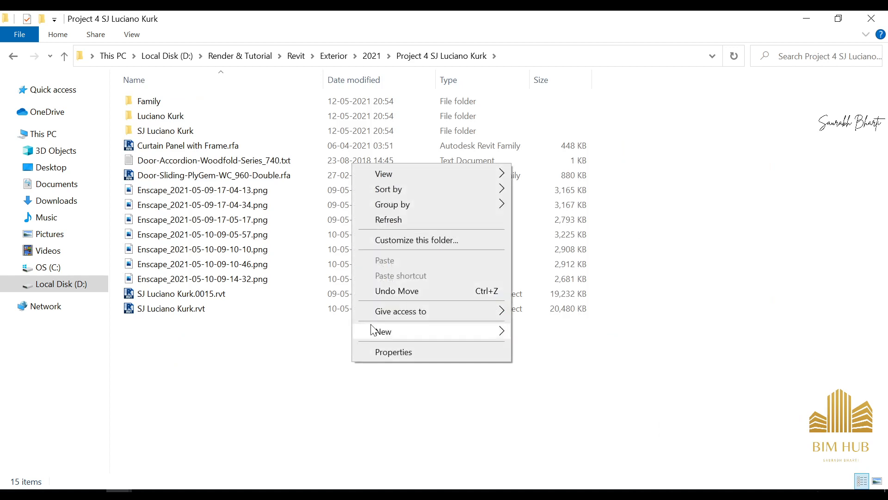
mouse_move(437, 170)
left_click(592, 174)
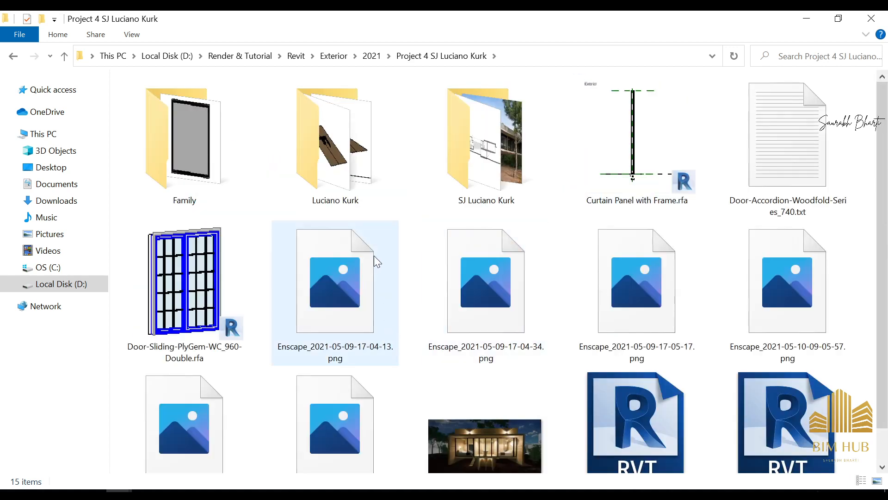
double_click(194, 126)
left_click(190, 100)
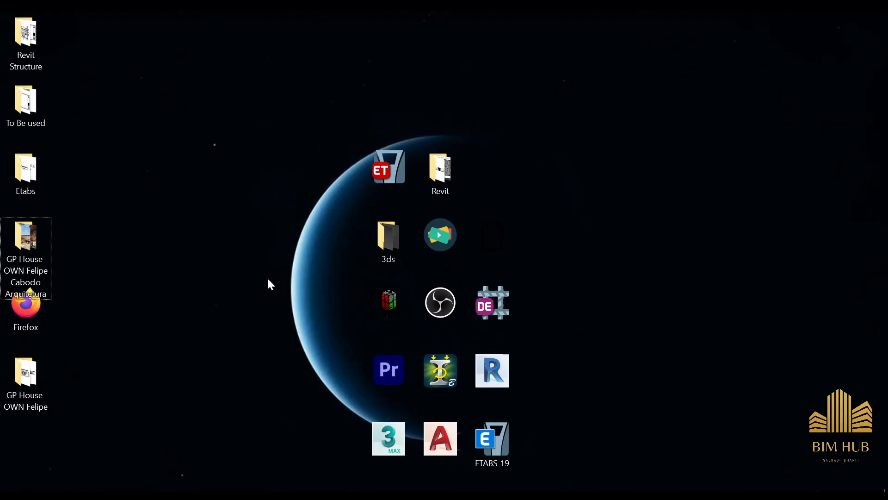
key("ctrl+v")
left_click_drag(52, 441, 207, 169)
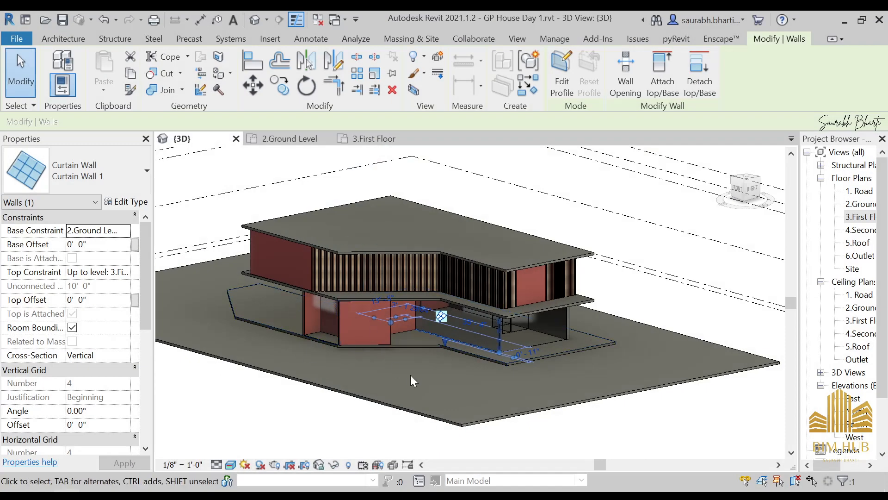
- Return to Revit and temporarily hide the Generic - 4.5" ground-floor wall in front of the glazing in the 3D view
middle_click_drag(410, 374, 532, 342, "shift")
left_click(496, 350)
left_click(496, 349)
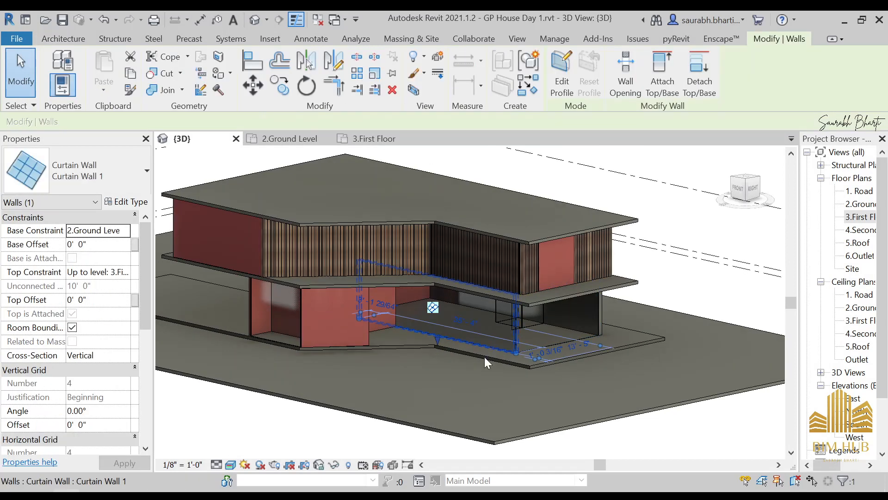
middle_click_drag(416, 349, 389, 354, "shift")
key("Escape")
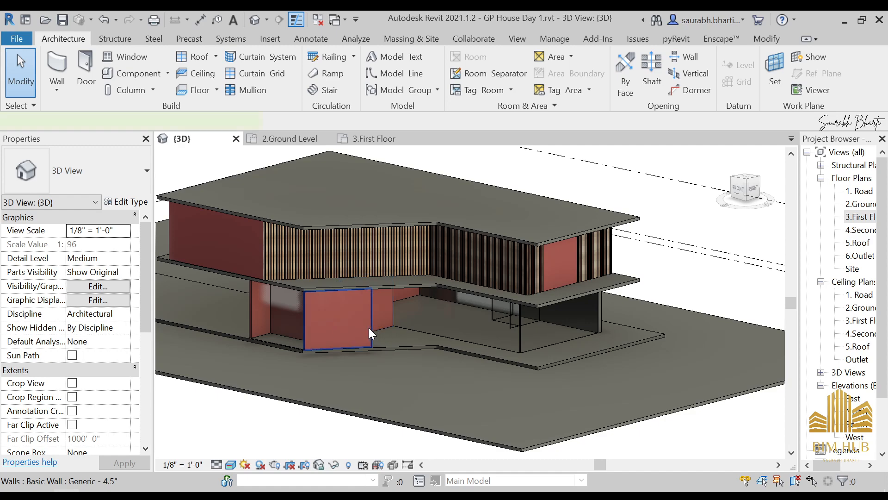
left_click(369, 327)
key("h")
key("h")
scroll(393, 331, "up", 3)
middle_click_drag(420, 371, 520, 356, "shift")
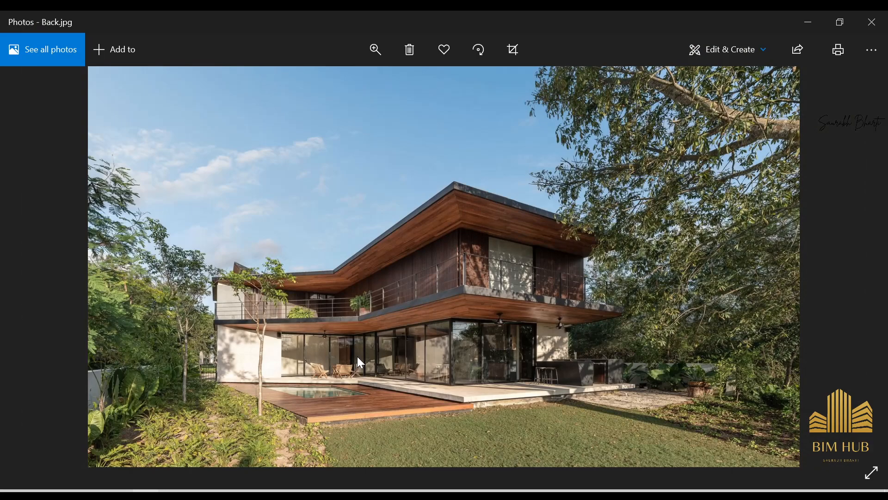
- Examine the ground-floor corner glazing and the solid wall beside the outdoor kitchen in Back.jpg, comparing them with the model's right side
scroll(471, 362, "up", 4)
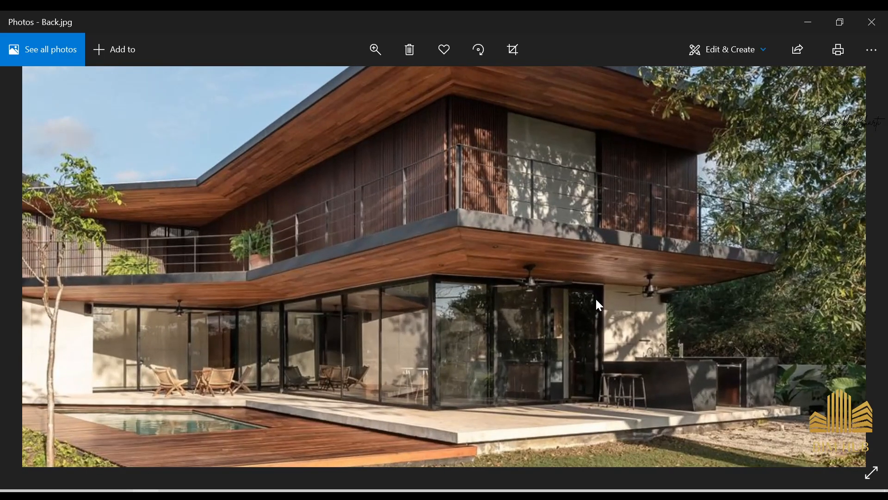
scroll(579, 333, "up", 3)
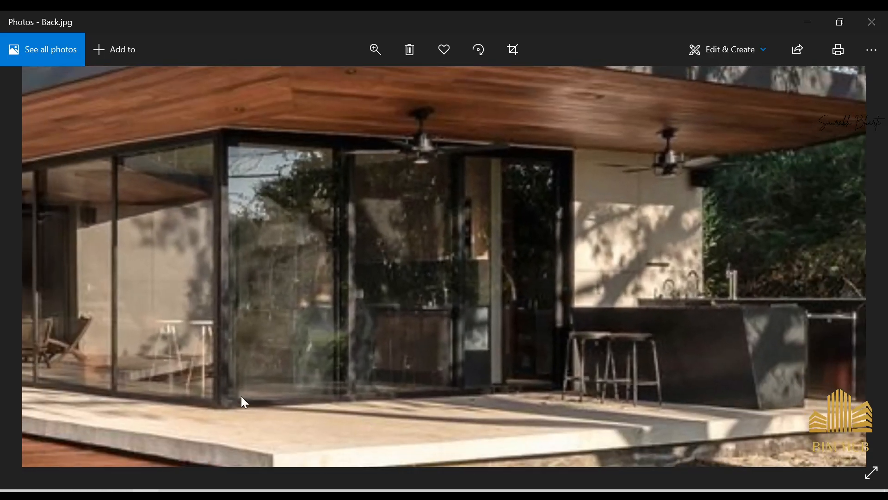
left_click_drag(254, 371, 345, 364)
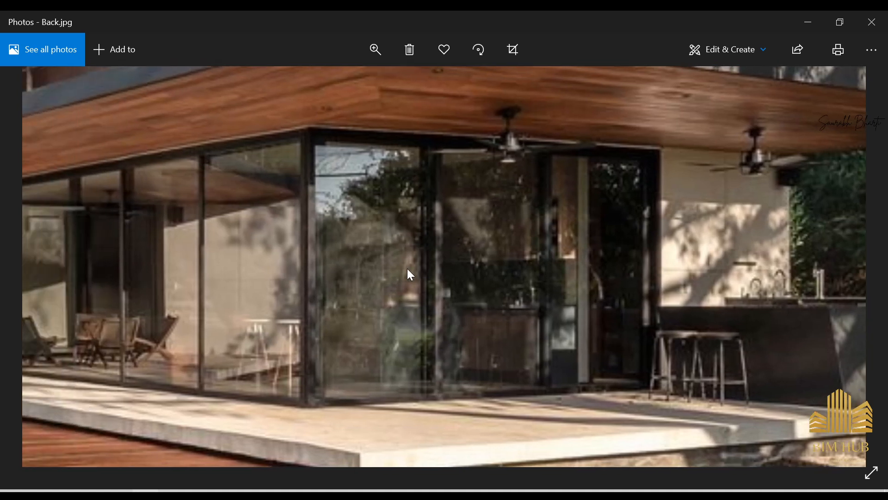
left_click_drag(453, 271, 633, 274)
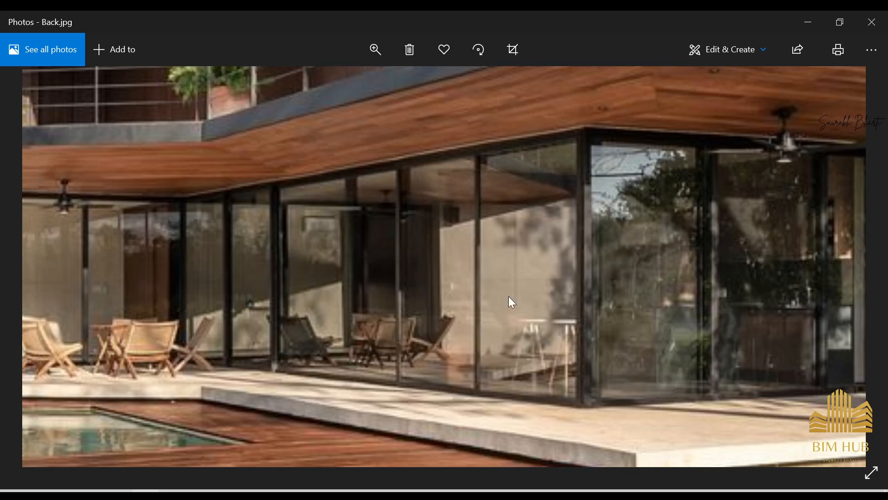
left_click_drag(673, 282, 418, 301)
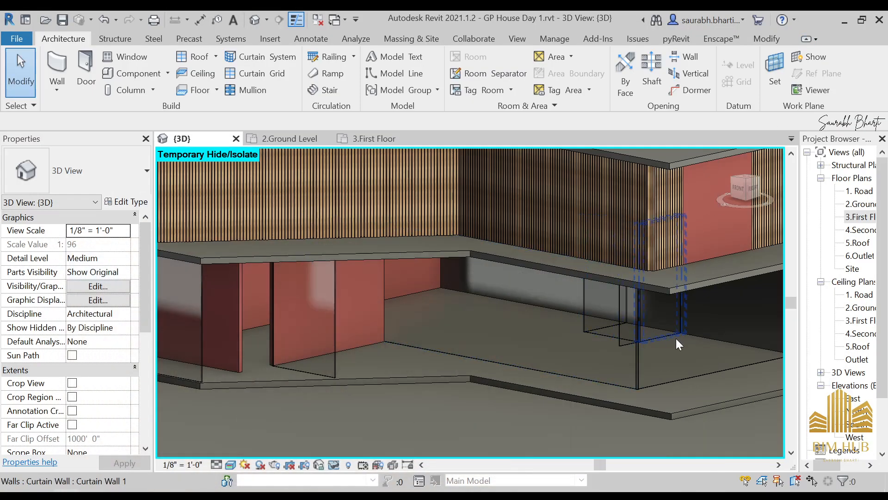
middle_click_drag(676, 340, 667, 385, "shift")
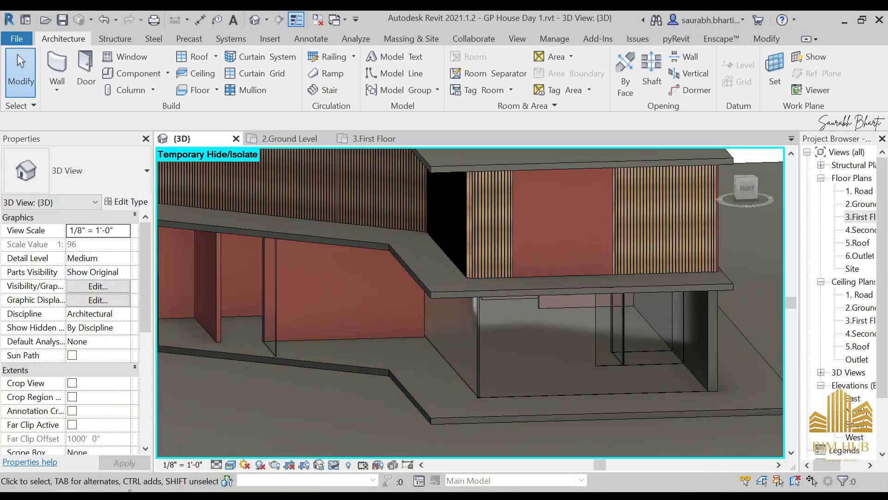
left_click(172, 496)
left_click(78, 493)
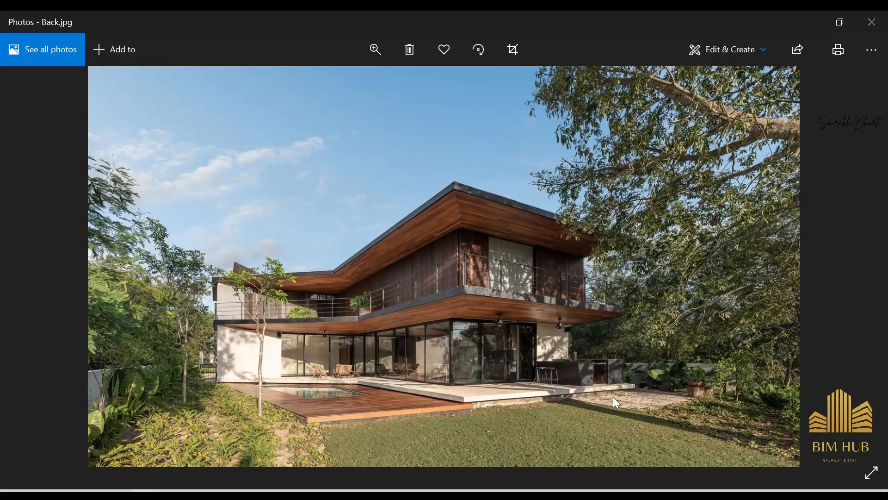
scroll(612, 396, "up", 5)
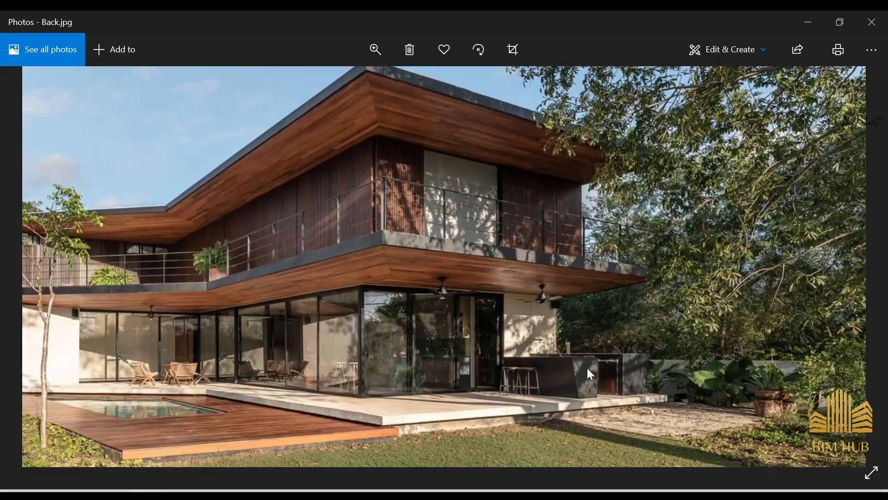
left_click(816, 23)
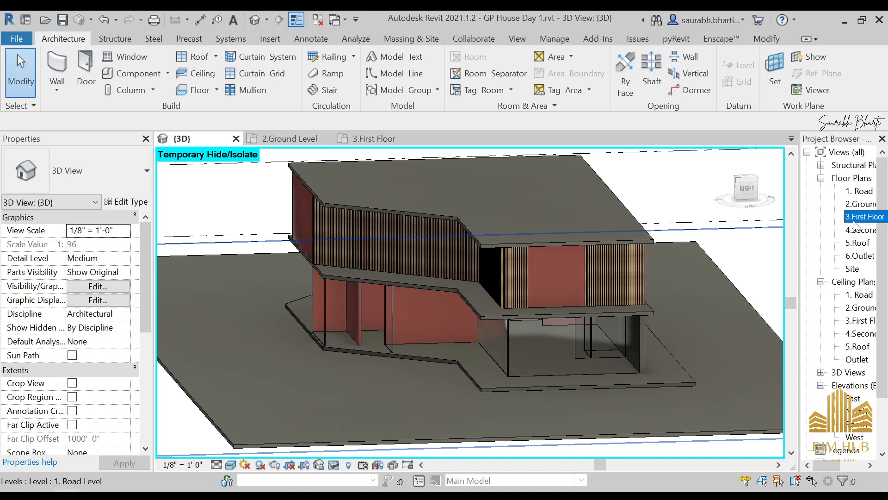
- Open the 2.Ground Level floor plan at the outdoor kitchen area
double_click(860, 204)
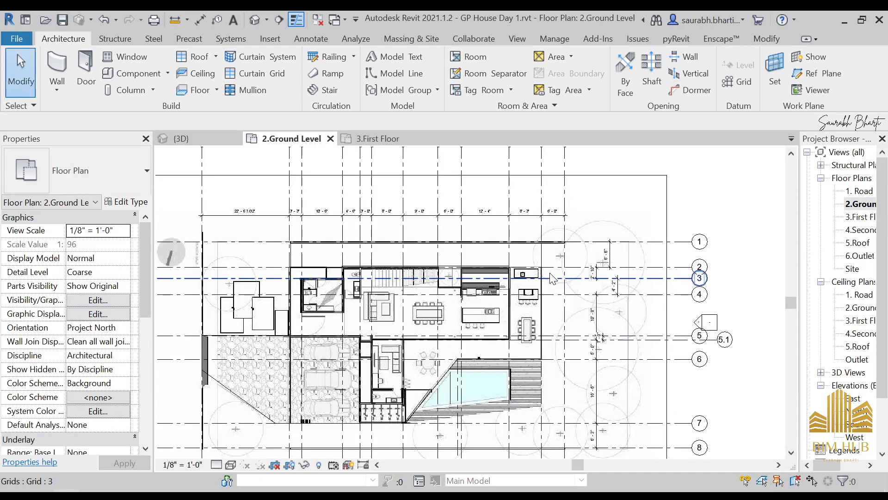
scroll(552, 278, "up", 2)
key("w")
key("a")
scroll(550, 254, "up", 3)
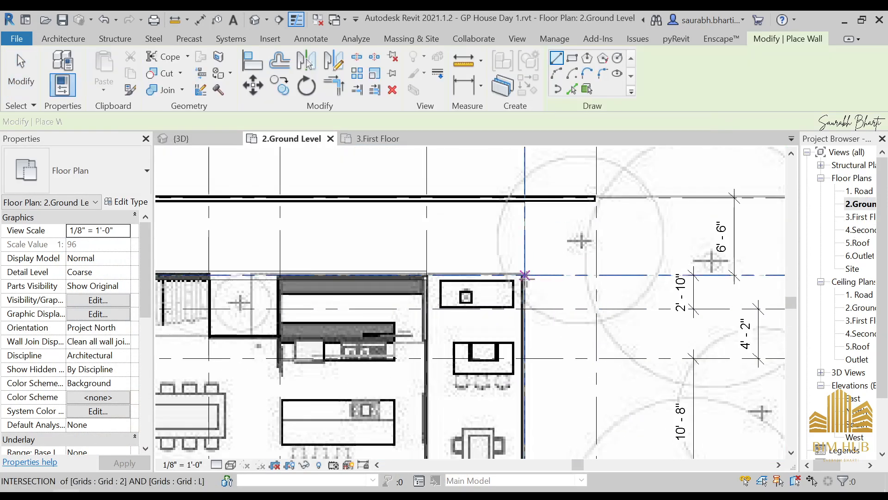
key("Escape")
left_click(522, 319)
key("Escape")
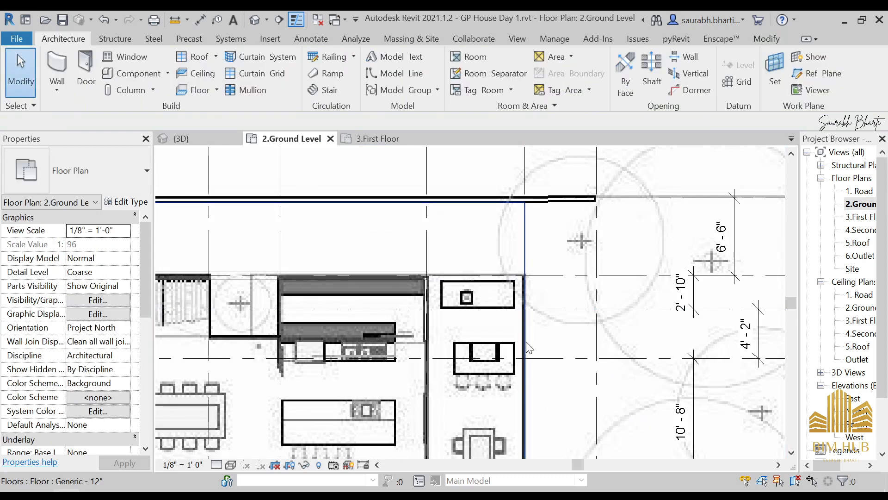
scroll(524, 322, "up", 2)
left_click(527, 327)
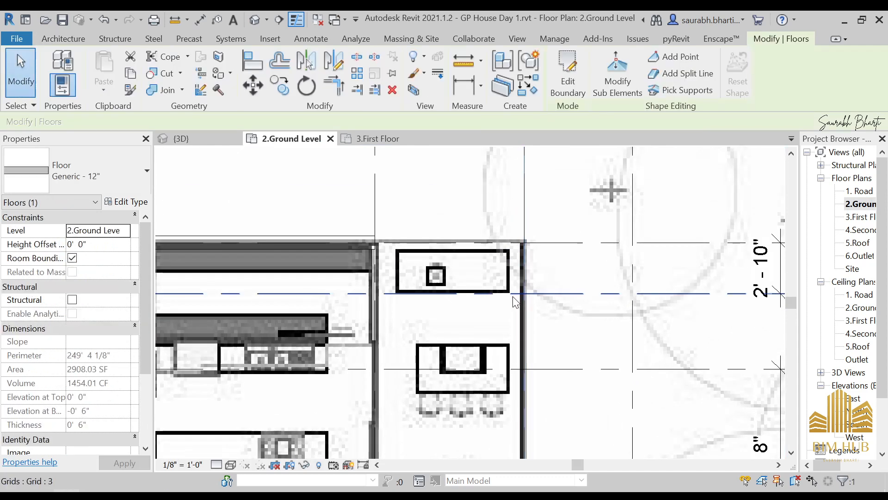
key("Escape")
- Shorten the curtain wall on grid K from its kitchen end to about 12'-6" and display the plan in Hidden Line style
left_click(375, 293)
middle_click_drag(375, 293, 458, 215)
left_click_drag(457, 169, 457, 159)
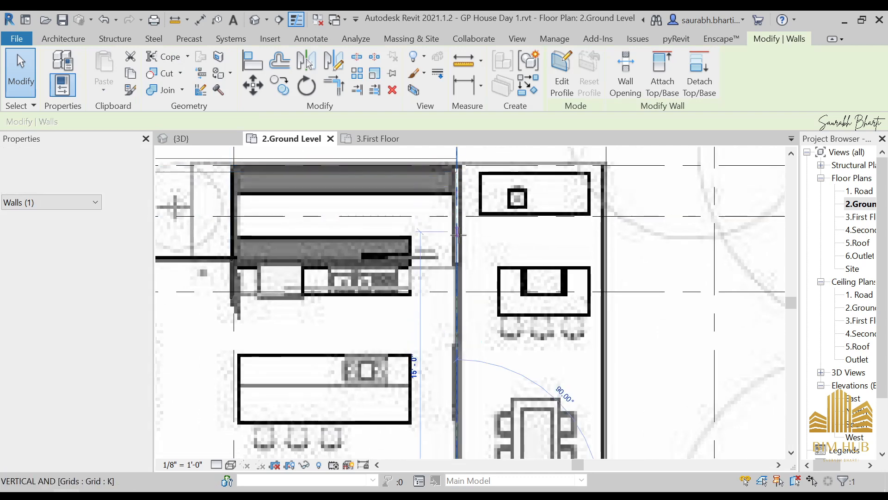
left_click(230, 465)
left_click(256, 410)
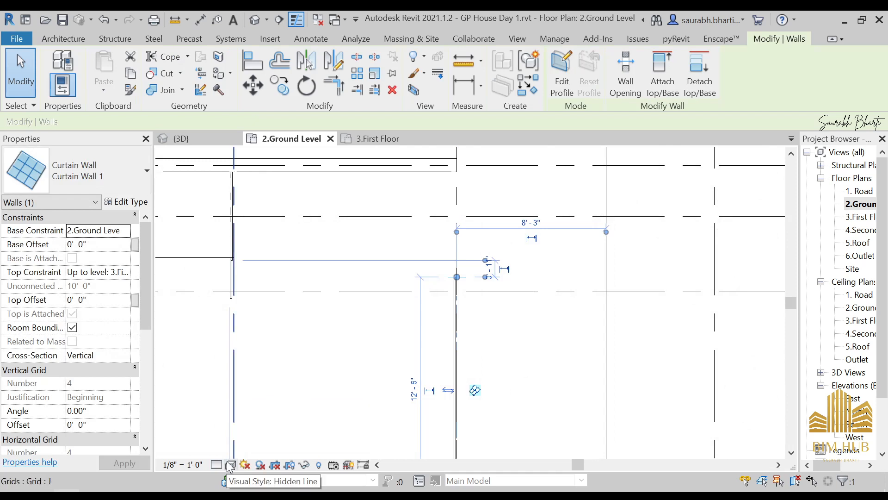
key("Escape")
- Draw a Generic - 4.5" wall along grid K from the 9" wall's endpoint to the end of the shortened curtain wall
scroll(454, 248, "down", 2)
middle_click_drag(446, 287, 437, 309)
scroll(435, 278, "down", 1)
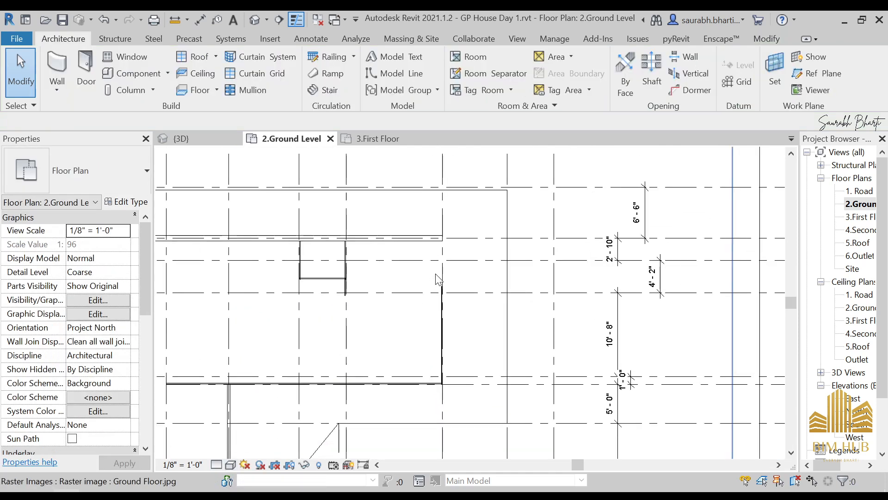
key("w")
key("a")
scroll(439, 239, "up", 2)
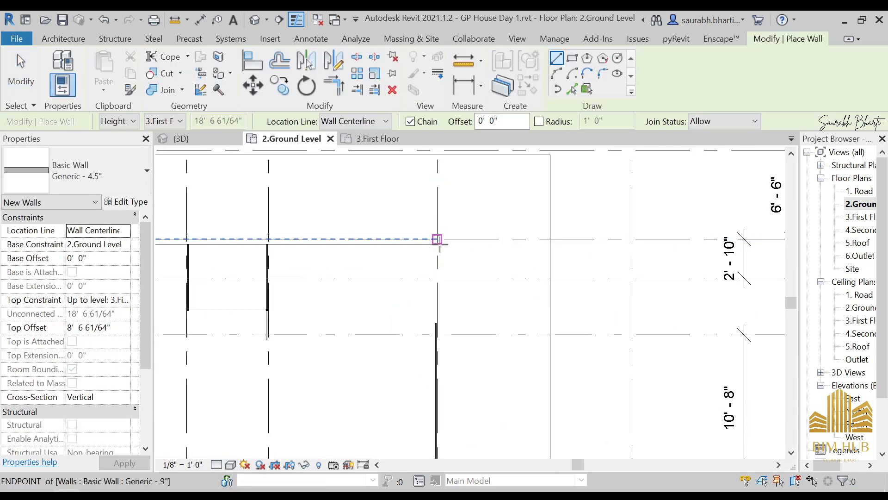
left_click(437, 240)
left_click(437, 323)
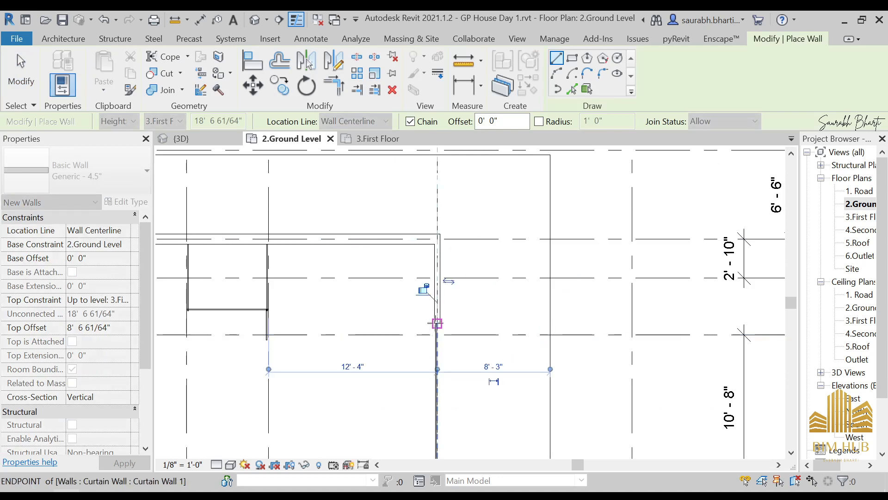
key("Escape")
key("Escape")
- Open the {3D} view and face the shortened ground-floor curtain wall squarely from the Right side
left_click(255, 19)
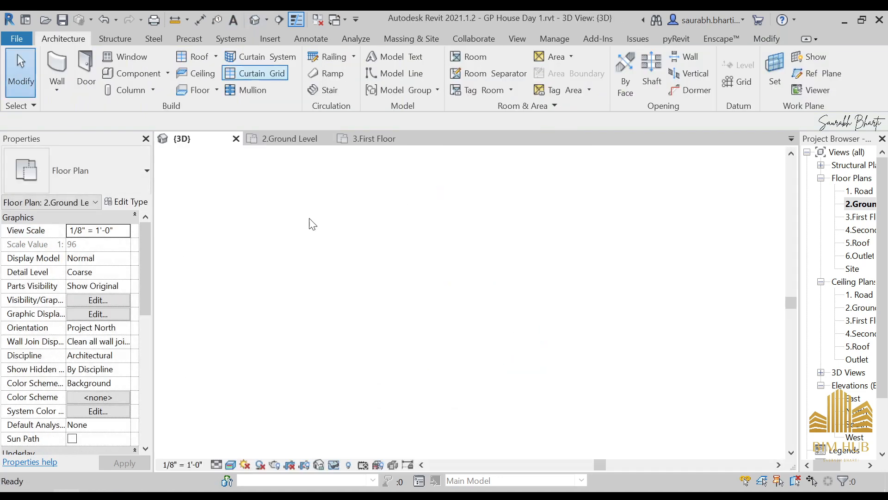
scroll(494, 283, "up", 4)
middle_click_drag(488, 330, 528, 295, "shift")
scroll(495, 310, "up", 1)
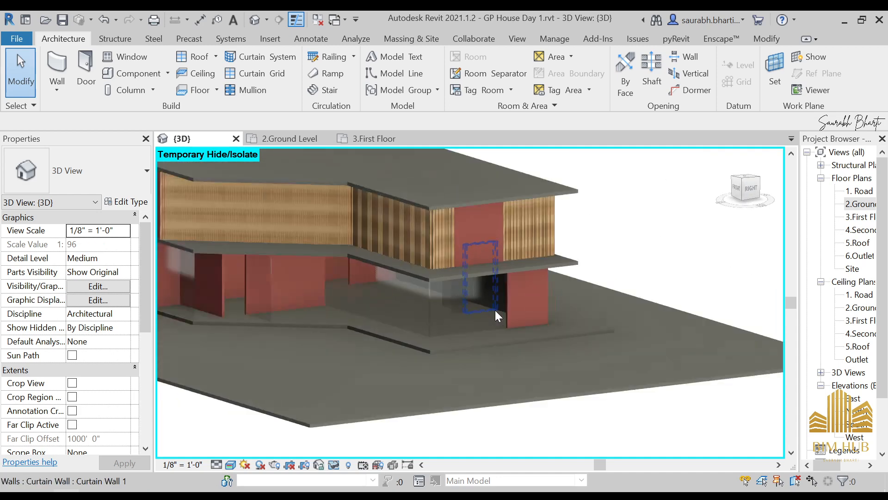
scroll(495, 310, "down", 3)
middle_click_drag(484, 333, 421, 341, "shift")
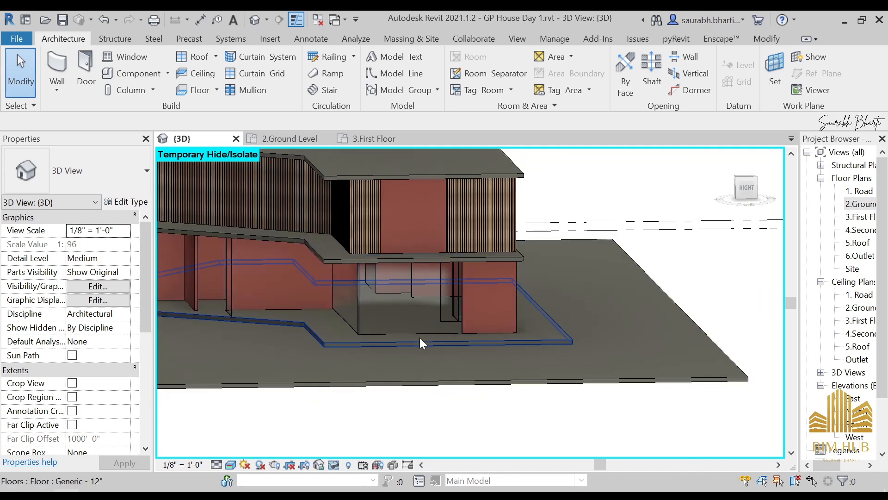
left_click(420, 335)
left_click(744, 189)
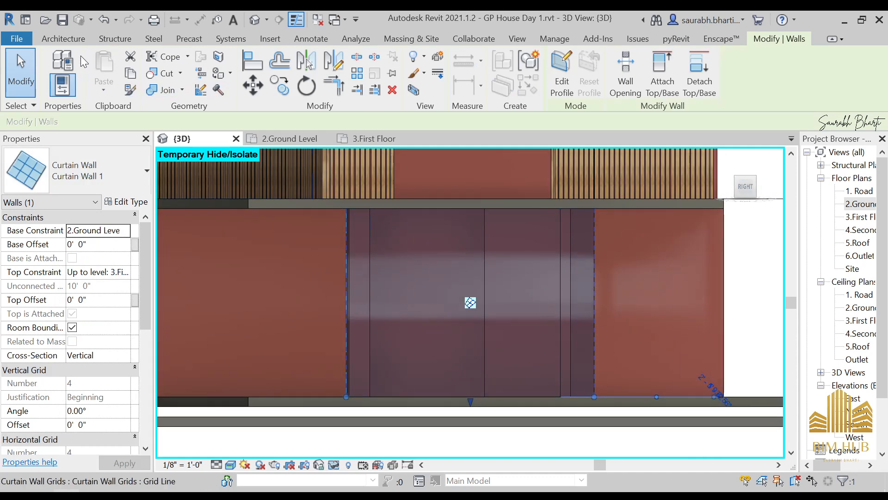
- Add two vertical curtain grid lines across all segments of the right-side curtain wall, 10'-0" and 4'-0" from the glazed corner, checking Back.jpg
left_click(83, 41)
left_click(252, 73)
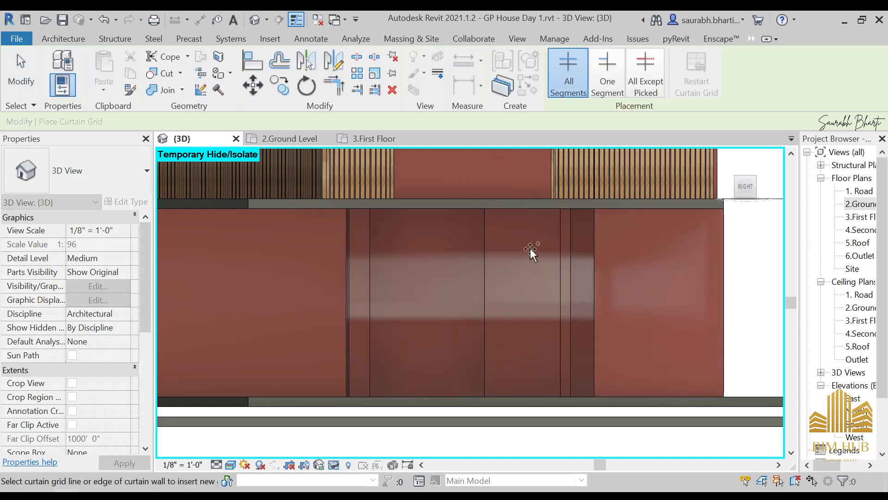
left_click(543, 207)
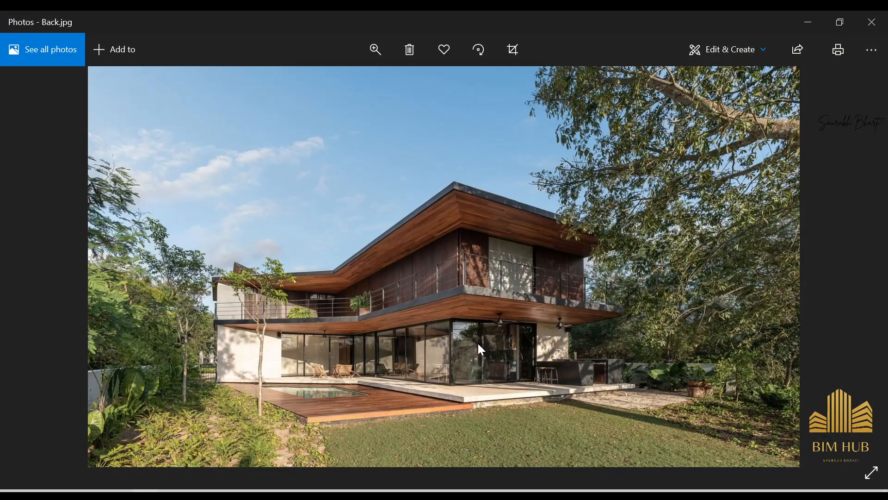
scroll(478, 343, "up", 3, "ctrl")
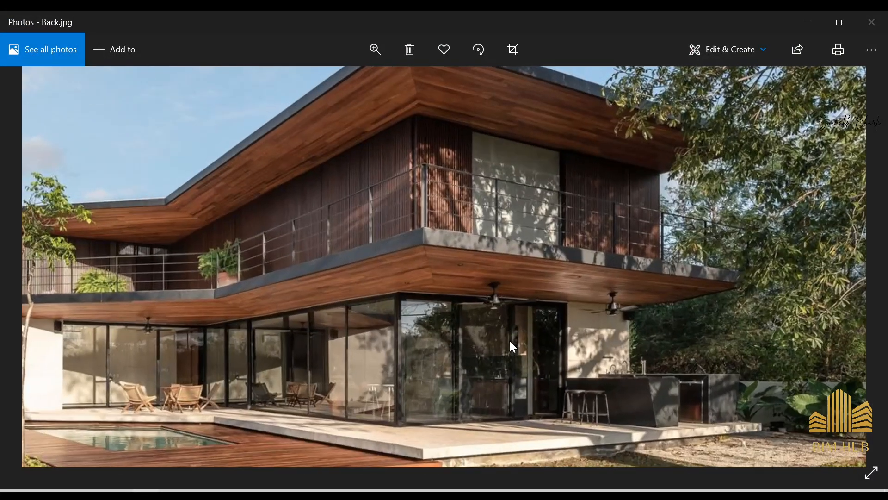
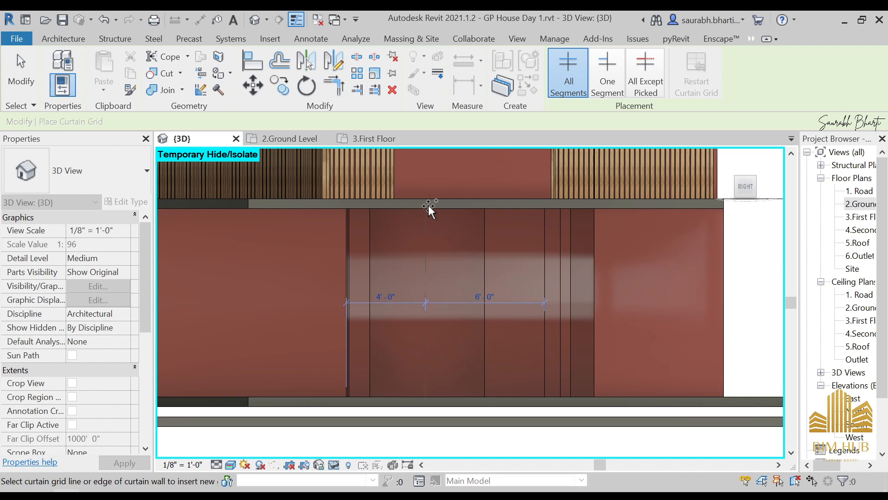
left_click(429, 204)
key("Escape")
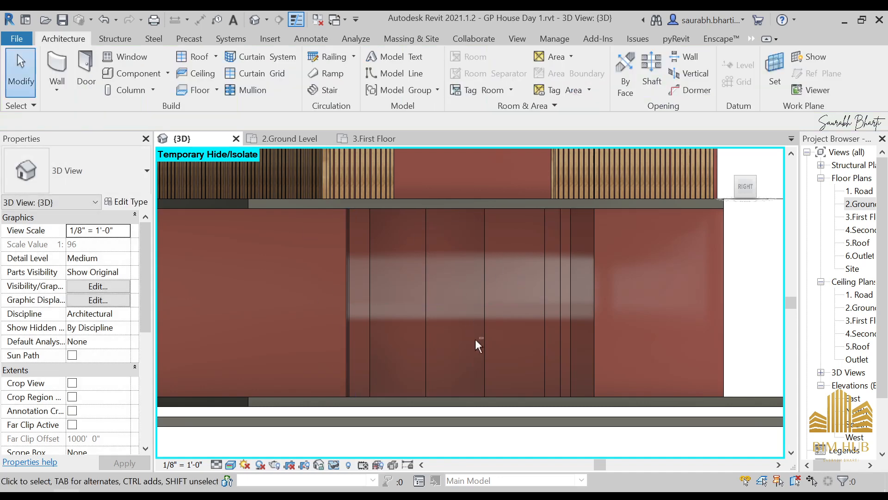
- Open the family Glass Panel.rfa from the Desktop and load it into the GP House Day 1 project
middle_click_drag(477, 344, 482, 374, "shift")
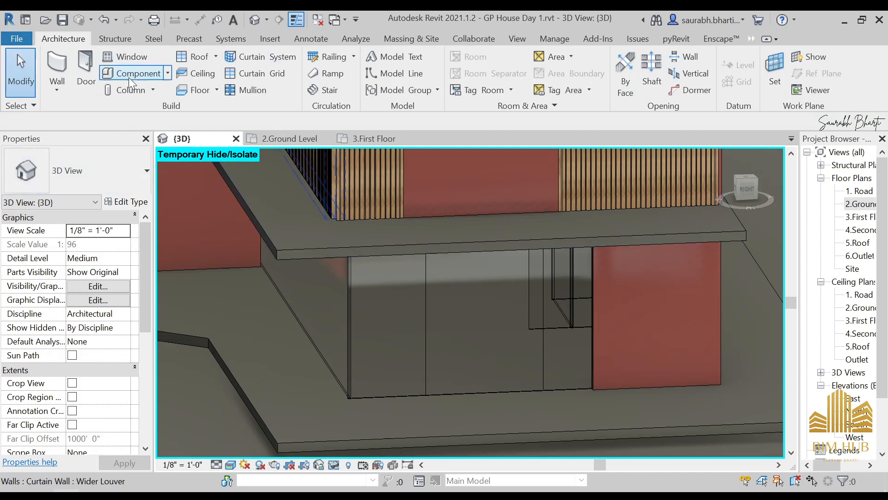
left_click(18, 39)
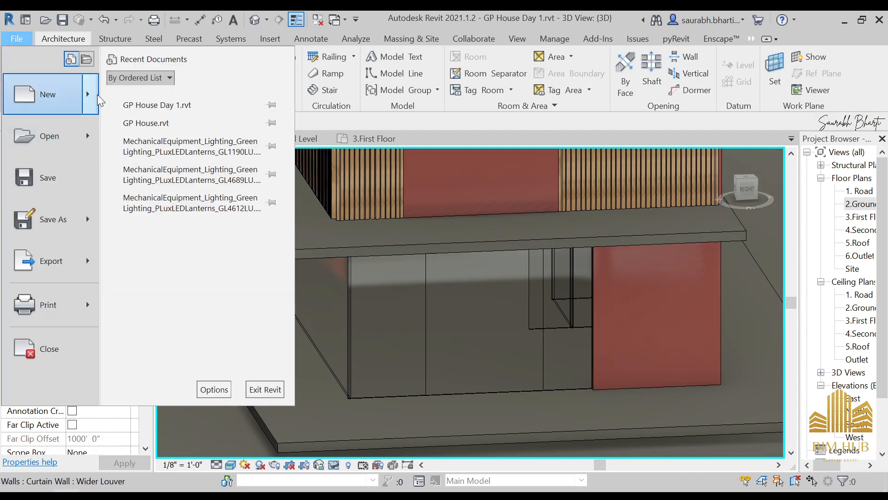
mouse_move(88, 97)
mouse_move(88, 135)
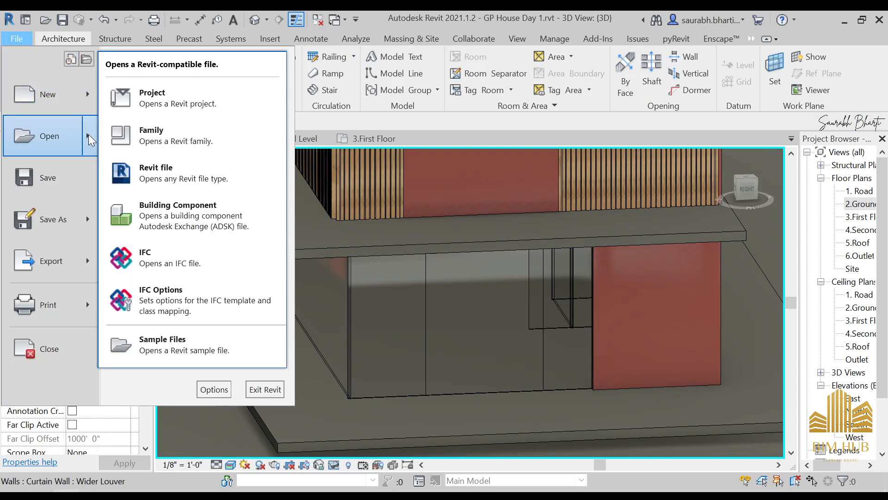
left_click(162, 134)
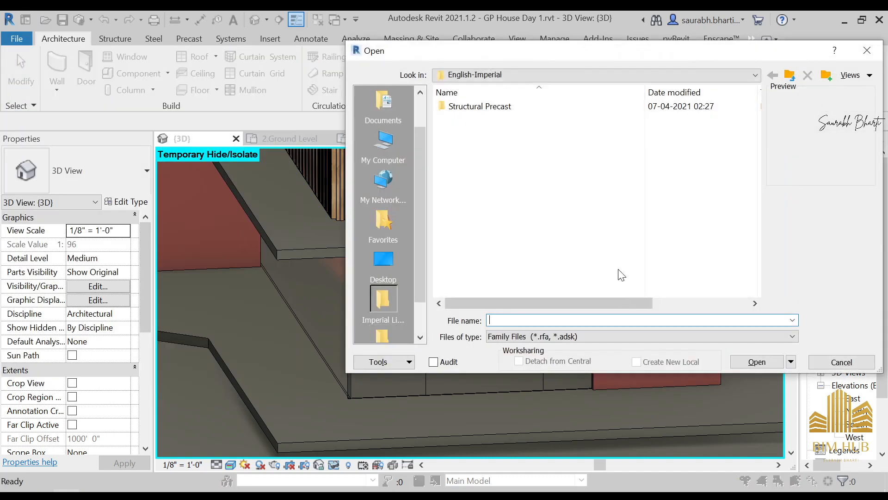
left_click(383, 263)
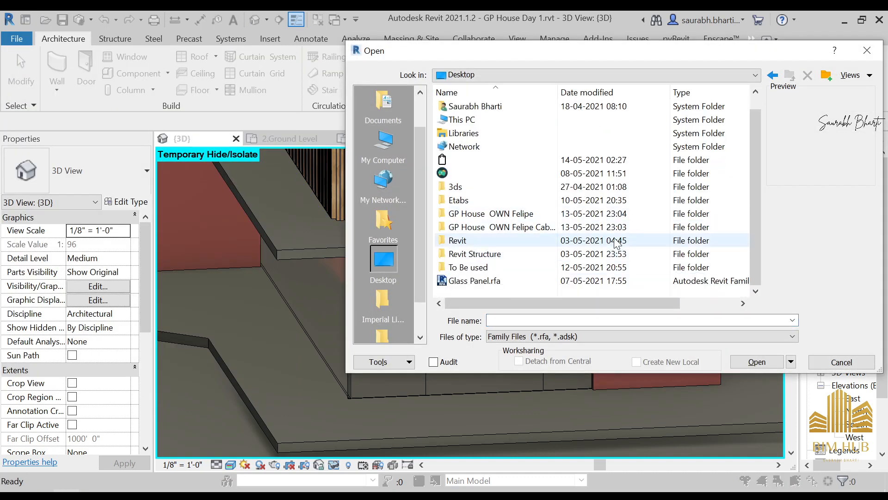
left_click(491, 284)
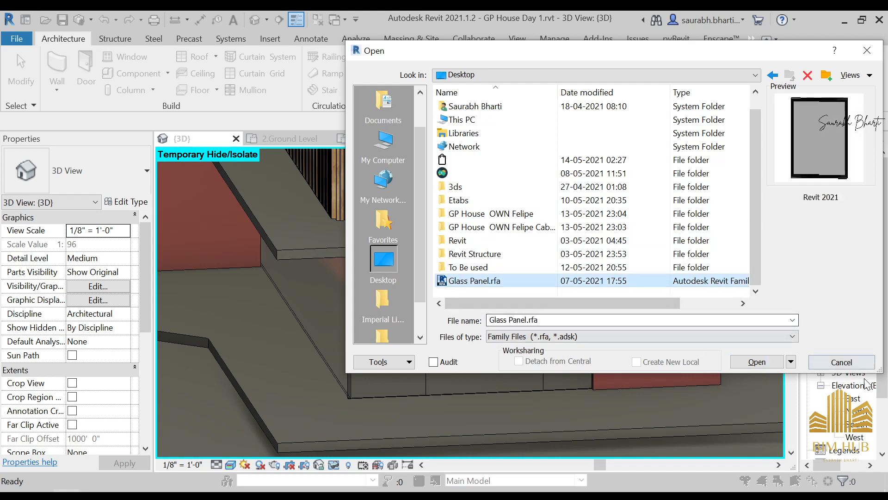
left_click(759, 362)
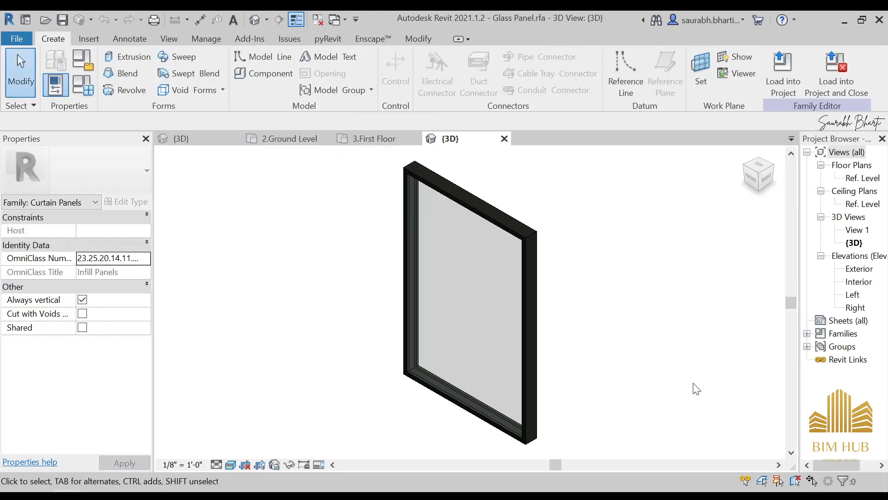
left_click(785, 70)
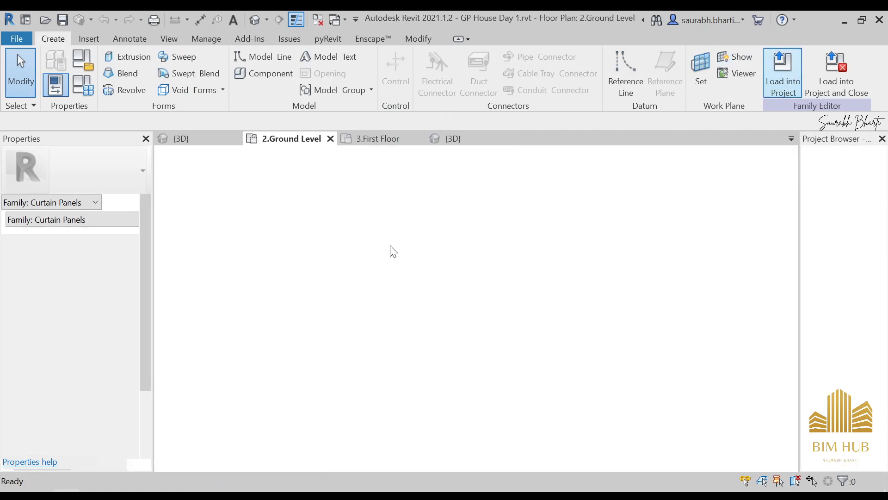
- In the {3D} view, change the narrow curtain panel beside the solid side wall to the Glass Panel type
scroll(443, 272, "down", 2)
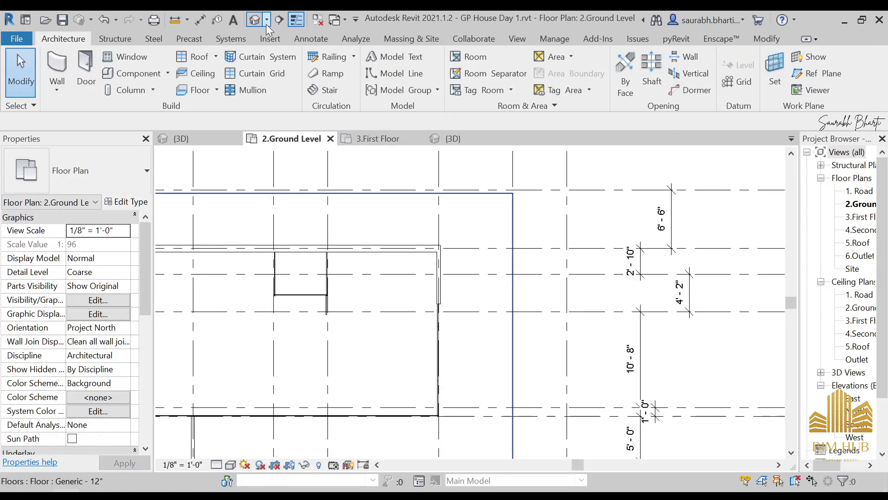
left_click(255, 21)
scroll(401, 325, "down", 2)
scroll(468, 356, "up", 4)
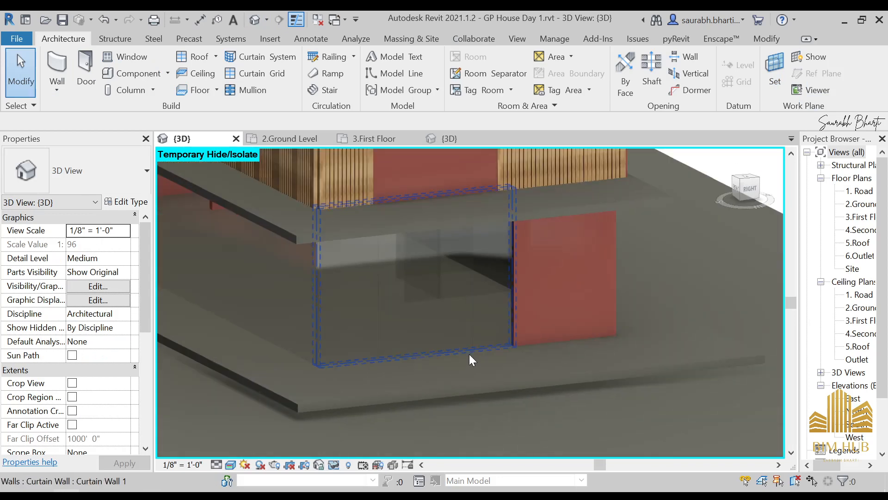
key("Tab")
left_click(494, 345)
left_click(107, 181)
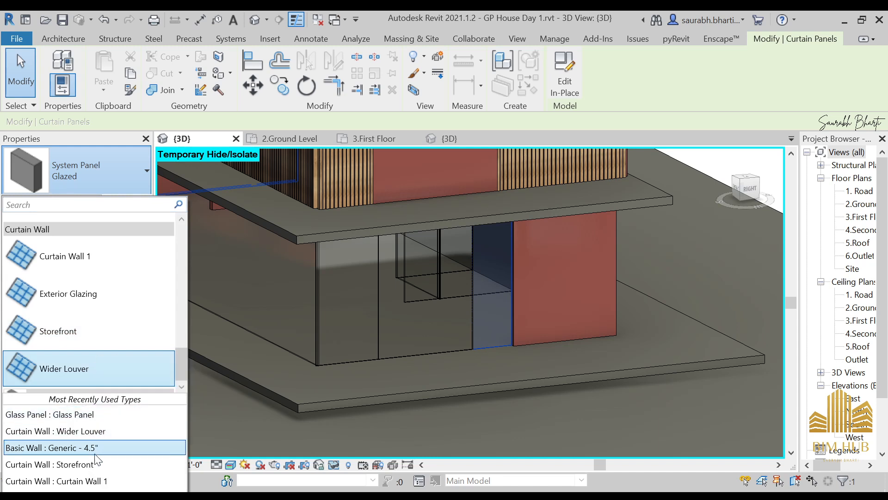
left_click(92, 414)
left_click(531, 416)
- Change the middle panel of the right-side curtain wall to the Glass Panel type
middle_click_drag(532, 416, 442, 356, "shift")
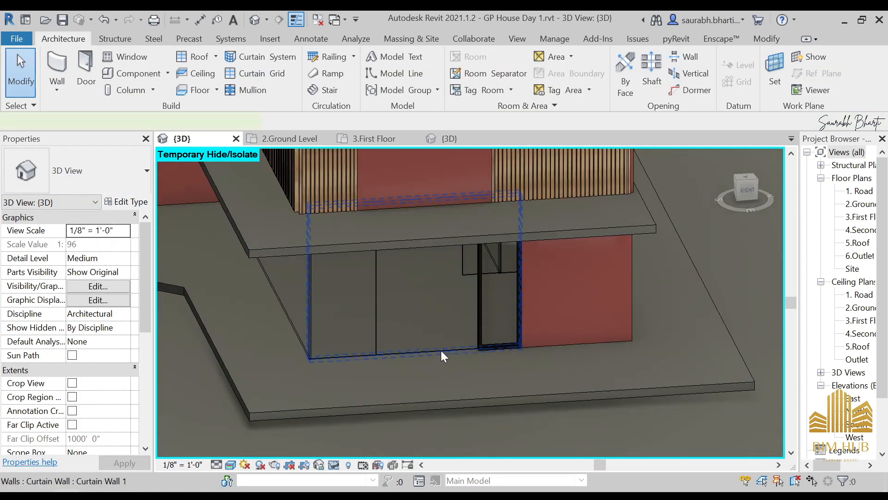
left_click(440, 351)
key("Tab")
key("Tab")
left_click(440, 350)
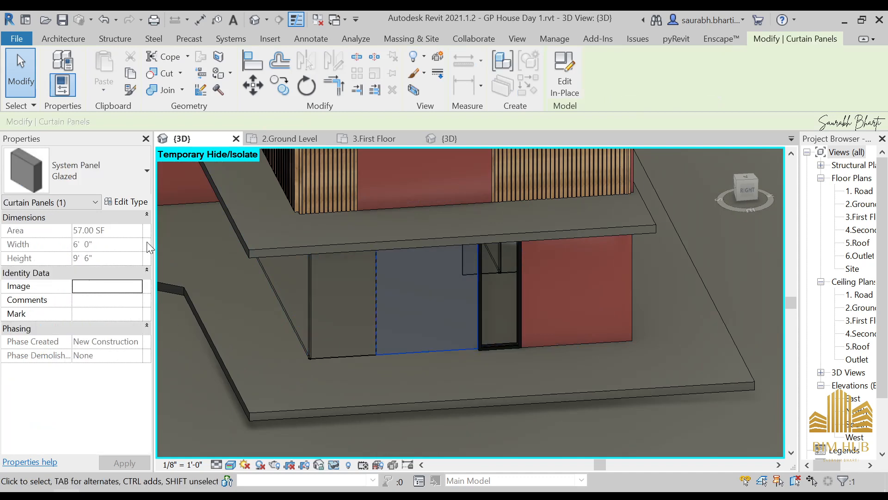
left_click(105, 170)
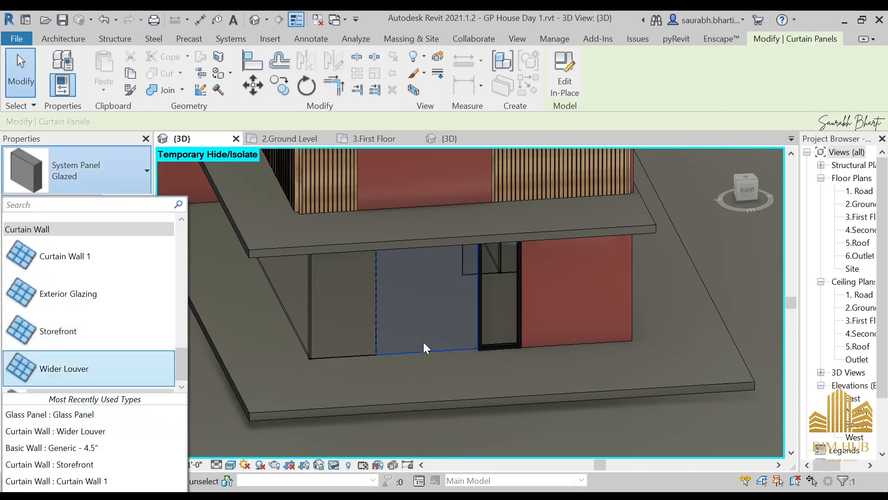
left_click(49, 414)
left_click(376, 376)
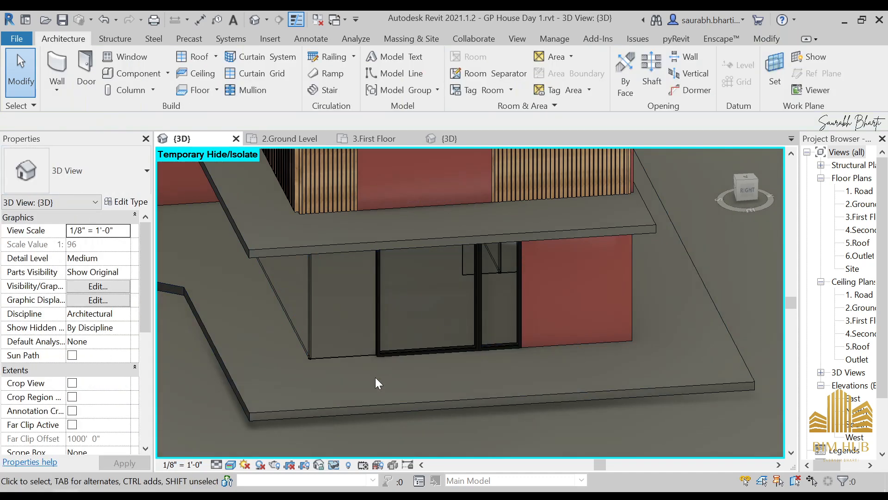
- Change the curtain wall's remaining glazed panel at the building corner to the Glass Panel type
key("Tab")
key("Tab")
left_click(333, 359)
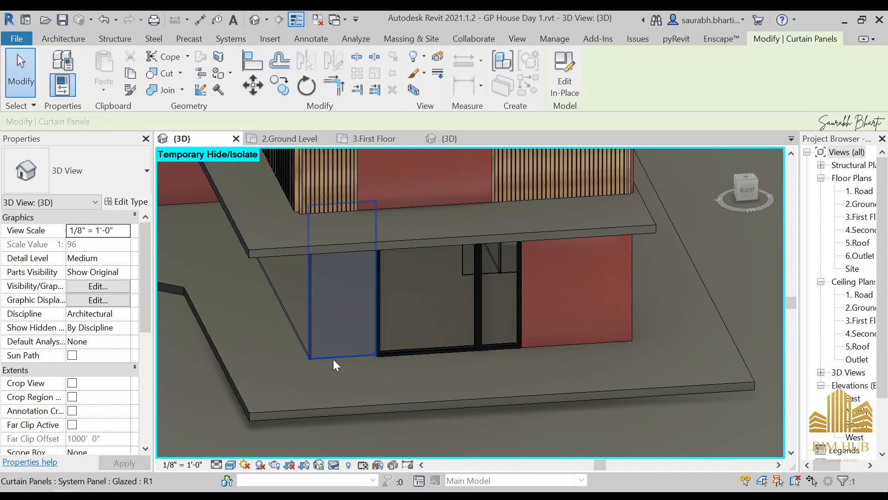
left_click(138, 181)
left_click(86, 414)
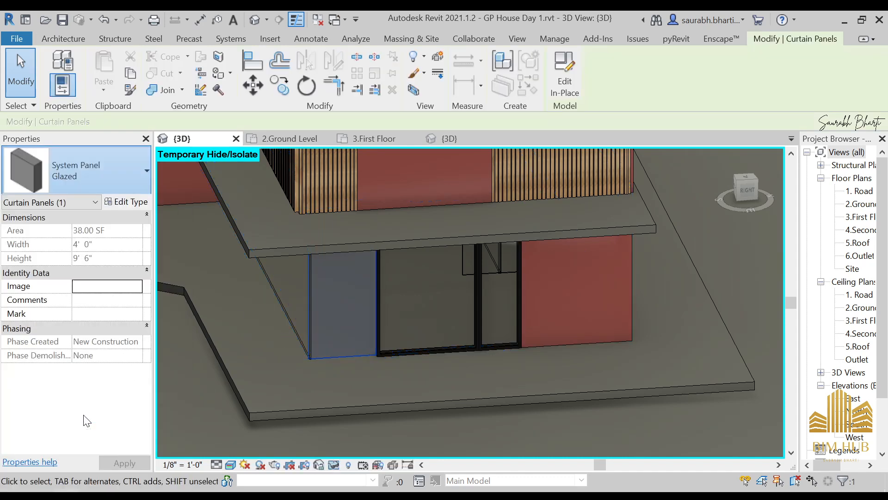
scroll(428, 388, "down", 2)
middle_click_drag(428, 388, 379, 390, "shift")
left_click(484, 382)
- Inspect the three framed glass panels and the adjoining corner glazing in the 3D model from several angles
scroll(434, 362, "up", 2)
middle_click_drag(433, 362, 491, 350, "shift")
middle_click_drag(389, 353, 448, 350, "shift")
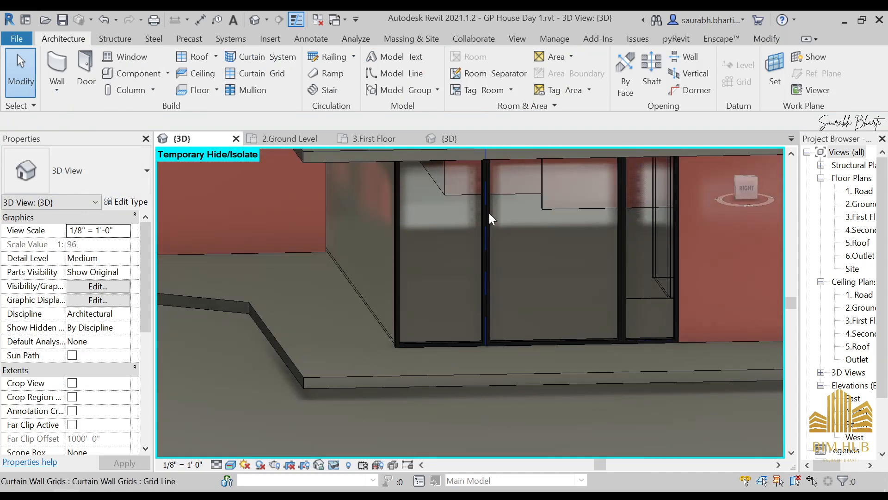
scroll(354, 326, "down", 2)
middle_click_drag(354, 327, 478, 347, "shift")
scroll(357, 343, "down", 2)
middle_click_drag(357, 343, 401, 321, "shift")
scroll(386, 325, "up", 2)
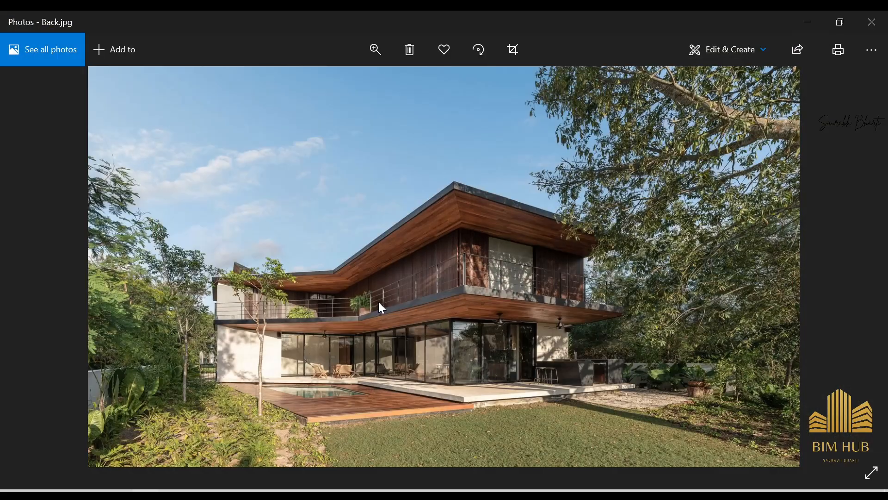
- Compare the ground-floor glazing along the terrace and pool in Back.jpg with the model's front side
scroll(379, 302, "up", 3)
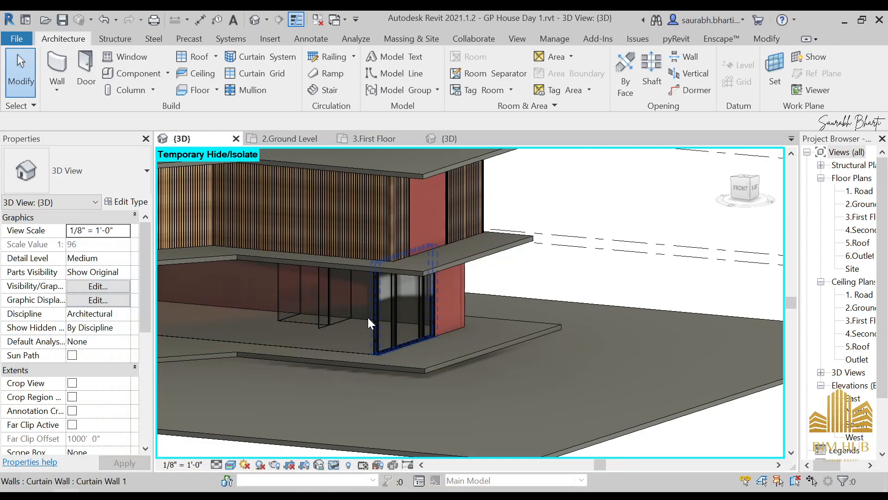
middle_click_drag(369, 317, 591, 383, "shift")
scroll(637, 341, "up", 2)
left_click(637, 341)
middle_click_drag(636, 341, 572, 361, "shift")
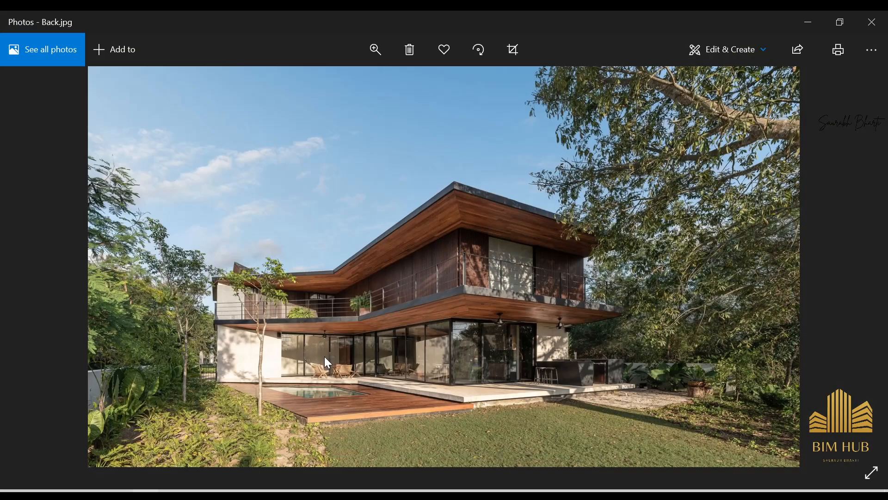
scroll(324, 356, "up", 3)
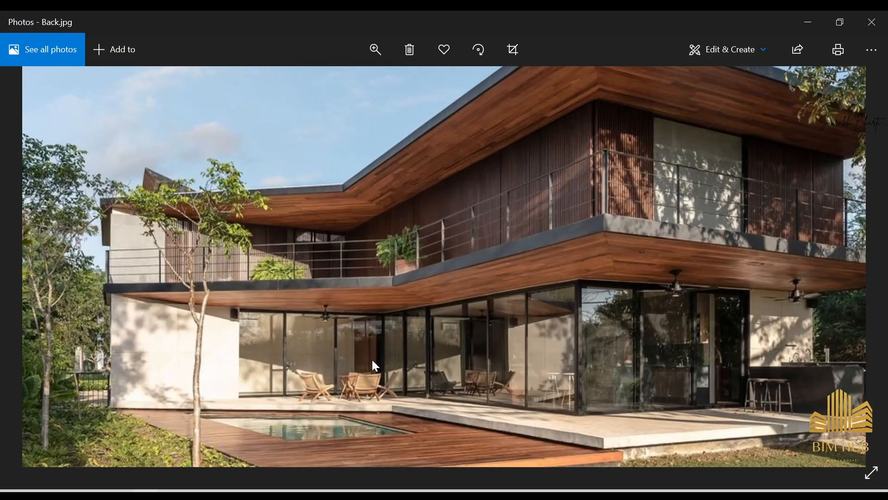
scroll(373, 362, "up", 5)
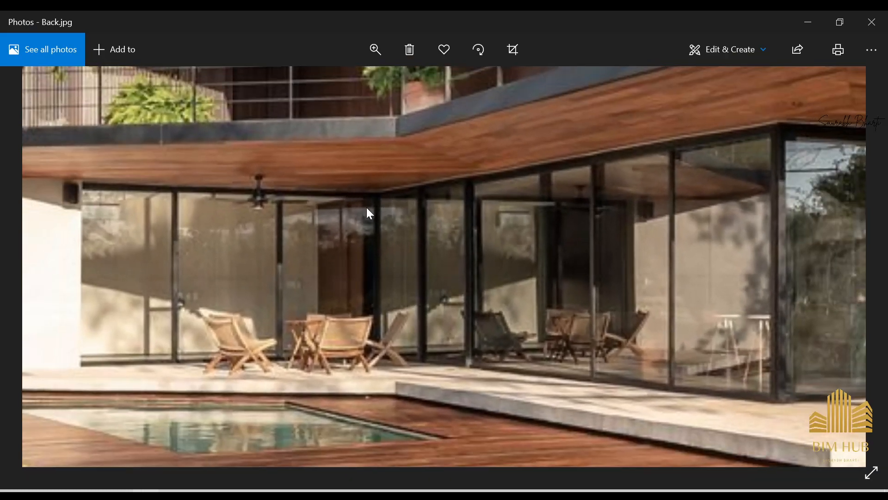
left_click(829, 15)
left_click(808, 17)
- Change the Generic - 4.5" ground-floor wall behind the terrace, next to the corner glazing, to the Curtain Wall 1 type
middle_click_drag(554, 218, 432, 398, "shift")
scroll(441, 335, "down", 5)
scroll(452, 332, "up", 5)
key("Escape")
left_click(464, 327)
left_click(76, 170)
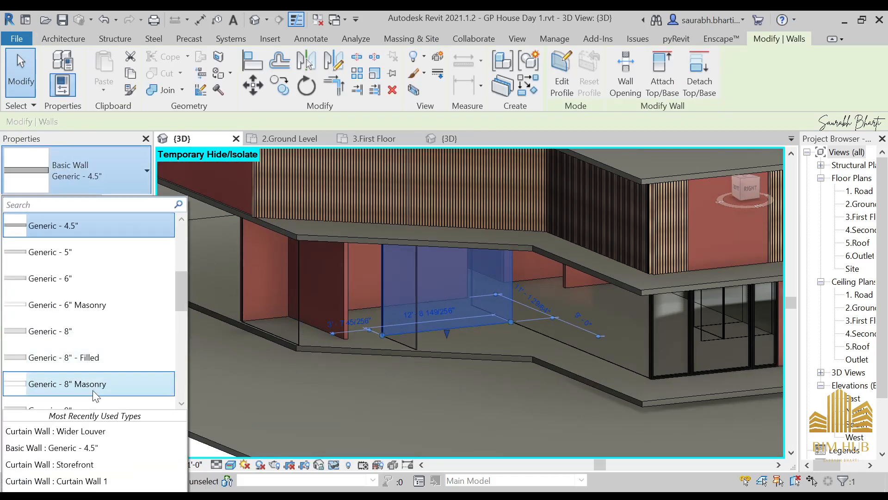
scroll(99, 296, "up", 2)
scroll(99, 296, "down", 2)
left_click(100, 480)
left_click(495, 401)
middle_click_drag(495, 400, 518, 406, "shift")
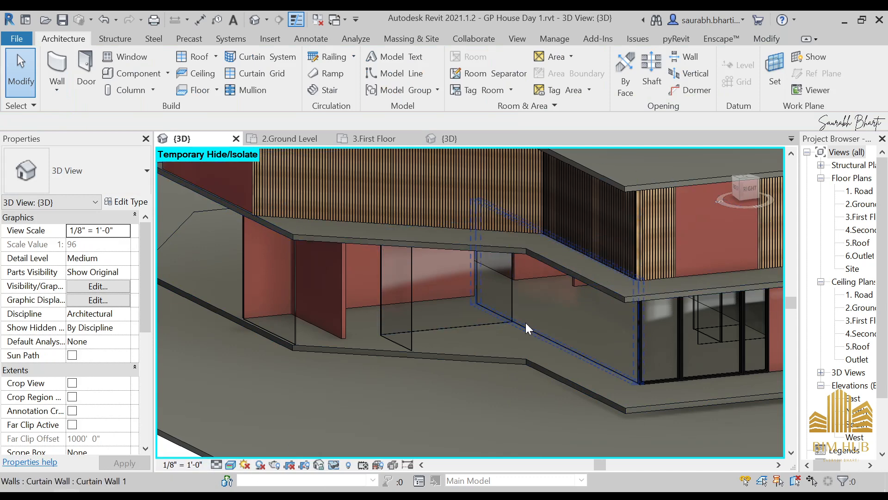
middle_click_drag(576, 352, 660, 340, "shift")
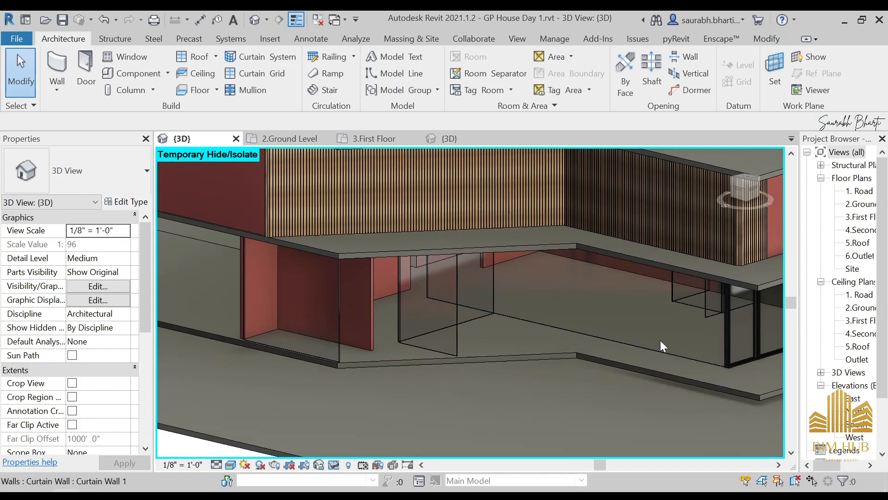
- Switch the 3D view's visual style from Realistic to Hidden Line to make the ground-floor glazing easier to work on
left_click(673, 364)
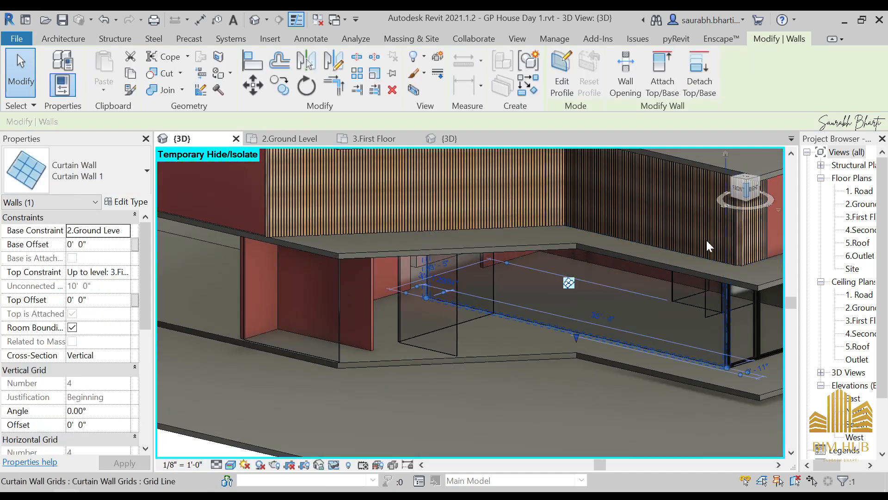
left_click(738, 189)
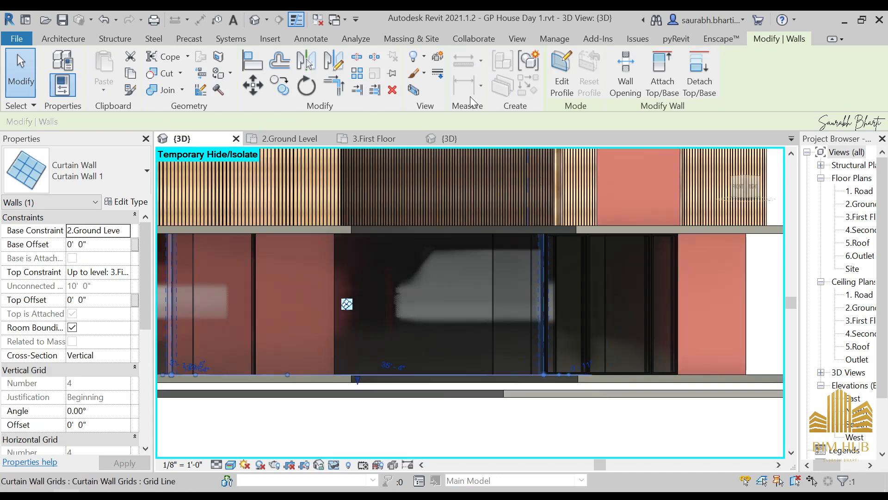
left_click(231, 464)
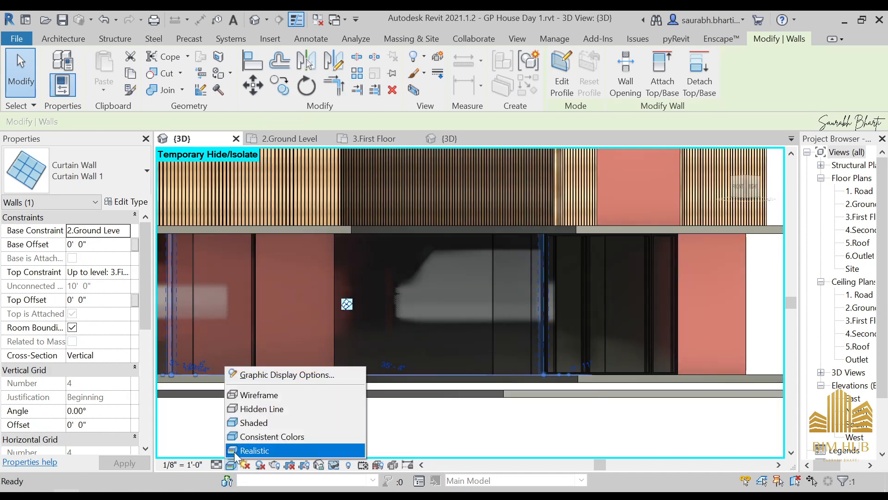
left_click(252, 407)
left_click(443, 435)
middle_click_drag(458, 340, 471, 407, "shift")
middle_click_drag(471, 407, 489, 377)
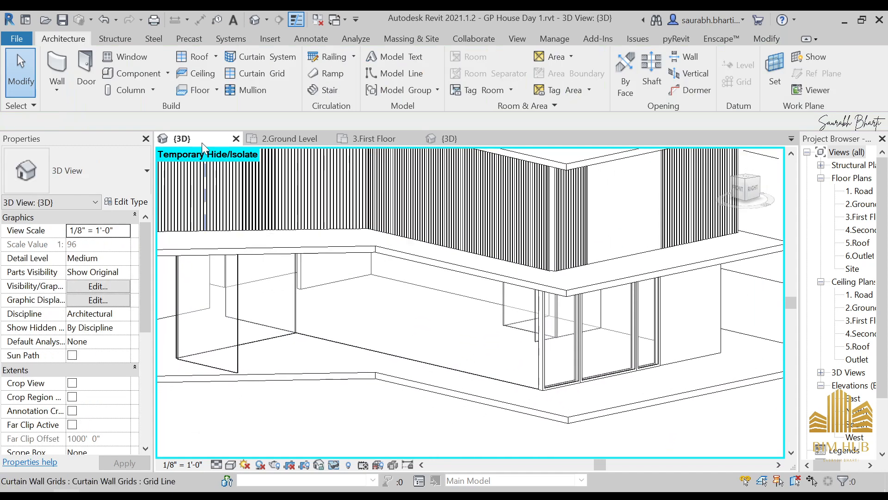
left_click(250, 89)
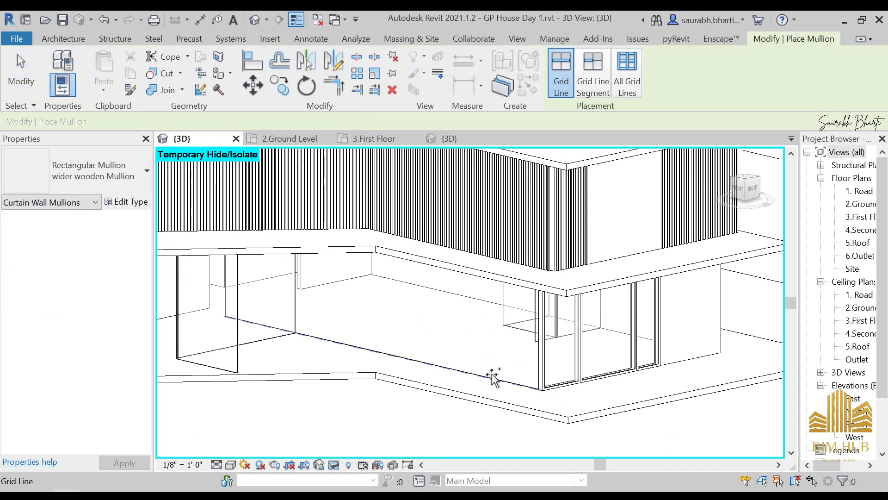
middle_click_drag(498, 310, 535, 291, "shift")
middle_click_drag(549, 254, 524, 358, "shift")
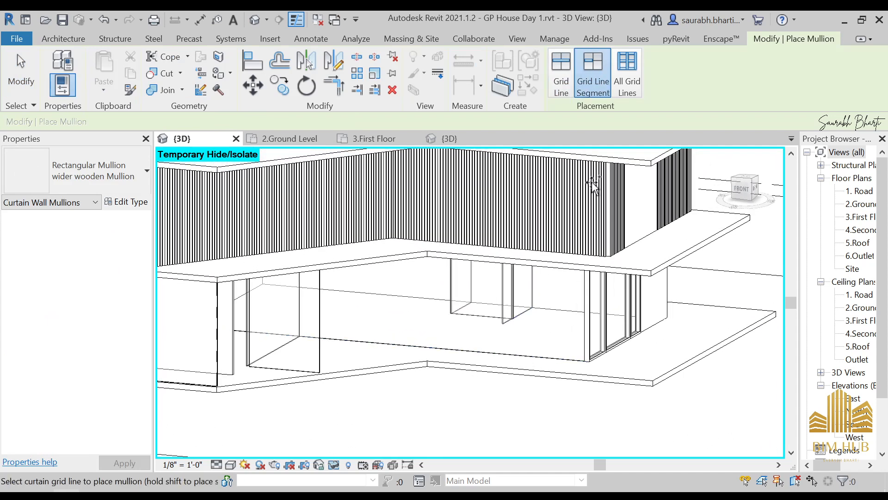
middle_click_drag(536, 359, 537, 254, "shift")
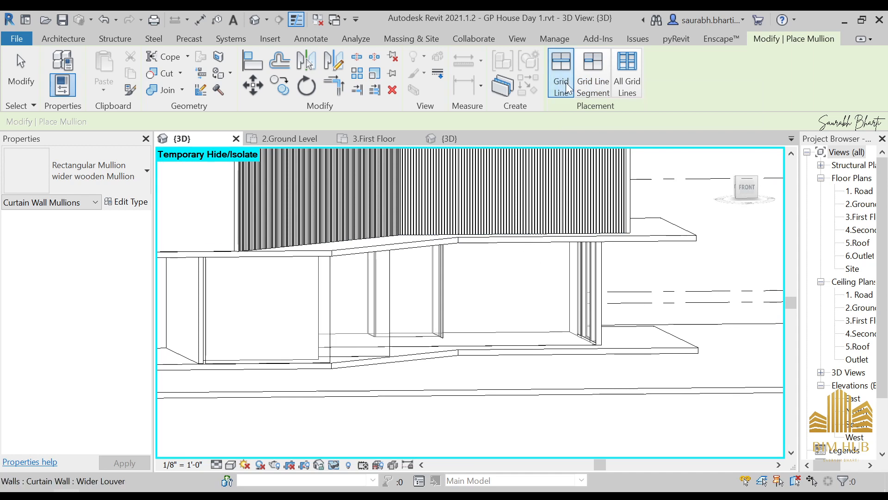
left_click(626, 81)
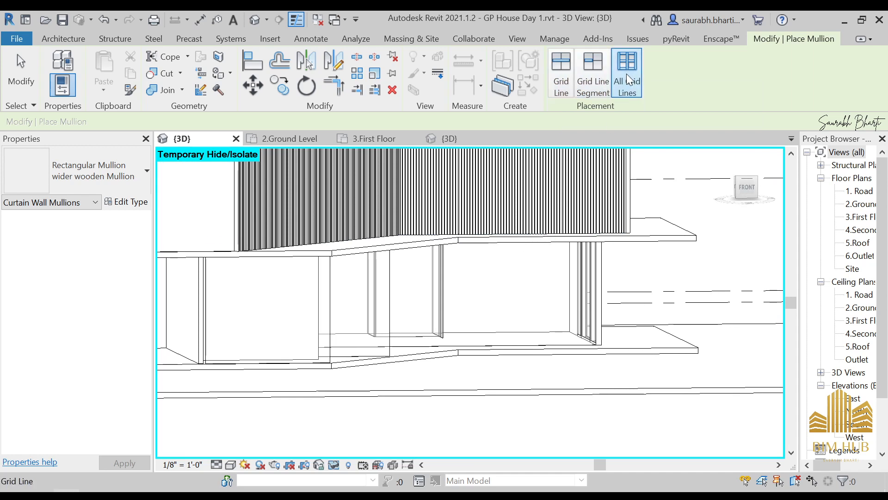
left_click(562, 84)
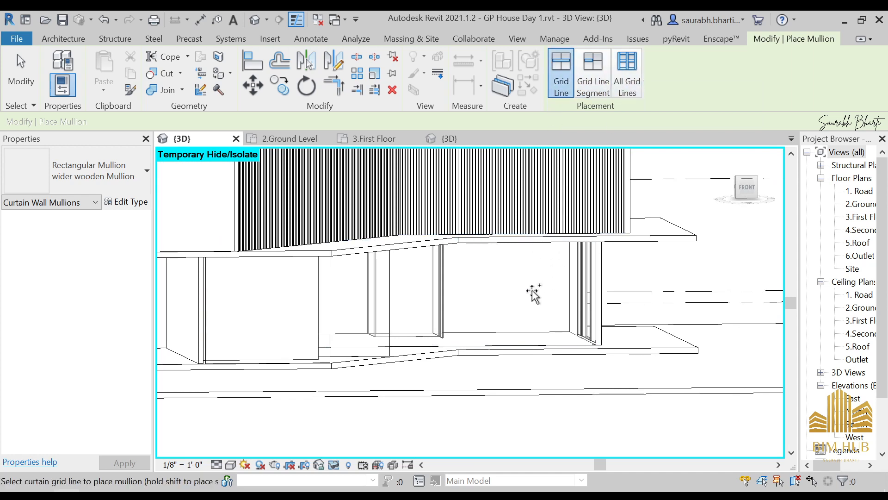
key("Escape")
key("Escape")
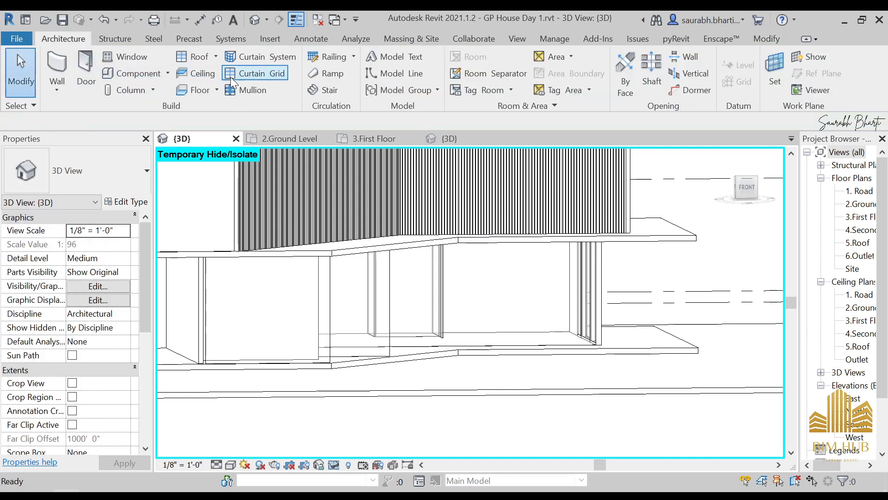
- Add a vertical curtain grid line to the terrace curtain wall about 4'-0" from its glazed corner, checking the panel layout in Back.jpg
left_click(246, 71)
middle_click_drag(456, 268, 557, 246, "shift")
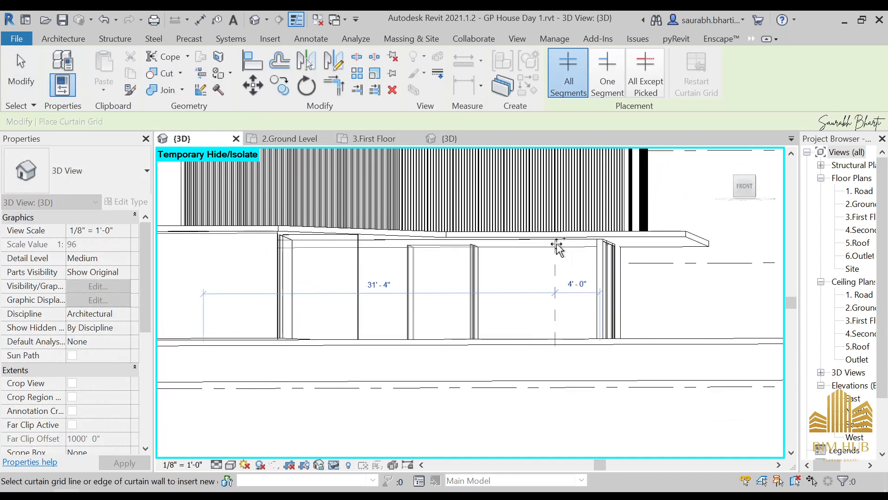
key("alt+Tab")
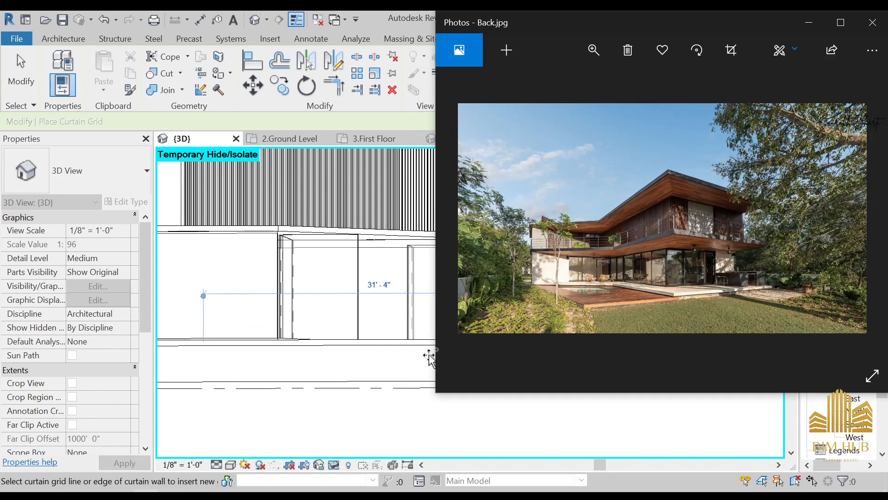
scroll(651, 285, "up", 2, "ctrl")
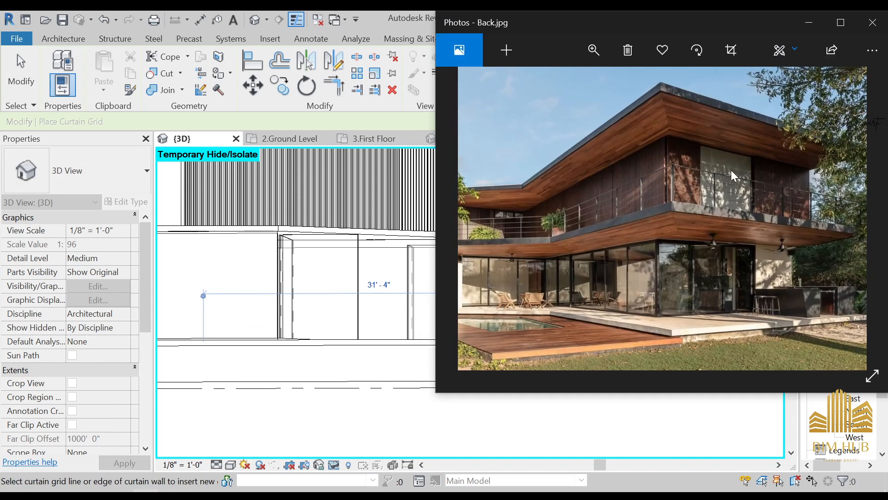
left_click(815, 32)
key("Escape")
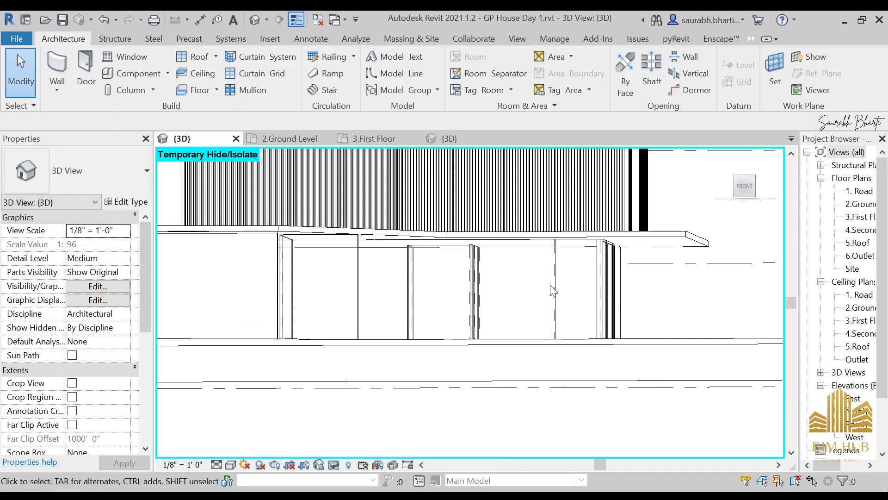
- Set the new grid line's distance from the glazed corner of the terrace curtain wall to 5'-0"
left_click(557, 290)
left_click(574, 283)
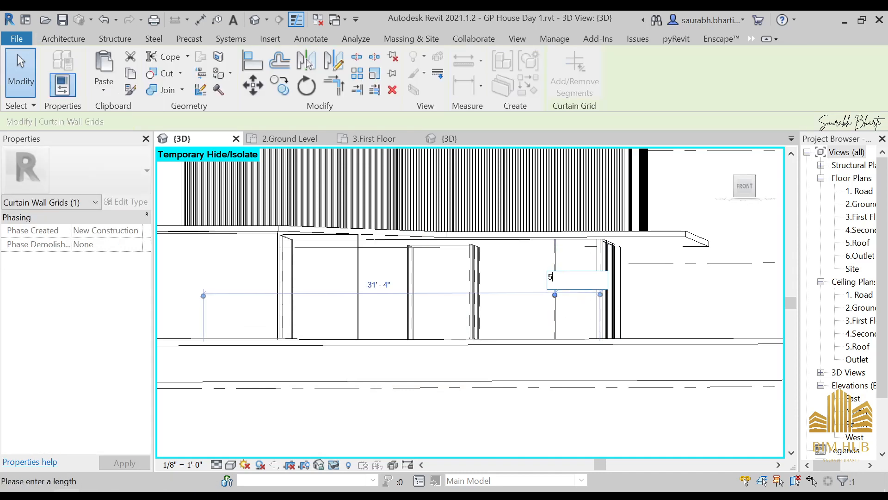
key("Return")
key("Escape")
scroll(490, 381, "up", 1)
middle_click_drag(491, 382, 570, 417, "shift")
left_click(556, 288)
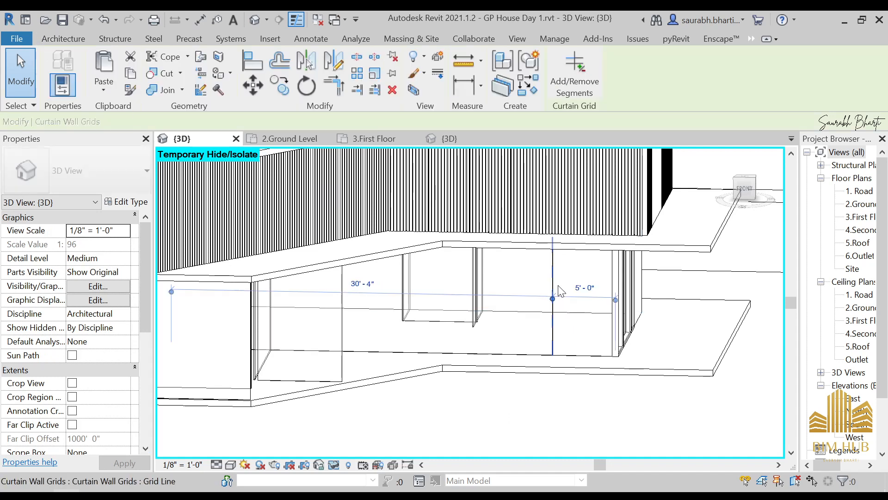
- Add a second vertical grid line 5'-0" from the first on the terrace curtain wall, following the panels in Back.jpg
key("c")
key("g")
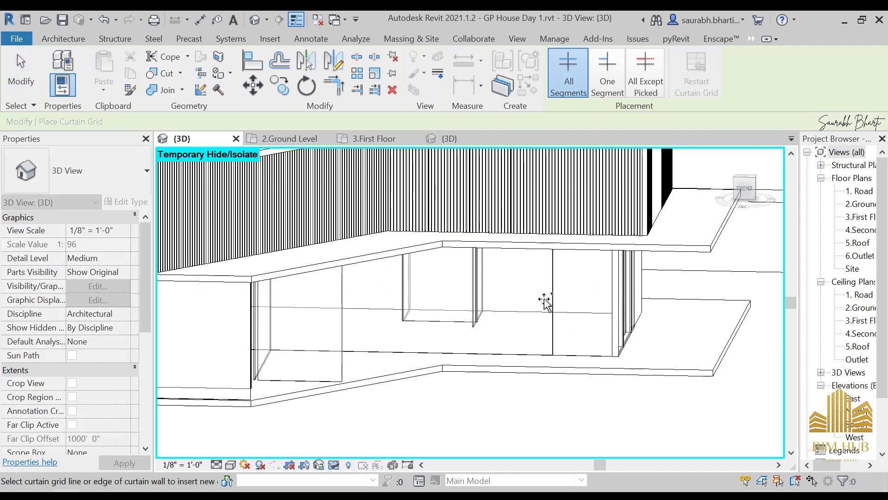
middle_click_drag(489, 319, 519, 364, "shift")
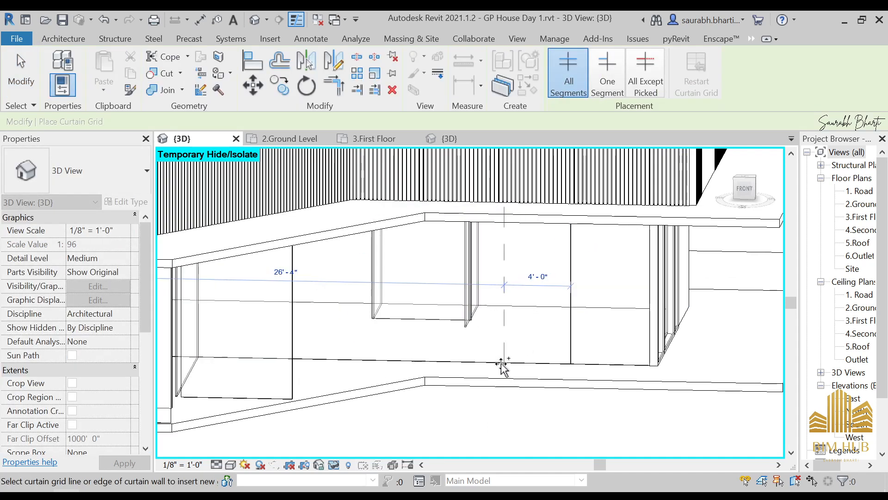
key("alt+Tab")
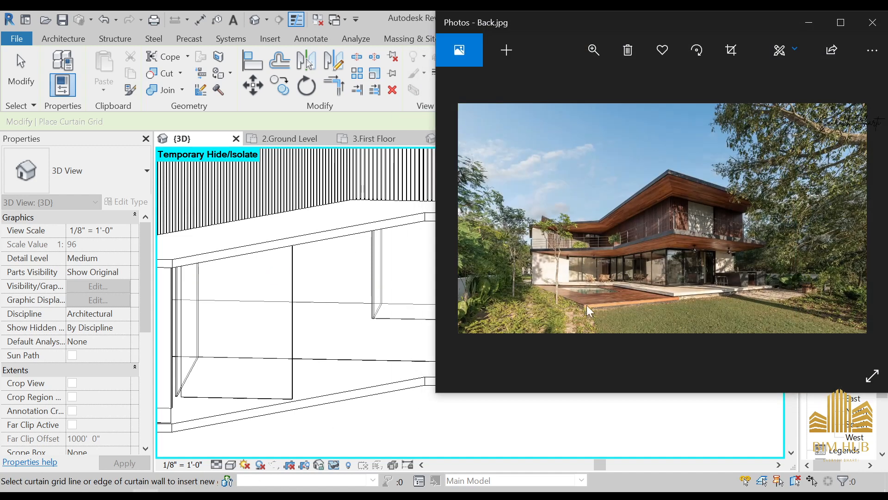
scroll(651, 262, "up", 1, "ctrl")
left_click(811, 22)
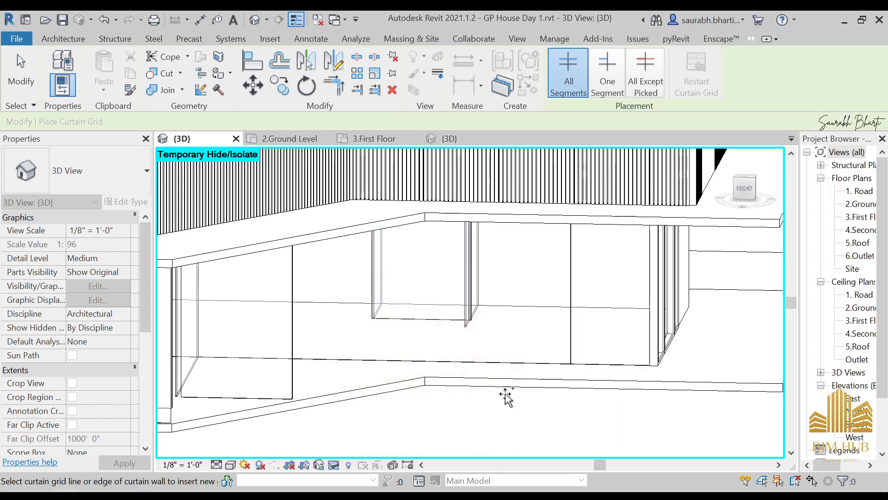
left_click(491, 362)
- Check the wider panel in Back.jpg and add a third vertical grid line 7'-6" from the second on the terrace curtain wall
left_click(146, 495)
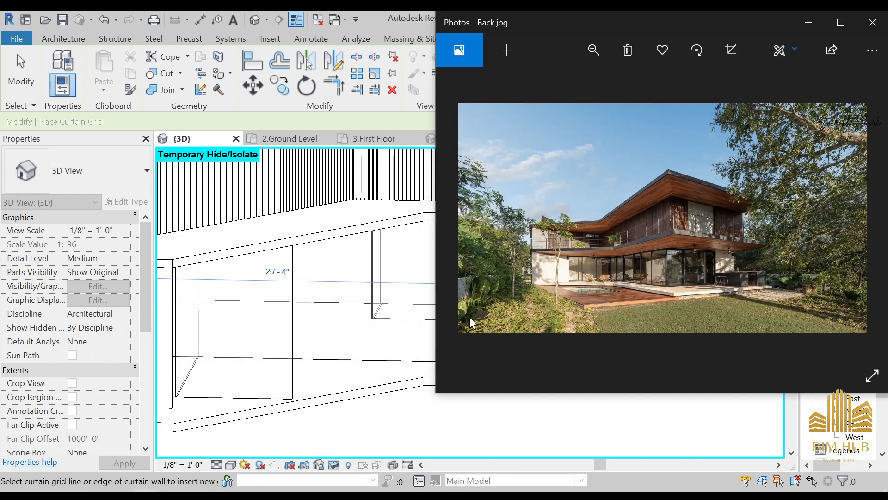
scroll(605, 262, "up", 5)
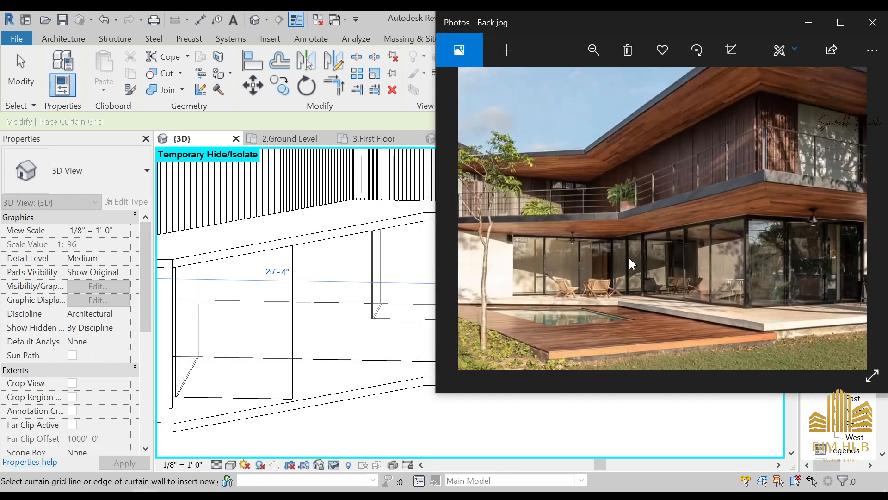
scroll(740, 234, "up", 2)
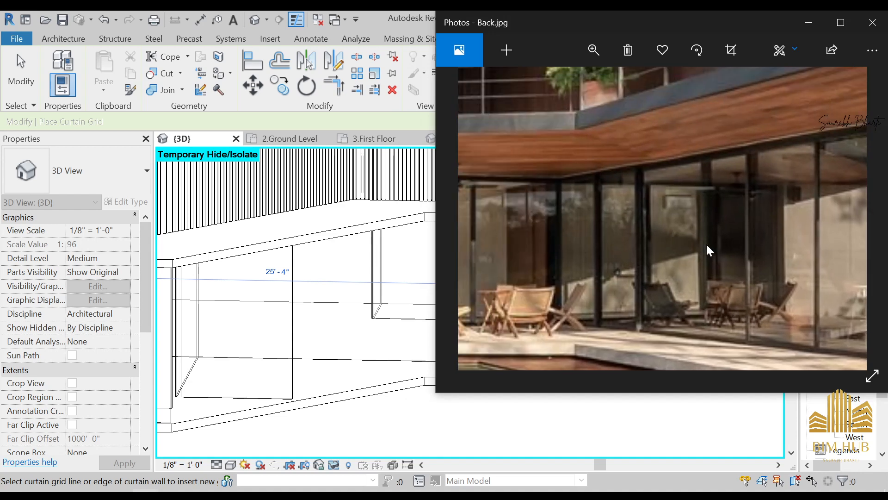
left_click(809, 23)
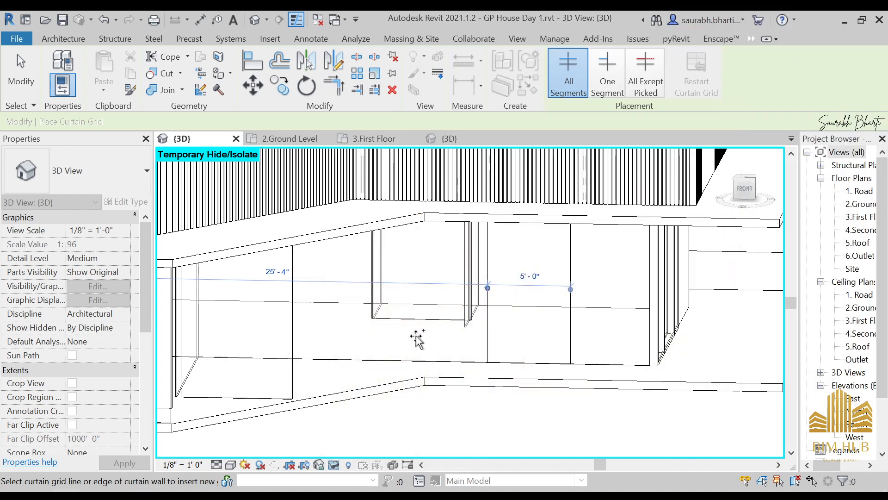
left_click(362, 359)
key("Escape")
key("Escape")
- Add a fourth vertical grid line to the terrace curtain wall and set its distance from the third to 6'-0"
middle_click_drag(389, 333, 349, 335, "shift")
key("c")
key("g")
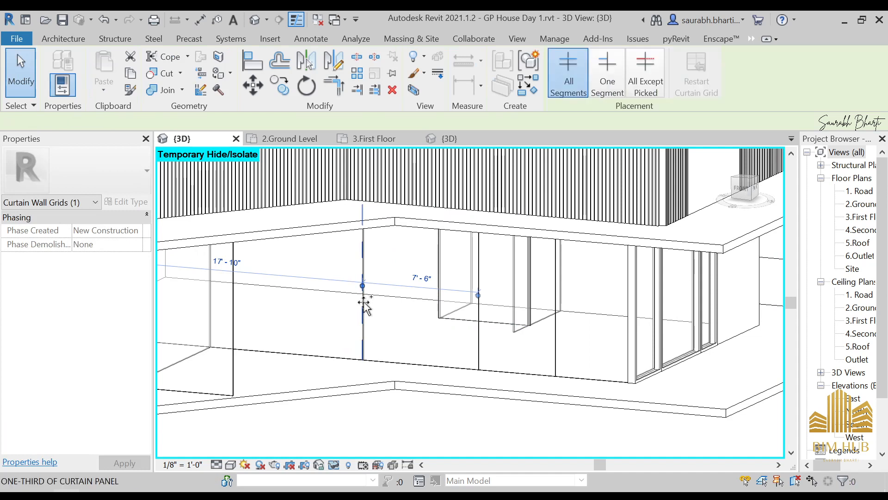
middle_click_drag(271, 348, 260, 346, "shift")
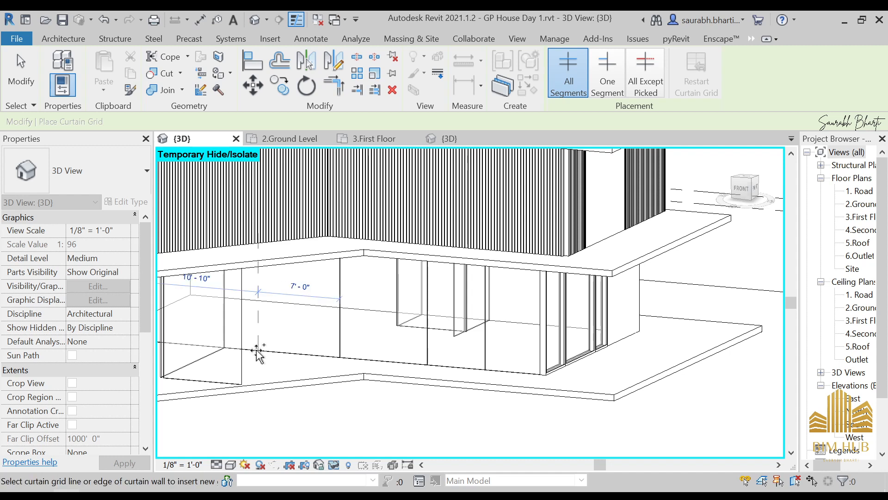
left_click(257, 352)
key("Escape")
key("Escape")
left_click(258, 323)
left_click(300, 286)
type("6'")
key("Return")
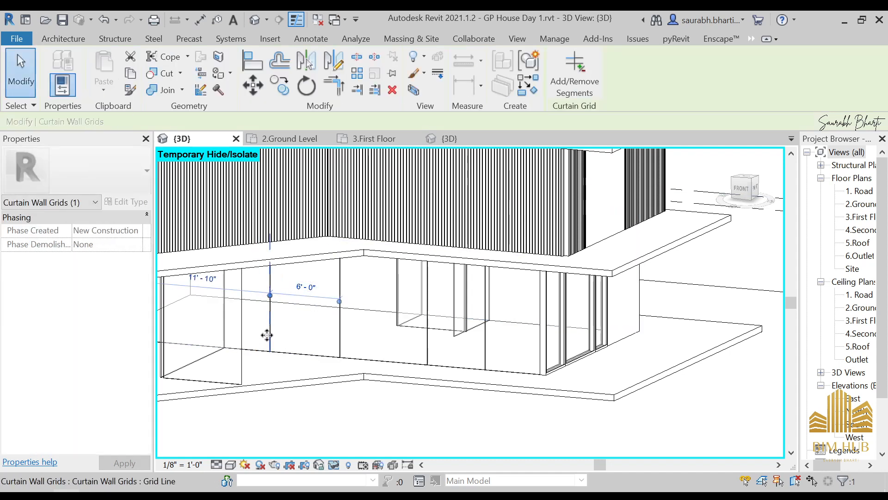
- Temporarily hide the adjoining curtain wall that crosses the far end of the gridded terrace curtain wall
middle_click_drag(284, 333, 245, 352, "shift")
key("Escape")
left_click(238, 366)
key("Escape")
left_click(240, 367)
key("Escape")
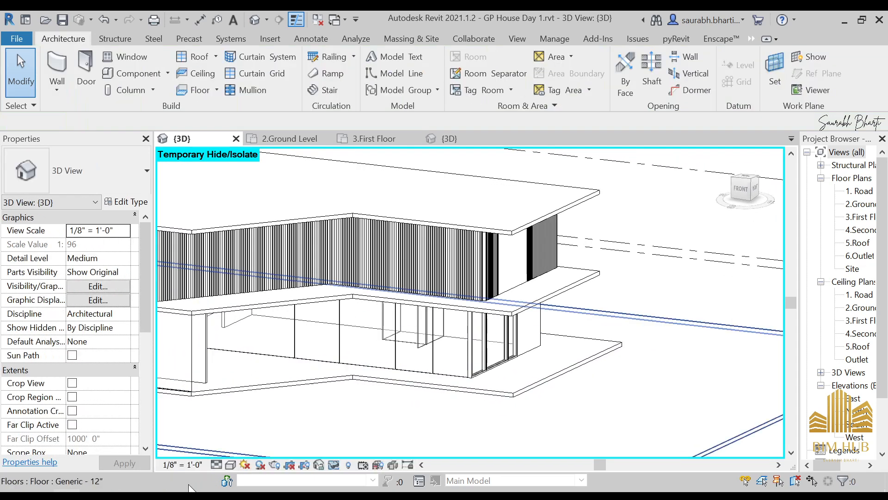
- Examine the panel divisions and inner corner of the ground-floor glazing in Back.jpg and compare them with the gridded curtain wall
key("alt+Tab")
scroll(589, 270, "up", 6)
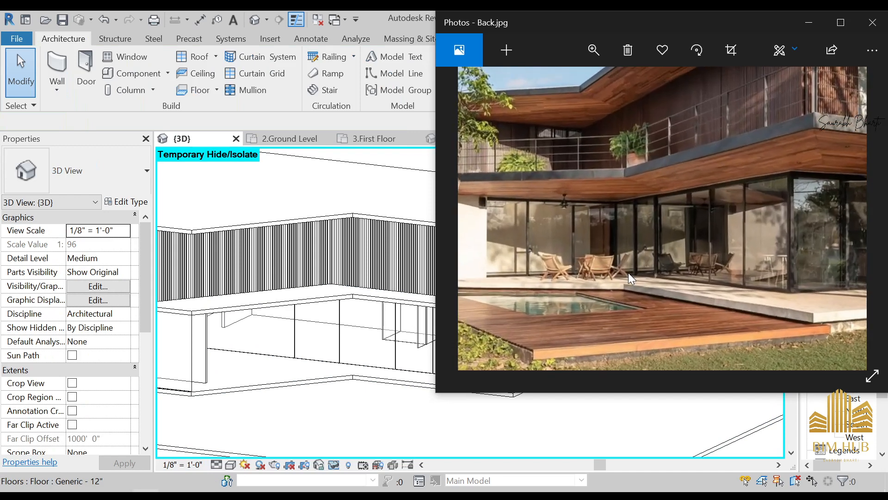
left_click_drag(571, 210, 613, 250)
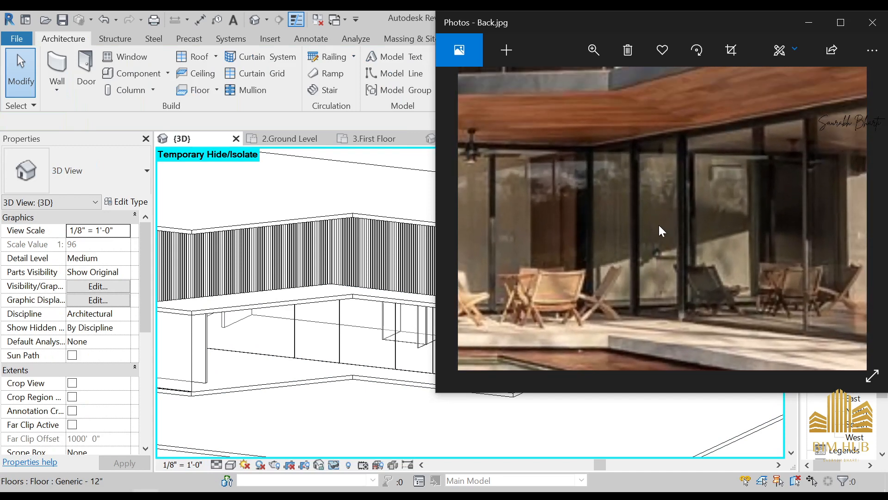
left_click_drag(685, 220, 570, 192)
left_click_drag(667, 207, 581, 175)
mouse_move(761, 195)
left_mouse_down()
mouse_move(559, 200)
mouse_move(831, 196)
left_mouse_up()
left_click_drag(486, 219, 459, 253)
left_click_drag(573, 240, 536, 270)
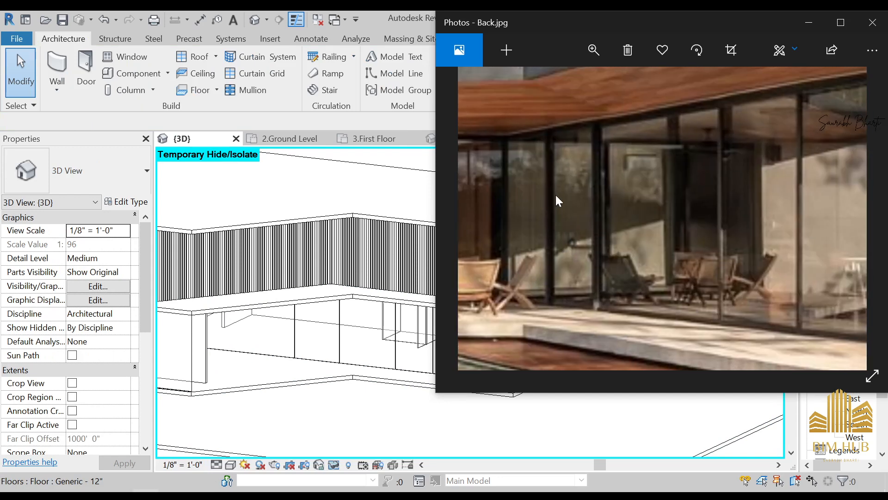
left_click(808, 21)
middle_click_drag(344, 384, 327, 384, "shift")
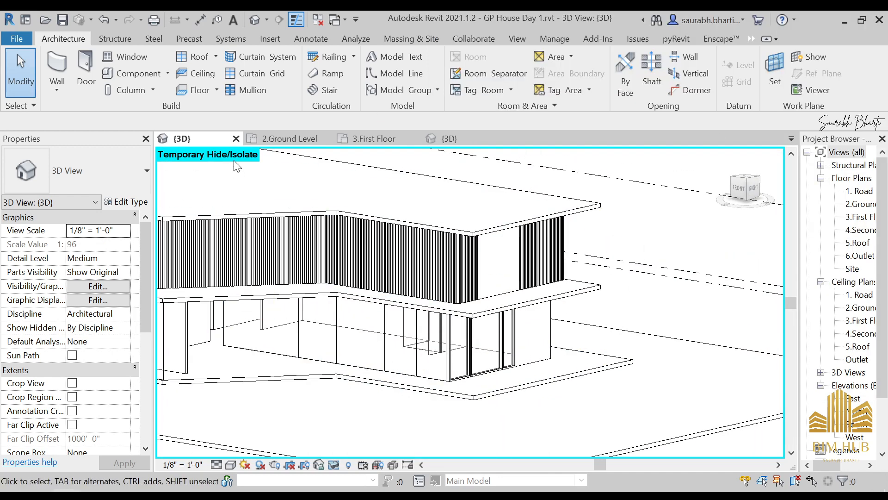
- Reset the temporary hide/isolate so all hidden elements of the 3D view are restored
left_click(257, 74)
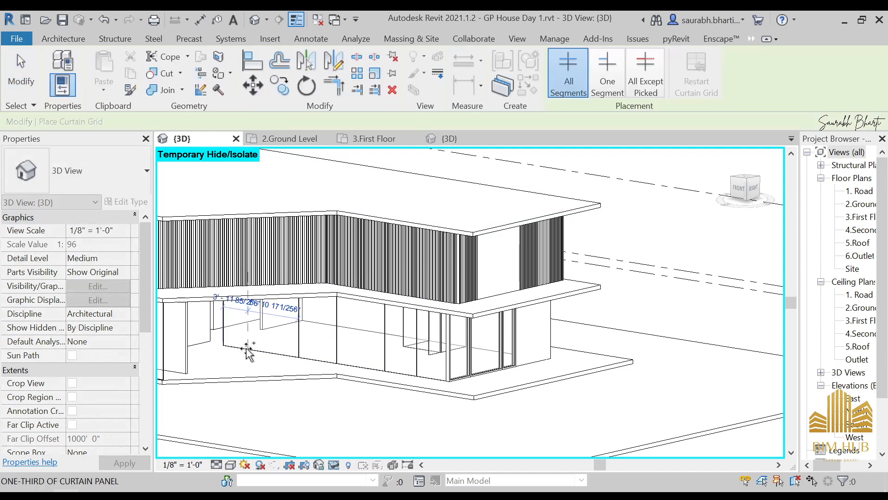
key("Escape")
middle_click_drag(252, 363, 277, 355, "shift")
middle_click_drag(343, 358, 340, 356, "shift")
key("h")
key("r")
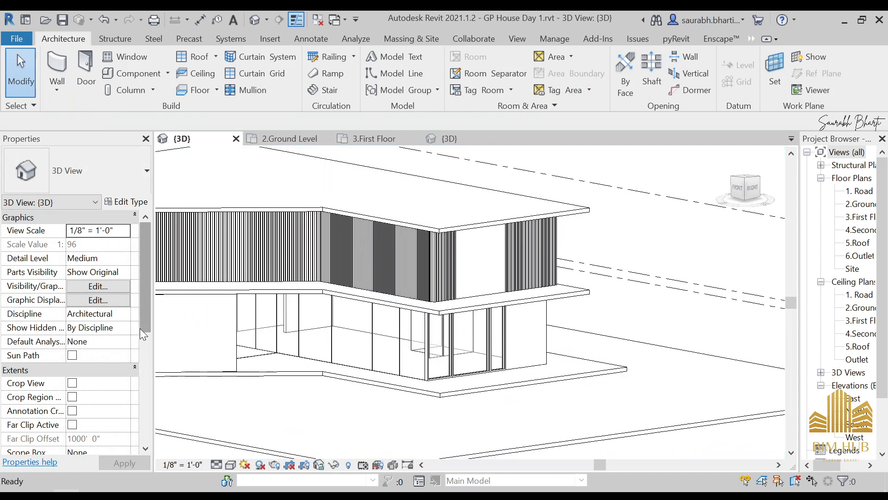
- Select the curtain wall on the recessed side of the ground-floor terrace and examine its glazing divisions in Back.jpg
middle_click_drag(235, 345, 202, 349, "shift")
scroll(254, 362, "down", 1)
middle_click_drag(259, 361, 411, 333)
left_click(412, 332)
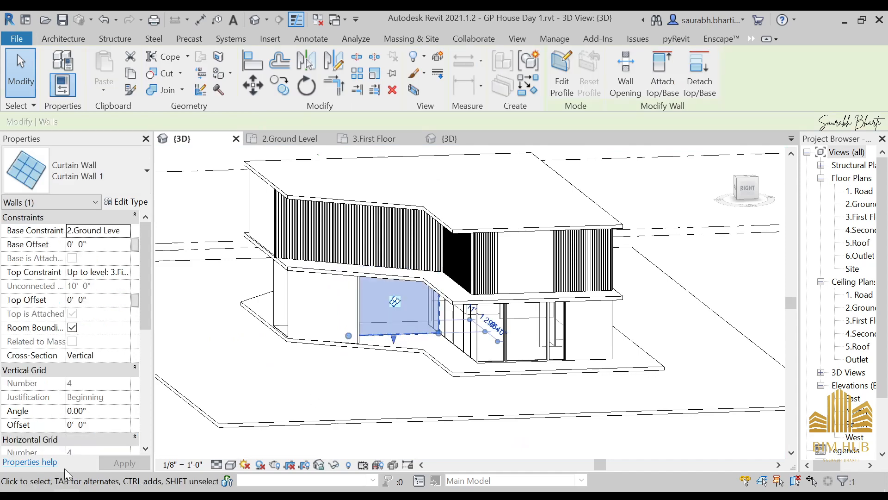
left_click(145, 496)
scroll(615, 258, "up", 4)
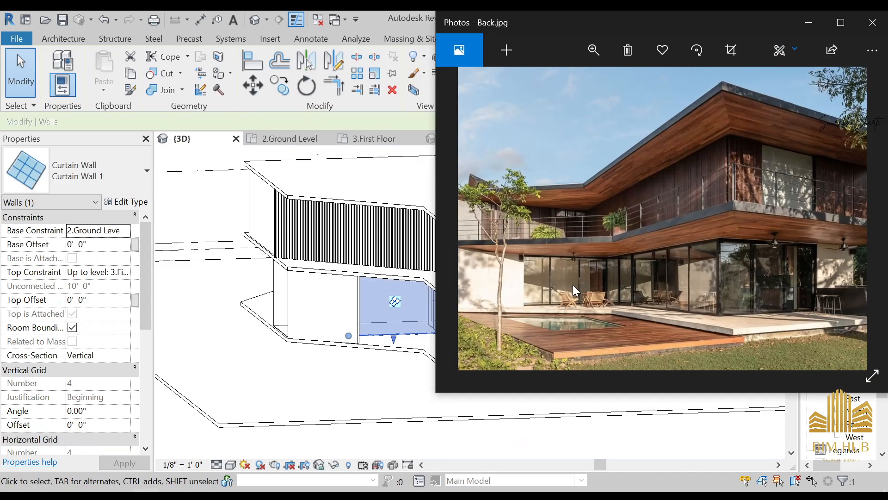
scroll(572, 284, "up", 3)
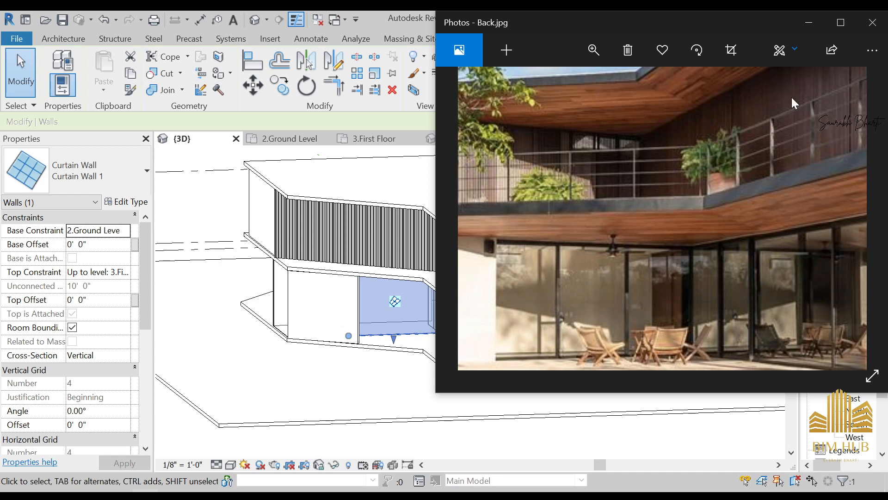
left_click(811, 23)
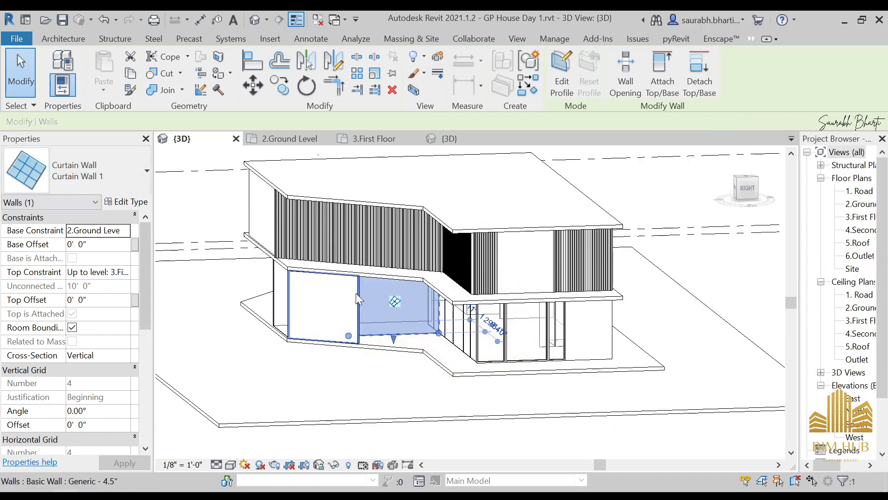
- Duplicate the selected curtain wall's type under the name "my curtain"
left_click(126, 202)
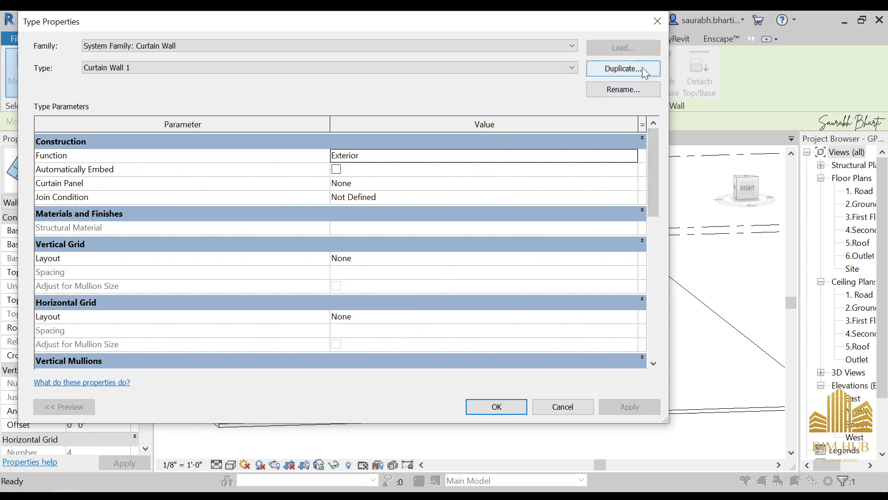
left_click(643, 69)
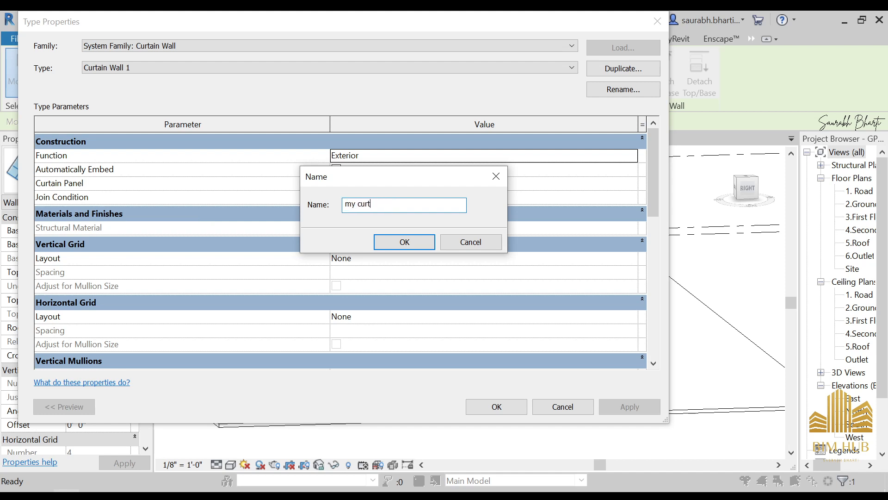
key("Return")
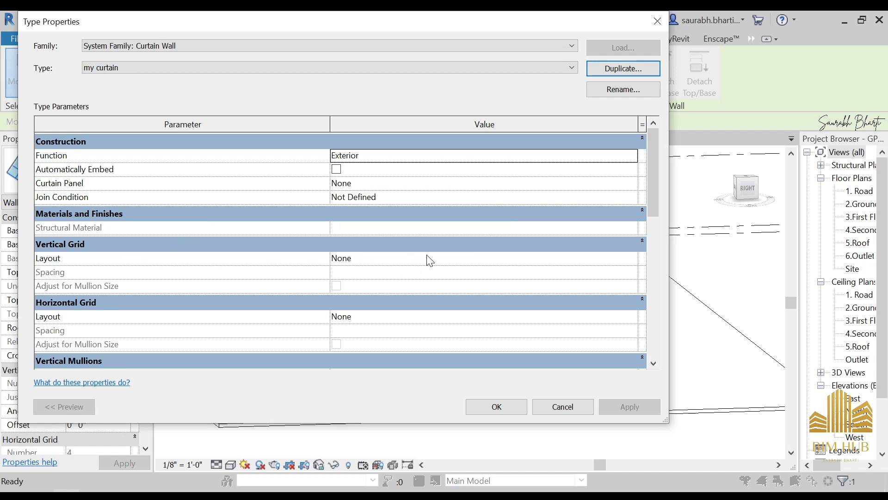
- Set the my curtain type's vertical grid layout to Fixed Number and apply it to the wall
left_click(615, 260)
left_click(632, 259)
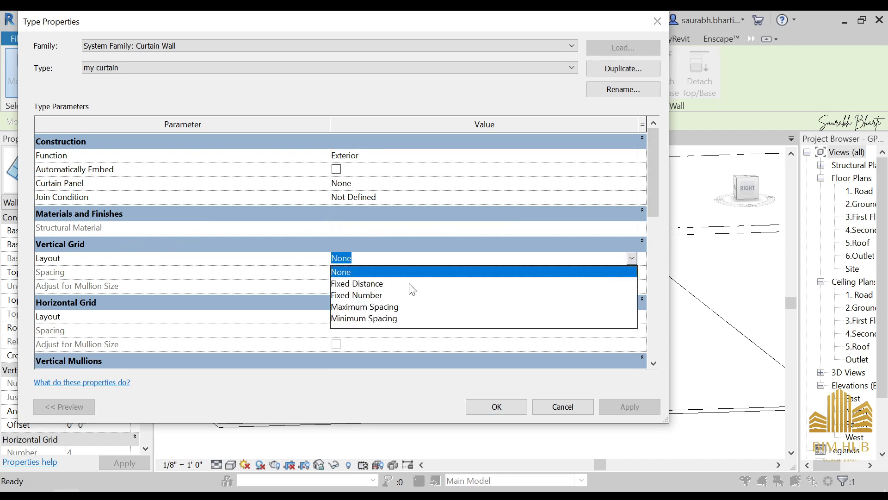
left_click(375, 285)
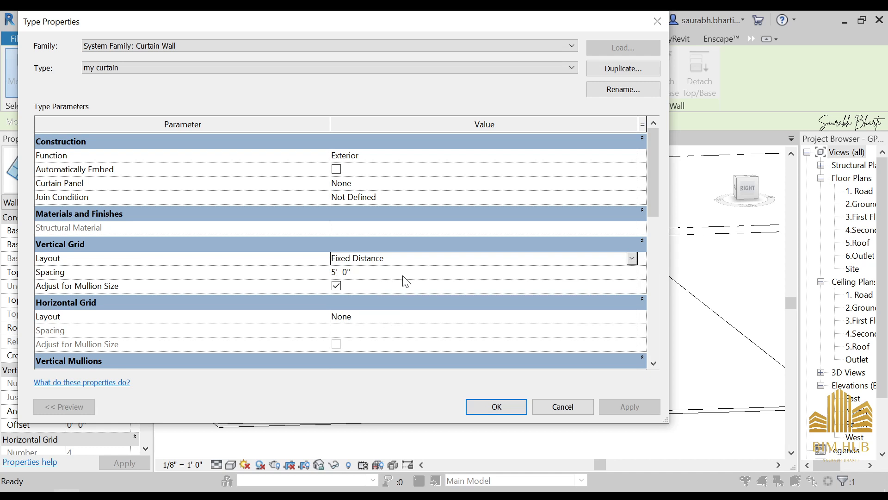
left_click(631, 258)
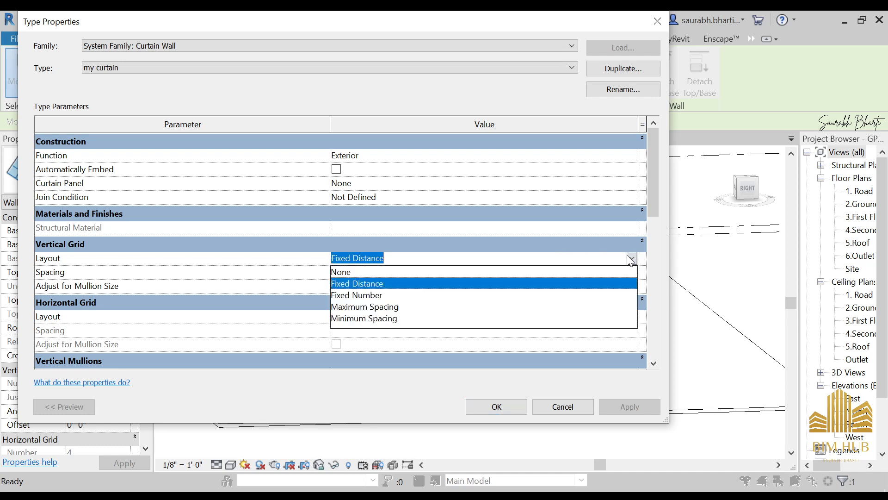
left_click(364, 296)
left_click(499, 407)
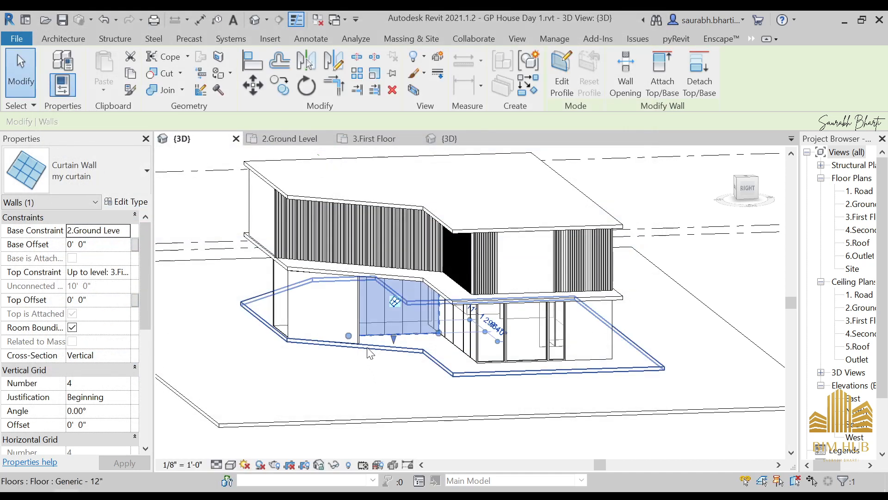
- Reselect the my curtain wall and check its vertical grid number in the instance properties
key("Escape")
scroll(400, 352, "up", 3)
left_click(424, 334)
key("Escape")
left_click(425, 330)
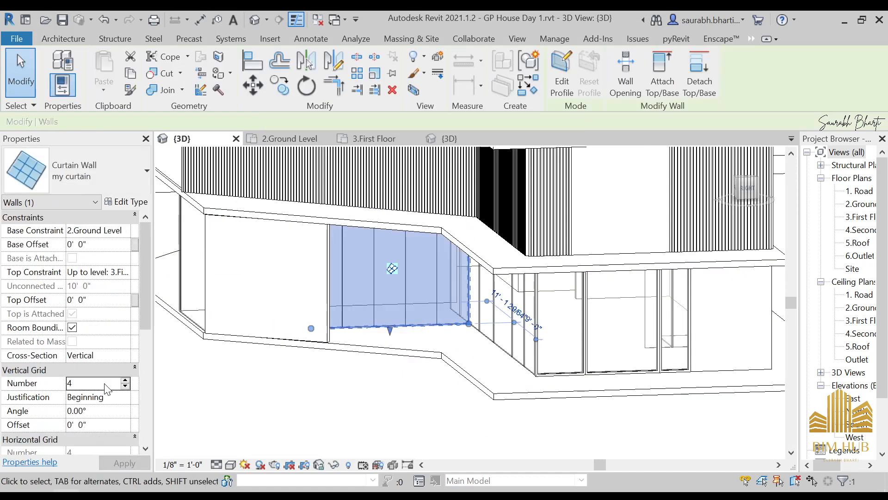
key("Escape")
- Temporarily hide the solid Generic - 4.5" wall beside the my curtain wall on the terrace
middle_click_drag(390, 416, 361, 338, "shift")
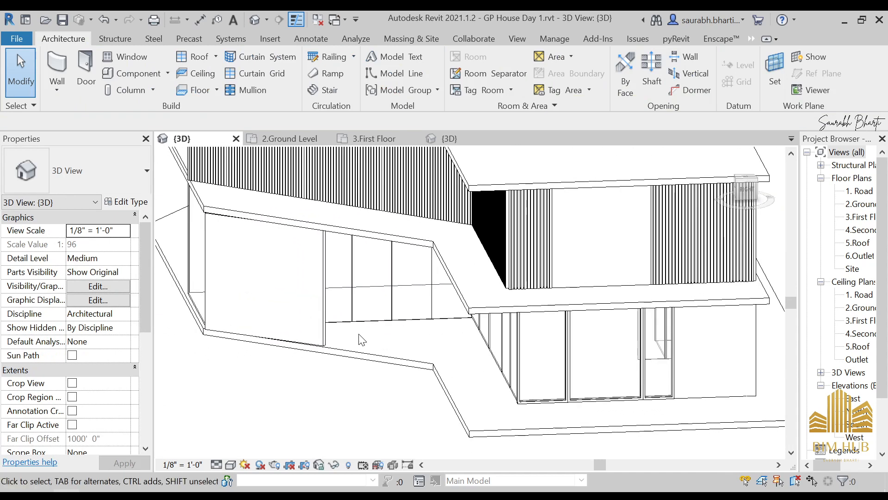
left_click(321, 332)
key("h")
key("h")
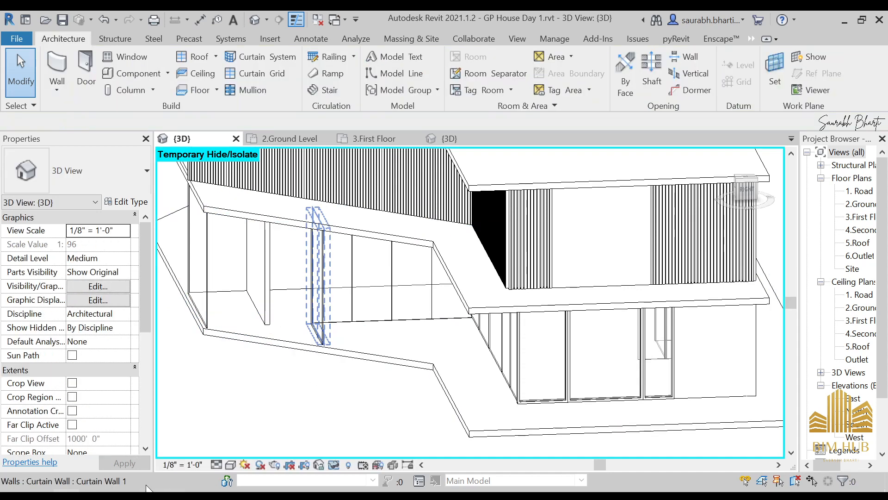
- Compare the solid wall and adjoining glazing in Back.jpg with the model, and reset the temporary hide/isolate
key("alt+Tab")
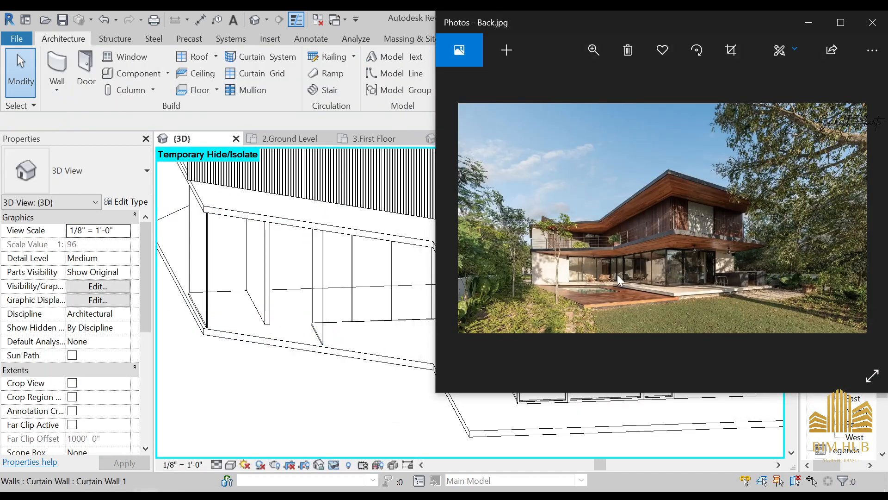
scroll(574, 272, "up", 2)
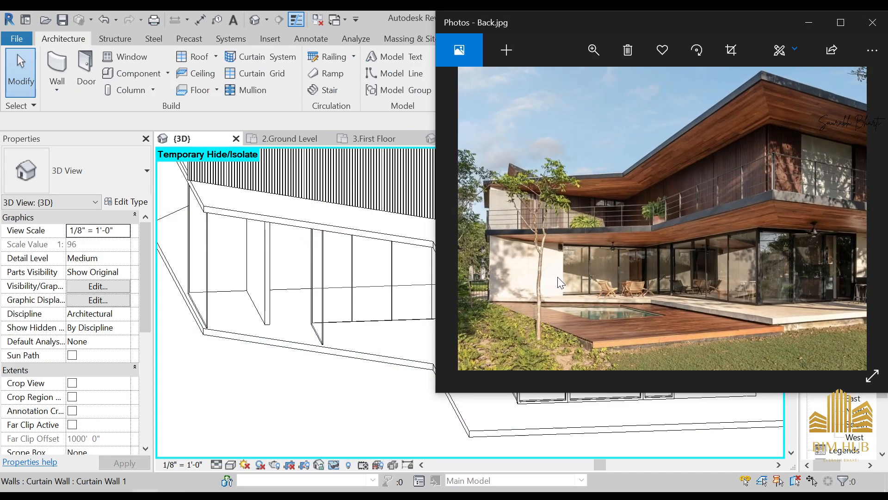
scroll(556, 278, "up", 2)
scroll(559, 271, "up", 2)
left_click_drag(528, 222, 570, 304)
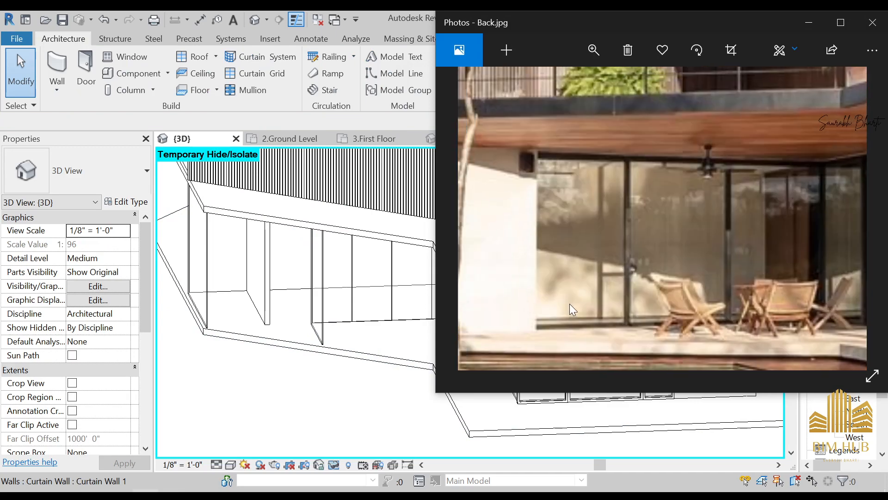
left_click(817, 25)
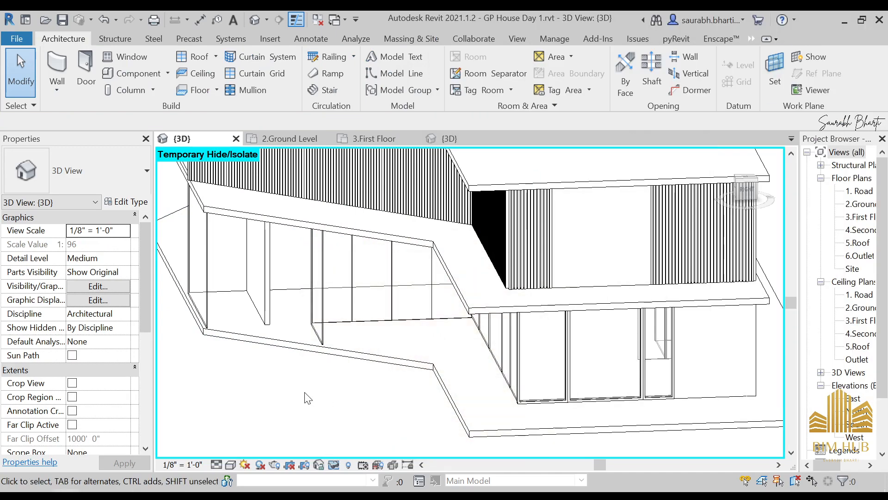
middle_click_drag(325, 399, 251, 414, "shift")
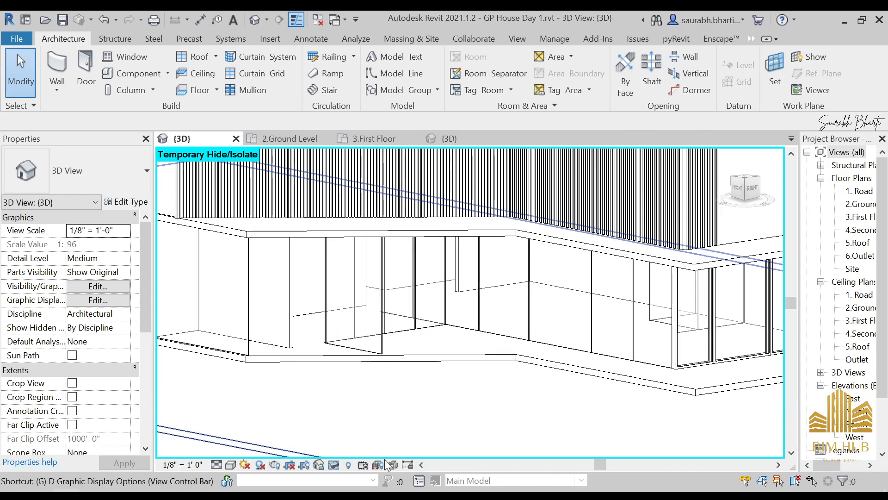
key("h")
key("r")
- Select the end glazed panel of the long terrace curtain wall and look through its available types without changing it
middle_click_drag(410, 418, 551, 335, "shift")
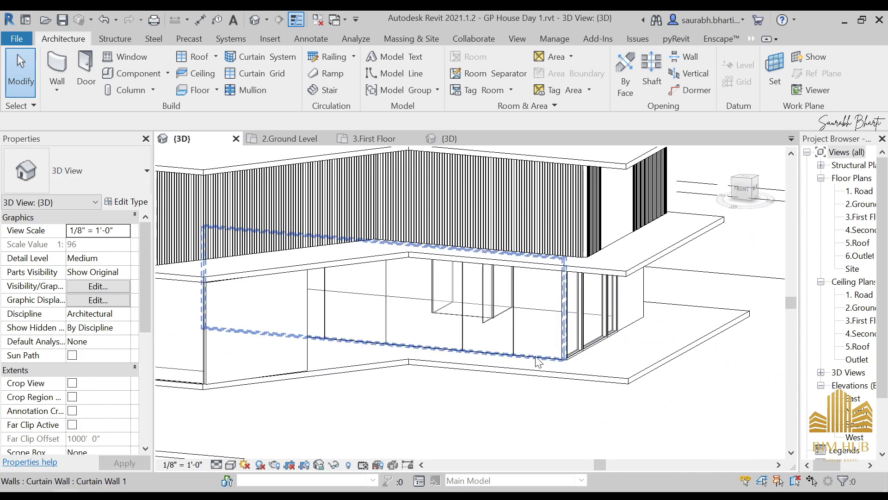
left_click(537, 344)
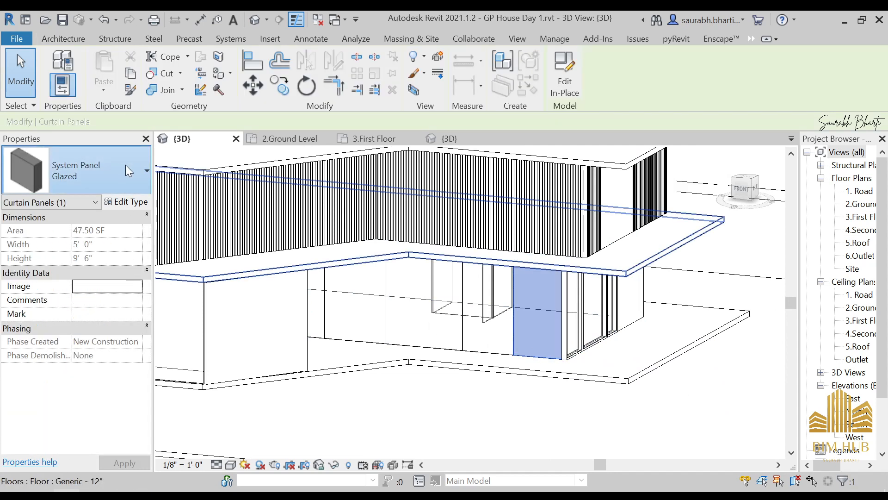
left_click(127, 165)
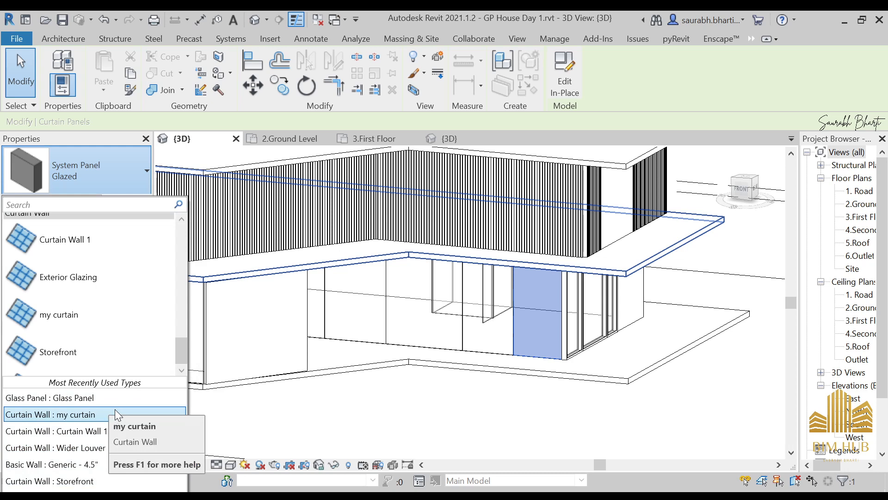
left_click(298, 413)
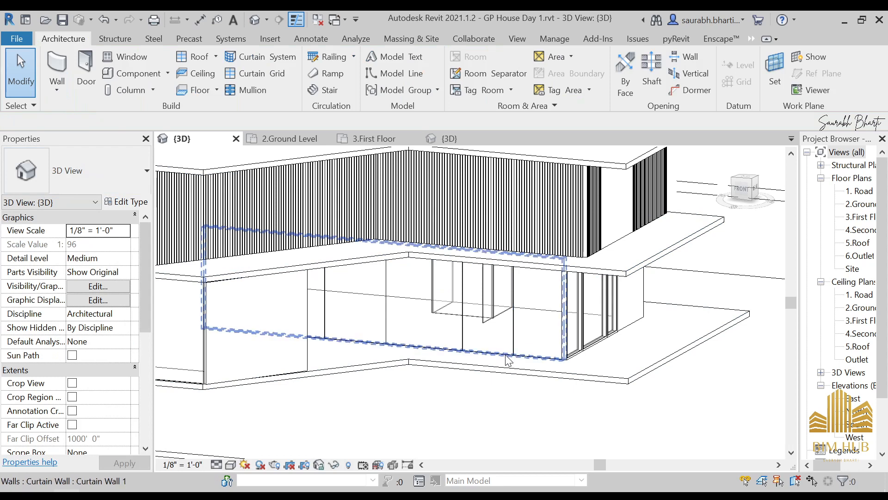
- Review the grid and mullion type parameters of the long terrace curtain wall without changing them
left_click(522, 338)
left_click(131, 202)
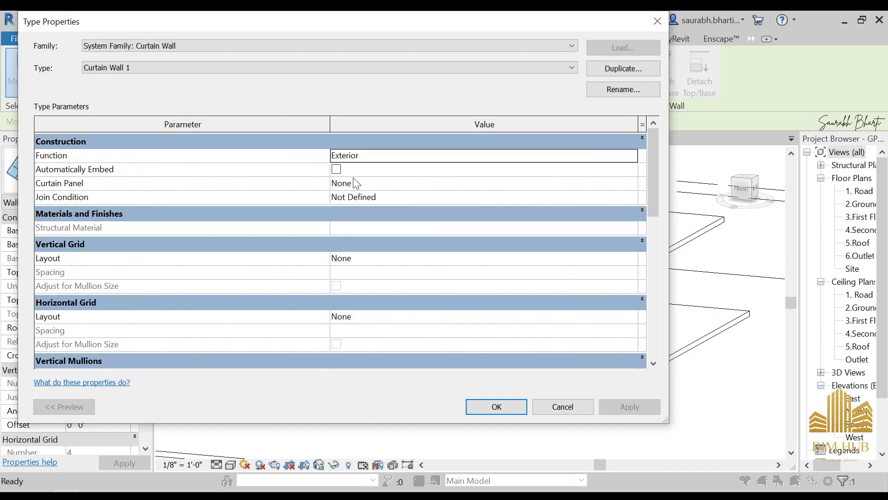
scroll(384, 273, "down", 3)
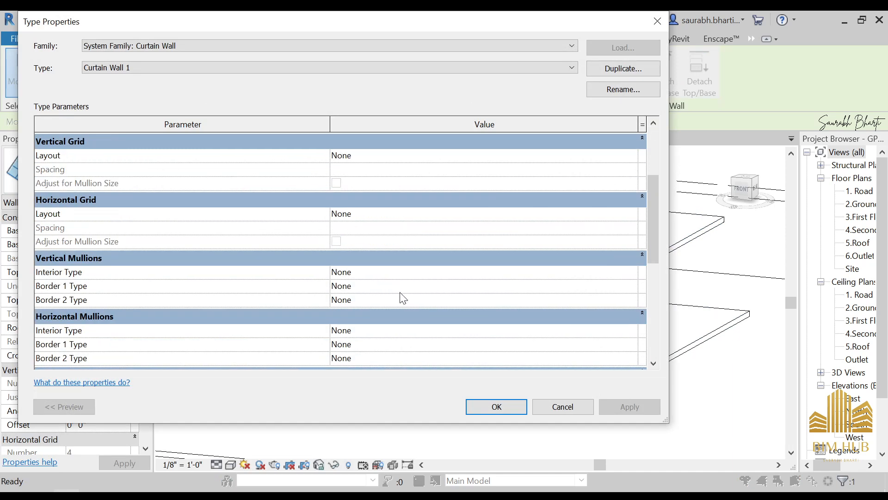
key("Escape")
key("Escape")
- Go through the Curtain Wall 1 type parameters again, from the Vertical Grid group to the mullions and identity data, leaving them unchanged
left_click(527, 358)
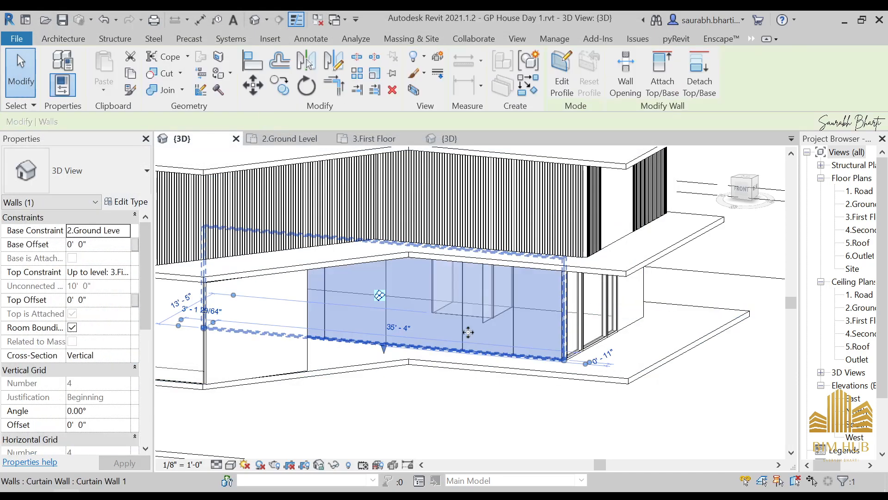
left_click(143, 205)
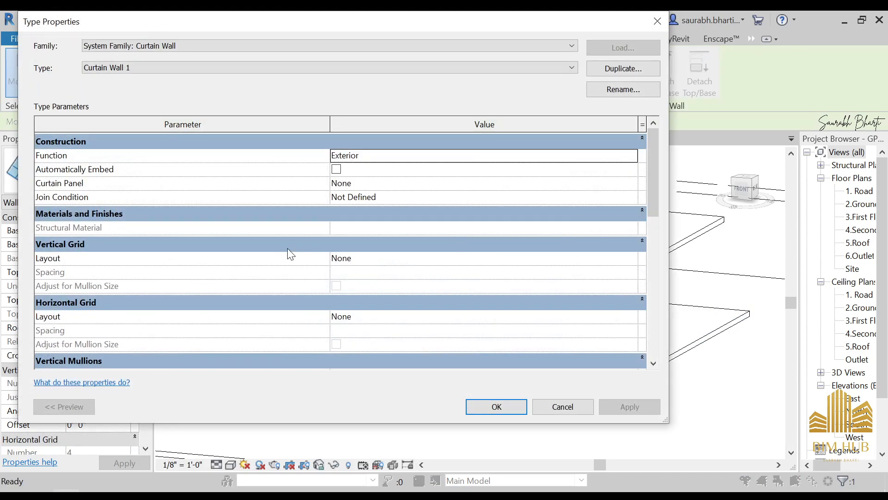
scroll(212, 254, "down", 5)
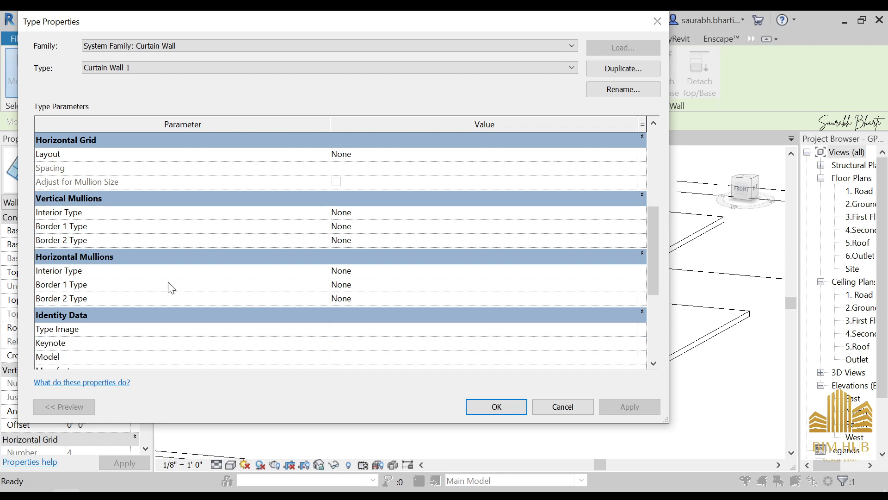
scroll(361, 310, "down", 2)
scroll(323, 311, "up", 8)
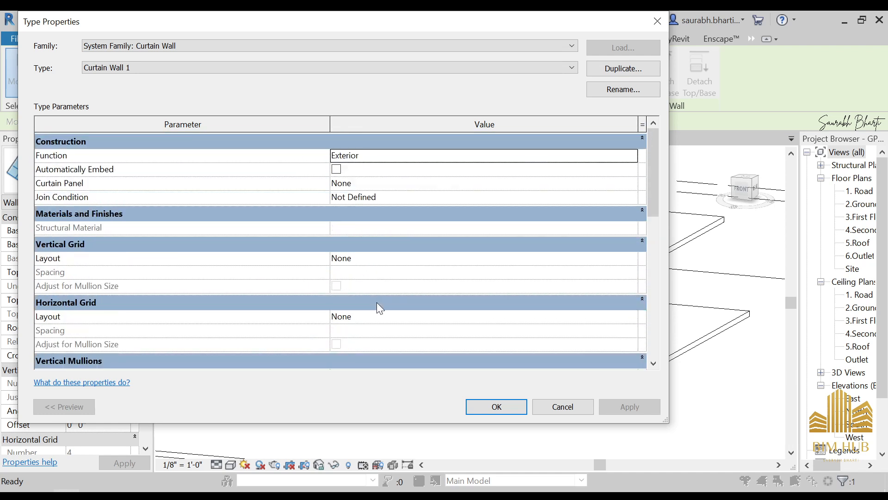
left_click(400, 244)
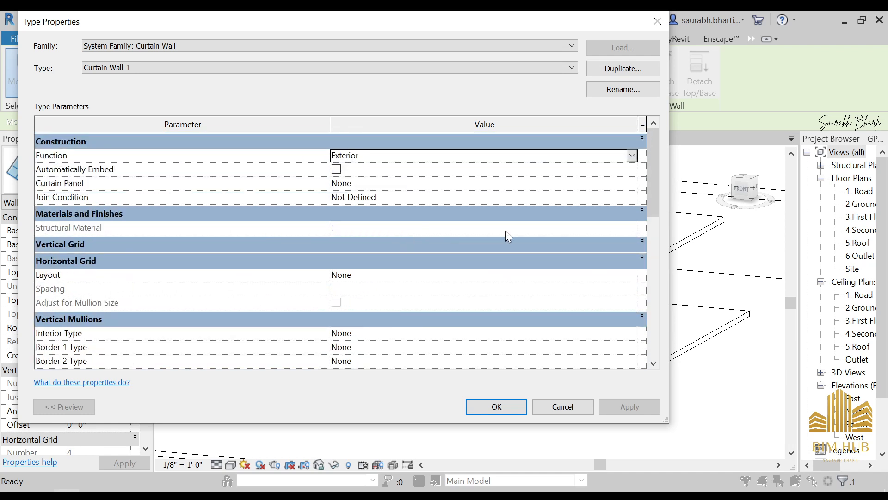
left_click(641, 244)
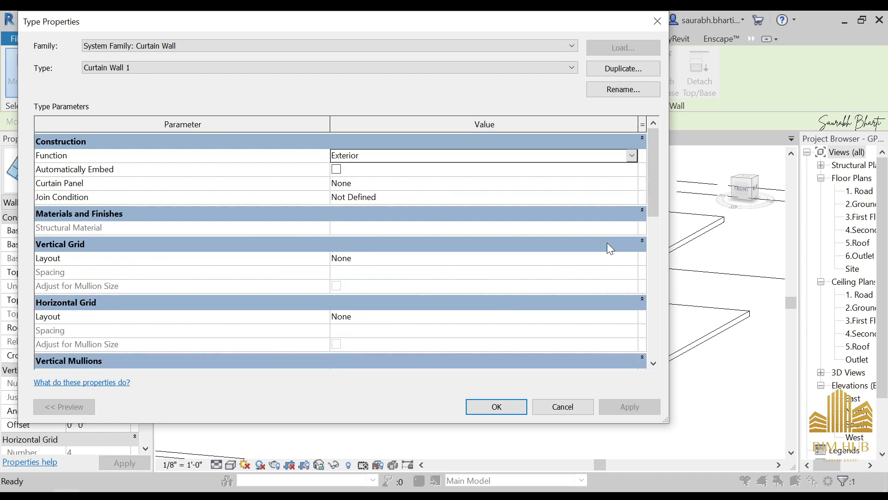
left_click(656, 22)
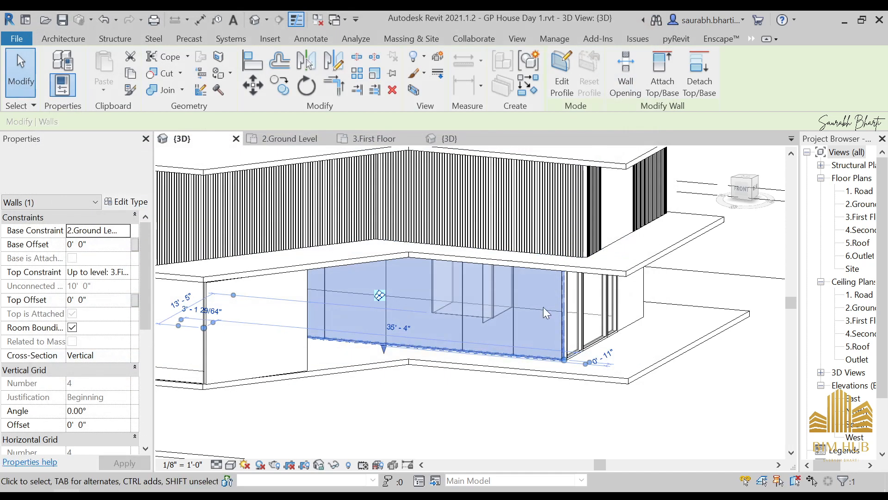
key("Escape")
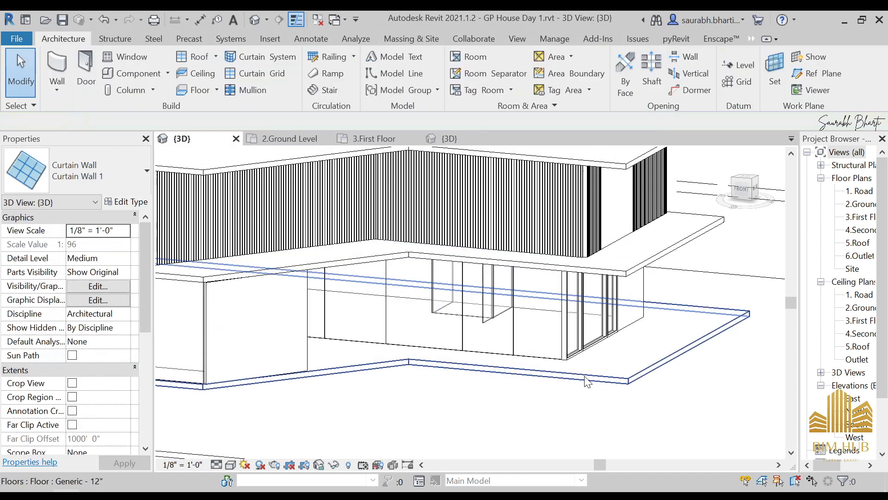
left_click(535, 359)
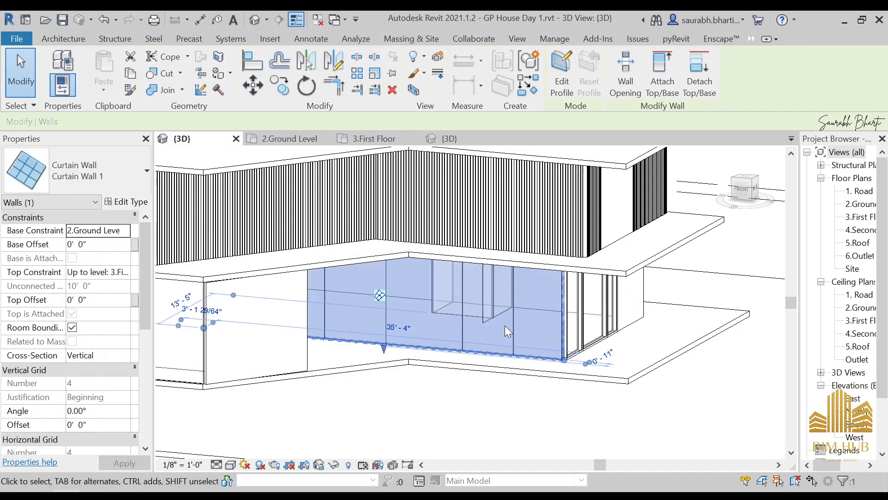
key("Escape")
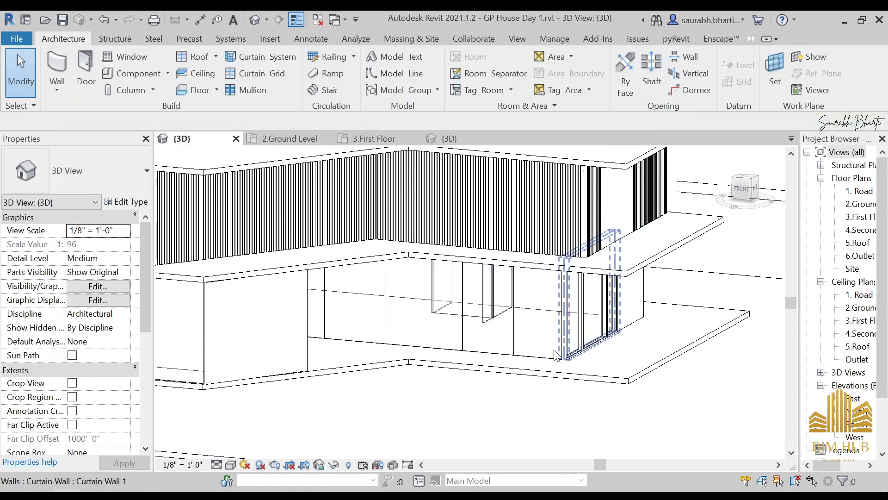
- Change the end glazed panel of the long terrace curtain wall to the Glass Panel type
key("Tab")
key("Tab")
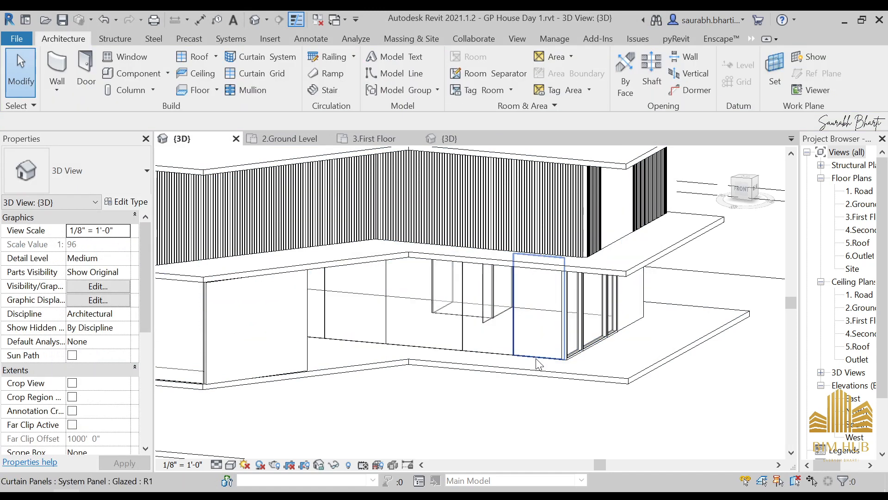
left_click(537, 357)
left_click(119, 164)
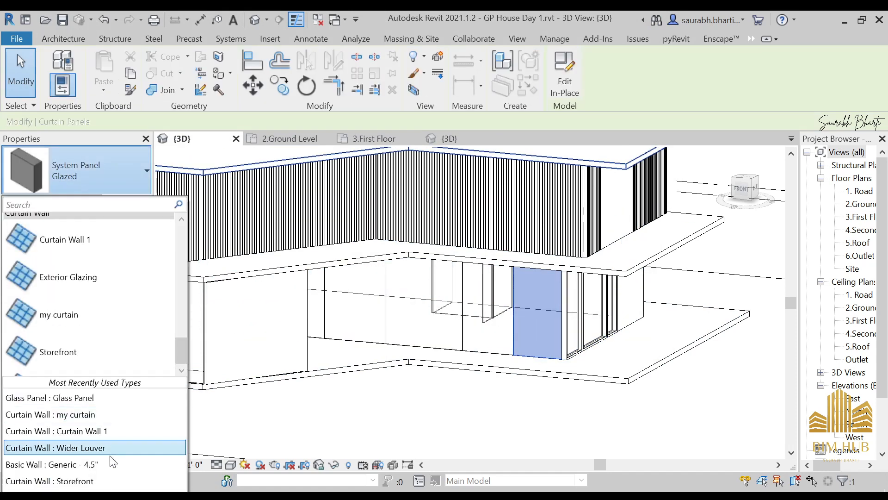
left_click(98, 407)
key("Escape")
key("Tab")
left_click(114, 174)
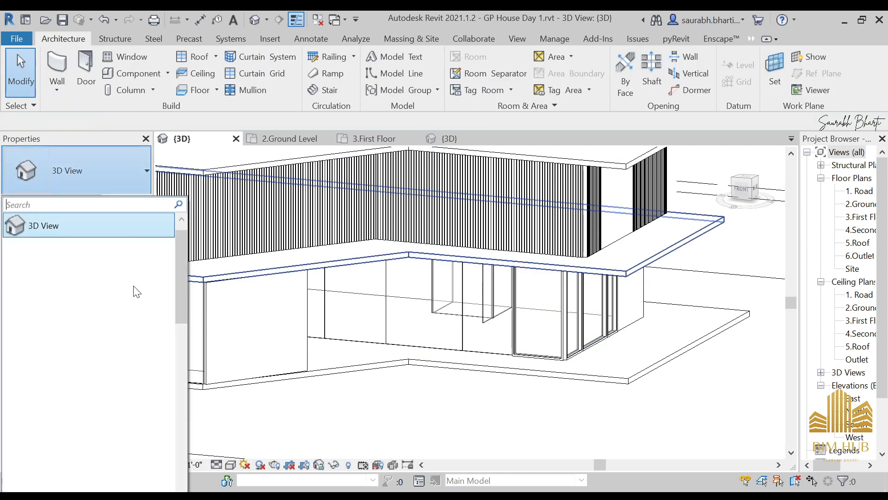
left_click(100, 174)
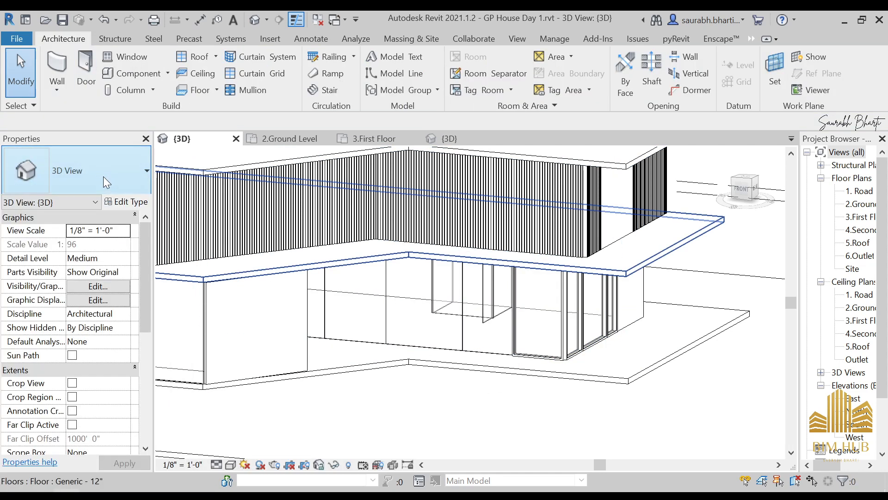
- Change the second panel from the outer corner of the long terrace curtain wall to Glass Panel
key("Tab")
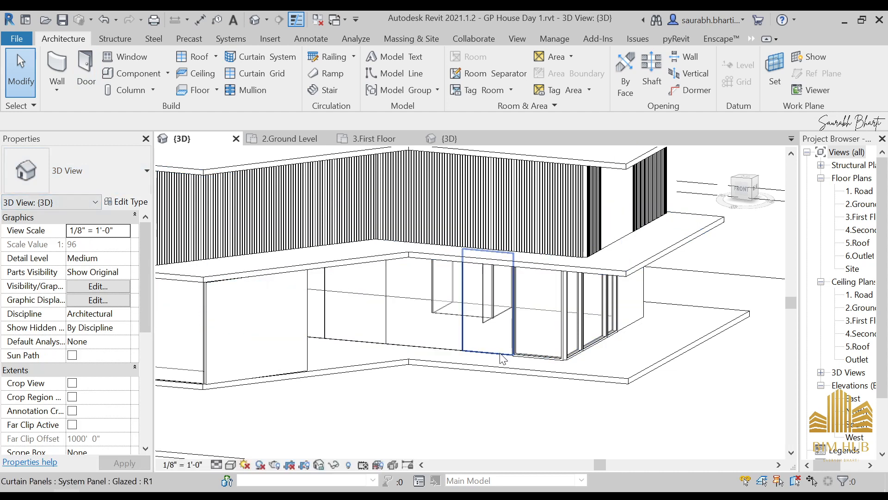
left_click(478, 326)
left_click(144, 167)
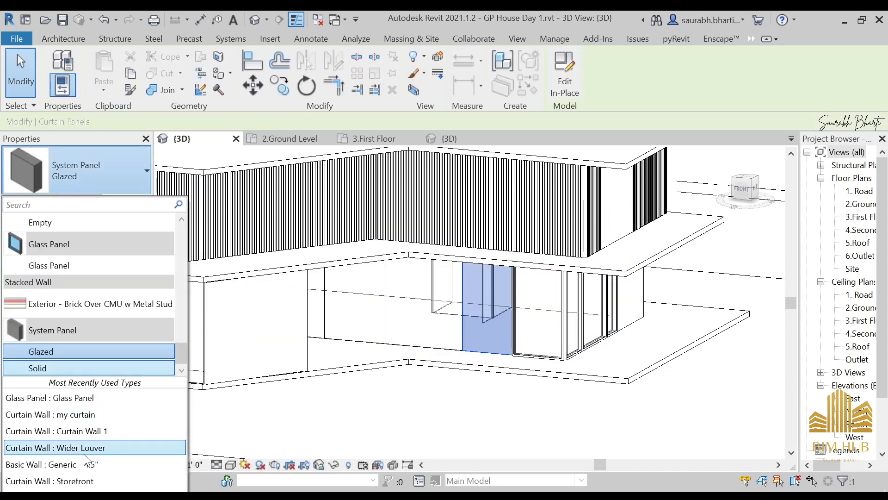
left_click(74, 398)
left_click(507, 393)
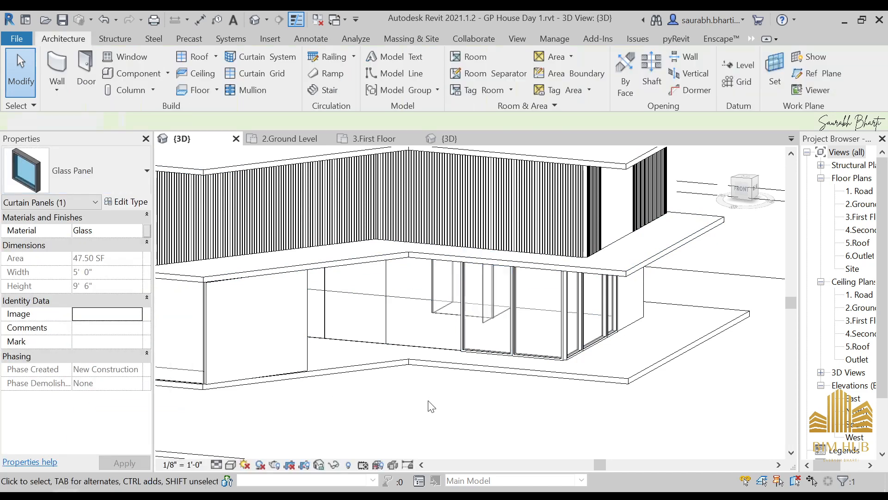
- Change the third panel from the outer corner, the 7' 6" wide one, to Glass Panel
left_click(437, 352)
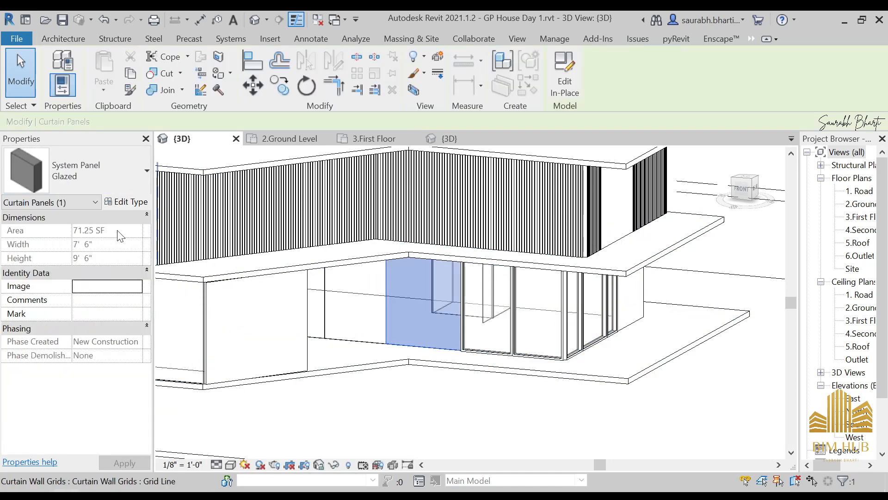
left_click(91, 187)
left_click(83, 400)
left_click(341, 413)
- Change the fourth panel of the long terrace curtain wall, beside the 7' 6" panel, to Glass Panel
middle_click_drag(449, 367, 397, 361, "shift")
scroll(348, 349, "up", 1)
key("Tab")
key("Tab")
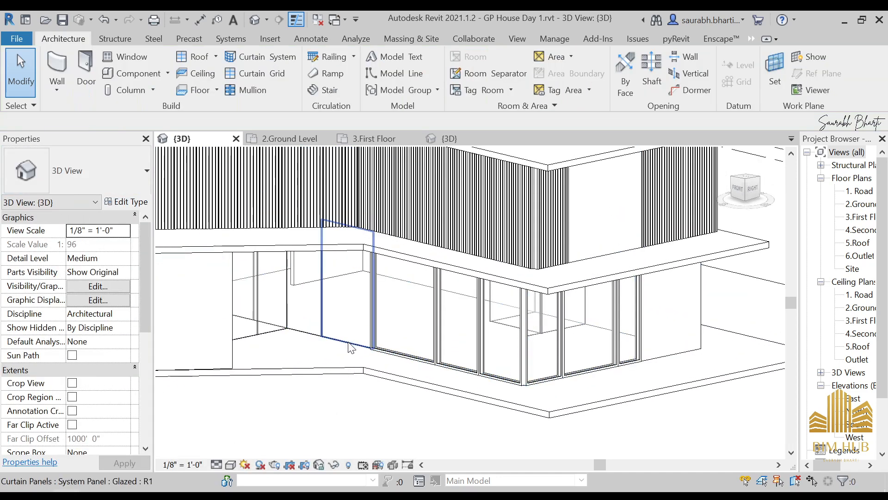
left_click(351, 352)
left_click(92, 171)
left_click(70, 399)
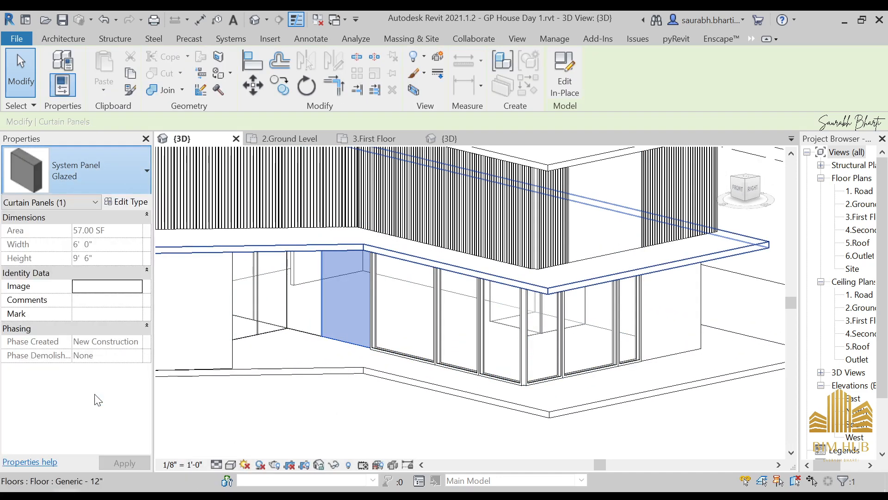
left_click(312, 329)
- Change the fifth panel of the long terrace curtain wall to the Glass Panel type
left_click(312, 329)
key("Tab")
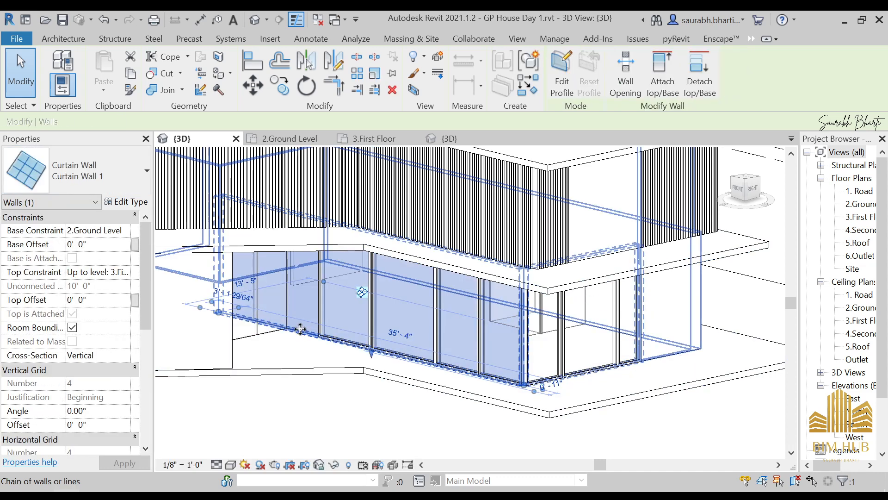
key("Tab")
left_click(310, 368)
mouse_move(309, 369)
middle_mouse_down("shift")
mouse_move(337, 390)
mouse_move(315, 355)
middle_mouse_up("shift")
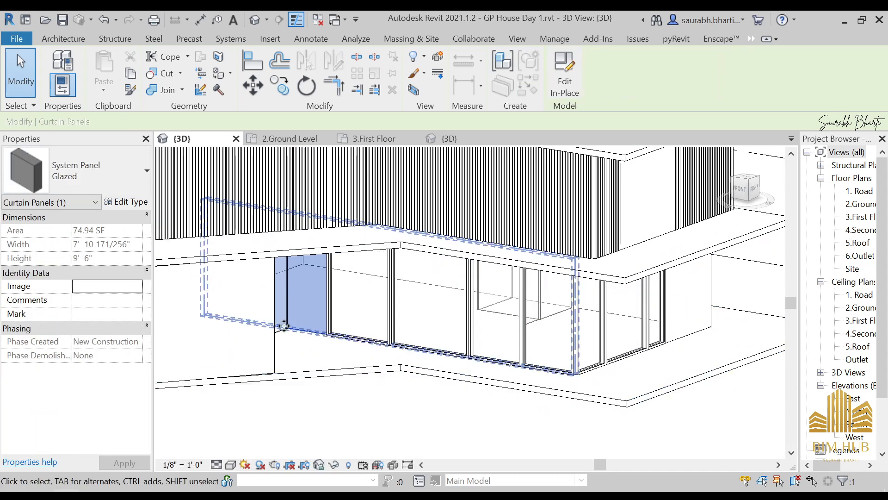
left_click(93, 170)
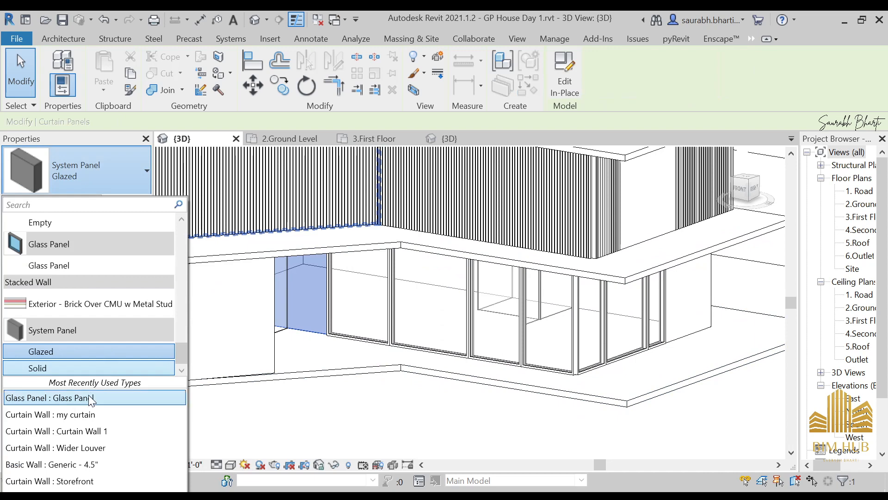
left_click(88, 395)
left_click(388, 412)
- Change the innermost remaining panel of the long terrace curtain wall to Glass Panel
middle_click_drag(387, 412, 354, 345, "shift")
scroll(301, 358, "up", 5)
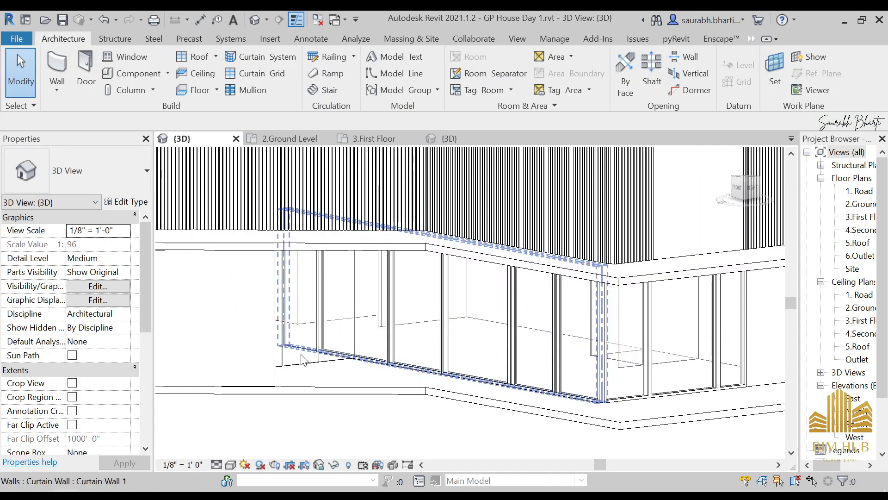
key("Tab")
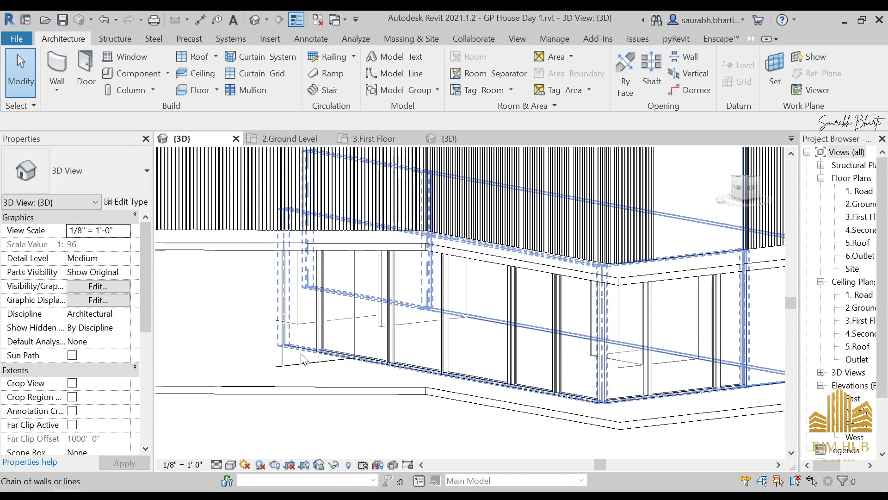
key("Tab")
left_click(301, 360)
left_click(132, 174)
left_click(86, 399)
left_click(408, 418)
- Compare the glazing beside the solid terrace wall in Back.jpg with the model
middle_click_drag(408, 417, 336, 365, "shift")
key("Tab")
key("Tab")
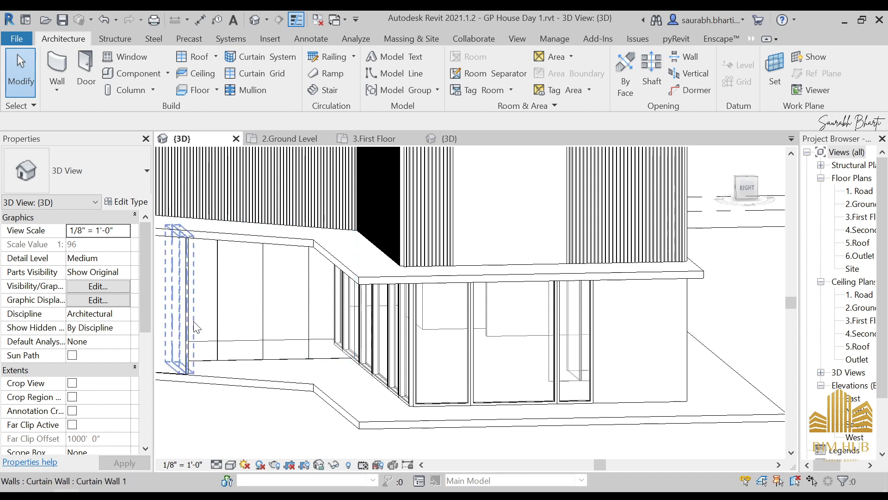
left_click(183, 495)
scroll(565, 287, "up", 3)
scroll(636, 261, "up", 1)
scroll(635, 260, "up", 2)
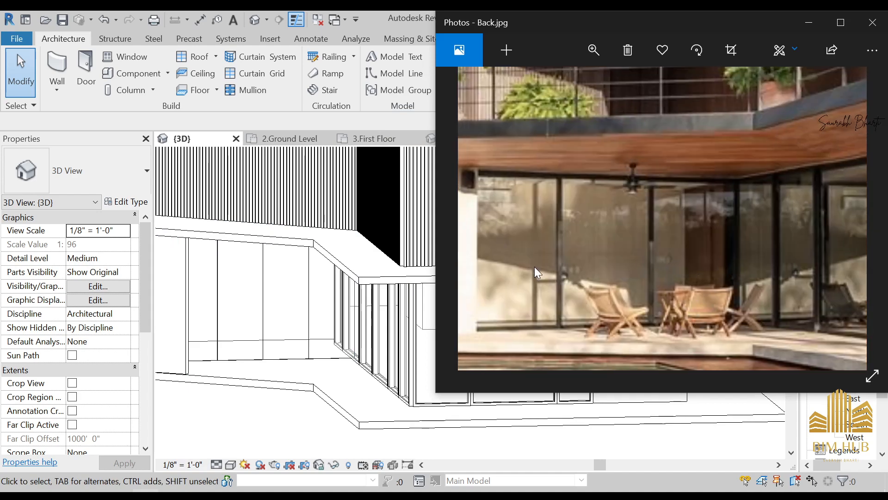
left_click(808, 21)
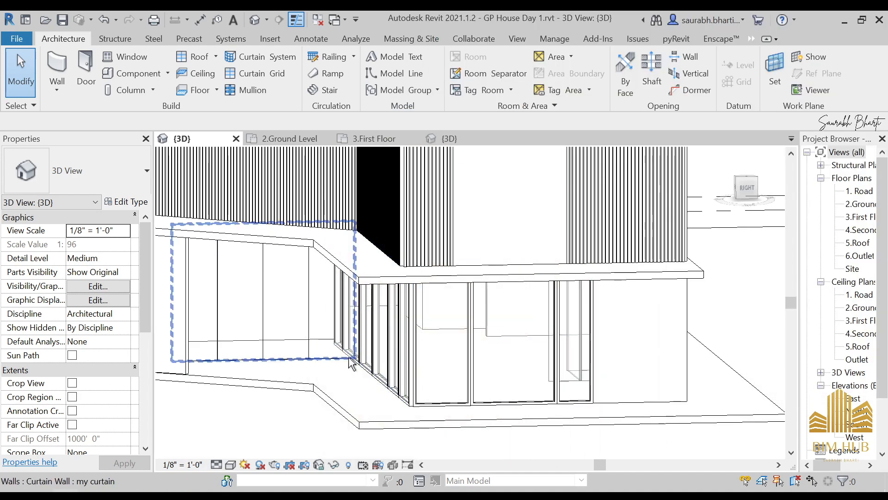
- Change the panel of the recessed my curtain wall nearest the long curtain wall to Glass Panel
middle_click_drag(319, 360, 349, 361, "shift")
left_click(311, 357)
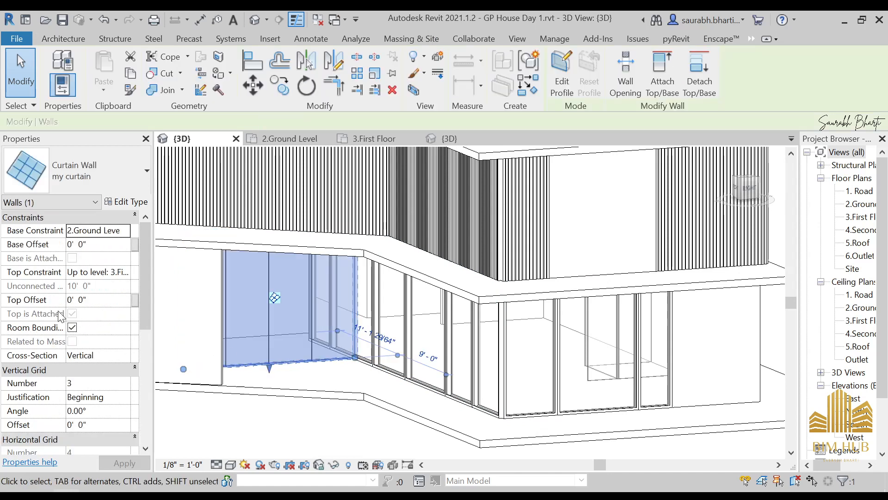
left_click(273, 423)
middle_click_drag(297, 423, 307, 369, "shift")
key("Tab")
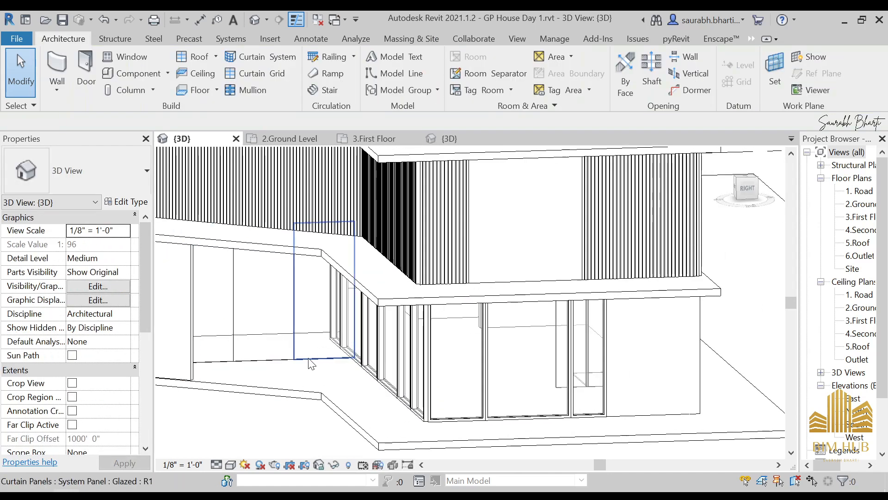
left_click(309, 357)
left_click(77, 171)
left_click(215, 421)
- Change the other two panels of the recessed my curtain wall to the Glass Panel type
left_click(261, 365)
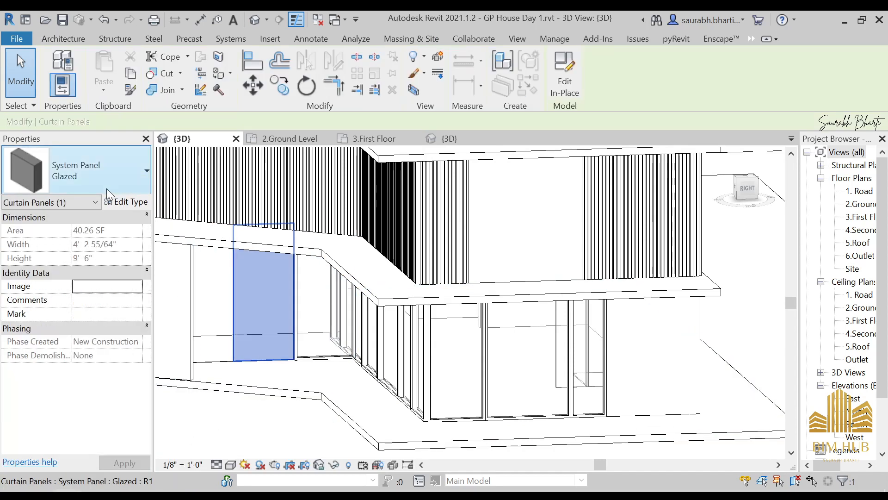
left_click(106, 188)
left_click(98, 398)
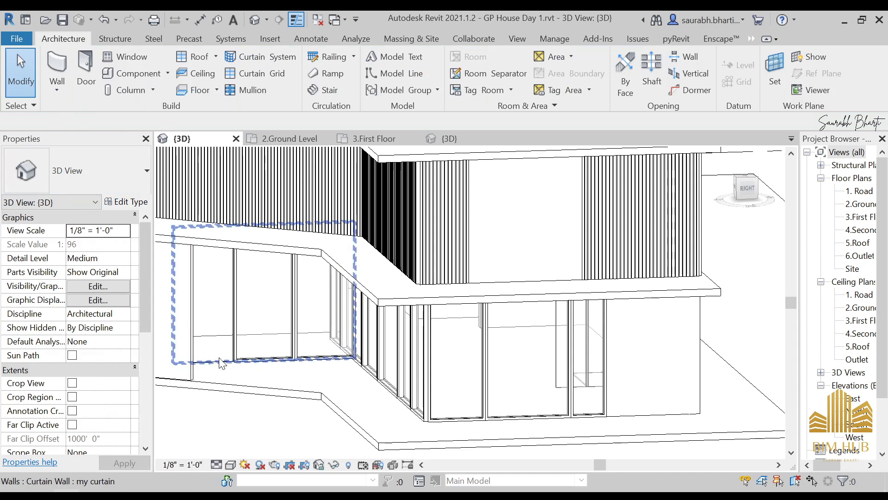
left_click(178, 309)
left_click(111, 188)
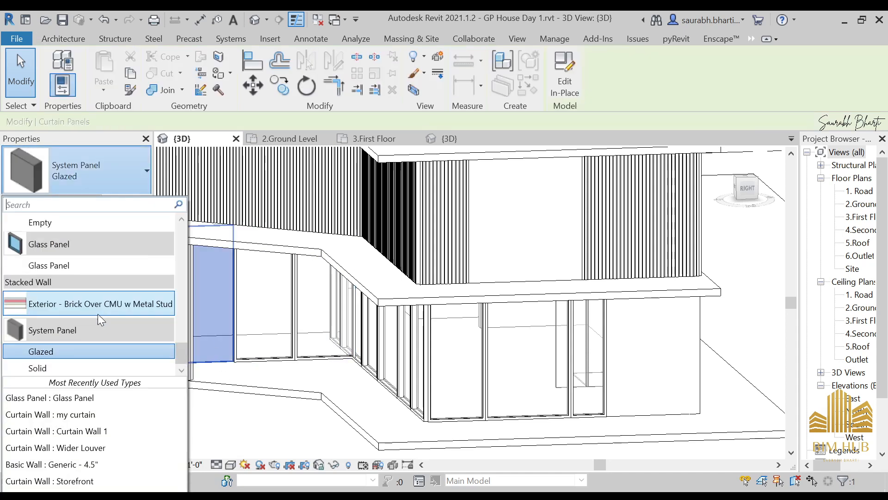
left_click(97, 398)
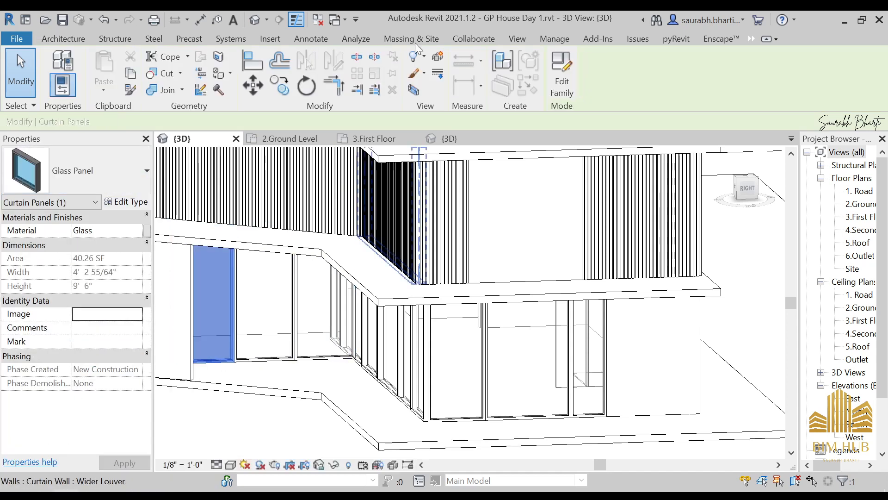
scroll(342, 237, "down", 3)
middle_click_drag(464, 372, 492, 381, "shift")
left_click(492, 380)
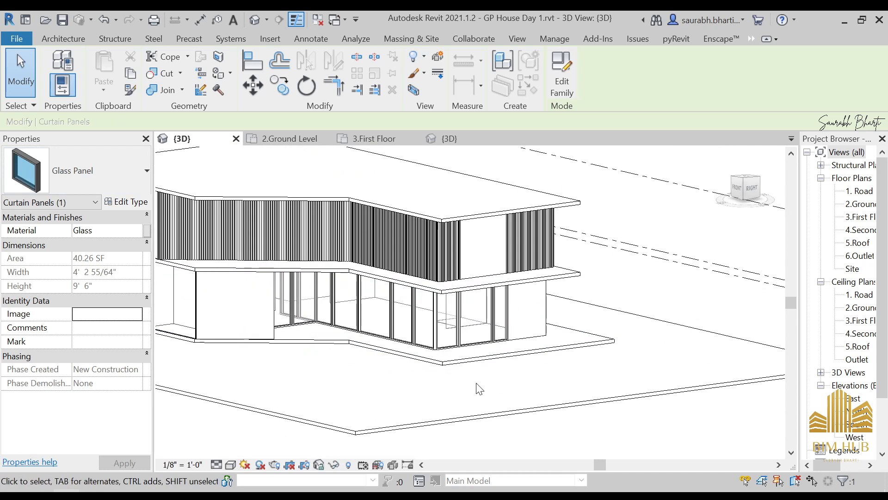
- Start loading a family and browse to the Doors folder of the English metric library
middle_click_drag(350, 343, 371, 312, "shift")
middle_click_drag(502, 335, 474, 349, "shift")
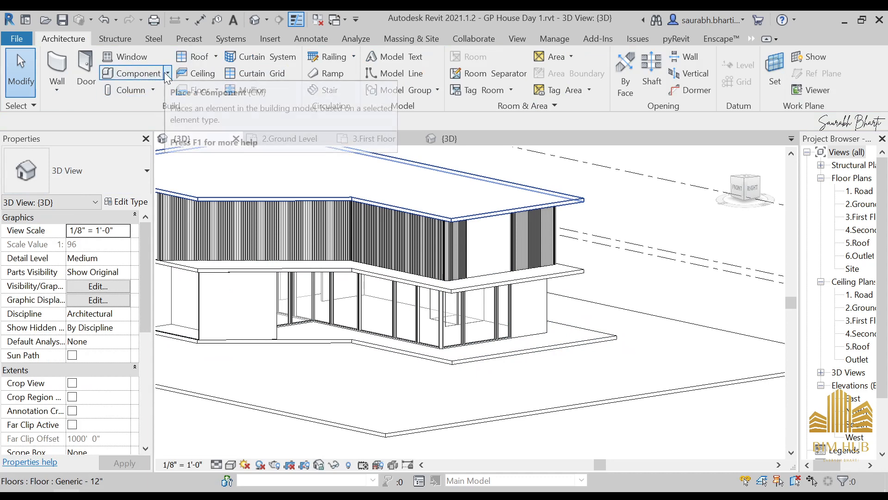
left_click(277, 38)
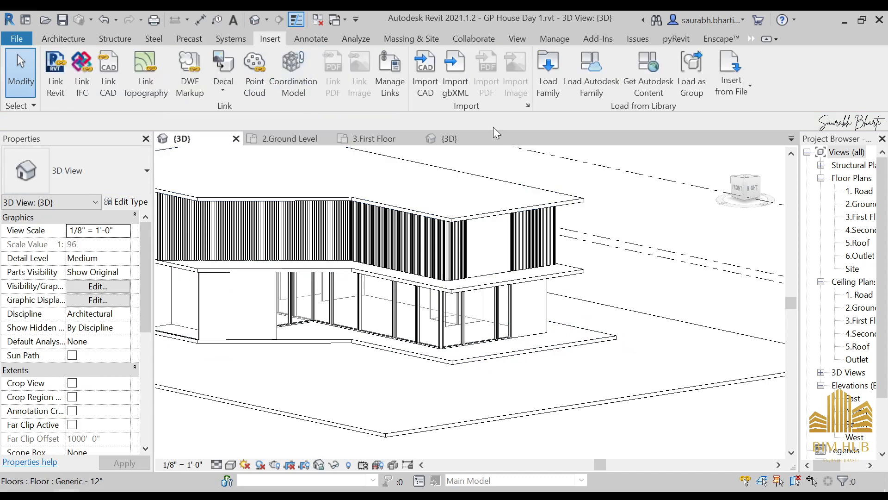
left_click(554, 81)
left_click(359, 57)
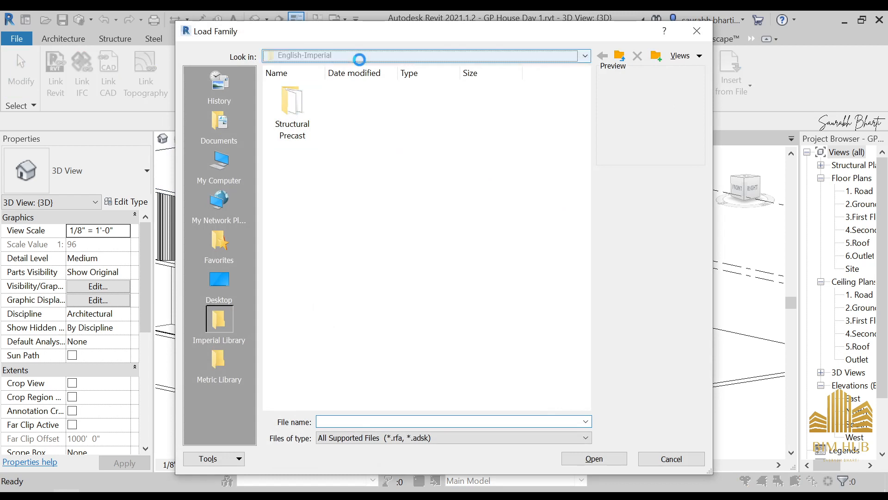
left_click(361, 138)
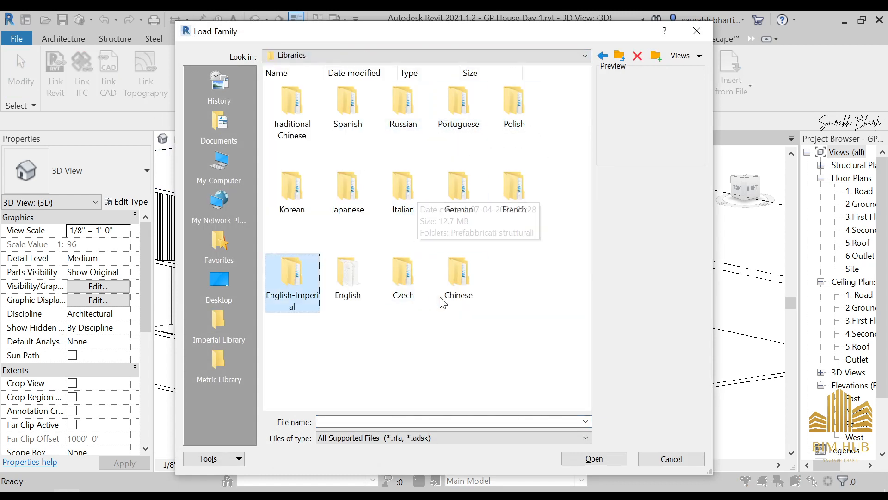
double_click(361, 277)
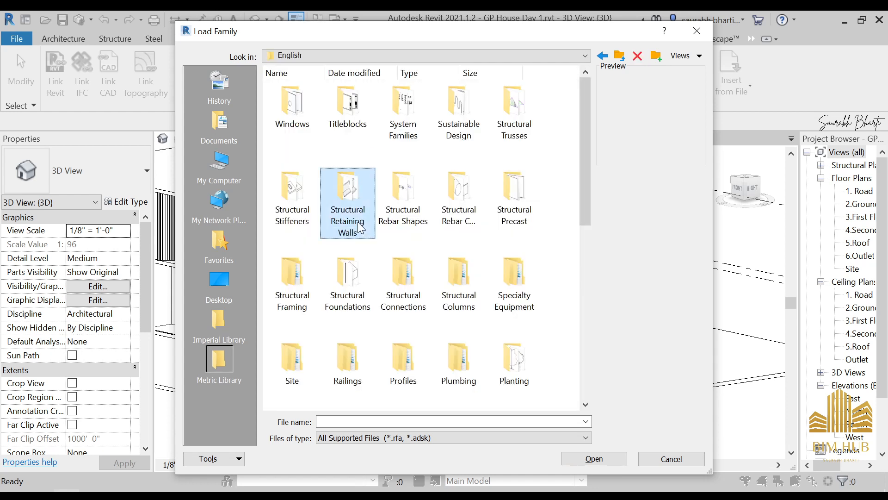
scroll(354, 208, "down", 5)
double_click(355, 230)
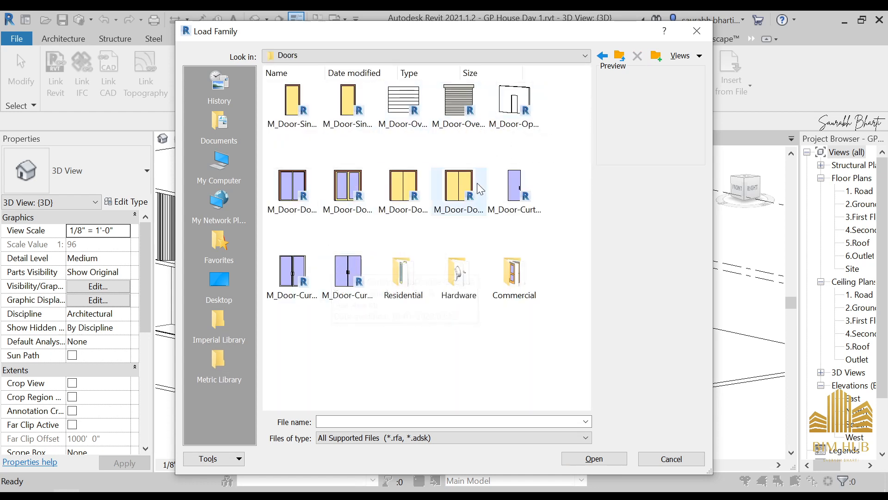
- Load the curtain wall door families M_Door-Curtain-Wall-Single-Glass, M_Door-Curtain-Wall-Double-Storefront and M_Door-Curtain-Wall-Double-Glass
left_click(515, 187)
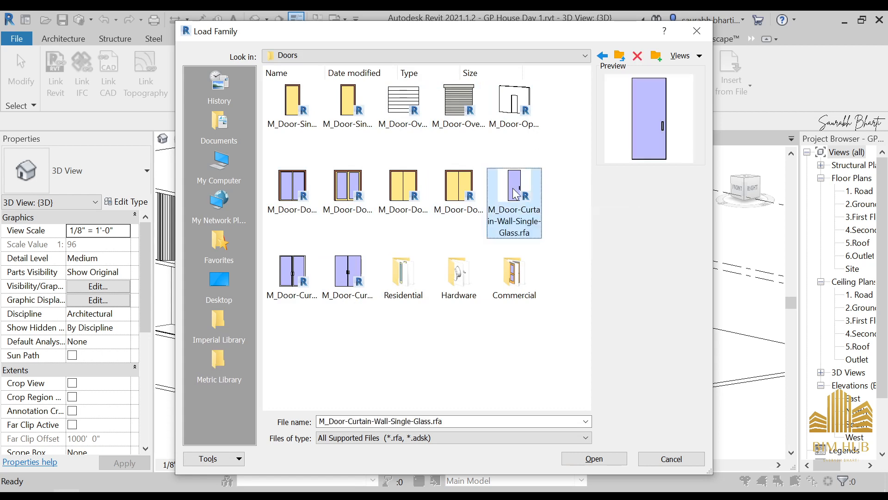
left_click(303, 280)
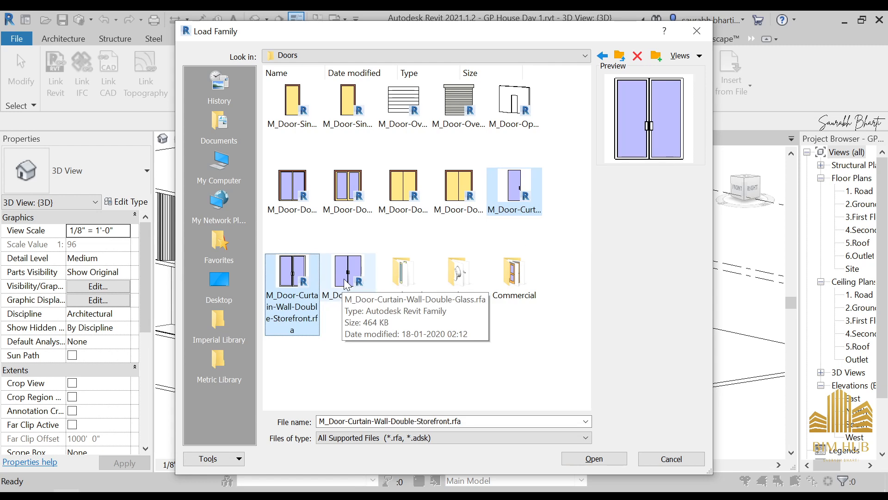
left_click(346, 283)
left_click(592, 455)
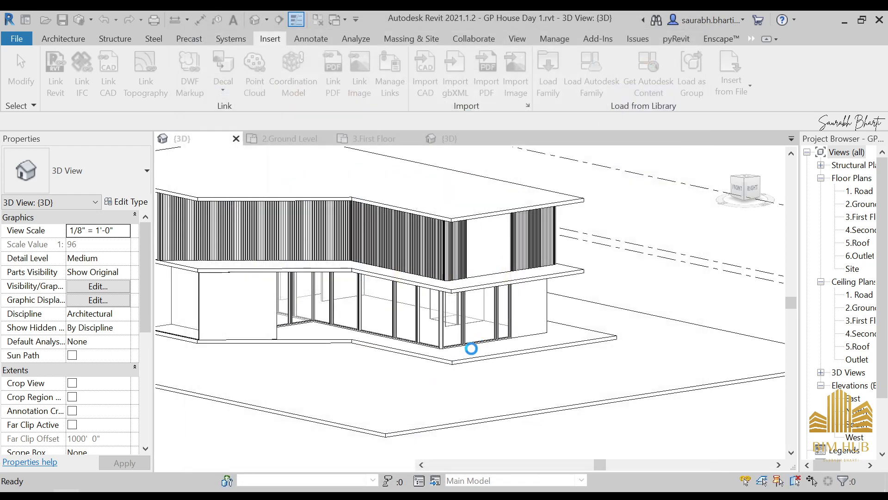
- Replace the 6' 0" wide glass panel on the house's end curtain wall with the M_Door-Curtain-Wall-Double-Glass door
middle_click_drag(504, 352, 428, 369, "shift")
left_click(432, 373)
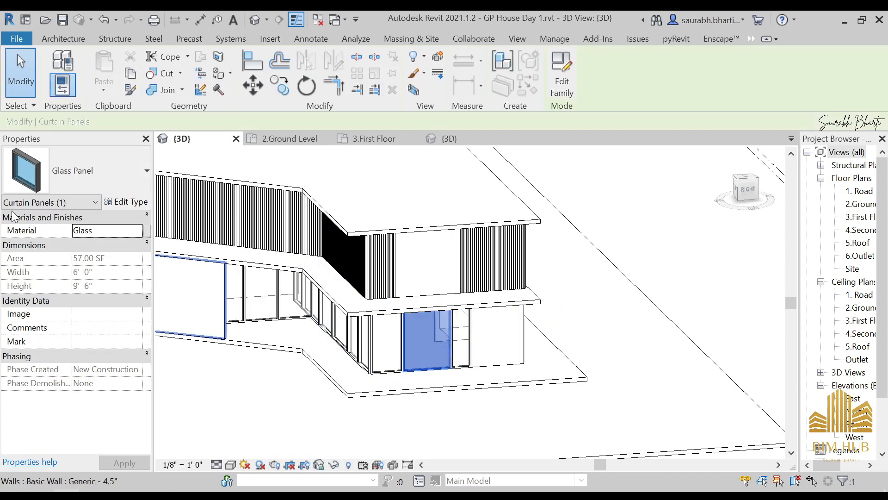
left_click(74, 161)
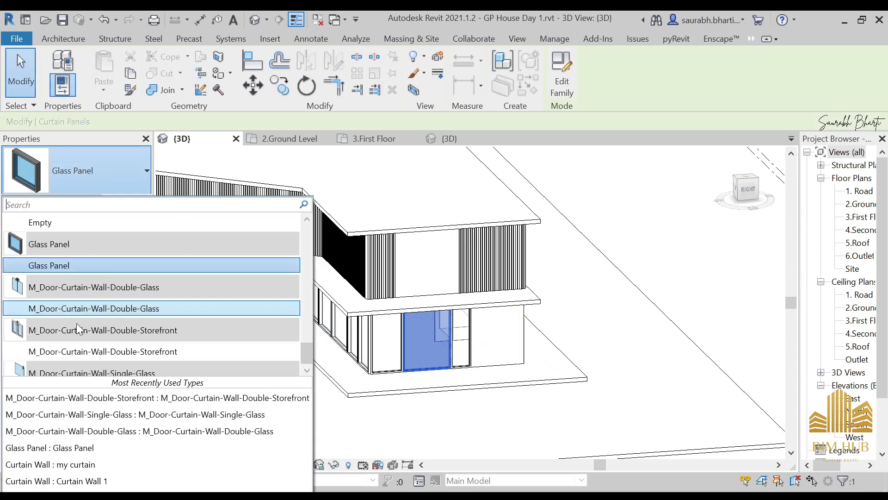
left_click(148, 435)
left_click(413, 434)
- Using the Back.jpg photo as reference, replace the long terrace curtain wall's panel just past the inner corner with M_Door-Curtain-Wall-Double-Storefront
scroll(432, 406, "up", 4)
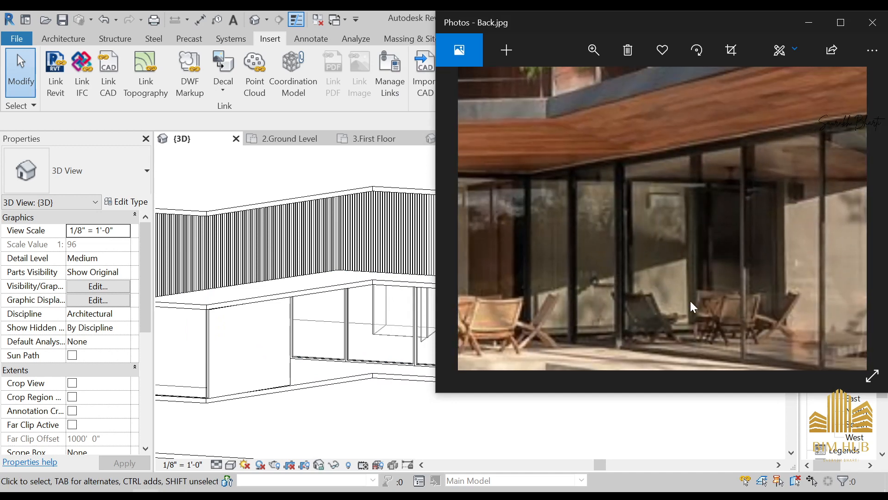
left_click(814, 23)
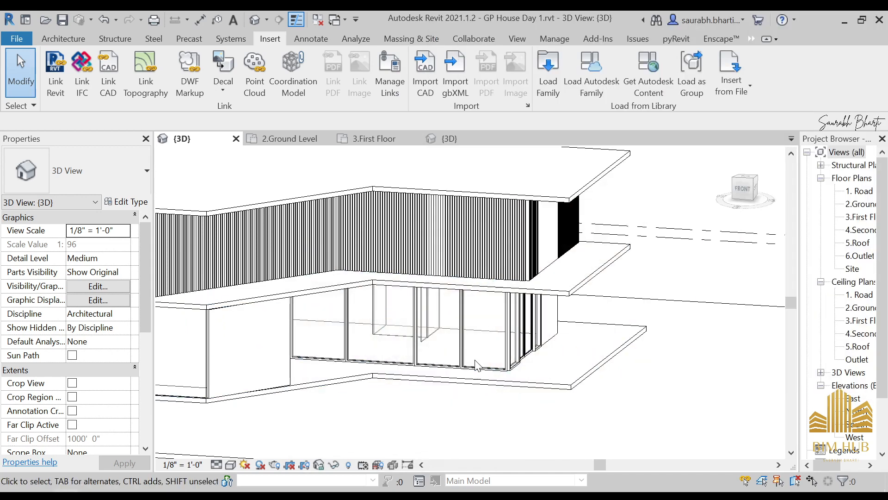
mouse_move(400, 350)
middle_mouse_down("shift")
mouse_move(341, 353)
mouse_move(428, 341)
mouse_move(414, 352)
middle_mouse_up("shift")
key("Tab")
key("Tab")
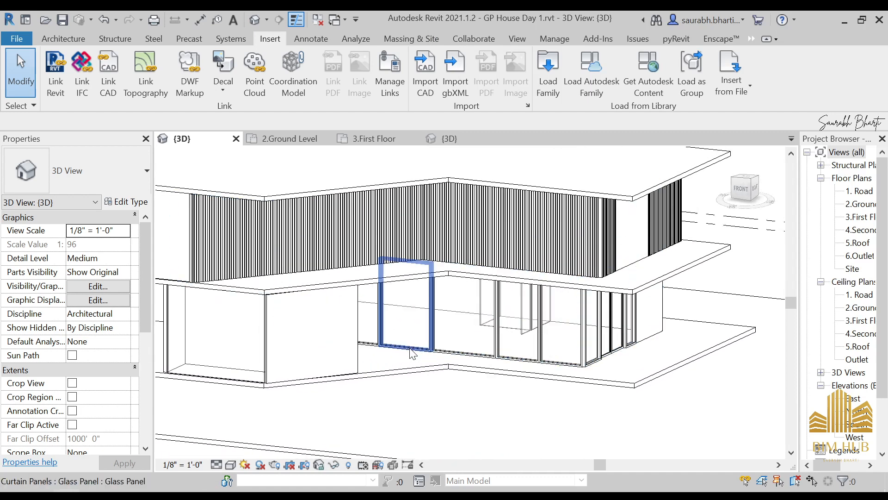
left_click(407, 344)
left_click(63, 171)
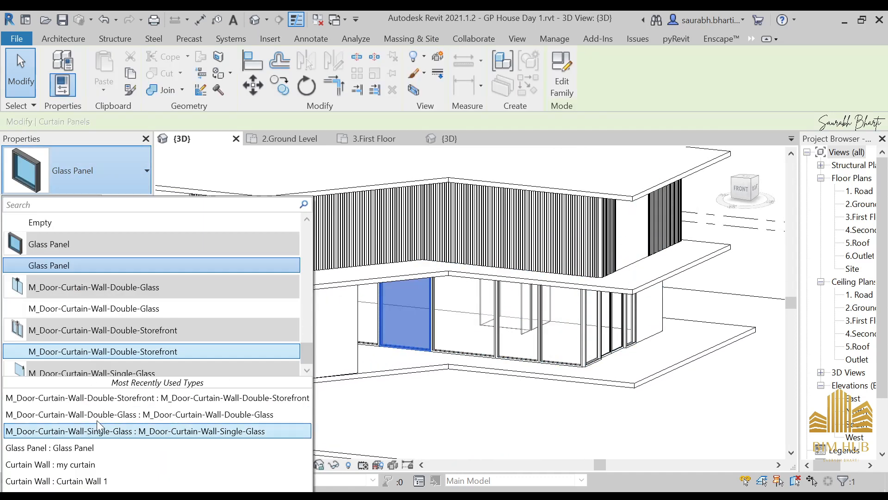
left_click(129, 399)
left_click(447, 411)
middle_click_drag(458, 419, 444, 422, "shift")
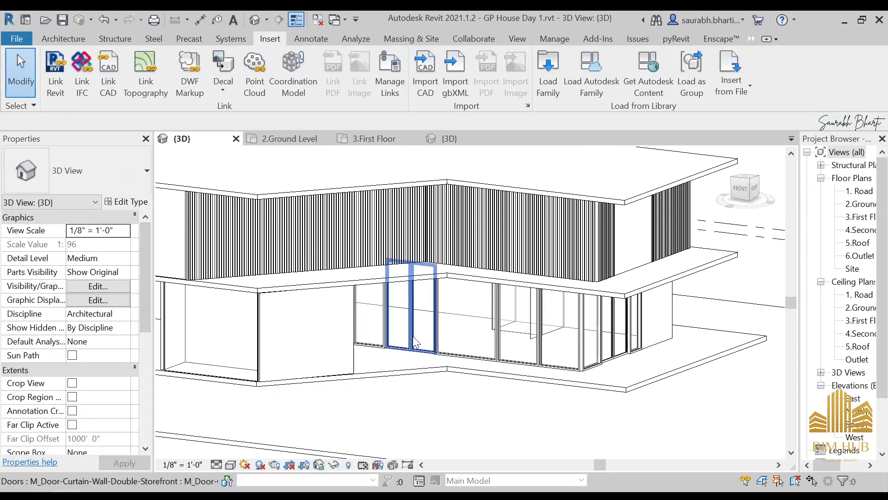
- Change the long terrace curtain wall's double storefront door to the M_Door-Curtain-Wall-Single-Glass type
left_click(413, 345)
left_click(69, 171)
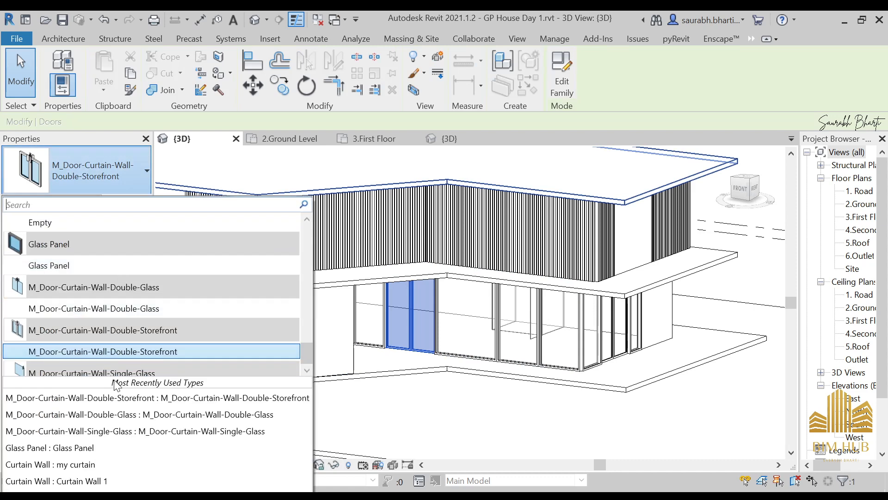
left_click(191, 434)
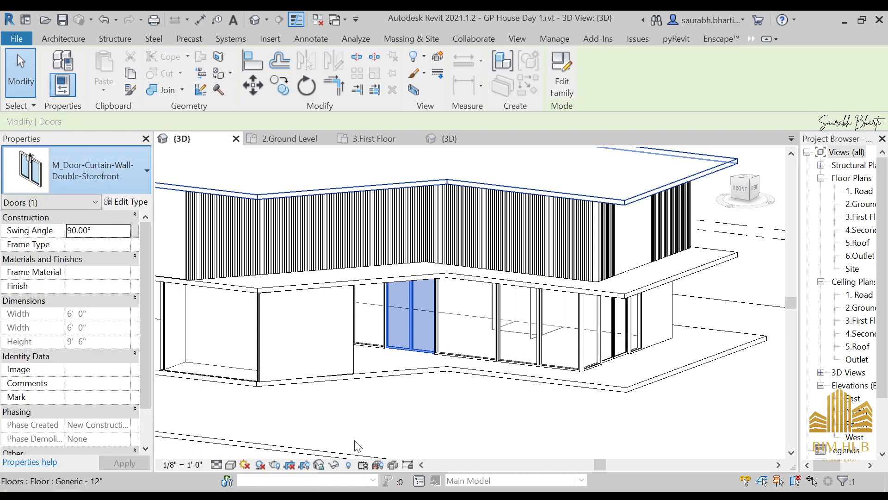
left_click(465, 431)
middle_click_drag(468, 433, 298, 414, "shift")
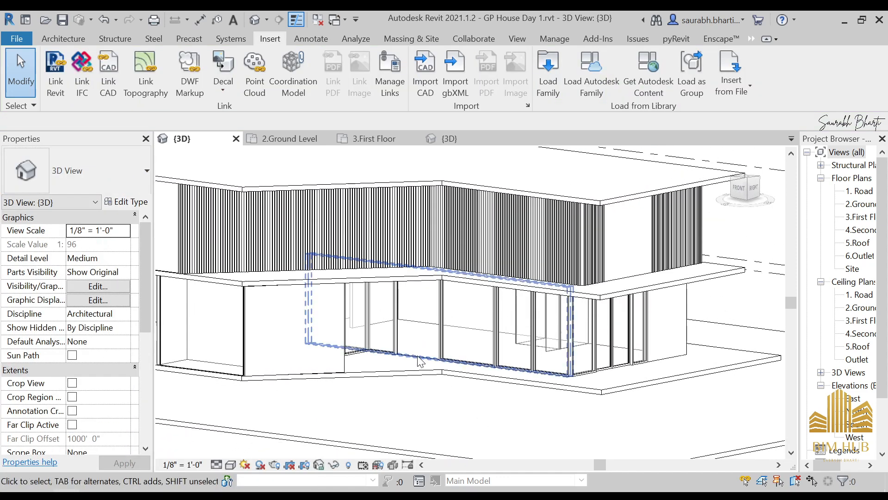
- Place a wider wooden Mullion along the bottom grid line of the long terrace curtain wall, closing the gap under the door
scroll(298, 412, "up", 1)
scroll(430, 361, "up", 2)
middle_click_drag(432, 363, 412, 396, "shift")
left_click(84, 37)
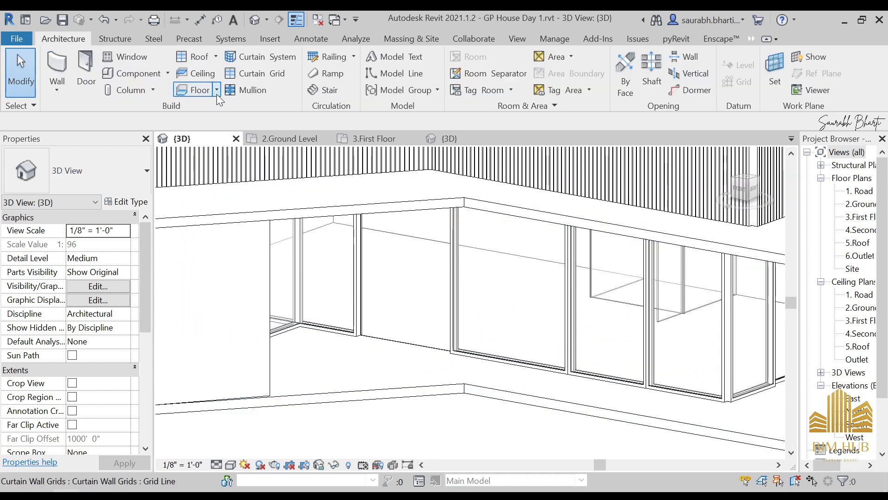
left_click(241, 88)
left_click(407, 353)
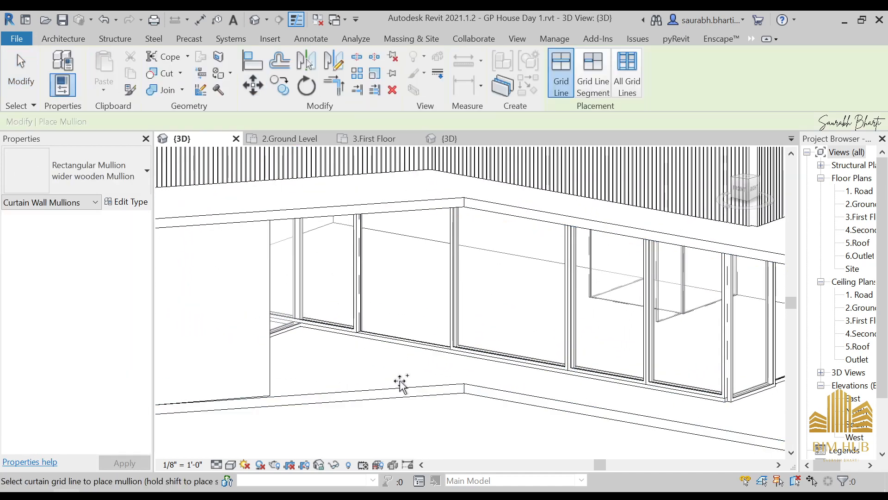
middle_click_drag(443, 377, 452, 410, "shift")
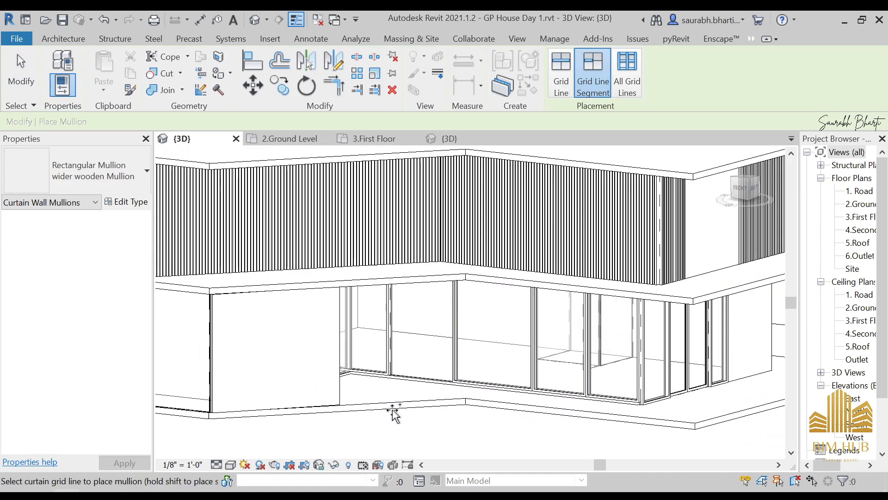
- Examine the corner glazing in the Back 2.jpg reference photo and compare it with the model's ground-floor curtain walls
left_click(143, 495)
key("Right")
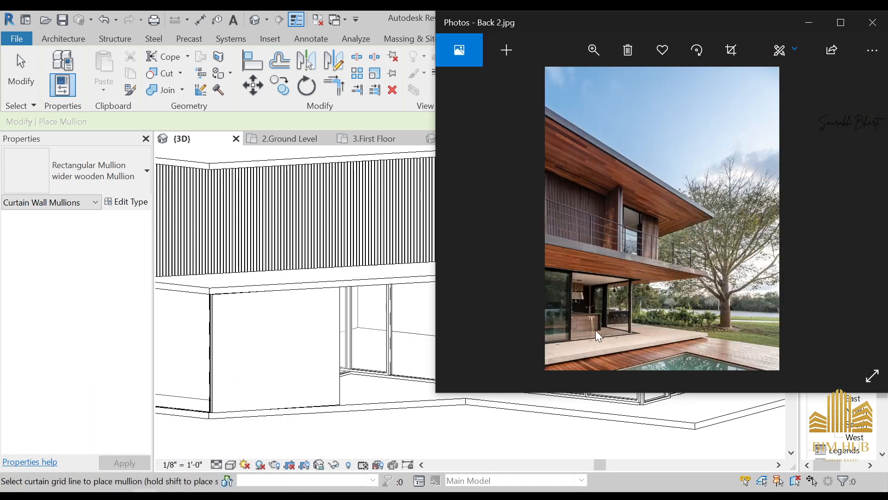
scroll(596, 330, "up", 2, "ctrl")
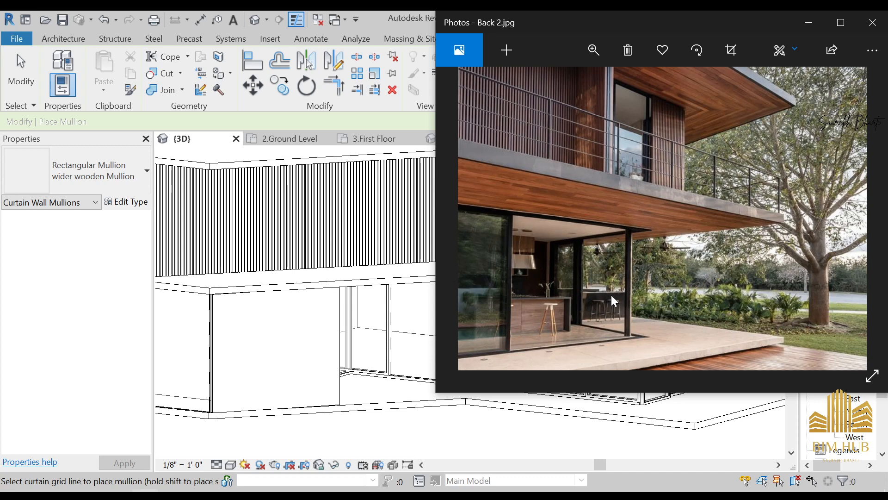
left_click(810, 22)
scroll(448, 369, "down", 3)
middle_click_drag(448, 369, 615, 422, "shift")
scroll(590, 379, "up", 2)
scroll(482, 391, "down", 3)
middle_click_drag(472, 400, 324, 391, "shift")
middle_click_drag(513, 405, 574, 423, "shift")
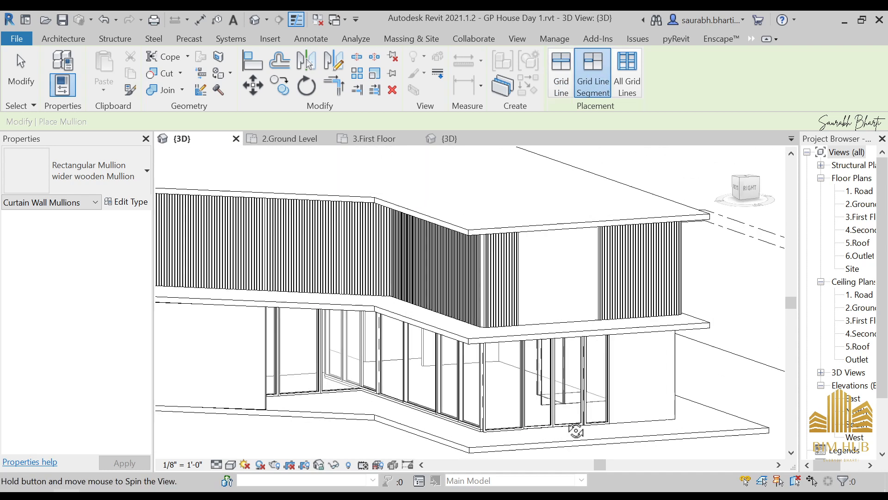
key("Escape")
key("Escape")
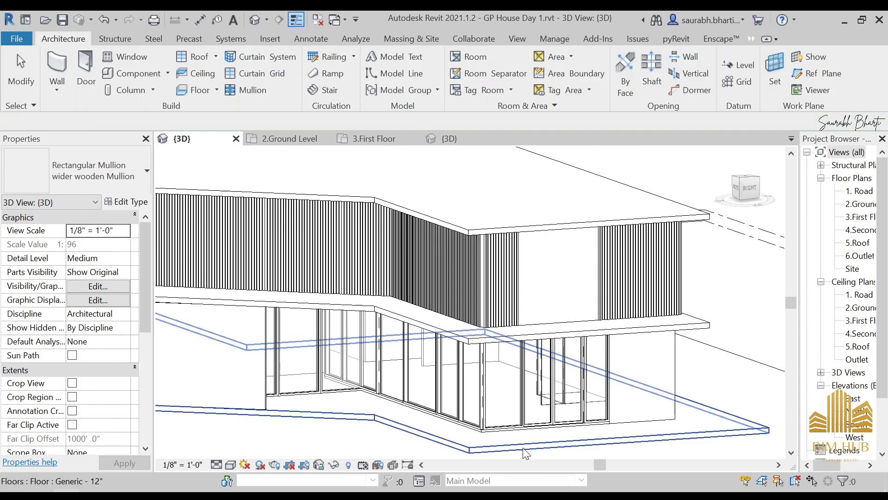
- Change a glass panel near the inner corner of the ground-floor curtain walls to the M_Door-Curtain-Wall-Single-Glass type
mouse_move(523, 439)
middle_mouse_down("shift")
mouse_move(482, 442)
mouse_move(529, 440)
middle_mouse_up("shift")
scroll(375, 402, "up", 5)
scroll(376, 401, "down", 5)
mouse_move(353, 414)
middle_mouse_down("shift")
mouse_move(347, 408)
mouse_move(363, 404)
mouse_move(339, 419)
mouse_move(350, 415)
middle_mouse_up("shift")
middle_click_drag(427, 393, 454, 400, "shift")
scroll(388, 356, "up", 2)
key("Tab")
key("Tab")
left_click(357, 369)
left_click(43, 171)
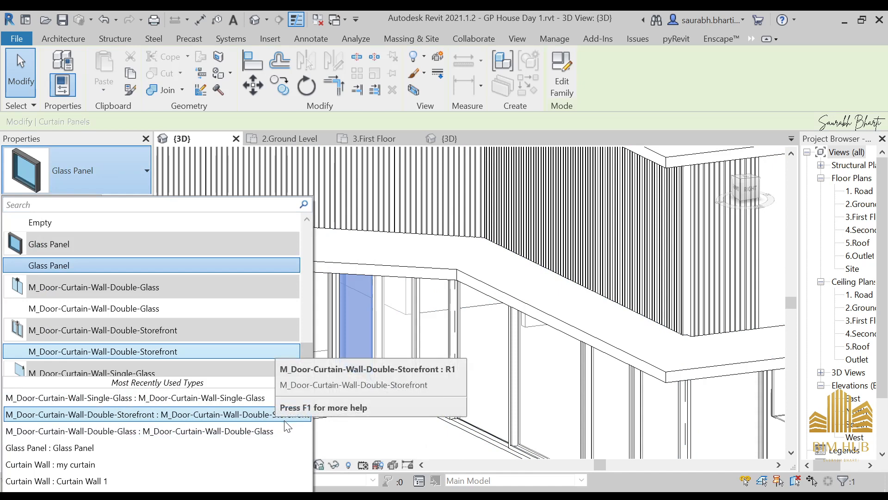
left_click(271, 398)
key("Escape")
middle_click_drag(381, 433, 411, 430, "shift")
middle_click_drag(360, 368, 371, 379, "shift")
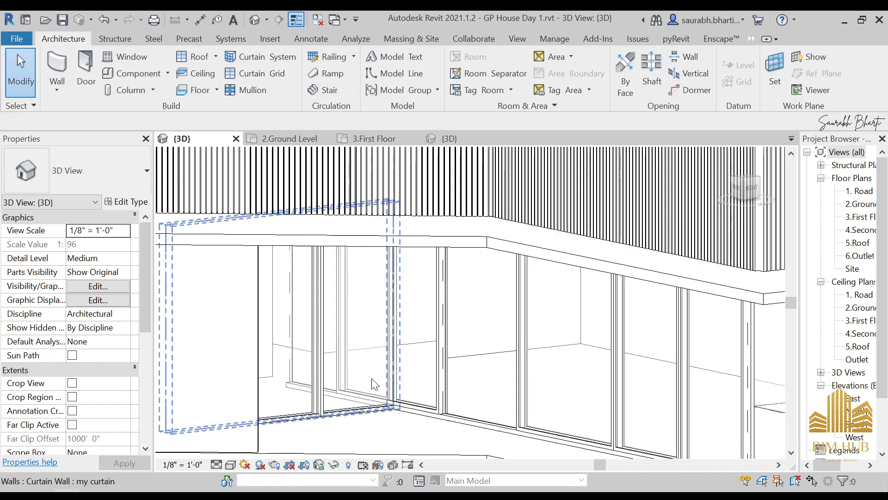
- Temporarily hide the recessed my curtain wall to inspect the long curtain wall behind it, and restore its visibility
left_click(346, 418)
key("h")
key("h")
middle_click_drag(346, 418, 258, 293, "shift")
left_click(245, 90)
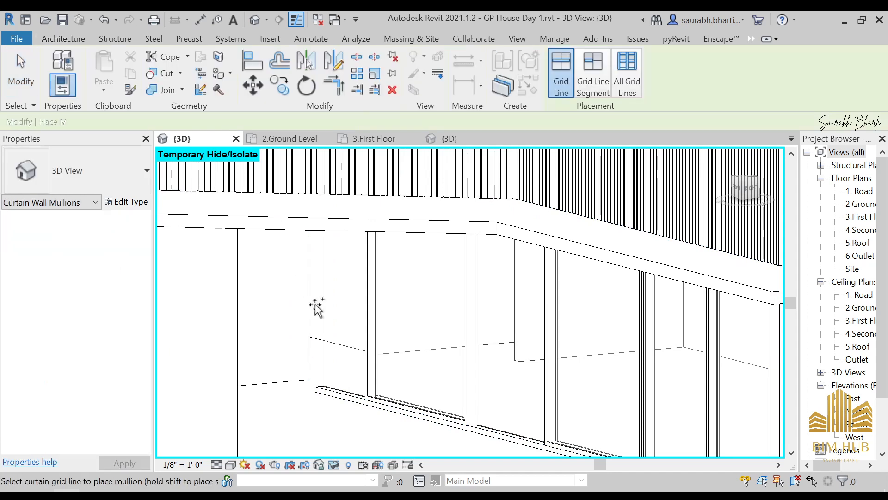
key("Escape")
key("Escape")
middle_click_drag(324, 398, 365, 405, "shift")
scroll(353, 402, "down", 3)
key("h")
key("r")
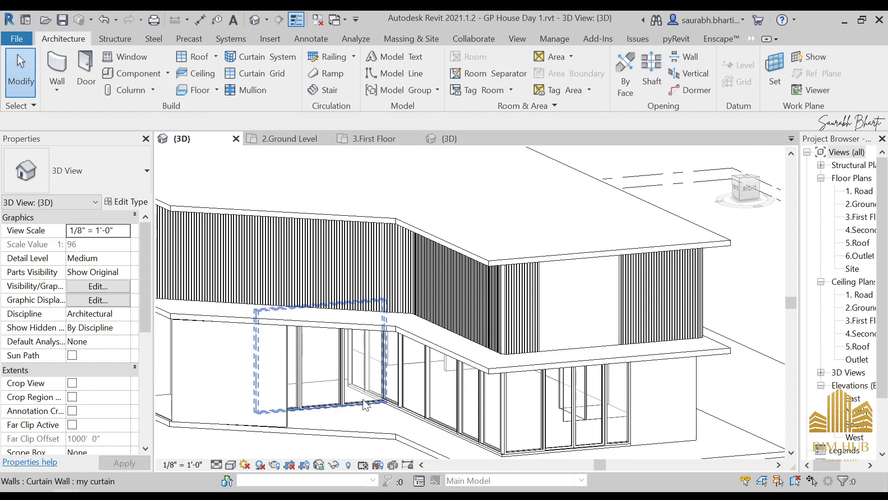
- Try to change the middle panel of the recessed my curtain wall to M_Door-Curtain-Wall-Double-Storefront
left_click(329, 401)
left_click(113, 173)
left_click(111, 352)
- Examine the recessed terrace glazing and its door divisions in the Back.jpg reference photo
key("alt+Tab")
key("Right")
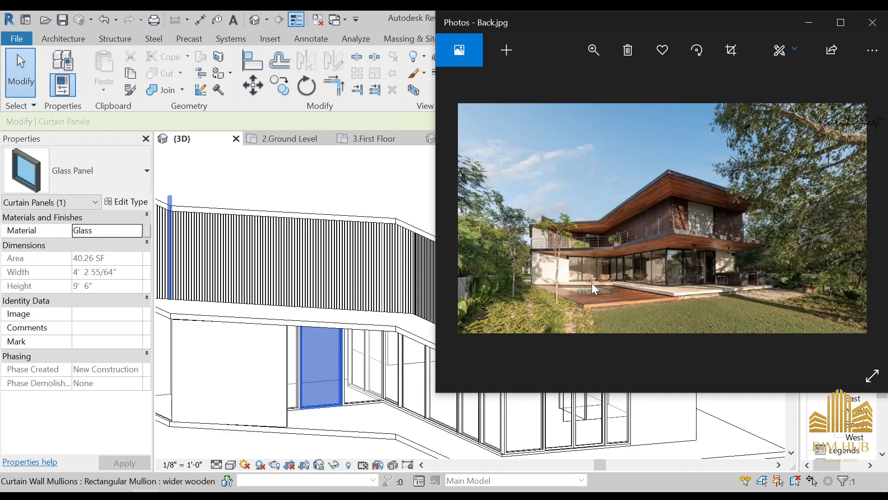
scroll(588, 285, "up", 8)
left_click_drag(589, 210, 645, 294)
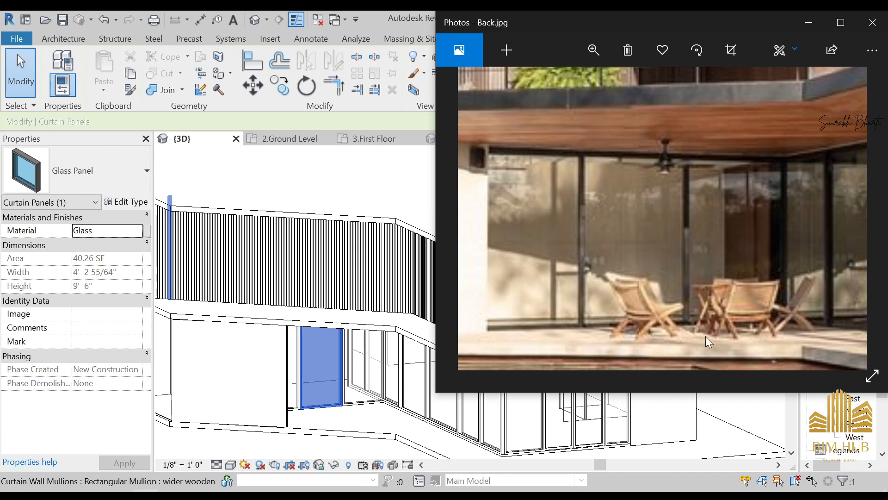
left_click_drag(742, 292, 596, 355)
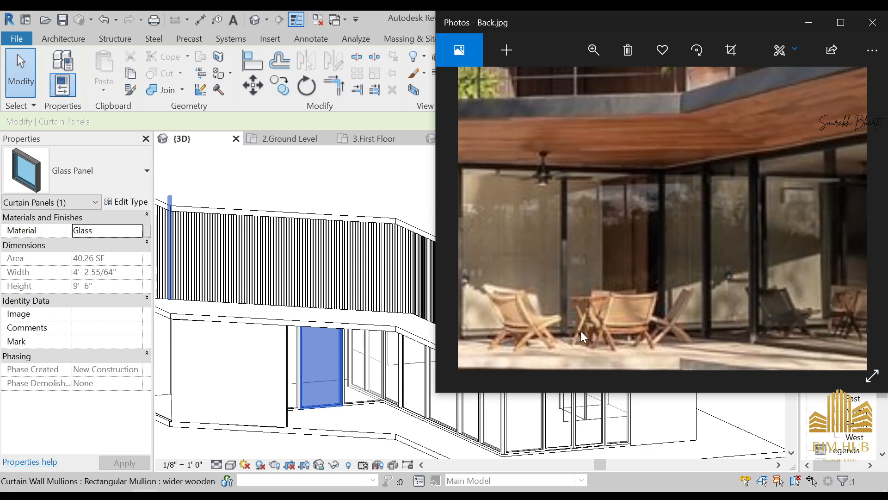
left_click(801, 25)
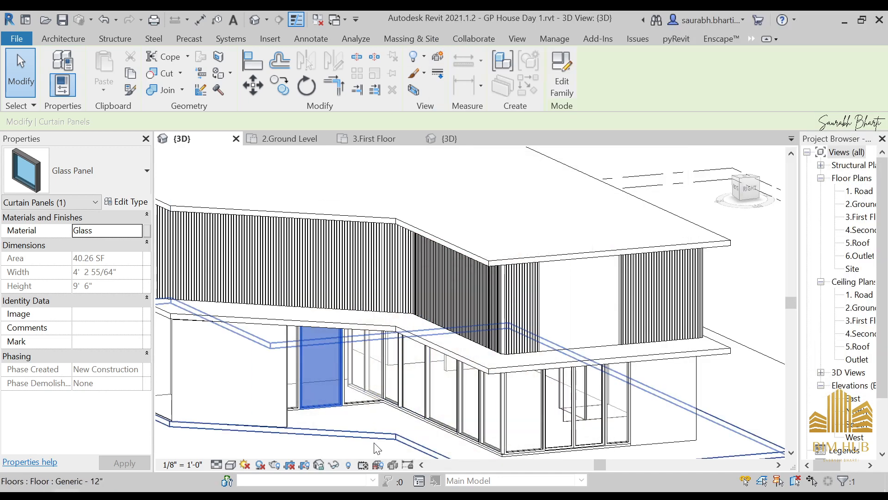
key("Escape")
- Change the recessed my curtain wall's panel farthest from the long curtain wall to a curtain wall door type
middle_click_drag(365, 405, 392, 388, "shift")
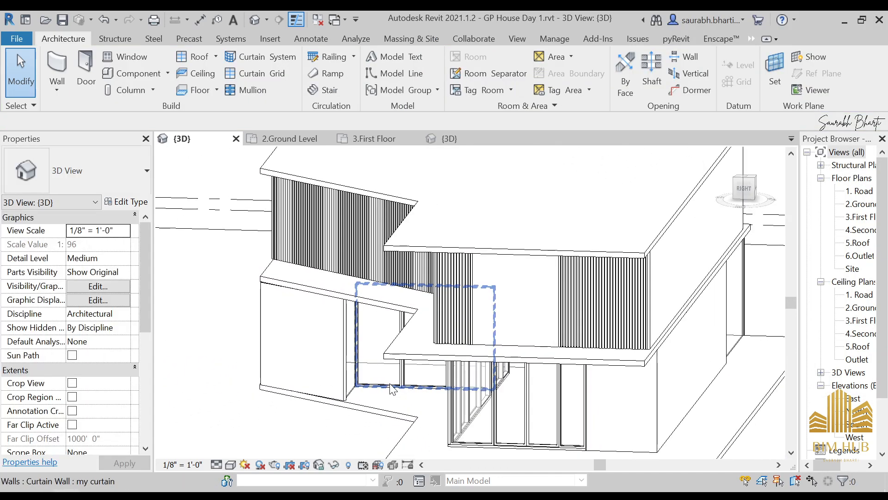
left_click(391, 387)
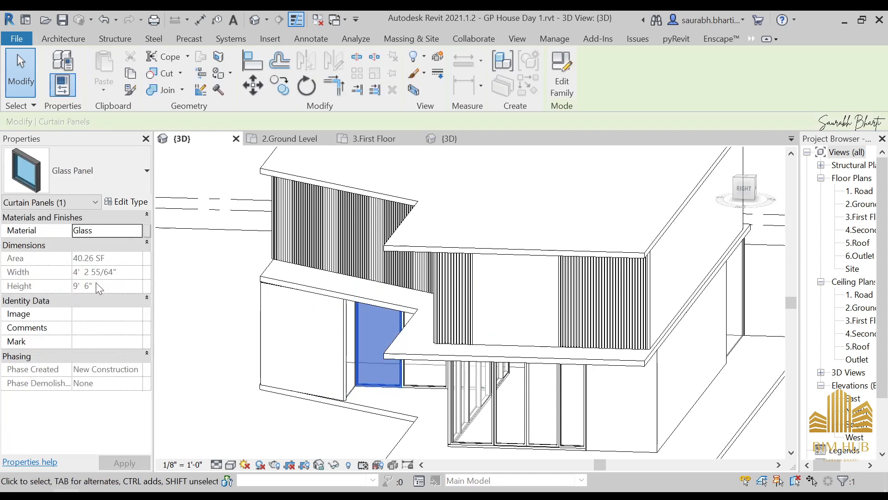
left_click(101, 185)
left_click(194, 414)
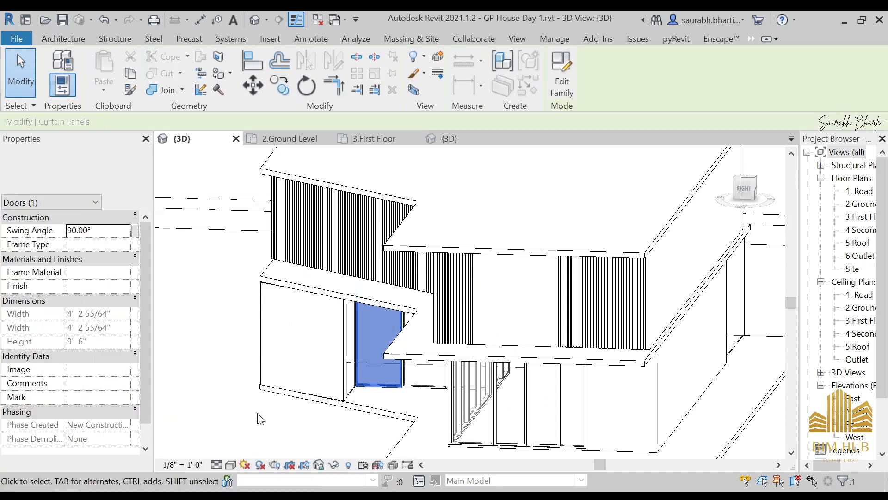
key("Escape")
middle_click_drag(367, 369, 468, 418, "shift")
scroll(397, 395, "up", 3)
scroll(590, 402, "up", 2)
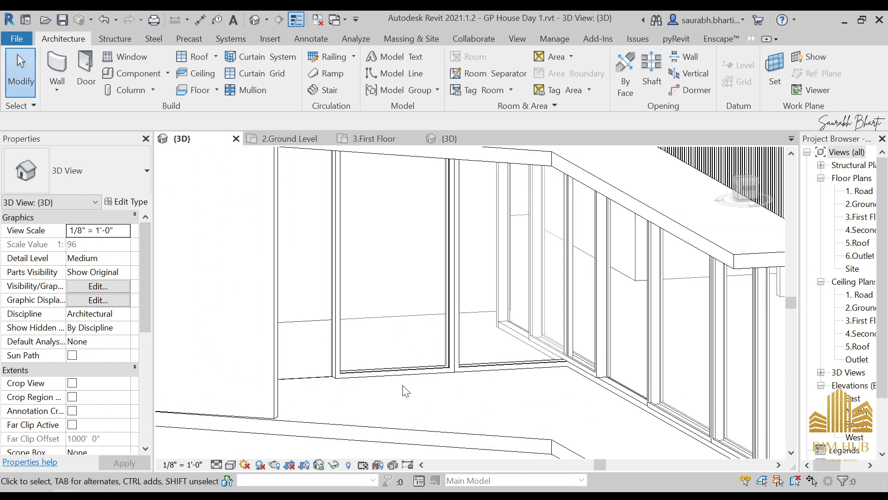
- Switch the 3D view to the Realistic visual style and inspect the recessed curtain wall's new door
scroll(406, 390, "down", 4)
mouse_move(402, 383)
middle_mouse_down("shift")
mouse_move(433, 412)
mouse_move(460, 389)
mouse_move(416, 405)
mouse_move(347, 391)
mouse_move(365, 368)
middle_mouse_up("shift")
left_click(230, 462)
left_click(231, 448)
scroll(365, 368, "up", 6)
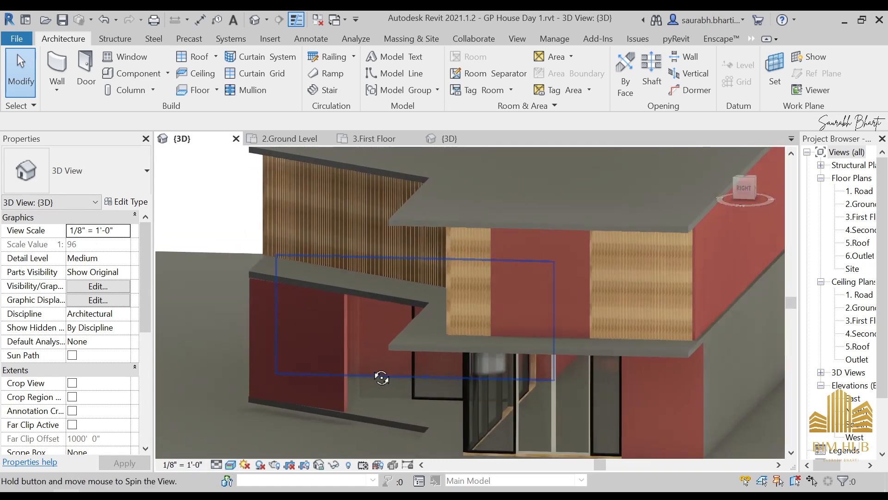
scroll(361, 427, "up", 3)
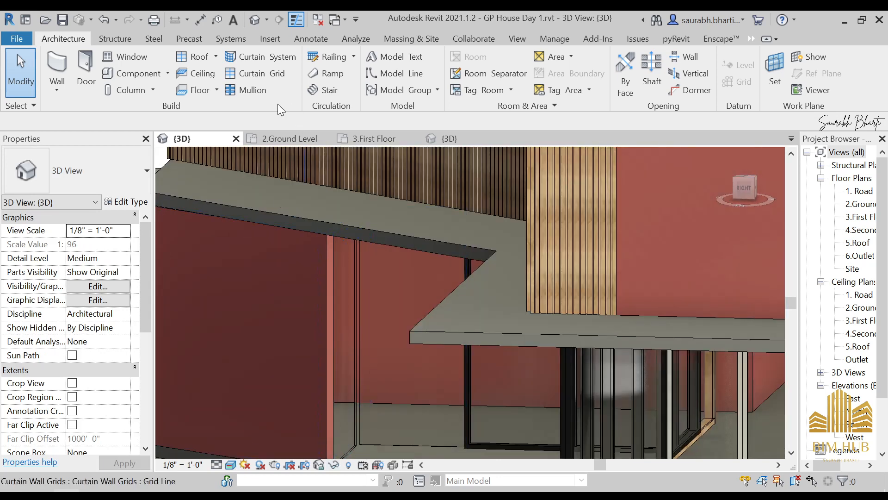
- Try a wider wooden Mullion on the outer vertical edge of the recessed curtain wall and undo it
left_click(253, 90)
left_click(354, 299)
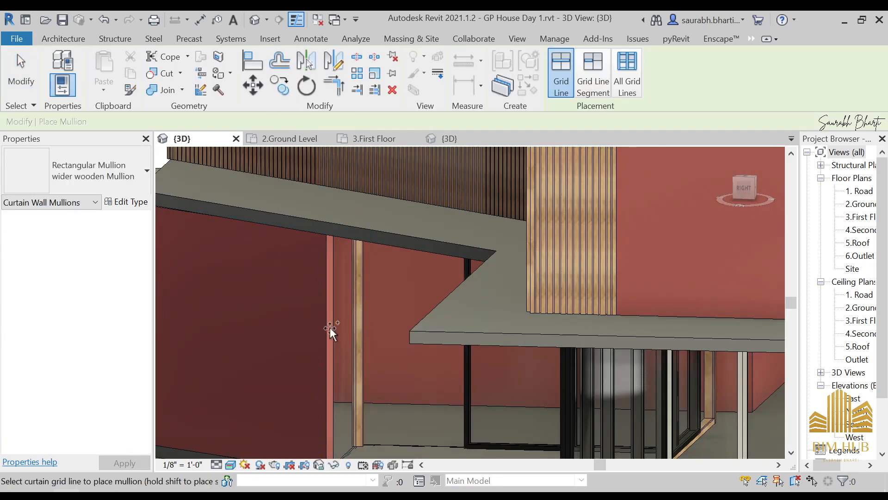
key("Escape")
key("Escape")
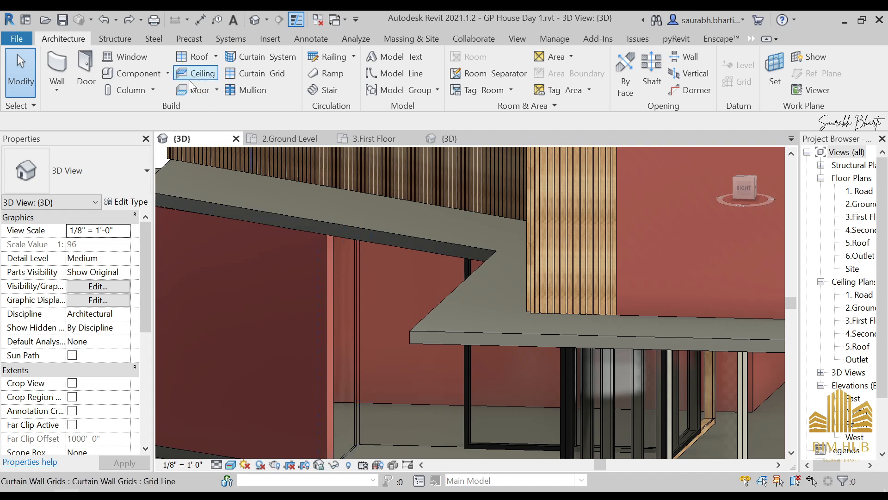
- Try a 1.5" x 2.5" rectangular mullion on the recessed curtain wall's outer vertical edge and undo the placement
left_click(240, 94)
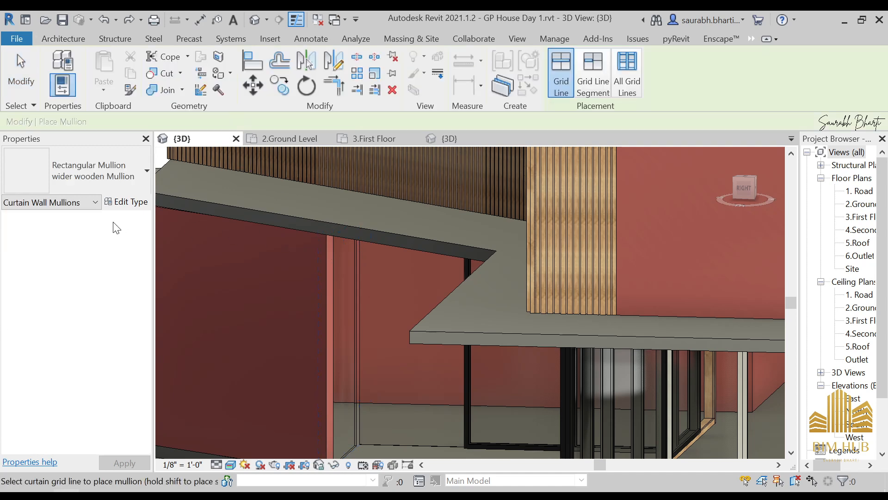
left_click(93, 170)
scroll(90, 350, "up", 4)
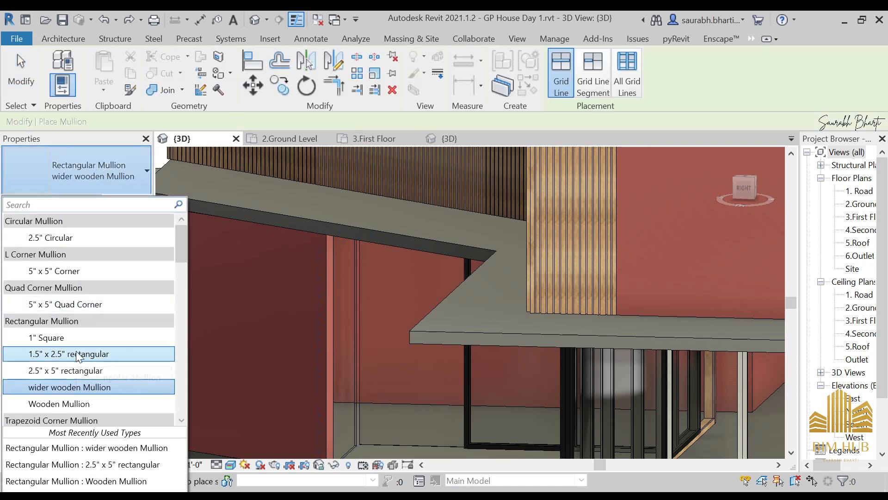
left_click(81, 360)
left_click(361, 393)
scroll(369, 393, "down", 2)
mouse_move(369, 394)
middle_mouse_down("shift")
mouse_move(389, 400)
mouse_move(372, 387)
middle_mouse_up("shift")
scroll(373, 387, "up", 2)
key("ctrl+z")
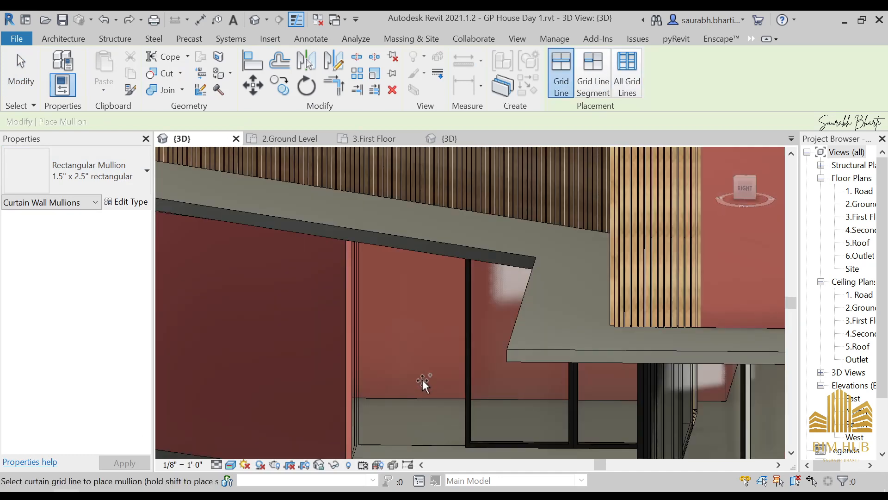
key("Escape")
middle_click_drag(427, 440, 559, 322, "shift")
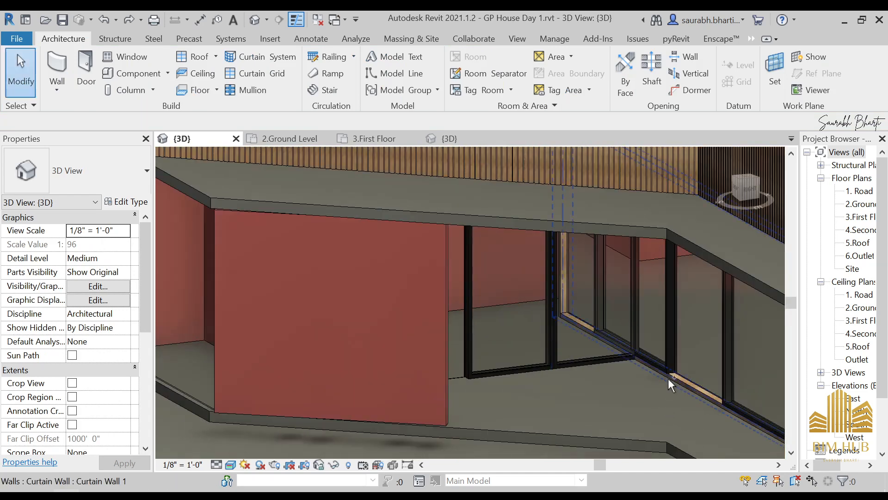
- Try to select the wider wooden bottom mullions of the angled ground-floor curtain wall
left_click(688, 384)
left_click(685, 393)
scroll(687, 390, "up", 2)
key("Tab")
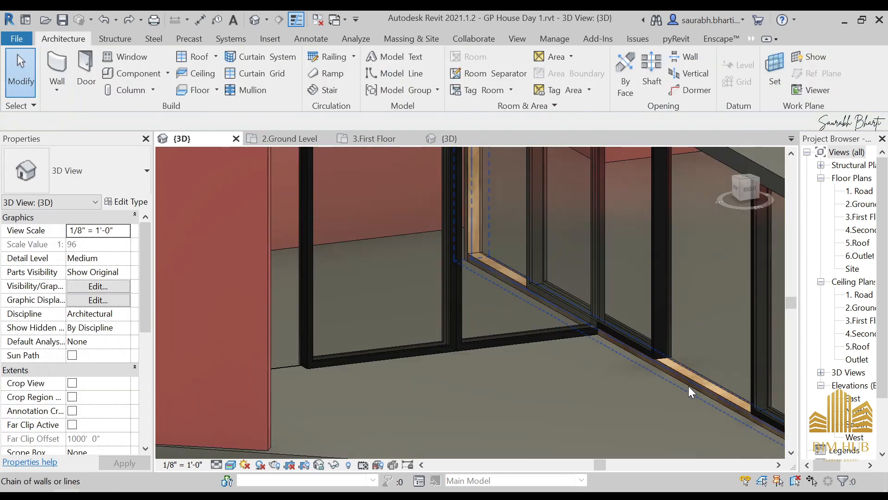
key("Tab")
left_click(689, 387)
middle_click_drag(689, 387, 698, 390, "shift")
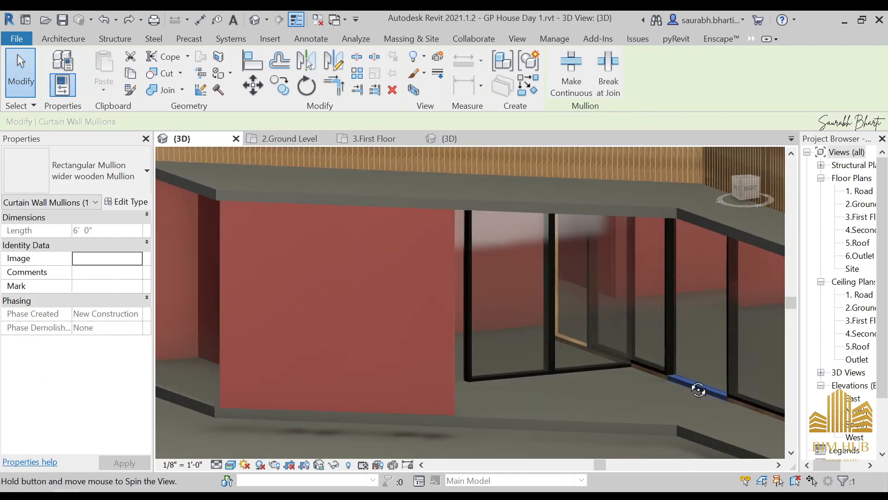
key("Escape")
left_click(677, 382)
key("Escape")
key("Tab")
key("Tab")
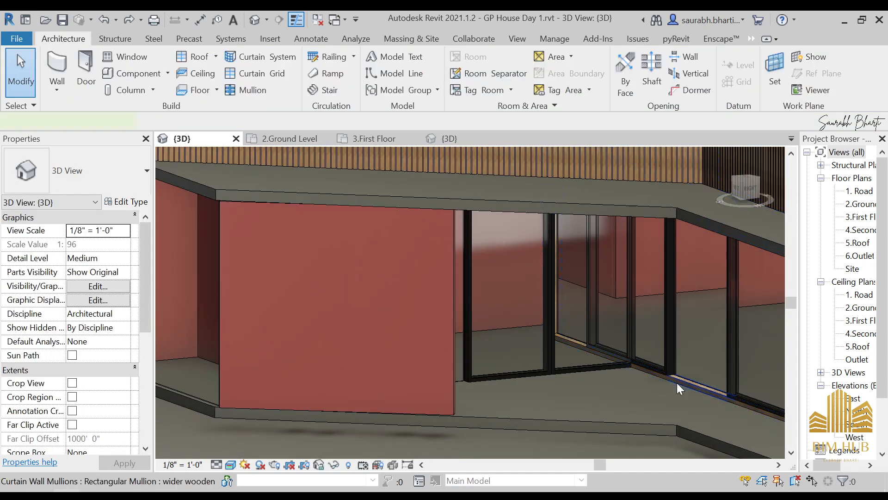
left_click(676, 382)
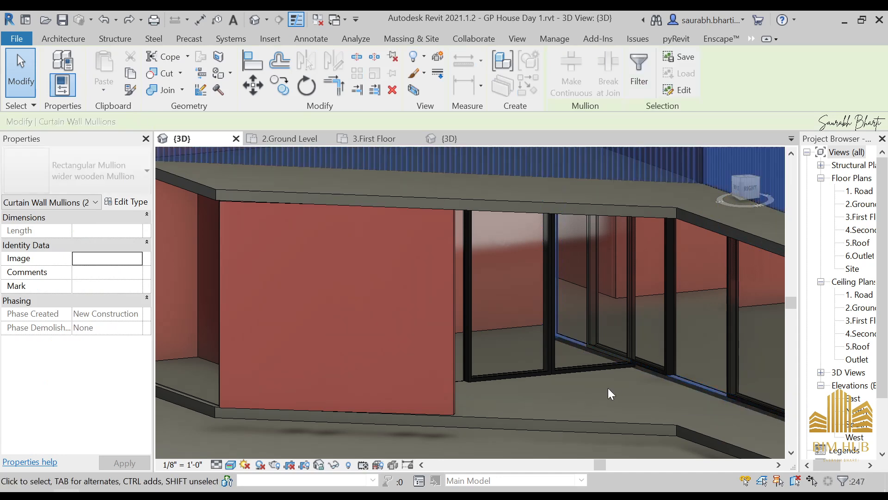
key("Escape")
- Try to select the wider wooden bottom mullion of the adjoining curtain wall beyond the building corner
scroll(598, 396, "down", 5)
scroll(633, 382, "up", 3)
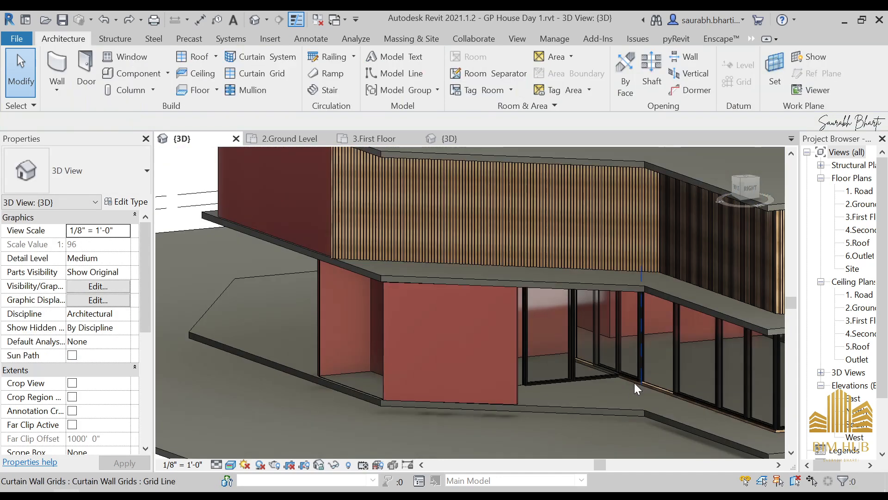
scroll(662, 393, "up", 1)
scroll(664, 395, "down", 2)
middle_click_drag(665, 395, 656, 417, "shift")
scroll(722, 419, "up", 3)
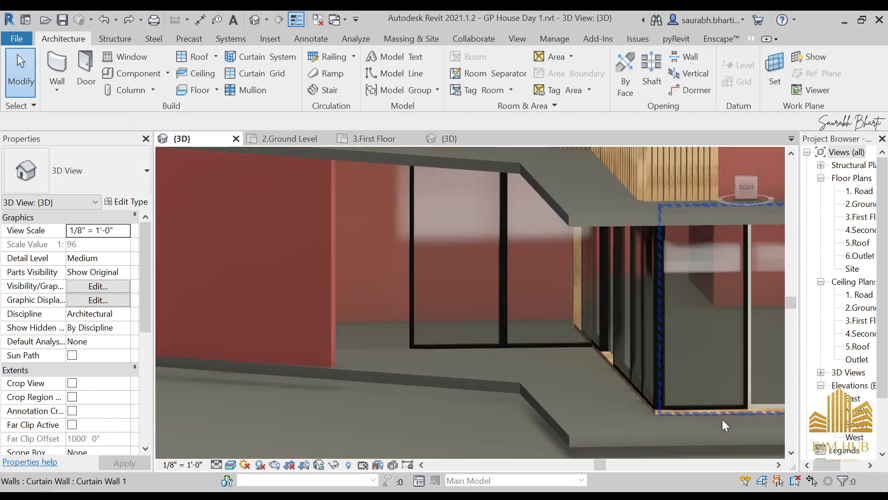
key("Tab")
key("Tab")
key("Tab")
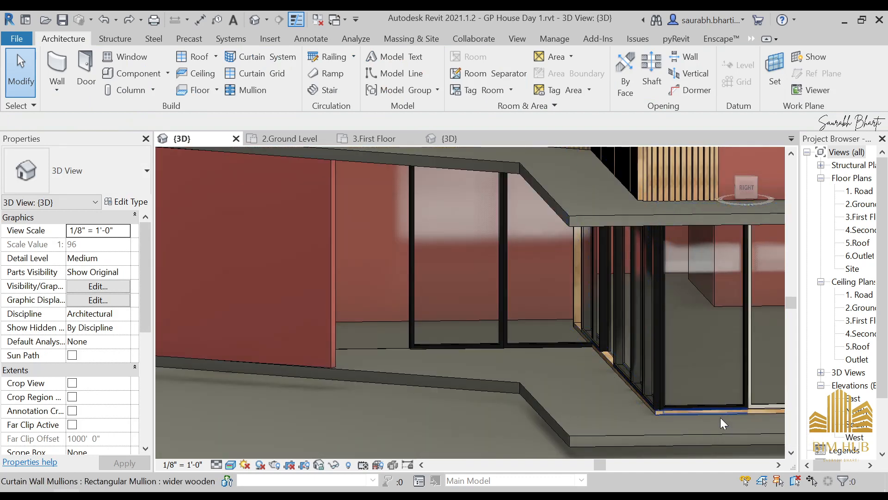
left_click(720, 417)
scroll(721, 417, "down", 6)
scroll(534, 418, "up", 1)
scroll(534, 418, "up", 5)
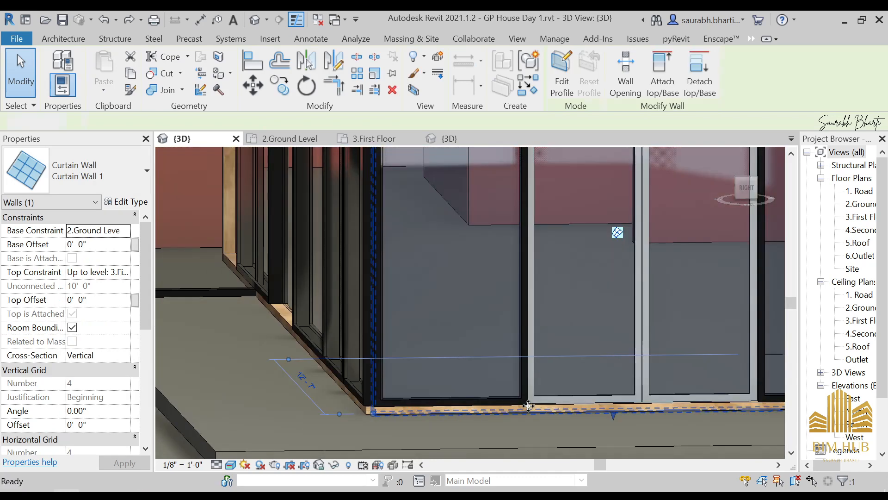
key("Escape")
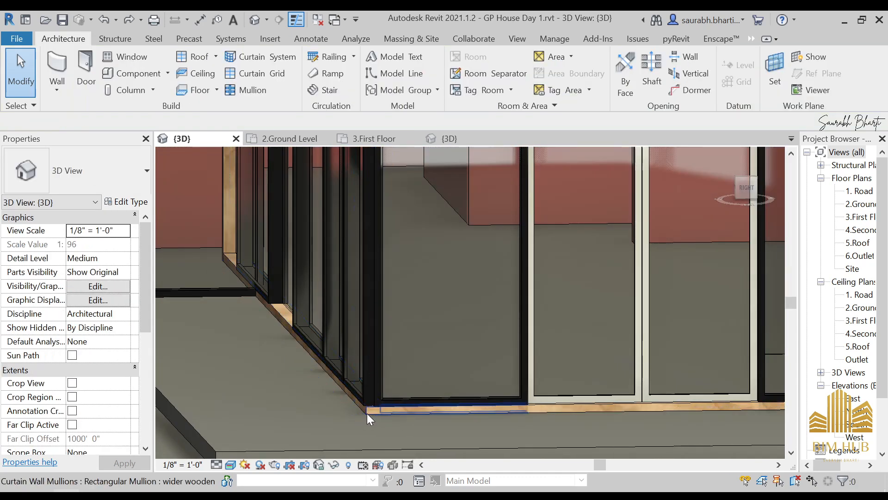
- Select the wooden bottom mullion segment at the curtain wall corner and try to extend the selection from it
key("Tab")
key("Tab")
left_click(382, 409)
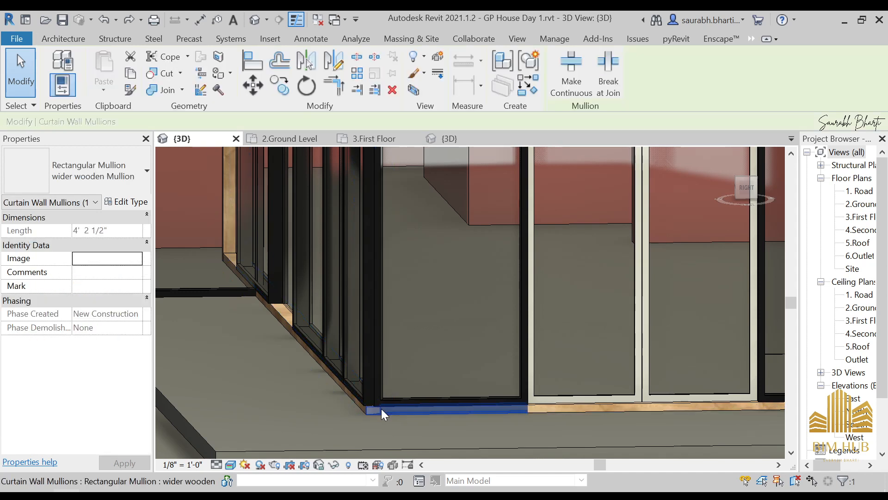
key("Tab")
key("Tab")
key("Tab")
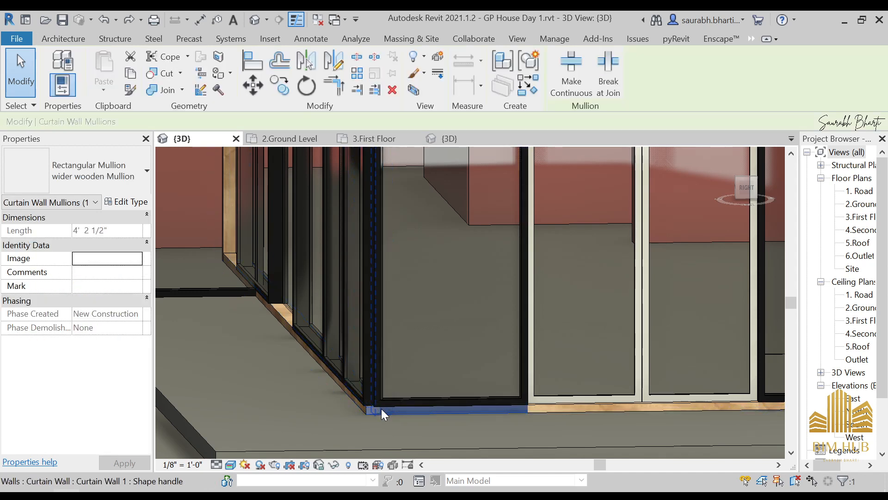
key("Tab")
left_click(381, 409)
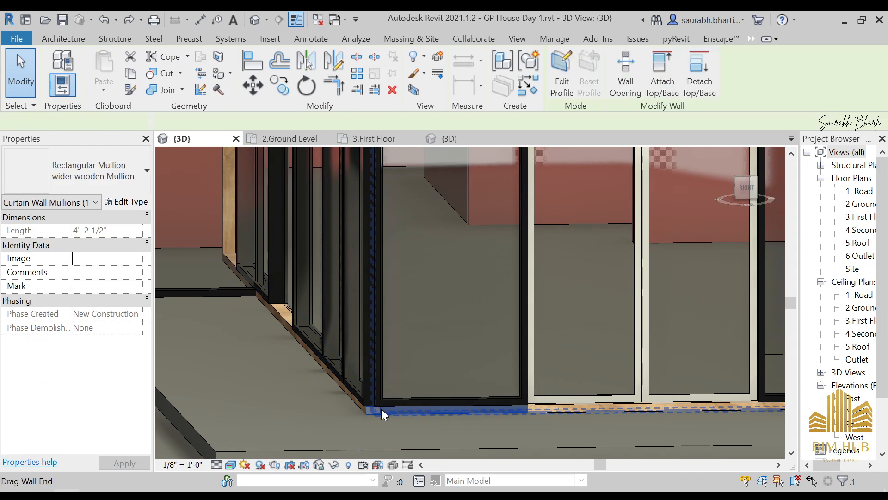
key("Escape")
scroll(381, 409, "down", 3)
scroll(382, 409, "up", 3)
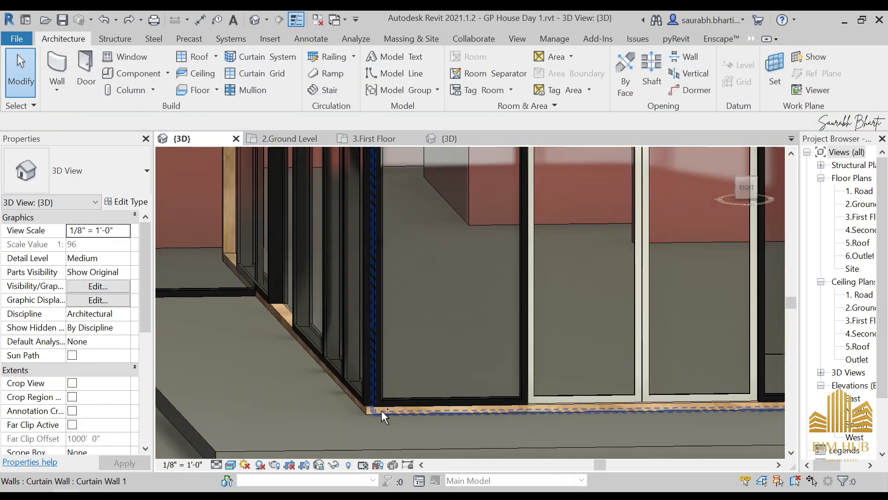
- Undo the recent wooden mullion edits on the ground-floor curtain walls
key("ctrl+z")
key("ctrl+z")
scroll(397, 417, "down", 3)
middle_click_drag(424, 402, 431, 377)
left_click(235, 461)
left_click(296, 450)
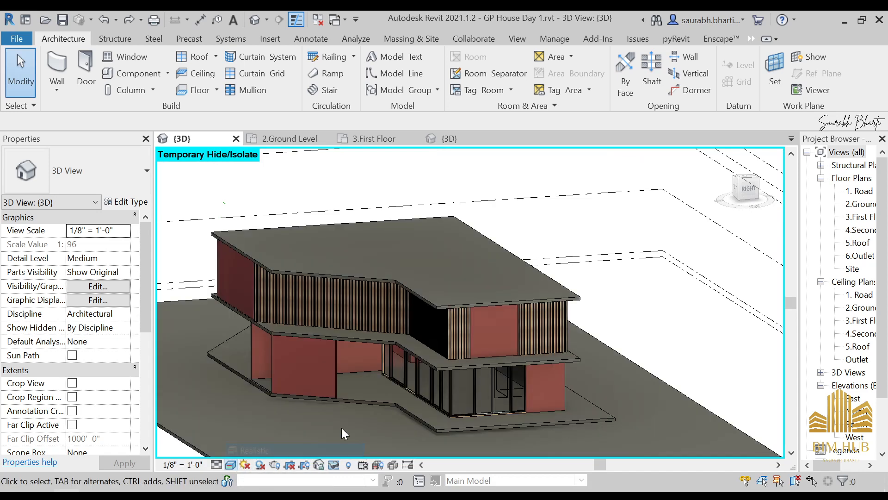
scroll(451, 409, "up", 3)
key("ctrl+z")
key("ctrl+z")
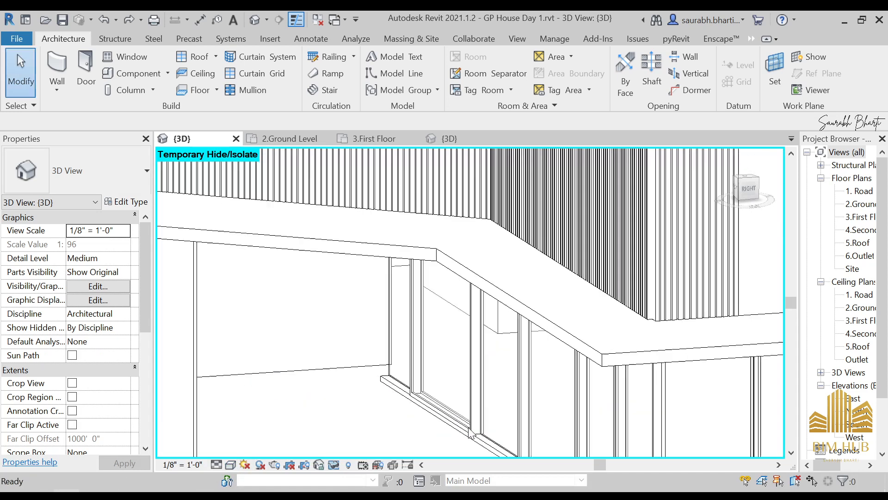
key("ctrl+z")
scroll(471, 409, "down", 3)
middle_click_drag(472, 406, 467, 374)
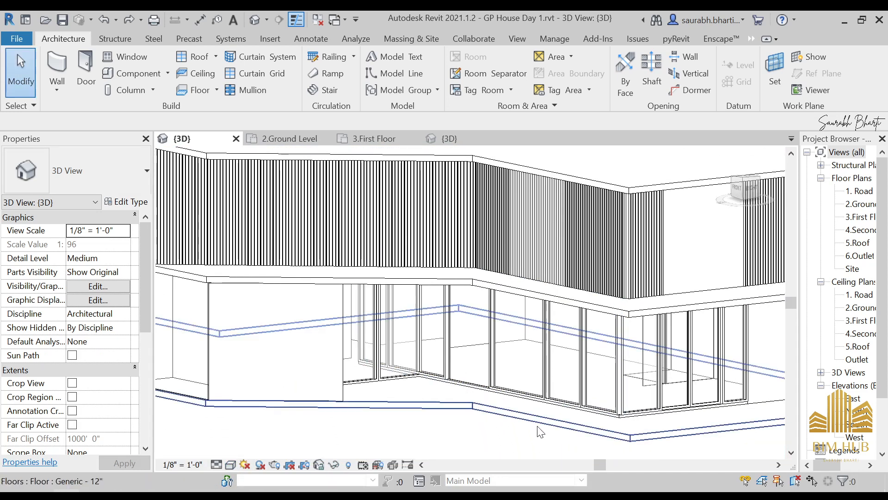
- Show the 3D view in the Realistic visual style and try selecting a wooden mullion of the angled curtain wall
left_click(230, 464)
left_click(286, 448)
scroll(396, 413, "up", 3)
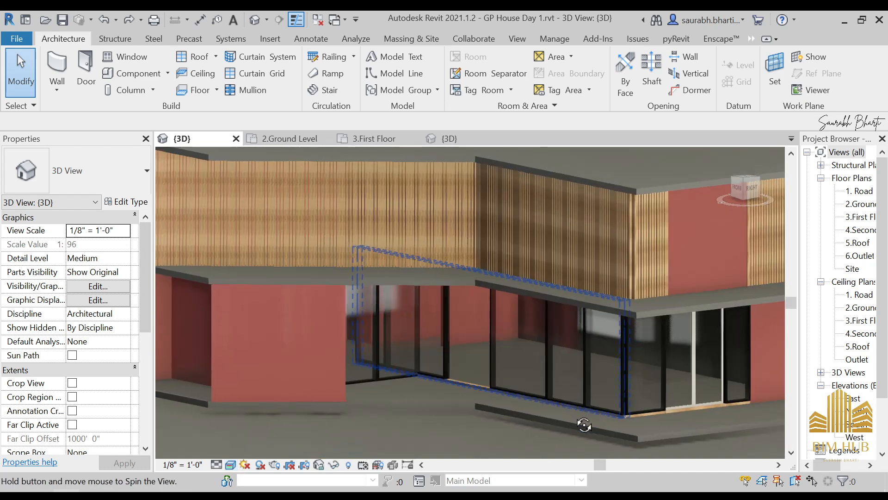
scroll(442, 364, "up", 3)
left_click(442, 363)
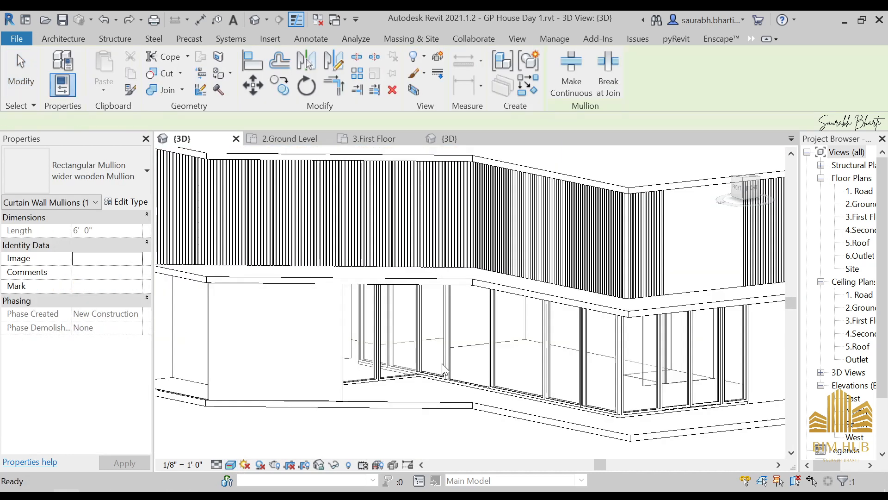
key("Escape")
scroll(463, 394, "up", 3)
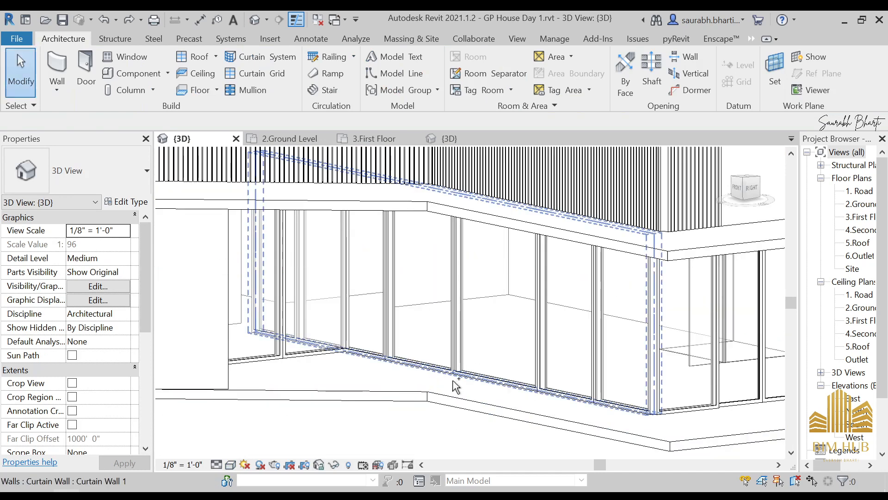
- Set the 3D view's visual style to Realistic
left_click(230, 465)
left_click(240, 453)
middle_click_drag(394, 375, 617, 407, "shift")
left_click(557, 396)
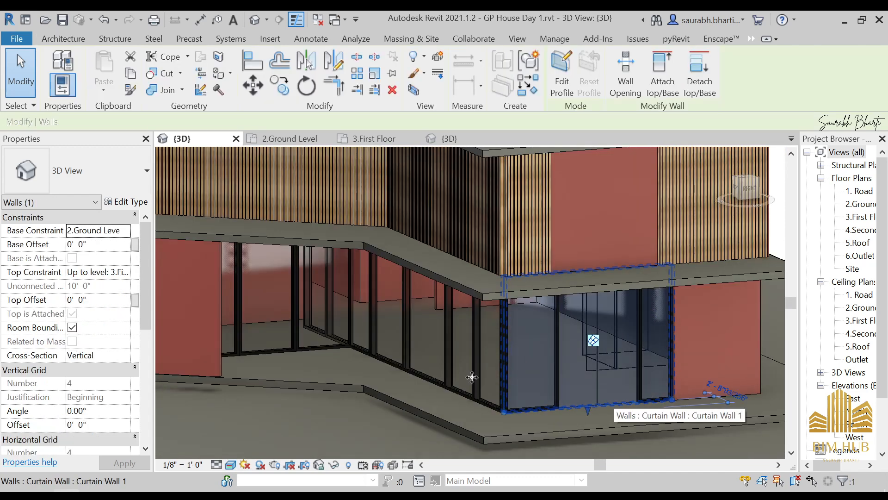
left_click(102, 170)
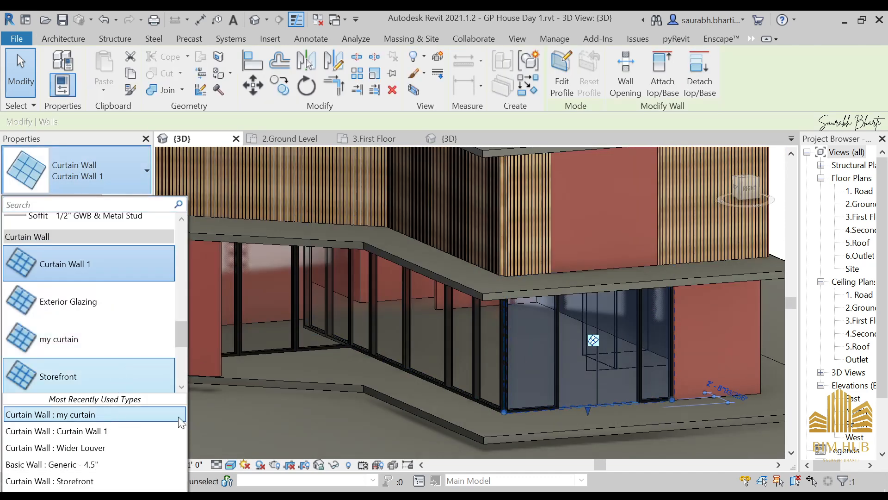
key("Escape")
key("Escape")
- Change the 6' wide glass panel of the angled curtain wall, next to the wall junction, to M_Door-Curtain-Wall-Single-Glass
middle_click_drag(377, 389, 391, 364, "shift")
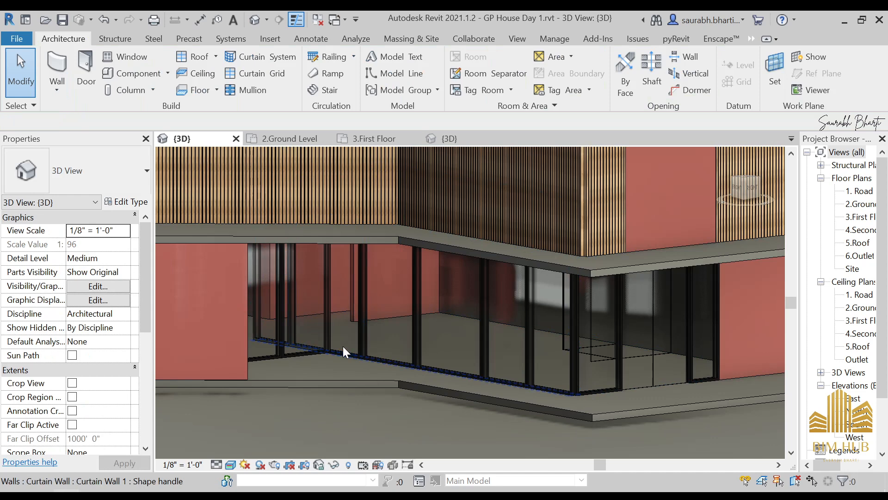
key("Tab")
left_click(397, 363)
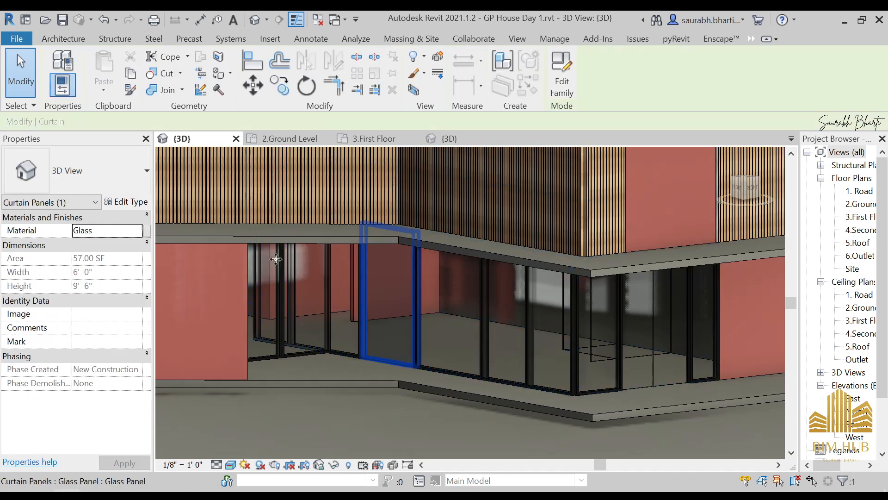
left_click(65, 173)
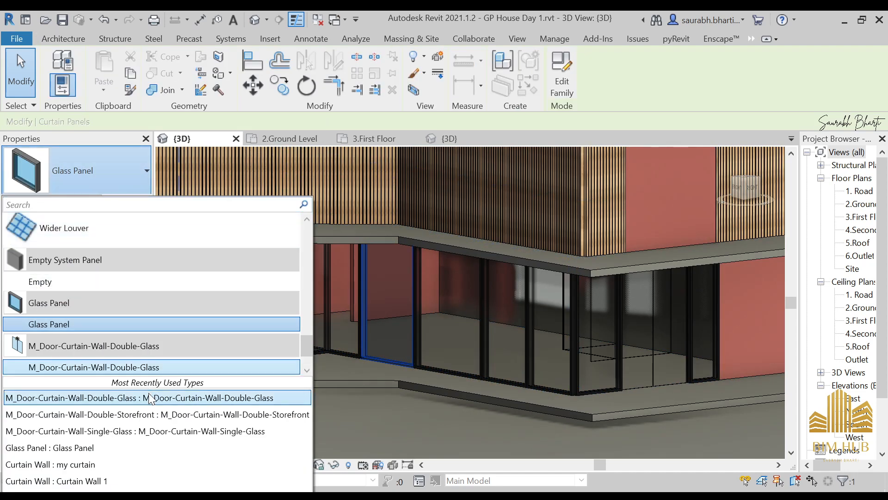
left_click(210, 431)
key("Escape")
- Change the middle glass panel of the short curtain wall beside the red wall to M_Door-Curtain-Wall-Single-Glass
middle_click_drag(363, 416, 298, 354, "shift")
left_click(294, 346)
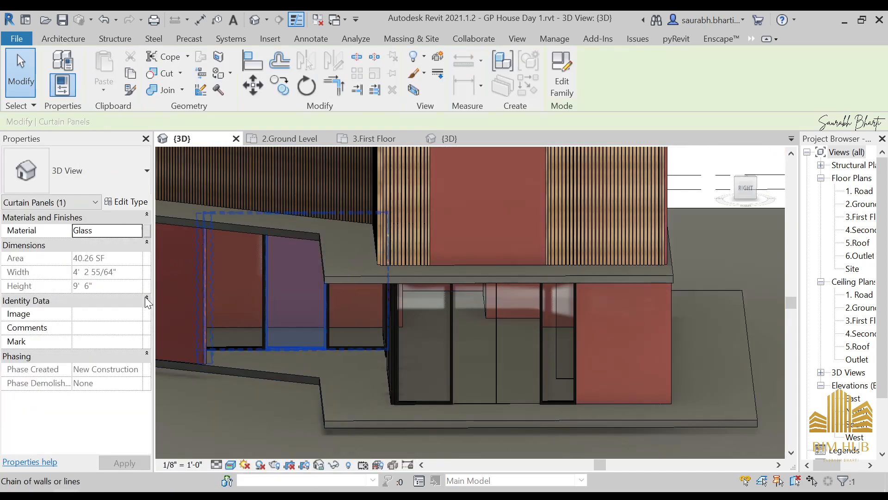
left_click(74, 171)
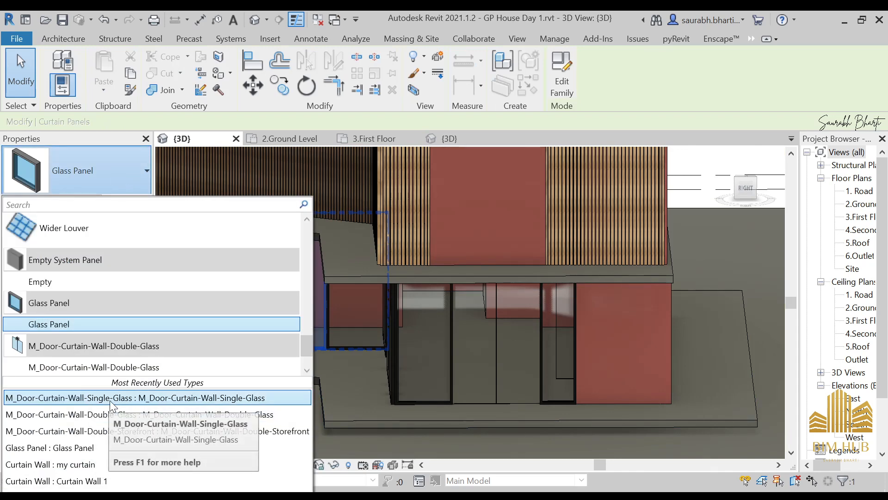
left_click(93, 398)
key("Escape")
- Select the ground-floor Curtain Wall 1 between the red walls at the other end of the house
scroll(273, 404, "down", 5)
middle_click_drag(273, 403, 237, 457, "shift")
middle_click_drag(295, 402, 398, 399, "shift")
scroll(307, 396, "up", 3)
left_click(261, 419)
middle_click_drag(261, 419, 273, 402, "shift")
- Switch to Photos and examine the ground-floor glazing in the Back, Back 2 and Balcony reference photos
key("alt+Tab")
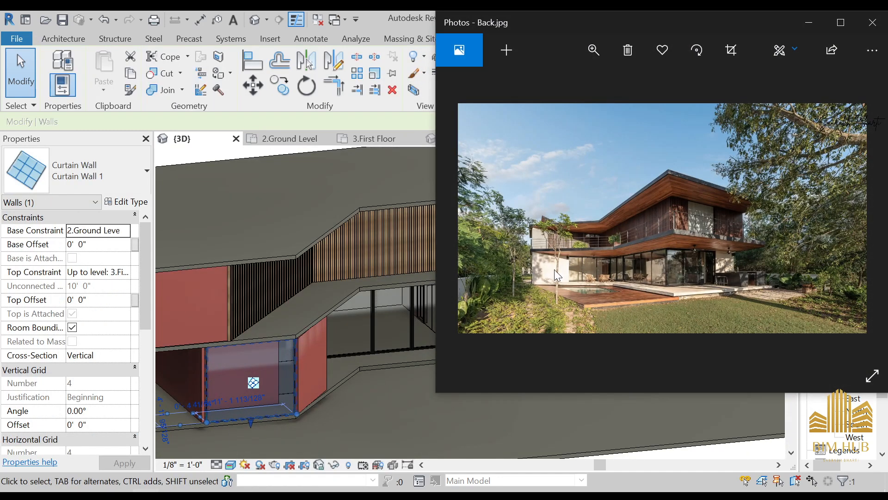
key("Right")
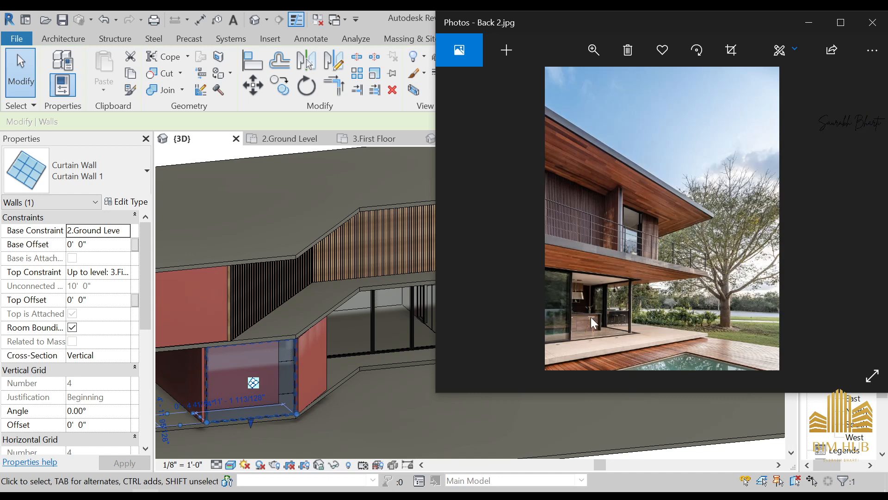
key("Right")
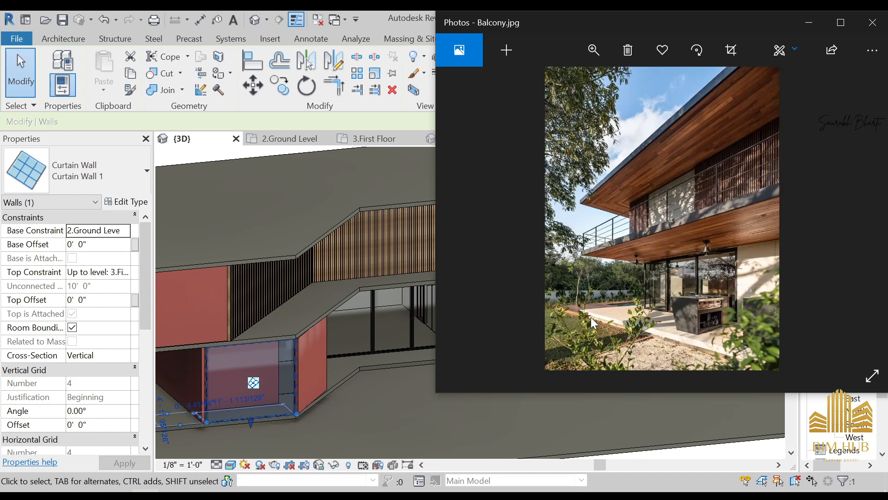
key("Right")
key("Left")
scroll(729, 267, "up", 2)
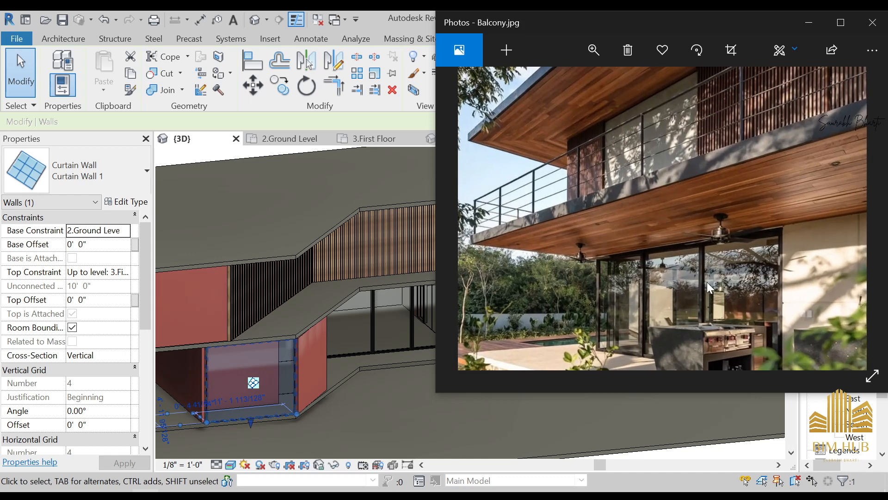
scroll(712, 301, "up", 1)
scroll(665, 273, "down", 3)
- Examine the Beack Viw and Fachada_Or Front elevation drawings up close, and bring up the First Floor plan image
key("Right")
scroll(736, 287, "up", 2)
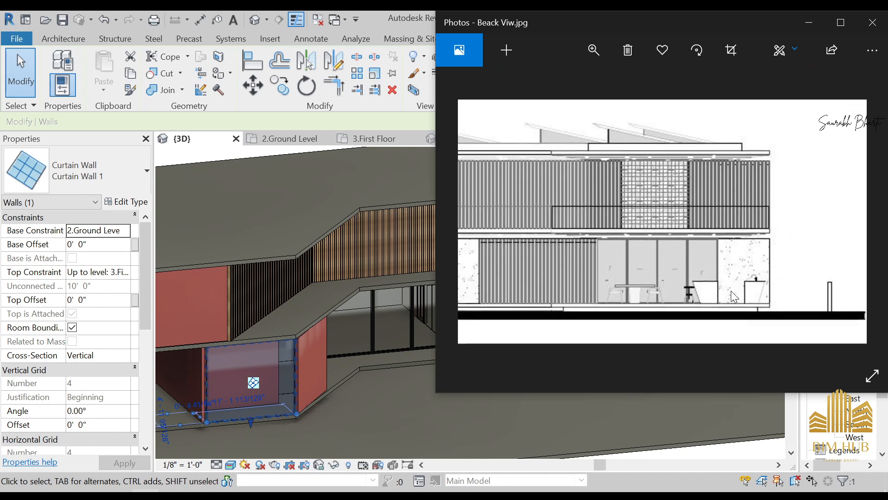
scroll(731, 293, "up", 2)
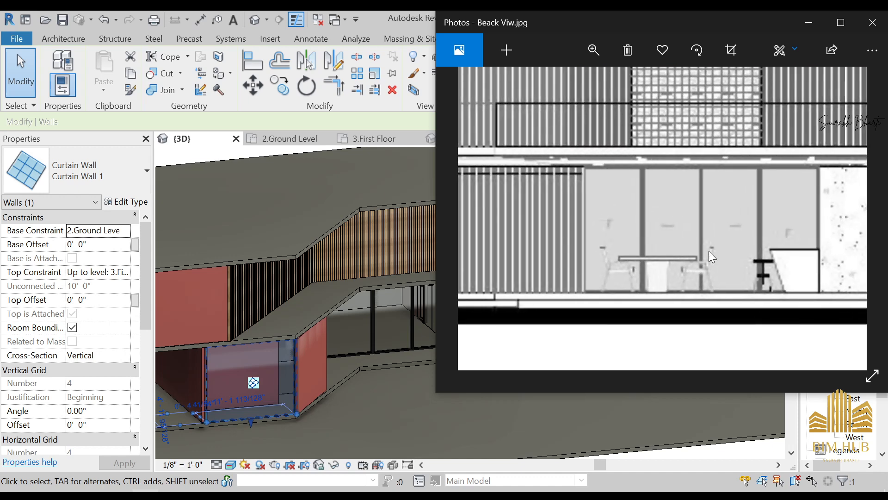
scroll(715, 245, "down", 3)
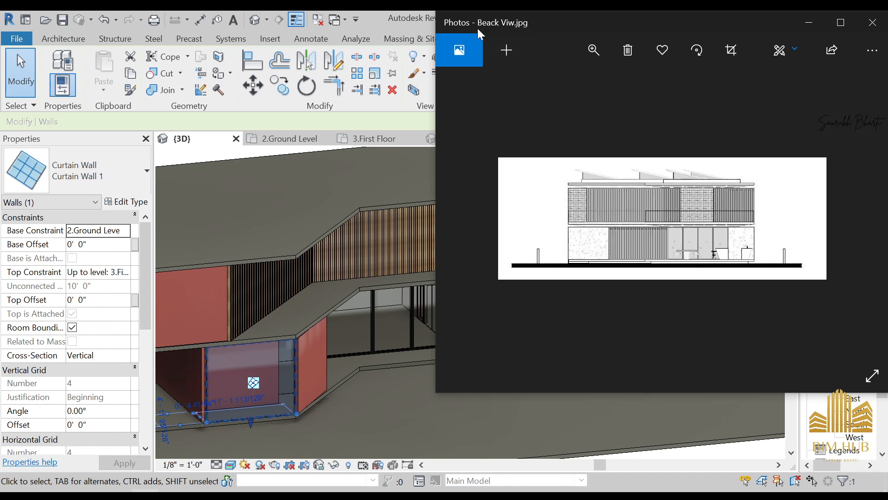
key("Right")
scroll(751, 243, "up", 2)
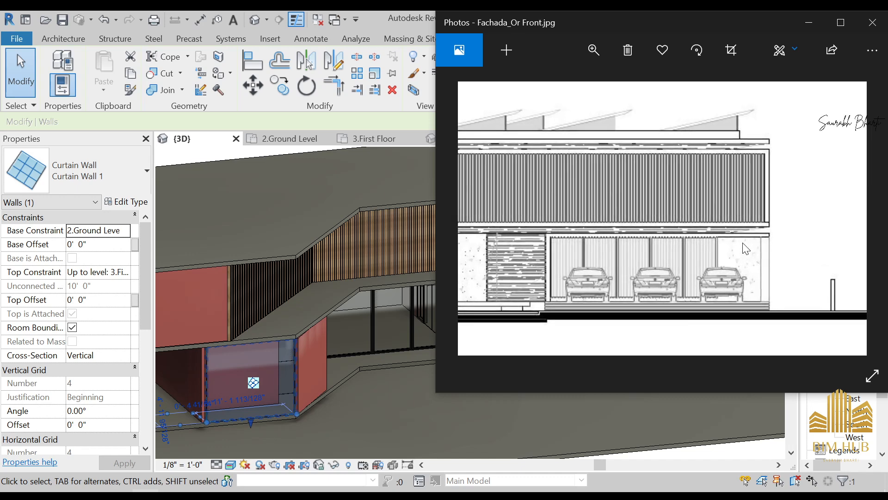
scroll(736, 243, "down", 3)
key("Right")
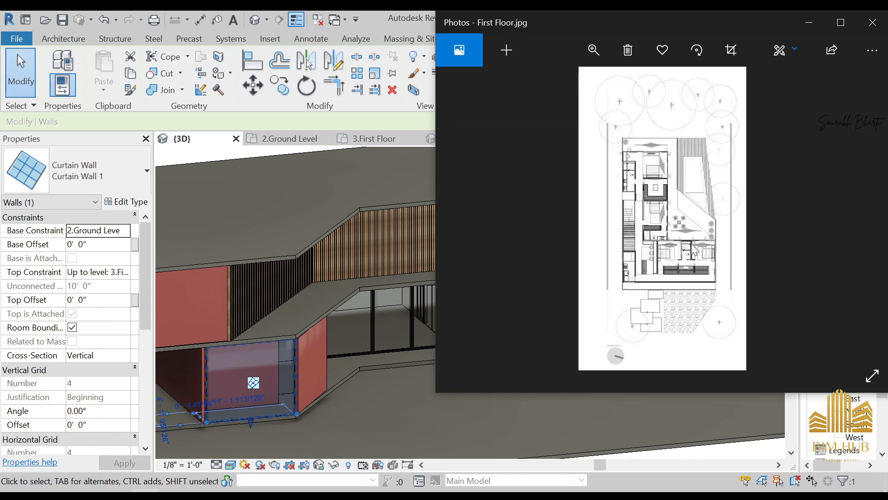
- Examine the First Floor plan image and the Front reference photo, comparing them before returning to the Revit model
scroll(675, 225, "up", 2)
scroll(675, 224, "down", 2)
key("Right")
key("Right")
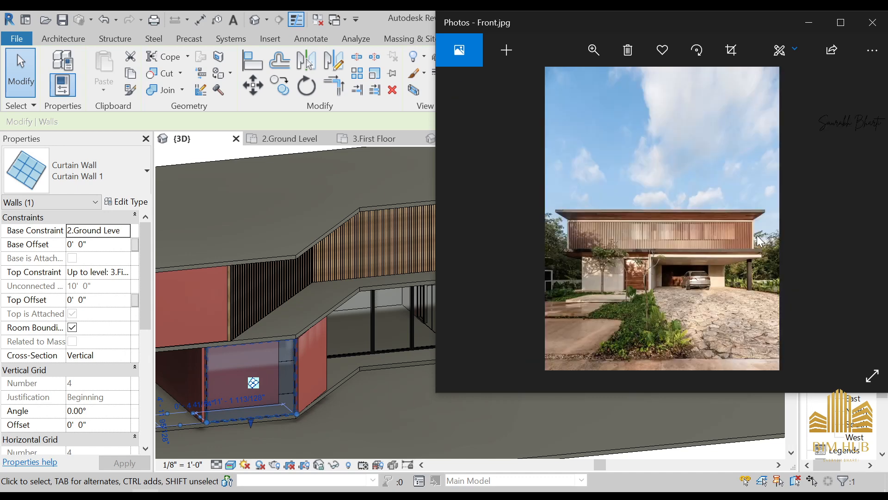
key("Left")
left_click(817, 241)
key("Right")
key("Left")
left_click(809, 22)
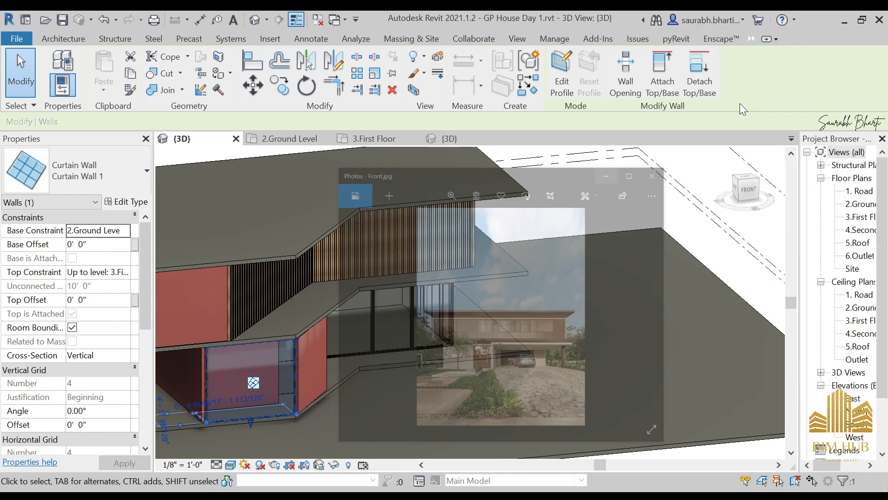
- Examine the house in 3D around the ground-floor walls, select the first-floor slab, and view it from directly above
scroll(459, 342, "down", 3)
middle_click_drag(459, 344, 519, 347, "shift")
scroll(231, 364, "up", 2)
middle_click_drag(231, 366, 380, 429, "shift")
left_click(385, 377)
scroll(378, 389, "down", 3)
middle_click_drag(378, 393, 415, 460, "shift")
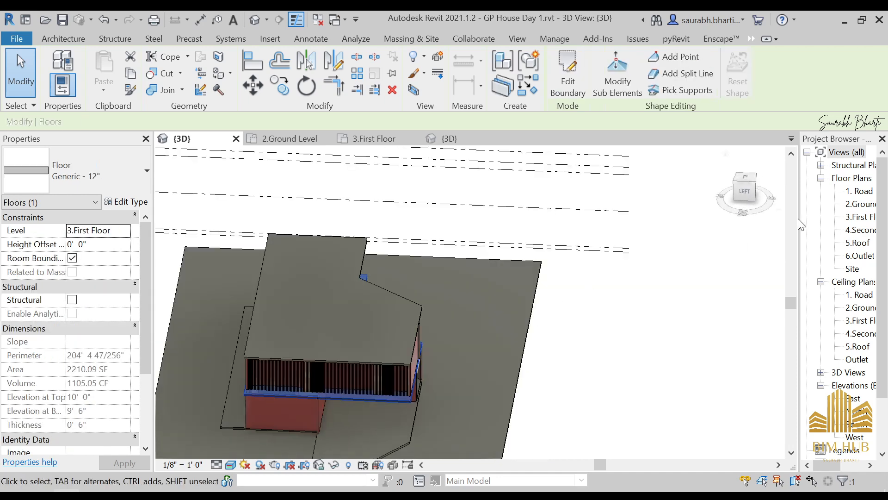
left_click(742, 179)
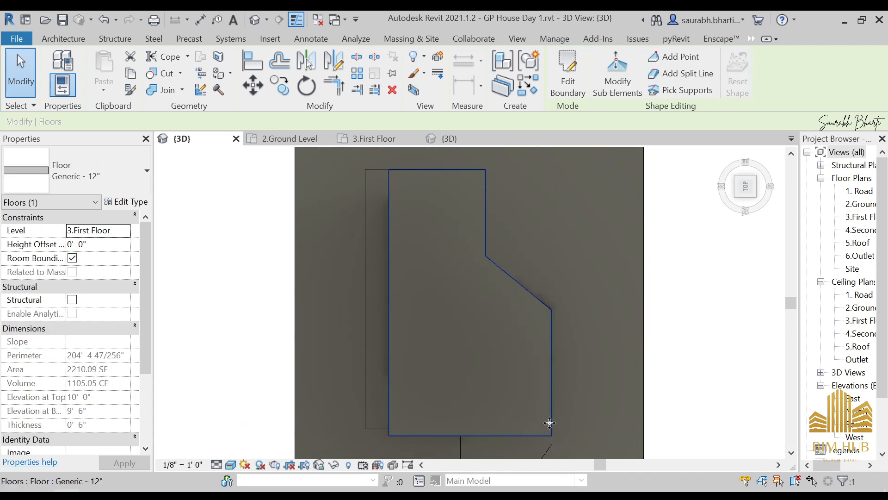
middle_click_drag(549, 425, 542, 384)
- Open the 1. Road Level floor plan and start placing an architectural Rectangular Column, type 24" x 24"
double_click(860, 190)
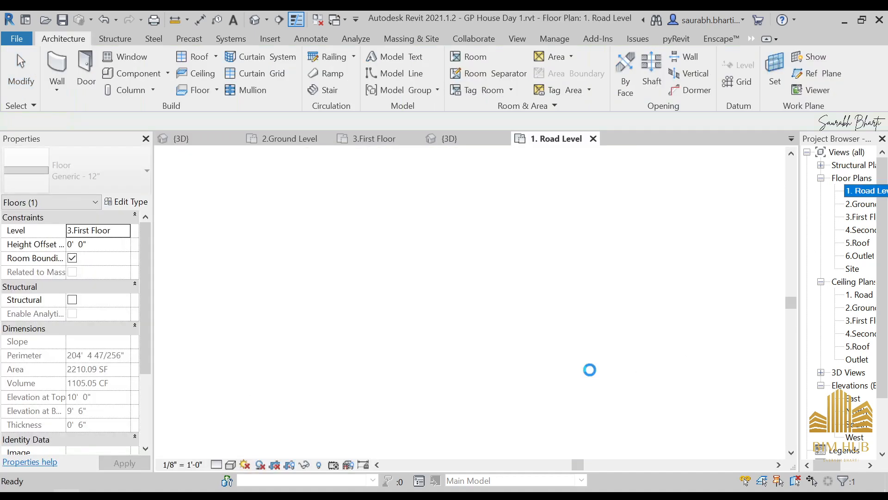
left_click(430, 215)
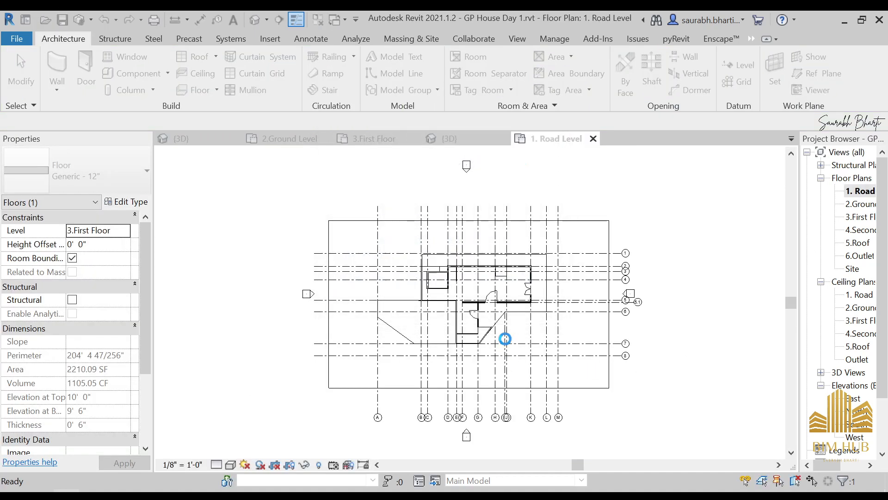
left_click(420, 323)
scroll(420, 323, "up", 4)
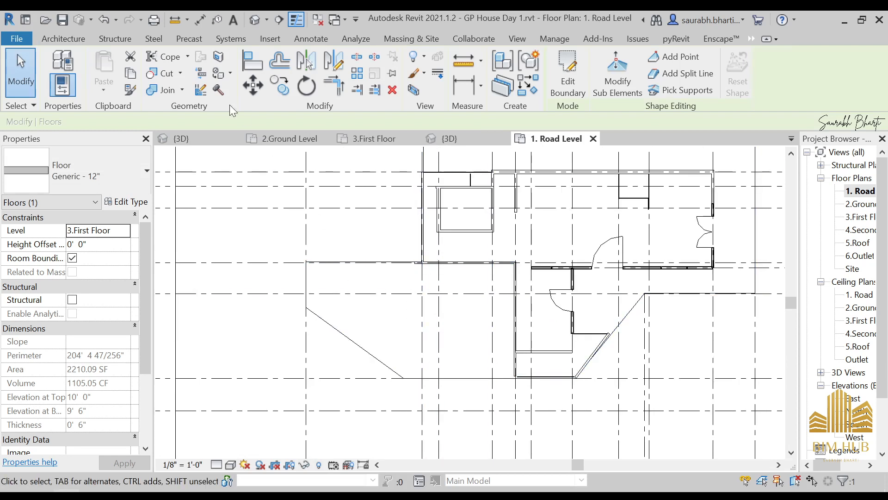
left_click(57, 43)
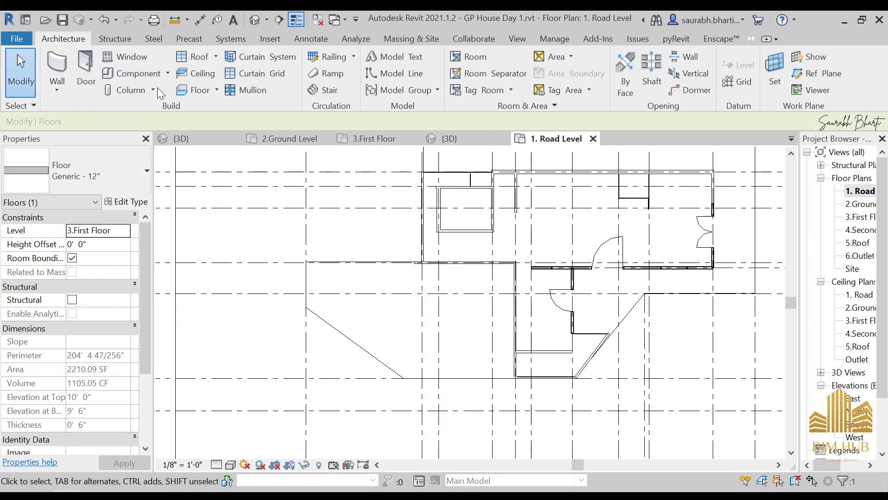
left_click(154, 89)
left_click(165, 139)
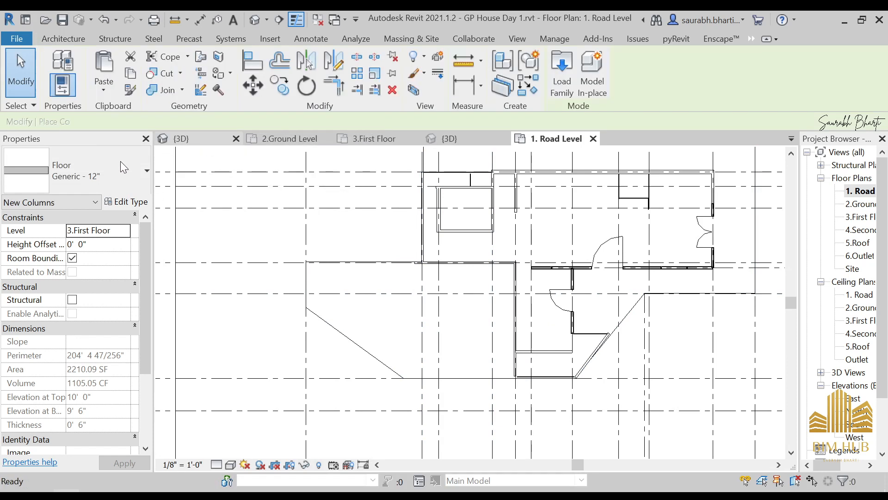
left_click(119, 165)
left_click(119, 164)
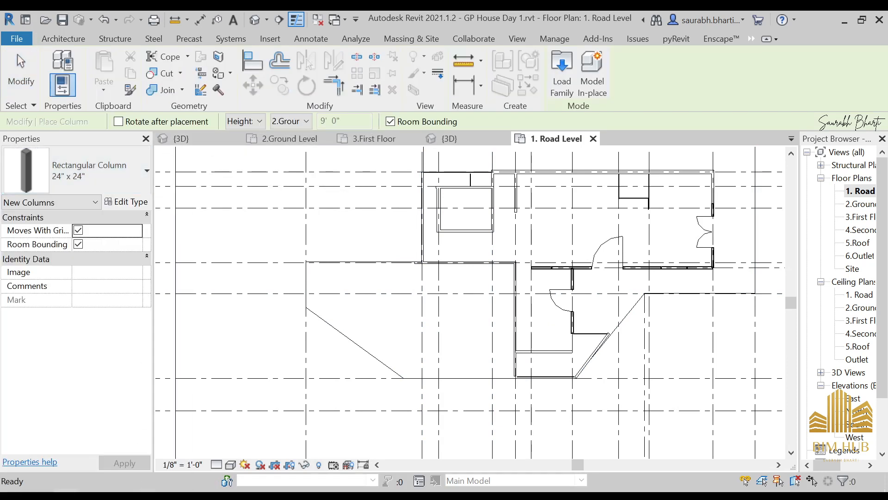
- Switch to Photos and examine the dark carport column up close in the Front reference photo
left_click(146, 495)
scroll(746, 260, "up", 5)
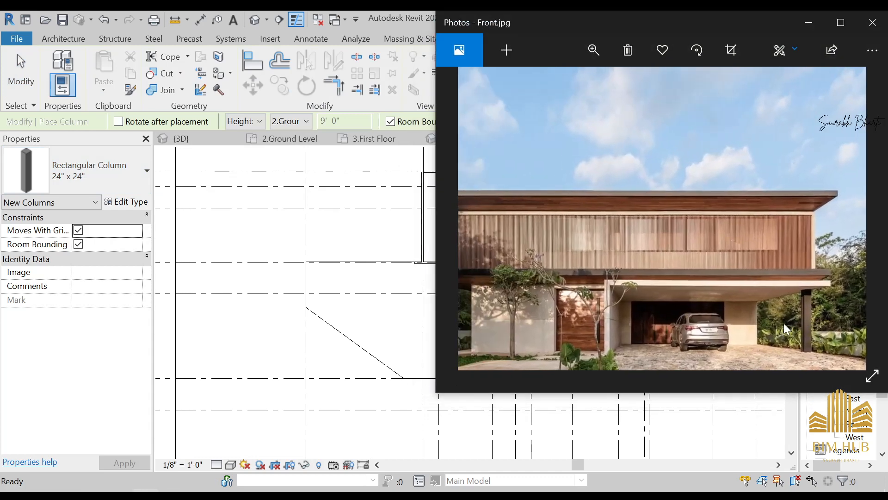
scroll(812, 299, "up", 3)
scroll(747, 185, "down", 1)
left_click_drag(747, 185, 680, 266)
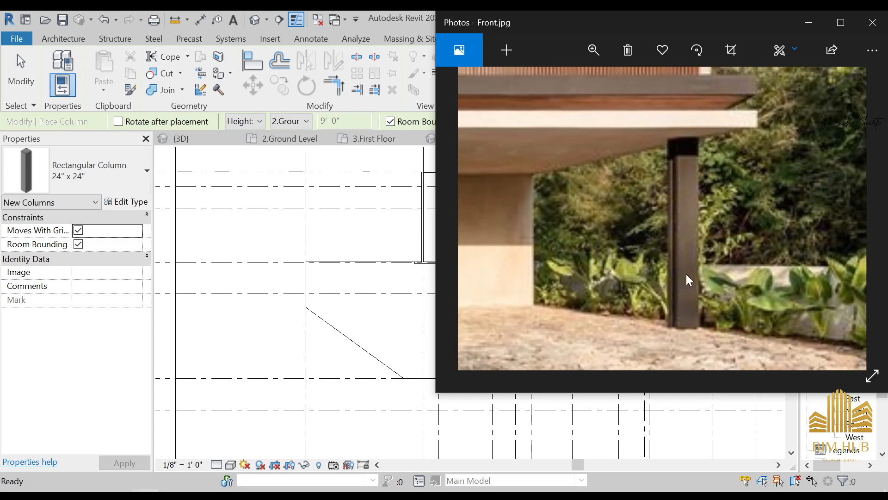
scroll(686, 269, "up", 1)
scroll(684, 251, "down", 1)
left_click_drag(665, 121, 687, 168)
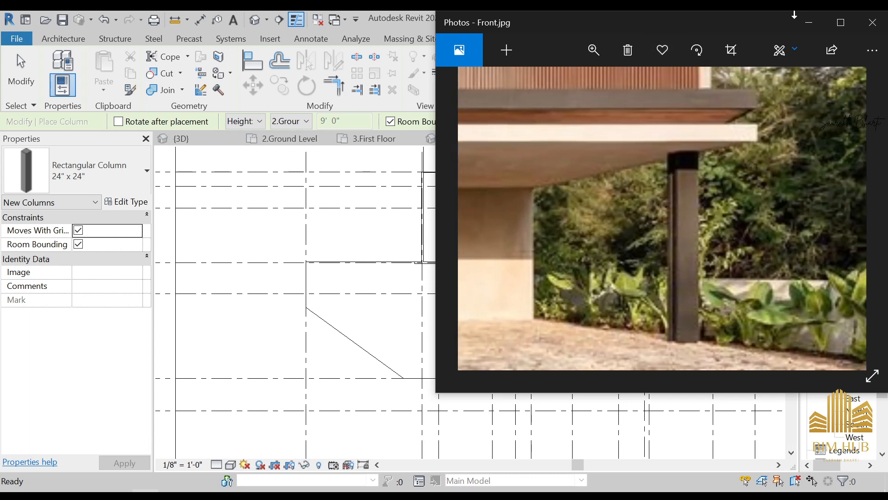
left_click(809, 22)
- Check the 24" x 24" column's type properties and place one column on grid B just inside the lower floor edge
left_click(126, 201)
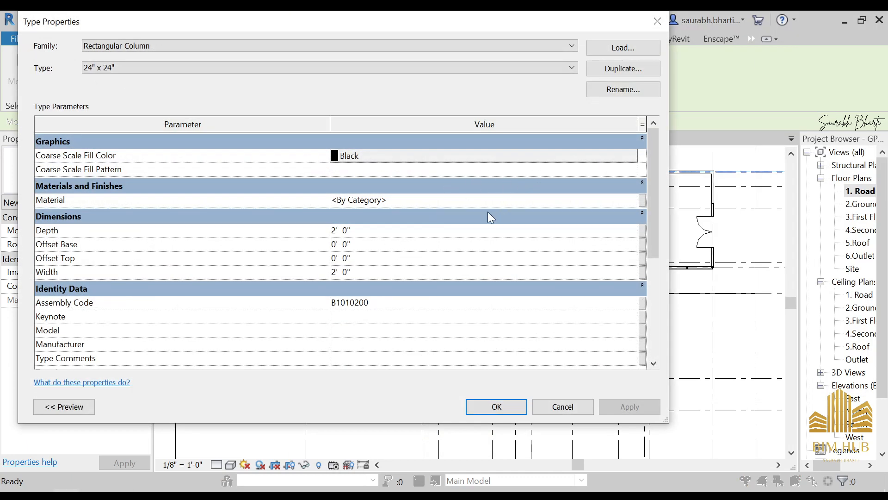
left_click(494, 406)
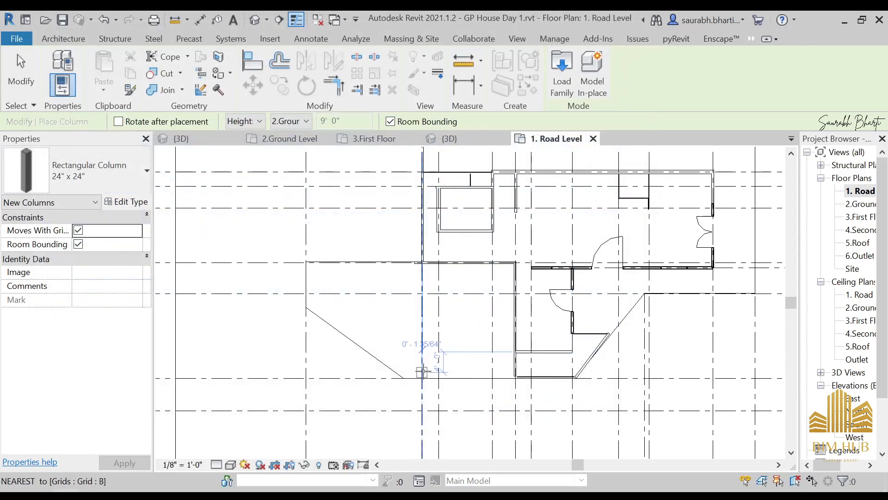
scroll(426, 371, "up", 2)
left_click(422, 372)
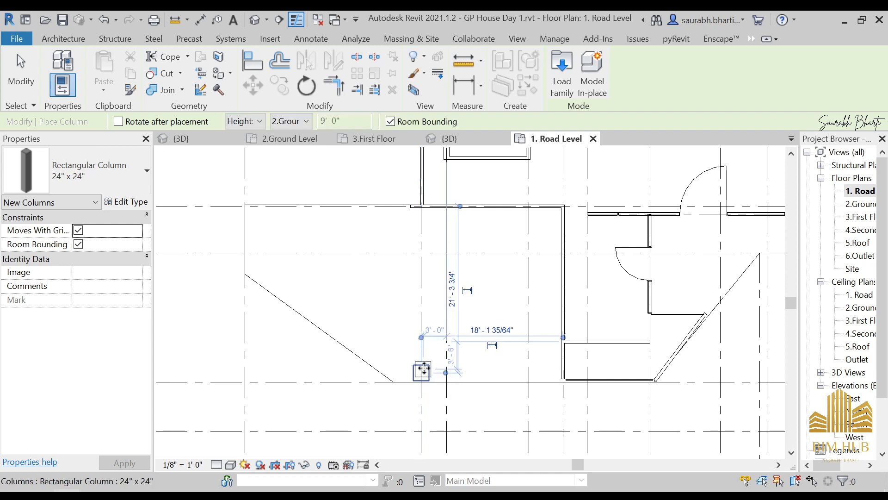
key("Escape")
key("Escape")
- In the 3D view, set the new column's top level to 3.First Floor
left_click(255, 19)
scroll(414, 333, "down", 2)
middle_click_drag(419, 365, 468, 294, "shift")
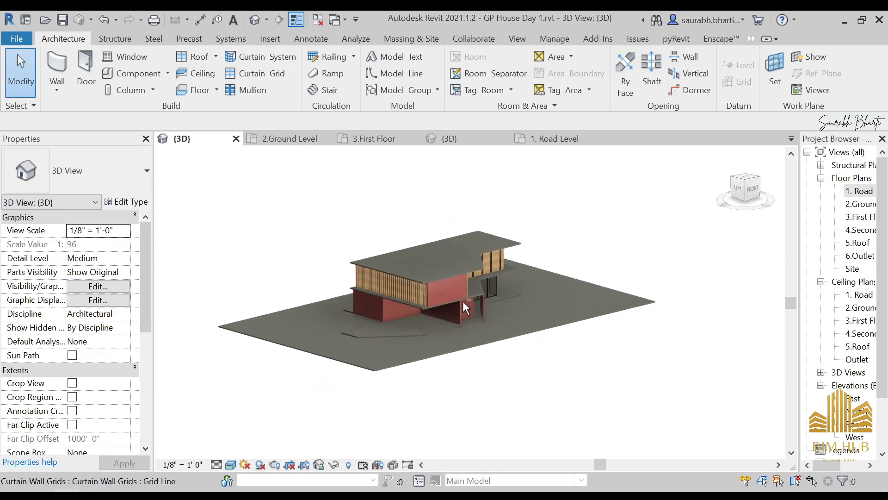
scroll(416, 334, "up", 6)
left_click(426, 339)
middle_click_drag(426, 339, 191, 238, "shift")
left_click(126, 259)
left_click(136, 258)
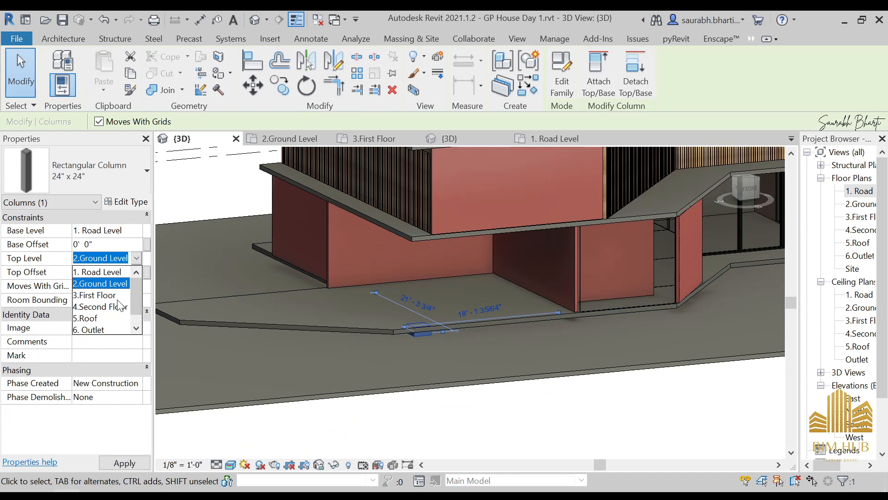
left_click(97, 295)
key("Escape")
- Set the corner column's base level to 2.Ground Level while viewing it from the left side
middle_click_drag(445, 373, 467, 324, "shift")
left_click(428, 298)
left_click(745, 190)
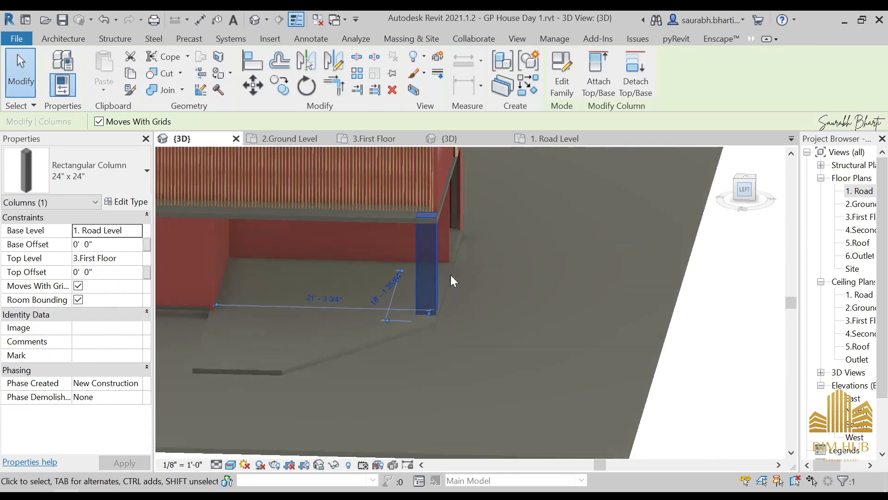
scroll(423, 269, "down", 3)
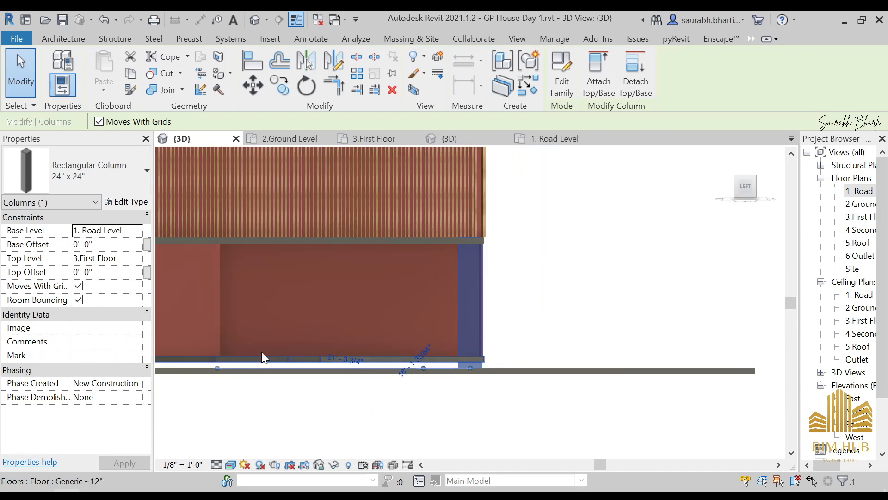
left_click(140, 231)
left_click(141, 235)
left_click(106, 256)
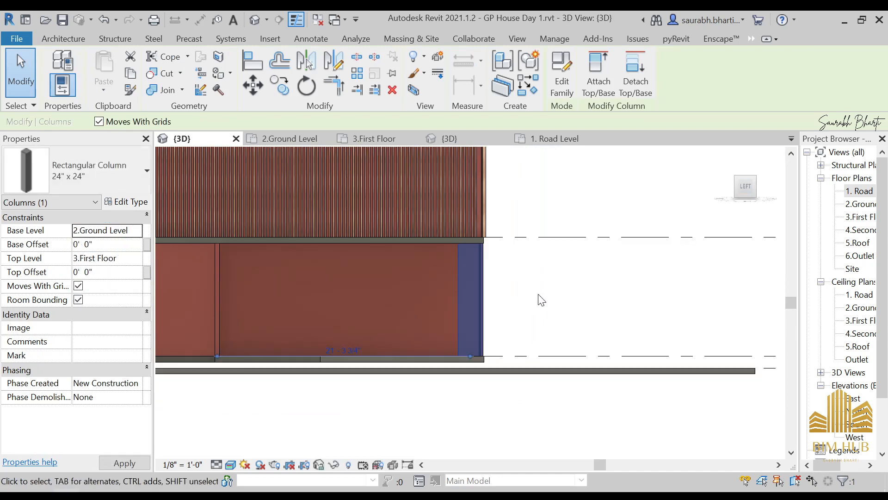
left_click(597, 340)
- Duplicate the corner column's type as 9"X9" and set its depth and width to 9"
middle_click_drag(601, 345, 507, 354, "shift")
left_click(480, 309)
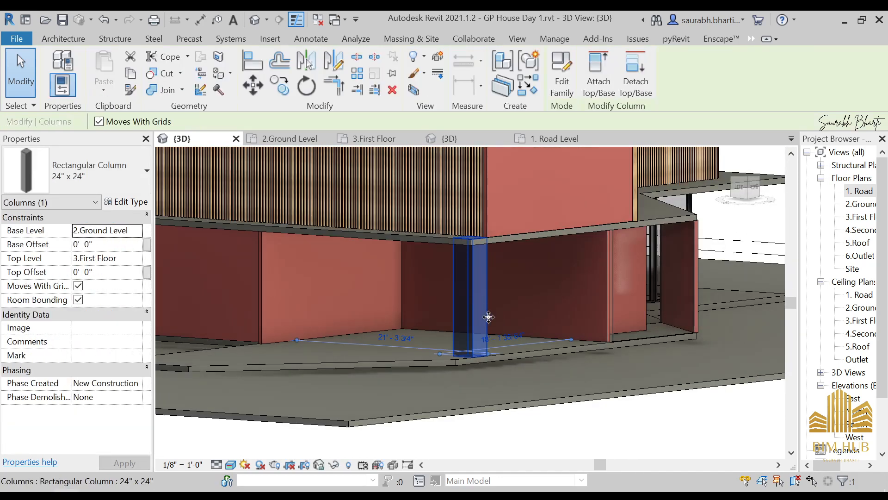
middle_click_drag(488, 313, 440, 337, "shift")
left_click(124, 201)
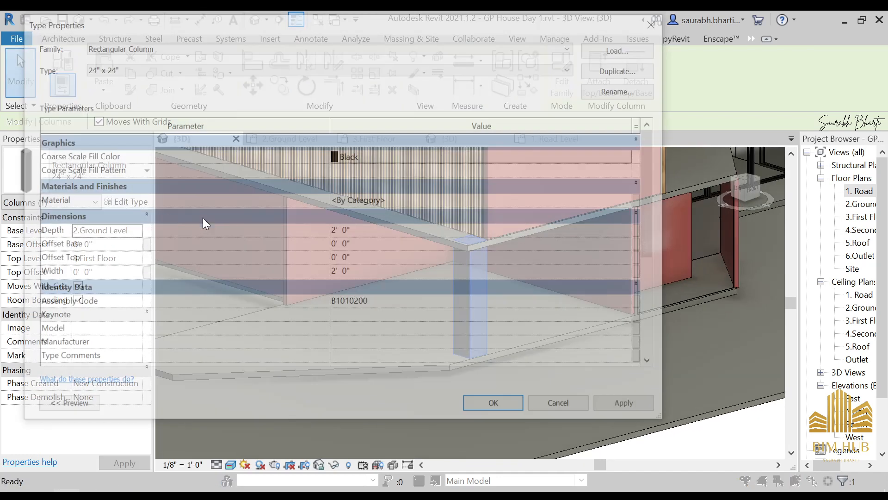
left_click(636, 69)
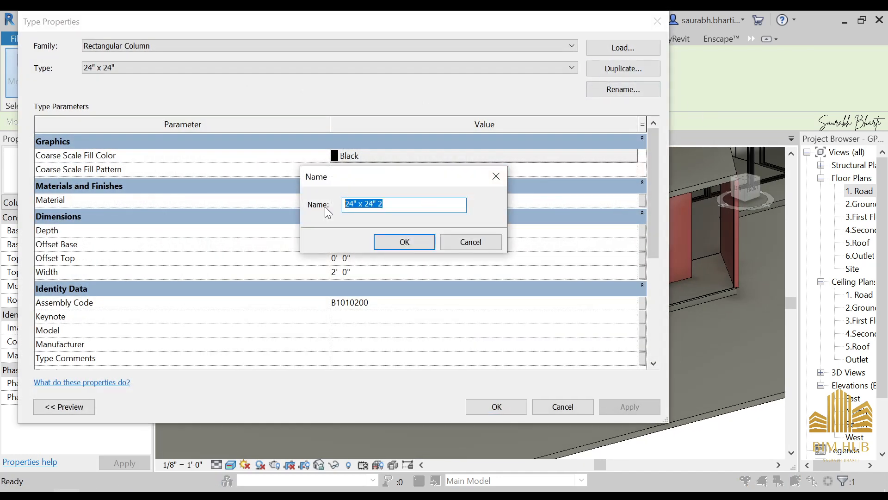
type("9\"X9\"")
key("Return")
left_click(414, 232)
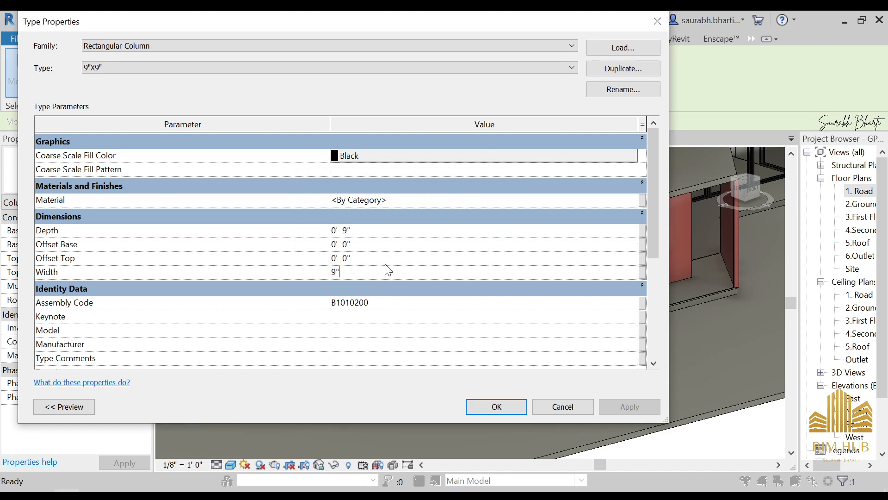
left_click(497, 406)
key("Escape")
middle_click_drag(482, 395, 414, 356, "shift")
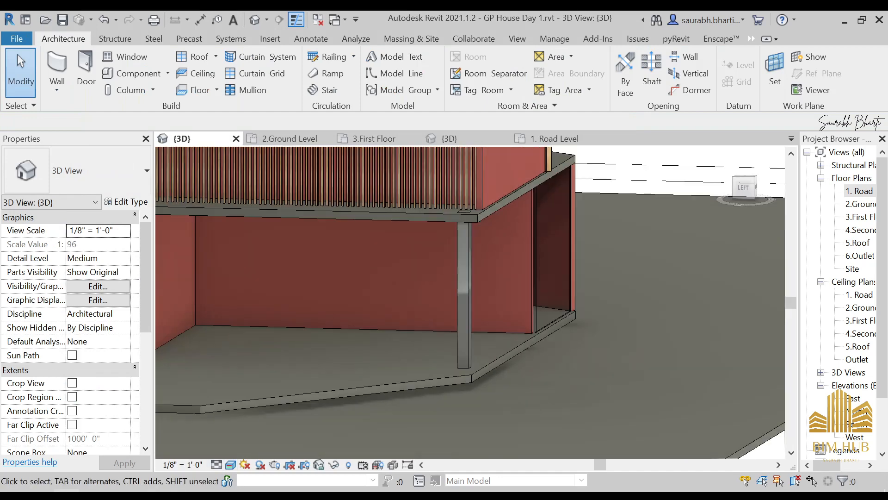
- Compare the slimmer column with the carport column in the Front reference photo
left_click(146, 440)
scroll(740, 268, "up", 2)
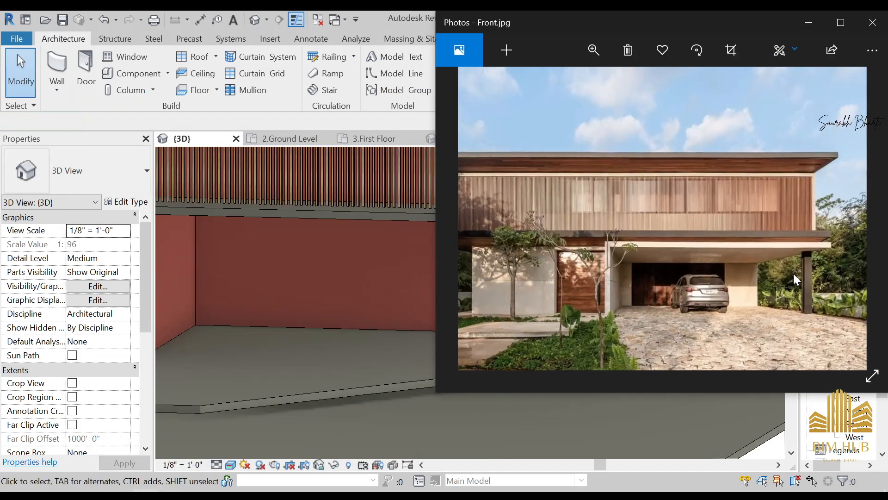
scroll(814, 273, "up", 3)
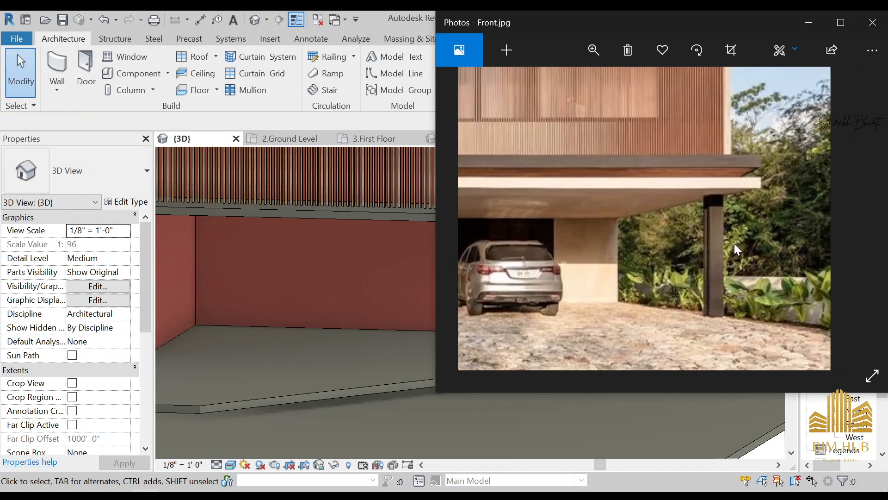
left_click(809, 23)
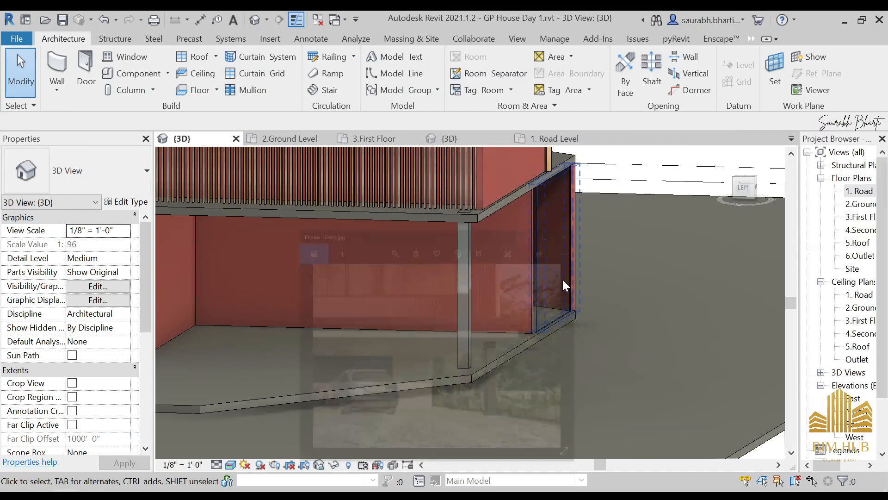
- Open the Rectangular Column family for editing and edit its extrusion sketch in the top view
left_click(458, 292)
double_click(468, 309)
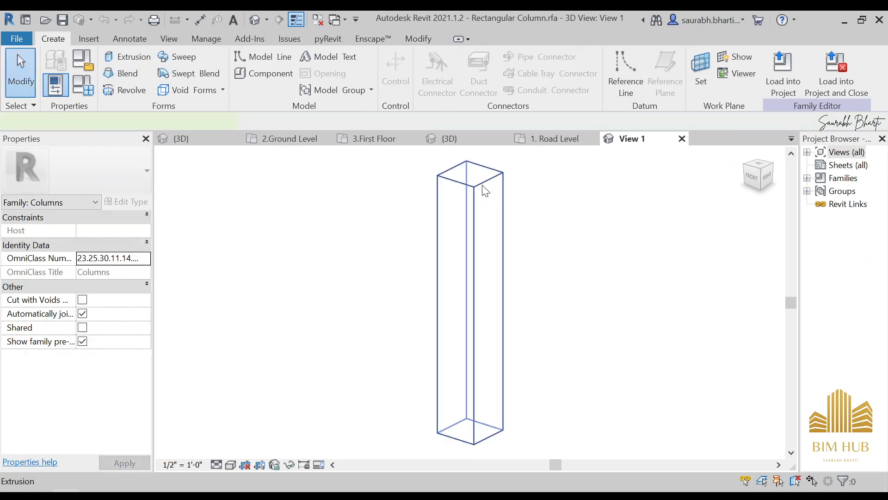
left_click(489, 199)
left_click(486, 74)
left_click(763, 170)
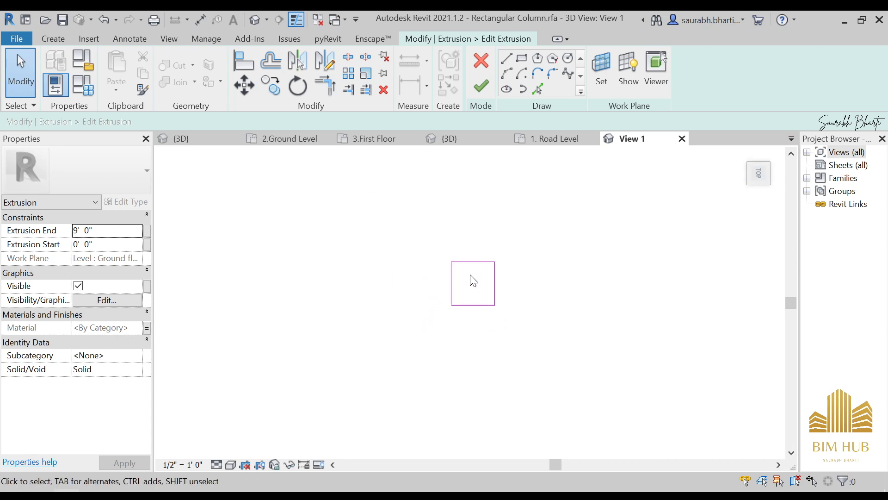
left_click(509, 58)
left_click(447, 284)
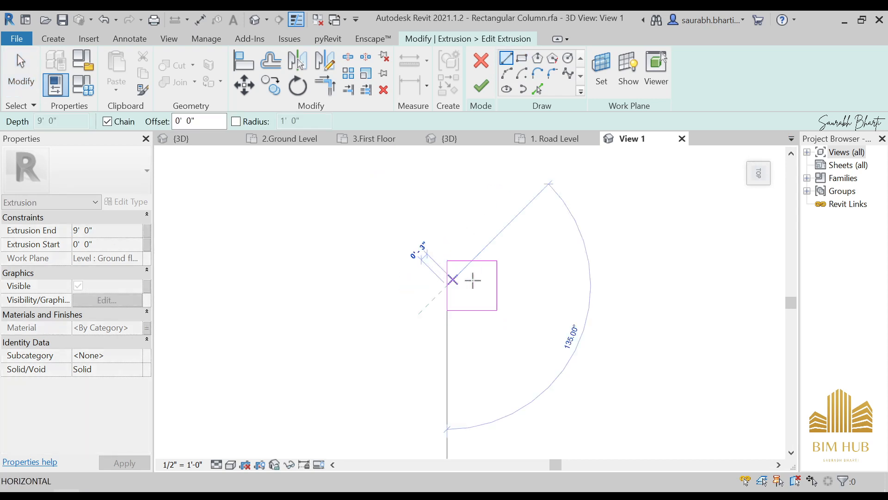
left_click(497, 284)
key("Escape")
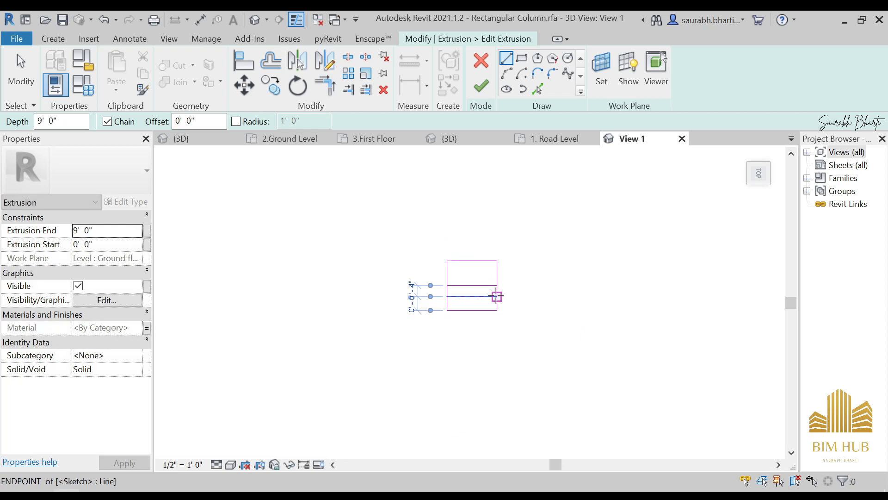
key("Escape")
left_click(487, 296)
key("Delete")
- Draw a horizontal line across the middle of the column's square profile, joining its two vertical sides
left_click(507, 58)
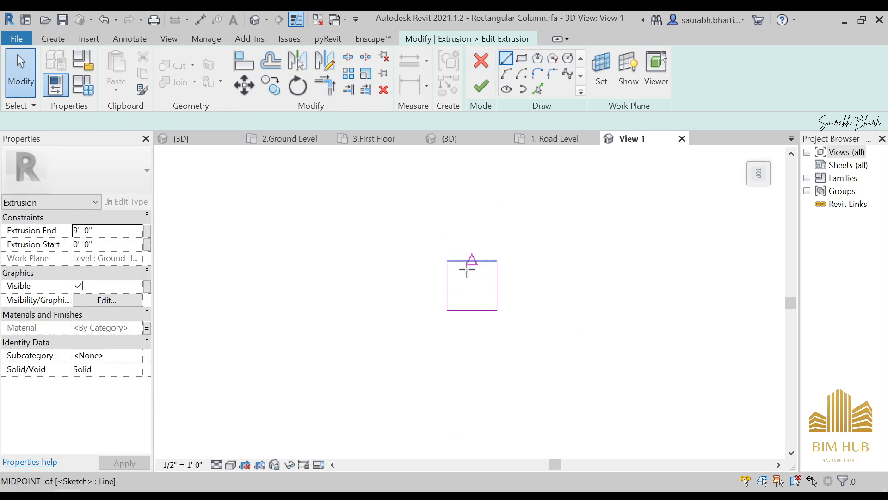
left_click(447, 286)
left_click(497, 285)
key("Escape")
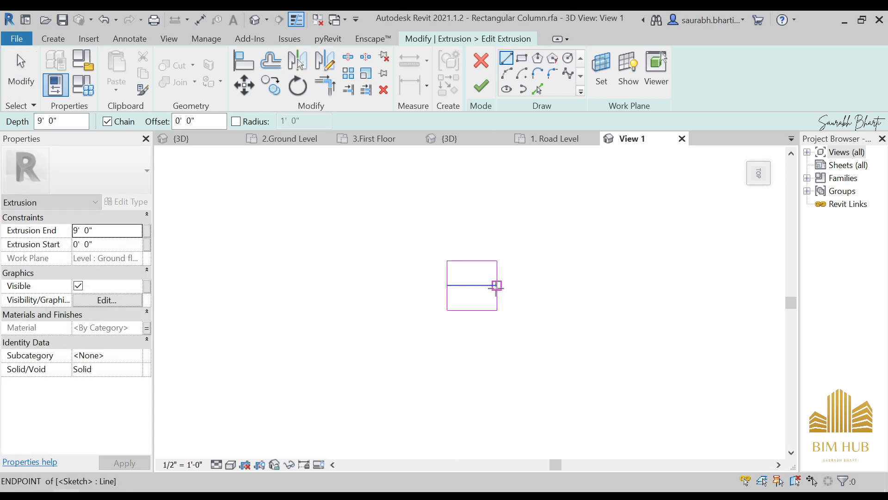
- Try offsetting copies of the profile's horizontal middle line 3" to both sides
key("Escape")
left_click(474, 285)
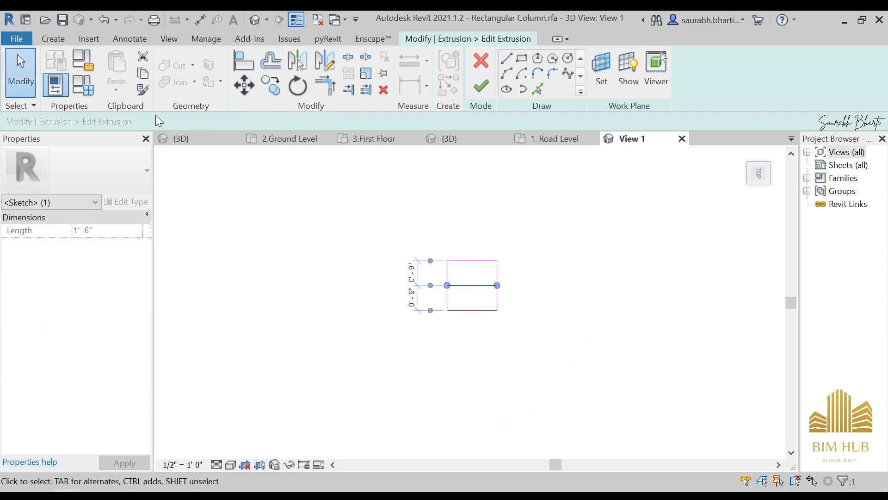
key("Escape")
key("o")
key("f")
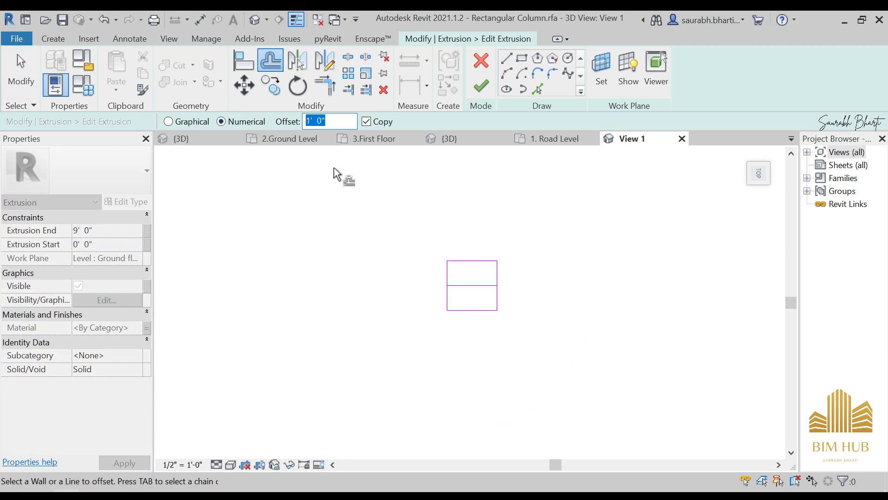
type("3\"\"")
left_click(466, 284)
left_click(472, 289)
key("Escape")
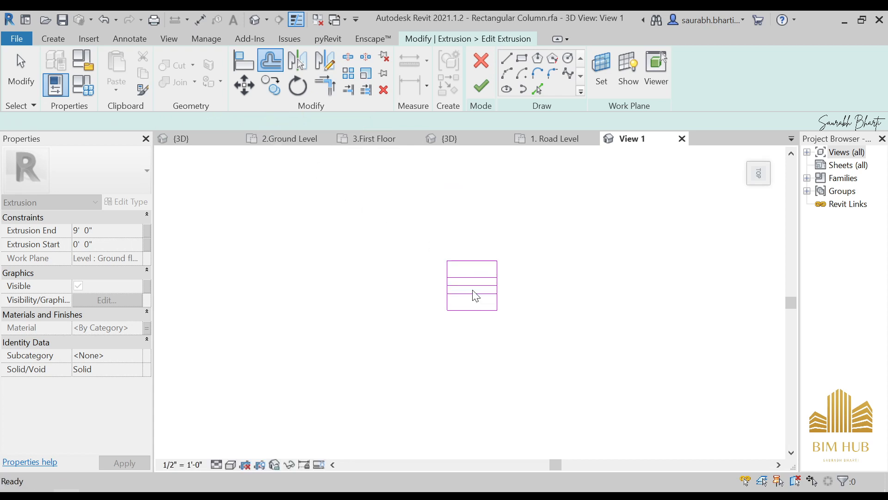
- Undo both 3" offset copies of the middle line
left_click(474, 278)
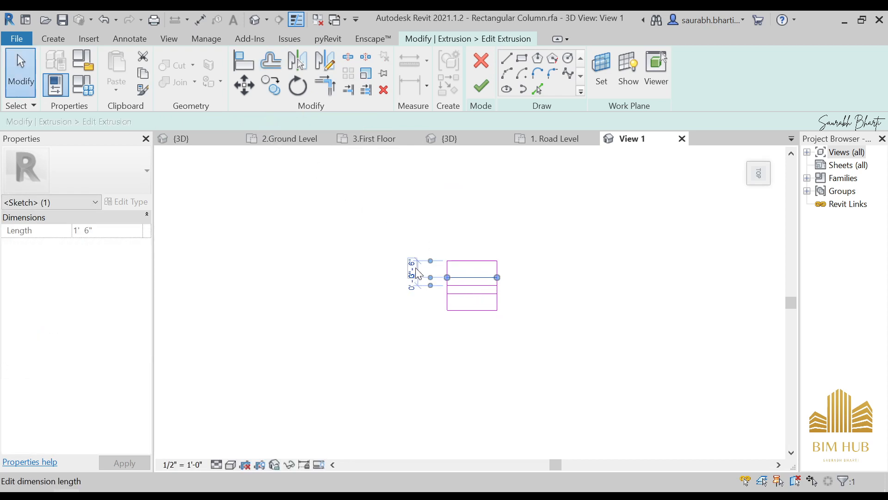
key("ctrl+z")
key("ctrl+z")
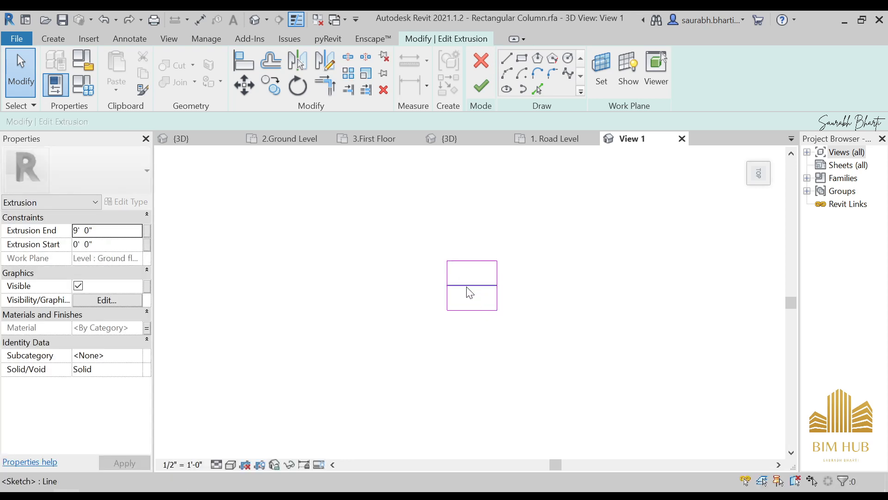
- Offset copies of the profile's horizontal middle line 2" above and 2" below it
left_click(465, 283)
left_click(405, 204)
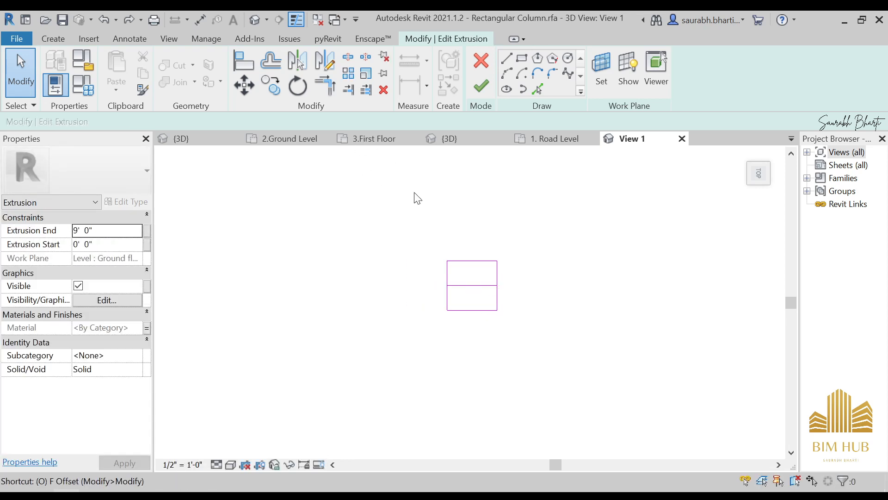
left_click(272, 63)
double_click(278, 121)
type("2\"")
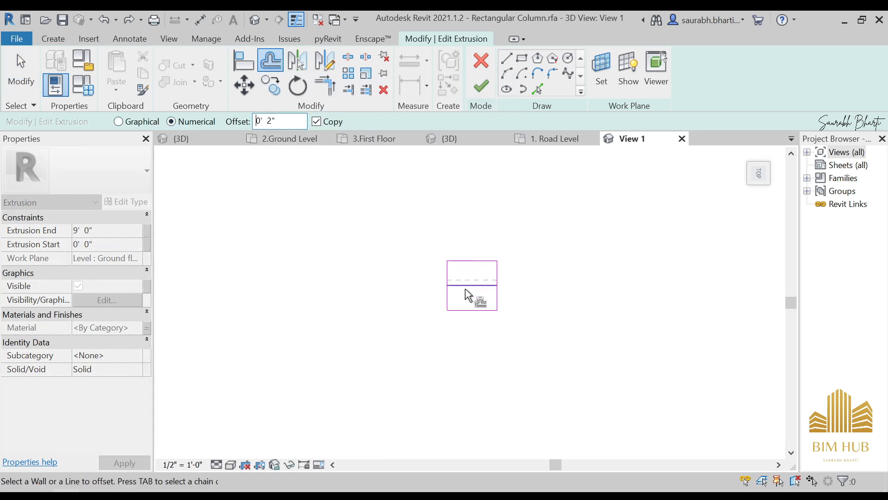
left_click(467, 287)
left_click(467, 290)
key("Escape")
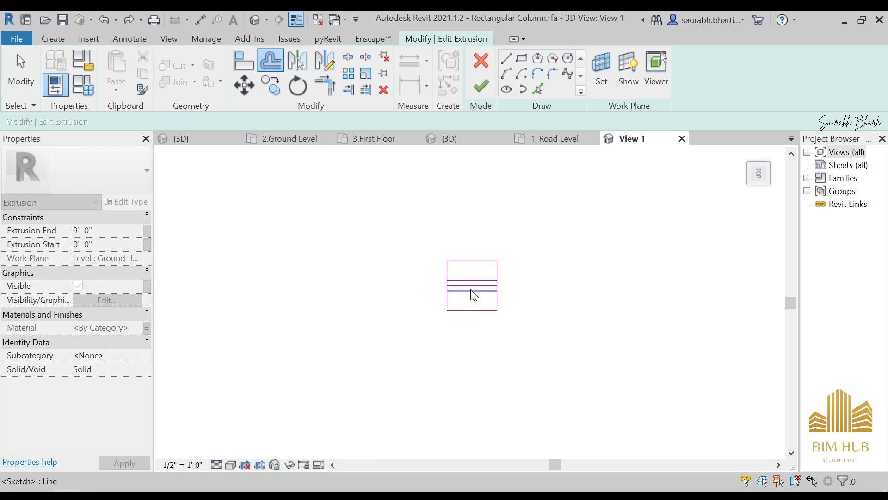
- Delete the original middle line between the two offset lines
left_click(471, 285)
key("Escape")
scroll(472, 285, "up", 3)
left_click(472, 286)
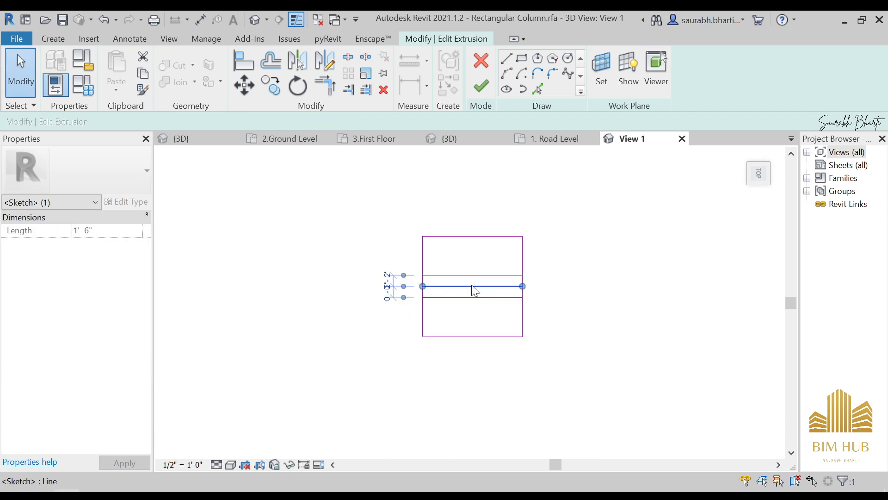
key("Delete")
scroll(453, 286, "up", 2)
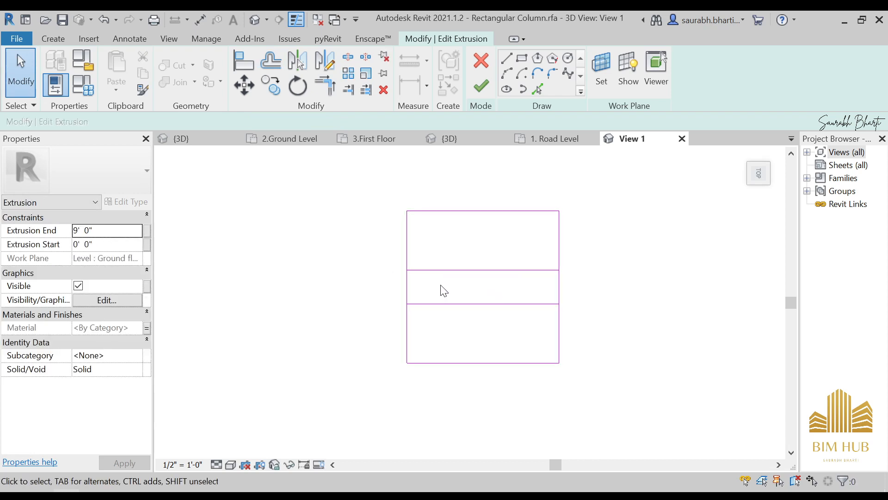
scroll(427, 284, "up", 1)
left_click(505, 57)
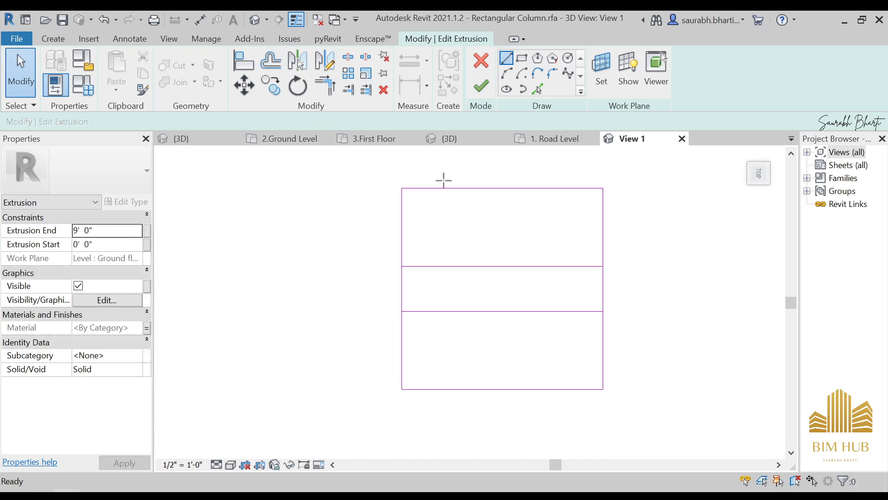
key("Escape")
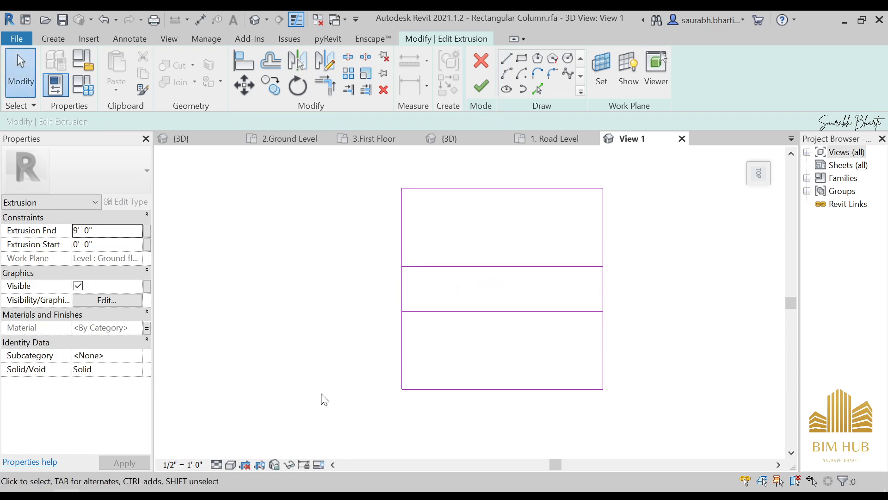
- Examine the carport column's shape up close in the Front reference photo
left_click(155, 495)
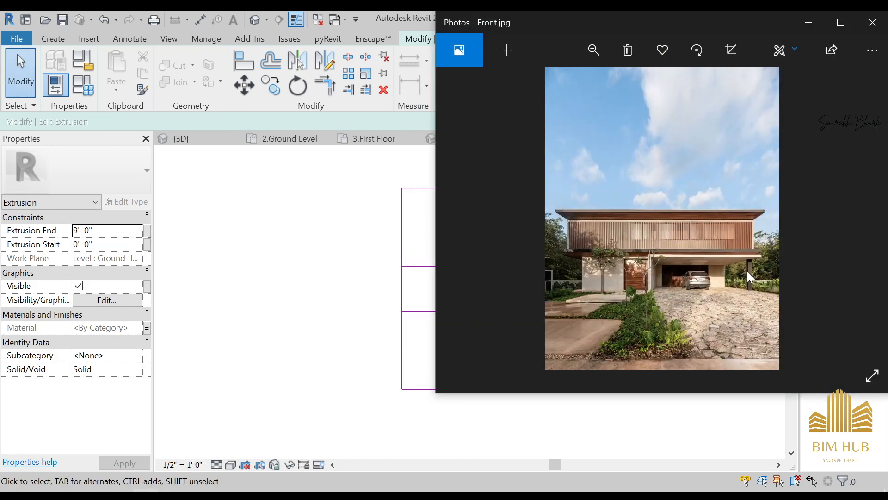
scroll(747, 271, "up", 8)
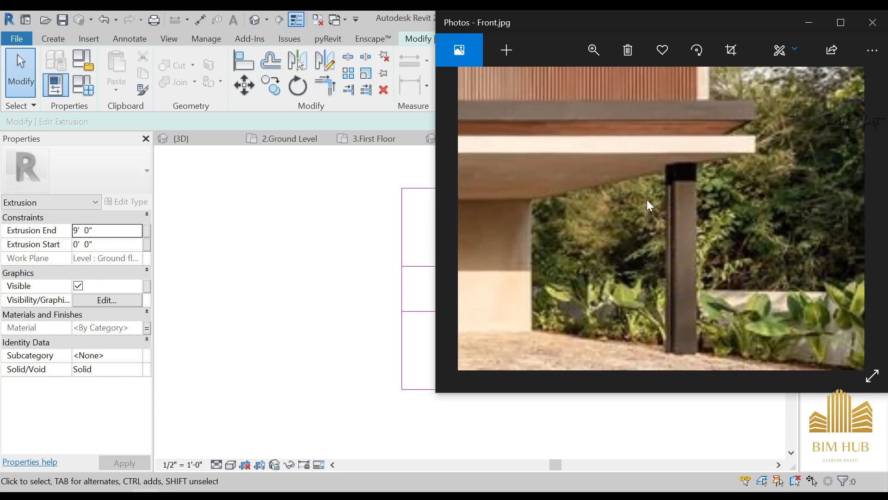
left_click(809, 23)
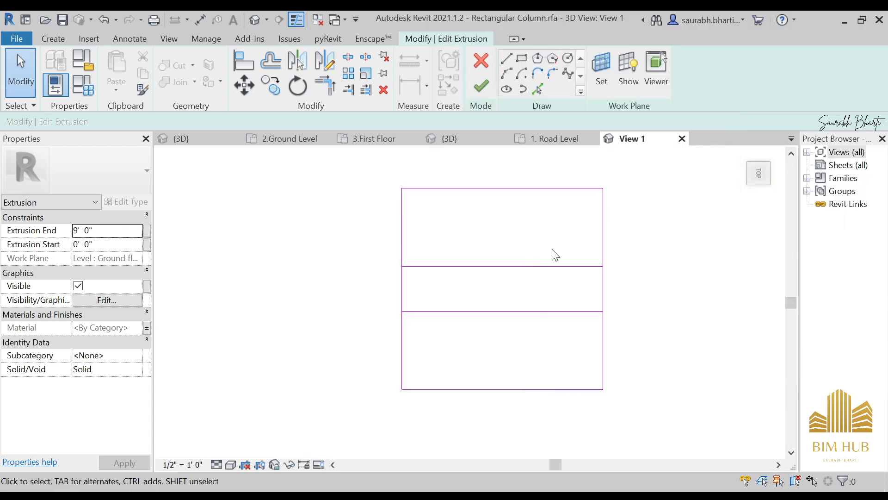
left_click(507, 73)
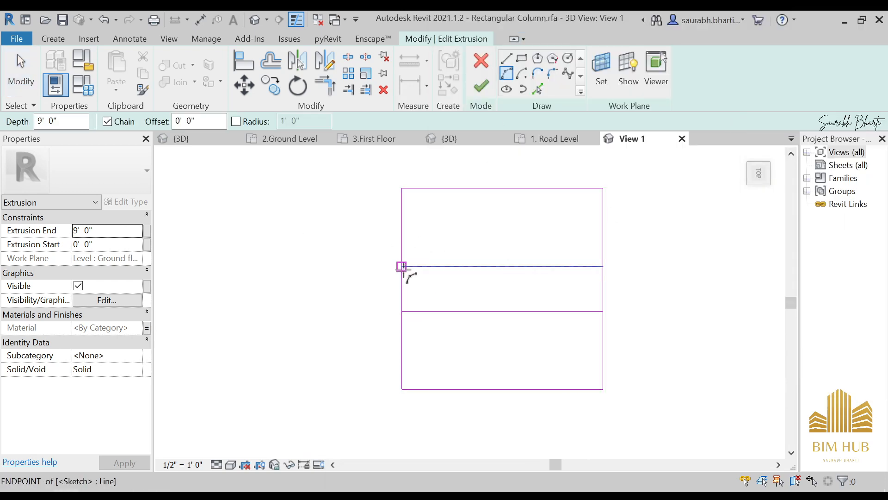
left_click(402, 267)
key("Escape")
key("Escape")
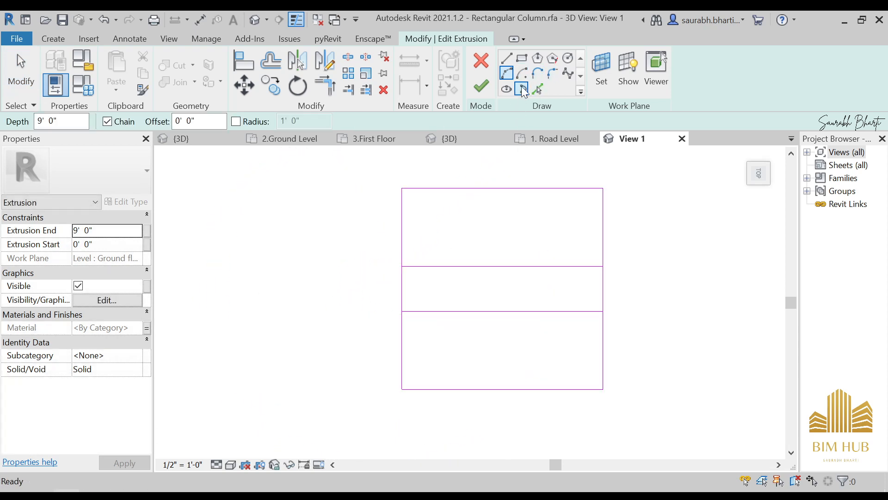
left_click(552, 75)
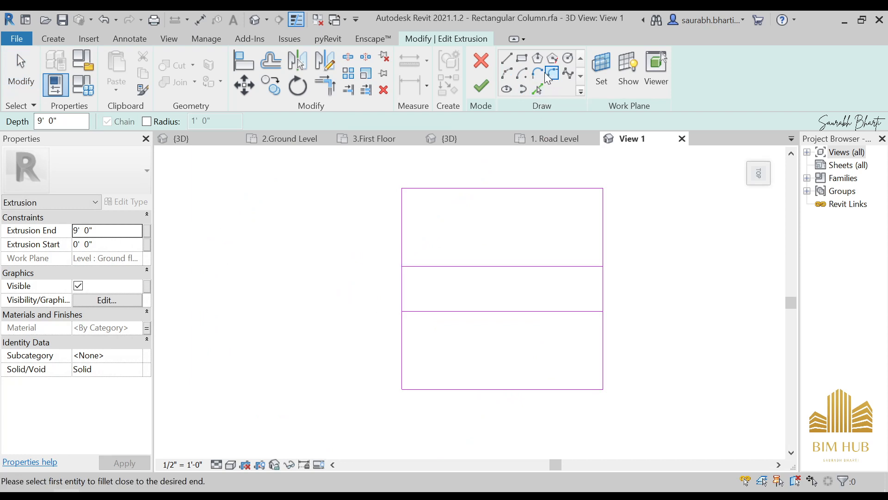
- Try a small start-end-radius arc bulging inward from the left end of the upper dividing line, and delete it
left_click(513, 73)
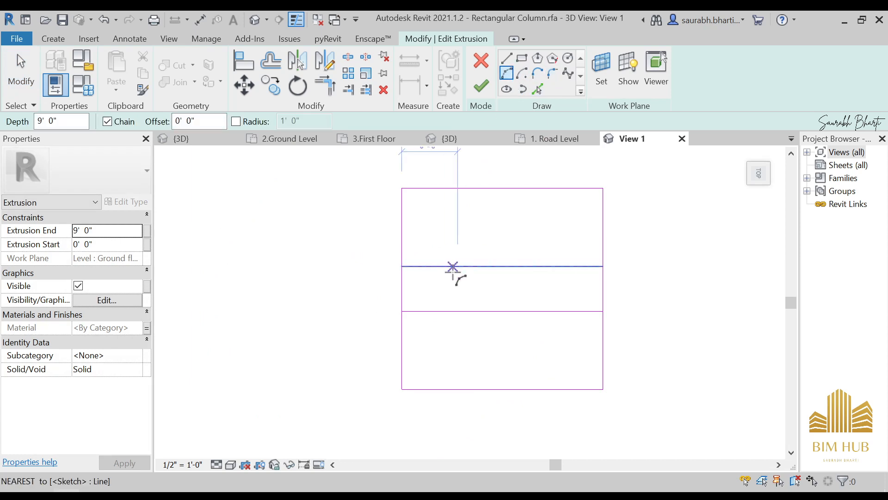
left_click(402, 267)
left_click(408, 284)
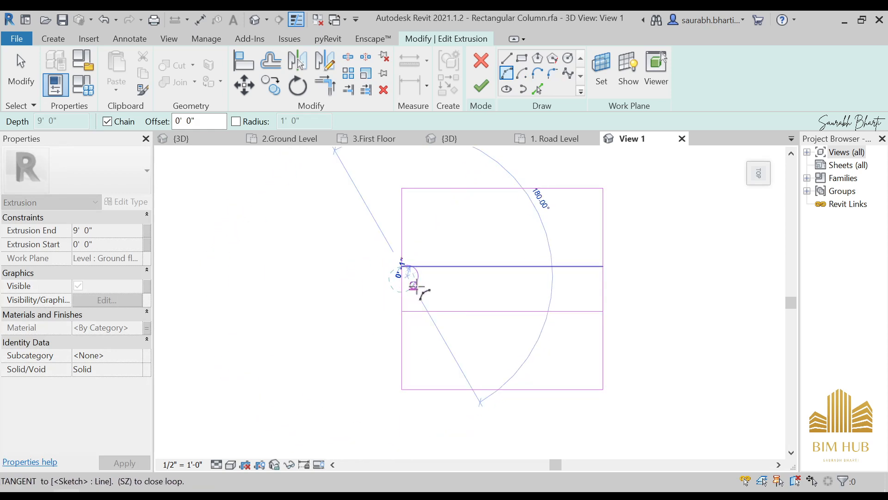
left_click(414, 286)
key("Escape")
key("Escape")
left_click(418, 275)
key("Delete")
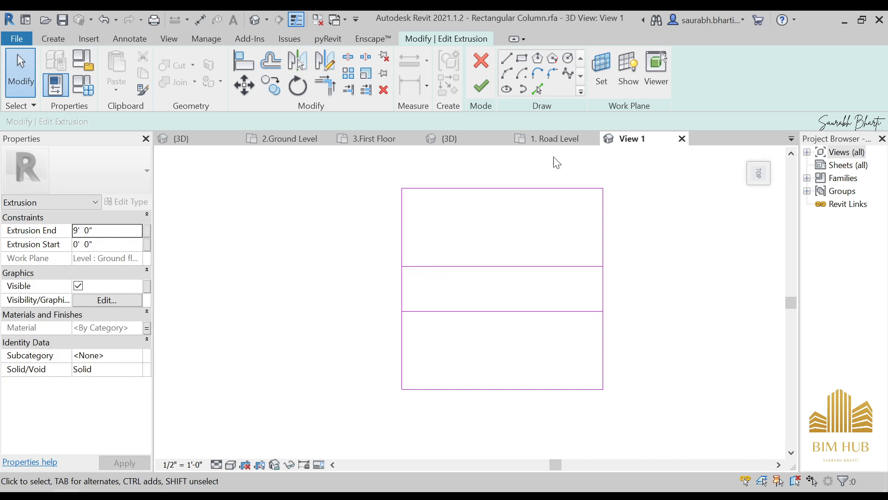
- Draw a small spline from the left end of the upper dividing line, curving inward and back to the profile's left side
left_click(574, 77)
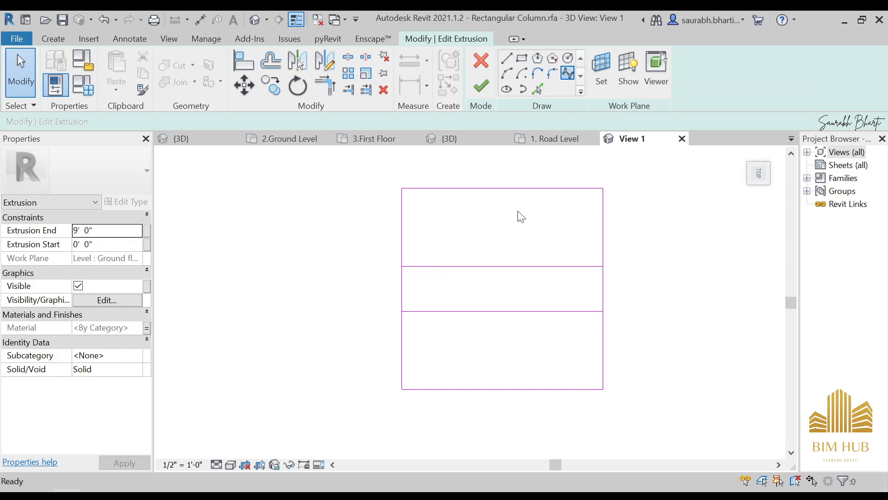
left_click(401, 267)
left_click(415, 292)
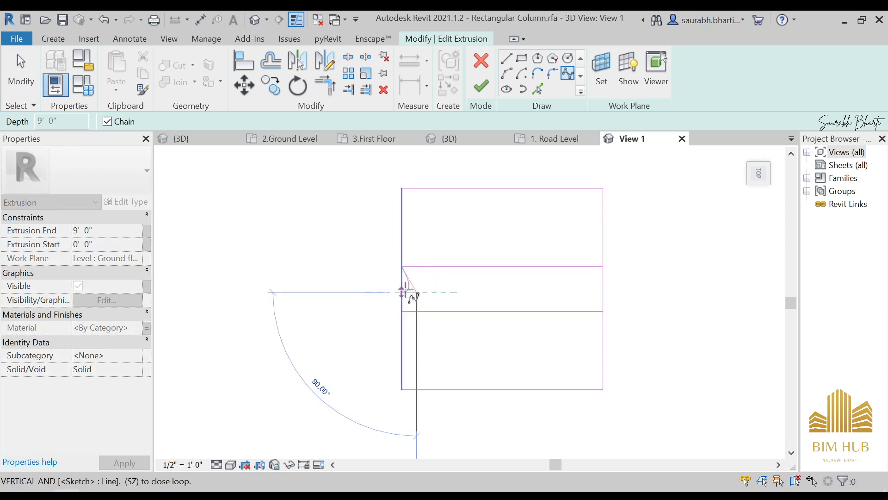
key("Escape")
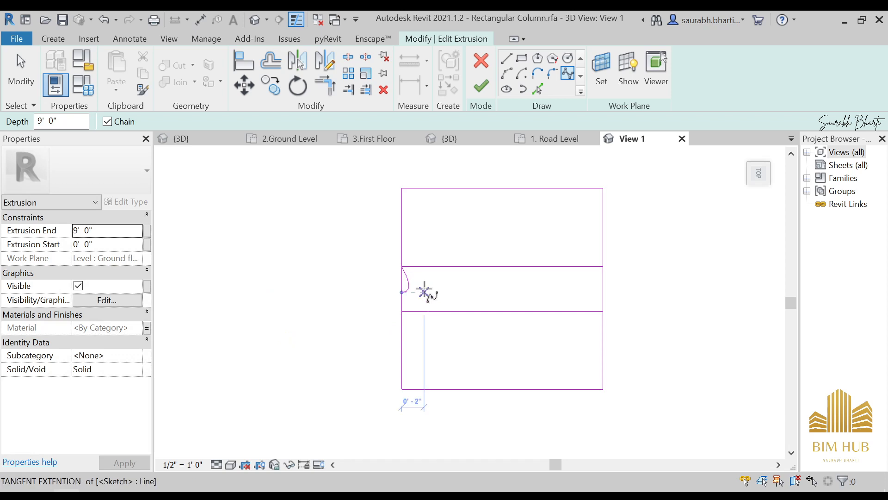
key("Escape")
- Mirror a copy of the small spline about a horizontal axis drawn through its lower end
left_click(408, 280)
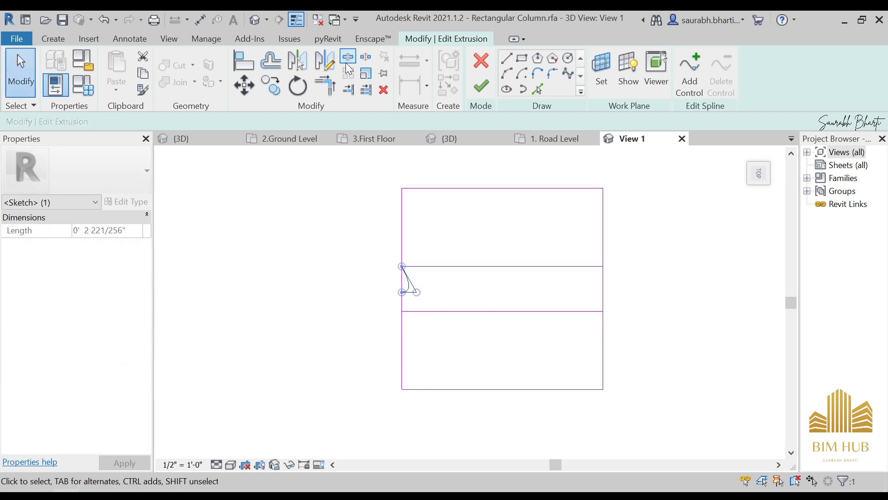
left_click(327, 61)
left_click(401, 292)
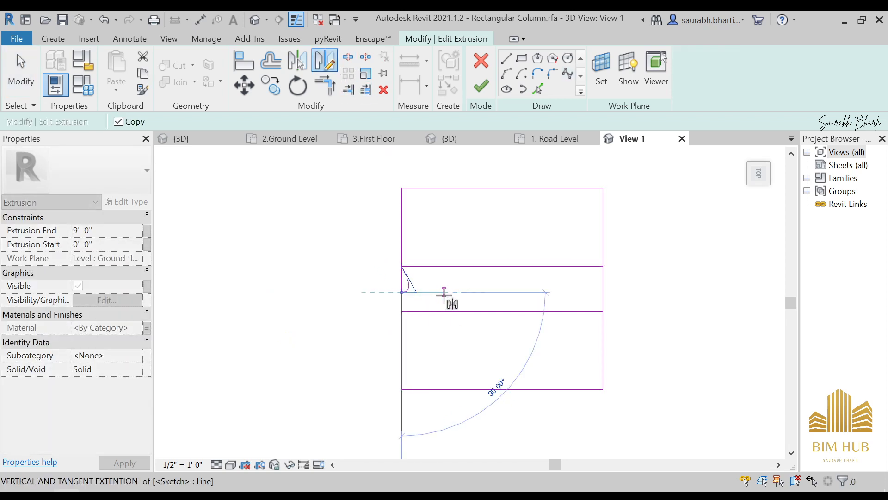
left_click(444, 292)
left_click(449, 344)
- Nudge the lower dividing line downward toward the lower end of the mirrored spline
scroll(407, 314, "up", 3)
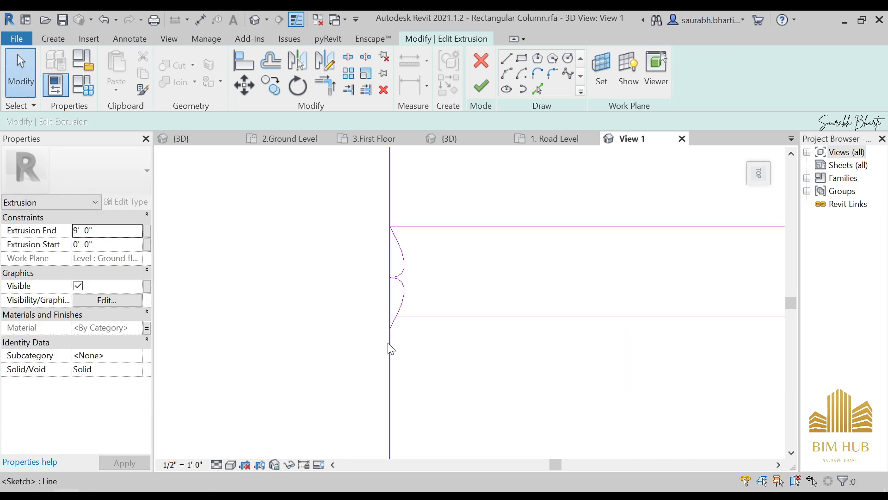
left_click(451, 316)
scroll(464, 319, "down", 2)
key("Down")
key("Down")
key("Down")
key("Down")
key("Escape")
scroll(381, 313, "up", 2)
scroll(484, 338, "up", 2)
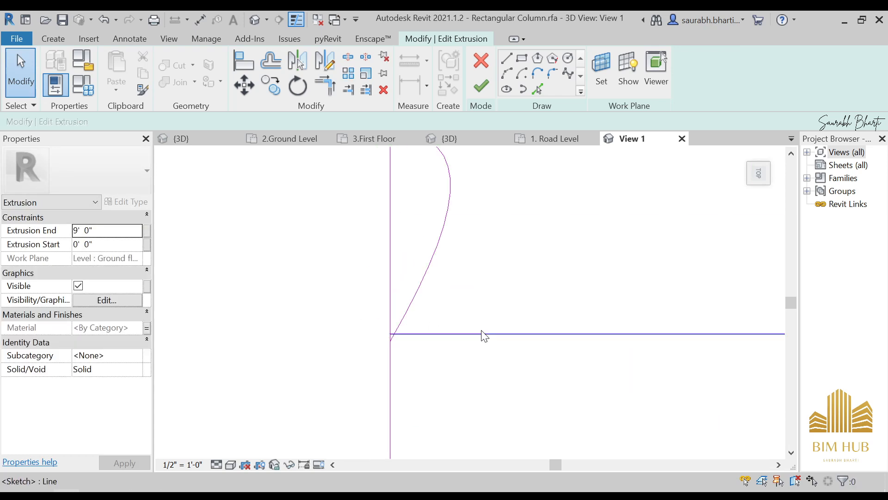
- Delete the small spline and its mirrored copy from the profile's left side
scroll(487, 336, "down", 4)
left_click(422, 292)
key("Escape")
left_click(422, 289)
key("Delete")
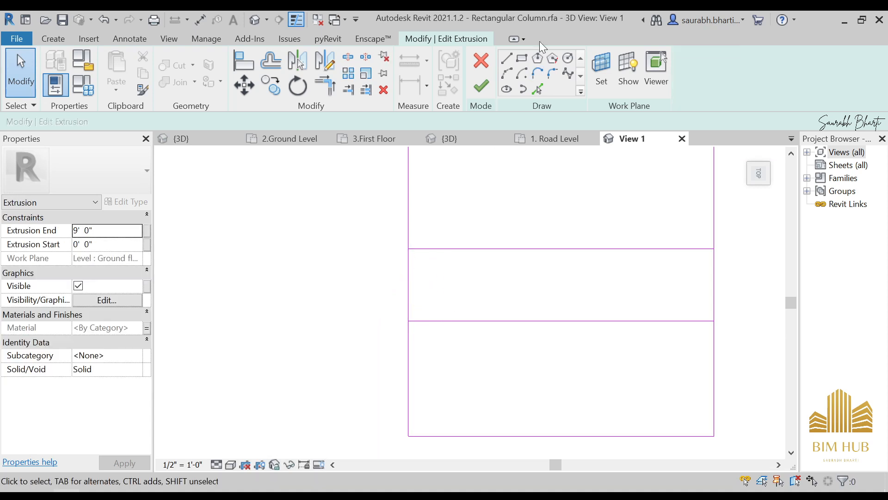
- Try drawing a start-end-radius arc inward from the profile's left side, between the two dividing lines
left_click(508, 77)
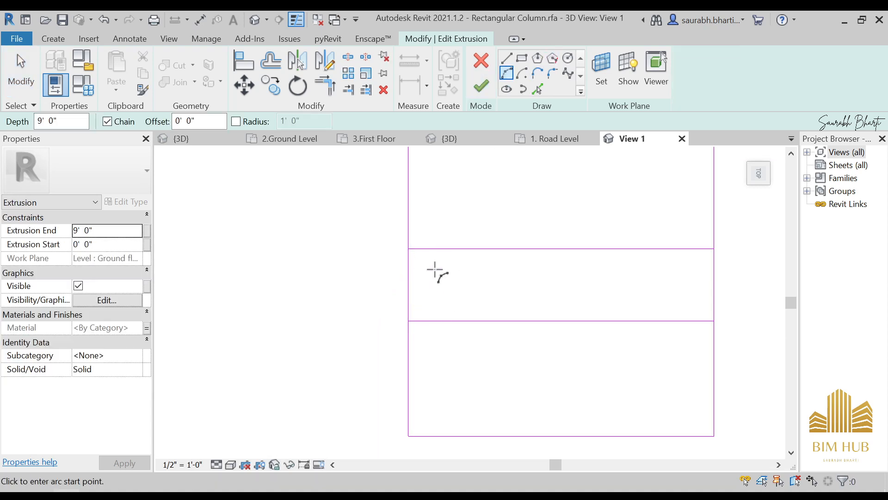
left_click(408, 283)
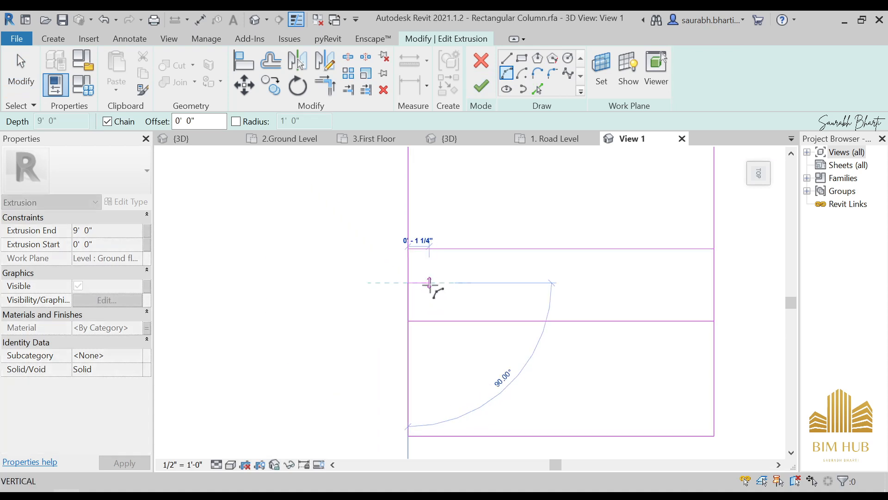
key("Escape")
key("Escape")
left_click(508, 78)
left_click(408, 286)
left_click(446, 287)
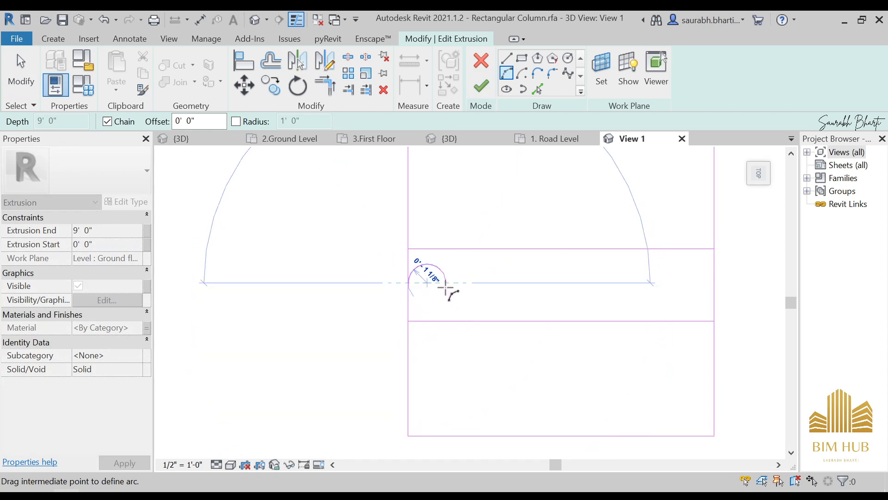
left_click(522, 73)
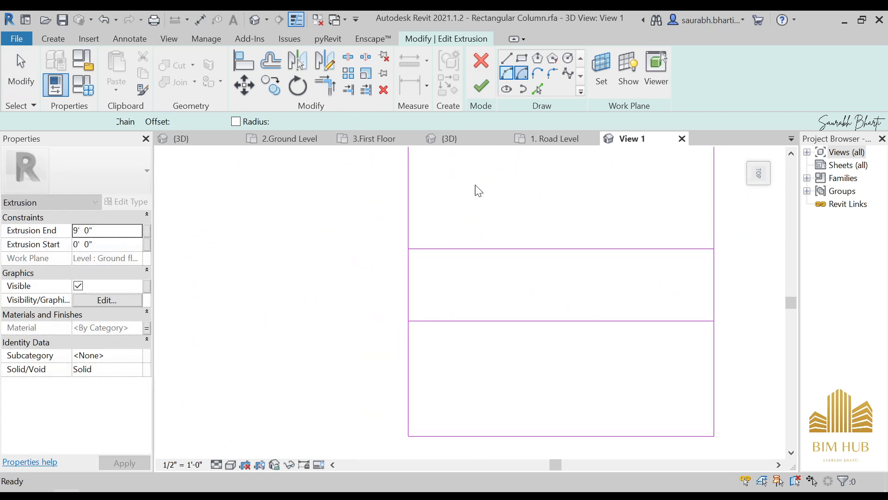
left_click(408, 285)
left_click(416, 254)
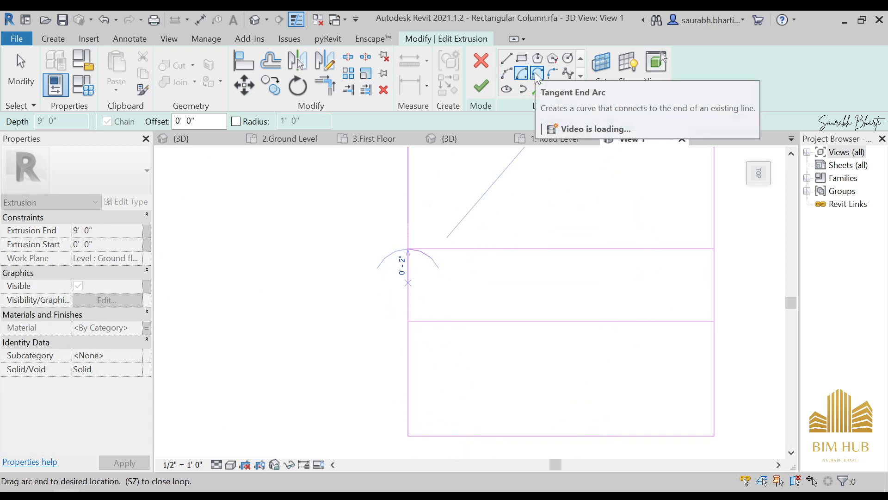
- Draw two tangent end arcs between the dividing lines on the profile's left side: a 1" radius outward arc above a 1 1/8" radius inward arc
left_click(538, 74)
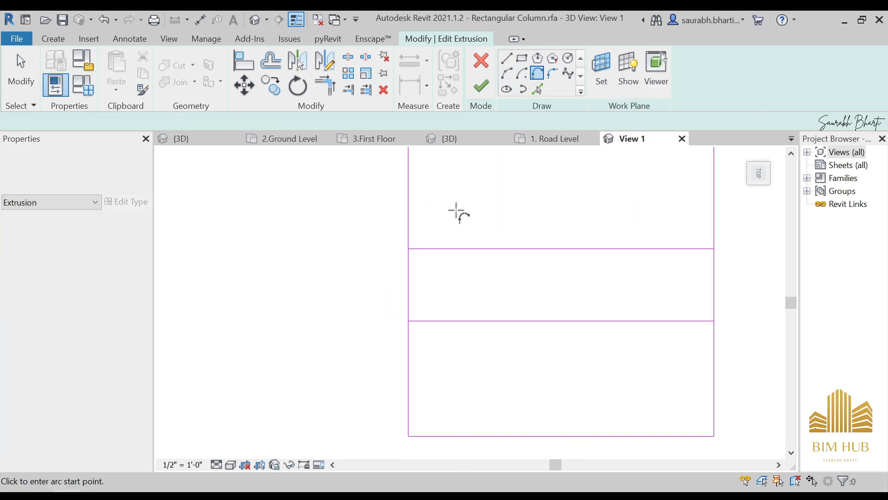
left_click(407, 249)
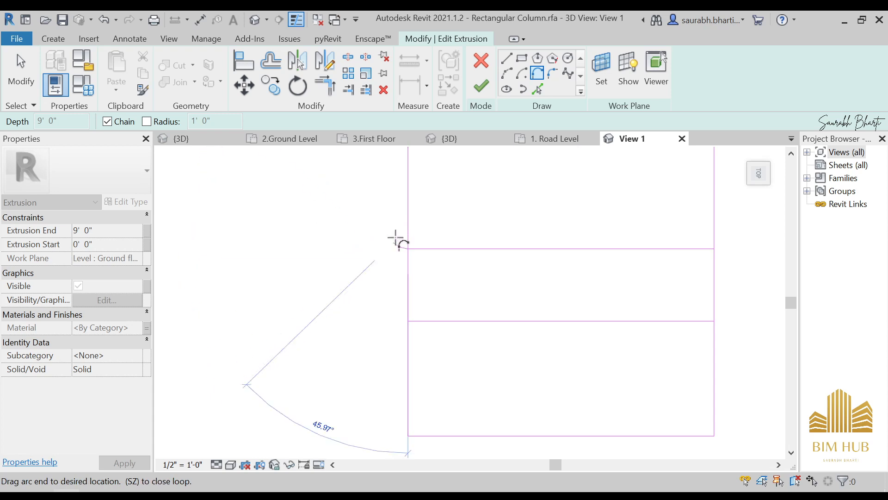
left_click(408, 283)
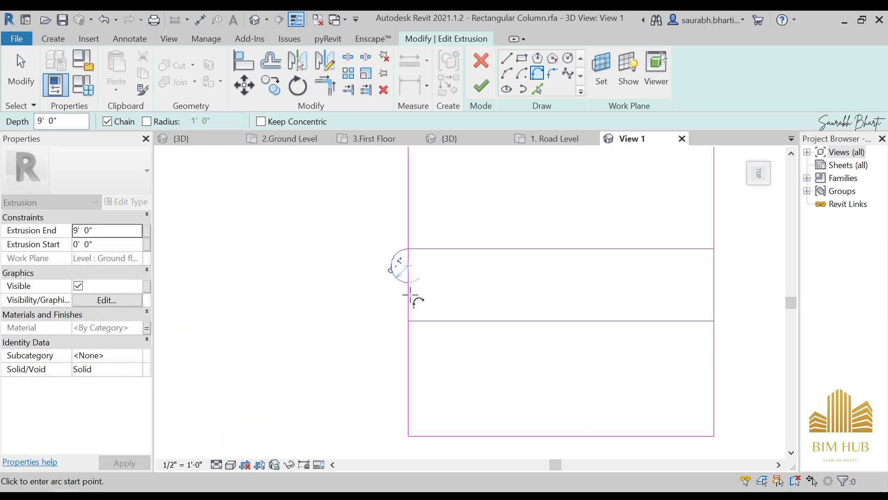
left_click(408, 282)
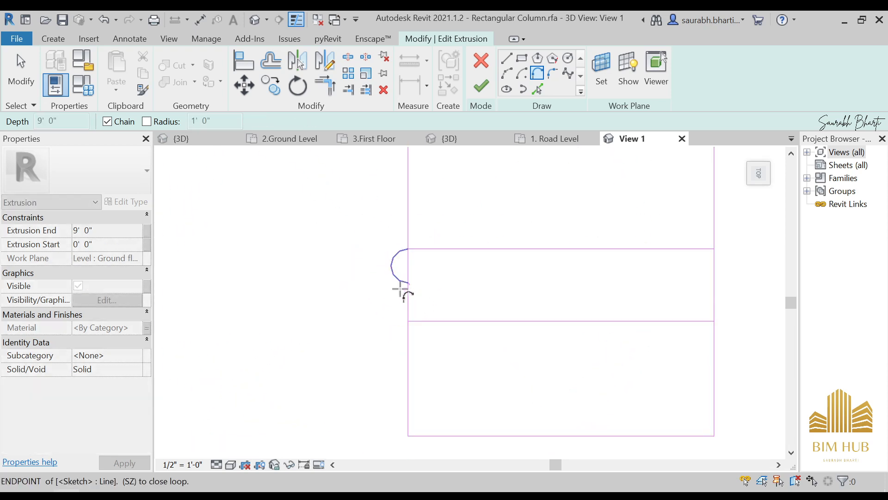
left_click(412, 321)
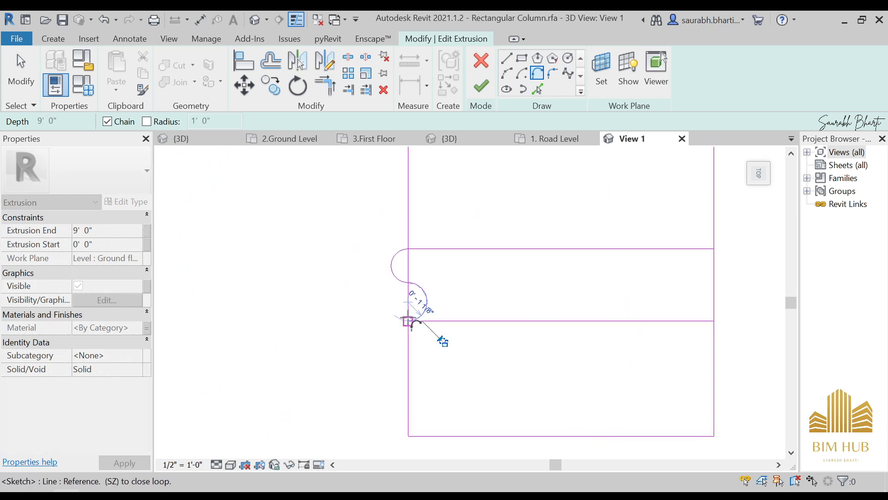
key("Escape")
key("Escape")
- Mirror the outward arc across the profile's left side so it curves inward, and delete the original arc
left_click(395, 272)
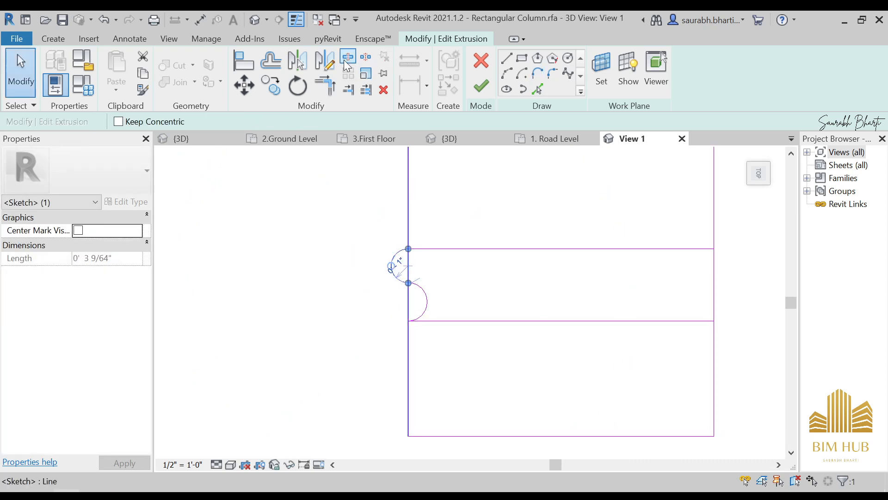
left_click(410, 213)
left_click(399, 275)
key("Delete")
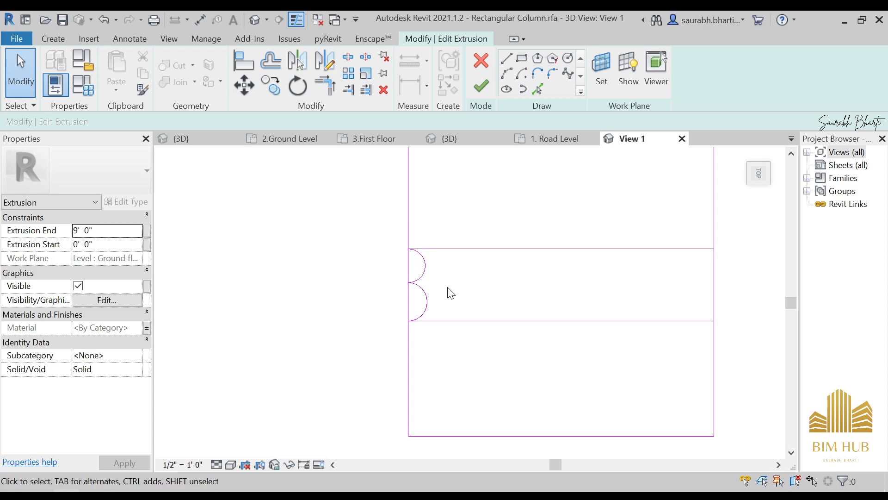
key("t")
key("r")
left_click(407, 219)
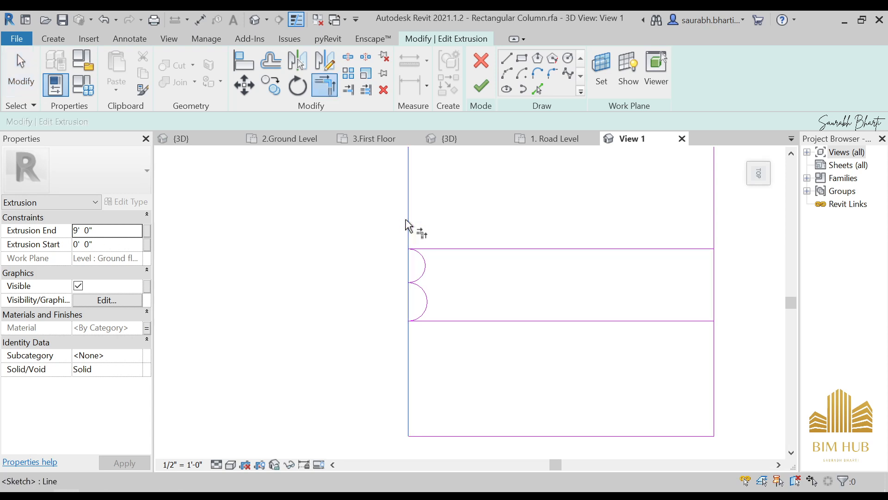
left_click(424, 260)
key("Escape")
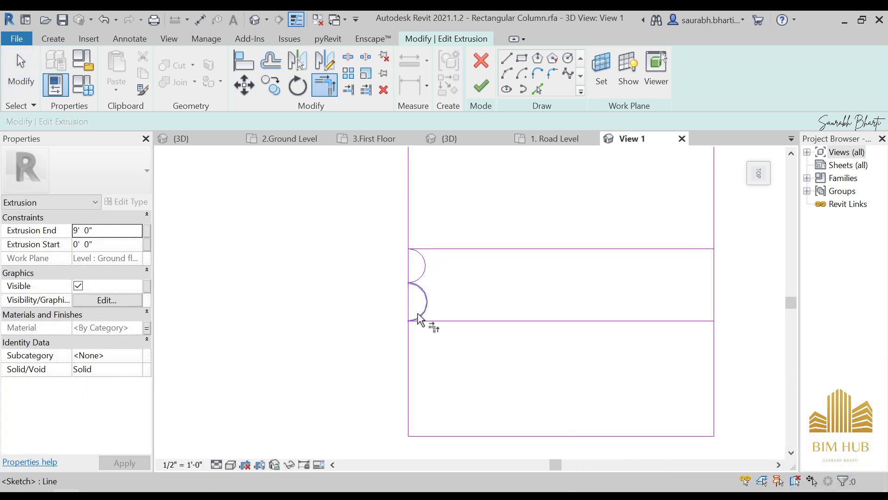
key("Escape")
- Split the profile's left side beside the upper arc and trim its upper part to the upper dividing line
scroll(410, 282, "up", 2)
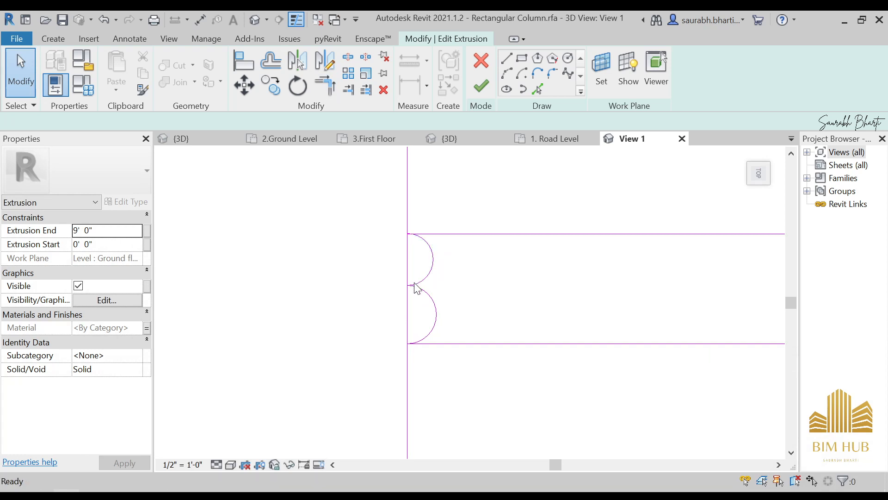
key("s")
key("l")
scroll(415, 273, "up", 1)
key("Escape")
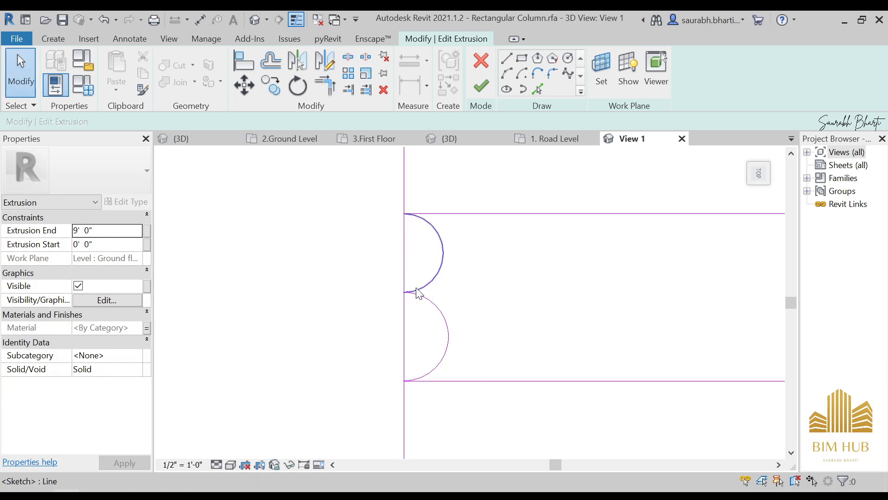
key("t")
key("r")
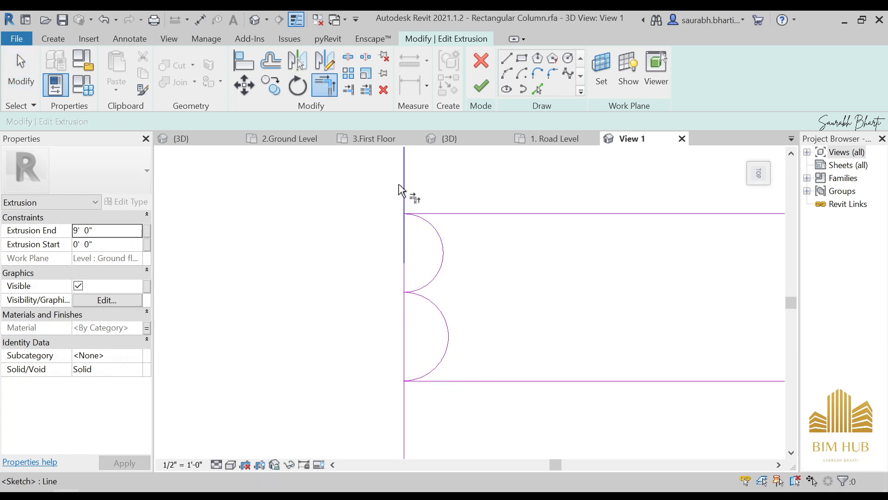
left_click(427, 214)
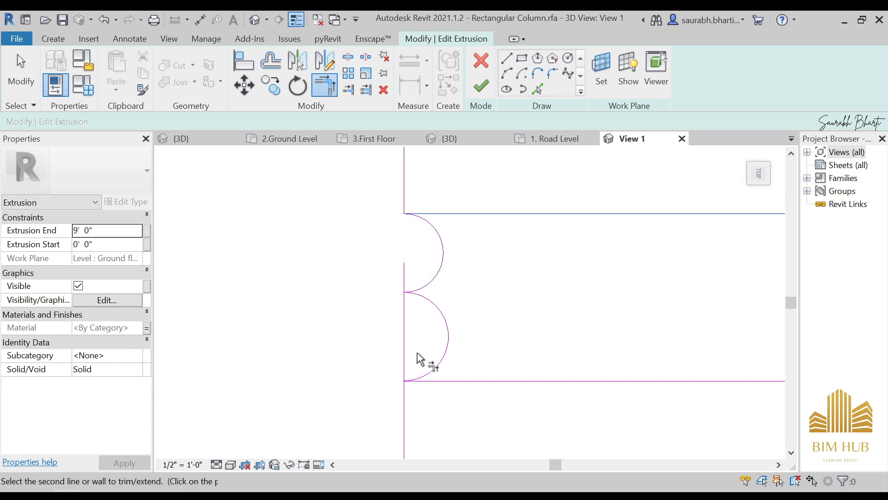
- Trim the lower part of the profile's left side to the lower dividing line, unjoining the conflicting elements
key("Escape")
key("Escape")
left_click(407, 347)
key("Escape")
key("t")
key("r")
left_click(437, 381)
left_click(403, 400)
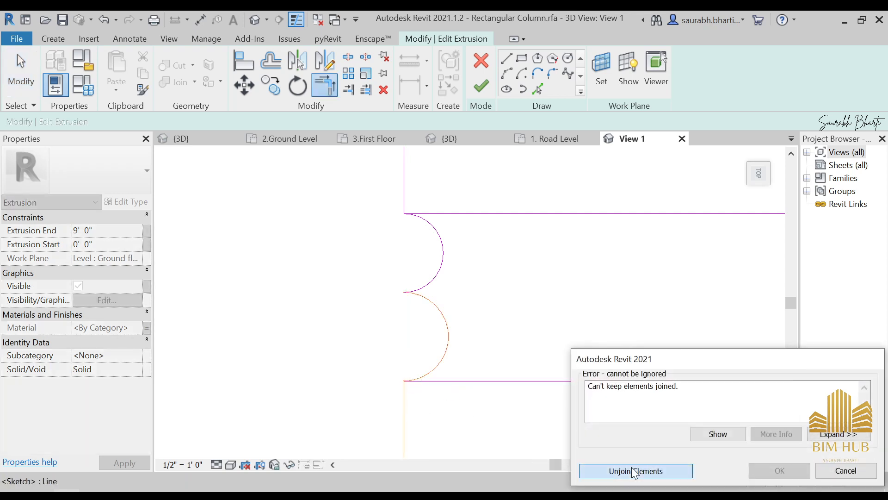
left_click(635, 471)
scroll(482, 323, "down", 3)
key("Escape")
- Mirror a copy of both left arcs to the profile's right side about a vertical axis through its centre
scroll(439, 269, "up", 3)
scroll(428, 252, "up", 2)
scroll(406, 239, "up", 3)
left_click(481, 237)
scroll(530, 258, "down", 4)
mouse_move(602, 297)
middle_mouse_down()
mouse_move(610, 301)
mouse_move(381, 261)
middle_mouse_up()
scroll(382, 261, "down", 2)
scroll(421, 267, "down", 3)
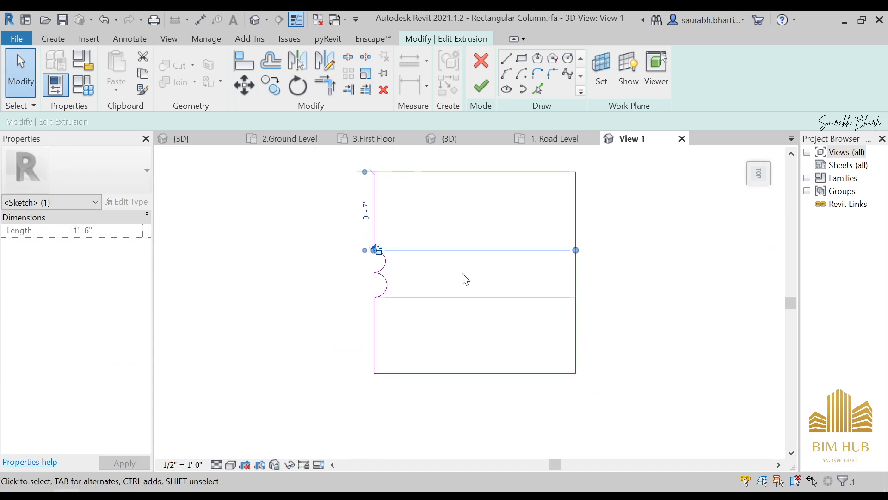
left_click(410, 264)
left_click(387, 279)
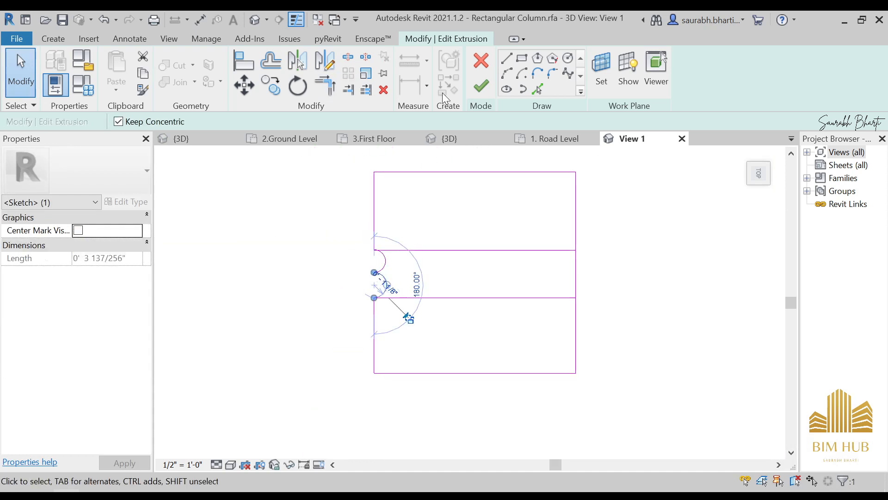
left_click(405, 275)
left_click_drag(377, 289, 376, 291)
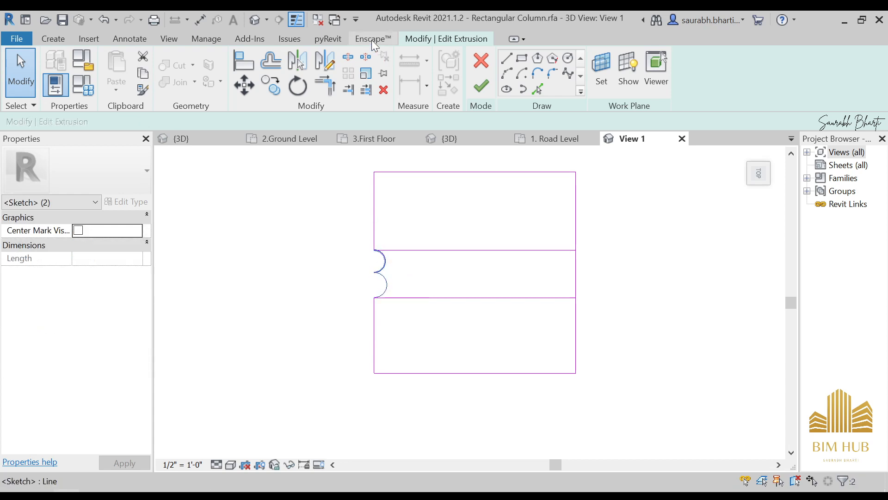
left_click(333, 67)
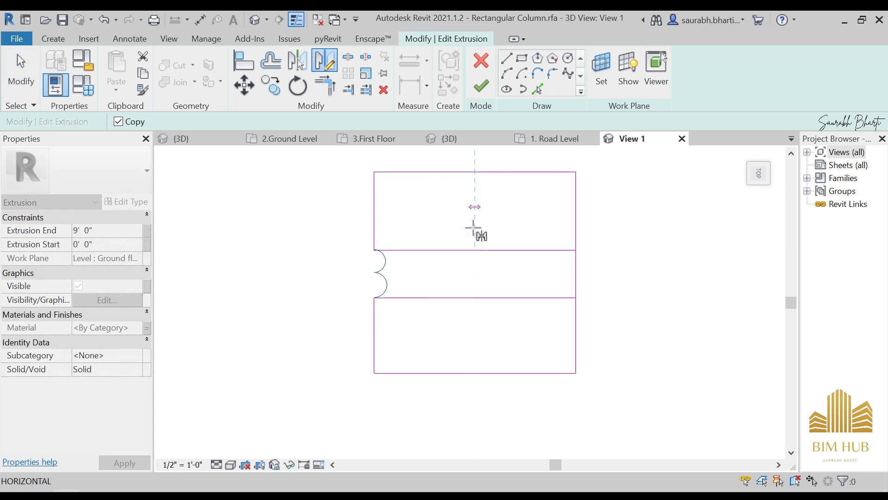
left_click(476, 268)
left_click(487, 263)
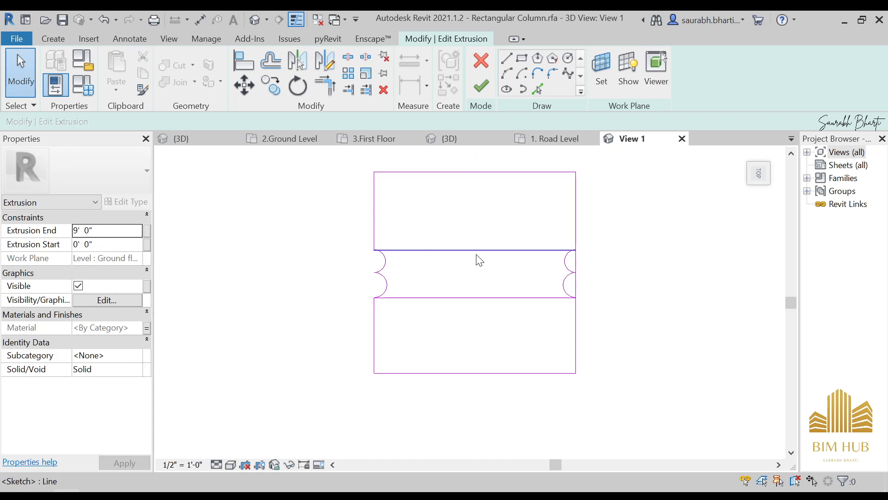
- Delete the two horizontal dividing lines from the column profile
left_click(478, 254)
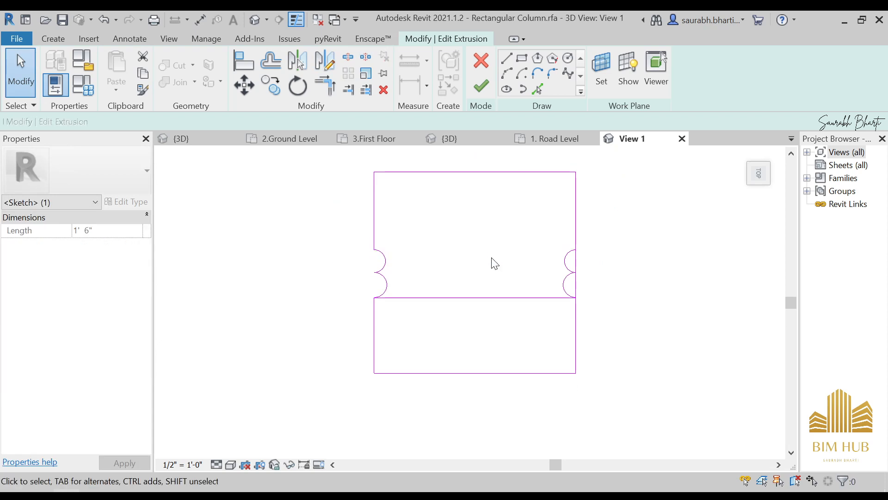
key("Escape")
left_click(504, 300)
key("Delete")
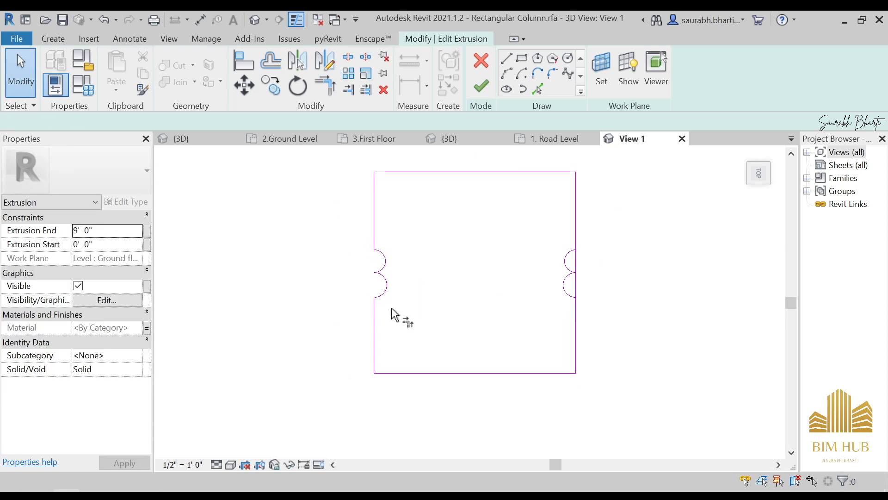
key("t")
key("r")
scroll(377, 242, "up", 3)
left_click(377, 245)
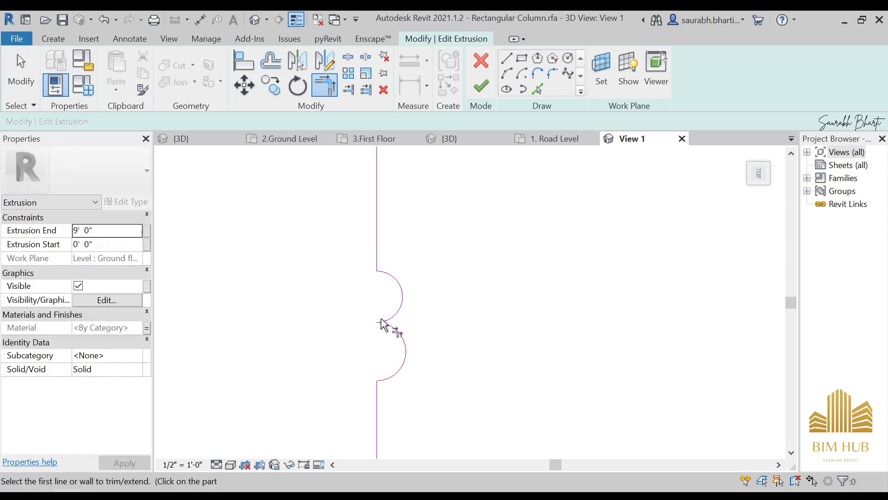
scroll(571, 312, "down", 3)
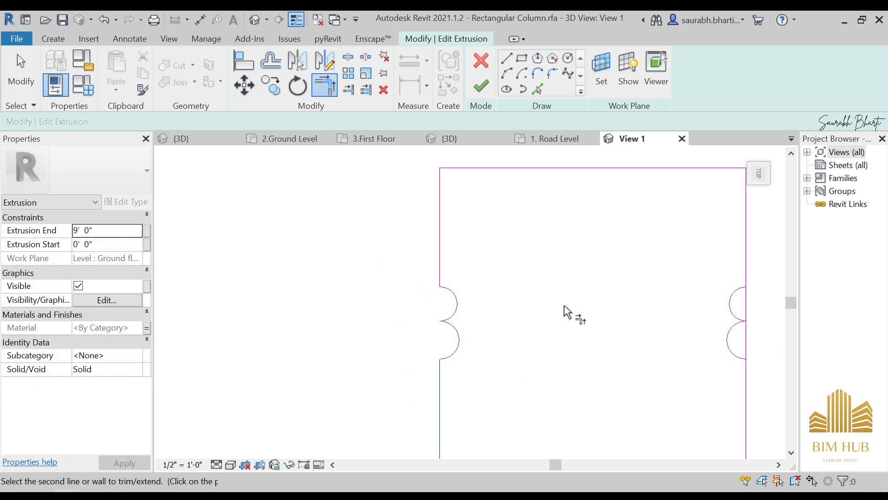
scroll(638, 303, "up", 2)
key("Escape")
key("Escape")
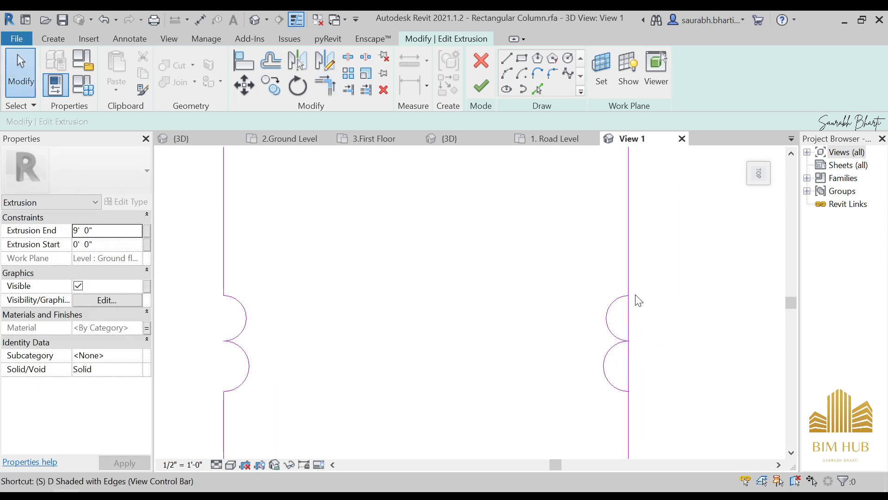
- Split the profile's right side and trim both parts to the ends of the mirrored arcs, unjoining the conflicting elements
key("s")
key("l")
scroll(643, 300, "up", 2)
key("t")
key("r")
left_click(614, 283)
middle_click_drag(628, 284, 629, 221)
left_click(606, 370)
left_click(621, 391)
scroll(577, 310, "down", 3)
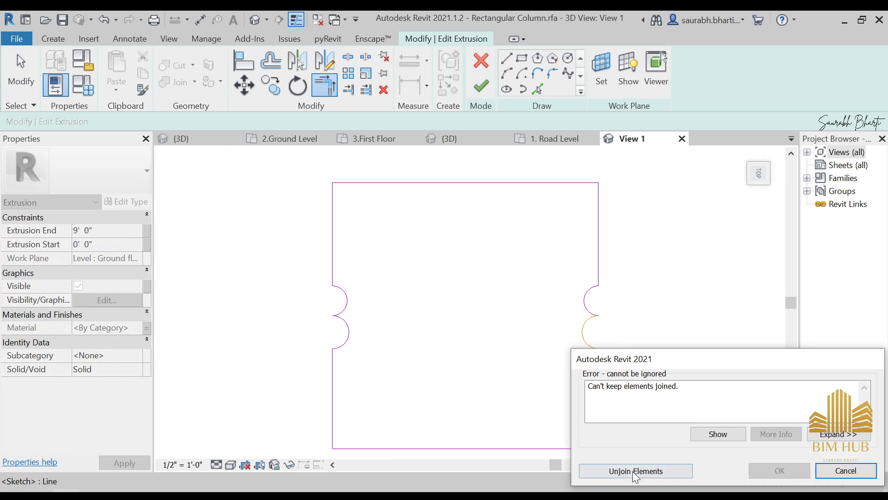
left_click(636, 470)
key("Escape")
key("Escape")
- Finish the extrusion sketch and load the column family into GP House Day 1.rvt, overwriting the existing version
left_click(482, 86)
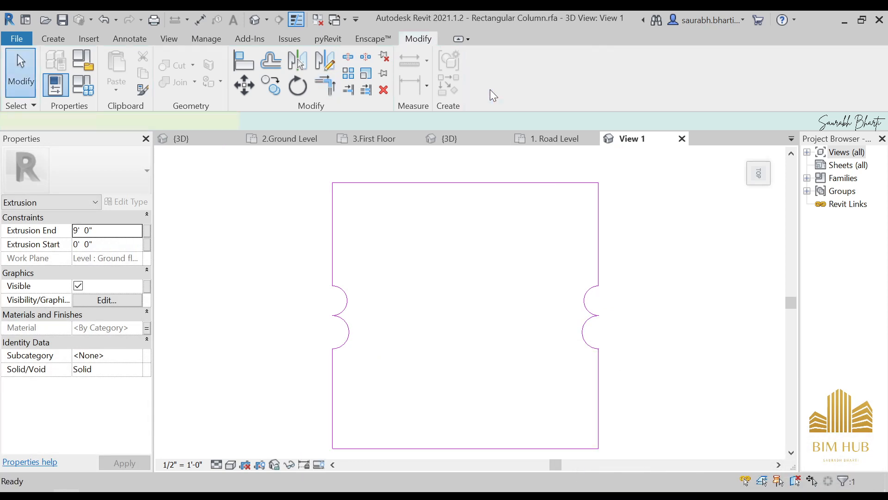
scroll(543, 246, "down", 2)
key("Escape")
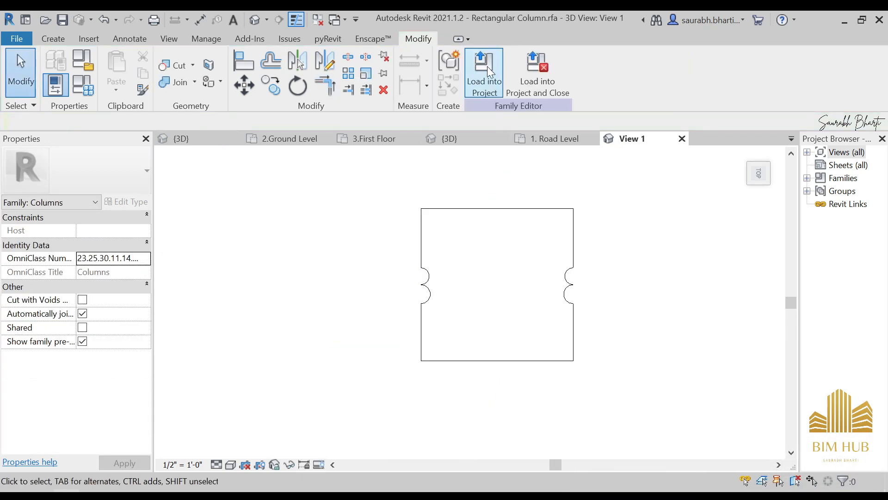
left_click(489, 68)
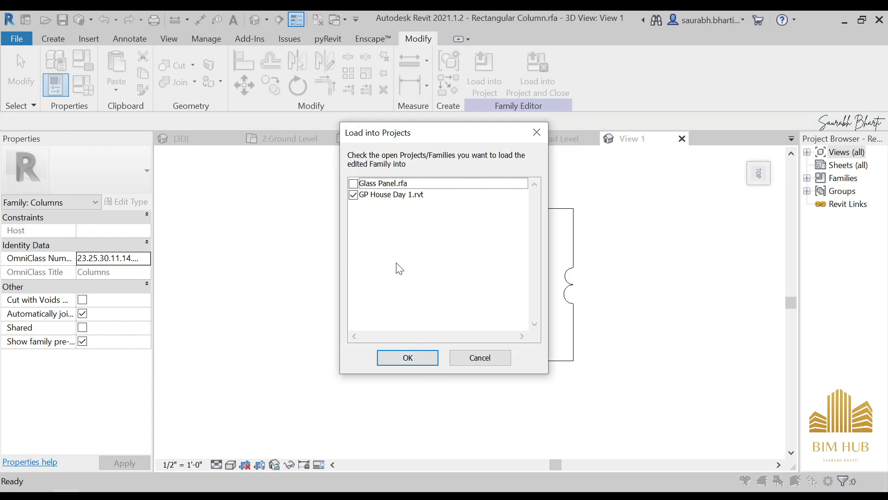
left_click(407, 358)
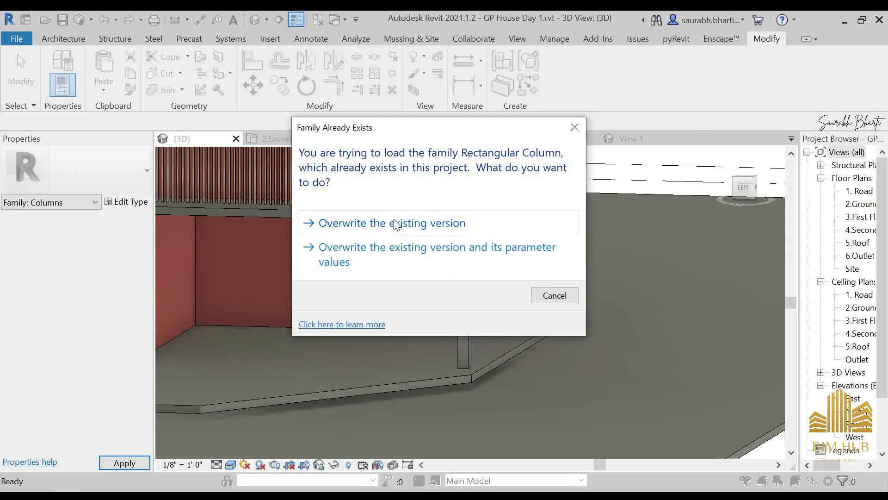
left_click(396, 224)
- Examine the reloaded carport corner column and its grooves from several angles in the 3D view
middle_click_drag(460, 332, 503, 376, "shift")
scroll(470, 341, "up", 3)
middle_click_drag(443, 378, 524, 323, "shift")
scroll(459, 373, "up", 3)
mouse_move(388, 406)
middle_mouse_down("shift")
mouse_move(448, 375)
mouse_move(448, 321)
middle_mouse_up("shift")
scroll(448, 321, "down", 3)
mouse_move(399, 337)
middle_mouse_down("shift")
mouse_move(425, 361)
mouse_move(409, 407)
middle_mouse_up("shift")
scroll(443, 259, "down", 2)
middle_click_drag(446, 218, 468, 323)
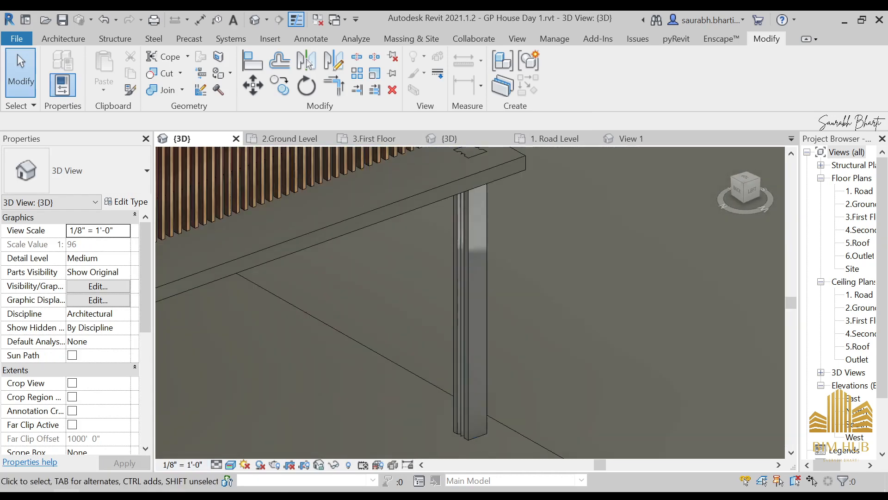
- Switch to the Front.jpg reference photo in Photos and compare its corner column with the modelled one
left_click(146, 495)
scroll(712, 258, "up", 6)
scroll(812, 277, "up", 2)
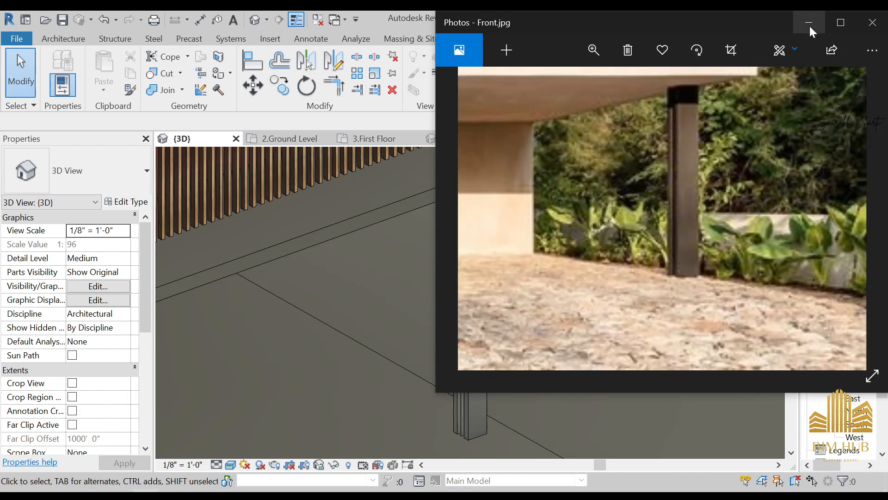
left_click(813, 23)
middle_click_drag(476, 407, 457, 371, "shift")
scroll(457, 372, "up", 3)
scroll(650, 334, "down", 3)
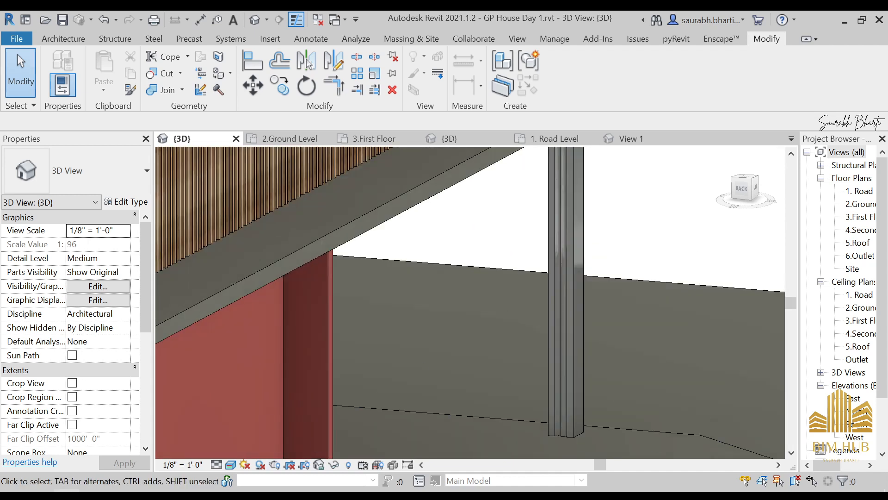
- Set the 3D view's visual style to Hidden Line and examine the grooves at the column's base
left_click(245, 464)
left_click(273, 407)
middle_click_drag(574, 366, 614, 335, "shift")
middle_click_drag(589, 382, 620, 385, "shift")
scroll(551, 362, "up", 3)
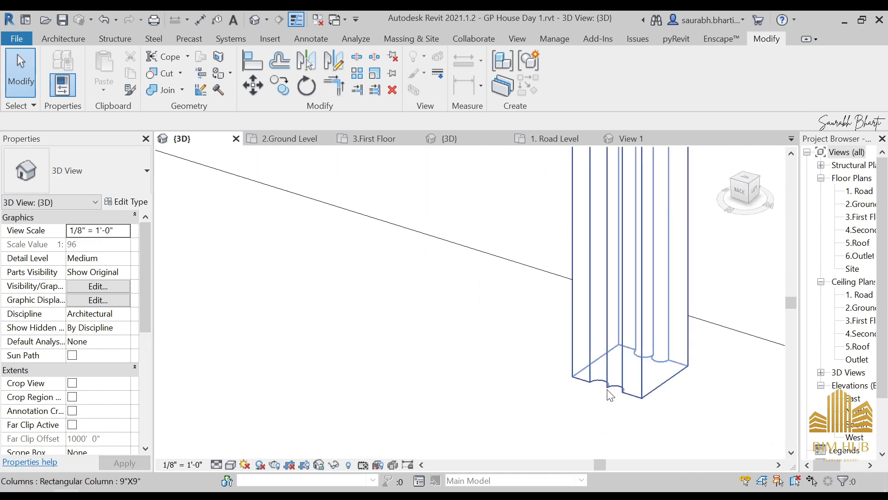
- Open the carport corner column's Rectangular Column family for editing and enter the sketch of its extrusion
left_click(581, 254)
left_click(562, 74)
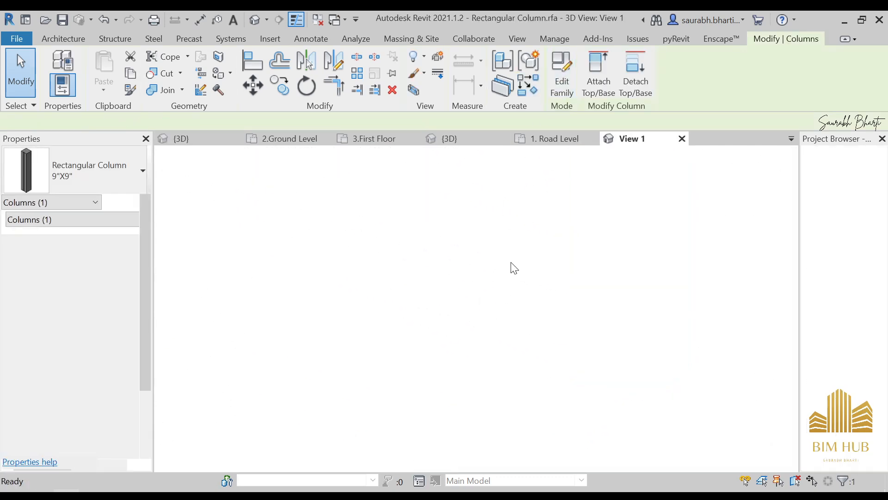
left_click(423, 285)
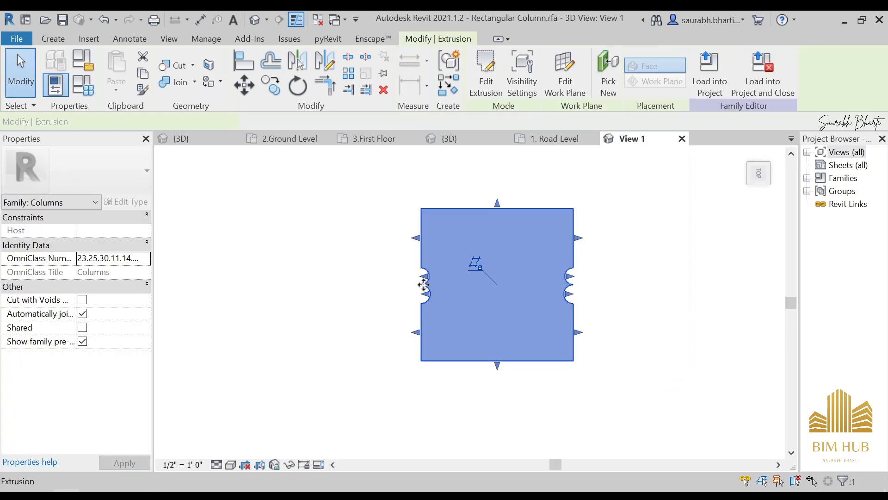
scroll(429, 280, "up", 2)
scroll(429, 280, "up", 2)
double_click(418, 289)
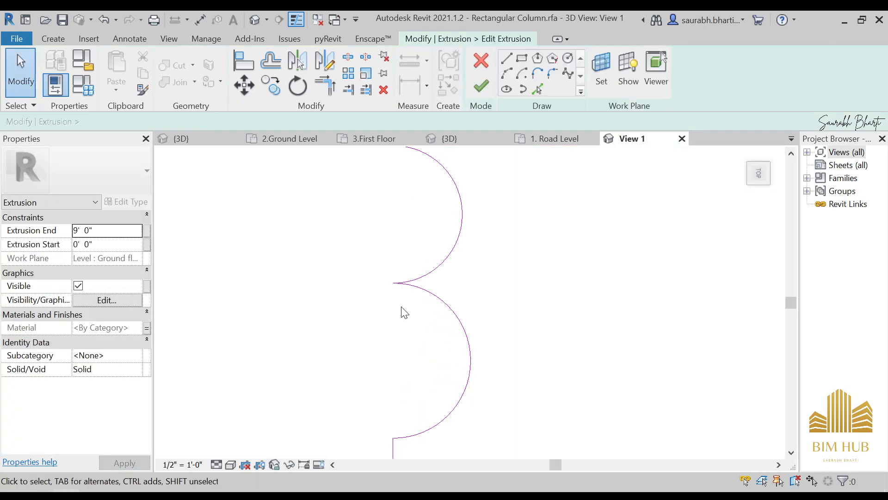
- Try to pull back the meeting ends of one side's two groove arcs and join them with a short straight line
left_click(389, 268)
left_click_drag(386, 269, 430, 275)
left_click(416, 278)
left_click(425, 293)
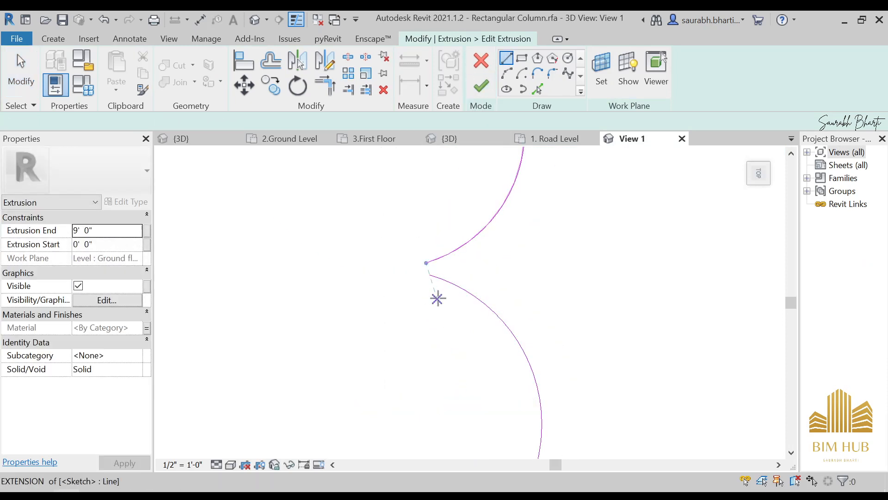
left_click(426, 263)
left_click(427, 275)
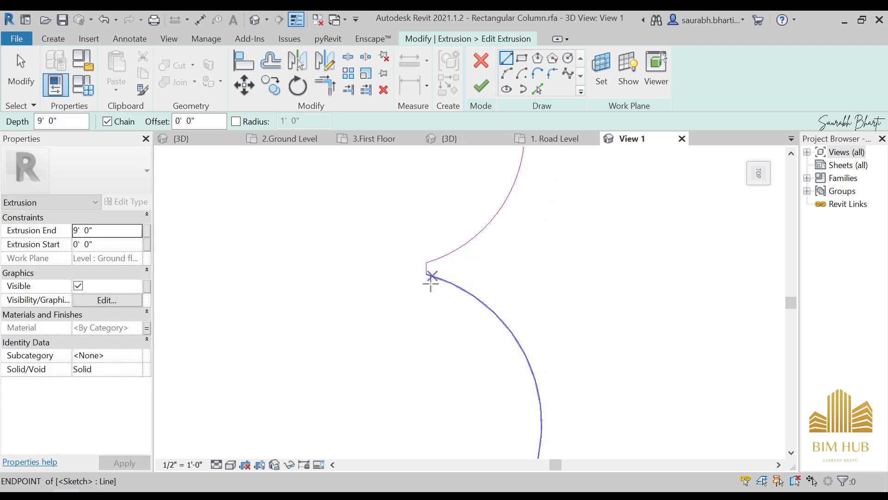
key("Escape")
key("Escape")
scroll(426, 230, "down", 4)
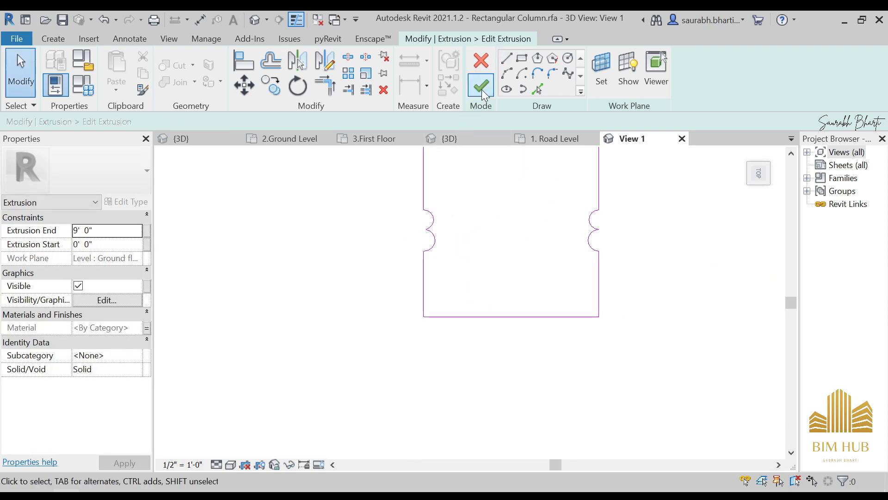
- Try to adjust the lower groove arc's end near the short connecting line, and discard the extrusion sketch changes
scroll(431, 271, "up", 5)
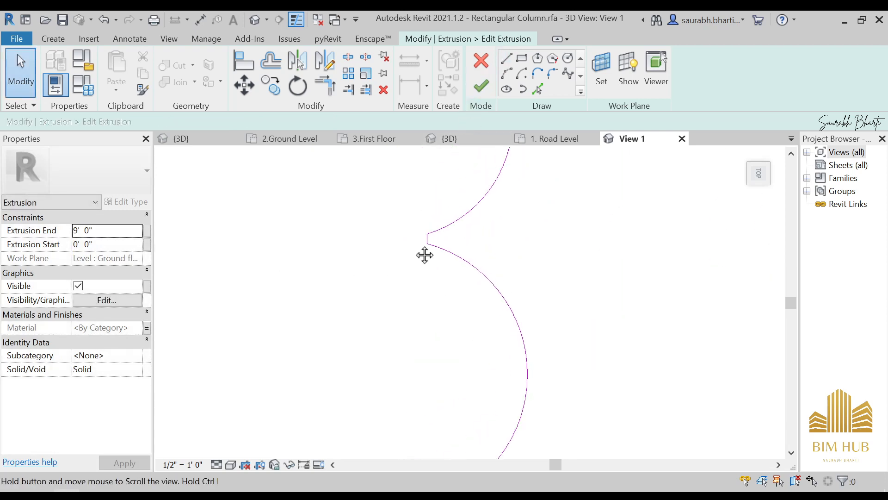
left_click(442, 251)
left_click_drag(440, 248, 432, 293)
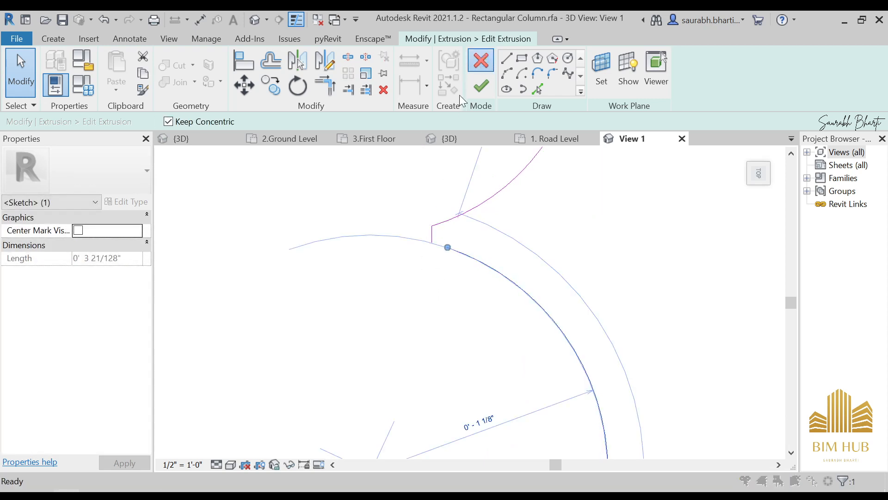
left_click(481, 60)
left_click(486, 277)
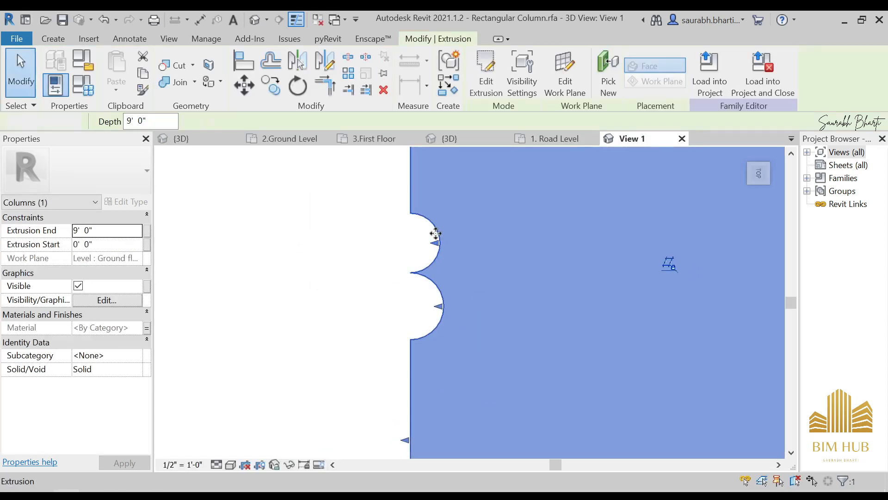
key("Escape")
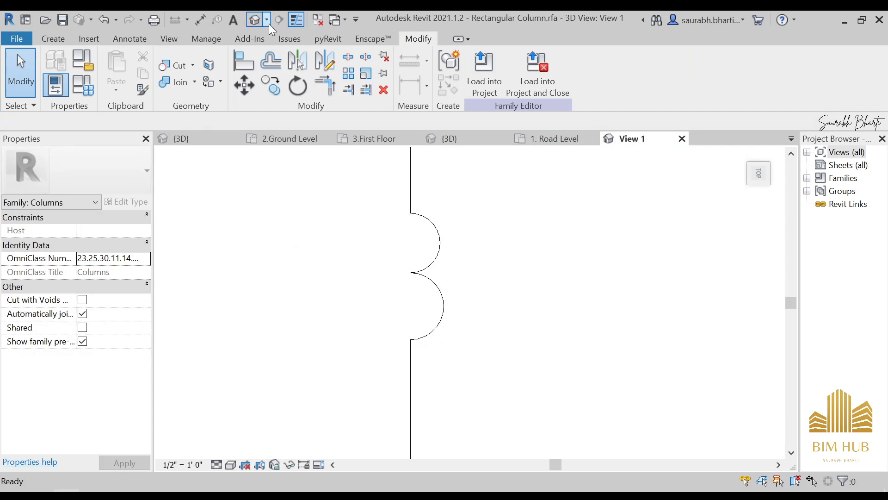
- Load the Rectangular Column family into the GP House Day 1.rvt project
left_click(539, 71)
left_click(495, 352)
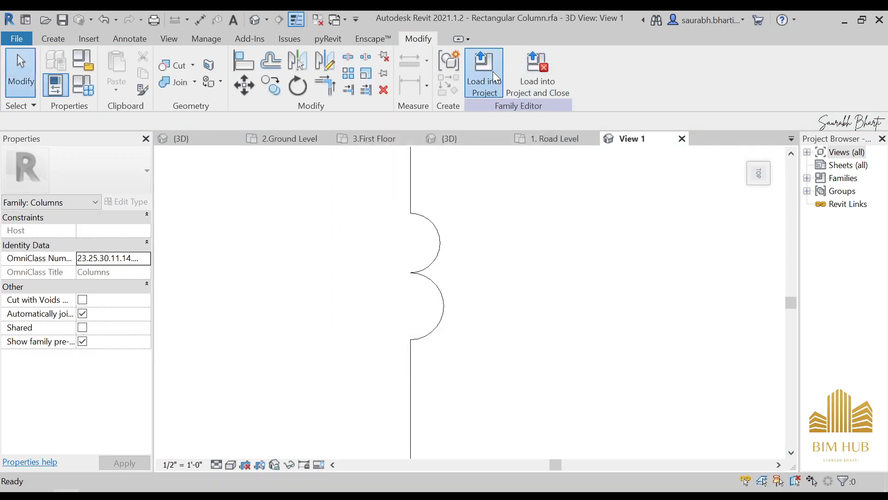
left_click(494, 78)
left_click(412, 363)
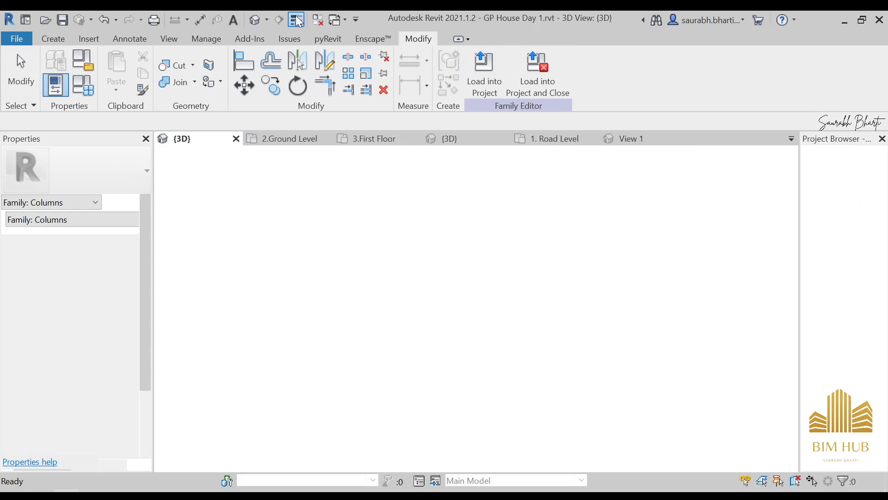
- Examine the reloaded carport corner column and the front of the house from several angles in the 3D view
scroll(396, 233, "down", 1)
scroll(393, 307, "down", 7)
mouse_move(398, 324)
middle_mouse_down("shift")
mouse_move(374, 339)
mouse_move(388, 333)
middle_mouse_up("shift")
left_click(434, 204)
middle_click_drag(434, 204, 481, 347, "shift")
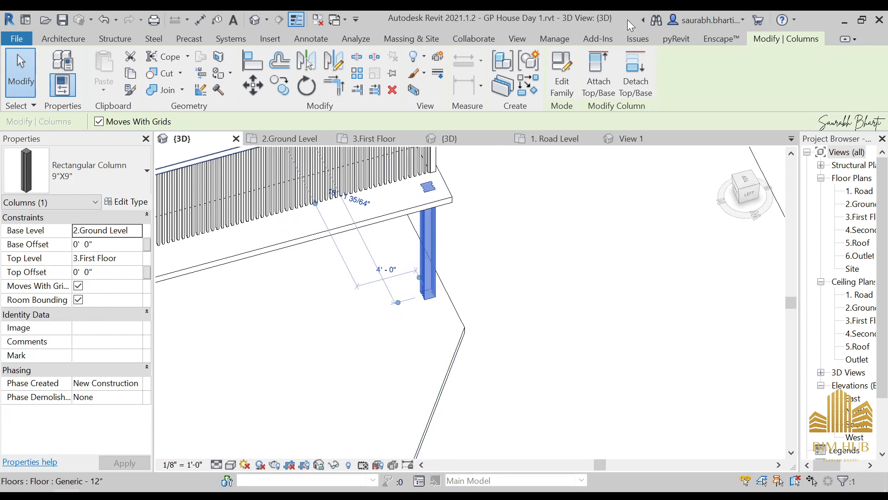
left_click(596, 70)
scroll(485, 266, "down", 5)
middle_click_drag(554, 293, 492, 283, "shift")
left_click(525, 277)
scroll(463, 308, "up", 3)
mouse_move(462, 310)
middle_mouse_down("shift")
mouse_move(454, 329)
mouse_move(470, 297)
mouse_move(479, 305)
middle_mouse_up("shift")
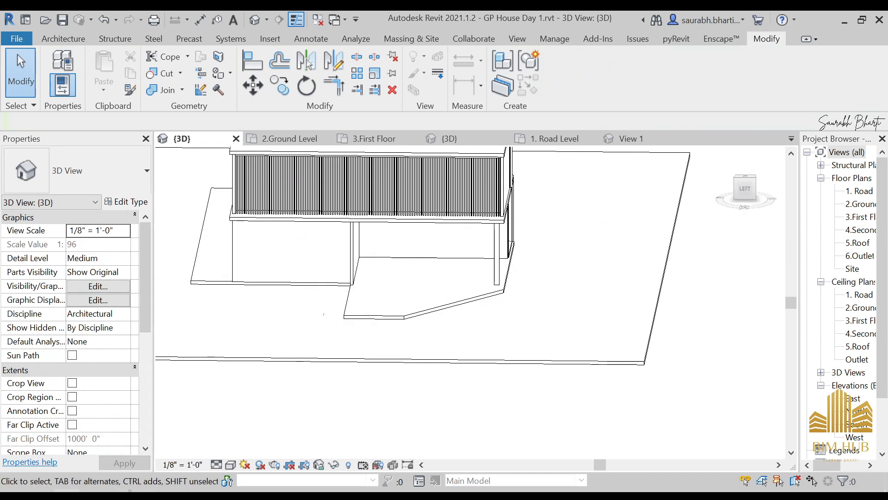
- Switch to the Front.jpg reference photo in Photos and examine the carport's back wall and door up close
key("alt+Tab")
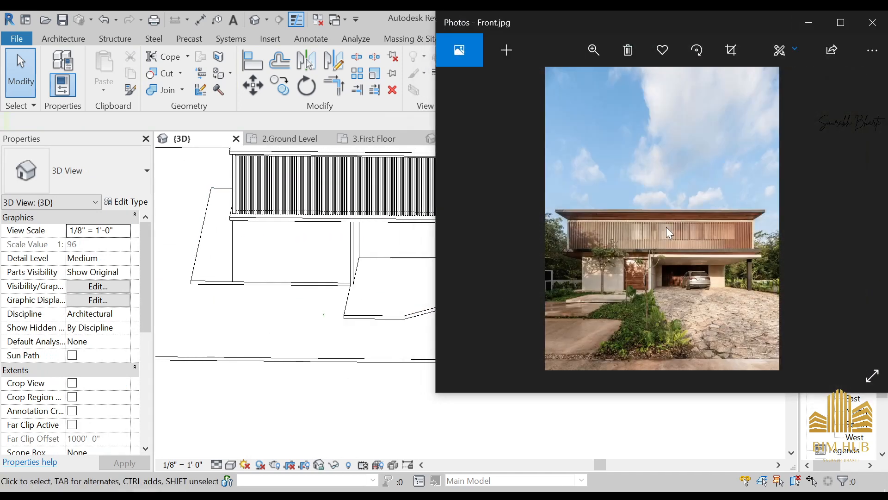
scroll(663, 228, "up", 5)
scroll(680, 265, "up", 4)
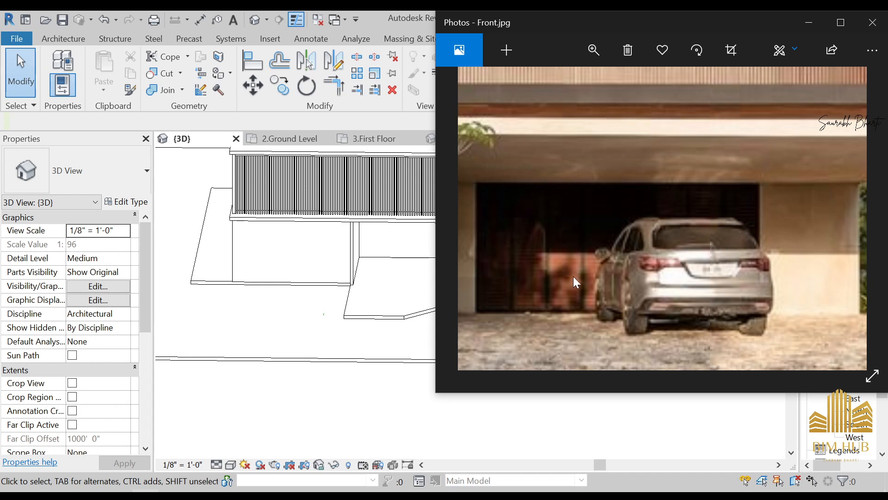
left_click(808, 23)
- Switch to Chrome and search Google for "LOUVER DOOR FOR REVIT"
left_click(51, 489)
left_click(138, 47)
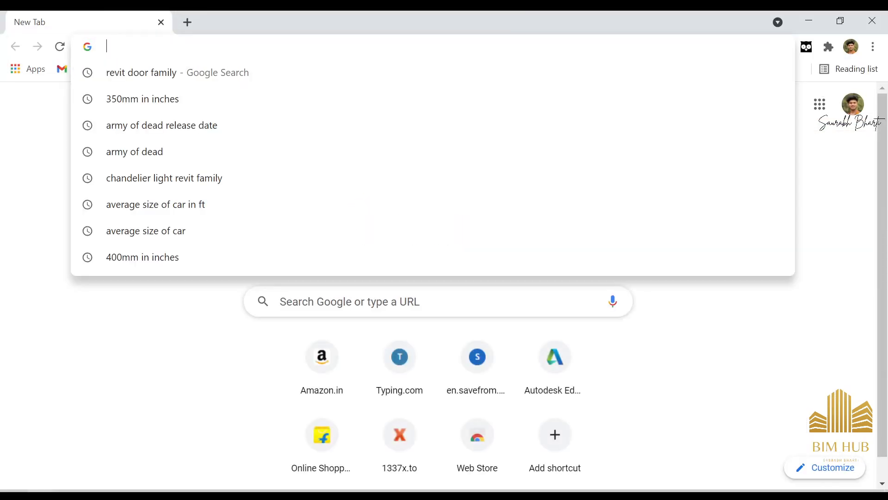
type("LOUVER D")
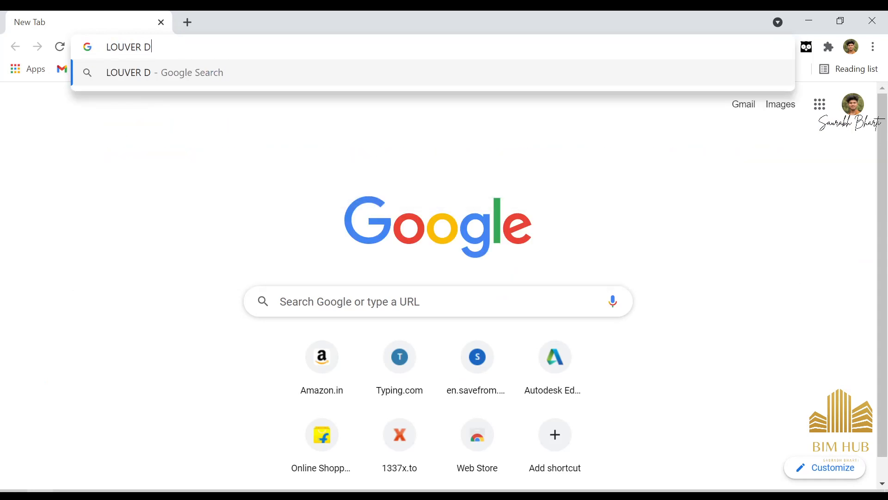
type("OOR FOR E")
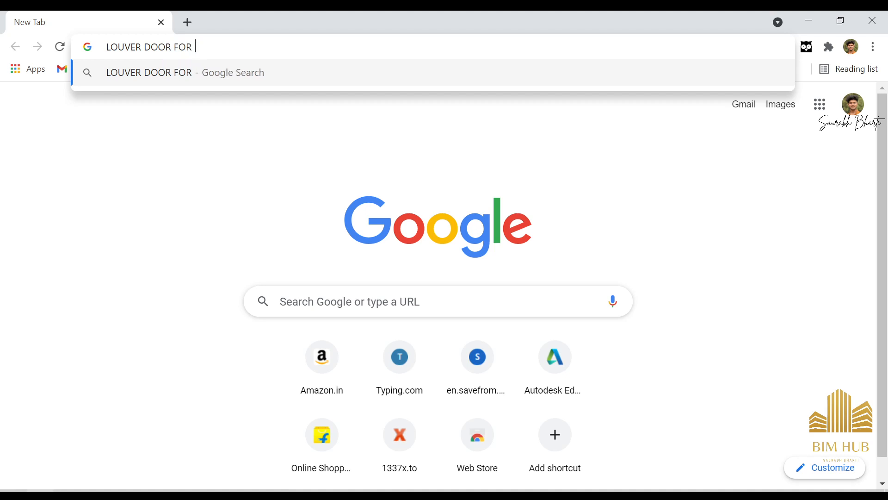
key("Return")
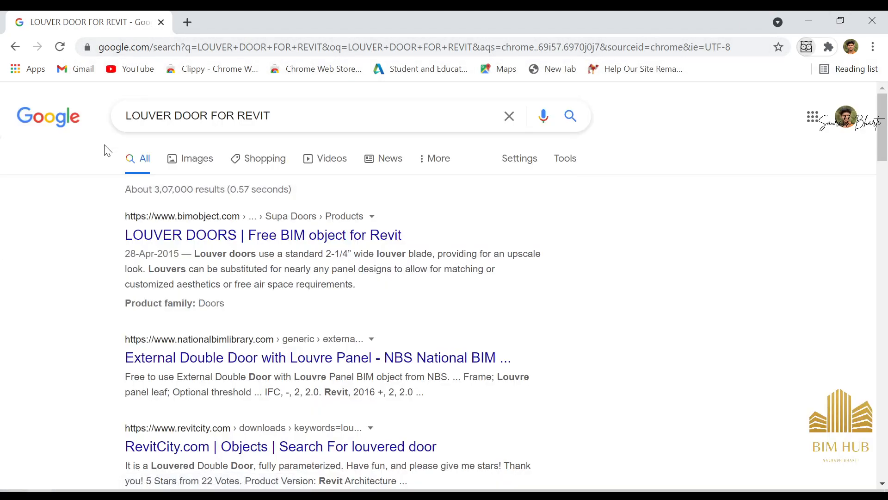
- Open the BIMobject Louver Doors result and the NBS External Double Door with Louvre Panel result in new tabs
right_click(238, 235)
left_click(264, 248)
scroll(246, 330, "down", 3)
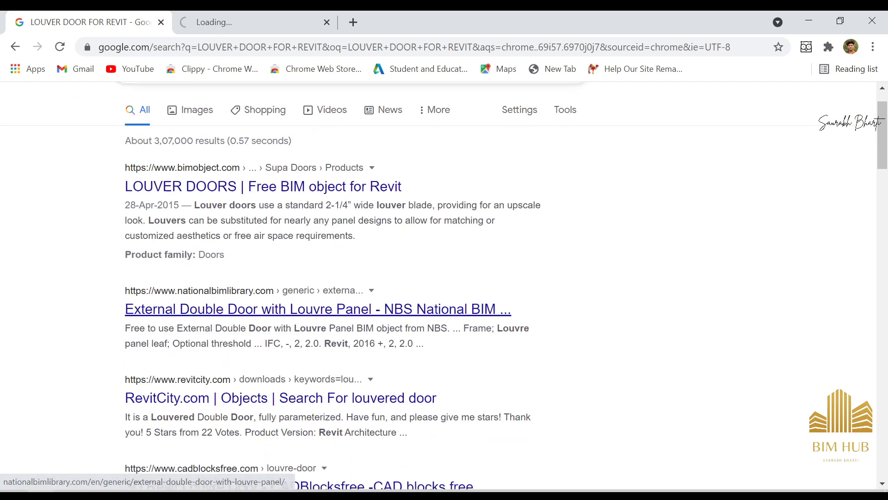
right_click(245, 233)
right_click(209, 224)
left_click(270, 235)
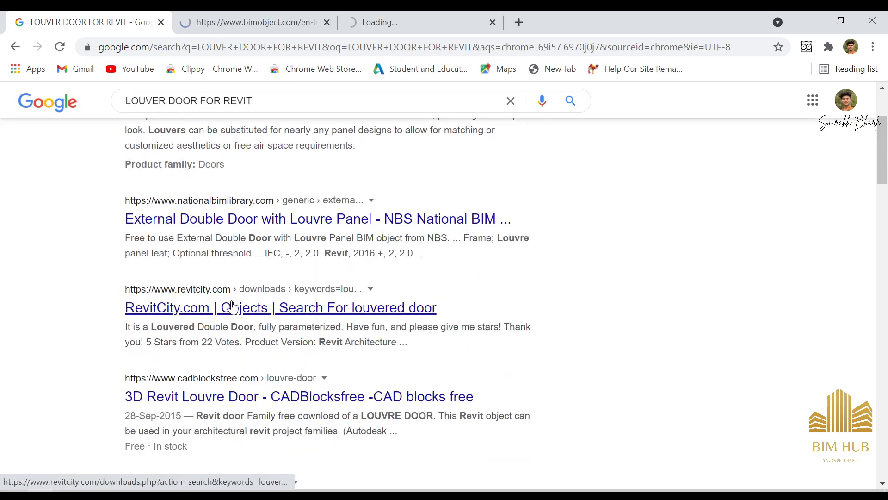
- Review the BIMobject Louver Doors page and the NBS External Double Door with Louvre Panel page
left_click(217, 21)
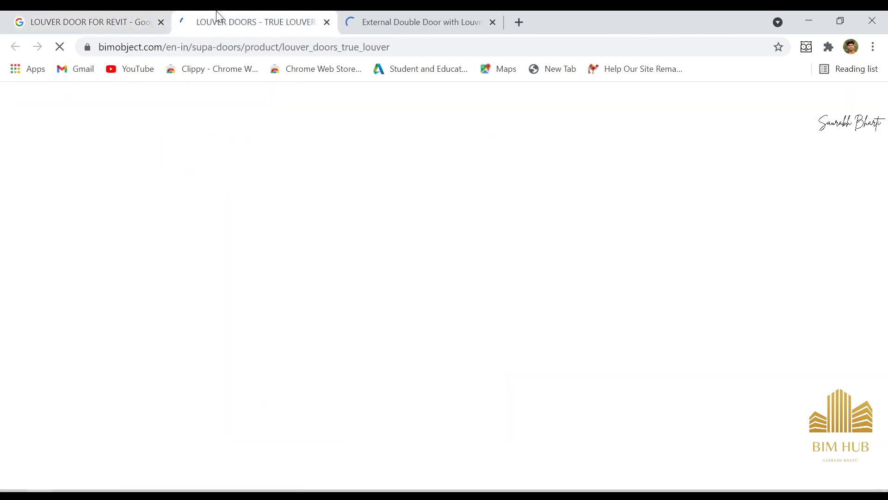
scroll(311, 320, "down", 4)
scroll(218, 319, "up", 3)
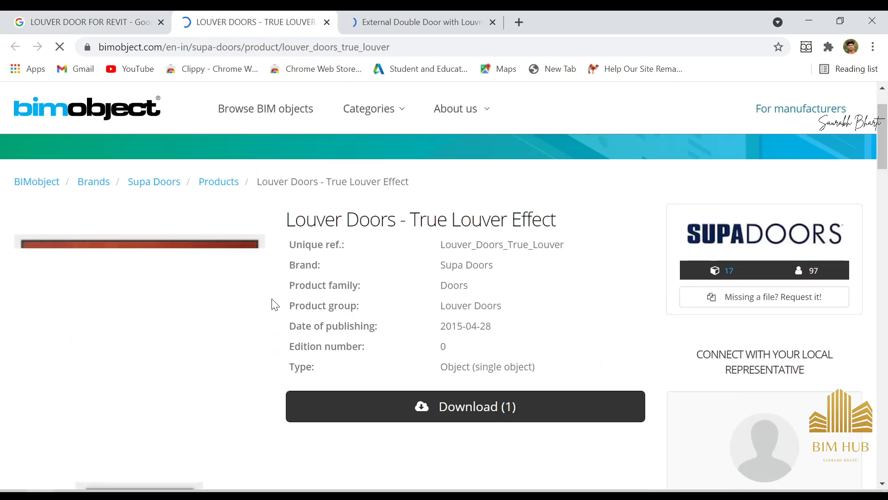
left_click(439, 14)
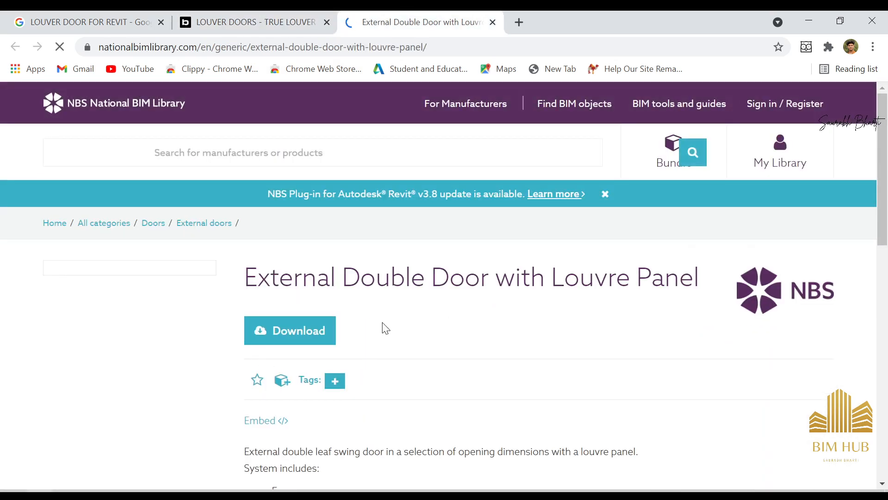
scroll(199, 362, "down", 1)
scroll(281, 300, "down", 10)
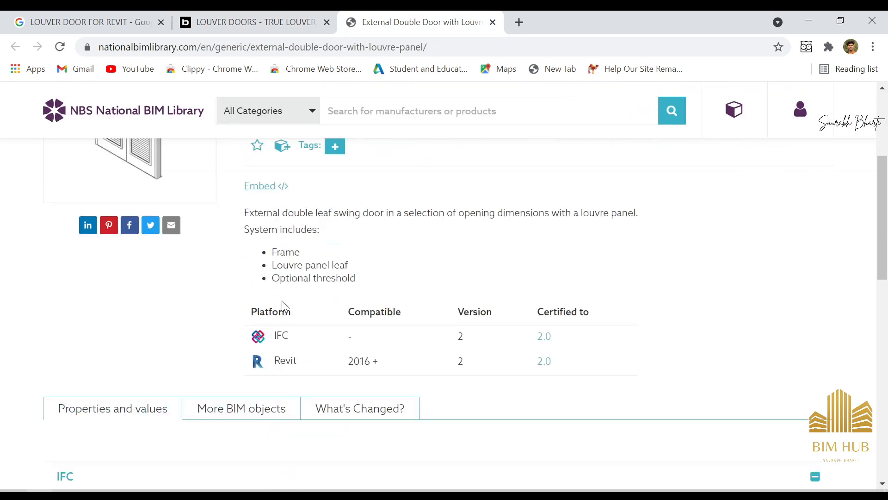
scroll(371, 338, "up", 8)
left_click(246, 21)
left_click(84, 20)
- Search the NBS National BIM Library for "louver"
left_click(399, 21)
scroll(368, 219, "up", 4)
left_click(365, 145)
type("louver")
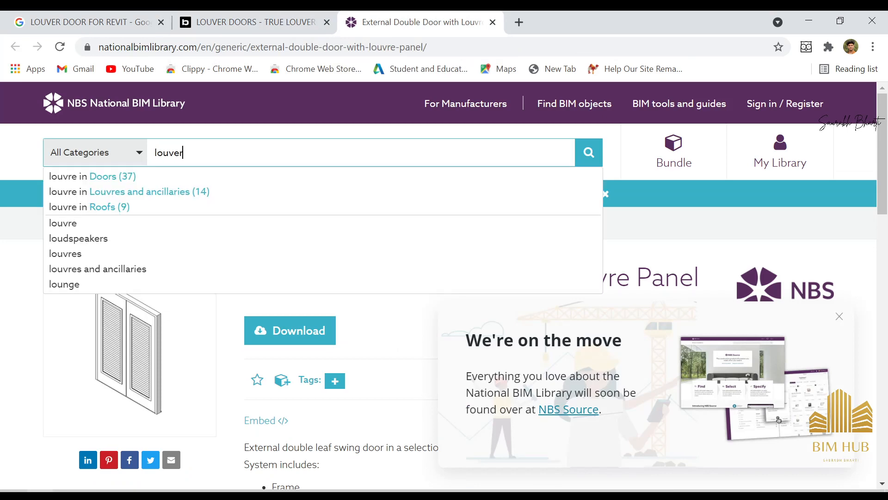
key("Return")
- Open the Armourdoor Louvred Steel Door result in a new tab and browse the remaining NBS louver results
scroll(366, 314, "down", 5)
right_click(335, 245)
left_click(388, 263)
scroll(456, 311, "down", 15)
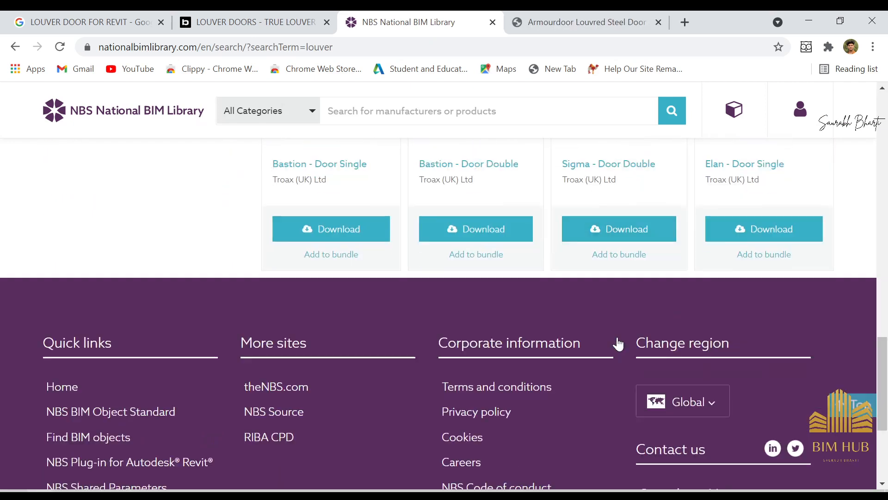
scroll(565, 311, "up", 5)
- Search the BIMobject site for "louver"
left_click(259, 22)
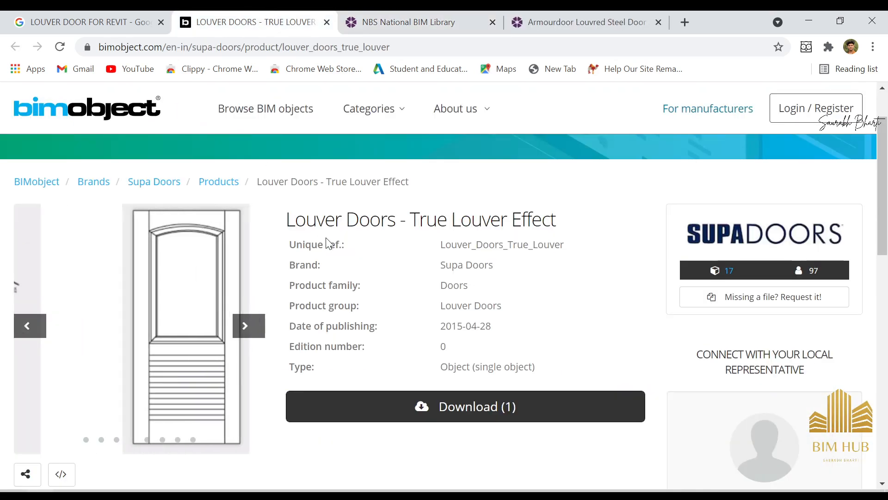
type("louver")
key("Return")
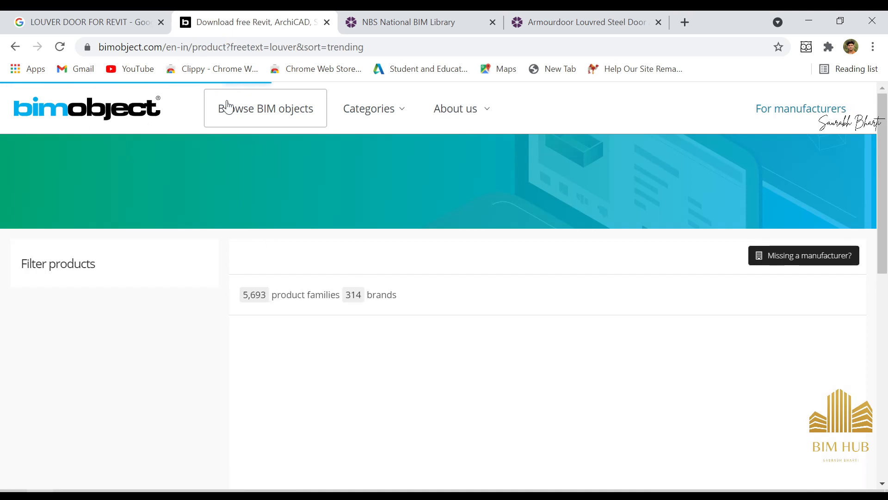
- Browse the BIMobject louver products and open Reliable Louver-AEL-45 in a new tab
scroll(389, 322, "down", 2)
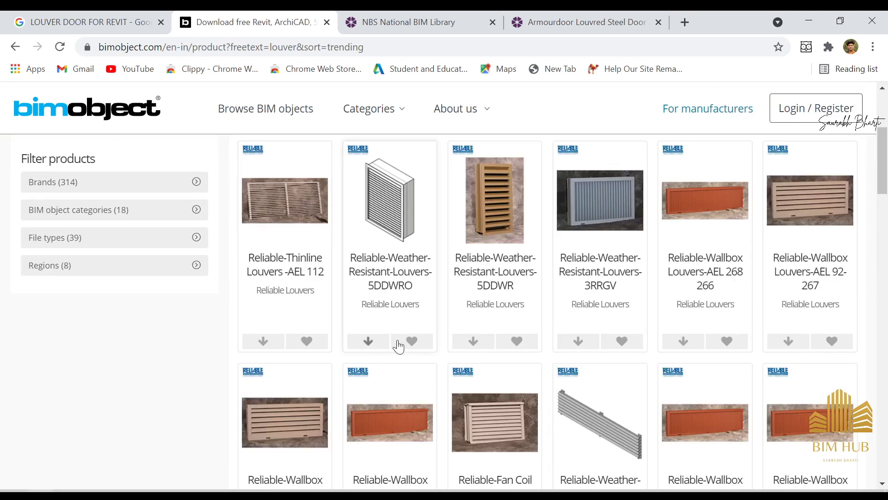
scroll(541, 353, "down", 7)
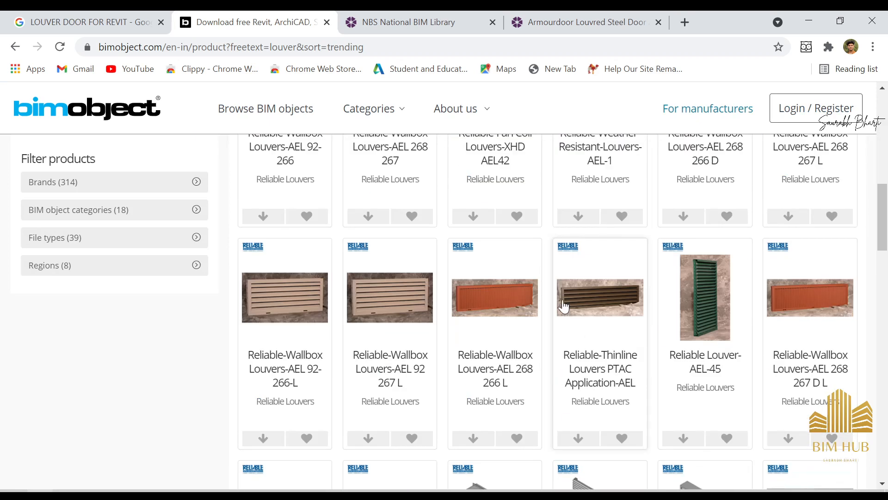
scroll(599, 305, "down", 6)
scroll(684, 307, "up", 3)
right_click(705, 199)
left_click(658, 185)
- Browse the rest of the BIMobject louver products and bring up the Armourdoor Louvred Steel Door AD30 - Single page
scroll(440, 308, "down", 5)
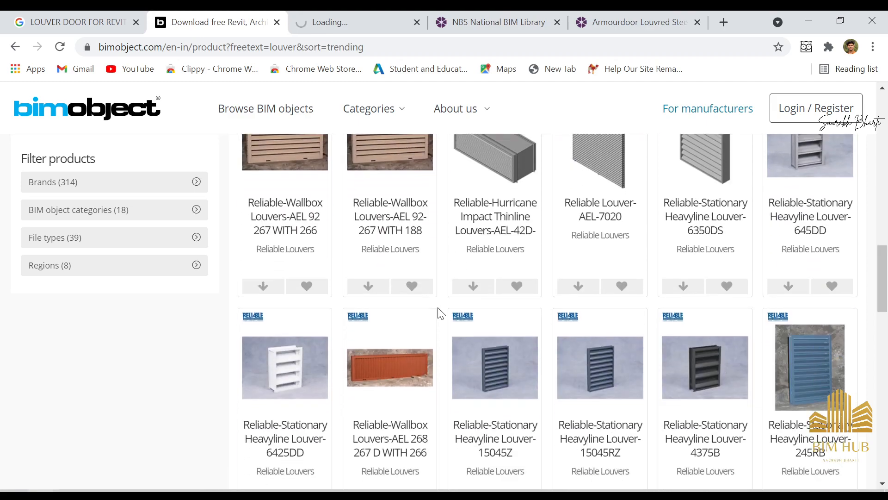
scroll(520, 339, "down", 7)
scroll(476, 291, "down", 13)
scroll(458, 287, "up", 6)
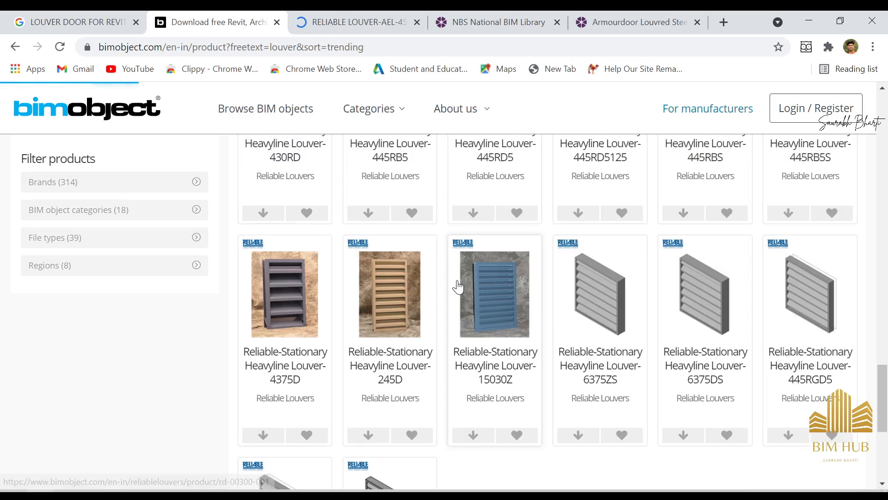
left_click(625, 18)
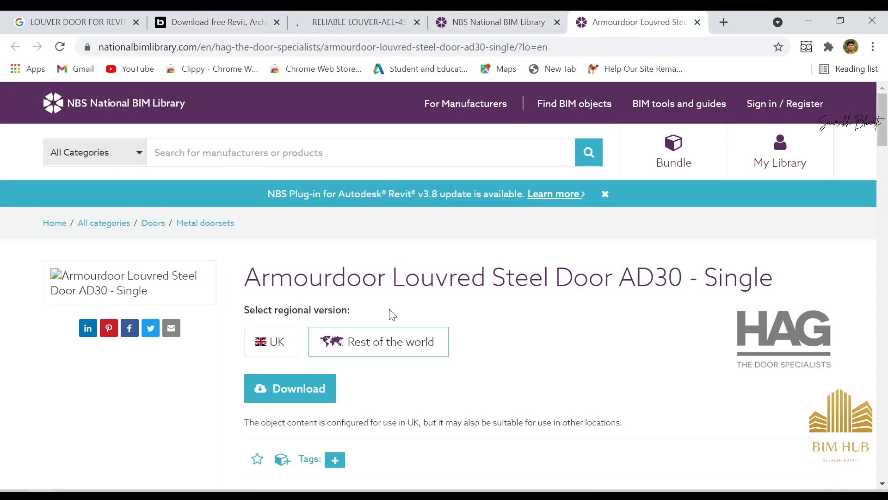
- Reload the Armourdoor Louvred Steel Door AD30 - Single page and request its Revit version for download
left_click(59, 46)
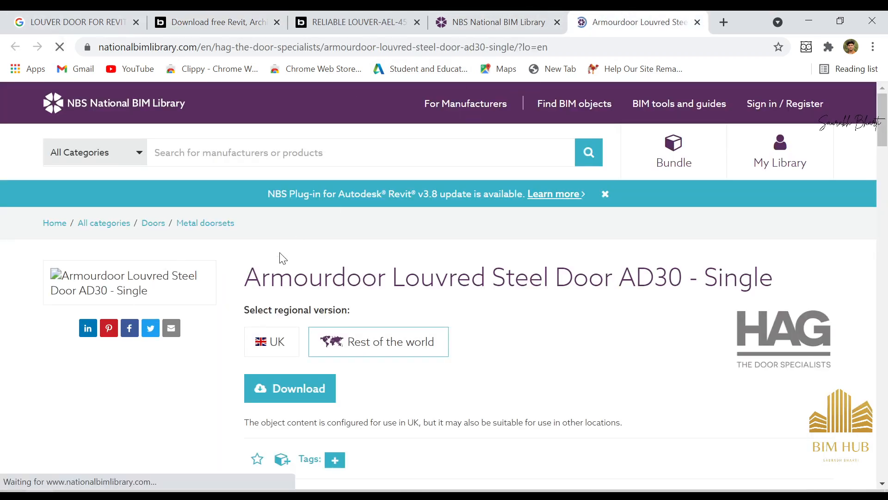
left_click(279, 389)
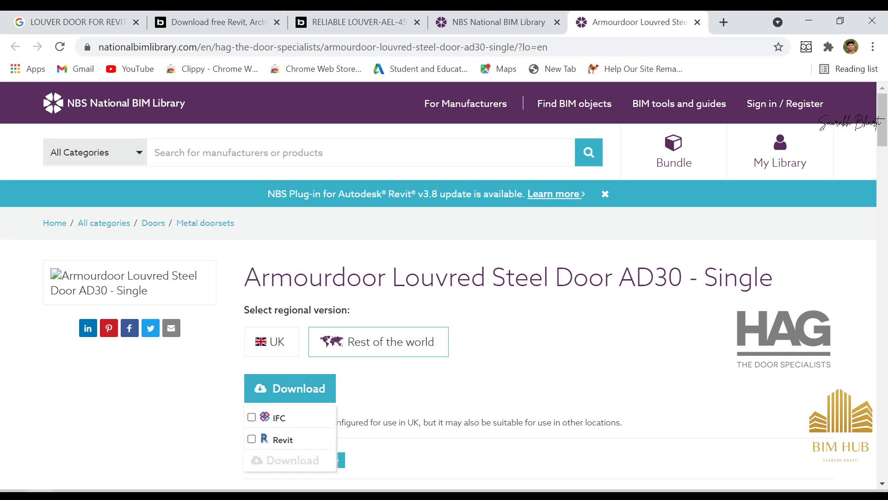
left_click(285, 436)
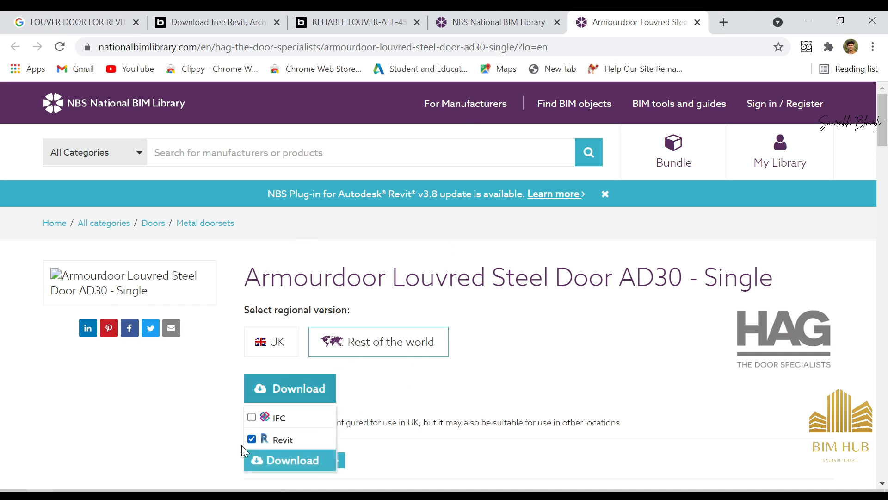
left_click(285, 460)
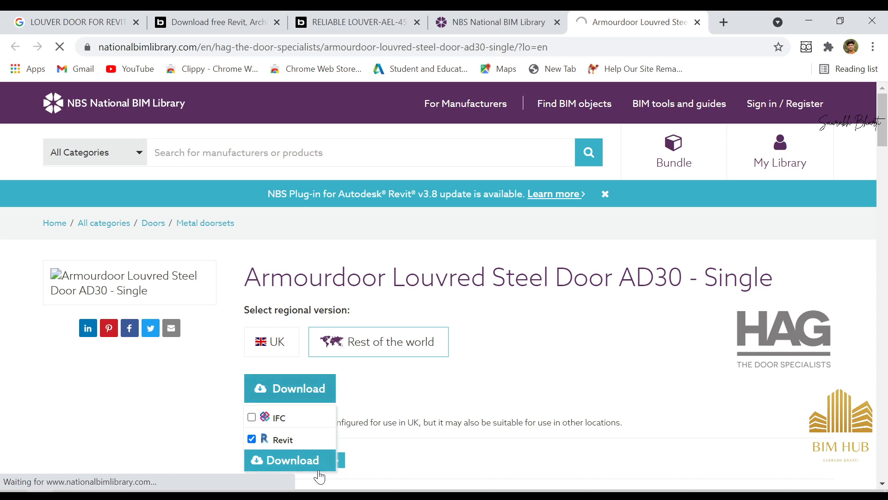
- Review the Reliable Louver-AEL-45 product page and the NBS louver search results
left_click(374, 15)
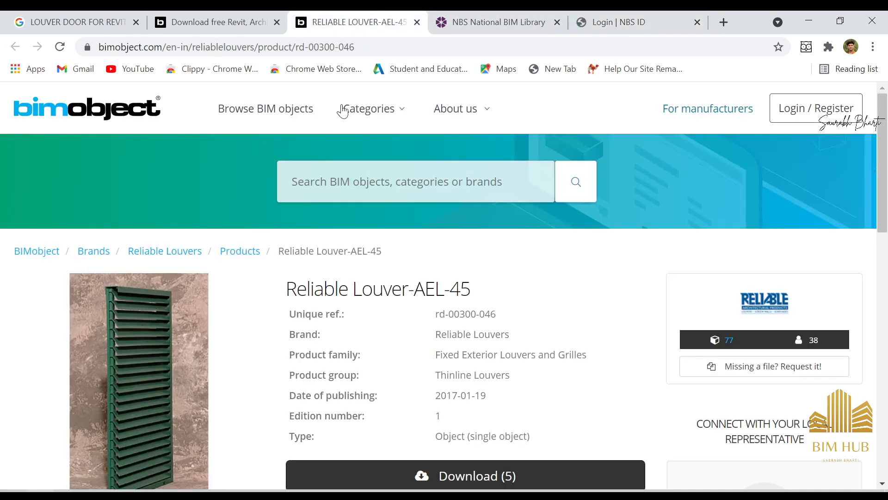
scroll(341, 456, "down", 3)
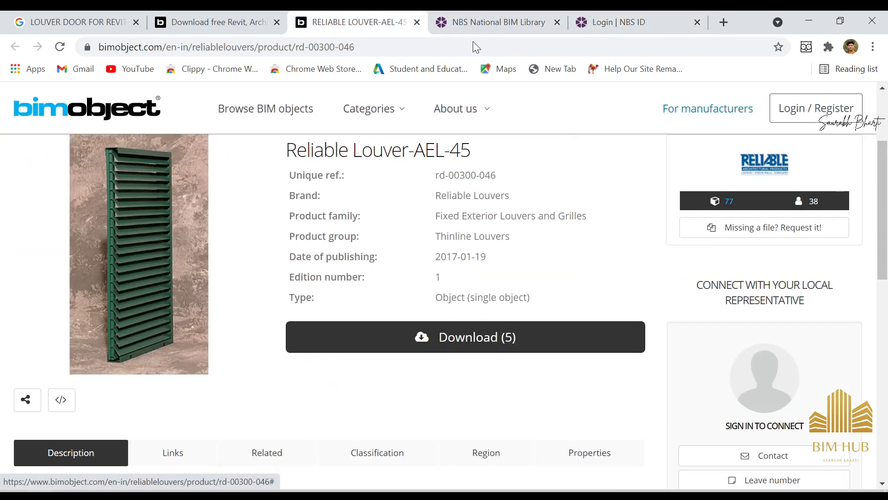
left_click(491, 21)
scroll(524, 363, "down", 5)
scroll(525, 365, "up", 5)
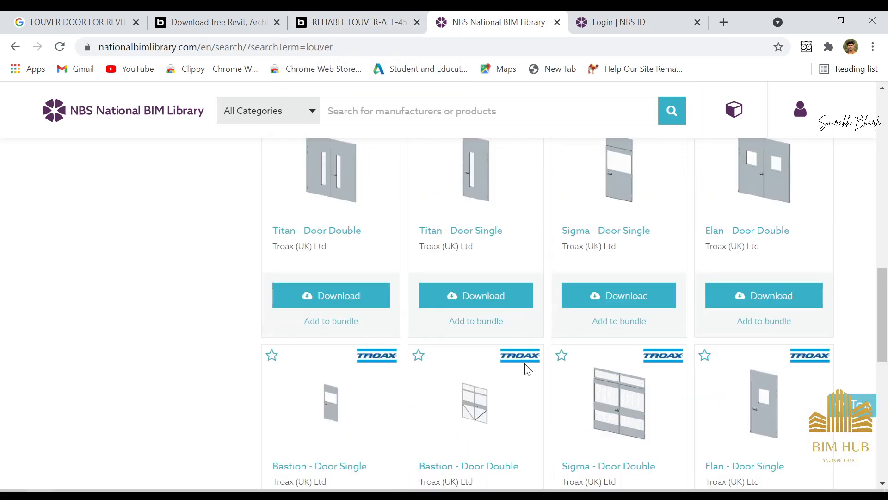
scroll(524, 365, "up", 7)
scroll(578, 368, "up", 6)
scroll(476, 375, "down", 1)
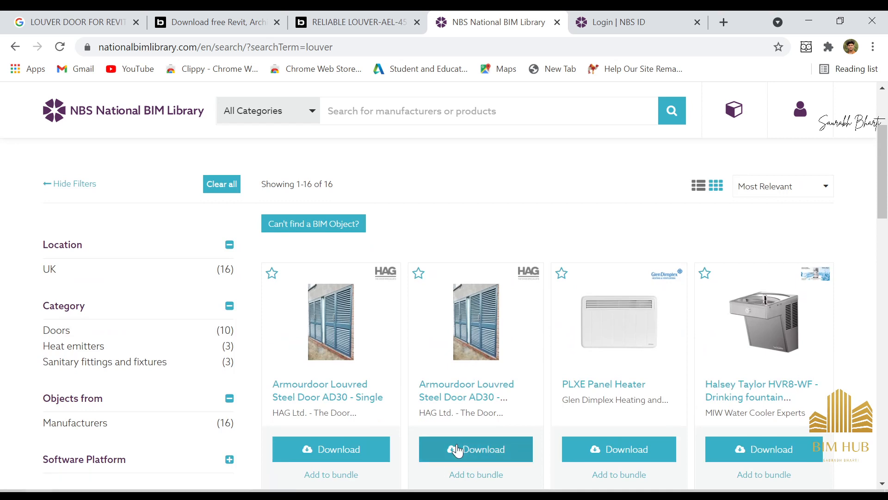
- Sign in to NBS with the saved account credentials and download the Armourdoor door's Revit zip, placing it on an empty area of the desktop
left_click(611, 22)
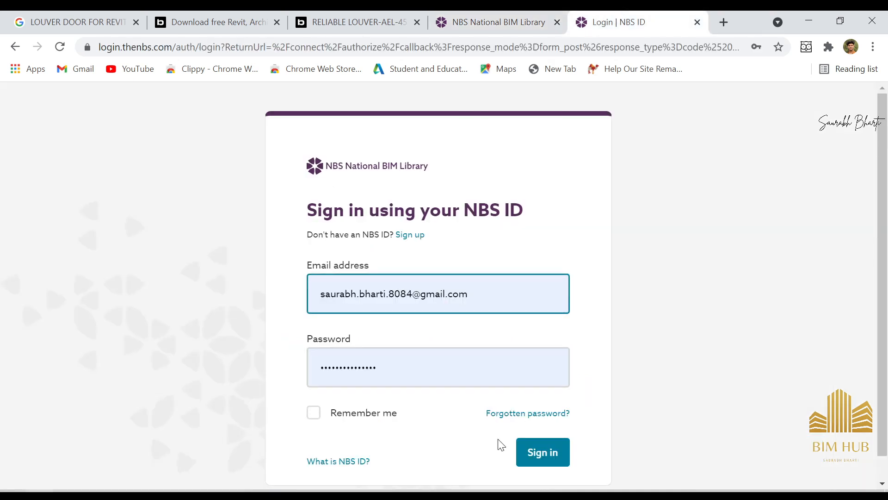
left_click(537, 455)
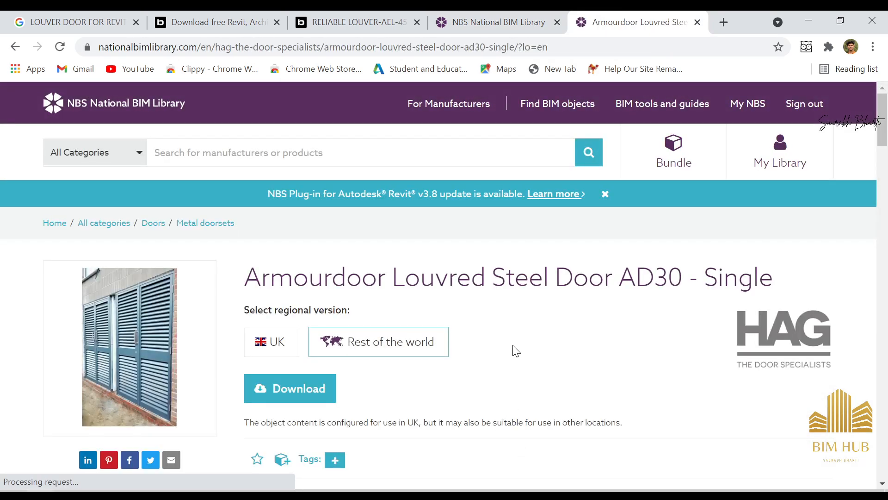
scroll(450, 361, "down", 4)
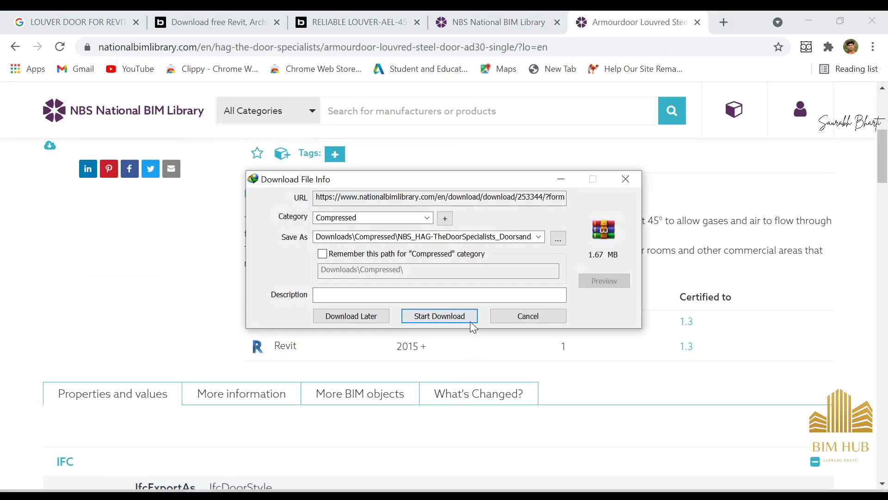
left_click(439, 316)
left_click(447, 297)
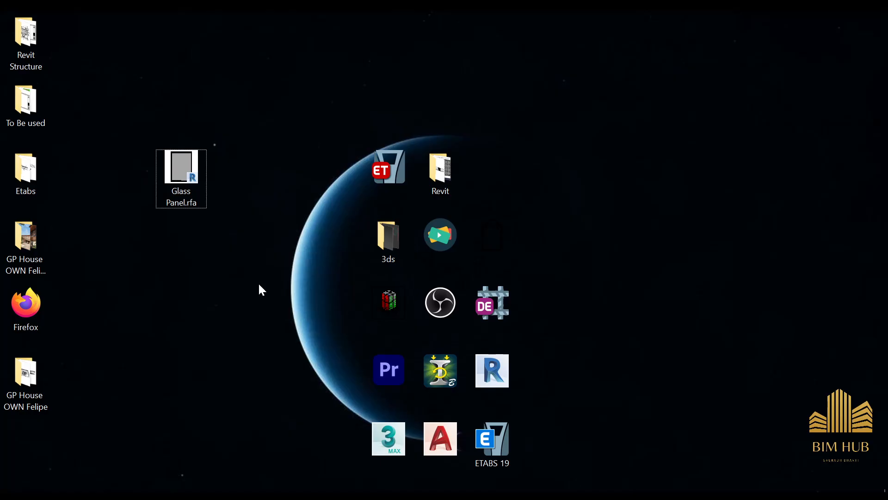
left_click_drag(21, 451, 326, 116)
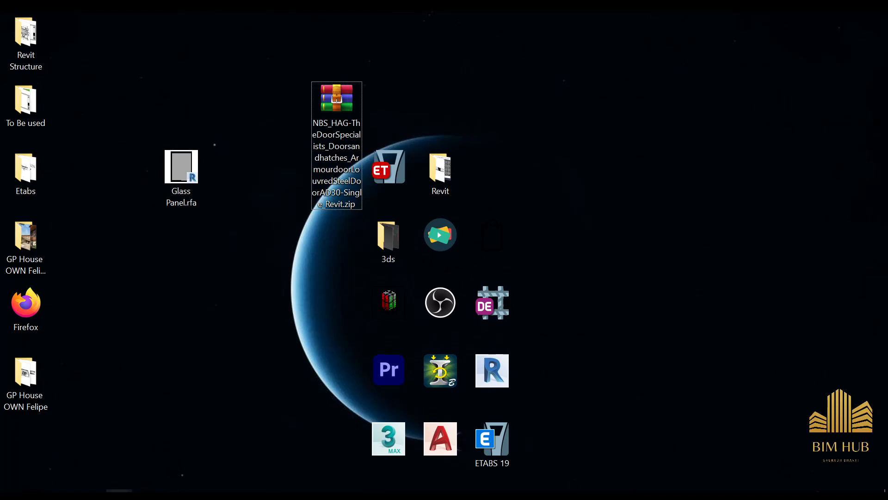
- Close the Armourdoor page in the browser and download the Revit file Reliable_Louvers_-_AEL-45.rfa from BIMobject
key("alt+Tab")
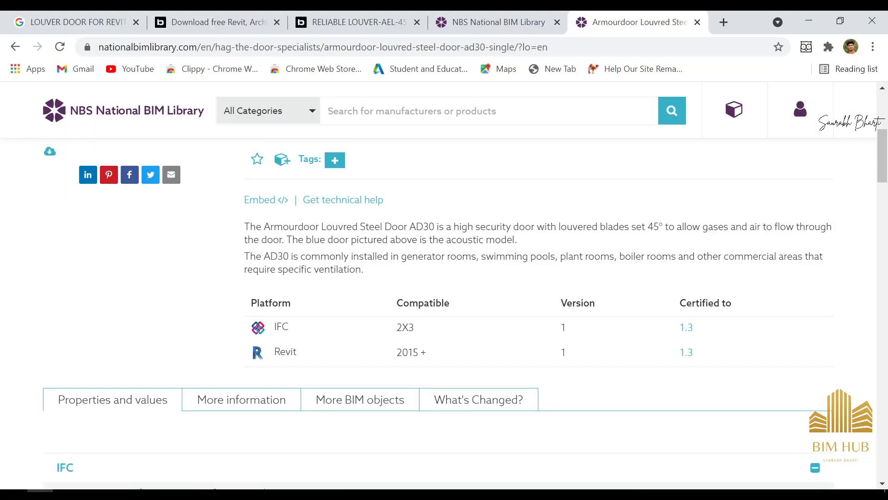
scroll(368, 269, "up", 7)
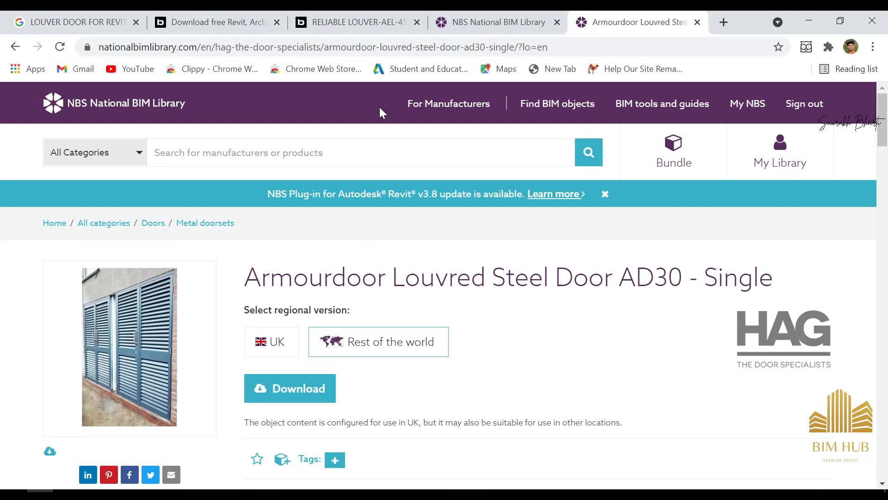
left_click(697, 22)
left_click(481, 18)
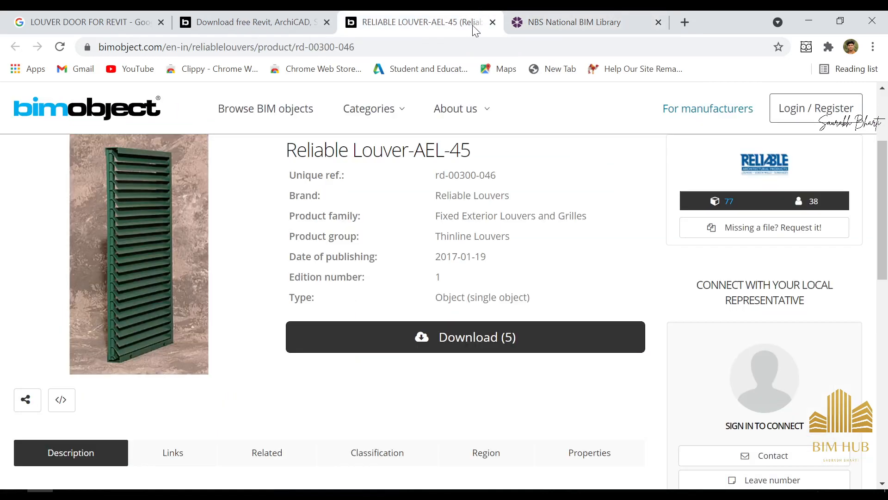
left_click(407, 341)
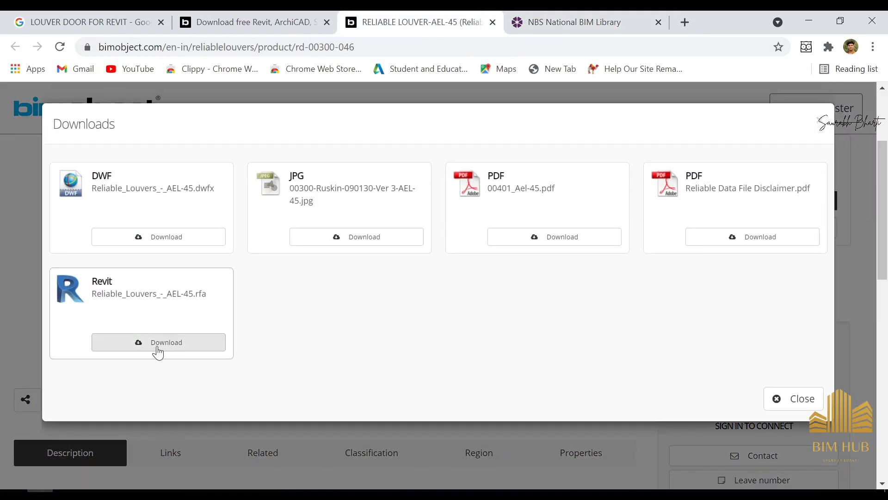
left_click(154, 353)
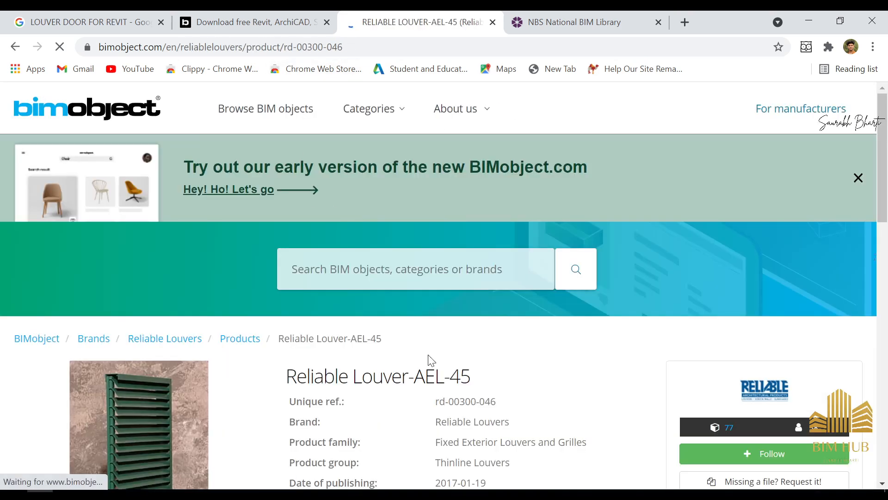
scroll(558, 292, "down", 3)
left_click(513, 425)
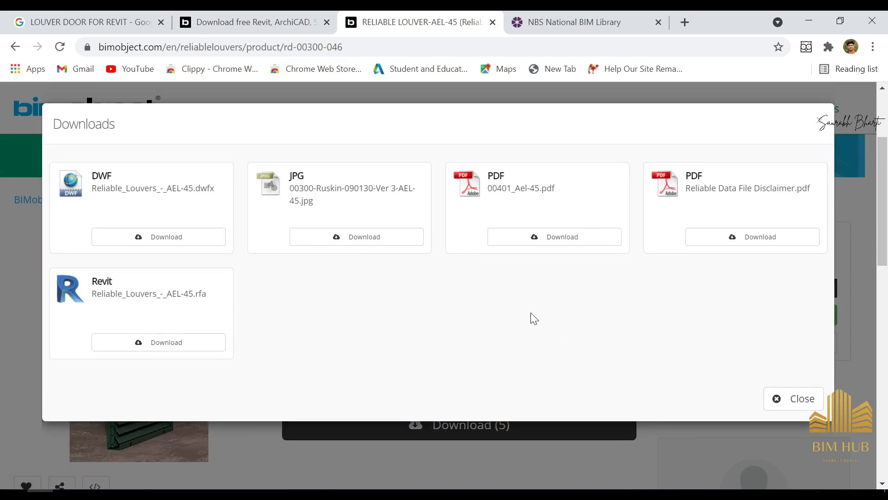
left_click(216, 342)
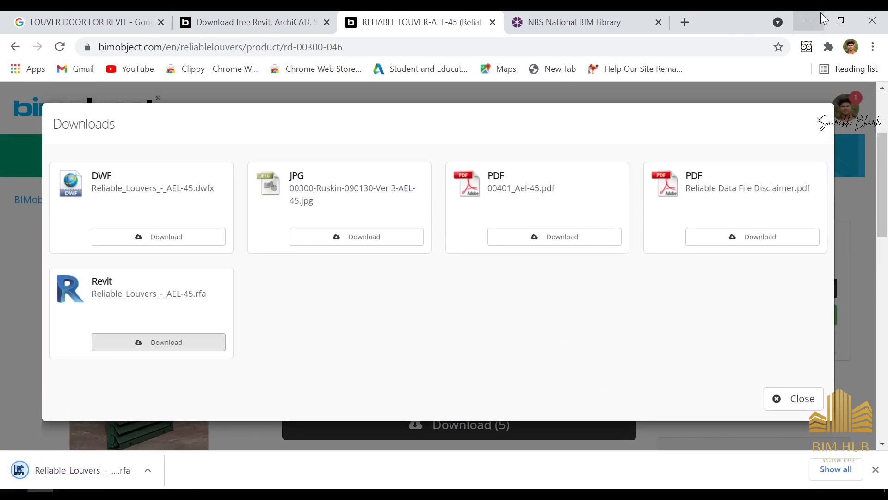
- Move the downloaded Reliable Louvers AEL-45 family file from its download folder to the desktop
left_click(146, 470)
left_click(162, 420)
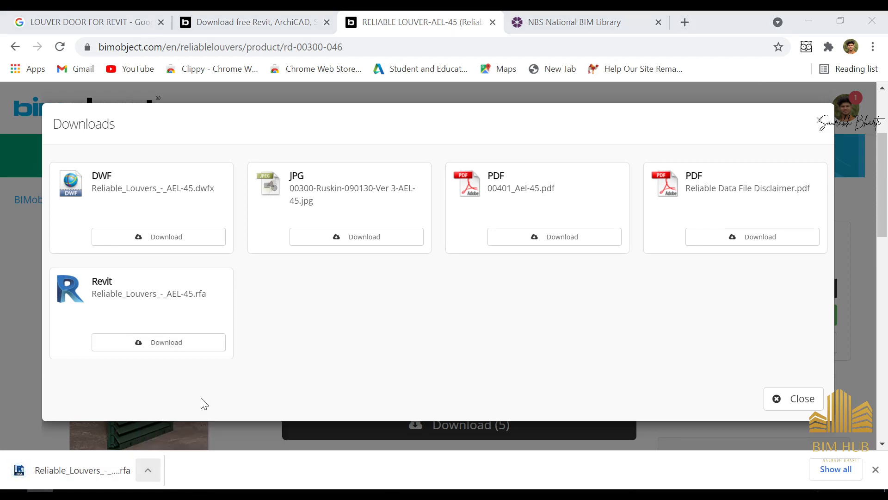
key("ctrl+x")
key("super+d")
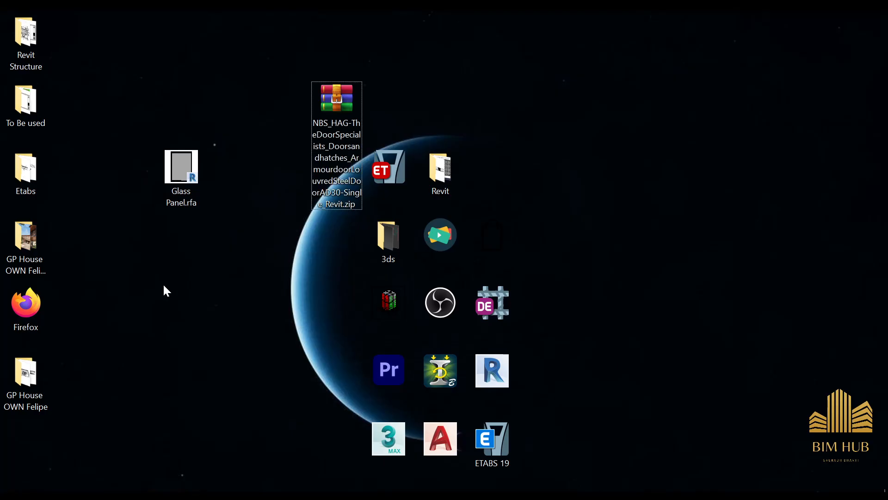
key("ctrl+v")
- Extract the Armourdoor zip on the desktop and place the extracted door family beside the louver family file
left_click(357, 102)
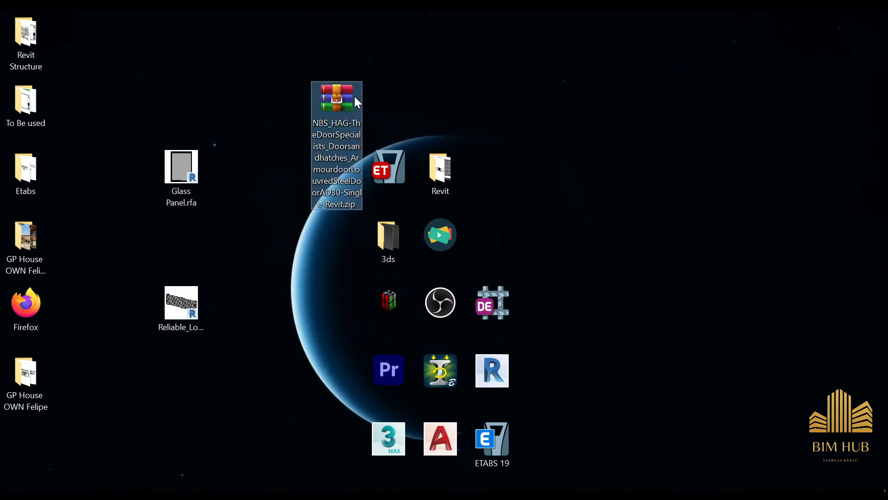
right_click(351, 99)
left_click(421, 172)
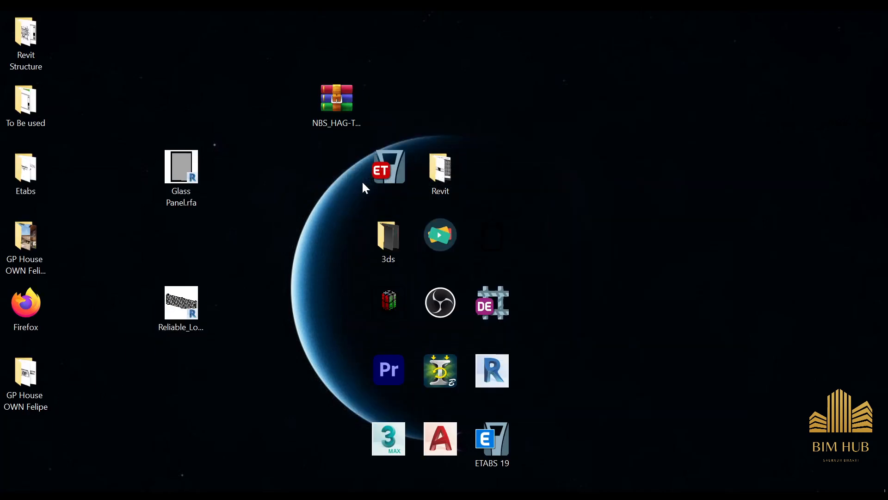
left_click_drag(27, 438, 233, 316)
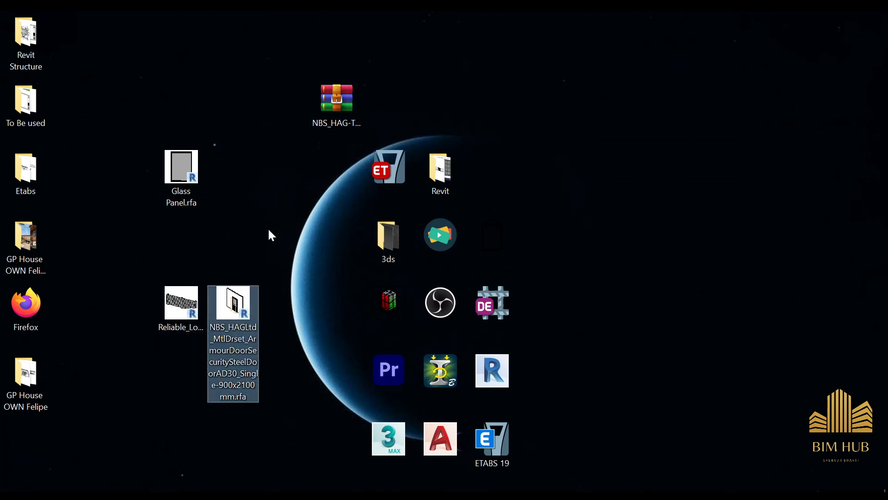
left_click(182, 171)
left_click_drag(329, 98, 256, 98)
- Switch to Revit and load the Reliable_Louvers_-_AEL-45 and NBS_HAGLtd ArmourDoor AD30 Single-900x2100mm families from the desktop into the project
left_click(57, 490)
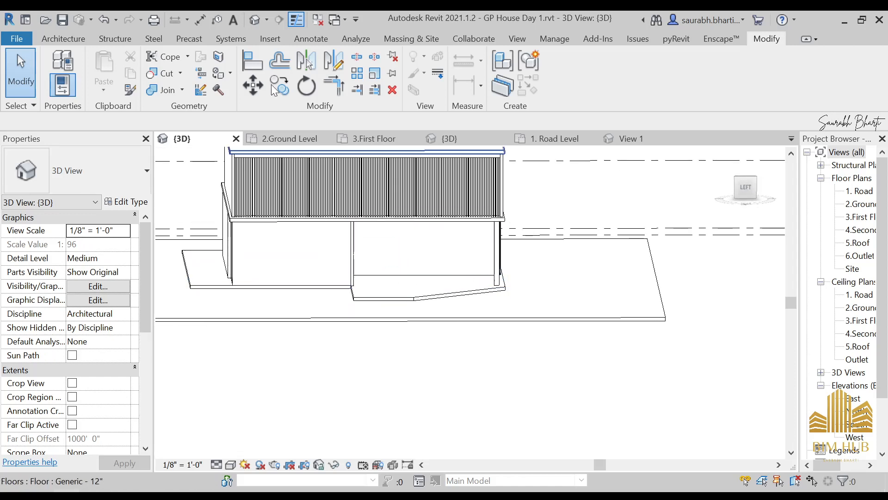
left_click(70, 39)
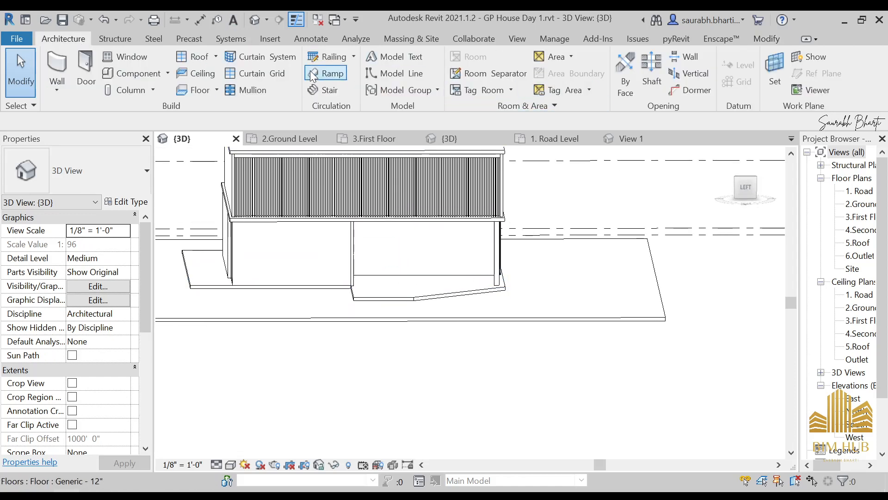
left_click(270, 38)
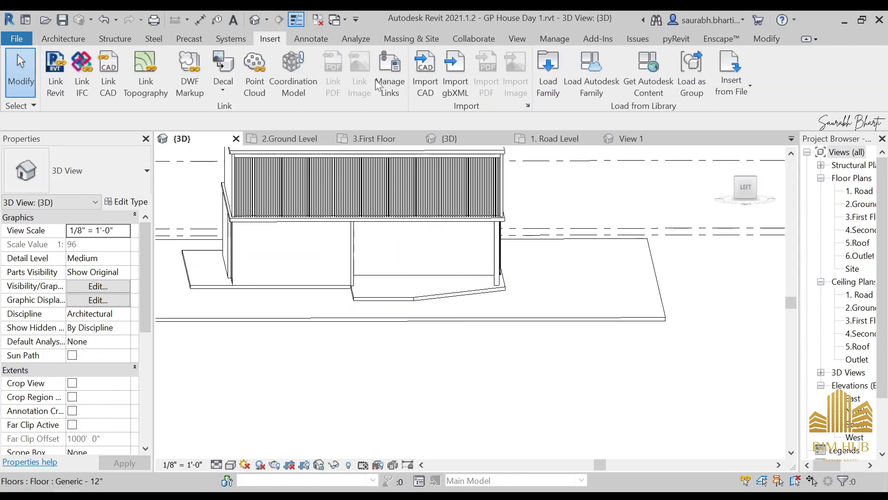
left_click(548, 81)
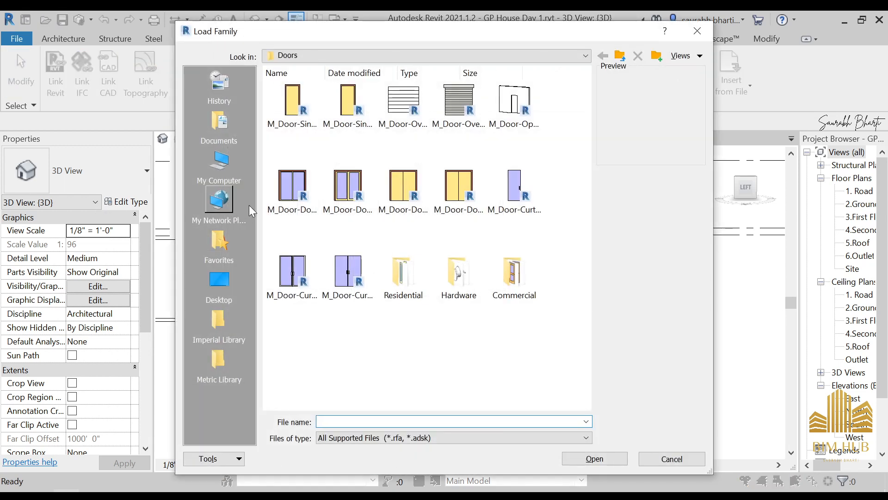
left_click(220, 281)
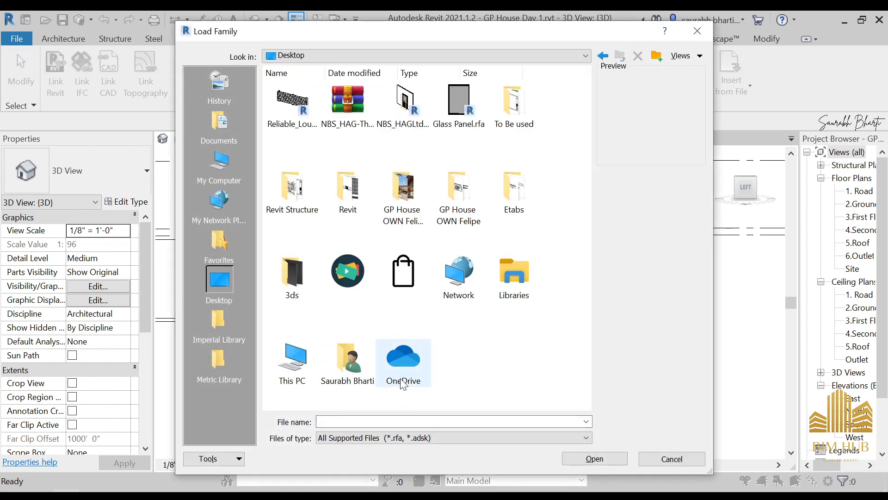
left_click(301, 113)
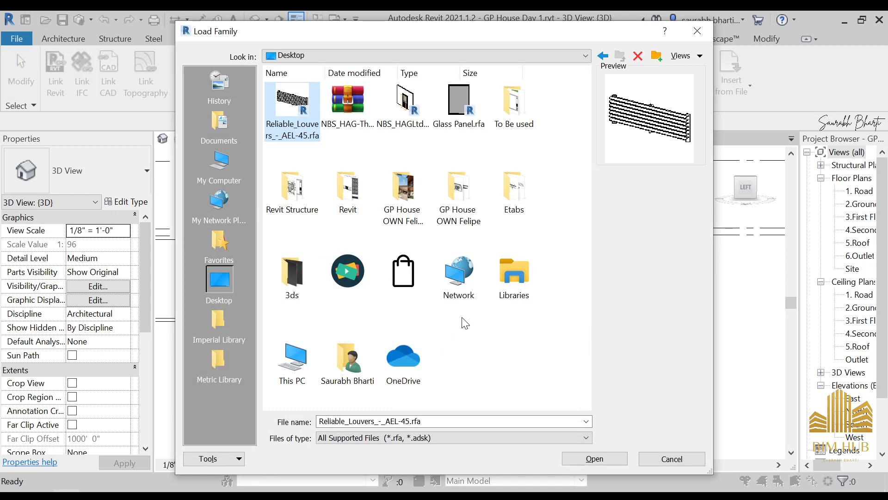
left_click(404, 101)
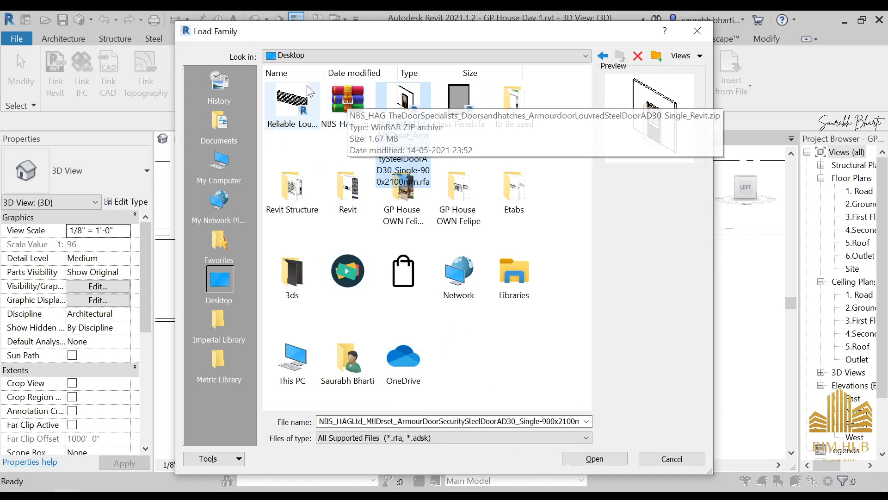
left_click(302, 105)
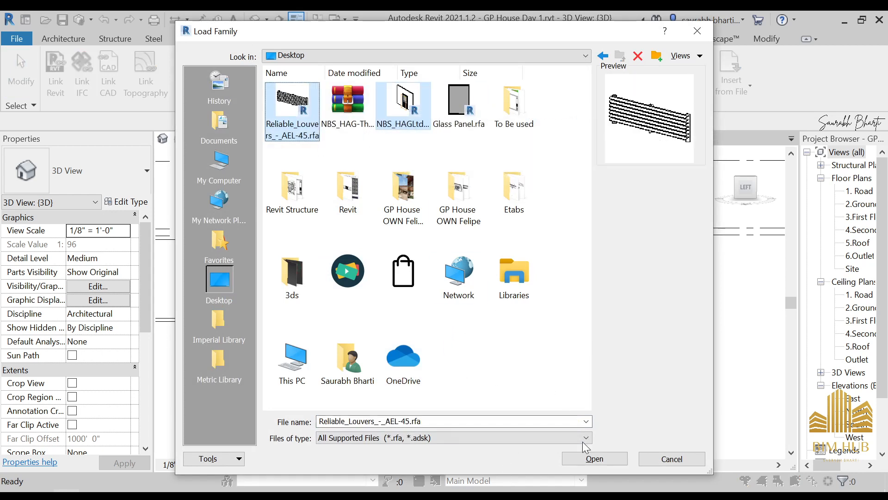
left_click(595, 457)
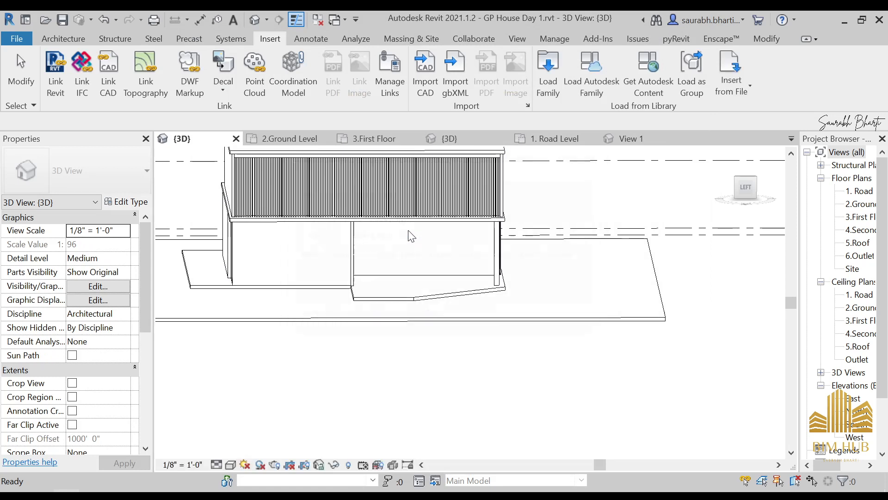
- Place an NBS_HAGLtd ArmourDoor 900x2100mm louvered door in the ground-level rear wall of the carport
left_click(437, 280)
middle_click_drag(448, 311, 715, 221, "shift")
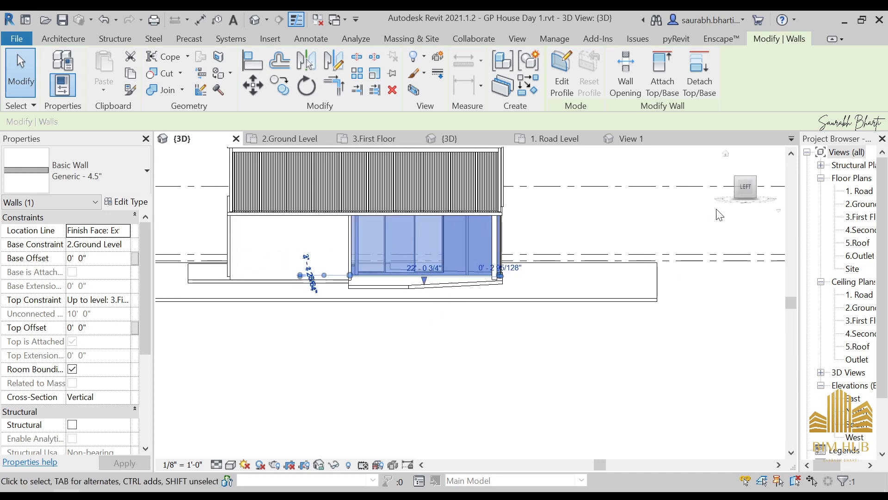
scroll(489, 243, "up", 5)
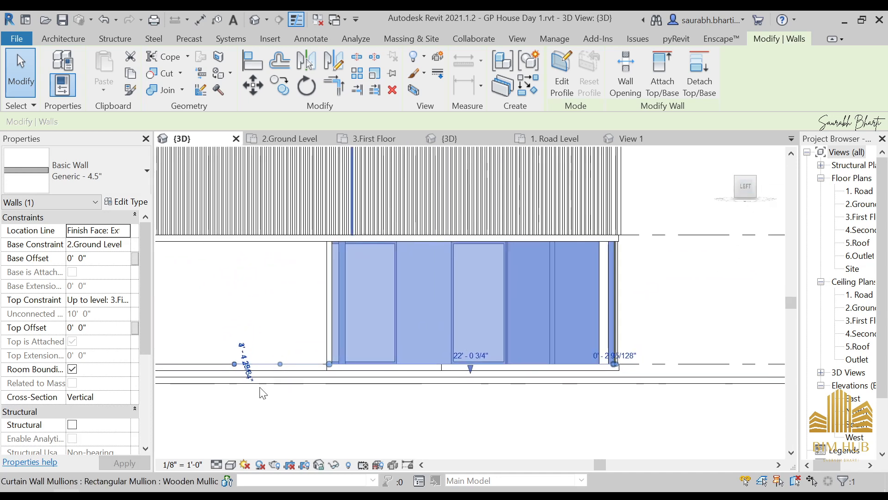
scroll(337, 321, "down", 5)
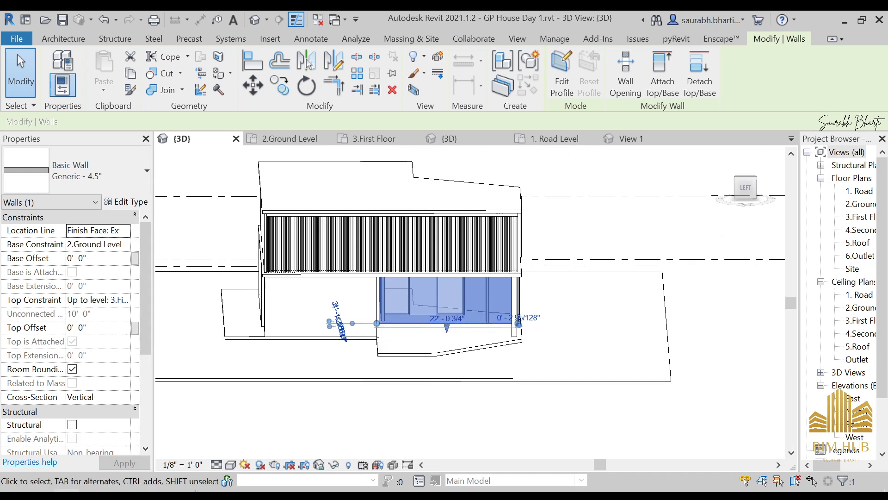
left_click(319, 435)
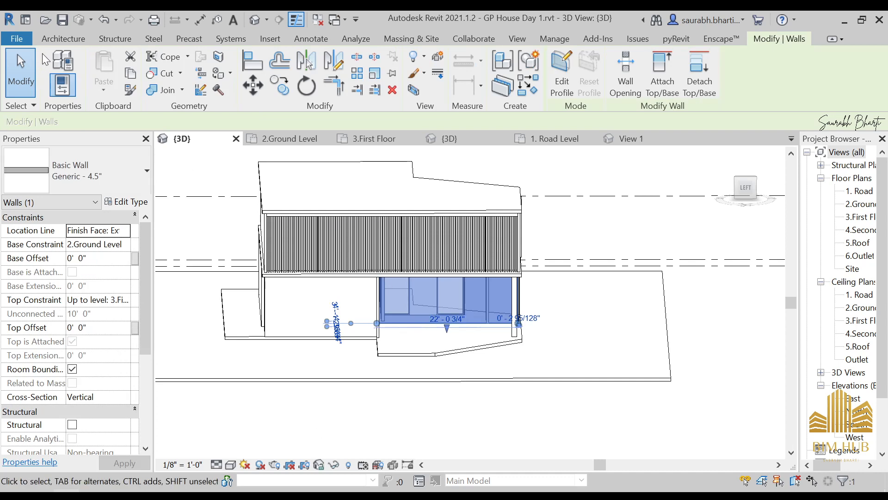
left_click(85, 37)
left_click(115, 181)
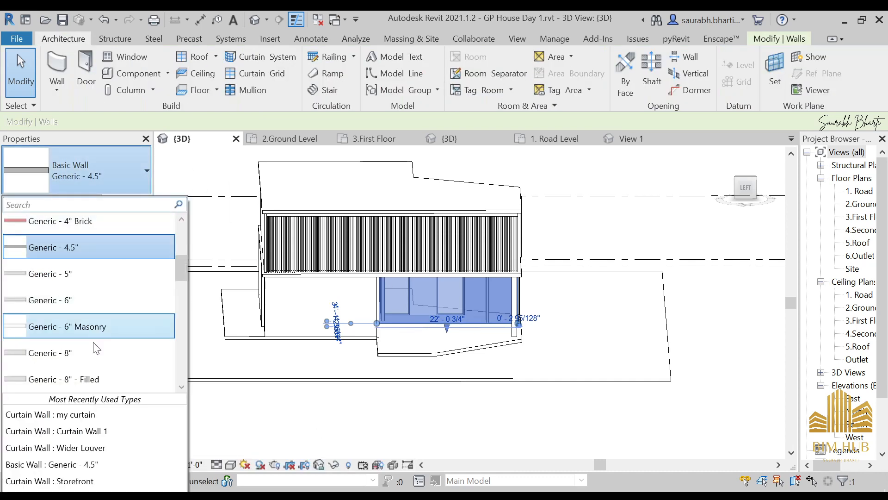
left_click(102, 179)
left_click(95, 70)
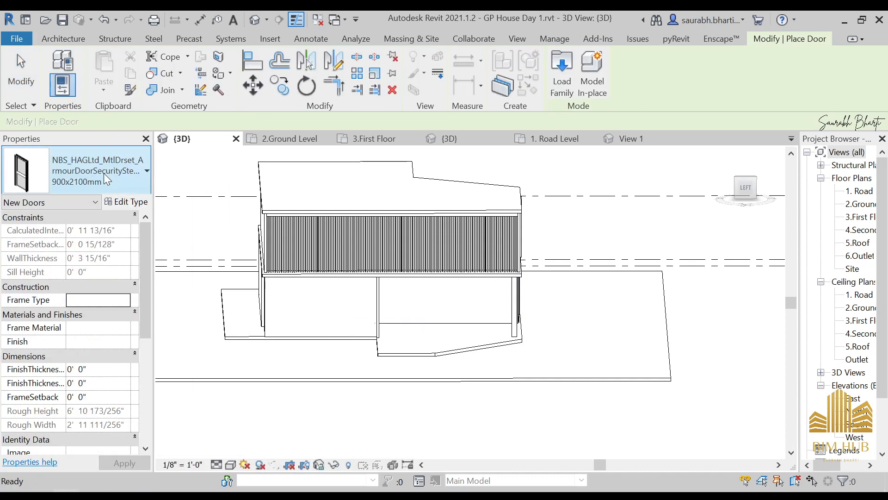
left_click(103, 173)
left_click(105, 248)
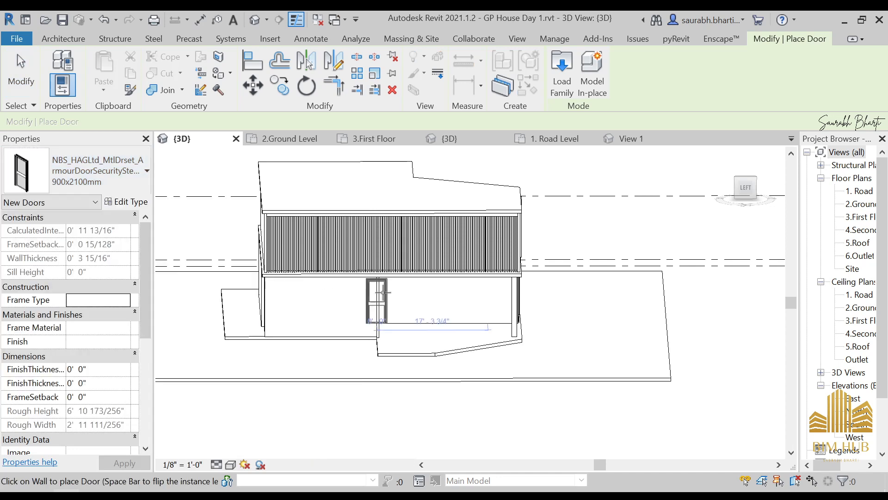
left_click(403, 301)
key("Escape")
key("Escape")
- Compare the placed louvered door with the carport in the Front.jpg reference photo
scroll(390, 302, "up", 5)
left_click(418, 303)
key("Escape")
key("alt+Tab")
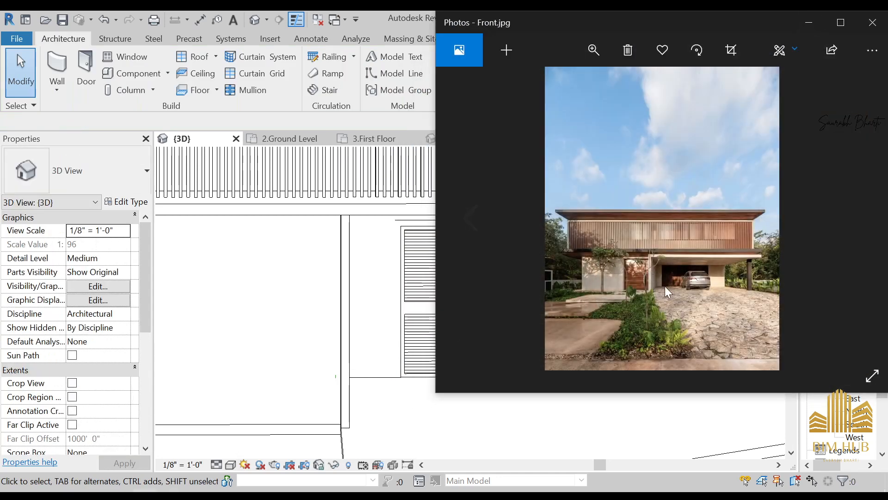
left_click(809, 23)
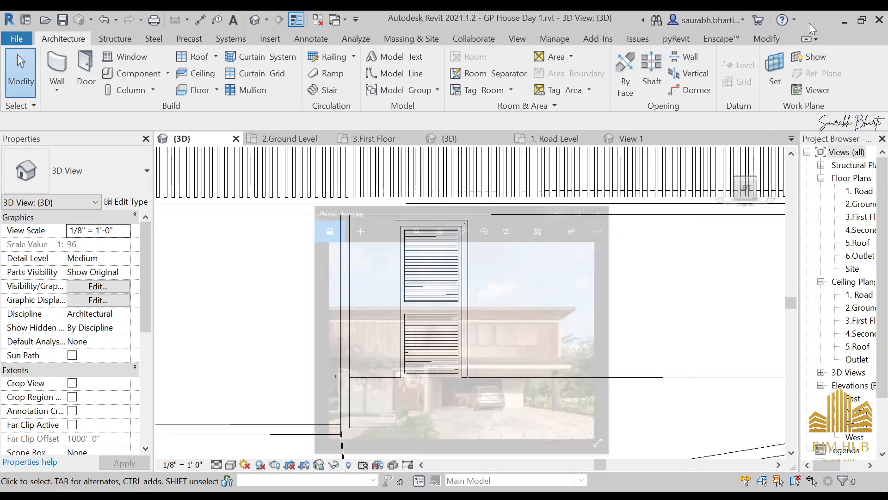
- In the 2.Ground Level plan, shift the louvered door along its wall to about 4'-0" from the wall corner
double_click(859, 204)
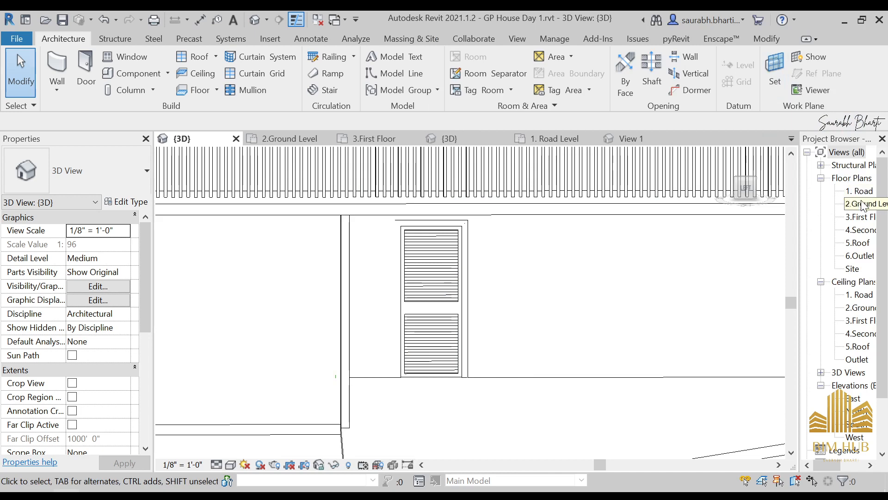
scroll(438, 383, "up", 2)
mouse_move(438, 383)
middle_mouse_down()
mouse_move(440, 324)
mouse_move(529, 418)
middle_mouse_up()
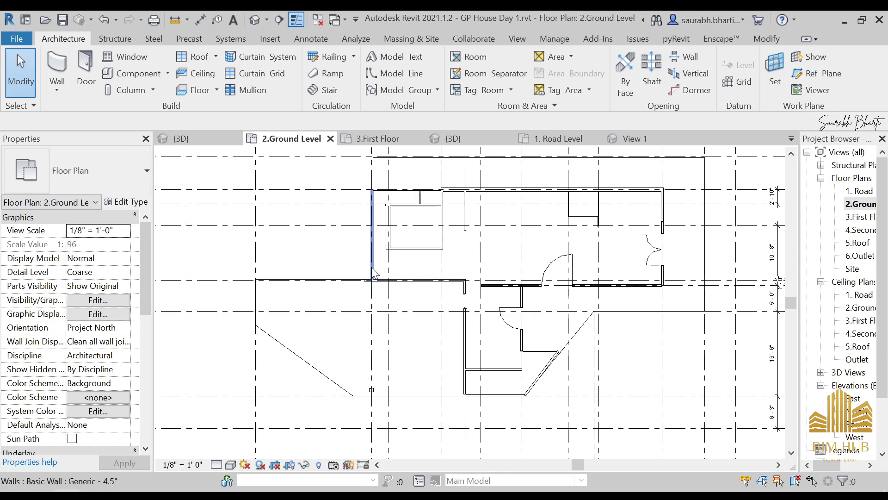
left_click(469, 302)
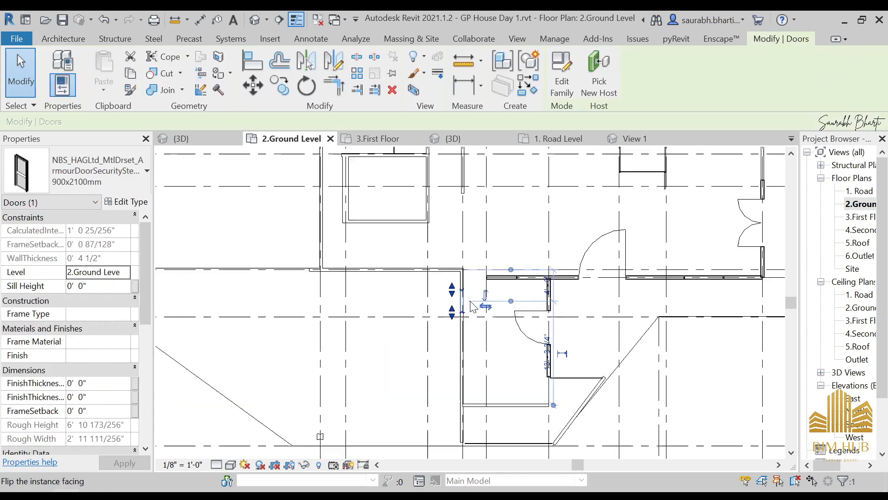
scroll(468, 301, "up", 3)
left_click_drag(453, 299, 453, 288)
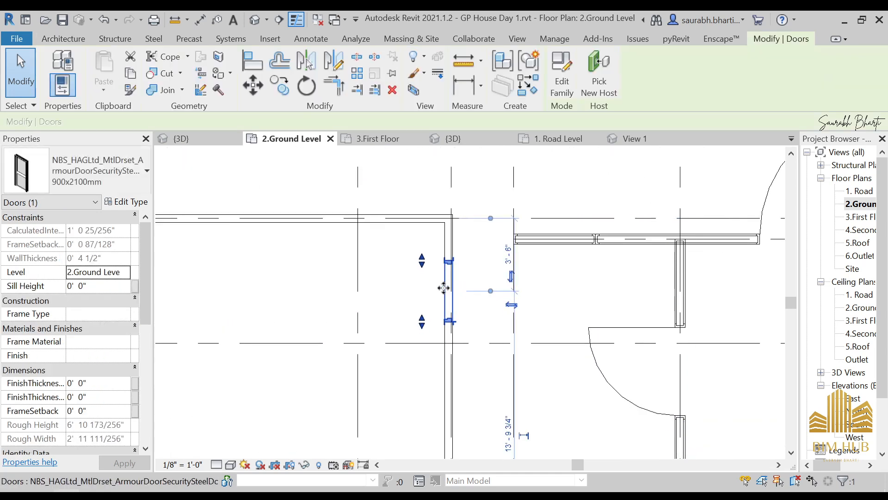
key("Up")
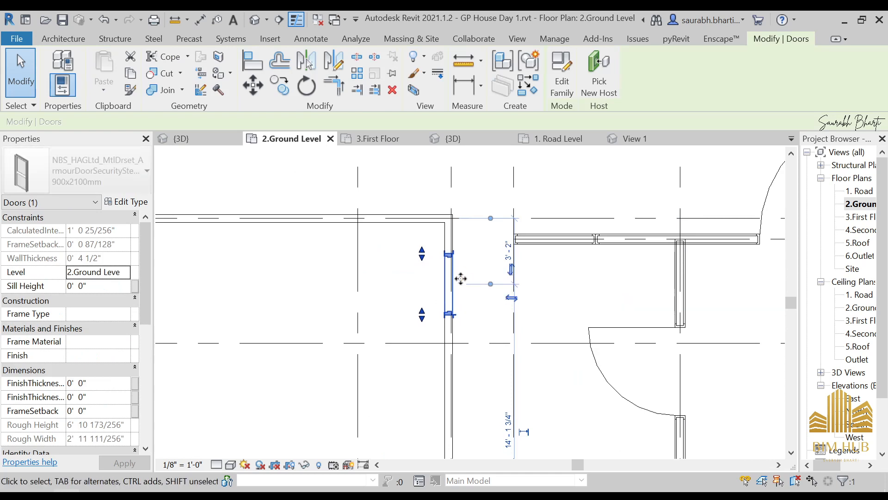
key("Down")
key("Down")
key("Down")
key("Down")
key("Down")
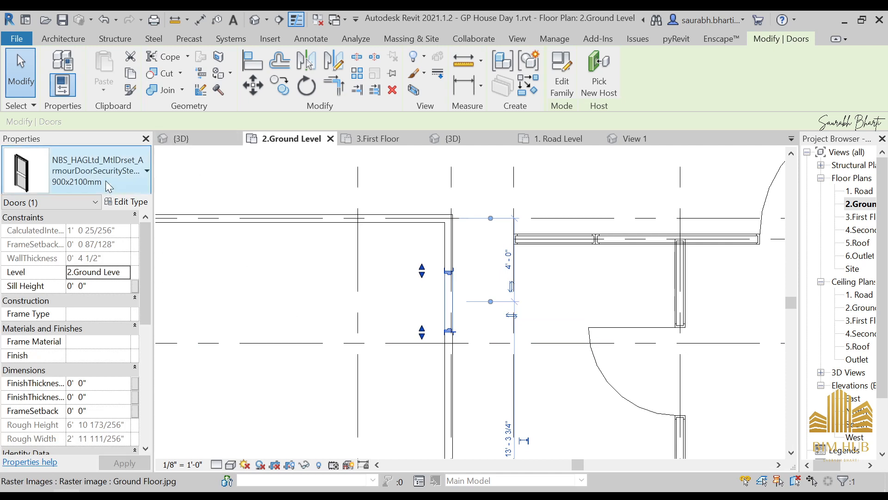
- Place four more 900x2100mm louvered doors side by side along the carport wall, continuing from the first door
key("Escape")
key("d")
key("r")
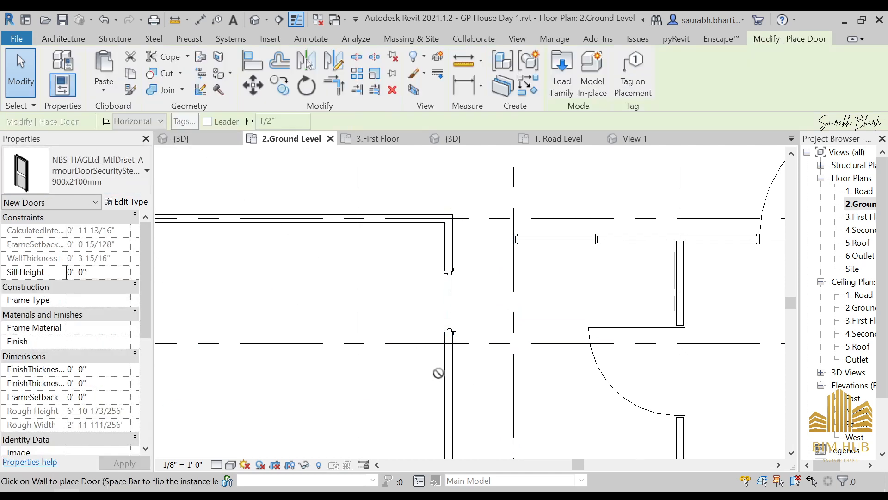
left_click(452, 363)
middle_click_drag(459, 393, 456, 270)
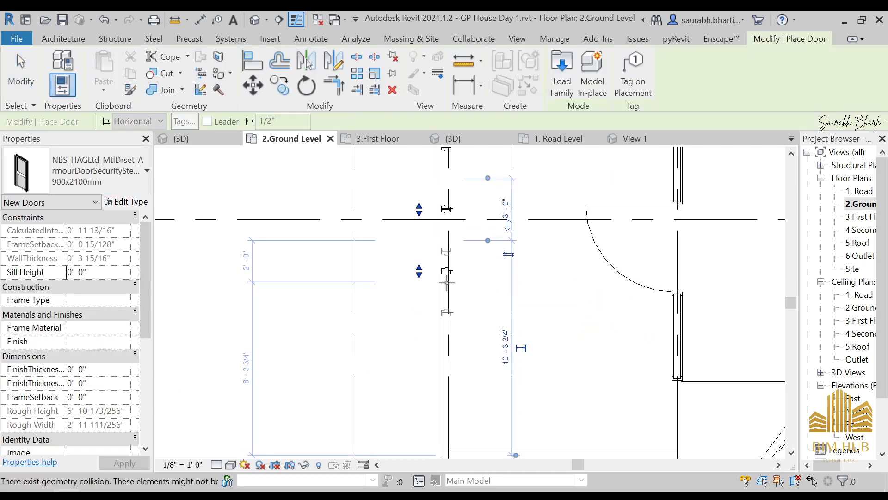
left_click(441, 315)
middle_click_drag(455, 424, 476, 294)
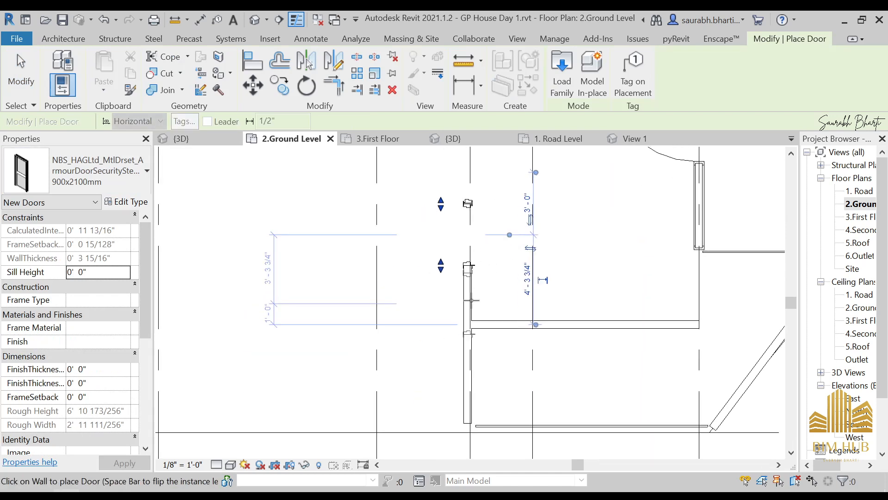
scroll(471, 298, "up", 1)
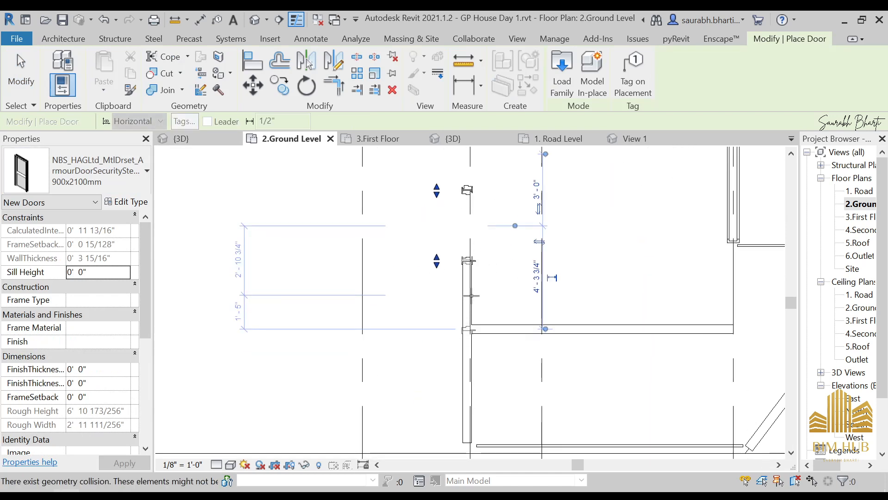
left_click(472, 296)
key("Escape")
key("Escape")
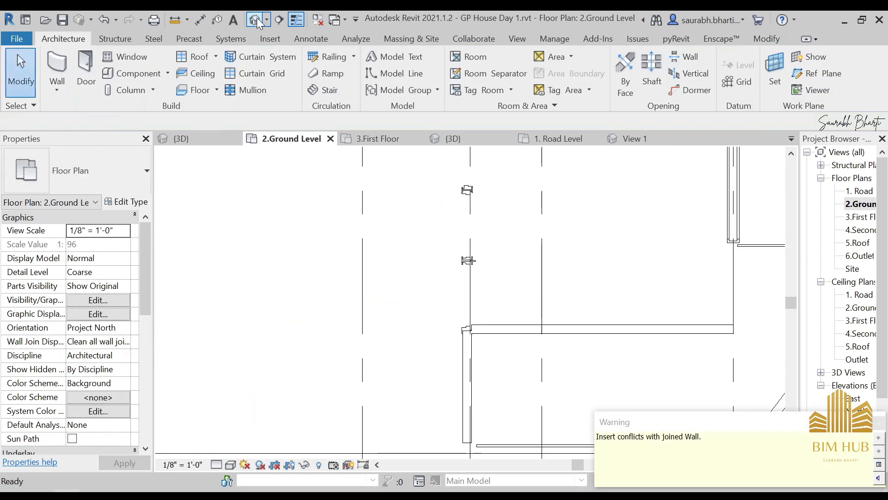
- Examine the row of louvered doors in 3D and compare its extent with the garage opening in Front.jpg
left_click(256, 20)
scroll(597, 342, "down", 2)
left_click(596, 341)
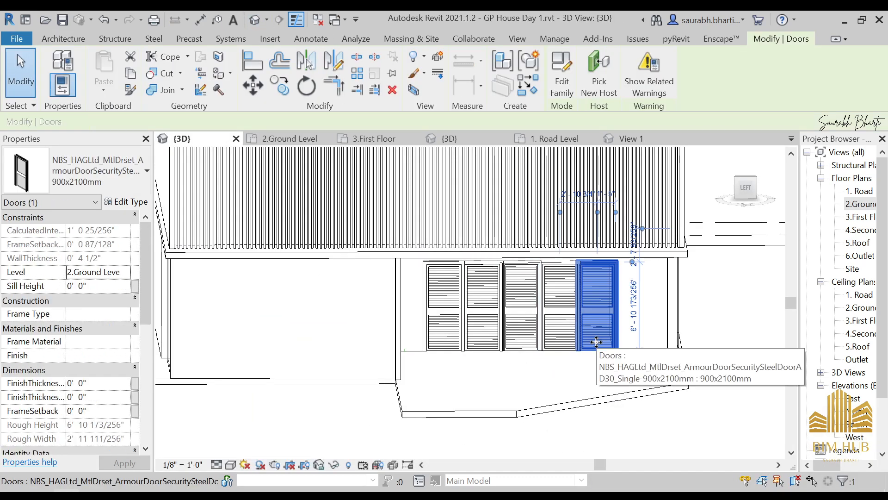
key("Escape")
scroll(603, 289, "up", 2)
scroll(530, 280, "up", 1)
scroll(519, 269, "down", 2)
middle_click_drag(384, 355, 391, 344, "shift")
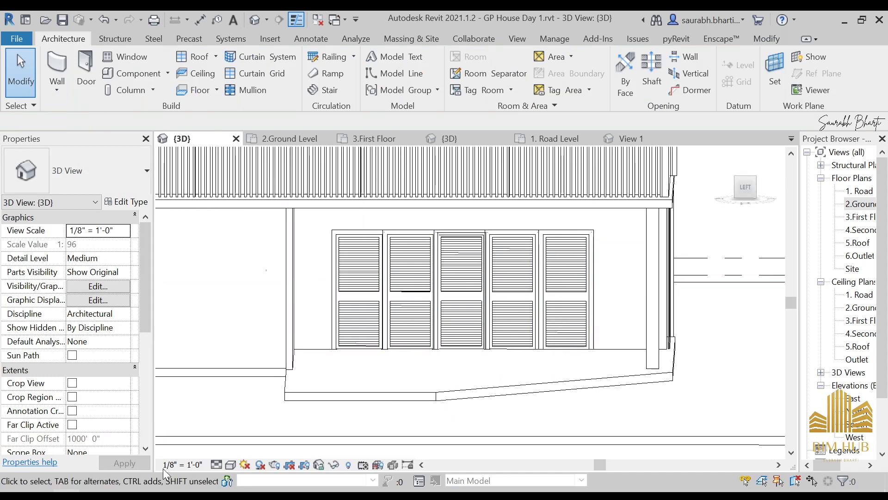
left_click(146, 496)
scroll(713, 304, "up", 3)
scroll(683, 261, "up", 4)
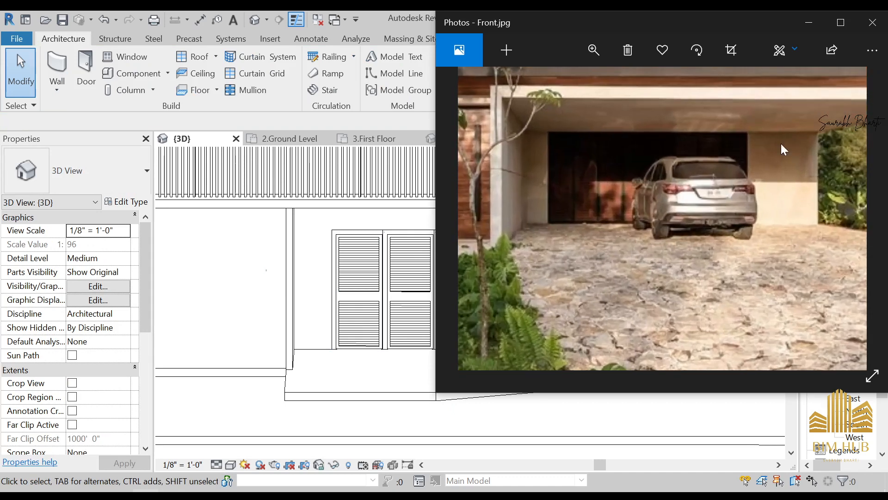
left_click(816, 24)
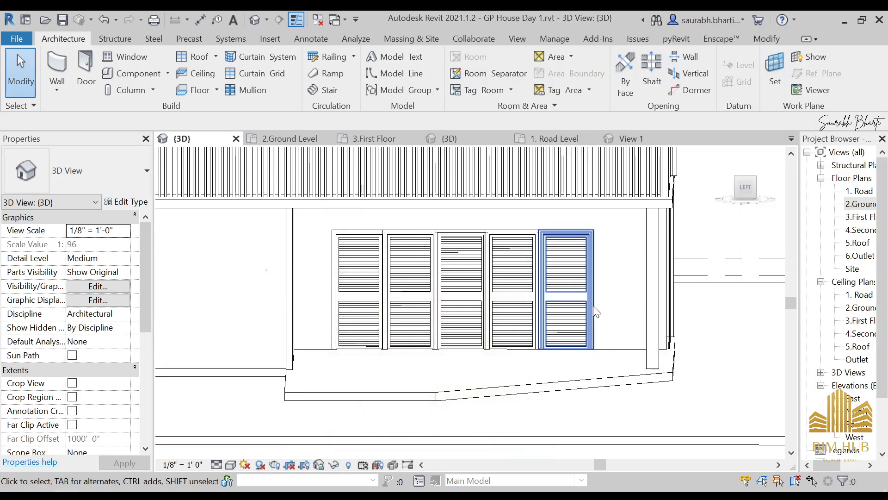
- Add a sixth 900x2100mm louvered door at the free end of the row in the 2.Ground Level plan
scroll(542, 298, "down", 4)
middle_click_drag(542, 298, 491, 306, "shift")
double_click(855, 204)
scroll(440, 349, "down", 2)
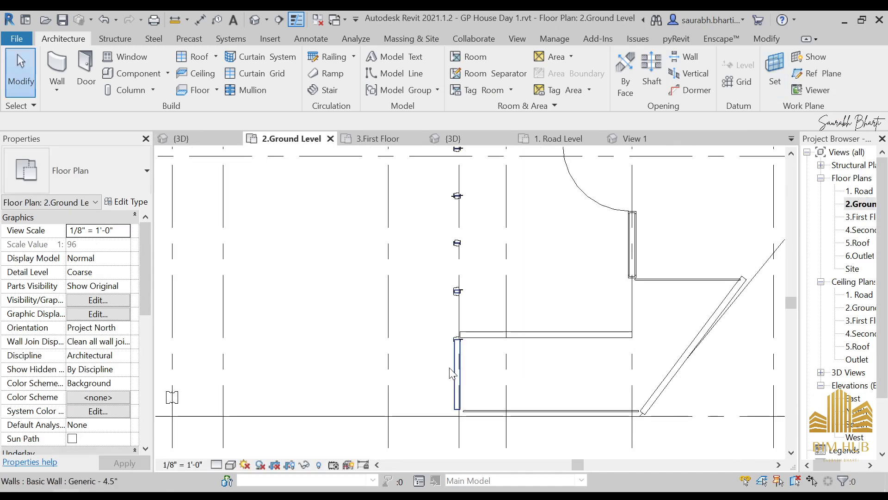
key("r")
scroll(458, 365, "up", 3)
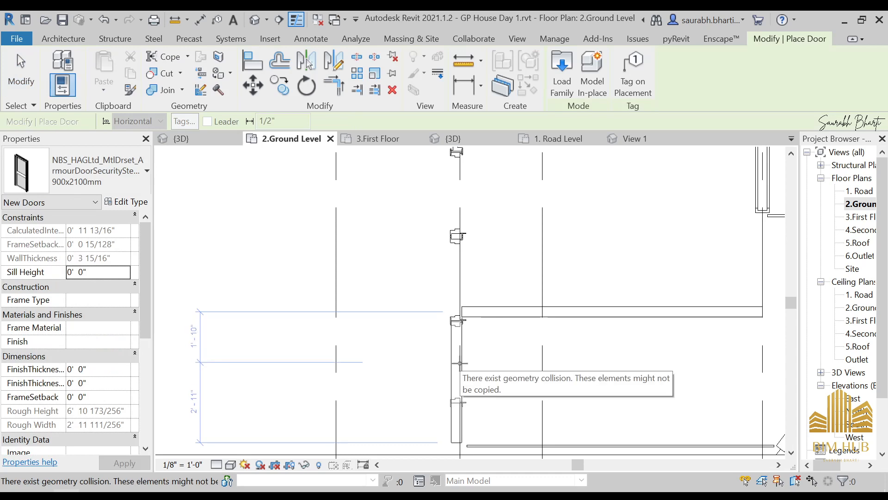
left_click(460, 363)
key("Escape")
key("Escape")
scroll(491, 283, "down", 3)
middle_click_drag(492, 286, 477, 336)
left_click(460, 190)
middle_click_drag(460, 190, 463, 254)
left_click(464, 343, "ctrl")
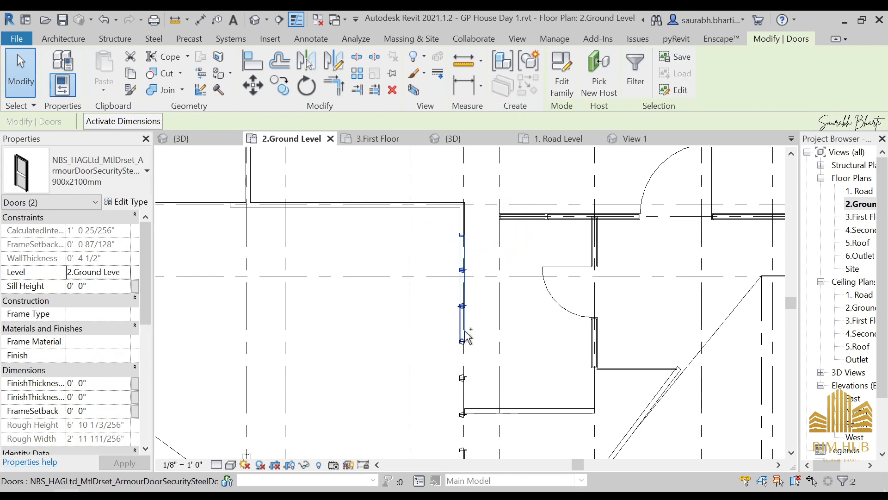
left_click(465, 406, "ctrl")
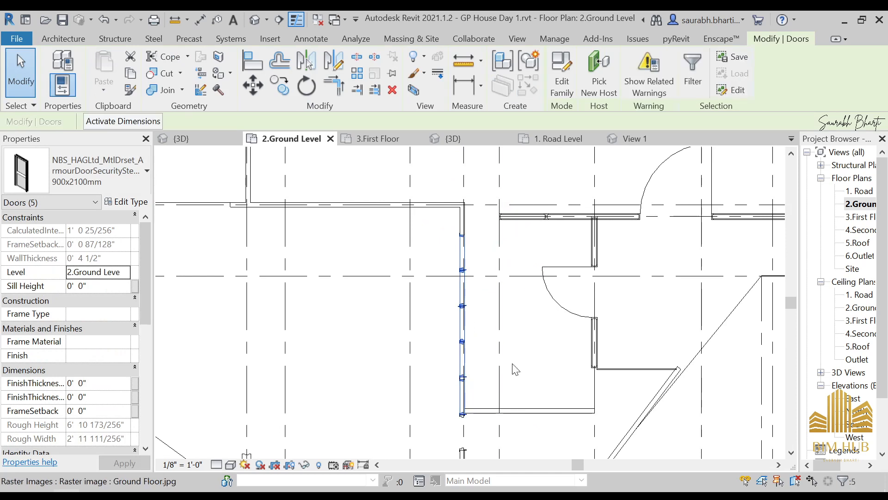
scroll(511, 367, "down", 2)
left_click(485, 419, "ctrl")
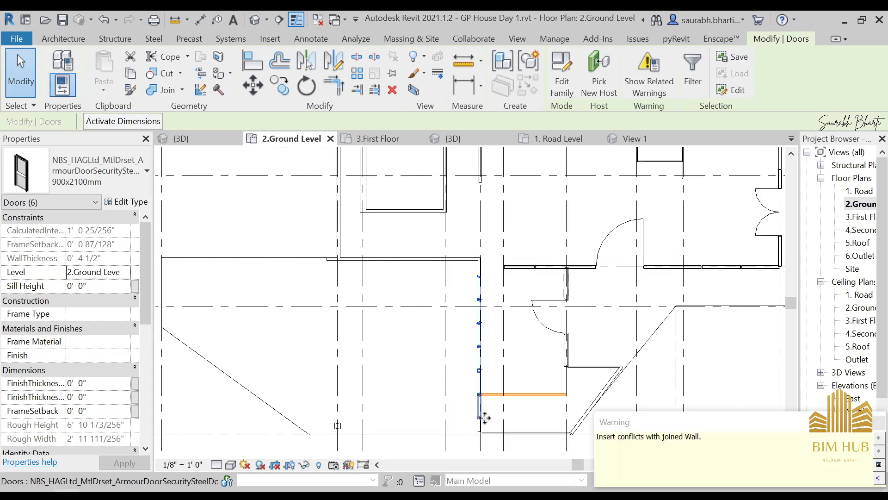
key("Delete")
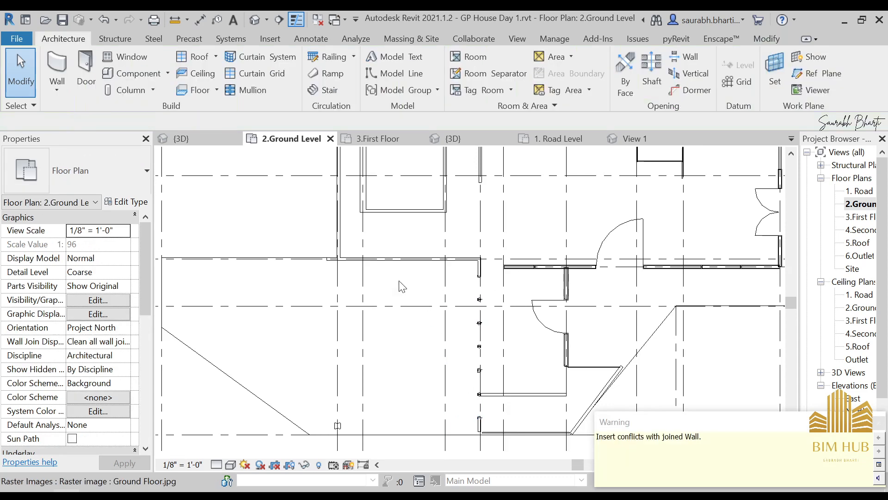
- Return to the 3D view at the carport doors and set its visual style to Realistic
left_click(253, 20)
middle_click_drag(370, 366, 465, 318, "shift")
scroll(434, 292, "up", 1)
middle_click_drag(434, 291, 449, 285, "shift")
scroll(384, 301, "up", 1)
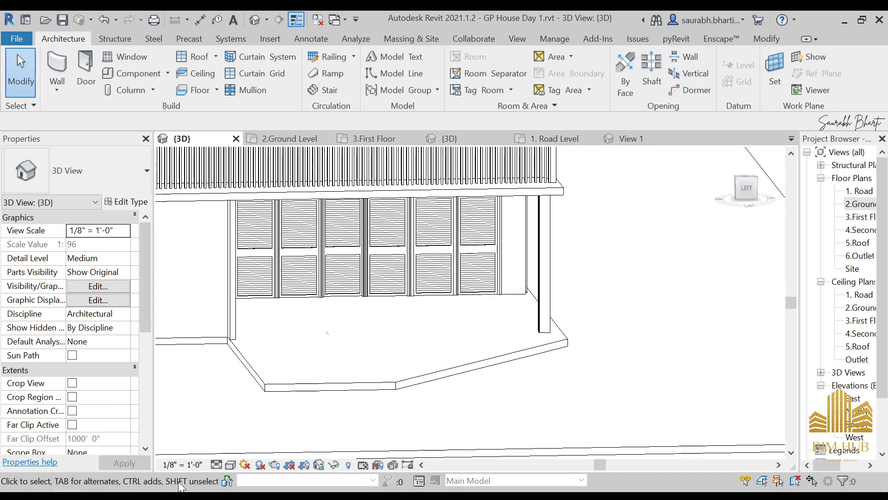
left_click(231, 465)
left_click(259, 421)
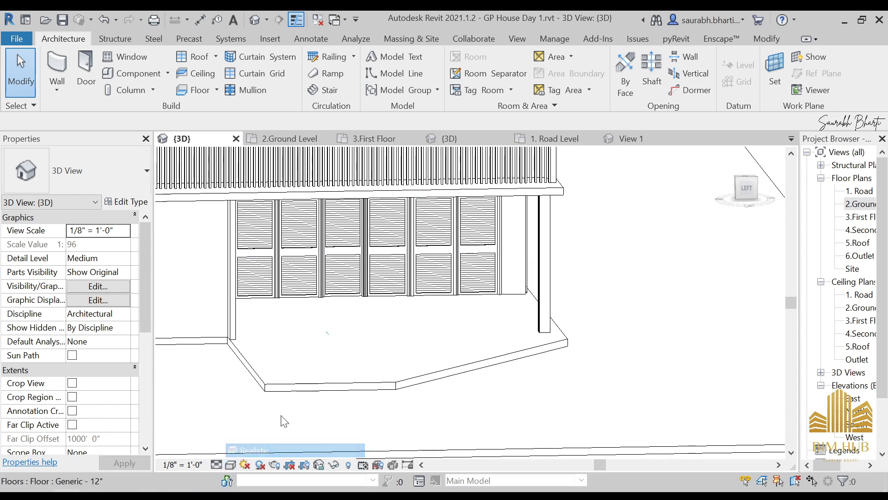
- Examine the louvered doors' panels and frames up close in the realistic 3D view
middle_click_drag(479, 368, 456, 340, "shift")
middle_click_drag(380, 263, 396, 306, "shift")
scroll(396, 304, "up", 1)
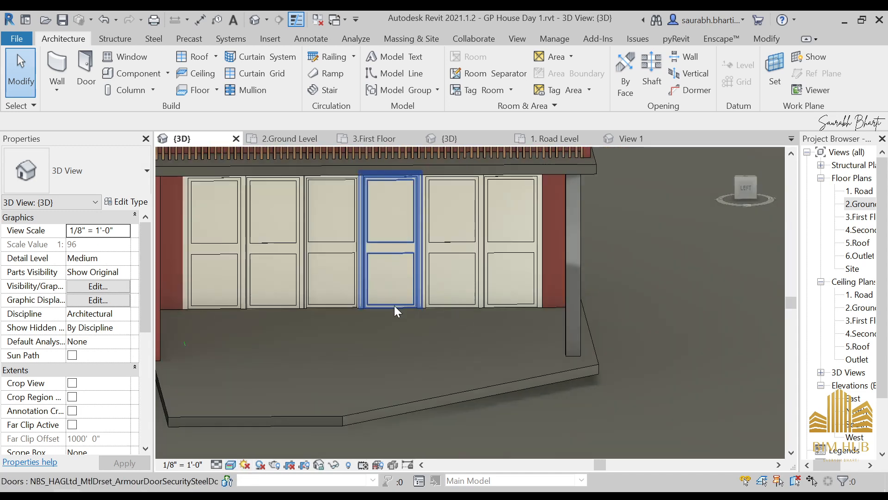
scroll(392, 291, "up", 4)
left_click(382, 313)
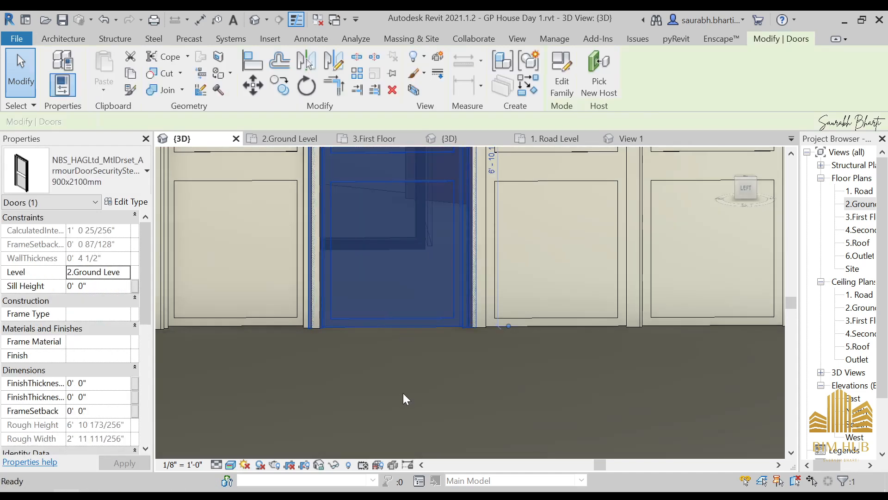
left_click(403, 393)
left_click(392, 318)
middle_click_drag(392, 317, 354, 362, "shift")
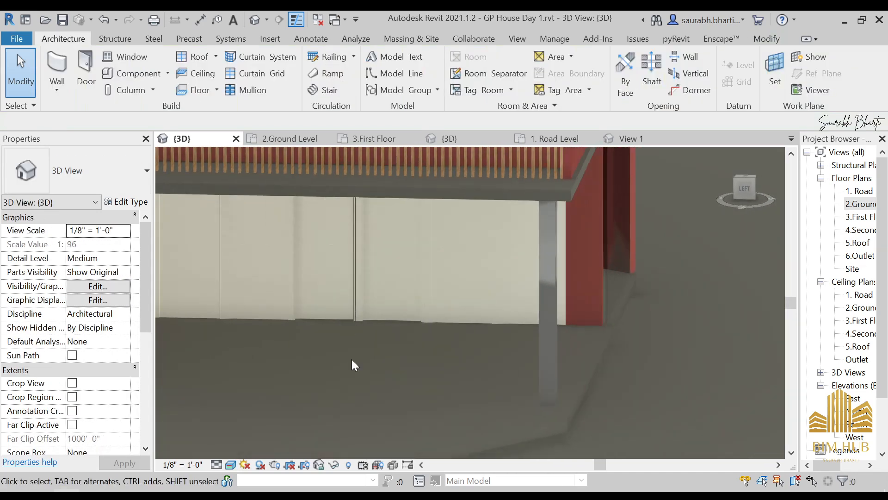
- Set the 3D view's visual style to Hidden Line and inspect the louver lines of the carport doors up close
left_click(230, 465)
left_click(259, 395)
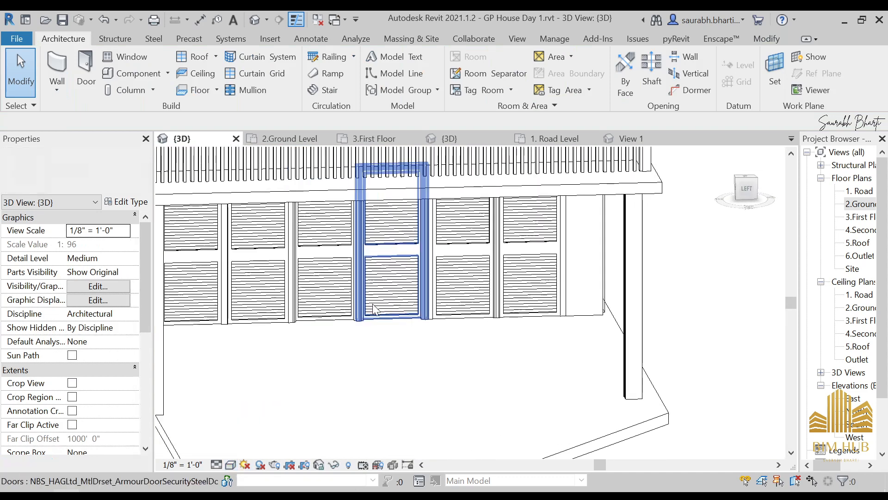
scroll(335, 305, "up", 4)
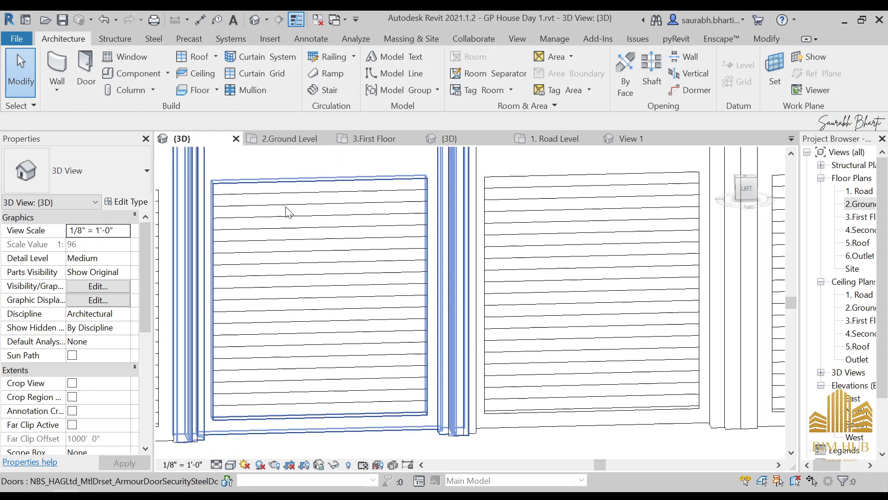
- Enable FrameTypeB through FrameTypeE and the Threshold15mmAluminium, ThresholdDriveable and ThresholdStandard options in the 900x2100mm louvered door type
left_click(288, 213)
left_click(123, 200)
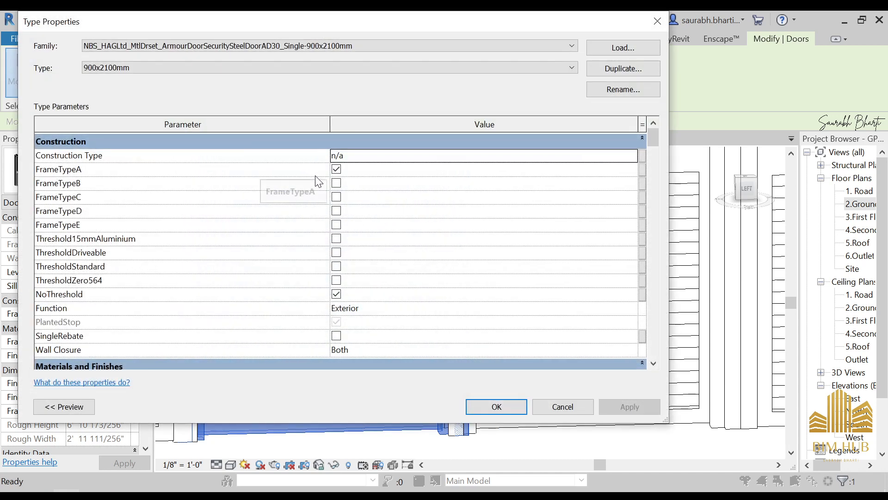
left_click(338, 183)
left_click(337, 197)
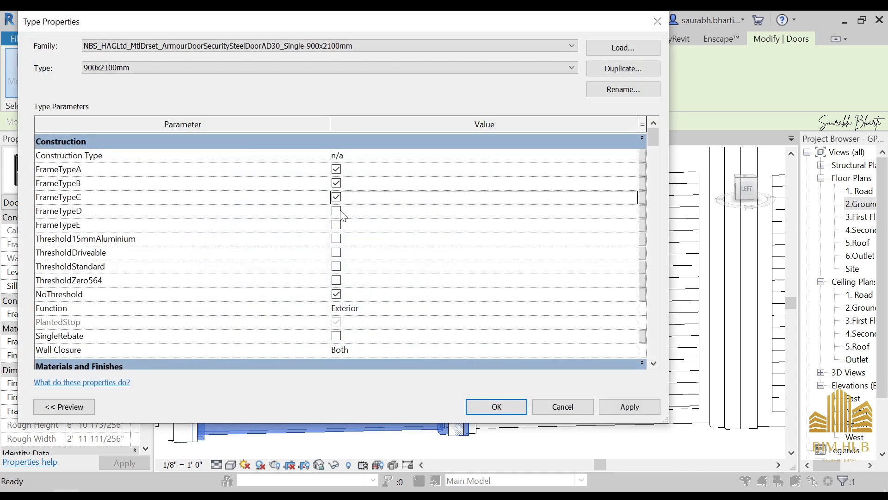
left_click(337, 225)
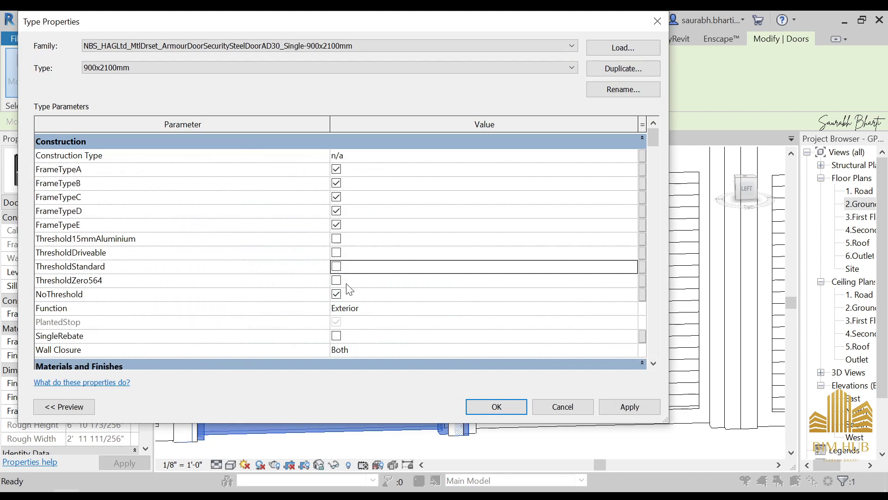
left_click(337, 267)
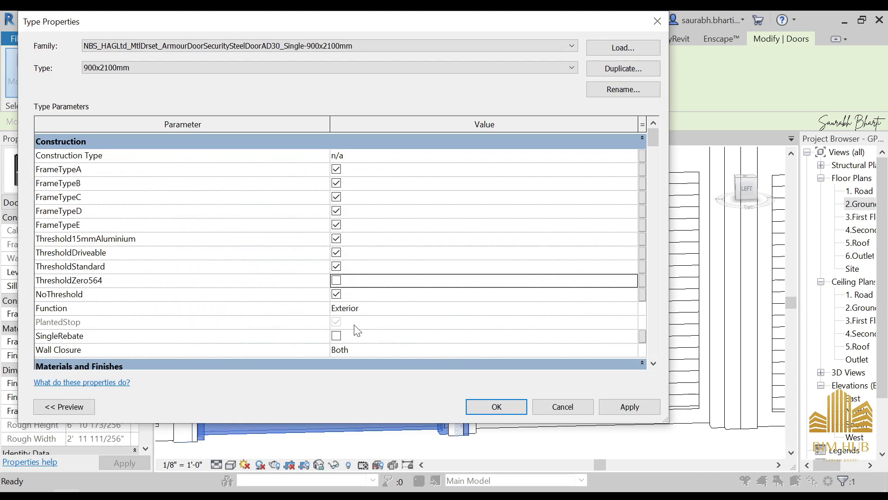
left_click(465, 407)
key("Escape")
- Return the 3D view to a coloured material display and inspect the whole row of louvered doors
left_click(230, 465)
left_click(253, 449)
scroll(454, 322, "down", 2)
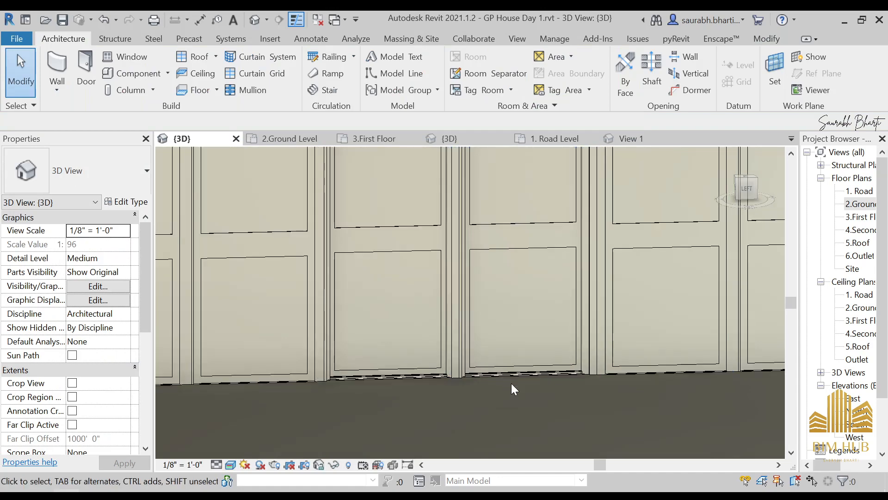
scroll(514, 389, "down", 3)
- Look through the project materials available for the LeafMaterial of the 900x2100mm louvered door type
left_click(500, 373)
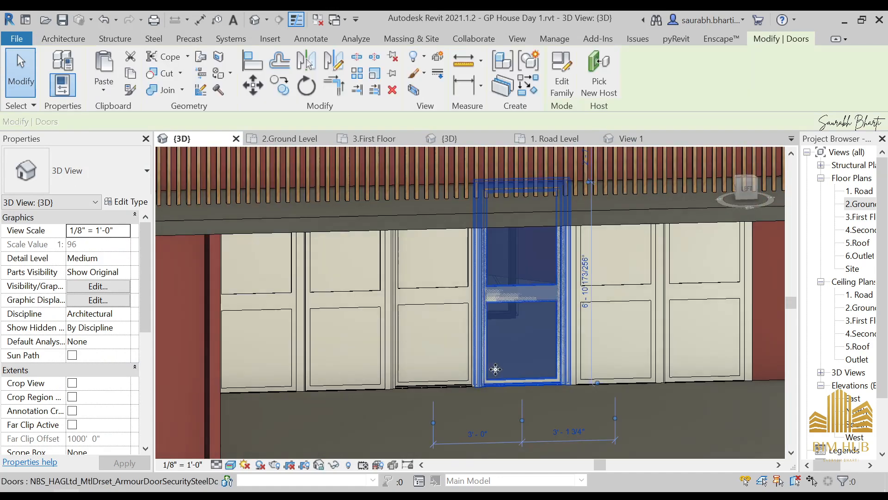
left_click(134, 203)
scroll(224, 188, "down", 5)
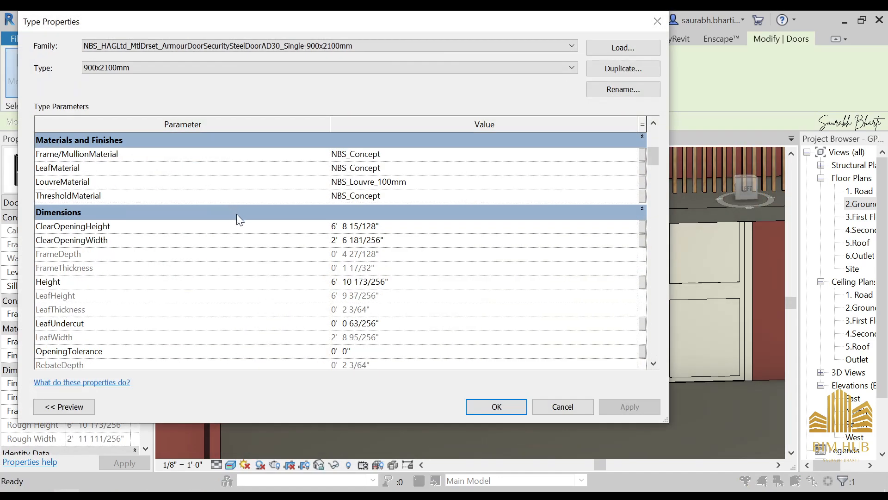
left_click(509, 168)
left_click(633, 167)
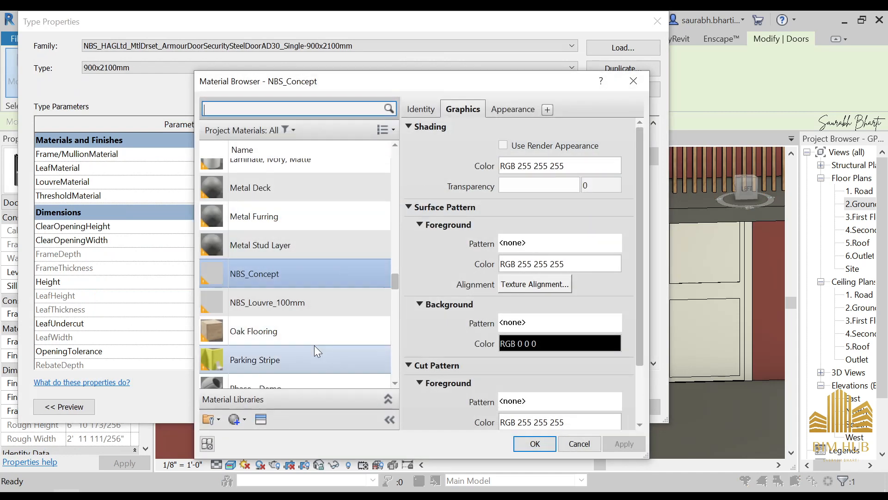
scroll(315, 345, "down", 2)
scroll(274, 260, "down", 1)
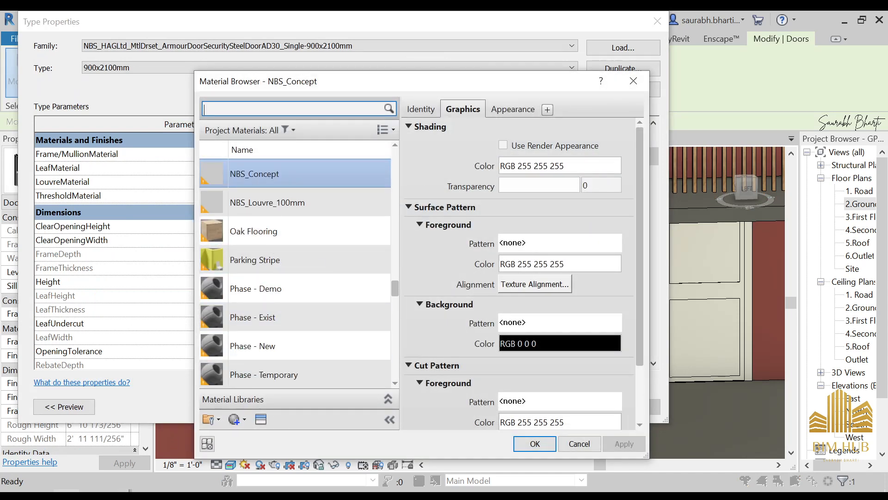
scroll(239, 375, "down", 3)
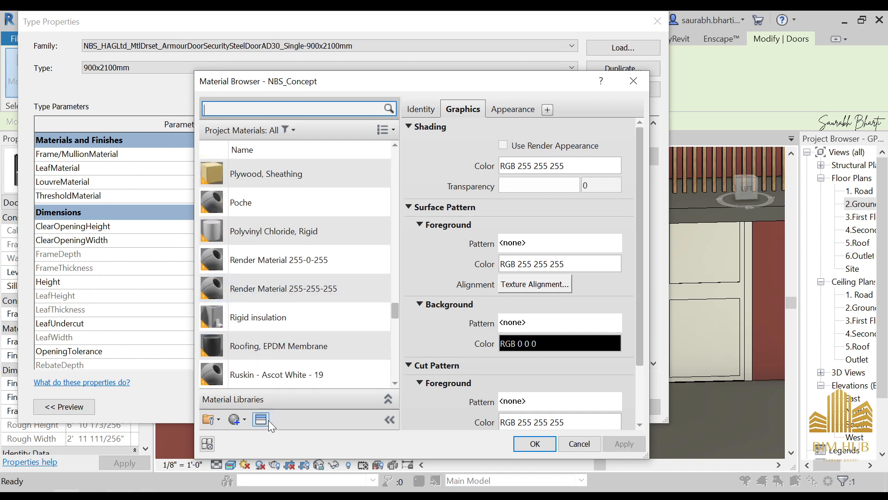
- Create a new project material and name it "1.Louver matrial"
left_click(261, 419)
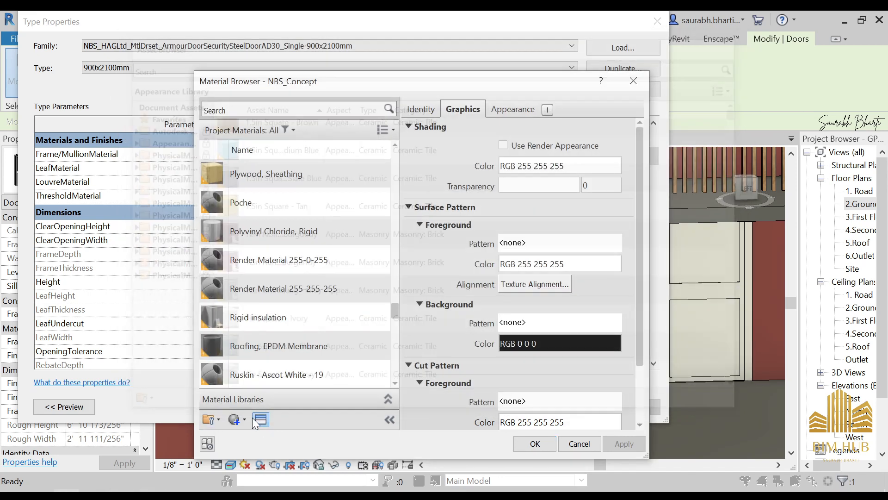
left_click(244, 419)
left_click(277, 435)
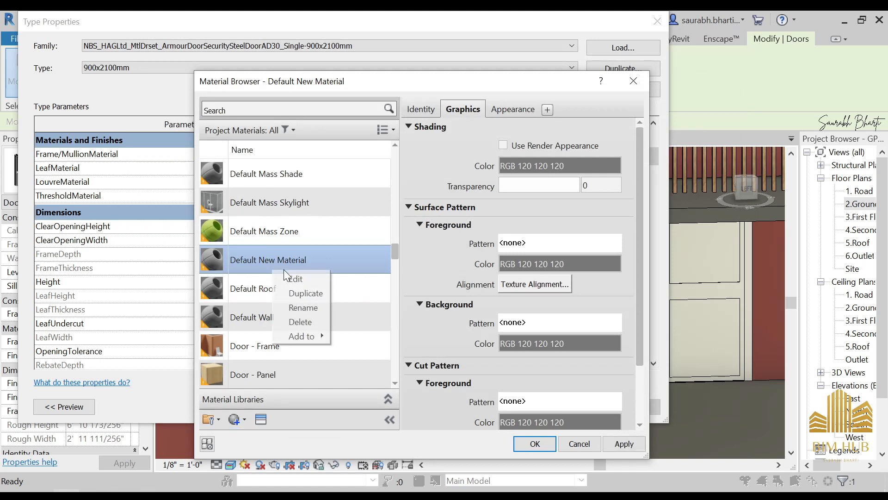
left_click(302, 310)
type("1.Louver")
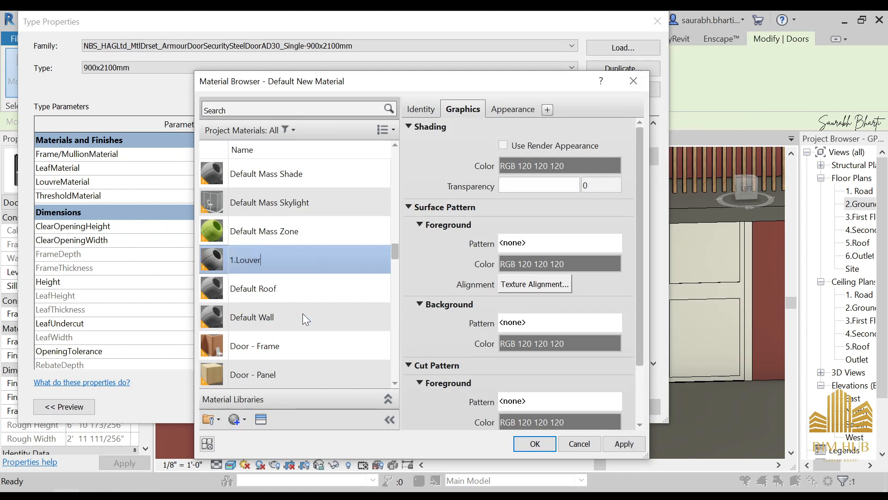
type(" matrial")
key("Return")
- Open the appearance asset library for the new material and check the garage door's colour in Front.jpg
left_click(260, 421)
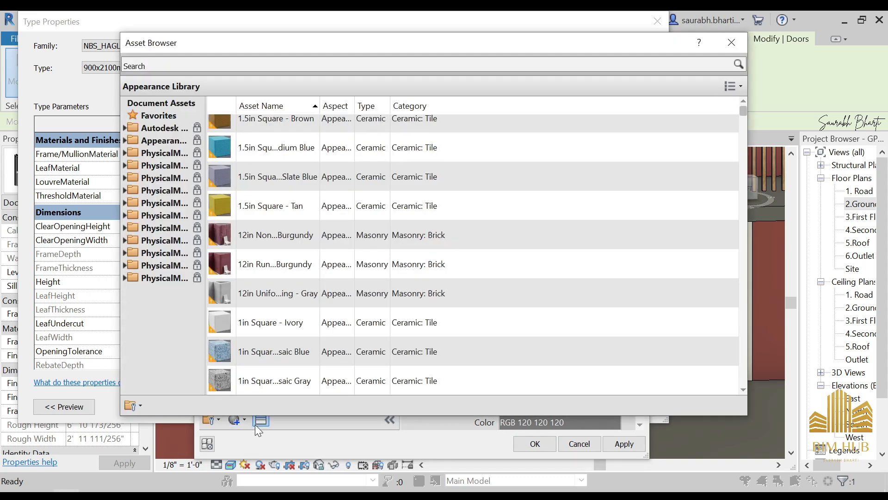
left_click(146, 494)
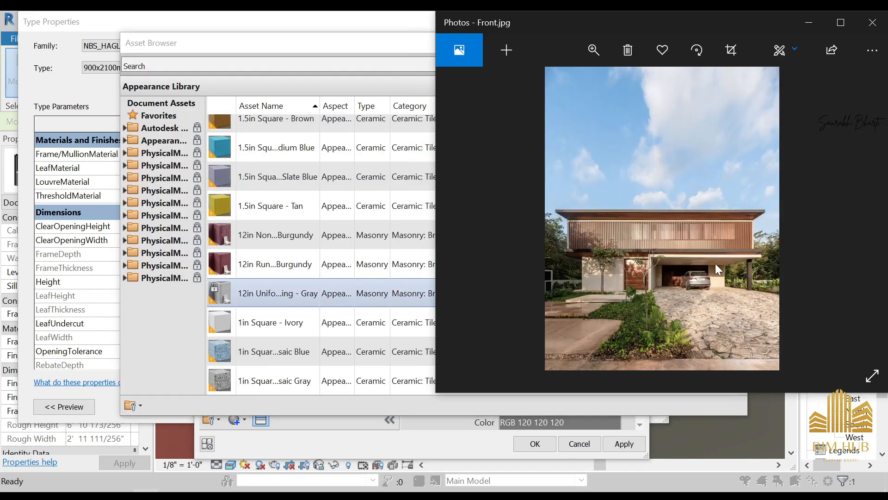
scroll(698, 279, "up", 5)
scroll(626, 241, "down", 5)
scroll(601, 275, "up", 3)
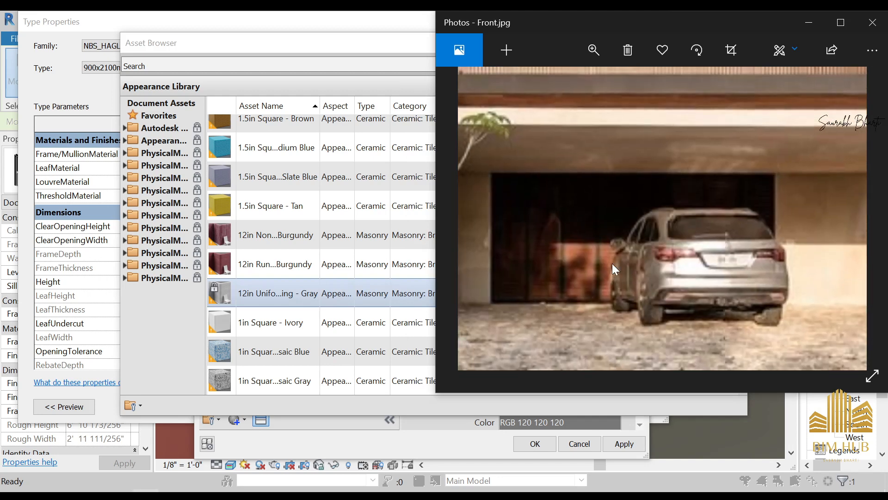
left_click(820, 22)
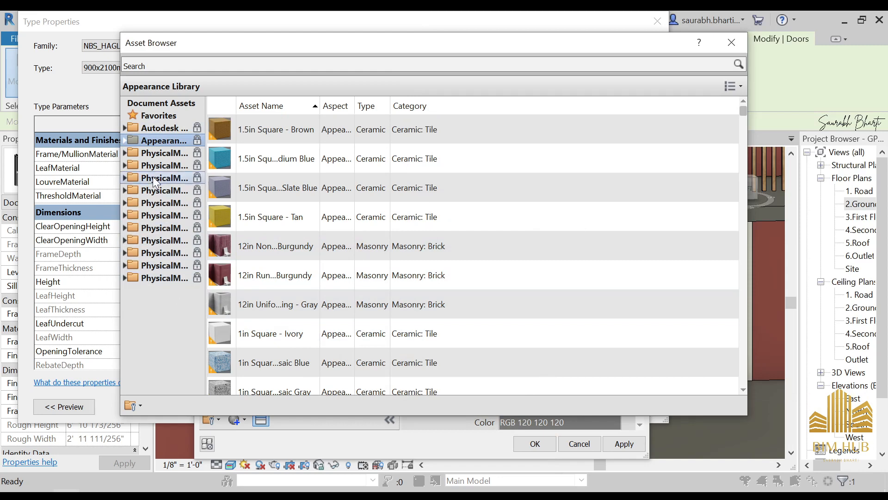
- Give 1.Louver matrial the Mahogany appearance from the Wood category of the appearance library
left_click(124, 140)
scroll(144, 315, "down", 3)
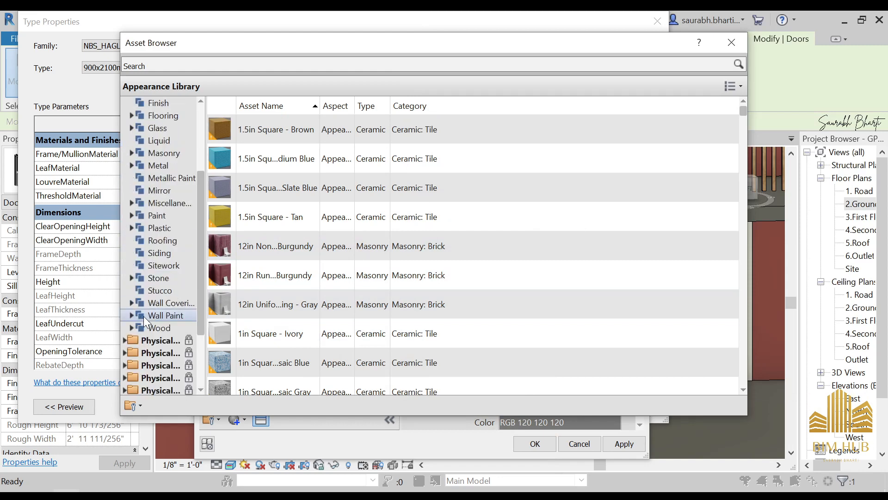
left_click(165, 327)
scroll(261, 323, "down", 1)
scroll(381, 283, "down", 2)
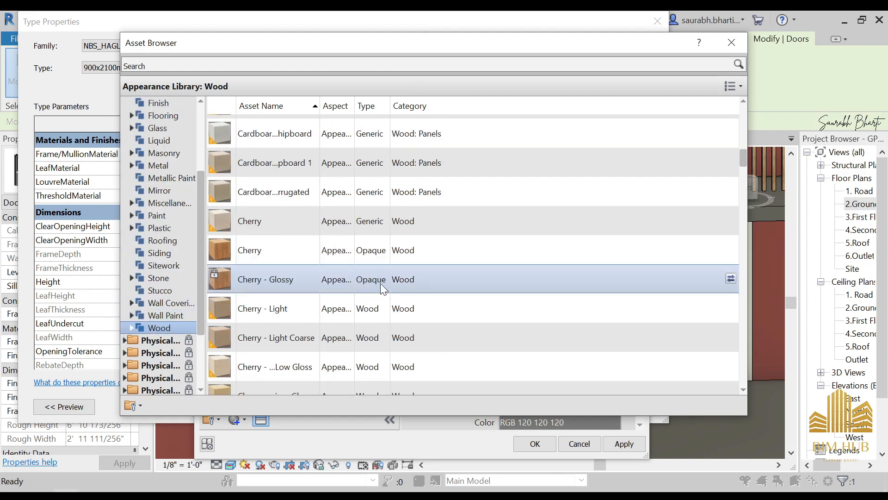
scroll(365, 285, "down", 6)
scroll(364, 284, "up", 2)
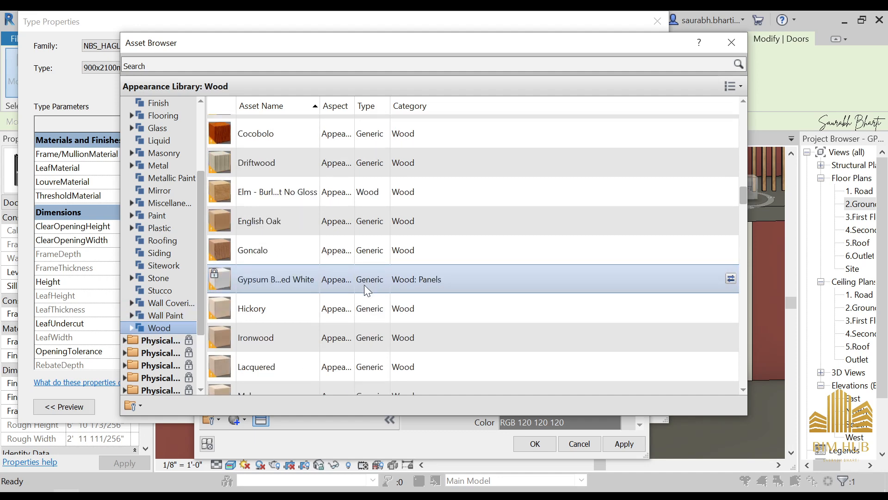
scroll(365, 285, "down", 3)
double_click(268, 180)
left_click(732, 42)
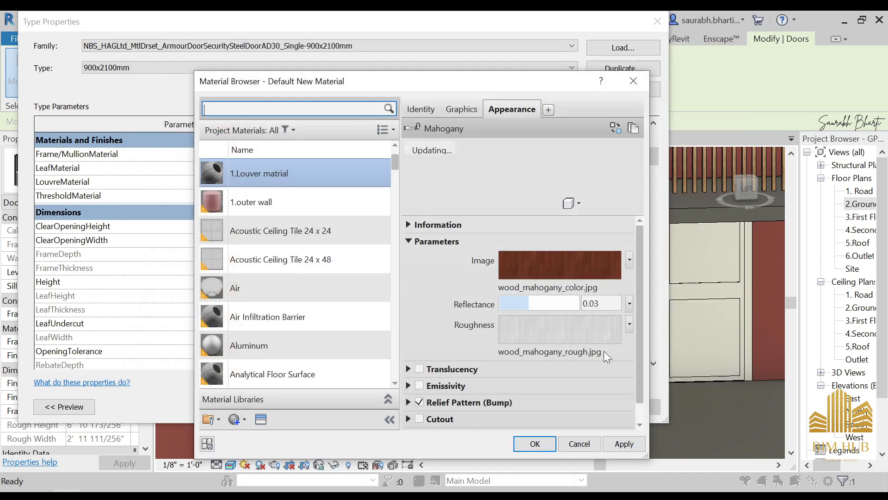
- Assign 1.Louver matrial as the LeafMaterial of the louvered door type and inspect the doors in 3D
left_click(624, 444)
left_click(535, 443)
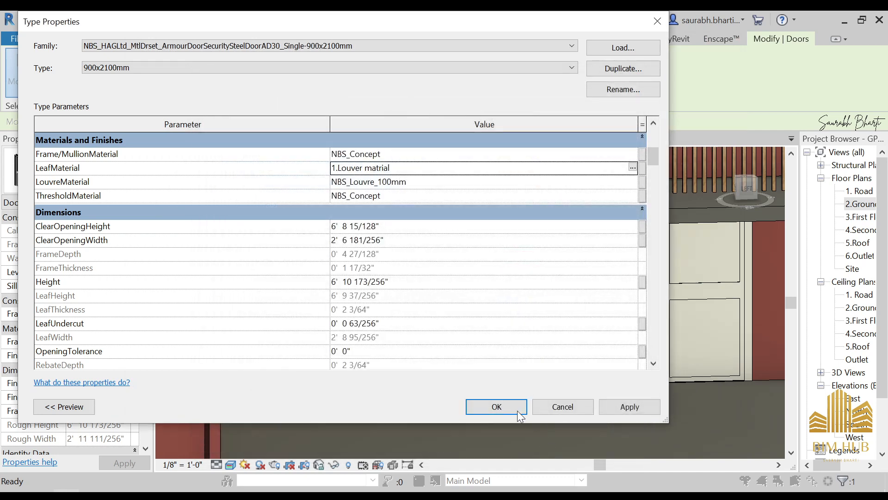
left_click(506, 403)
left_click(503, 406)
middle_click_drag(520, 410, 401, 287, "shift")
scroll(326, 293, "up", 8)
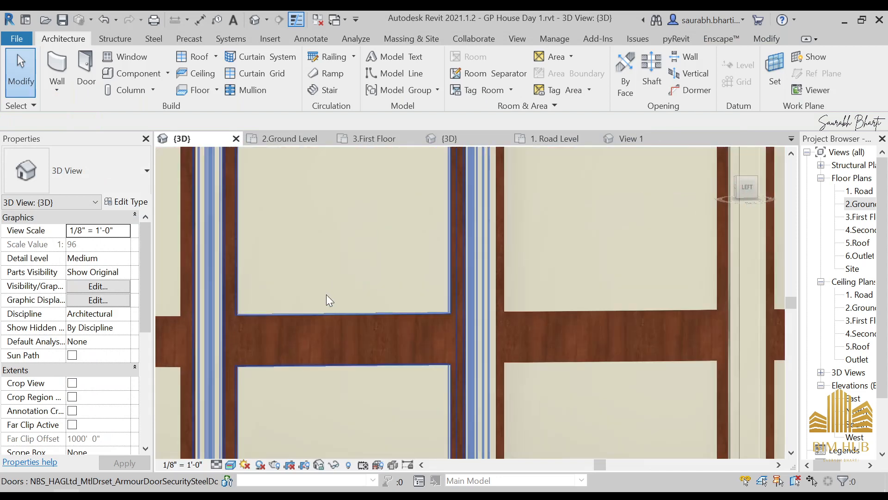
scroll(349, 299, "down", 5)
scroll(351, 329, "down", 2)
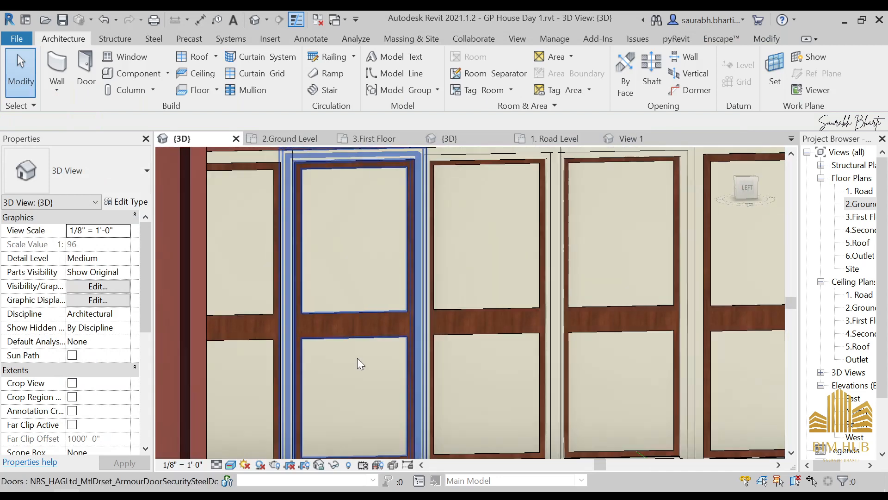
- Change the LeafMaterial of the 900x2100mm louvered door type to Wood - Stained
left_click(360, 303)
key("Escape")
left_click(370, 257)
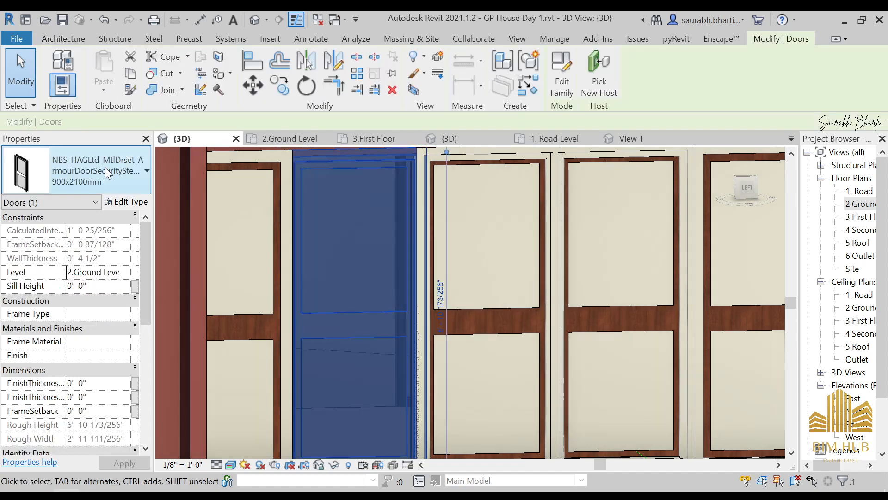
left_click(124, 202)
scroll(377, 274, "down", 5)
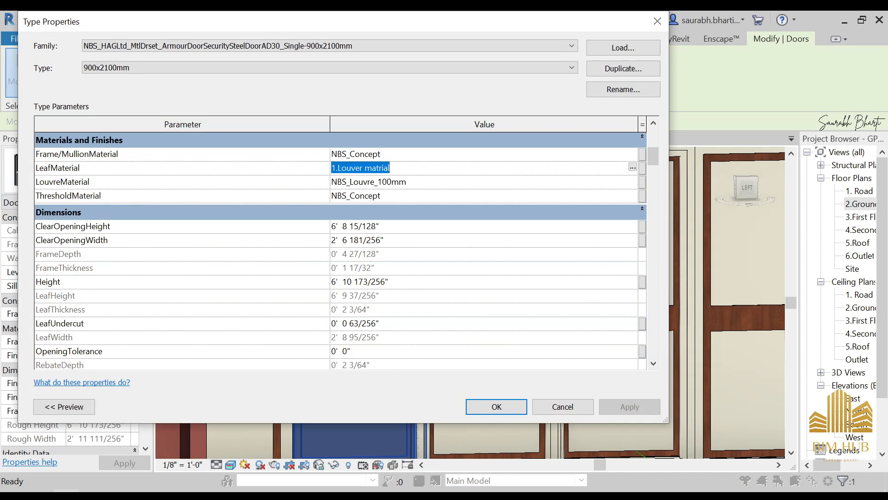
key("Tab")
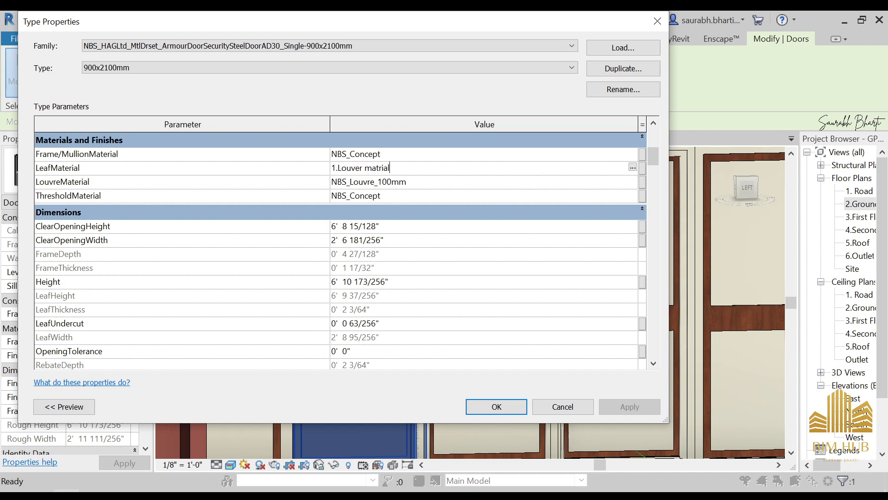
left_click(632, 169)
scroll(301, 254, "down", 10)
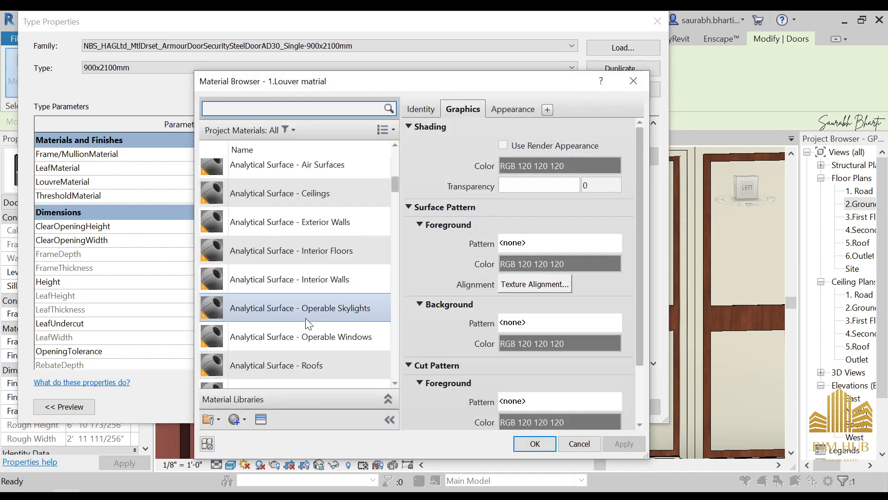
scroll(306, 303, "down", 15)
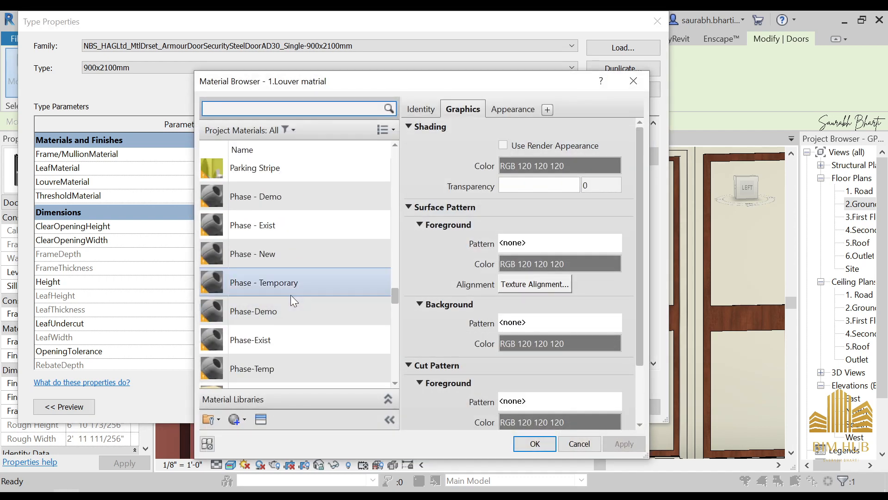
scroll(282, 275, "up", 5)
scroll(265, 232, "down", 15)
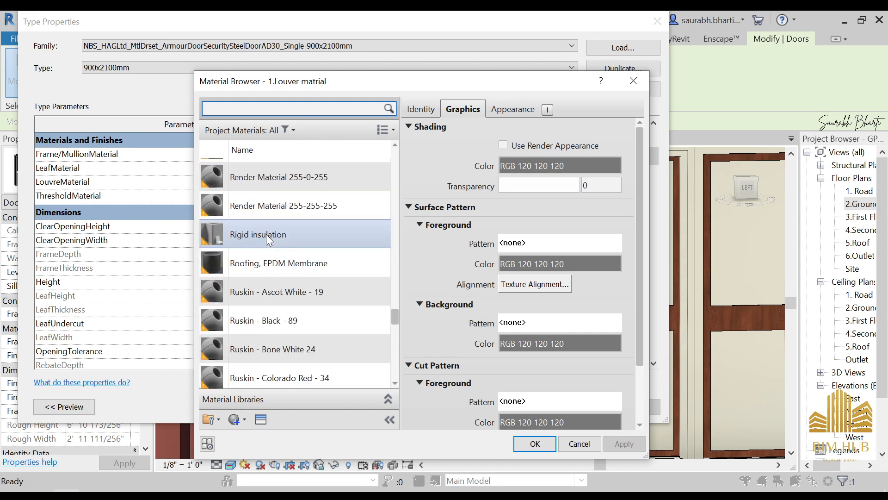
left_click(272, 368)
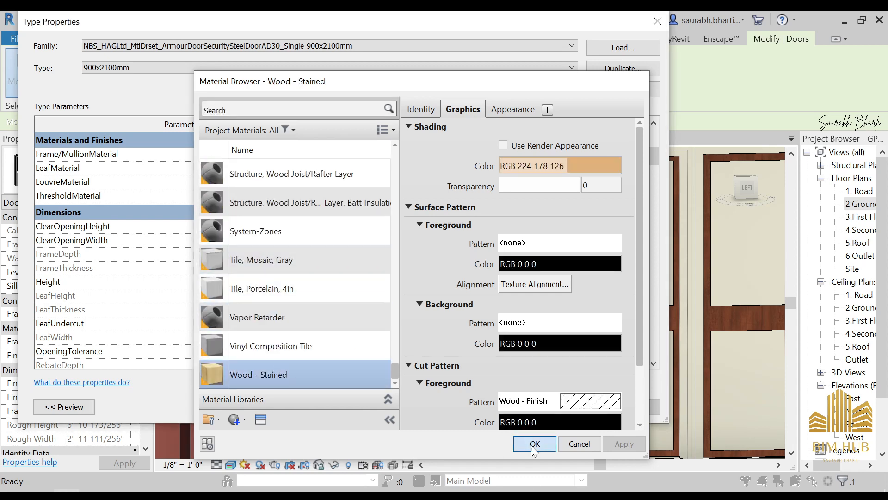
left_click(534, 444)
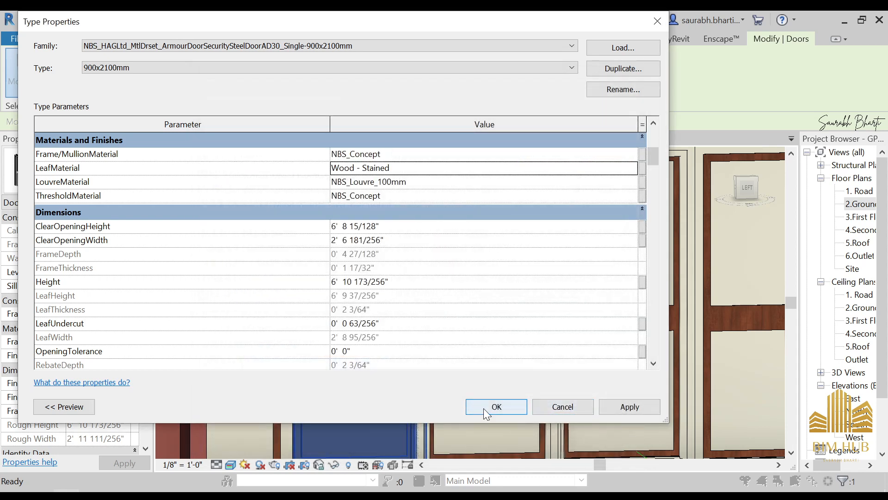
left_click(481, 409)
key("Escape")
- Set the LouvreMaterial of the carport's 900x2100mm louvered door type to 1.Louver matrial
middle_click_drag(358, 420, 429, 306)
left_click(428, 306)
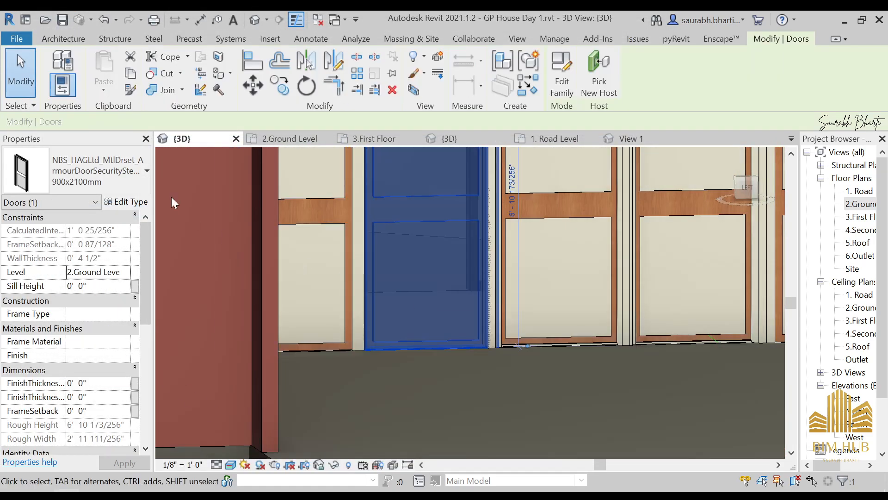
left_click(122, 202)
scroll(224, 277, "down", 6)
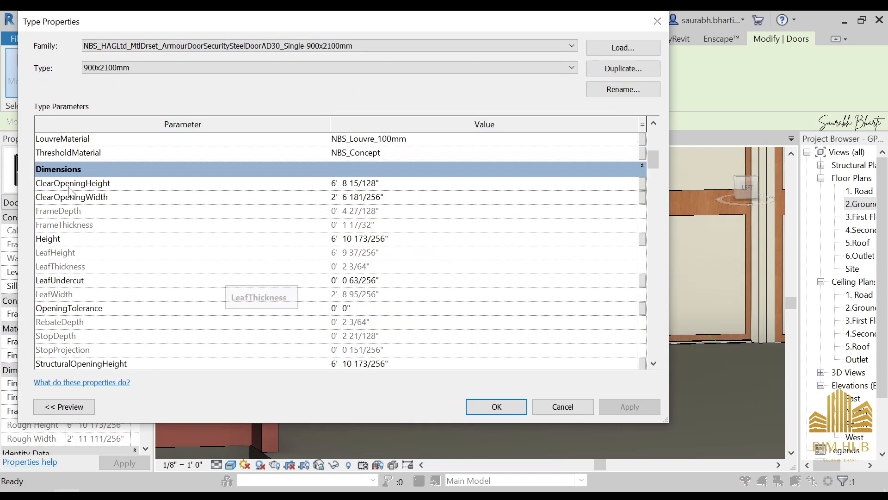
scroll(78, 241, "up", 3)
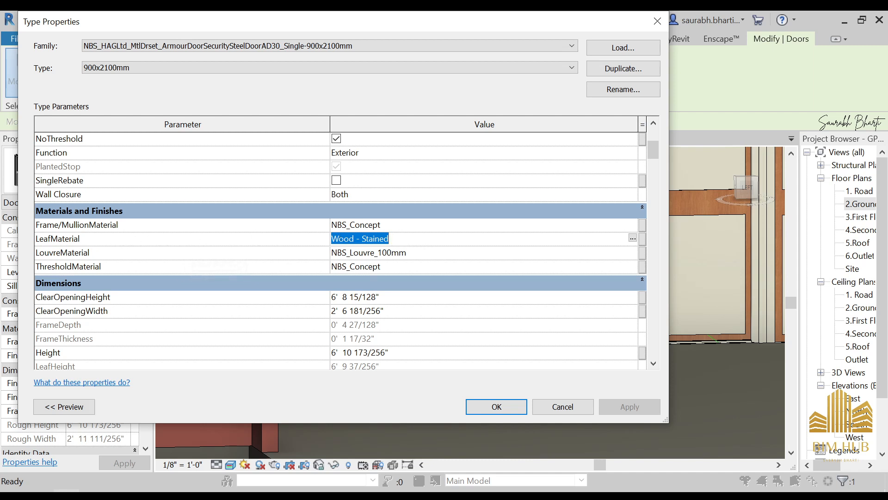
left_click(442, 254)
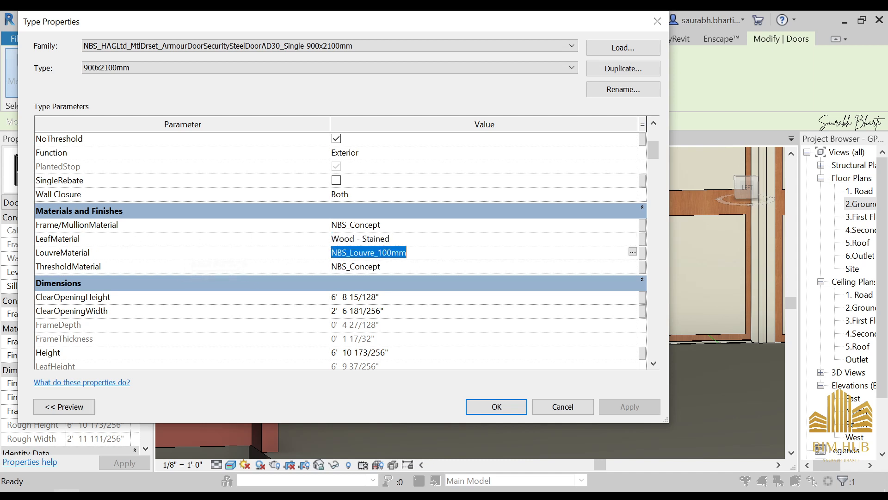
left_click(434, 265)
left_click(632, 253)
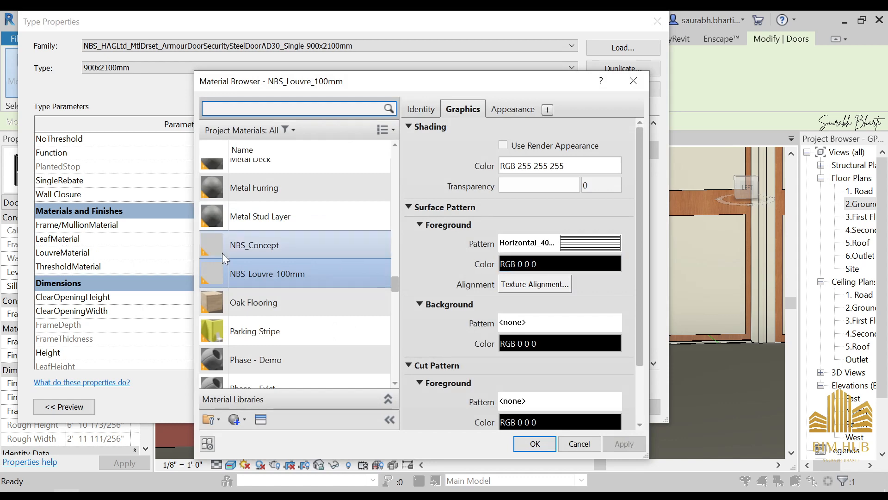
scroll(222, 254, "up", 10)
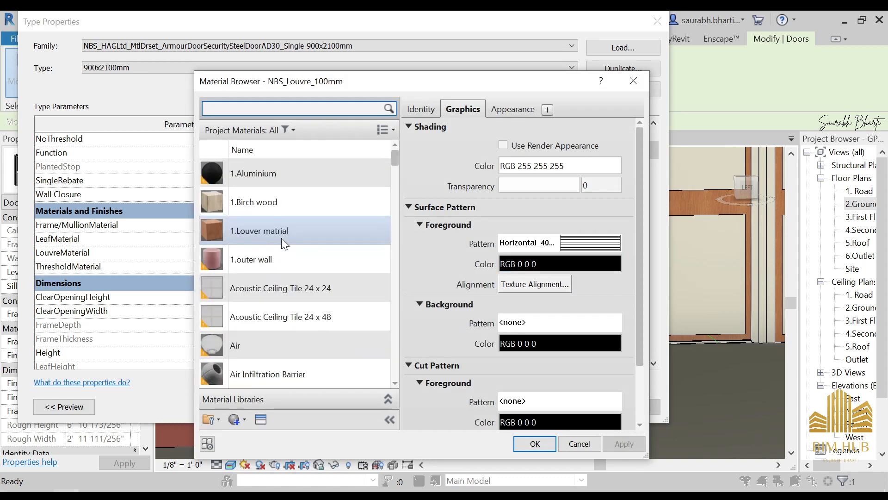
left_click(281, 238)
left_click(528, 445)
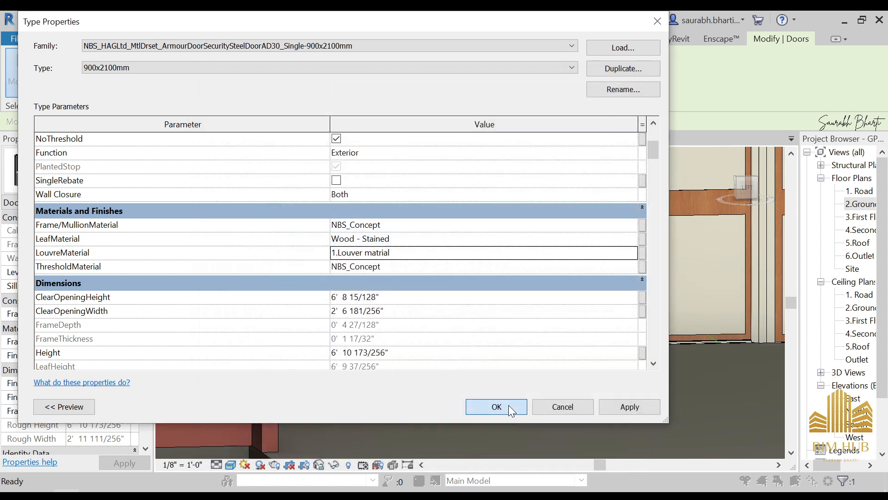
left_click(474, 406)
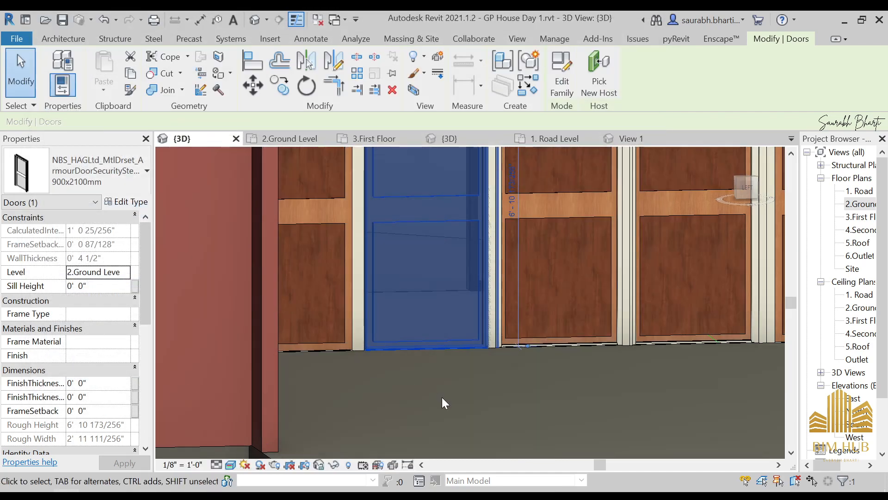
- Inspect the leaf and louvre finishes on the carport's row of doors in 3D, up close and from farther away
key("Escape")
middle_click_drag(452, 381, 491, 344, "shift")
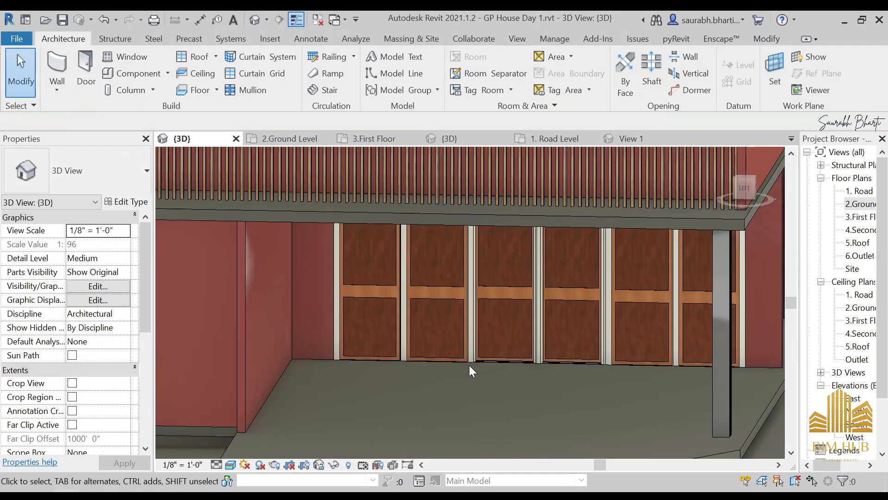
key("alt+Tab")
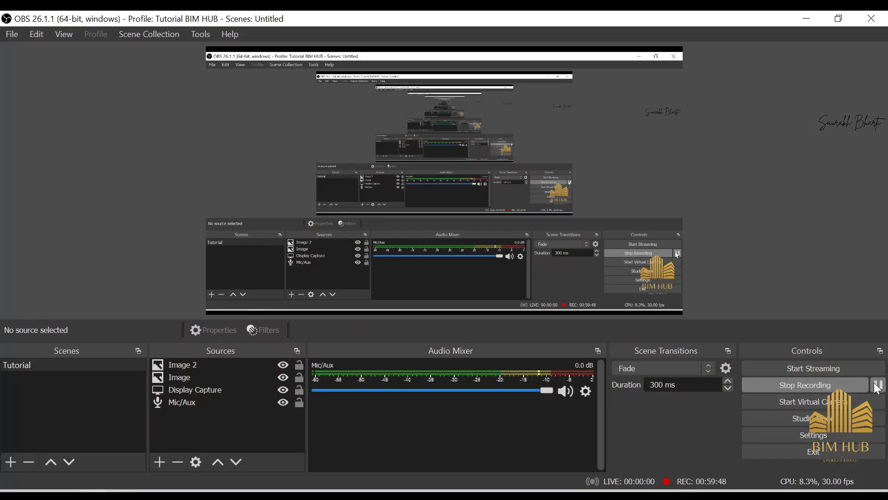
left_click(823, 20)
middle_click_drag(454, 356, 405, 317, "shift")
scroll(404, 316, "up", 5)
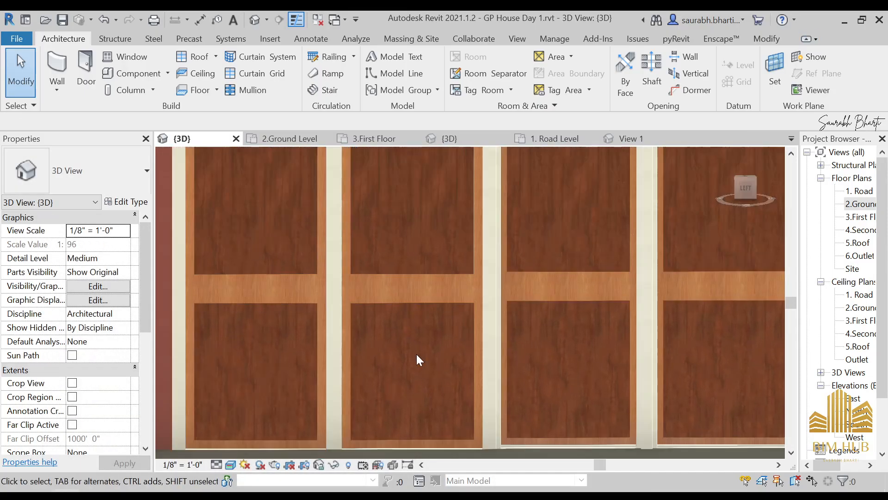
middle_click_drag(426, 241, 420, 262, "shift")
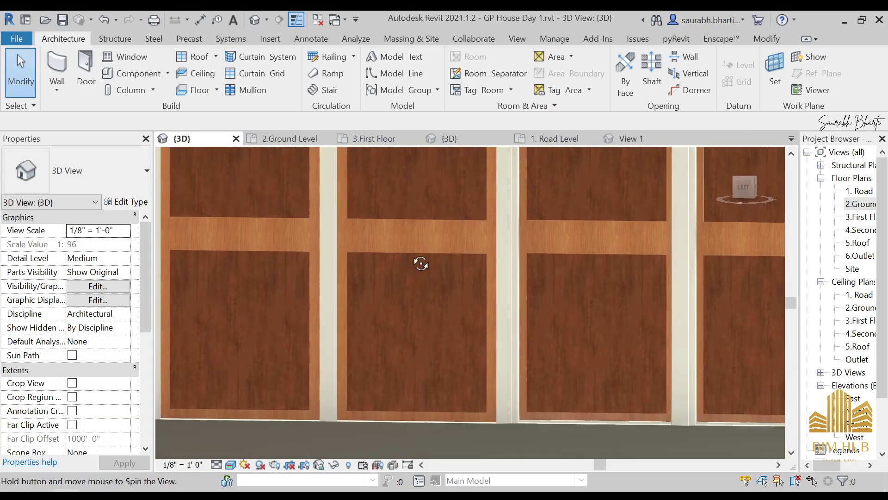
left_click(429, 398)
left_click(421, 425)
left_click(423, 419)
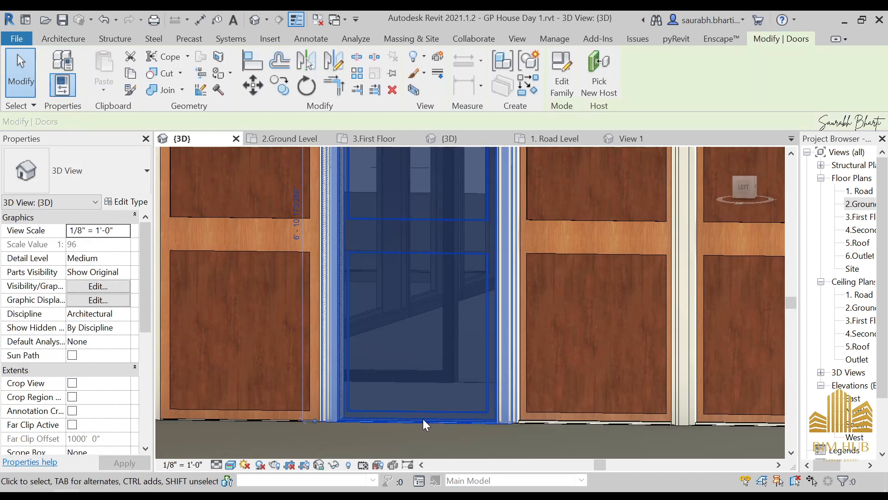
scroll(403, 351, "down", 3)
left_click(480, 352)
middle_click_drag(480, 353, 506, 366, "shift")
scroll(554, 372, "down", 3)
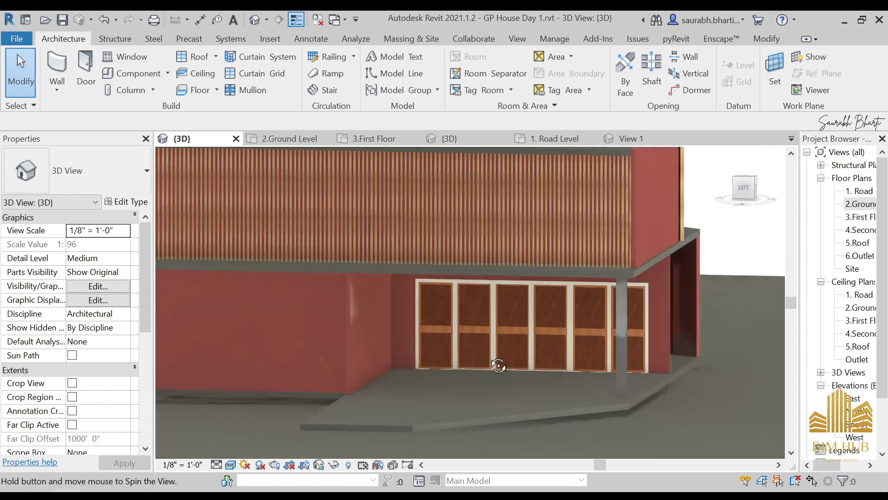
scroll(495, 351, "up", 6)
- Review the door types available in the project for several of the carport's louvered doors, keeping 900x2100mm
left_click(472, 382)
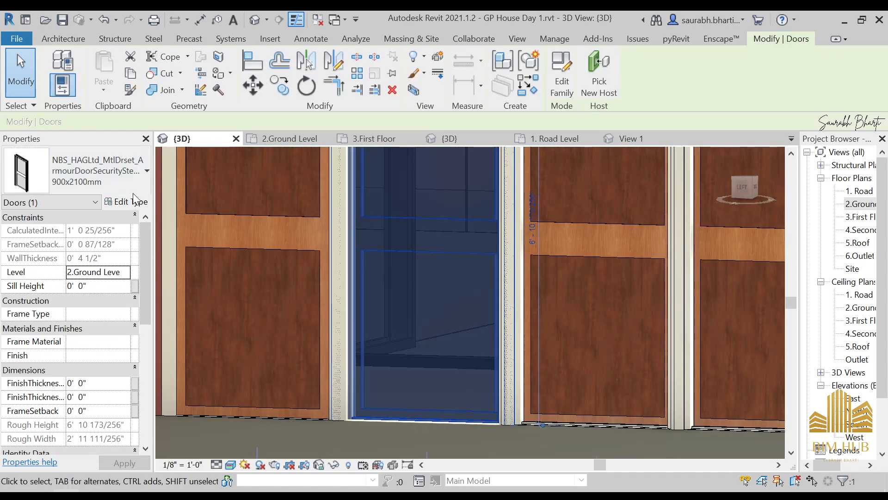
left_click(144, 171)
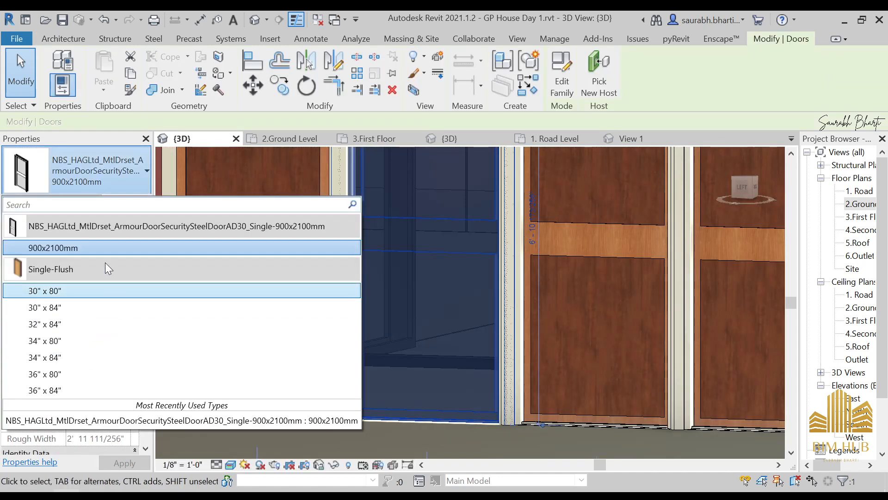
left_click(137, 419)
key("Escape")
scroll(450, 351, "down", 5)
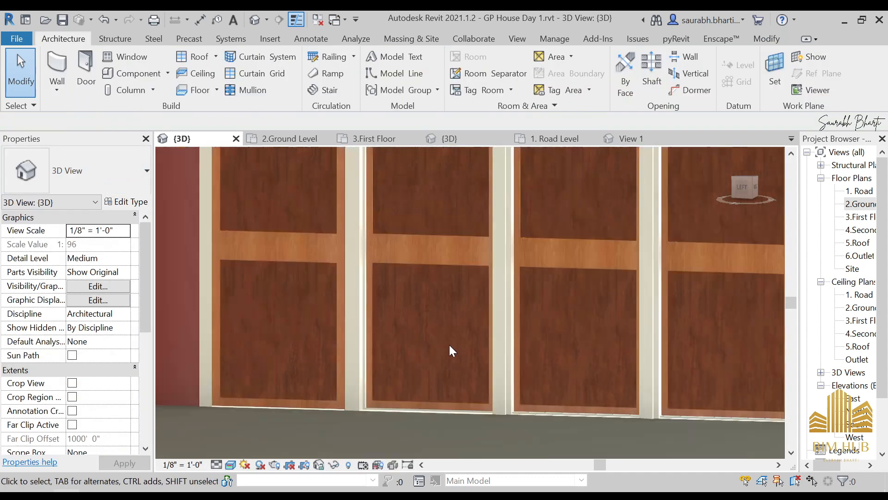
left_click(373, 355)
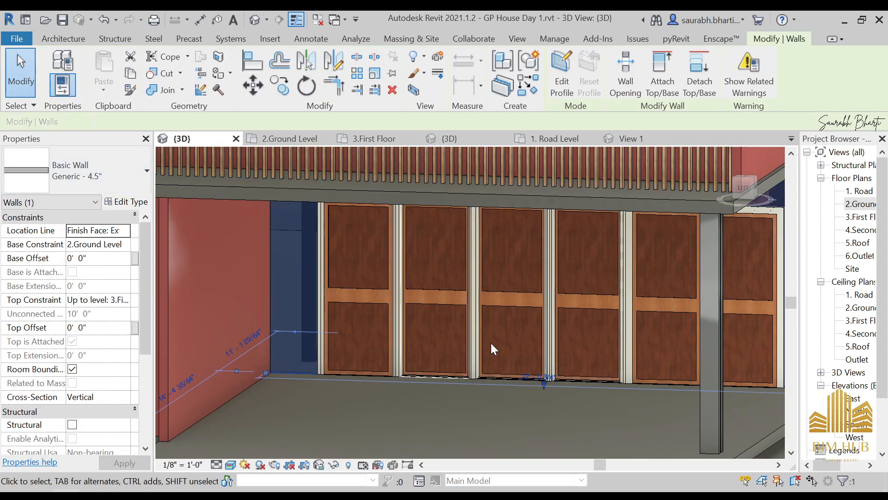
key("Escape")
left_click(455, 306)
left_click(93, 171)
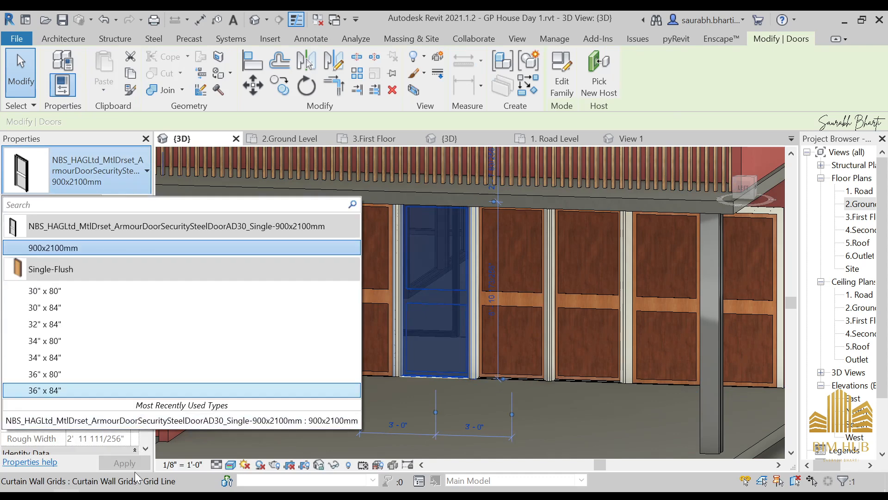
left_click(270, 419)
left_click(398, 425)
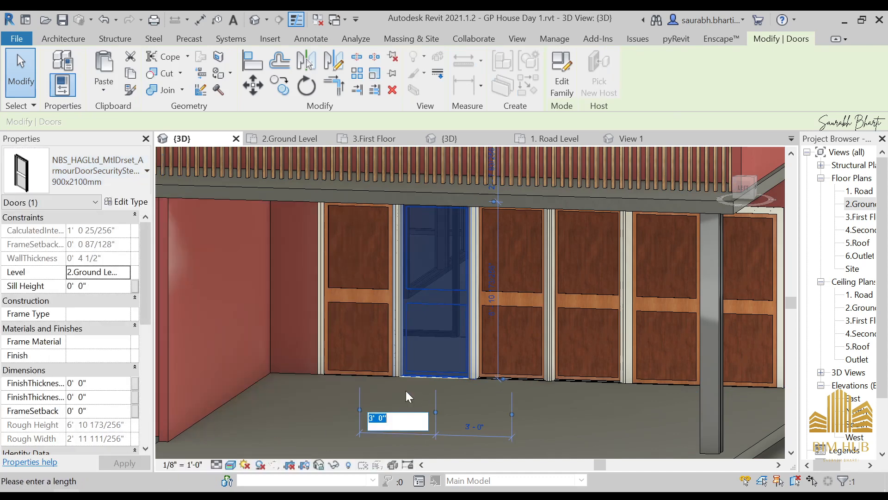
left_click(341, 385)
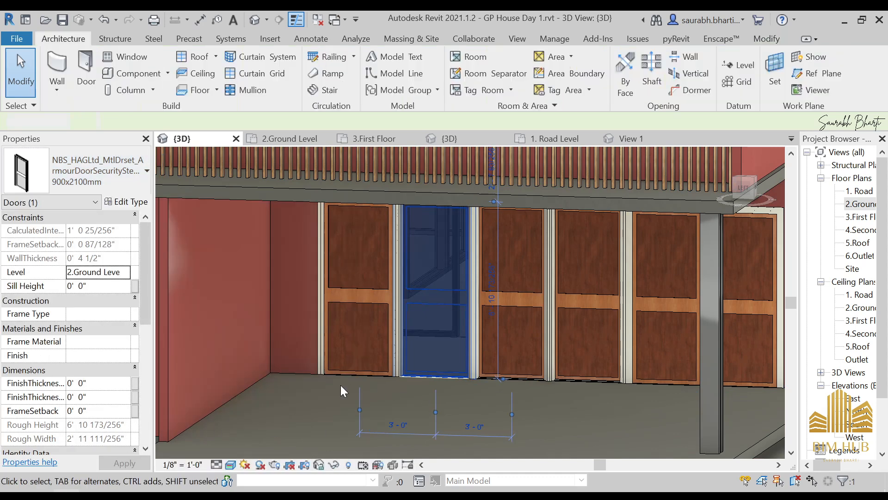
left_click(361, 368)
left_click(70, 162)
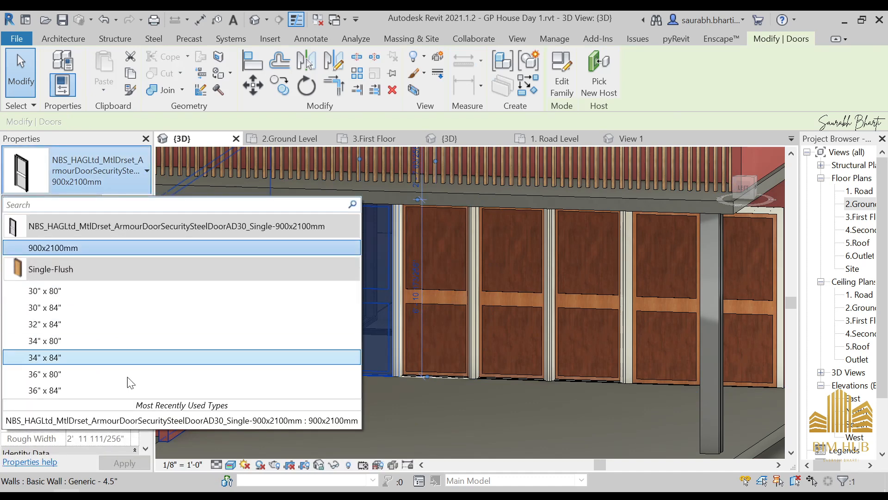
left_click(195, 422)
left_click(339, 425)
- Check the family files on the desktop and the types available for the carport's end louvered door
scroll(386, 384, "down", 3)
middle_click_drag(386, 385, 472, 446, "shift")
middle_click_drag(701, 290, 644, 307, "shift")
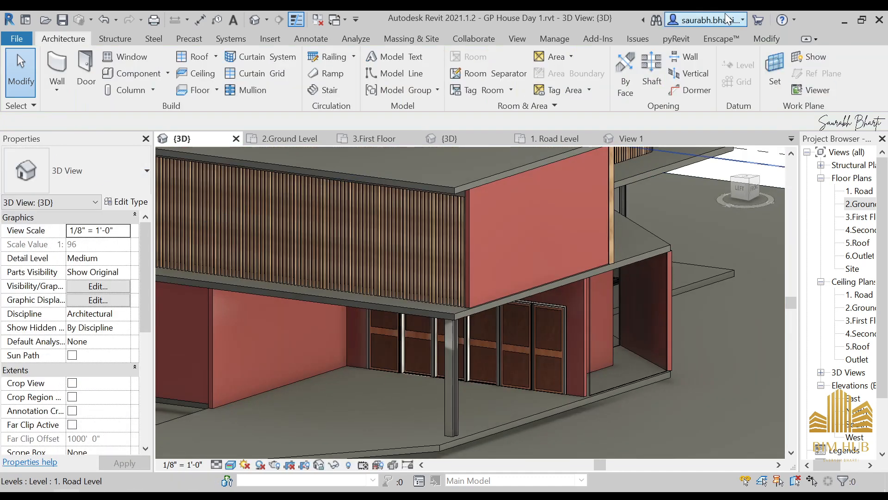
left_click(845, 21)
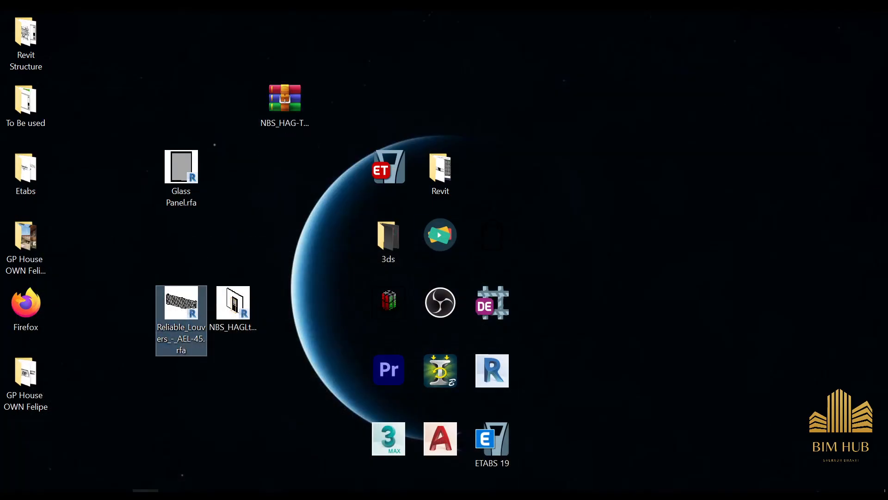
left_click(65, 494)
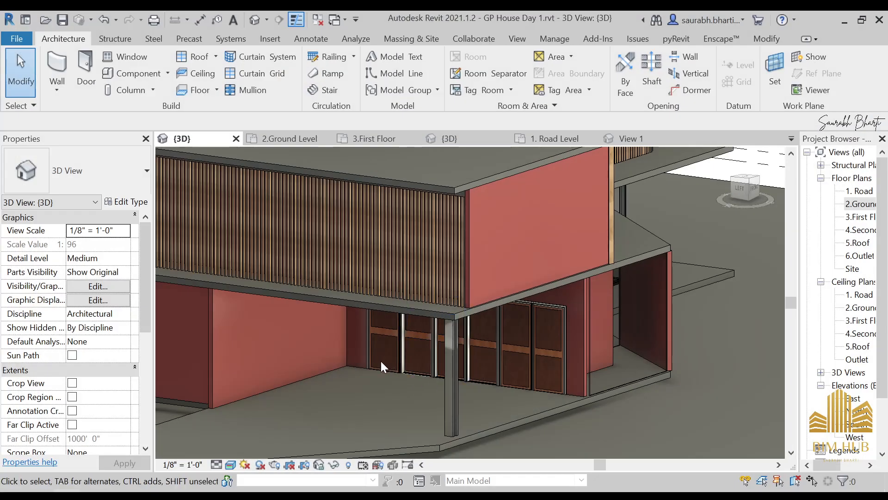
left_click(382, 362)
left_click(79, 151)
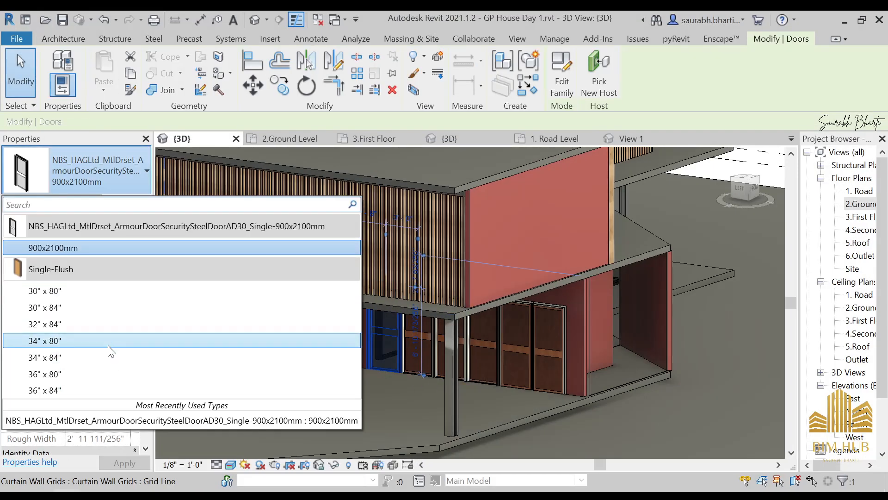
left_click(131, 174)
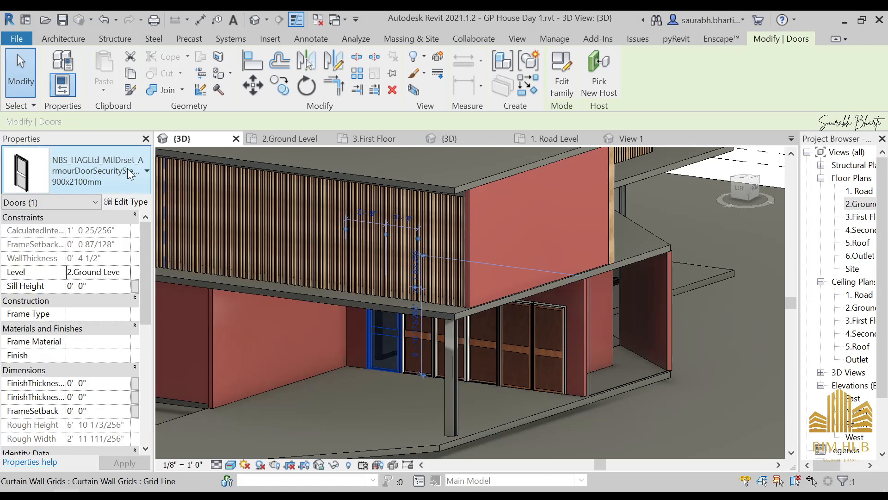
left_click(359, 417)
- Place a Reliable_Louvers_-_AEL-45 component on the carport floor near the red side wall
middle_click_drag(332, 411, 370, 408, "shift")
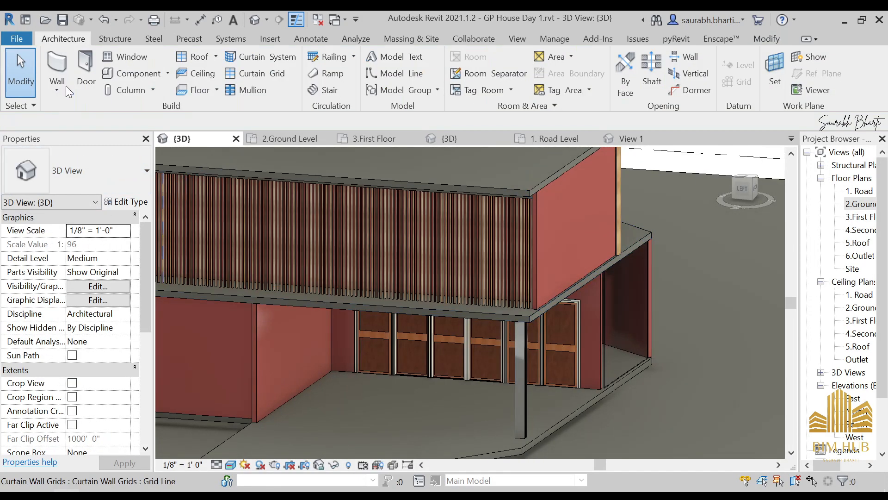
left_click(127, 74)
left_click(110, 188)
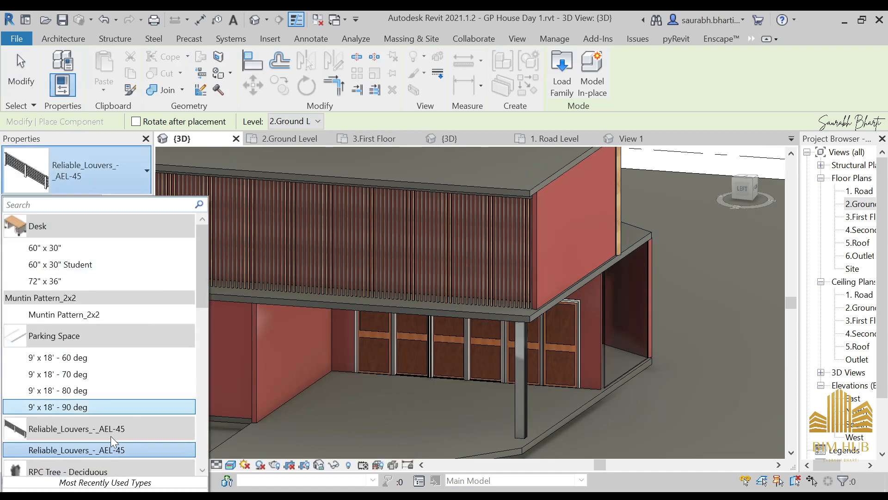
left_click(101, 450)
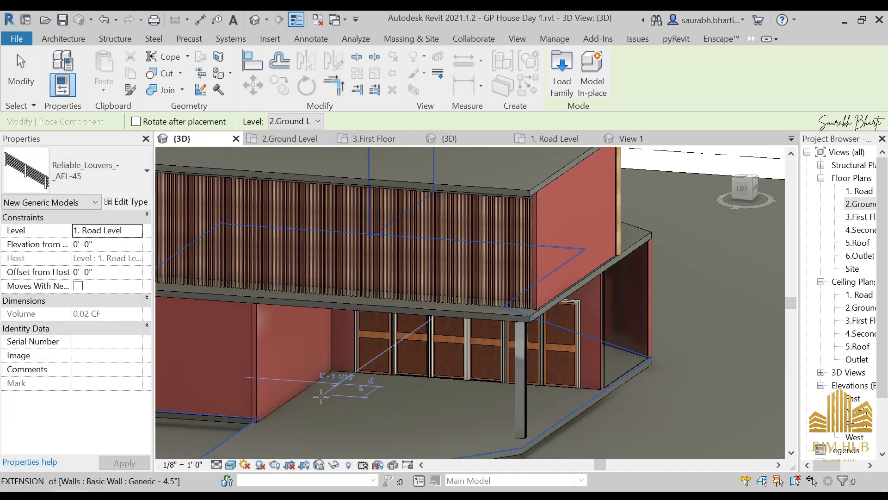
scroll(321, 397, "up", 5)
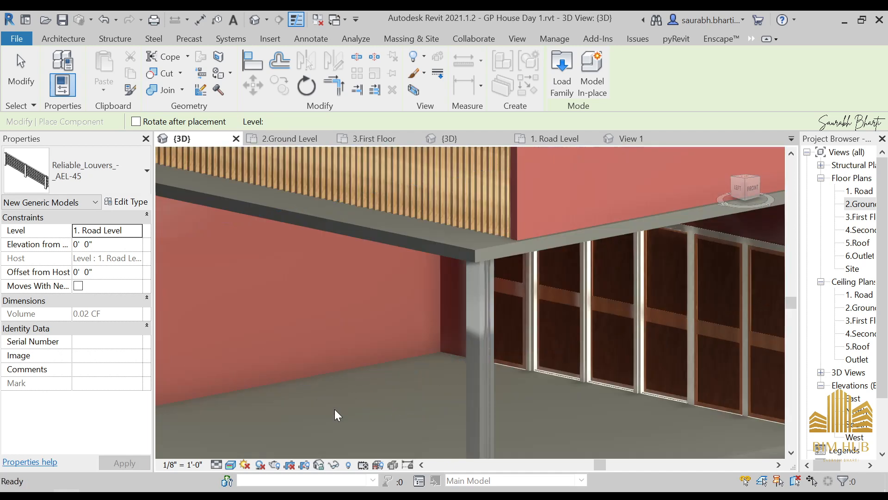
left_click(335, 409)
key("Escape")
key("Escape")
scroll(370, 373, "up", 1)
left_click(126, 75)
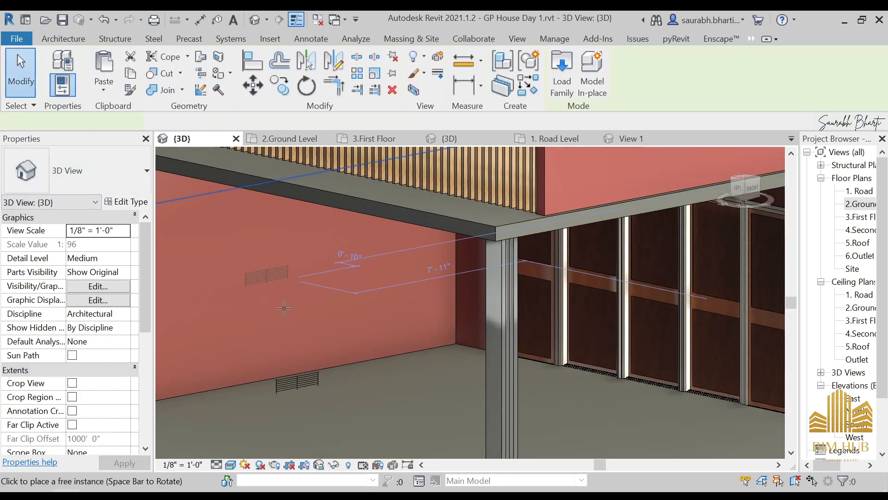
key("Escape")
key("Escape")
- Examine the Reliable_Louvers_-_AEL-45 component on the carport floor up close and delete it
left_click(310, 376)
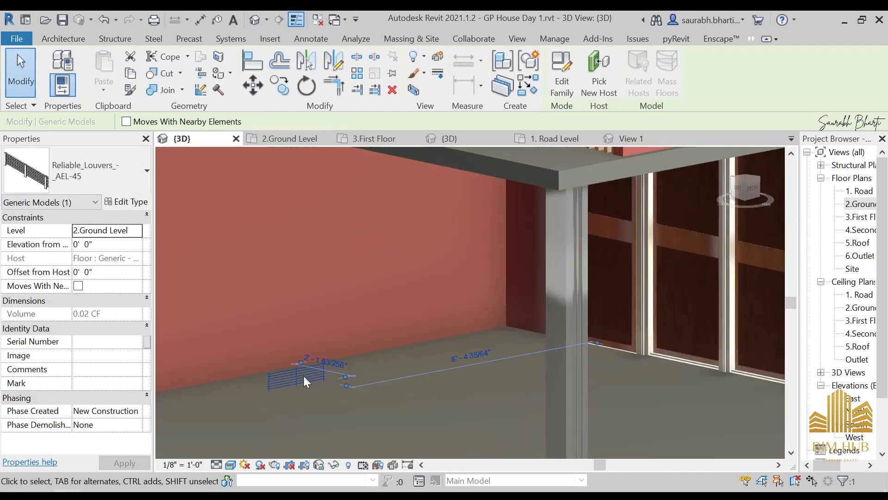
scroll(301, 389, "up", 6)
scroll(307, 313, "down", 7)
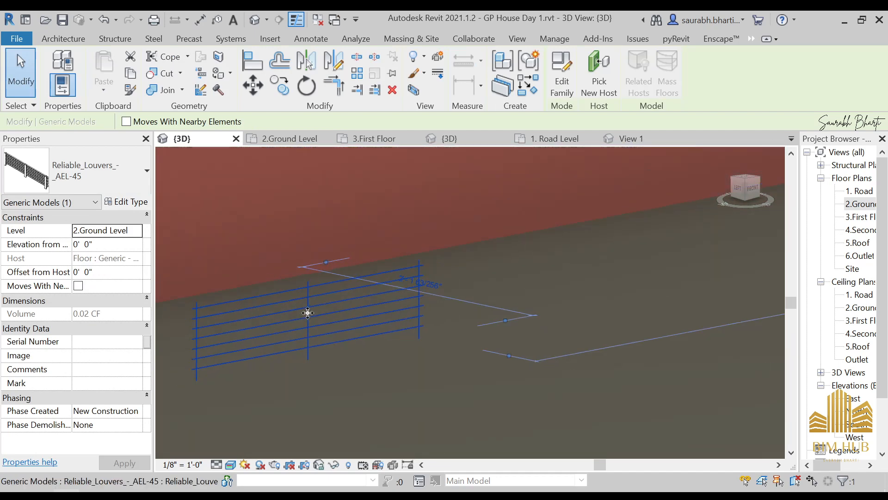
key("Delete")
scroll(329, 309, "down", 2)
- Bring the carport's row of doors into view in 3D and set the visual style to Hidden Line
middle_click_drag(348, 354, 603, 309, "shift")
scroll(601, 287, "up", 3)
left_click(591, 310)
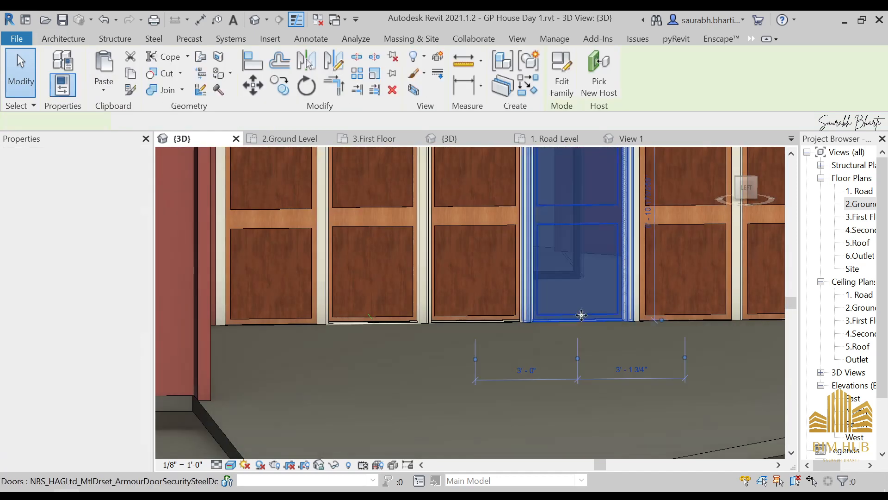
left_click(230, 464)
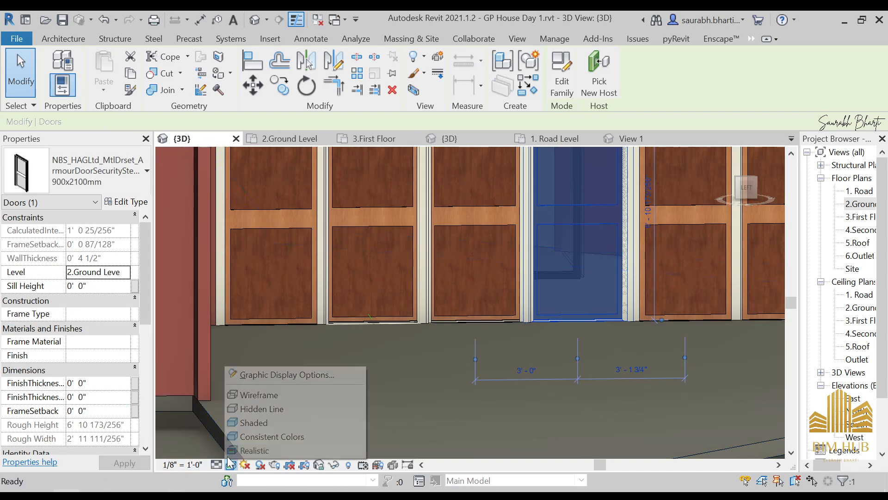
left_click(243, 407)
key("Escape")
scroll(361, 362, "down", 4)
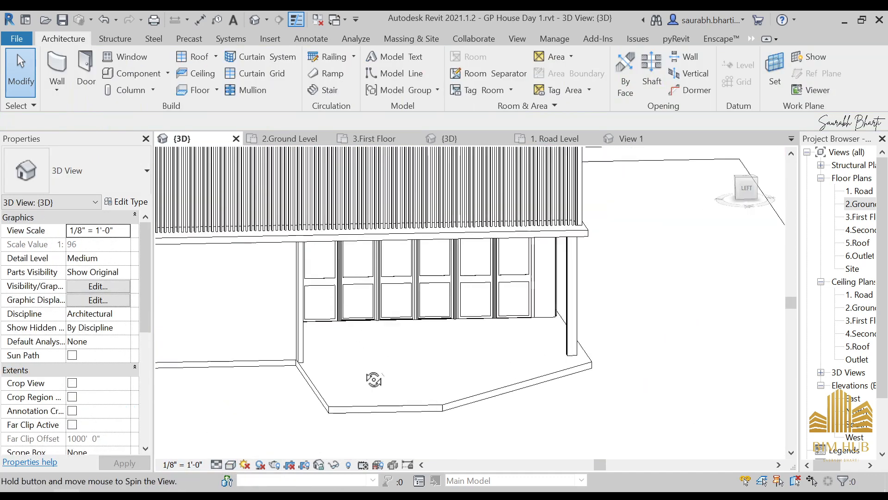
- Edit the 900x2100mm type of a carport louvered door, leaving only FrameTypeA and NoThreshold enabled among its frame type and threshold options
scroll(412, 298, "up", 3)
left_click(419, 291)
mouse_move(421, 296)
middle_mouse_down("shift")
mouse_move(396, 302)
mouse_move(426, 303)
middle_mouse_up("shift")
left_click(104, 182)
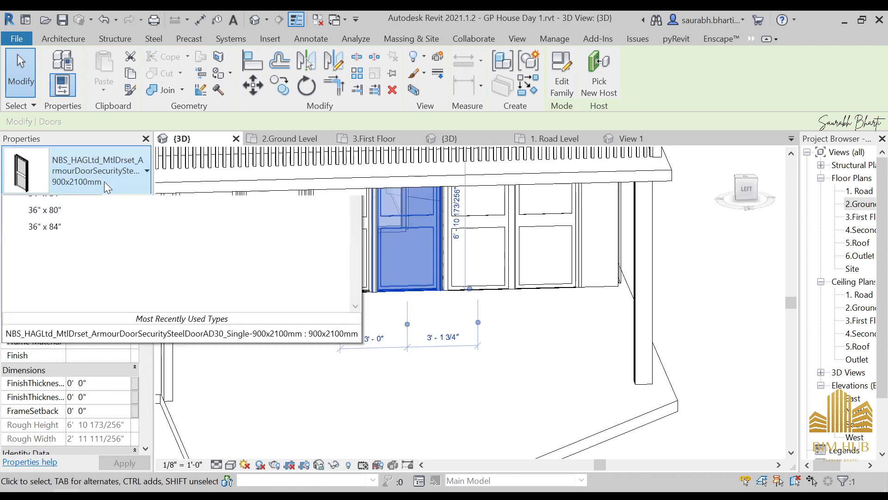
left_click(104, 181)
left_click(123, 203)
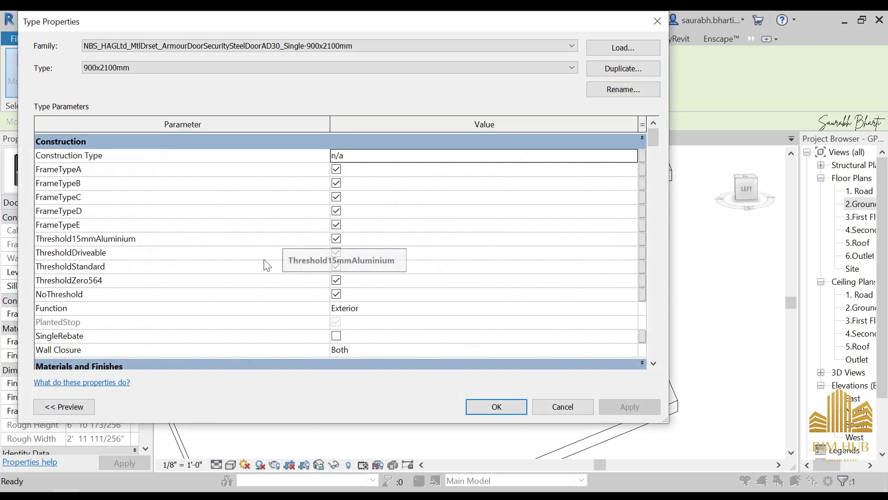
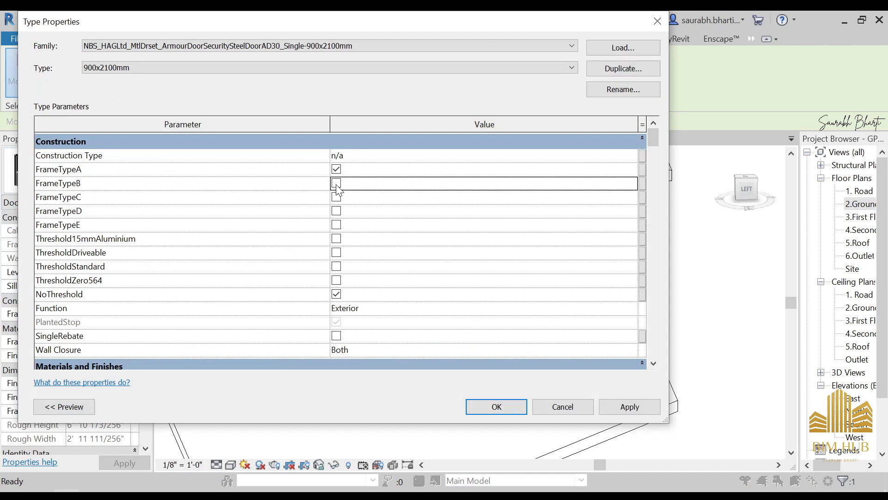
- Set the door type's Frame/MullionMaterial and ThresholdMaterial to Oak Flooring and apply the type changes
scroll(411, 296, "down", 5)
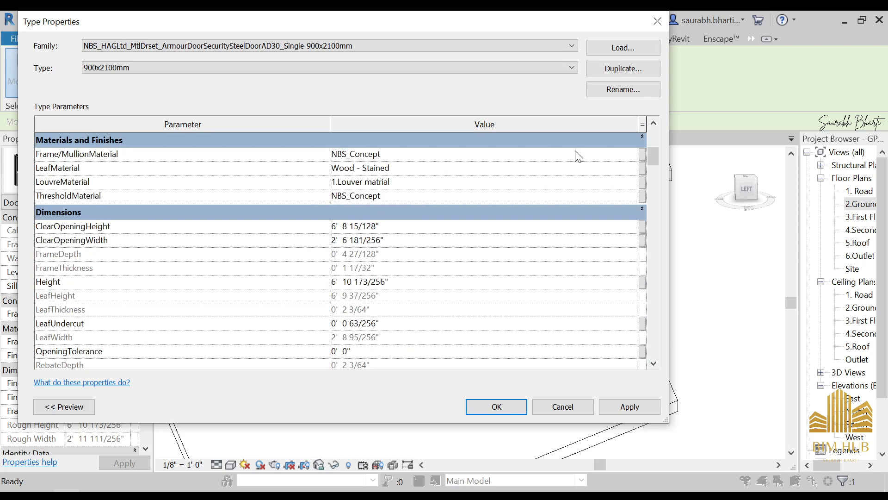
left_click(633, 155)
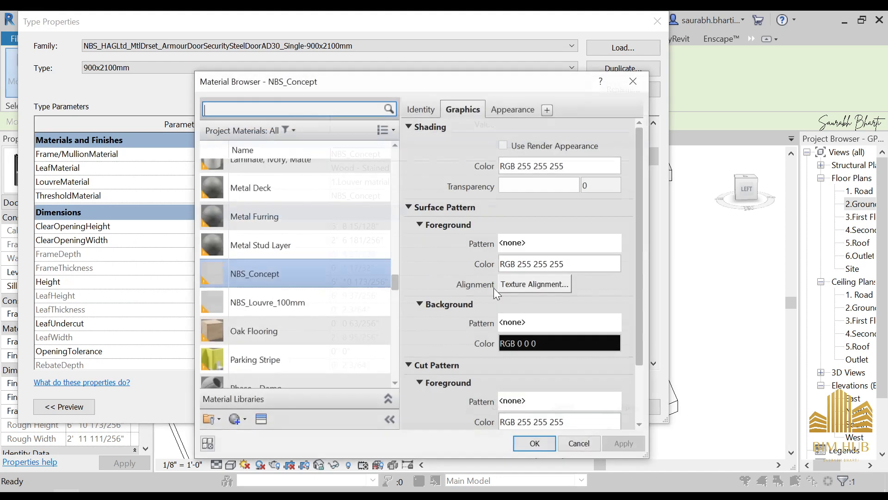
left_click(305, 333)
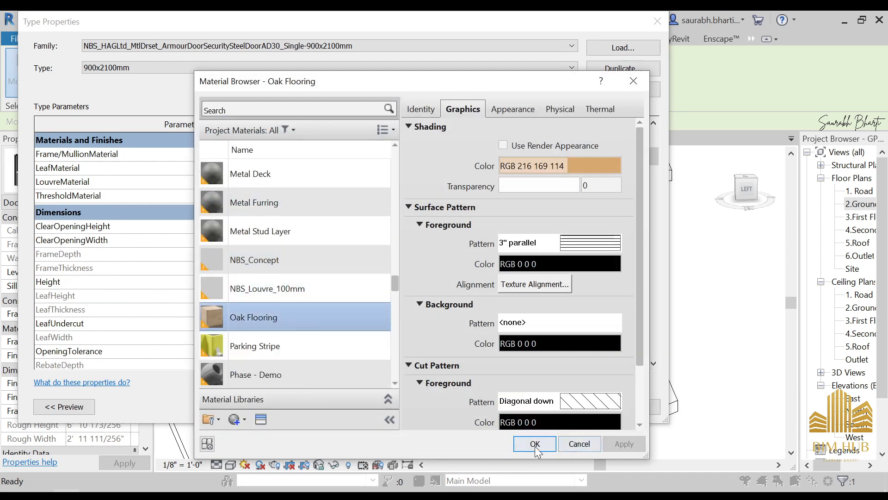
left_click(535, 444)
left_click(633, 195)
left_click(253, 317)
left_click(523, 443)
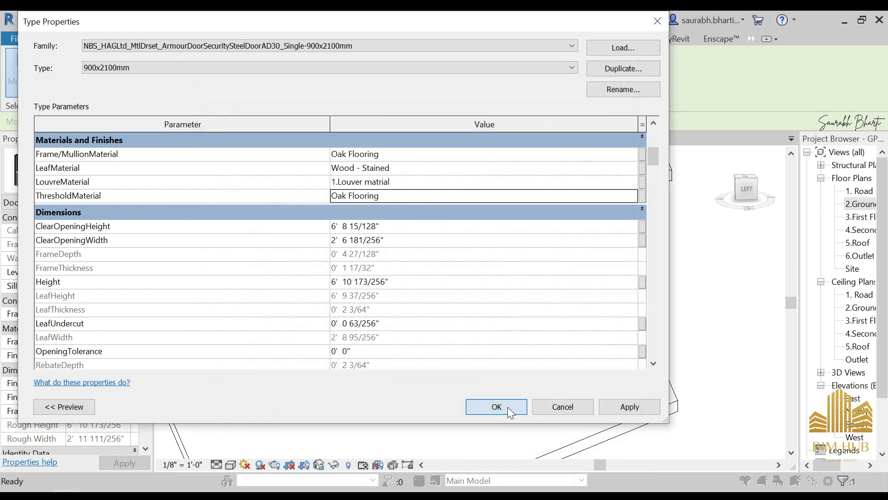
left_click(493, 407)
left_click(497, 420)
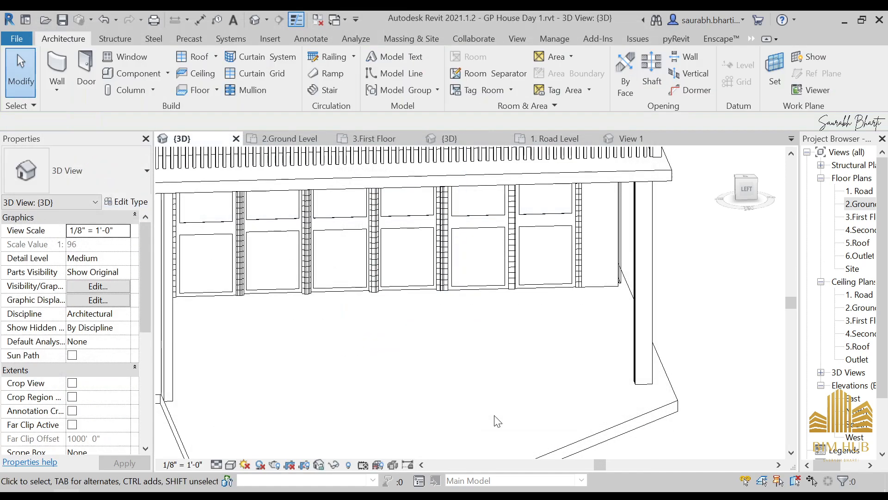
- Set the 3D view's visual style to Realistic and show the house's whole carport side
scroll(346, 240, "up", 5)
left_click(230, 464)
left_click(253, 450)
middle_click_drag(462, 419, 351, 453, "shift")
scroll(370, 369, "down", 4)
scroll(401, 418, "down", 3)
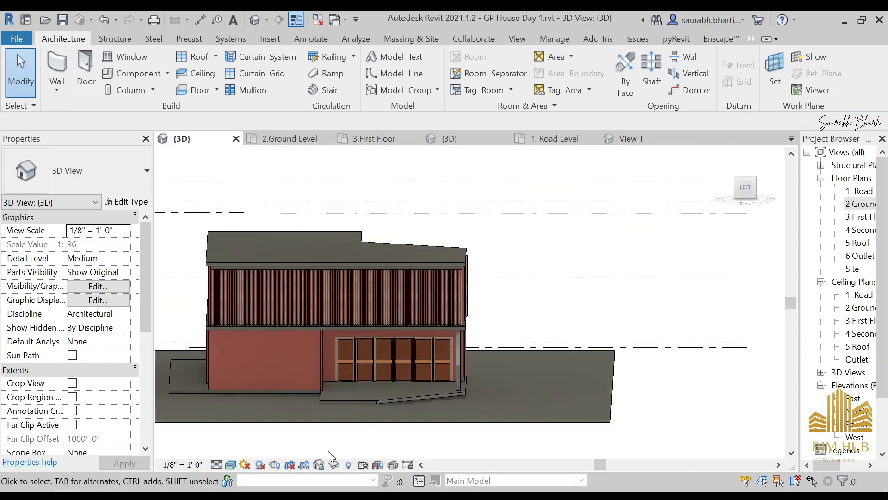
- Switch to Photos and examine the front entrance, carport, kitchen and hall in the reference photos, returning to Revit at the end
left_click(146, 495)
scroll(694, 292, "up", 5)
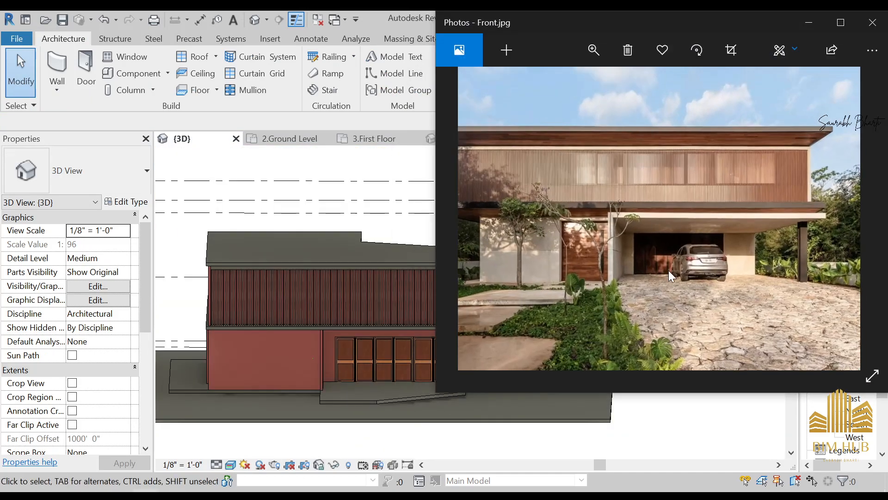
scroll(609, 253, "up", 6)
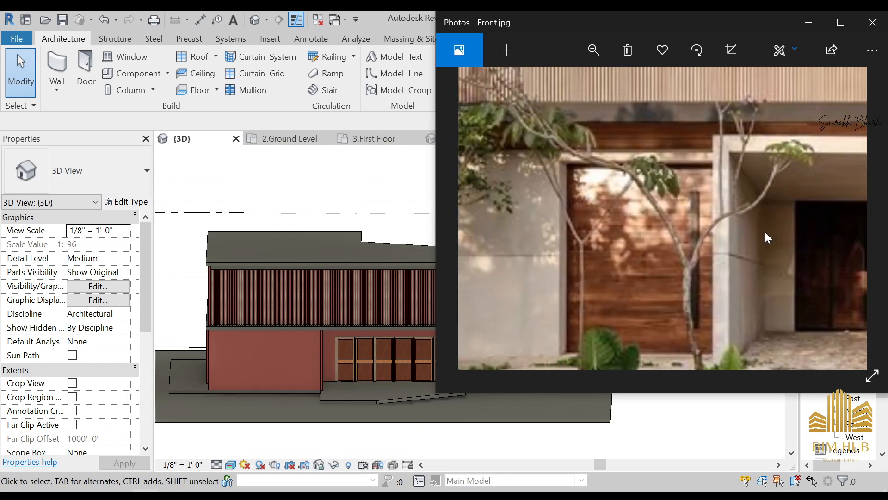
scroll(648, 234, "down", 4)
scroll(684, 301, "down", 3)
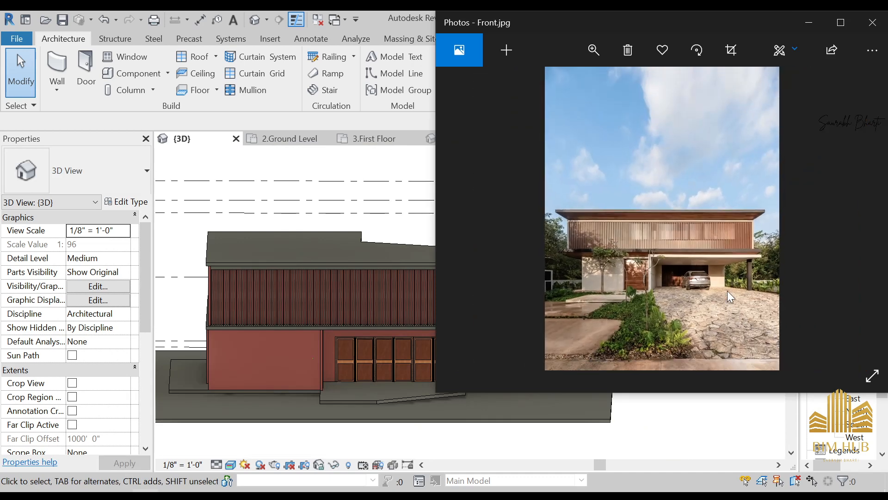
key("Right")
key("Right")
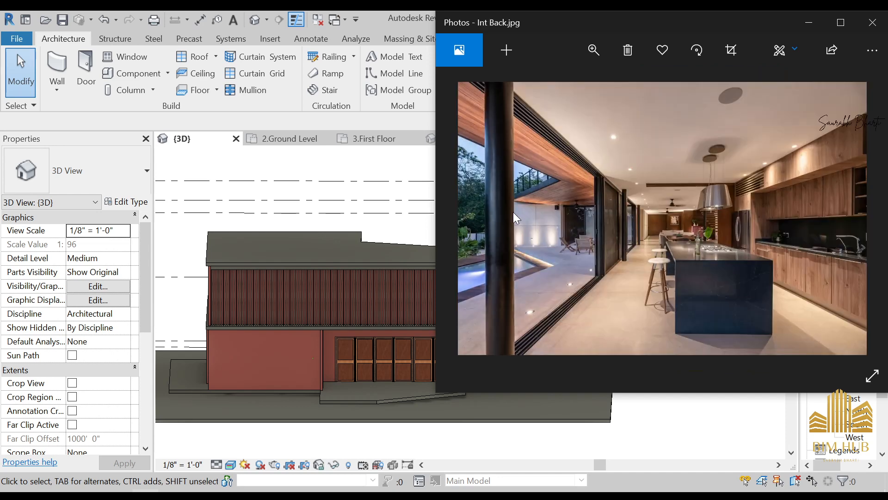
scroll(496, 162, "up", 1)
scroll(497, 162, "down", 1)
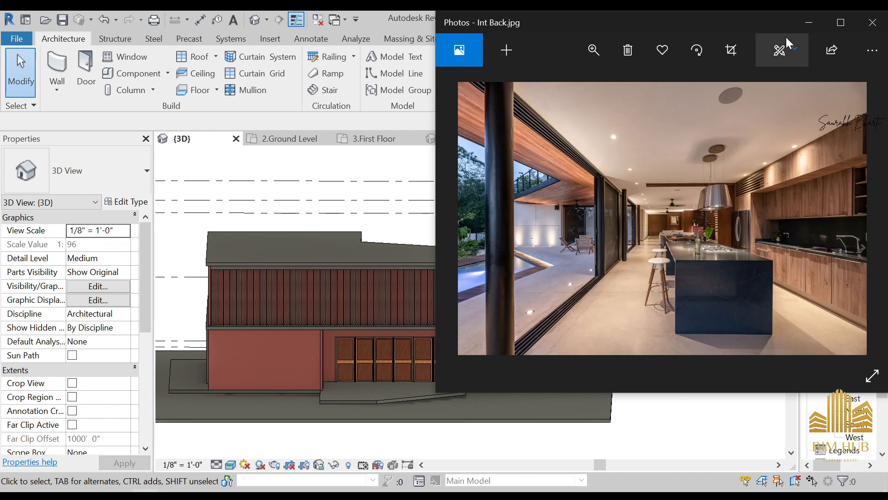
key("Right")
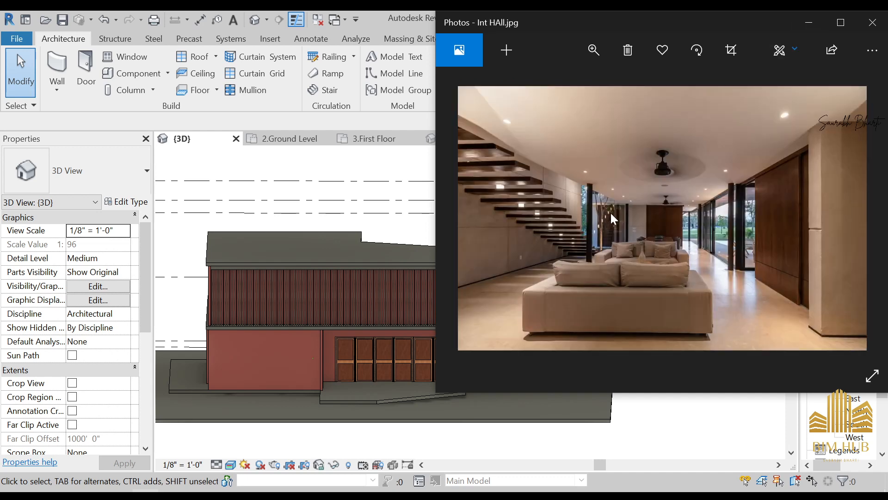
left_click(823, 31)
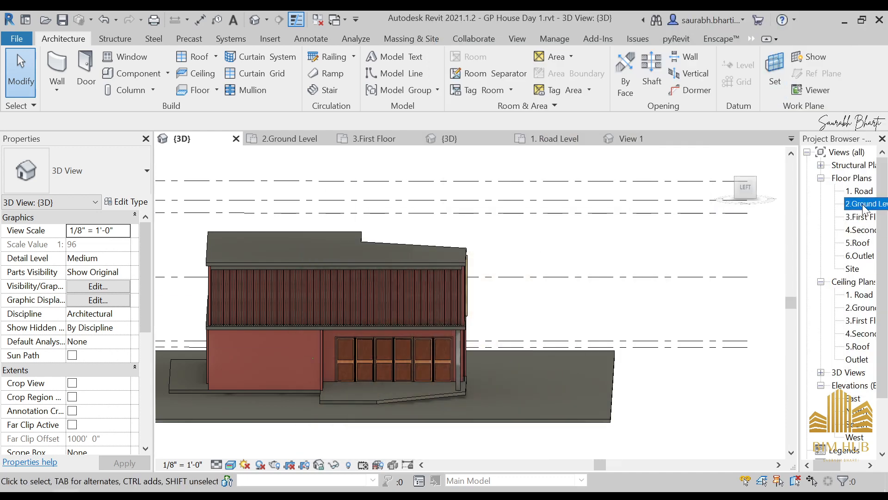
- Open the 2.Ground Level floor plan and check the structural and architectural column types available for placement
double_click(864, 206)
scroll(472, 296, "down", 3)
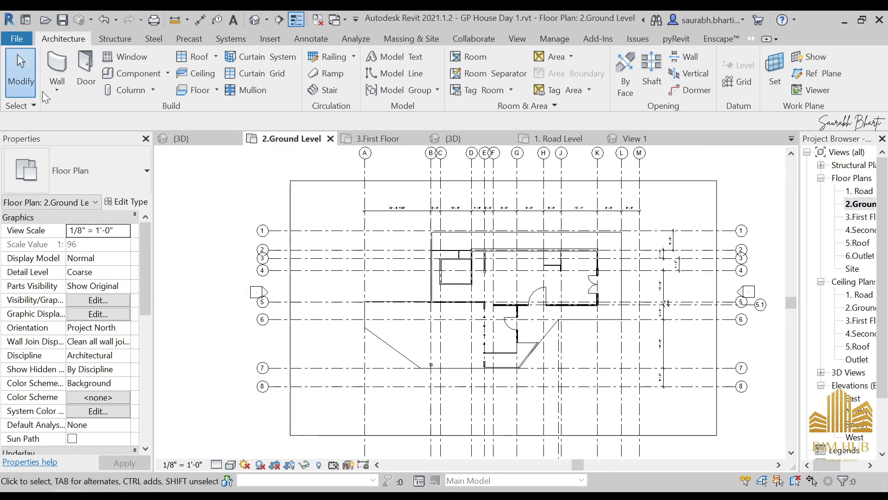
left_click(134, 91)
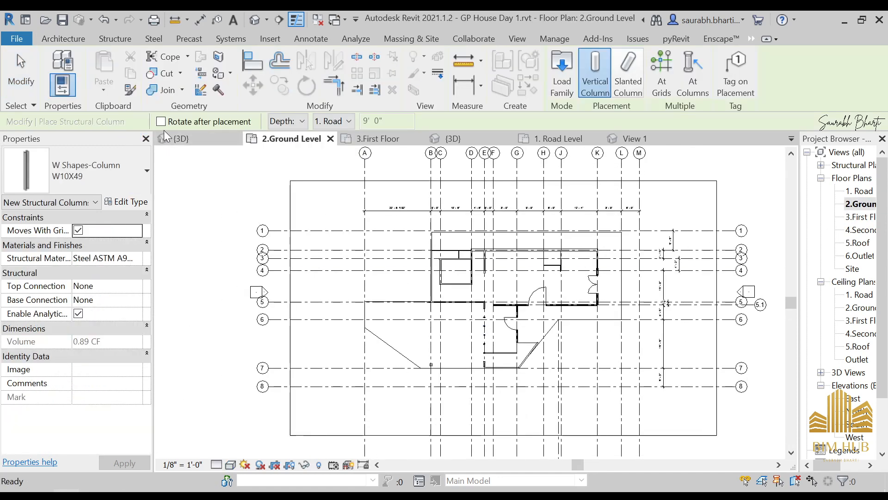
left_click(153, 89)
left_click(181, 137)
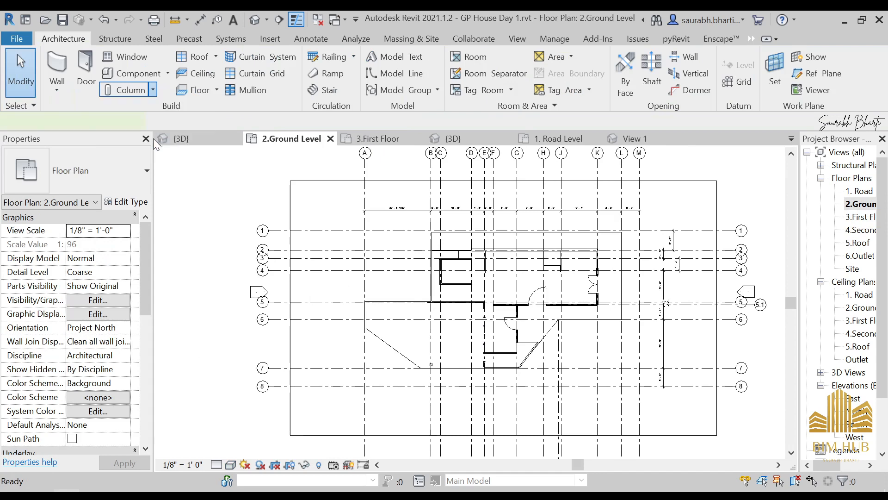
left_click(110, 173)
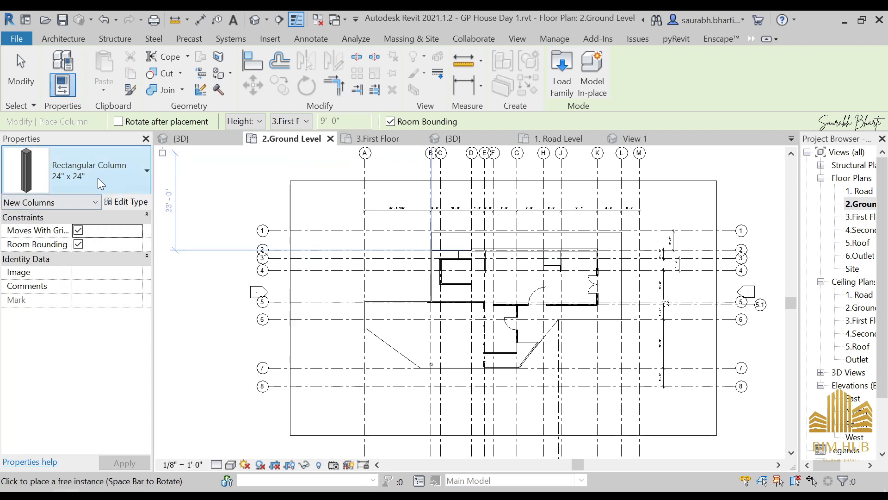
left_click(579, 62)
key("Escape")
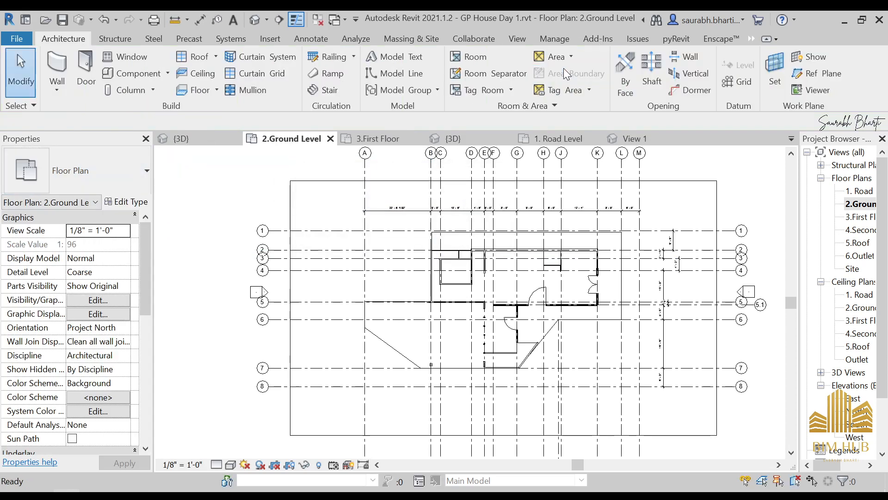
- Start an architectural column and browse for a family to load in the RVT 2021 Libraries folder under C:, ProgramData, Autodesk
left_click(157, 90)
left_click(148, 144)
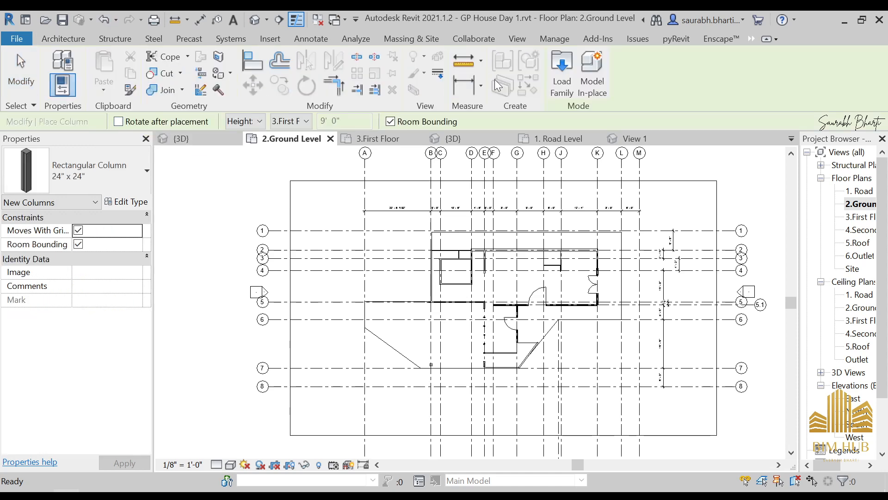
left_click(563, 74)
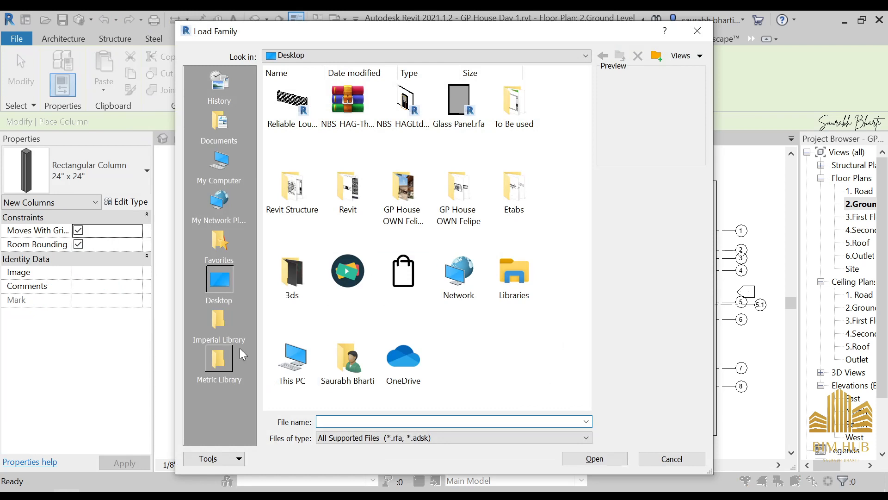
left_click(362, 56)
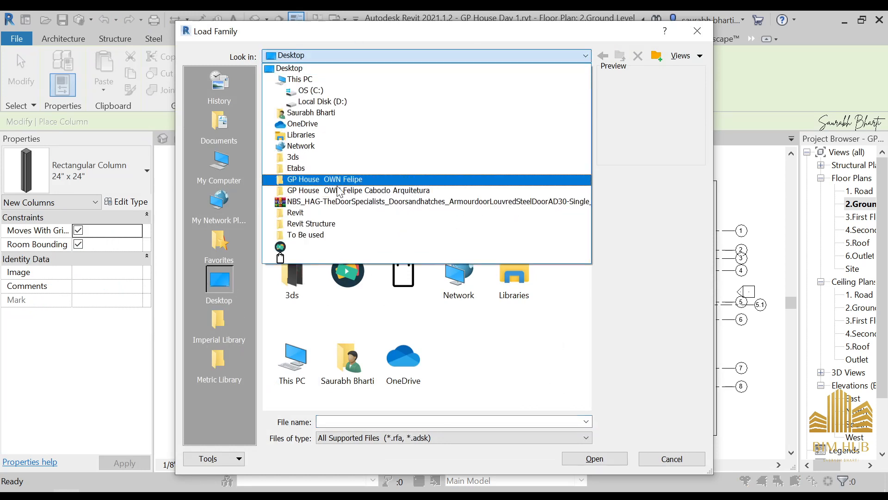
left_click(319, 90)
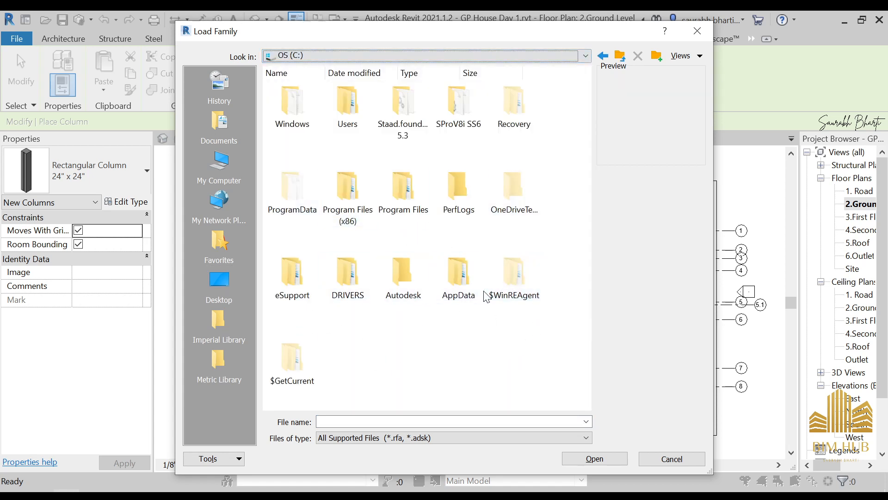
double_click(281, 191)
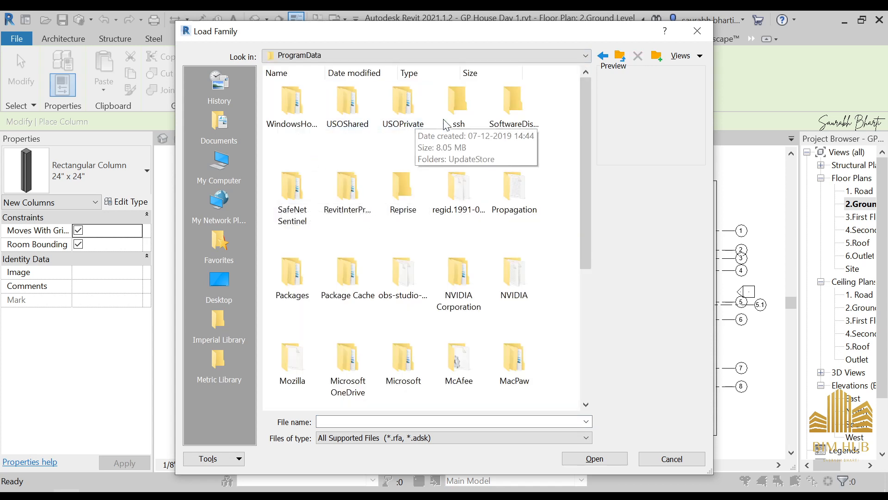
scroll(448, 123, "down", 4)
double_click(347, 372)
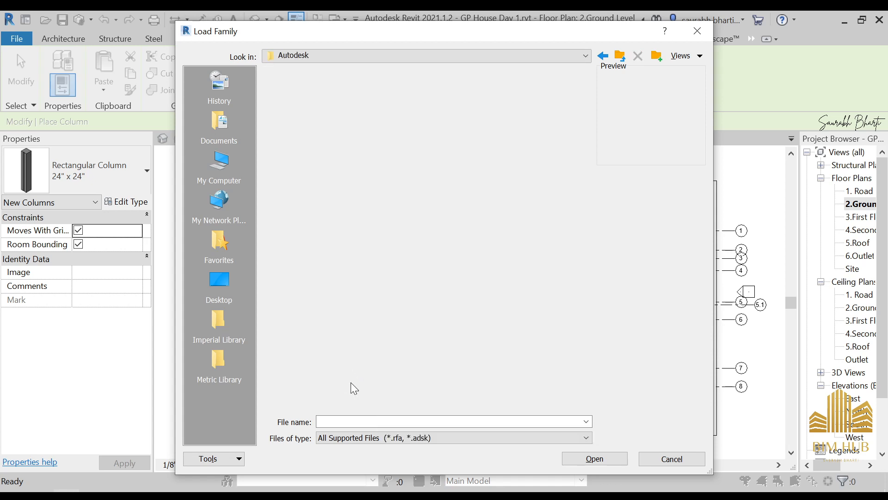
left_click(459, 199)
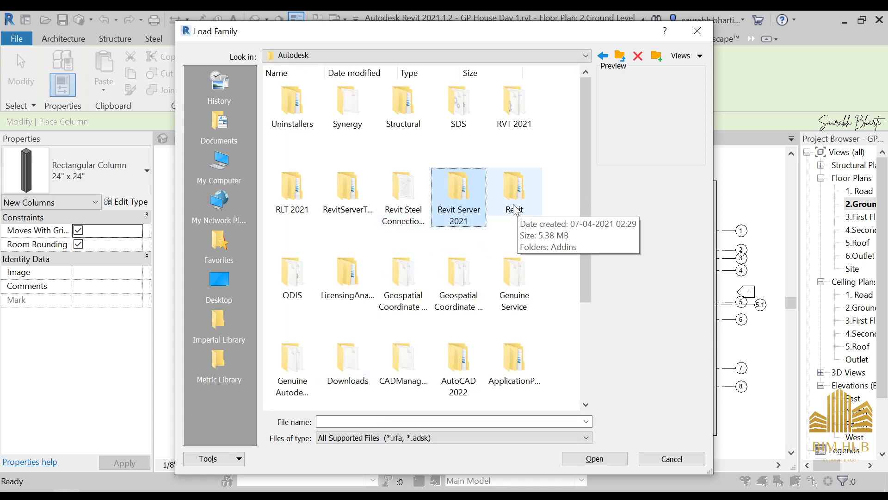
left_click(515, 111)
double_click(517, 108)
double_click(460, 106)
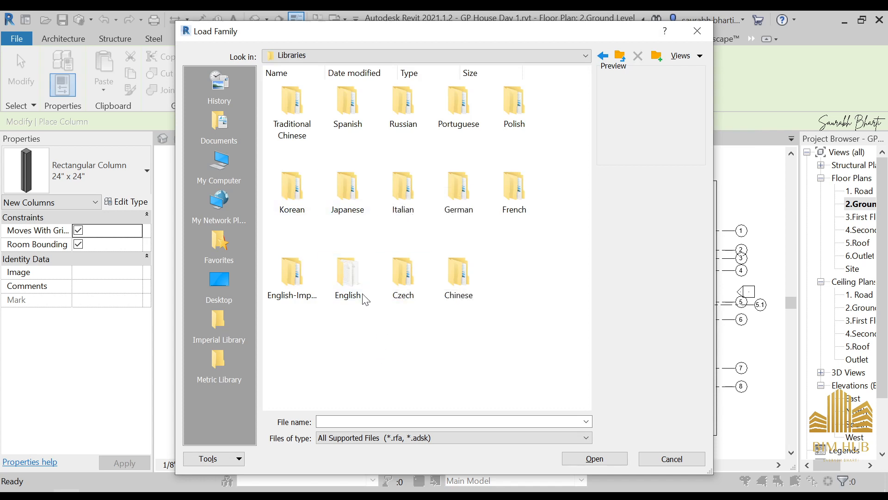
- Look through the English-Imperial library and the English metric library for column families, opening the Structural Columns folder
left_click(291, 295)
double_click(291, 295)
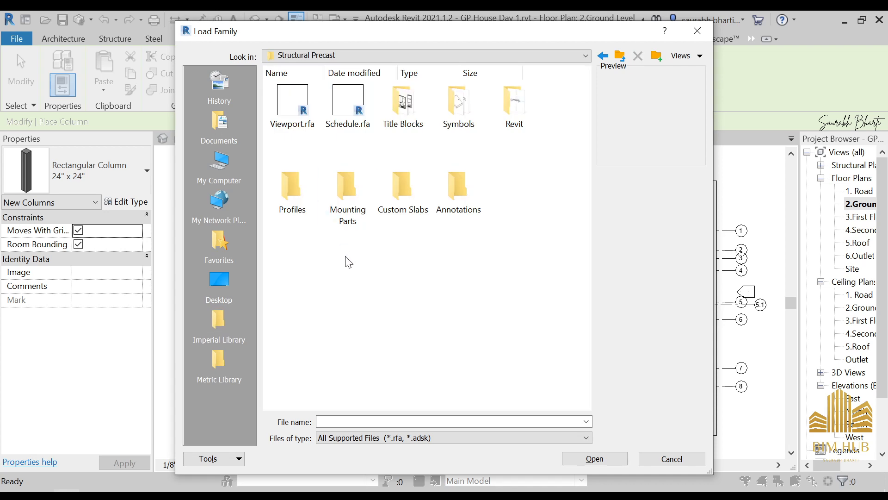
key("BackSpace")
key("BackSpace")
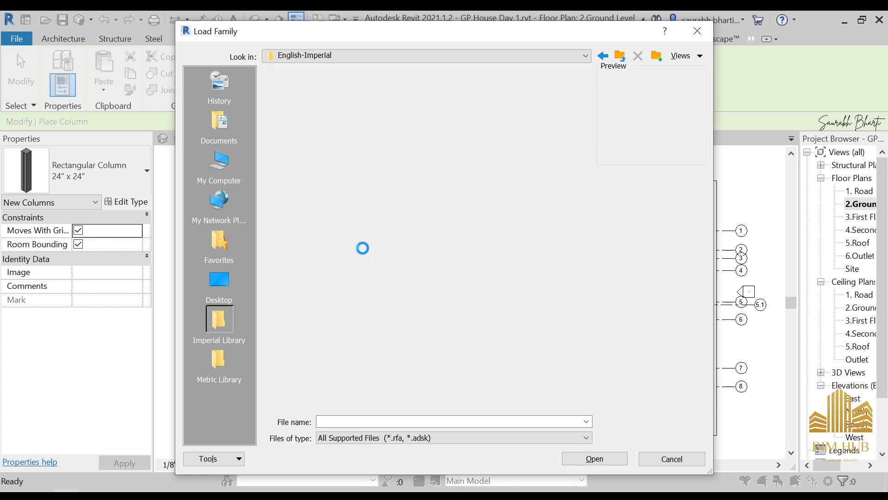
double_click(351, 276)
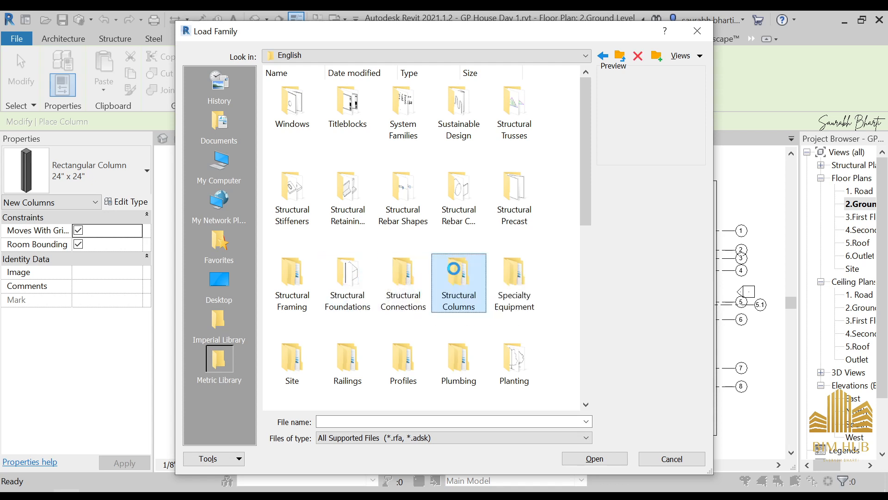
- Open the CHS-Circular Hollow Section-Column family from the Steel folder of the Structural Columns library
double_click(458, 278)
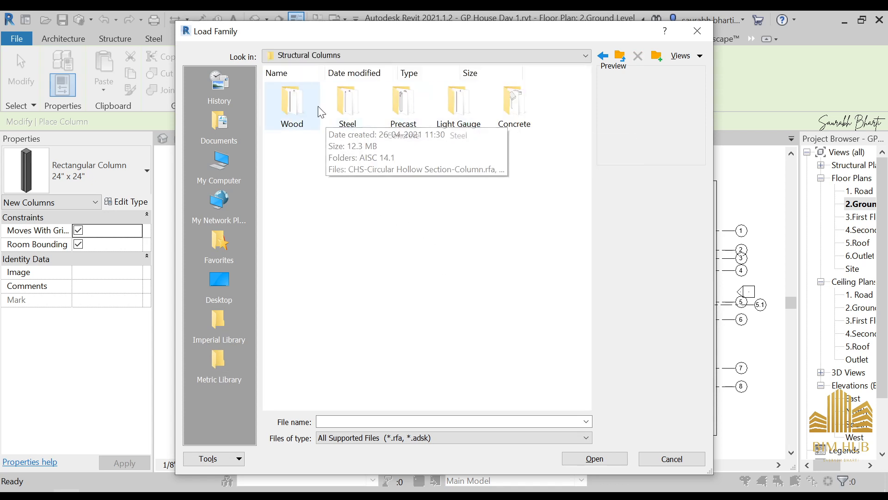
left_click(347, 108)
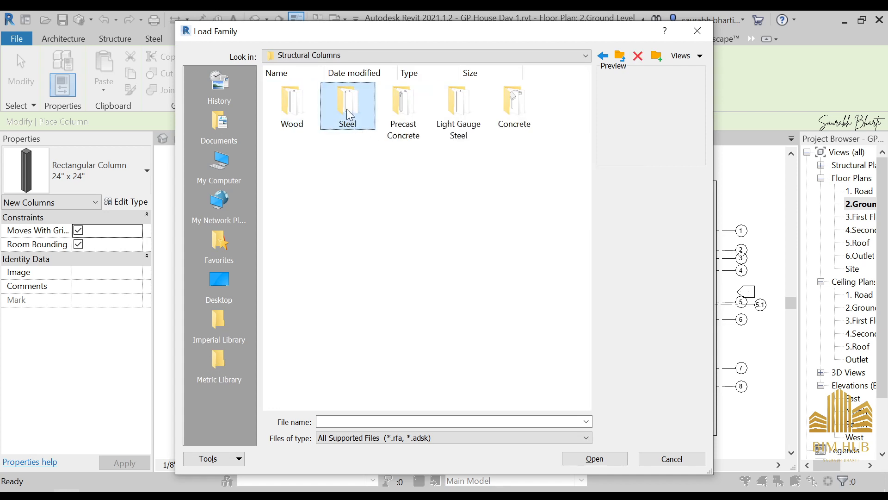
double_click(348, 109)
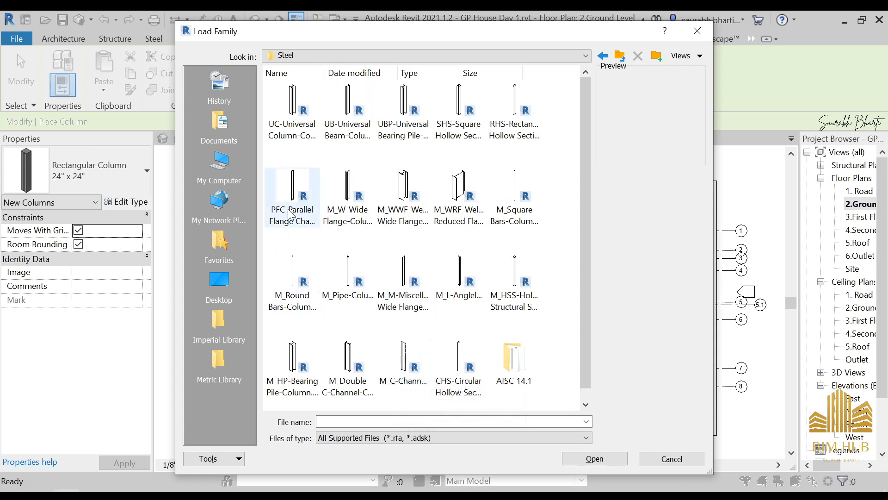
left_click(437, 286)
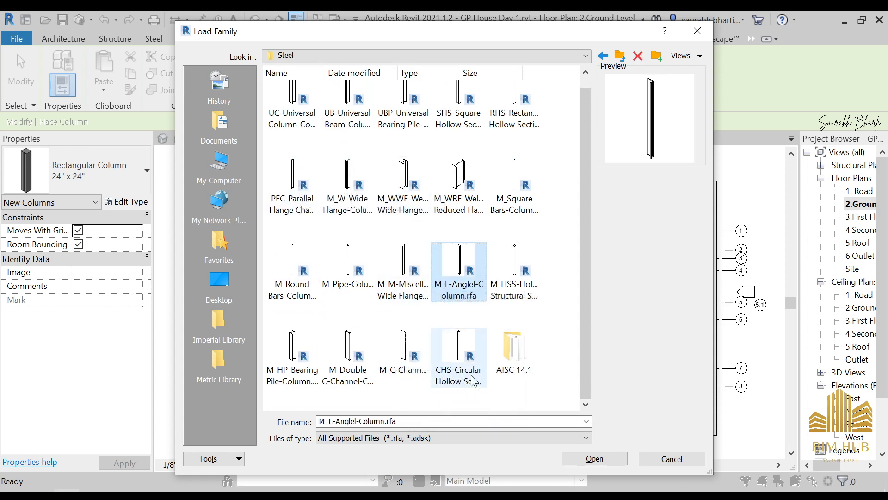
left_click(456, 371)
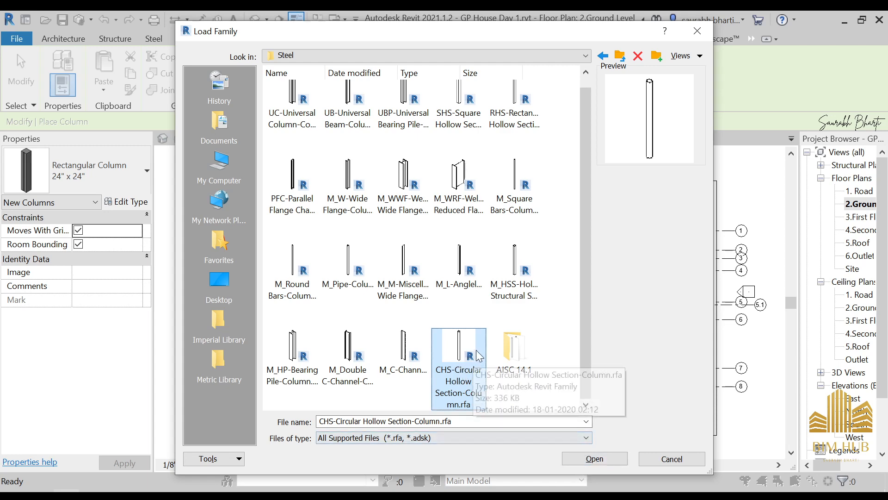
left_click(600, 459)
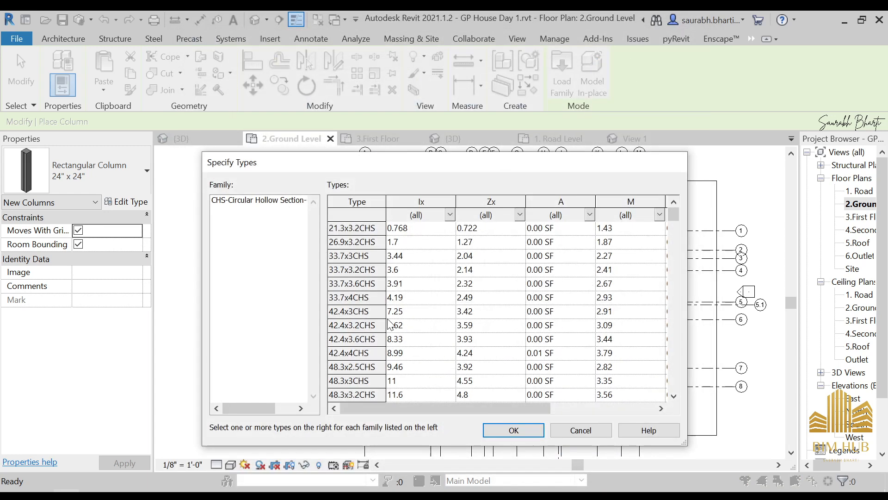
- Try to load the 33.7x3CHS type of the circular hollow section column, and choose to retry with other family files
scroll(405, 296, "down", 5)
scroll(404, 315, "up", 2)
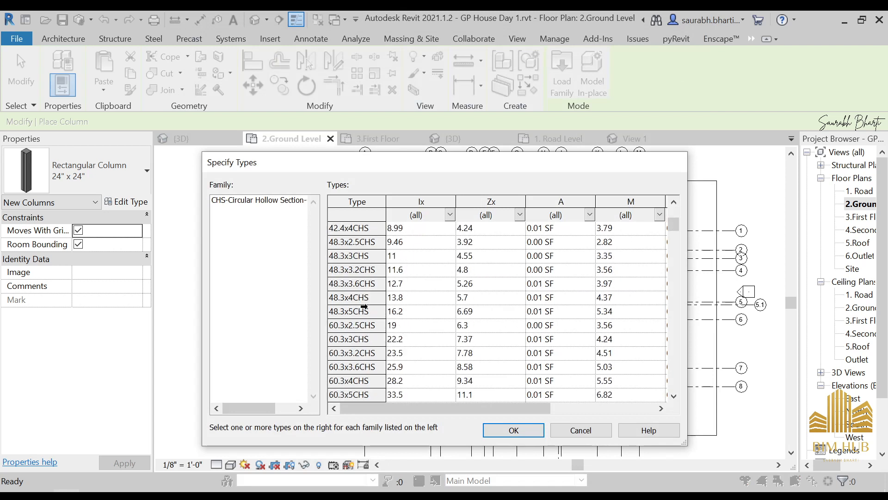
scroll(430, 366, "down", 5)
scroll(422, 352, "up", 8)
left_click(459, 257)
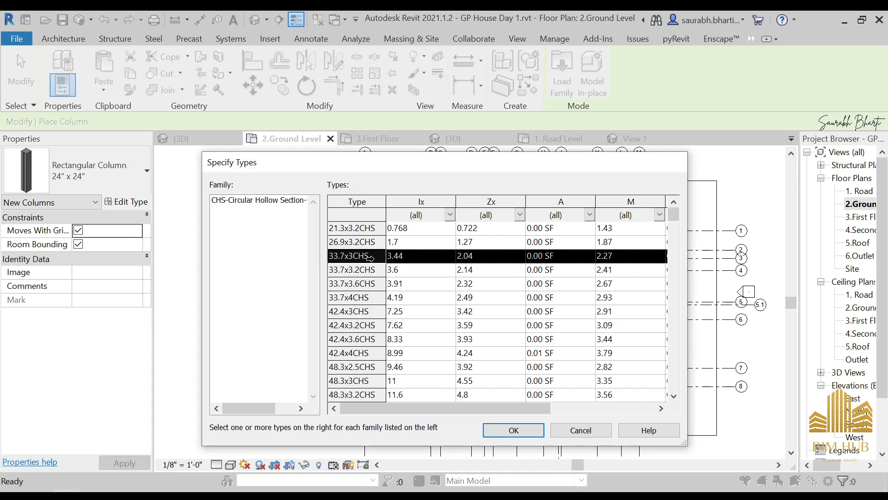
left_click(503, 432)
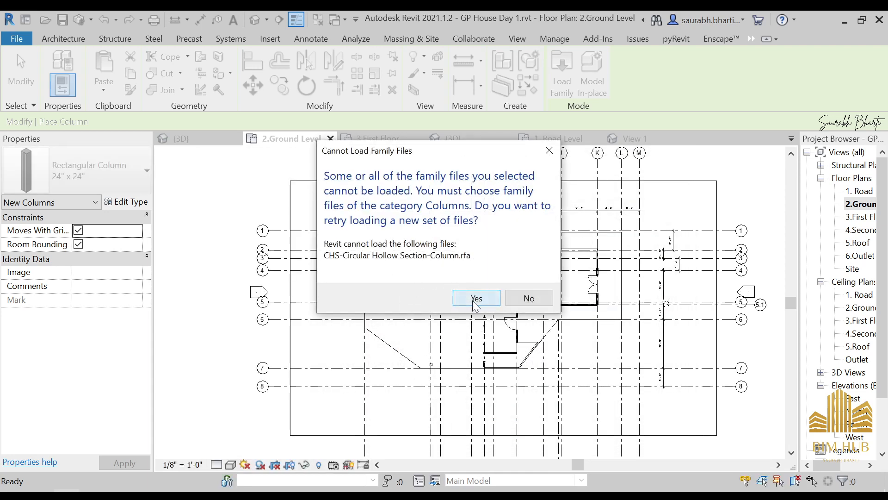
left_click(468, 300)
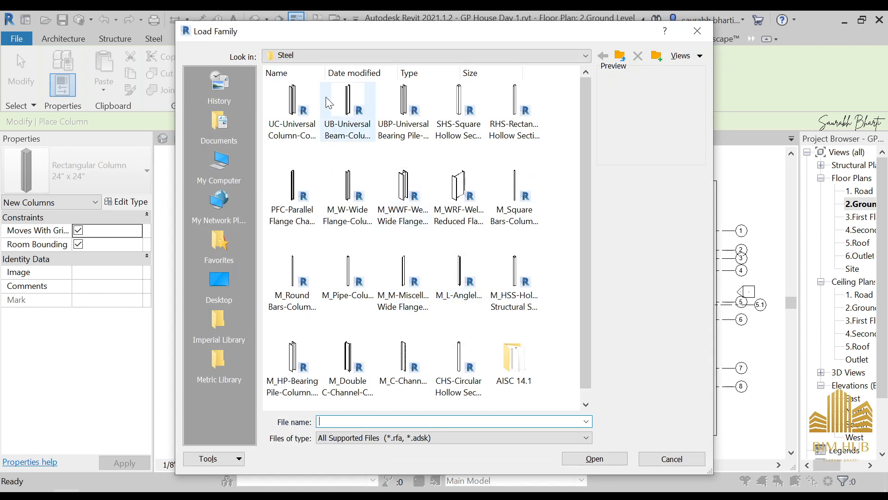
- Try to load the round concrete column family from the Concrete folder of Structural Columns, and choose to retry
double_click(404, 188)
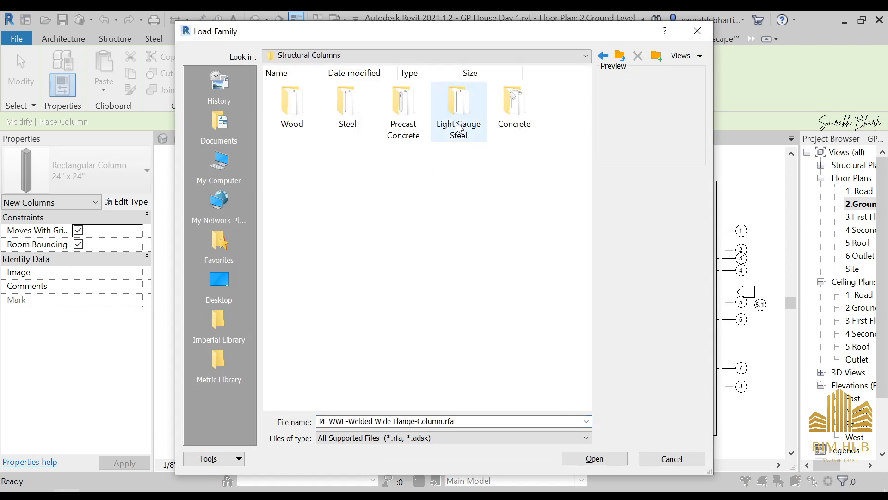
double_click(513, 107)
left_click(348, 113)
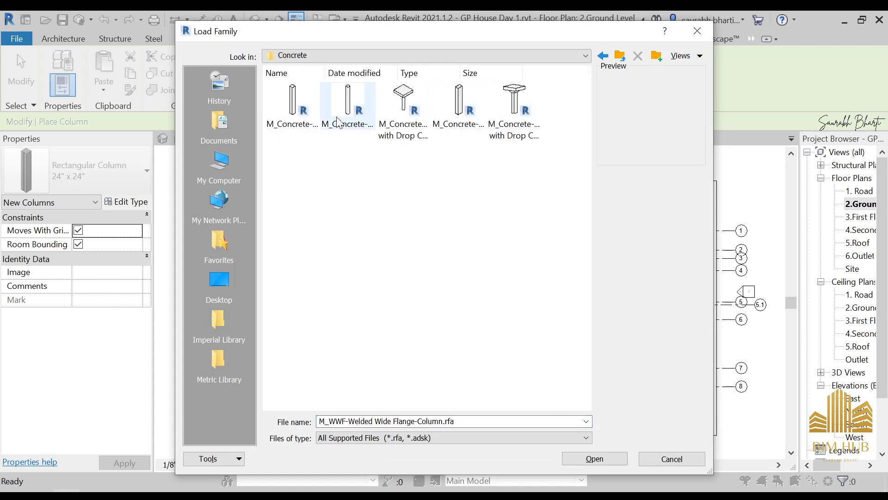
left_click(592, 460)
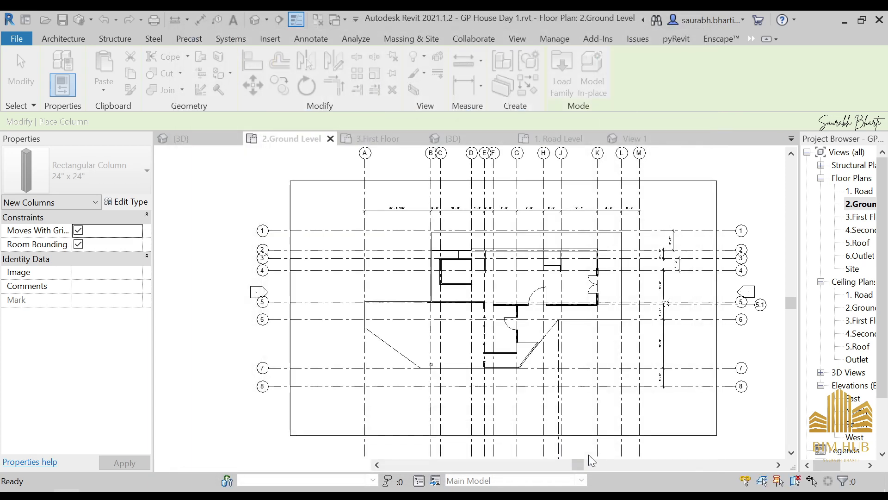
left_click(460, 296)
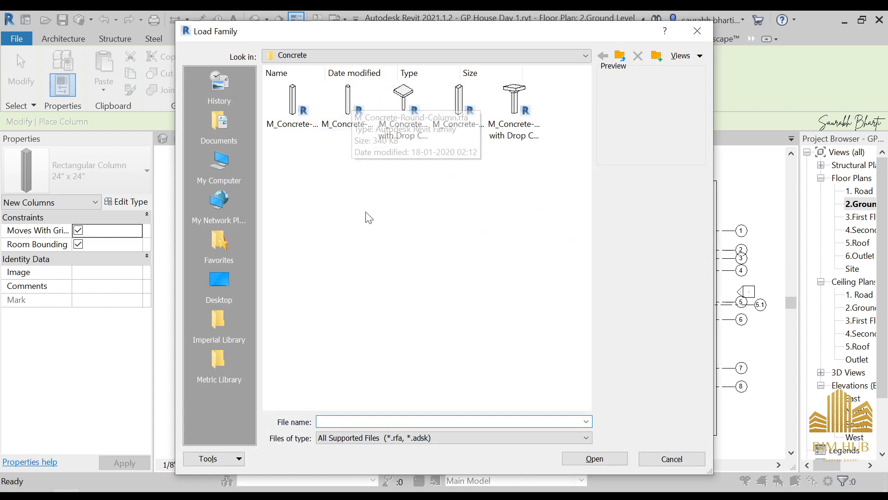
- Try again to load M_Concrete-Round-Column.rfa for column placement, and leave the column command
left_click(355, 114)
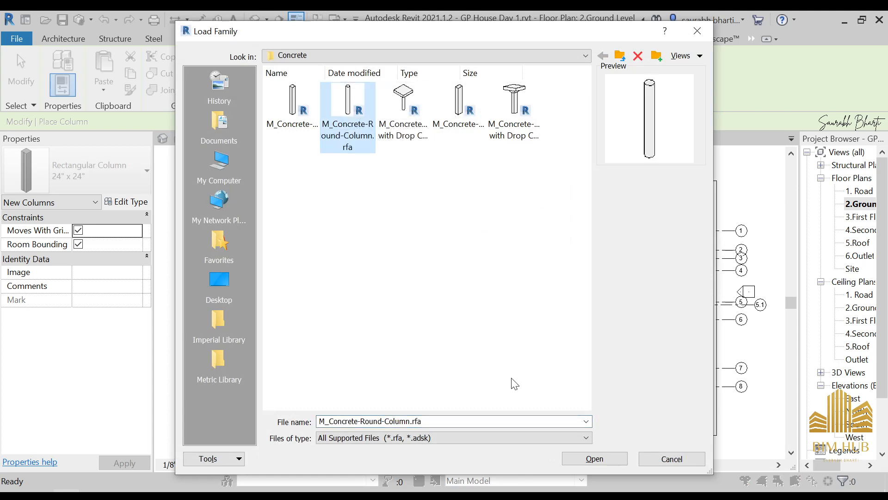
left_click(588, 456)
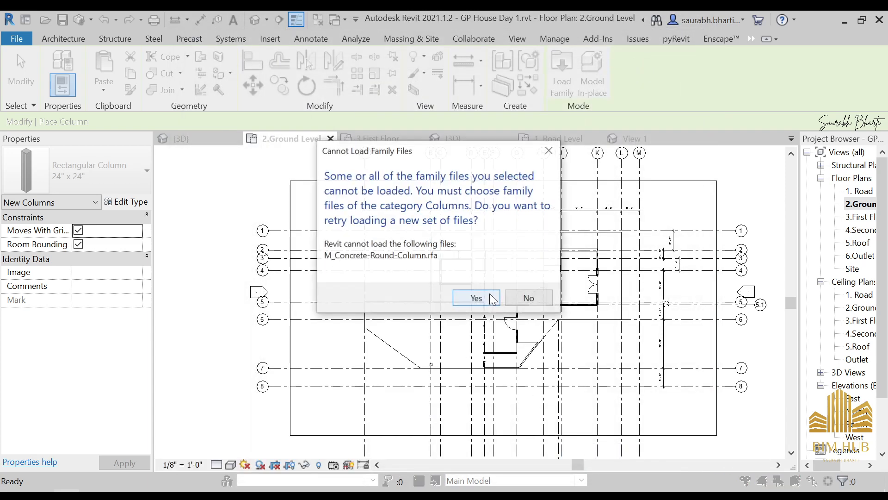
left_click(489, 296)
key("Escape")
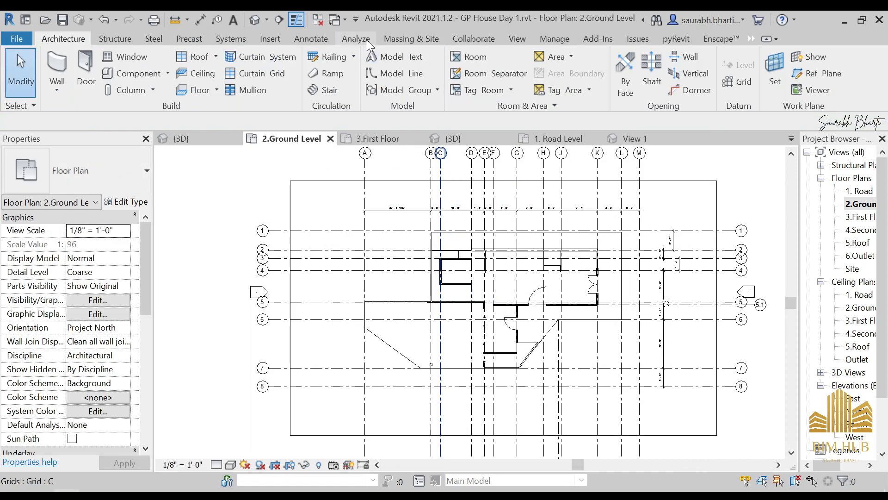
- Load the M_Concrete-Round-Column family into the project with the general Load Family command
left_click(278, 40)
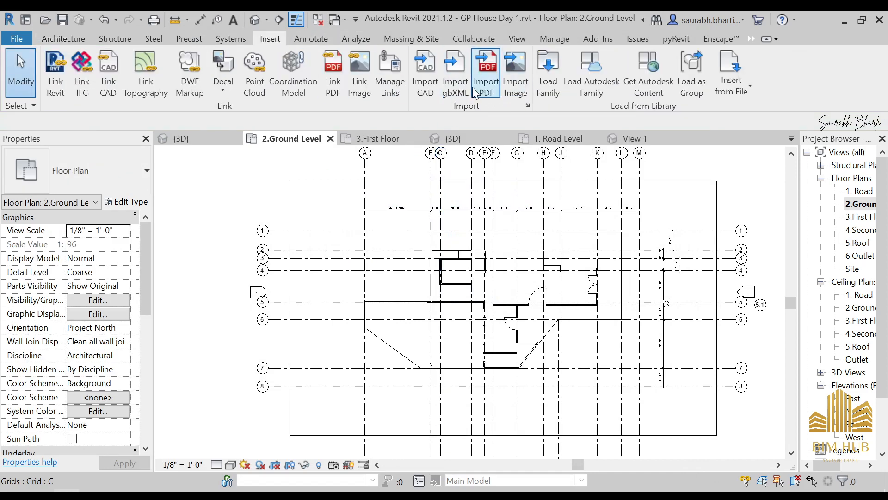
left_click(546, 76)
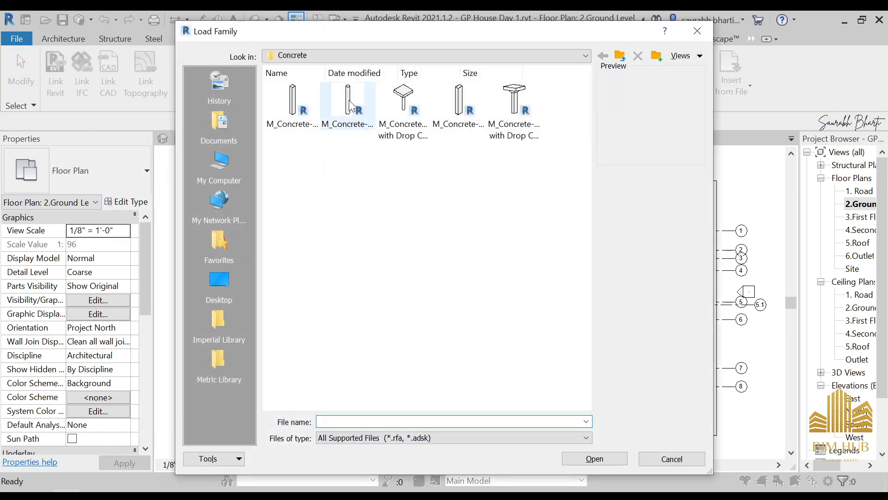
left_click(352, 107)
left_click(572, 463)
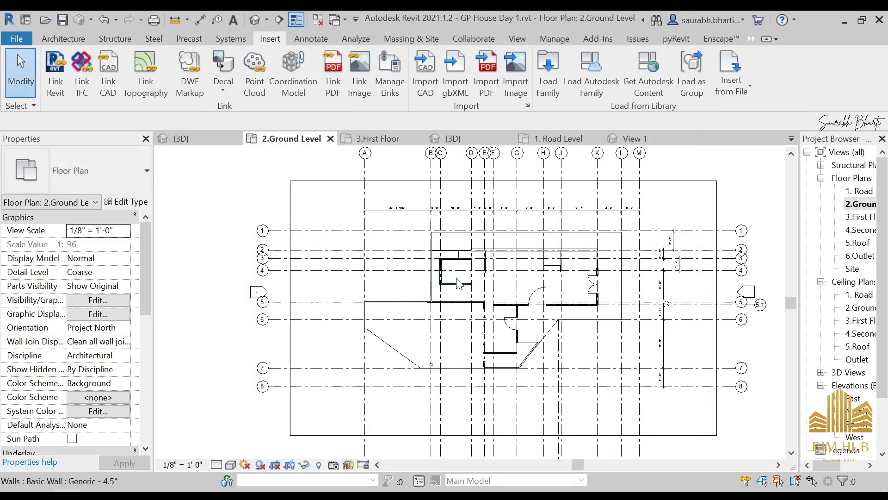
- Start placing an architectural column and check which column types are available
left_click(69, 41)
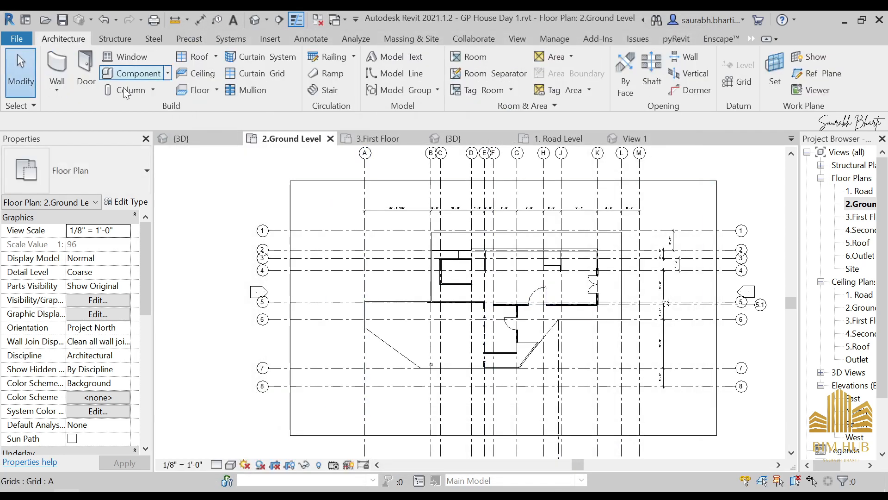
left_click(152, 90)
left_click(140, 130)
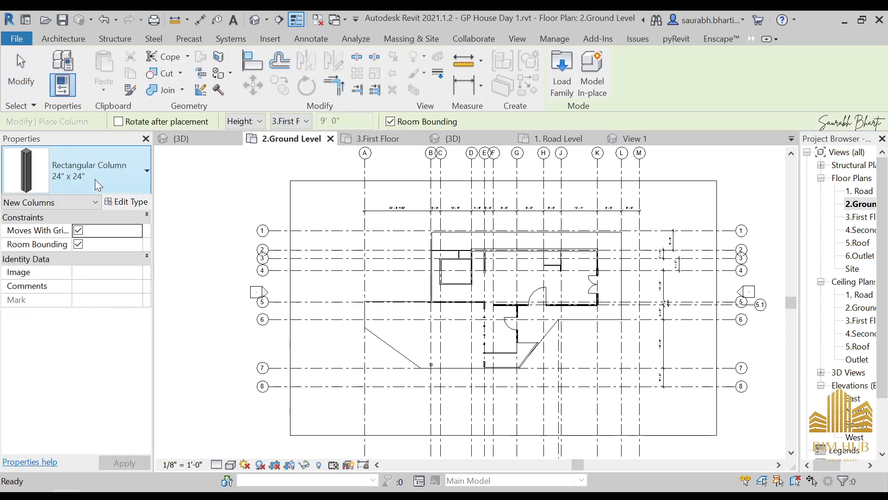
left_click(94, 179)
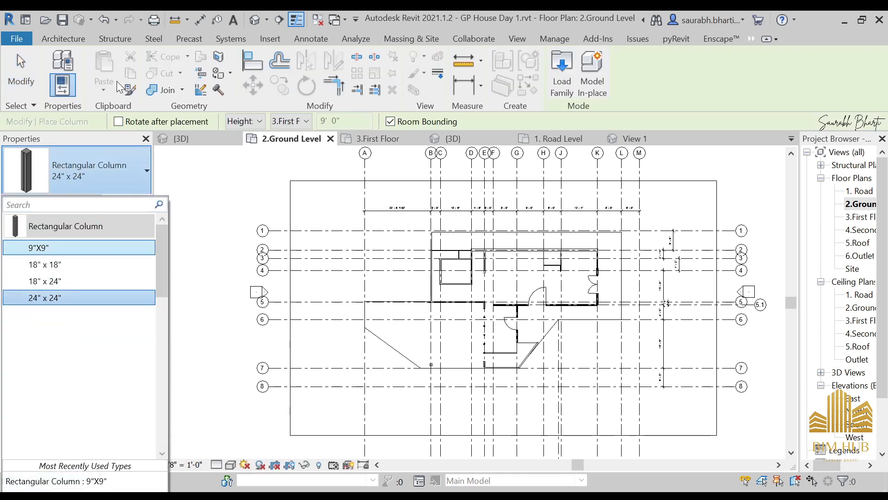
- Start placing a component and look through its available types for the round column
left_click(82, 40)
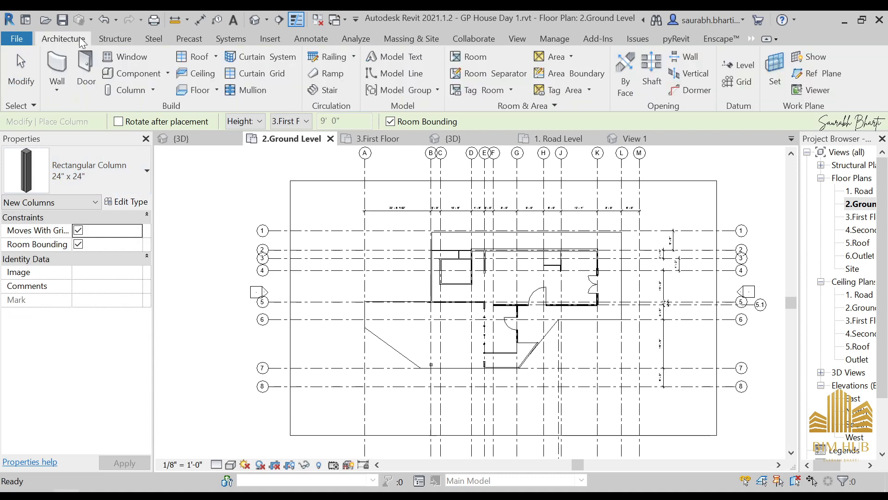
left_click(139, 73)
left_click(98, 180)
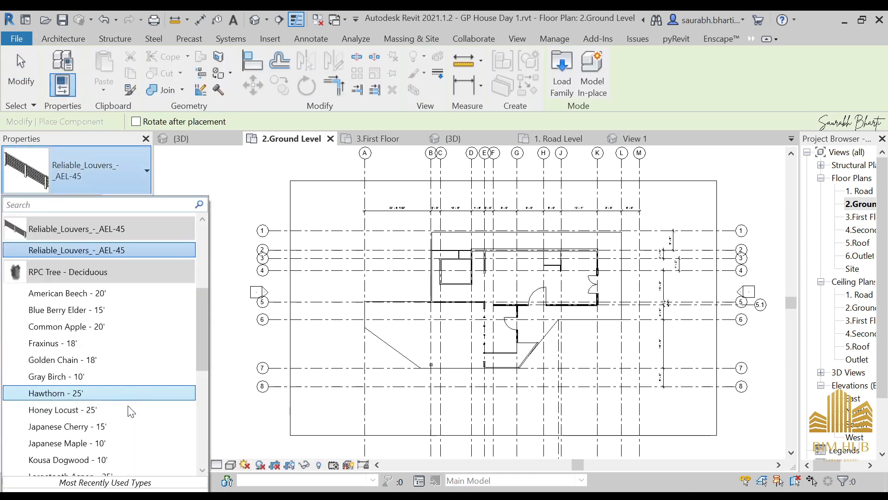
scroll(137, 445, "down", 3)
scroll(104, 418, "down", 2)
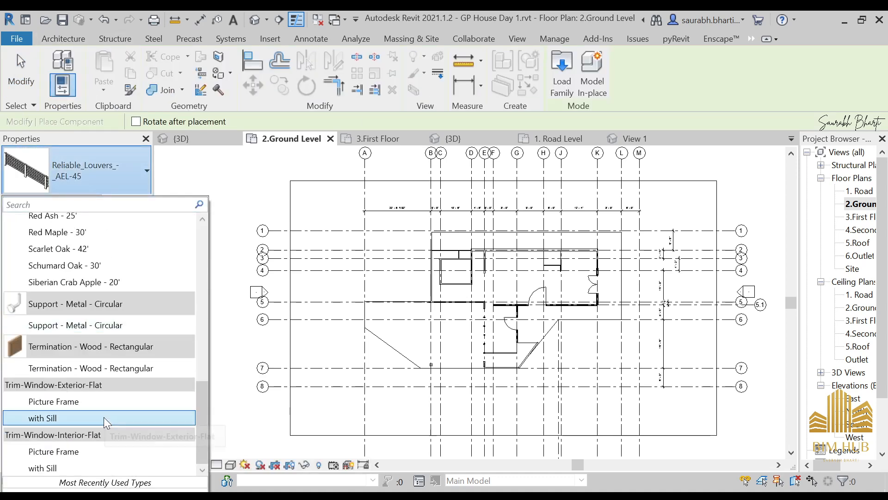
scroll(97, 415, "up", 9)
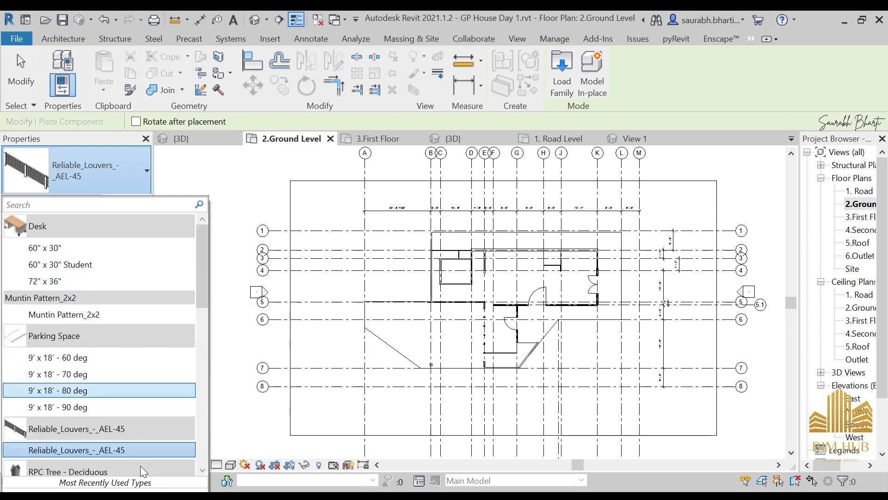
- Start an architectural column with the 9"X9" Rectangular Column type, view its type properties, and cancel the placement
left_click(84, 38)
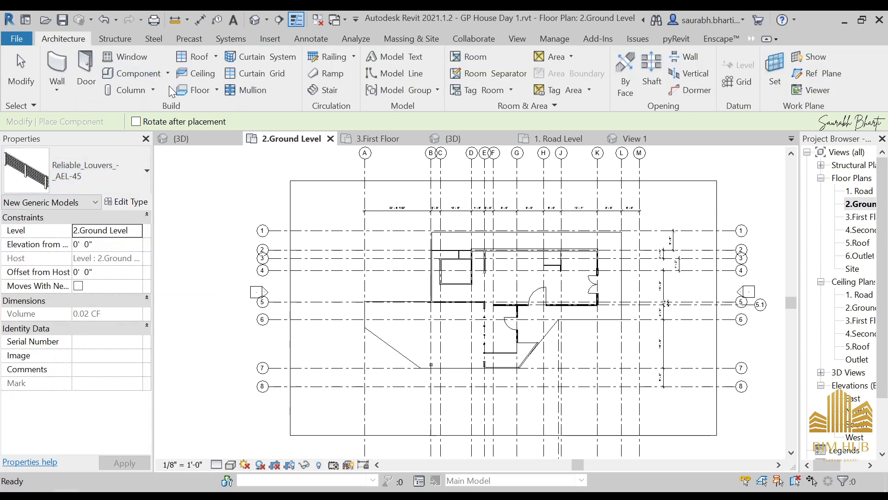
left_click(153, 89)
left_click(149, 138)
left_click(105, 174)
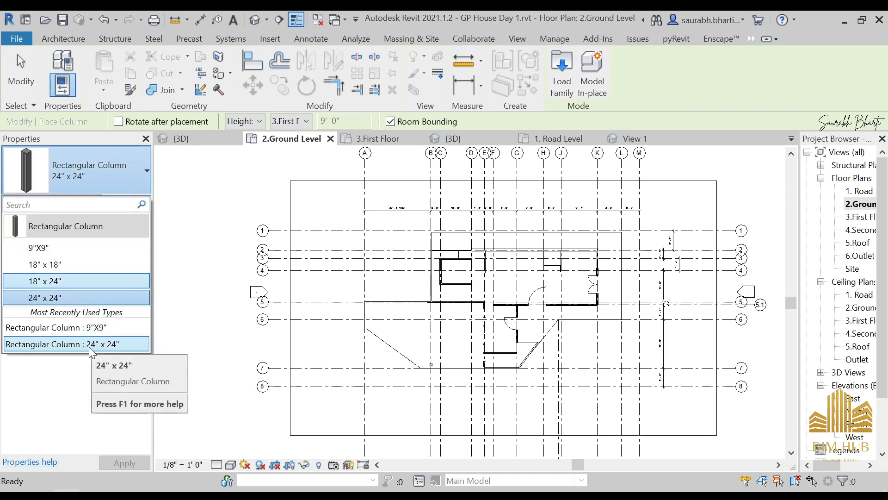
left_click(63, 253)
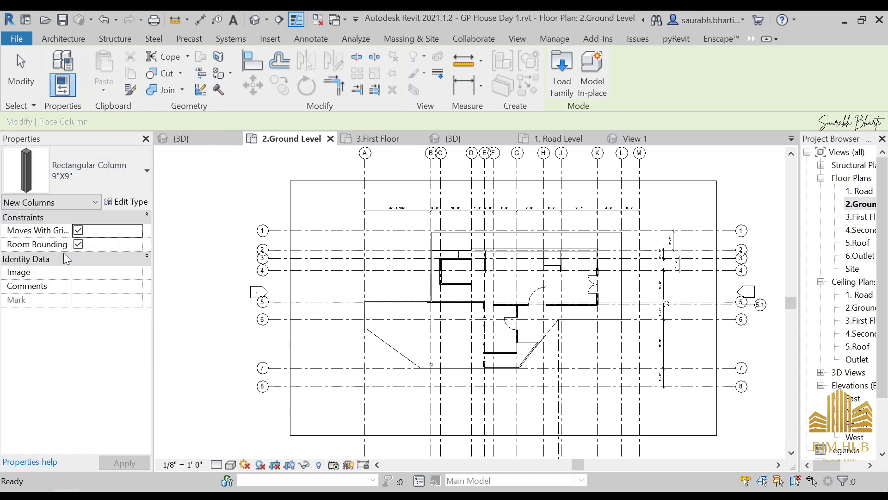
left_click(128, 202)
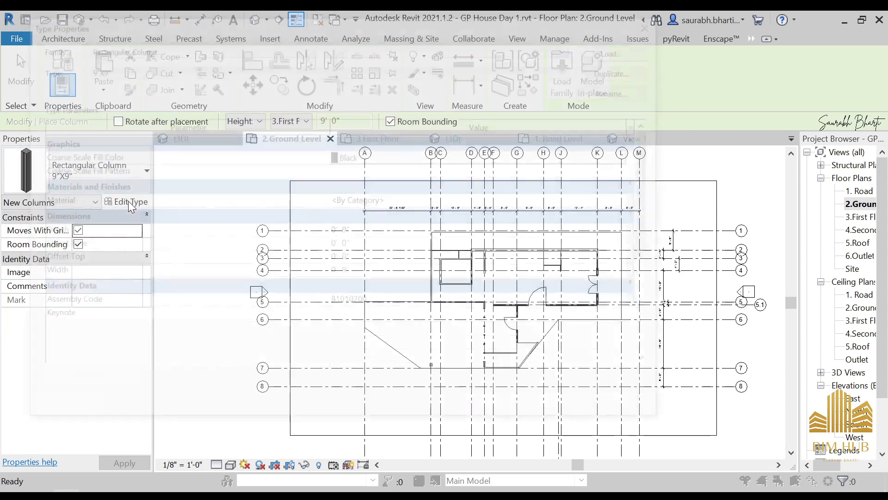
key("Return")
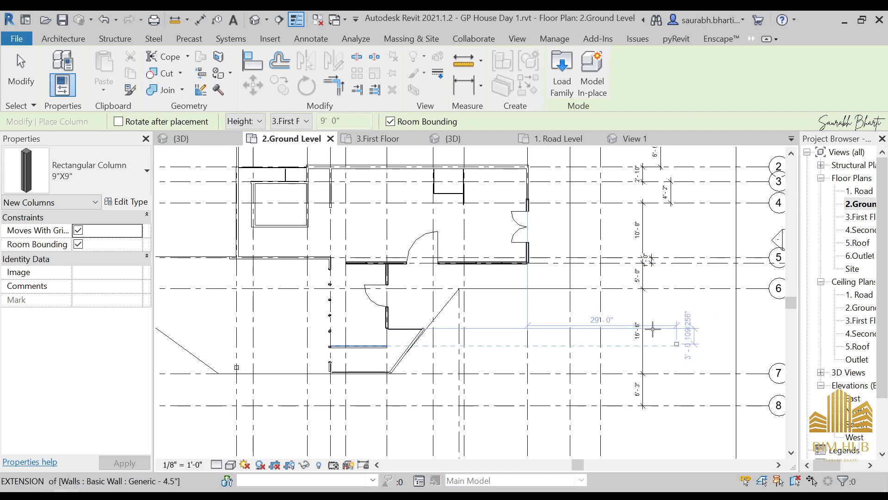
scroll(676, 339, "up", 1)
middle_click_drag(676, 339, 497, 289)
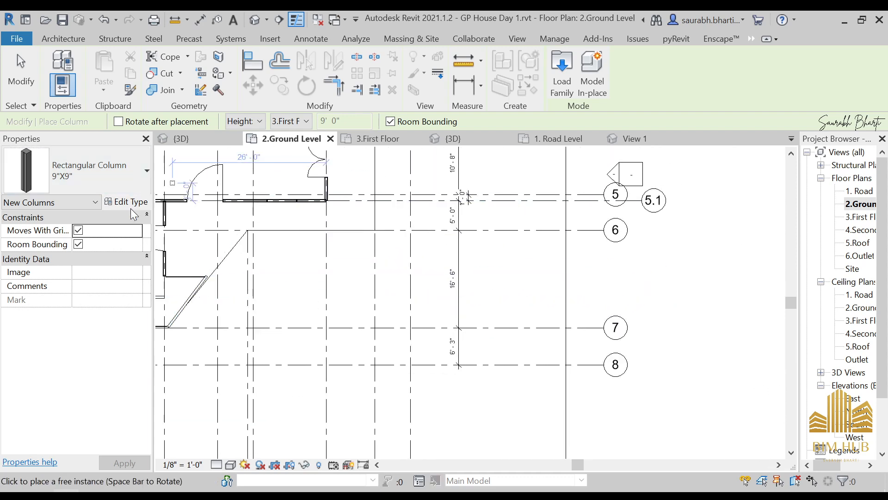
key("Escape")
key("Escape")
left_click(143, 89)
key("Escape")
key("Escape")
- Switch the column being placed to the 18" x 18" Rectangular Column type and view its type properties without changing them
left_click(155, 87)
left_click(139, 139)
left_click(137, 171)
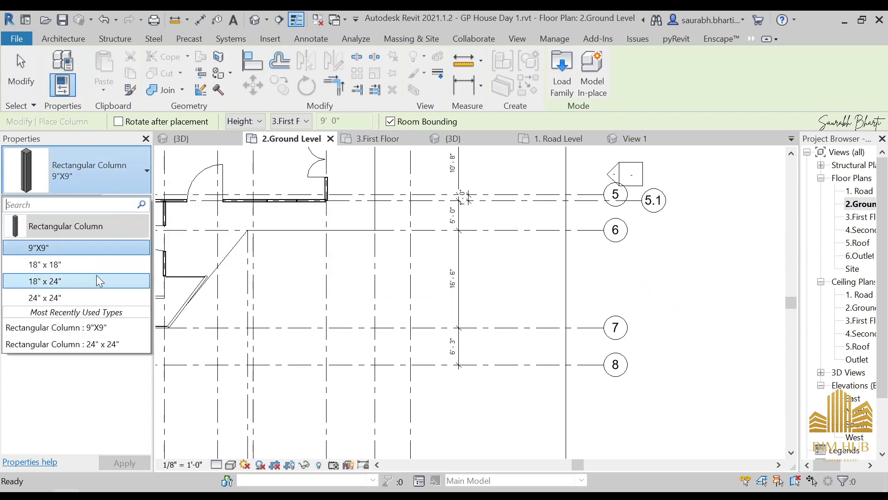
left_click(78, 263)
left_click(126, 202)
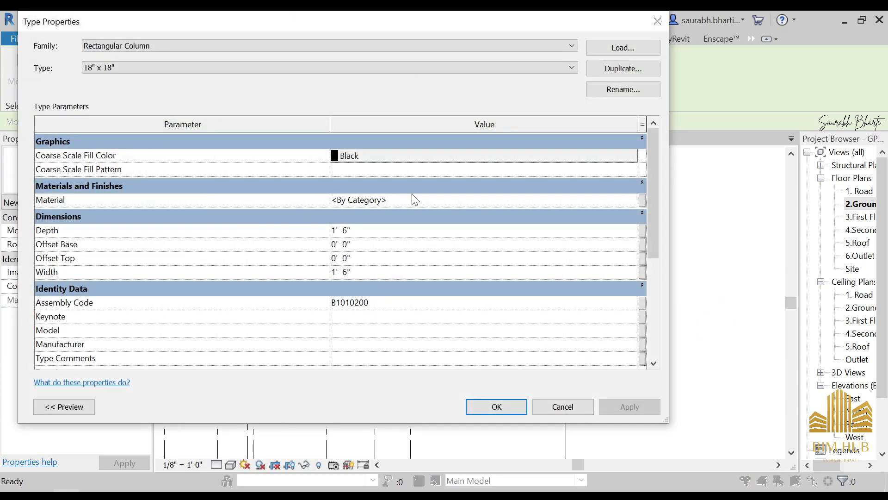
left_click_drag(212, 19, 345, 49)
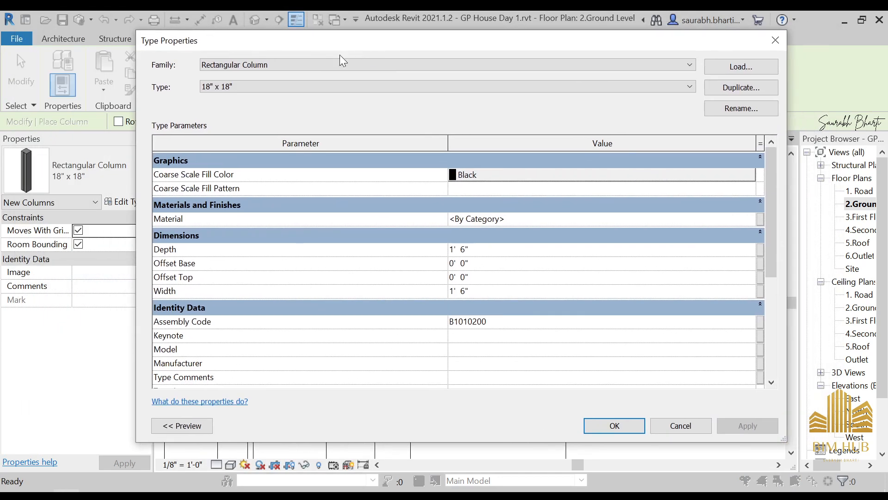
key("Escape")
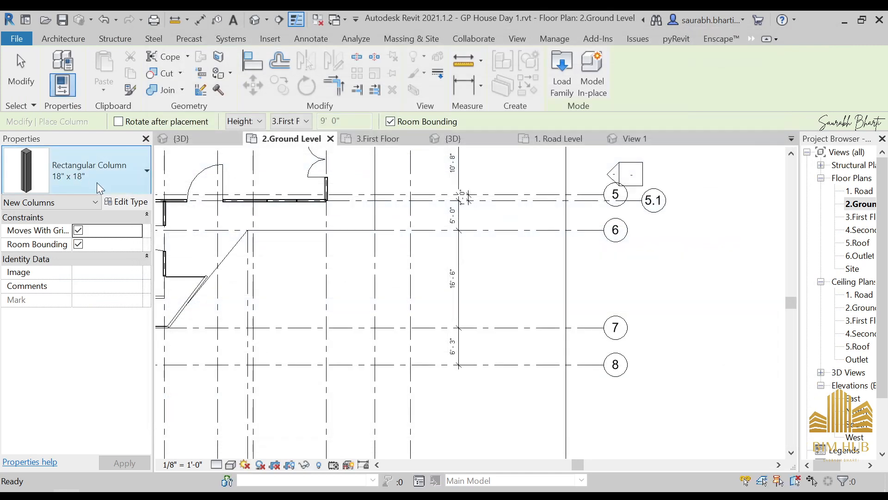
left_click(90, 179)
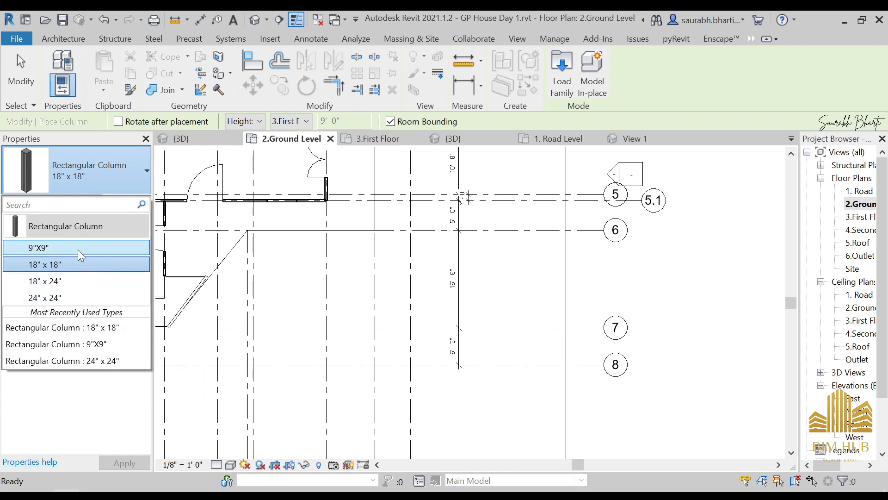
left_click(71, 183)
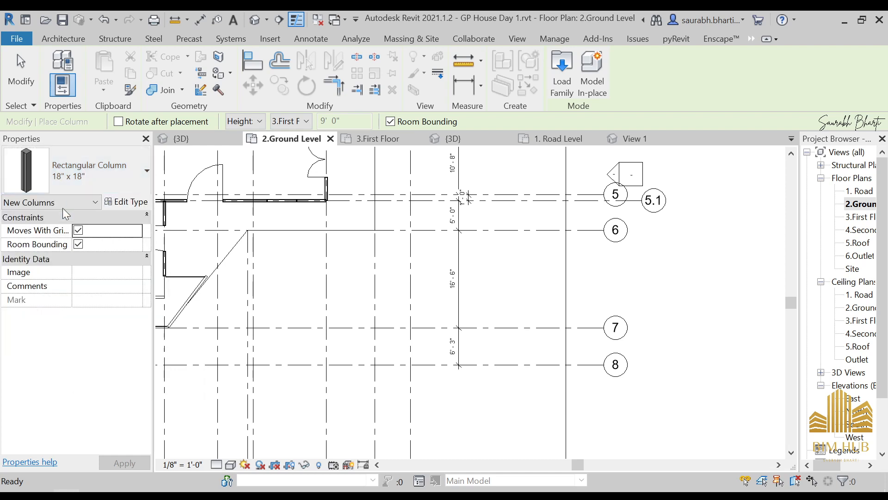
left_click(91, 171)
left_click(91, 172)
left_click(92, 171)
left_click(131, 175)
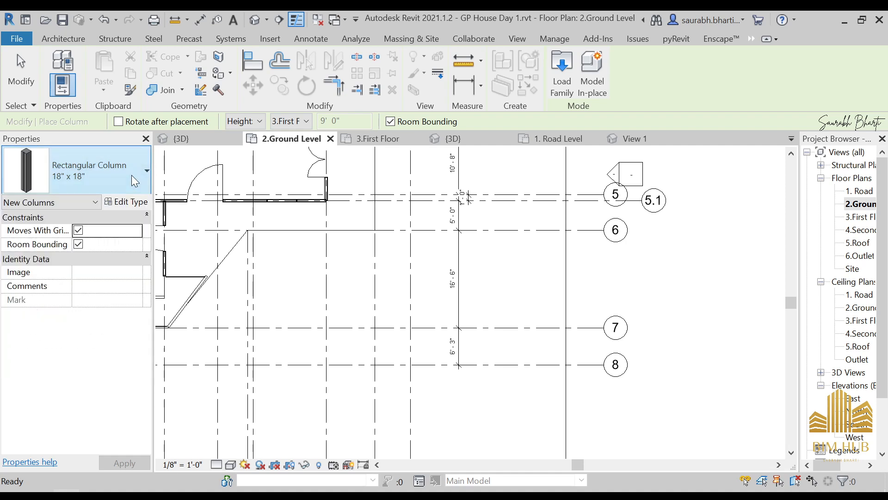
- Duplicate the 18" x 18" Rectangular Column type under the name "circular column" and accept its type properties
left_click(125, 204)
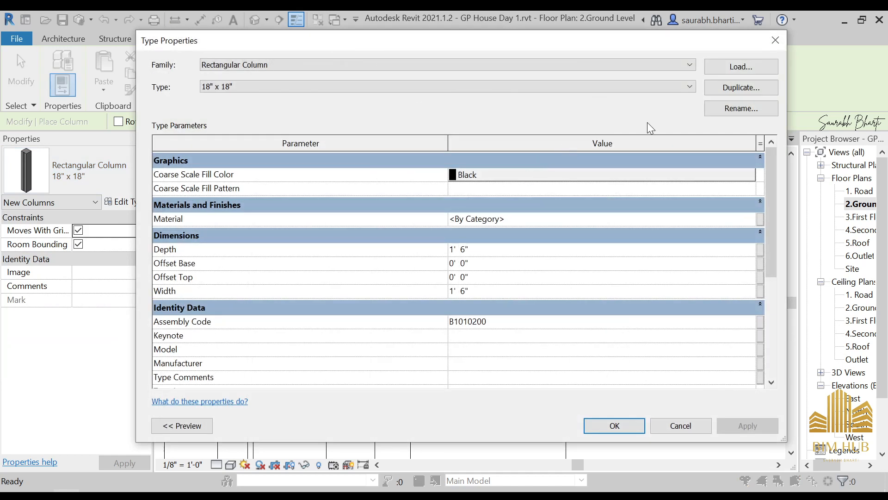
left_click(722, 89)
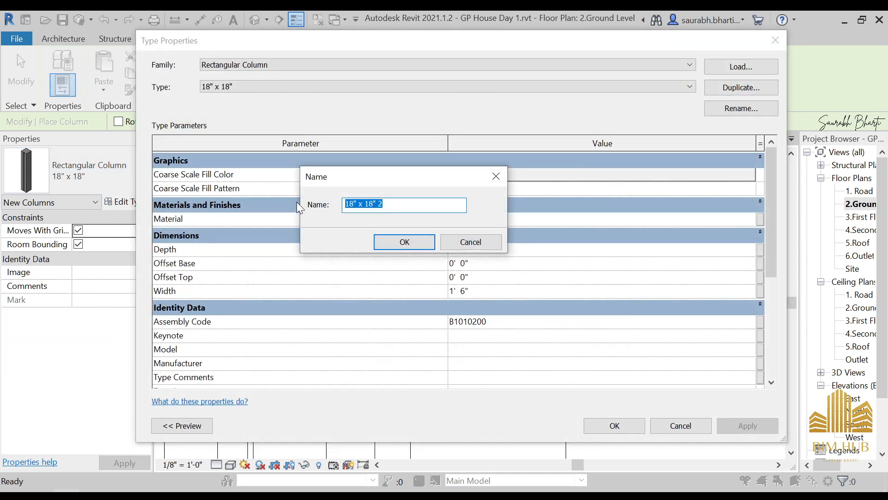
type("new")
key("Return")
left_click(613, 425)
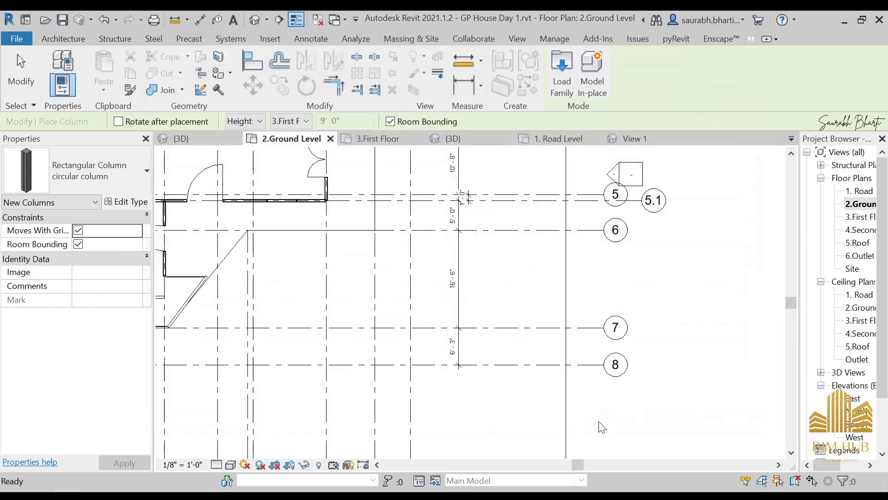
- Place a column of the circular column type outside the plan near grid 8 and open its family for editing
key("Escape")
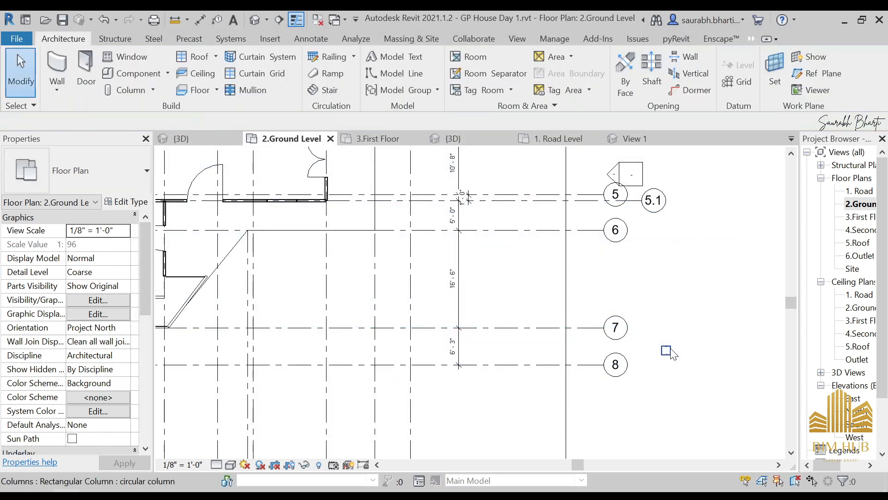
left_click(669, 352)
left_click(581, 62)
key("Escape")
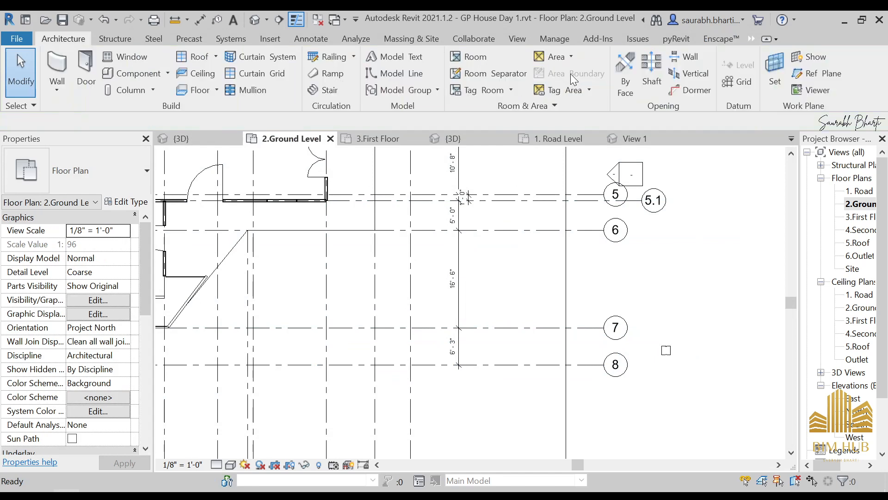
left_click(666, 350)
left_click(561, 75)
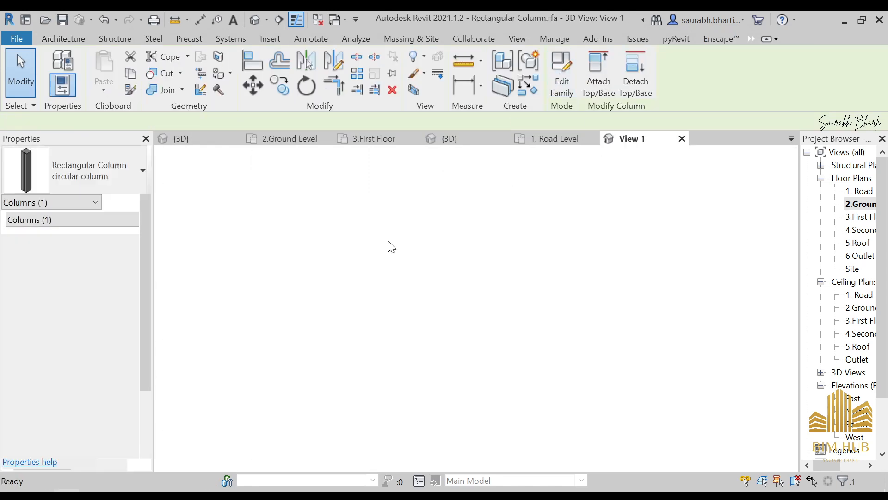
scroll(451, 278, "down", 5)
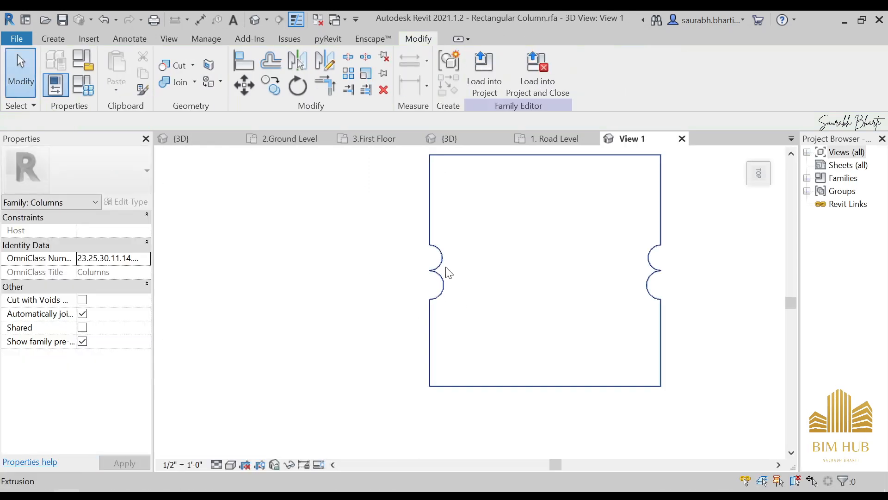
- Create a solid extrusion with a 1' 0" depth from a circle centred in the column outline and about as wide as the column
left_click(61, 39)
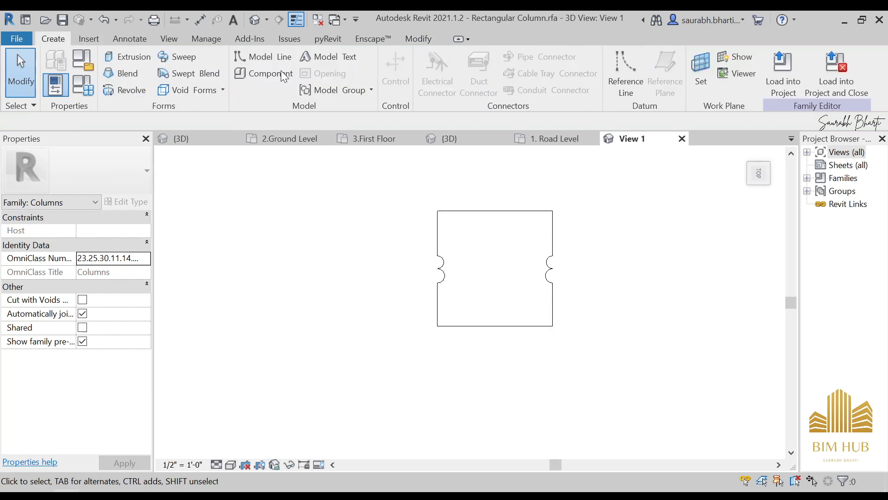
left_click(124, 58)
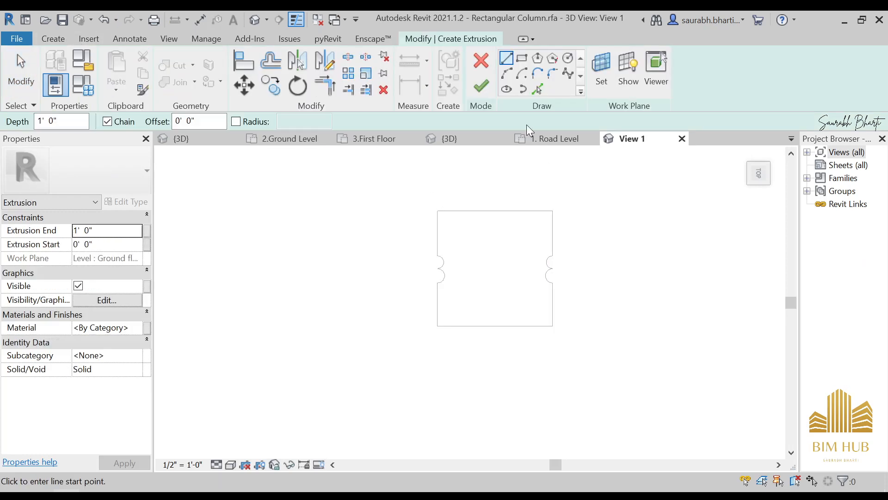
left_click(569, 59)
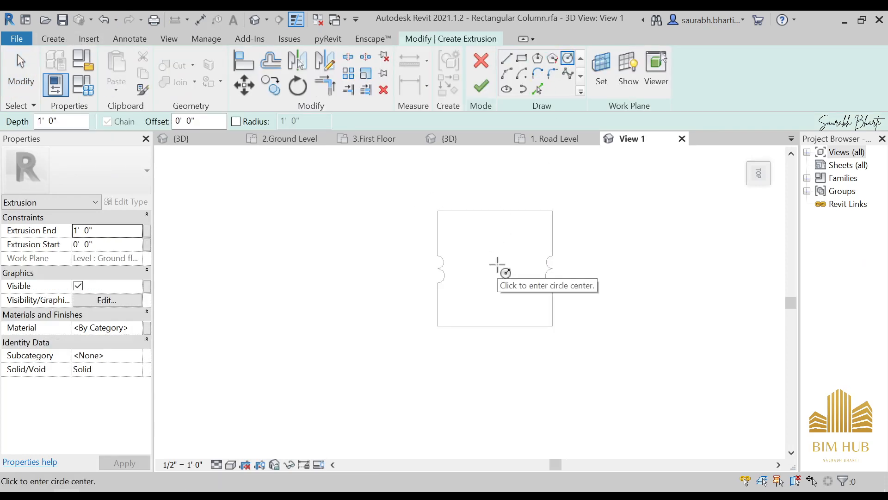
left_click(498, 266)
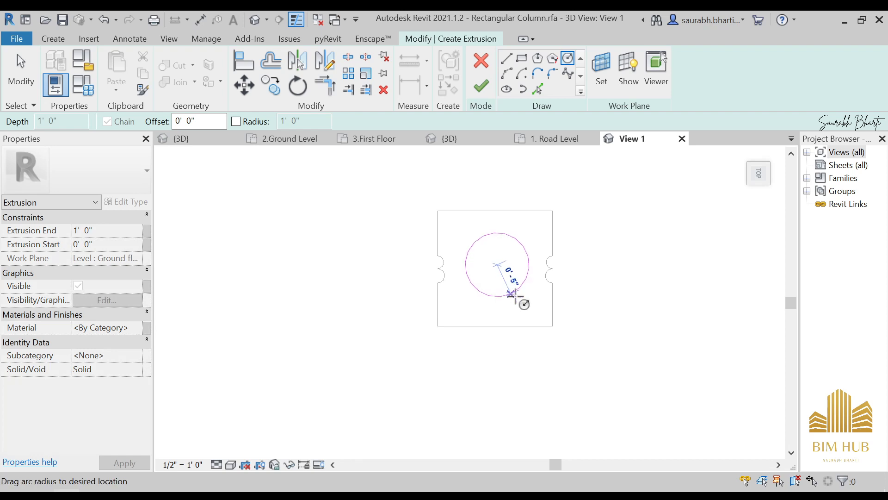
left_click(548, 289)
key("Escape")
left_click(481, 92)
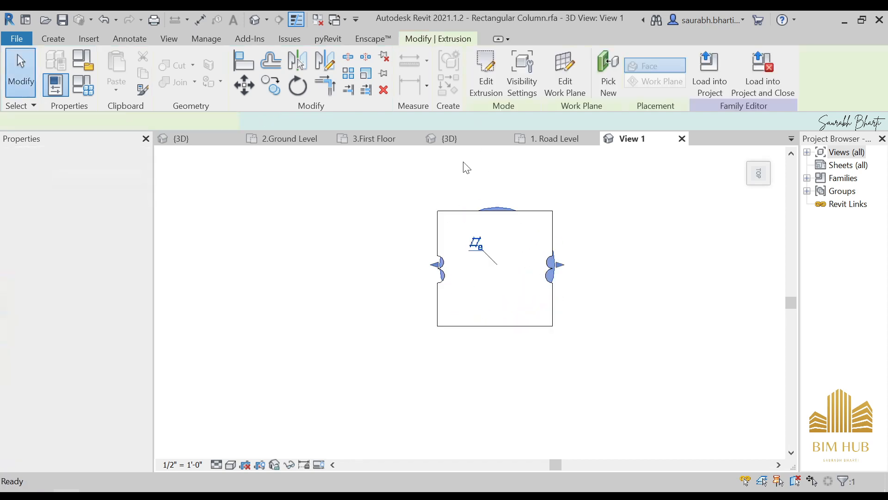
- Delete the original square extrusion and load the family into GP House Day 1.rvt, overwriting the existing version and its parameter values
left_click(455, 213)
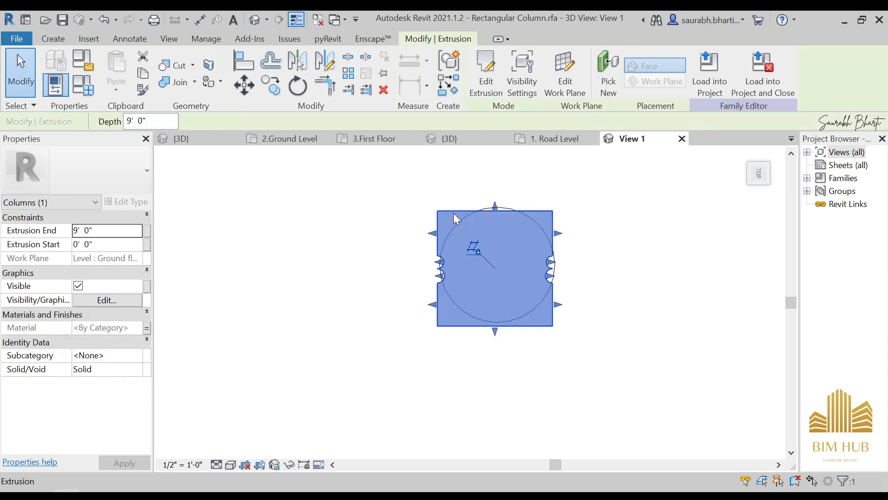
key("Delete")
left_click(484, 72)
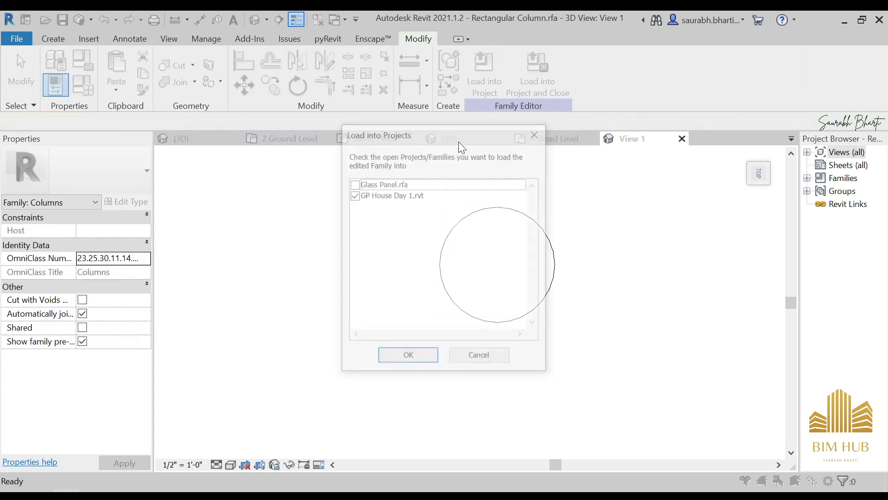
left_click(412, 363)
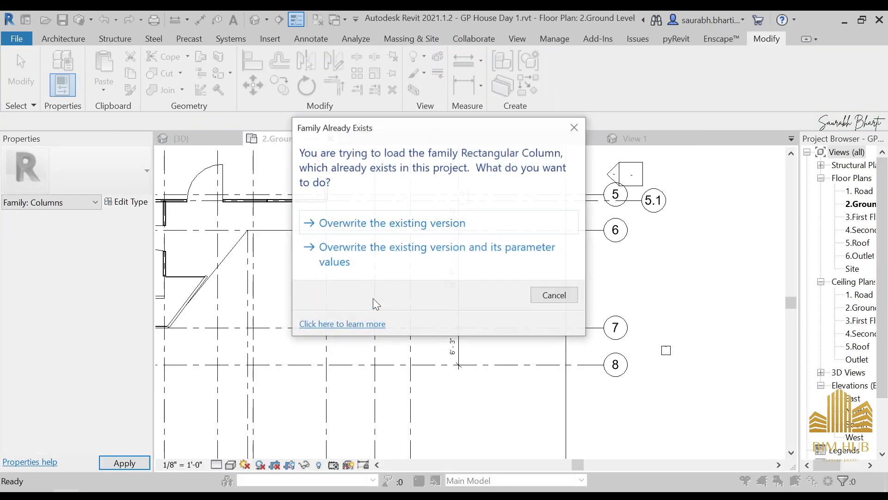
left_click(435, 267)
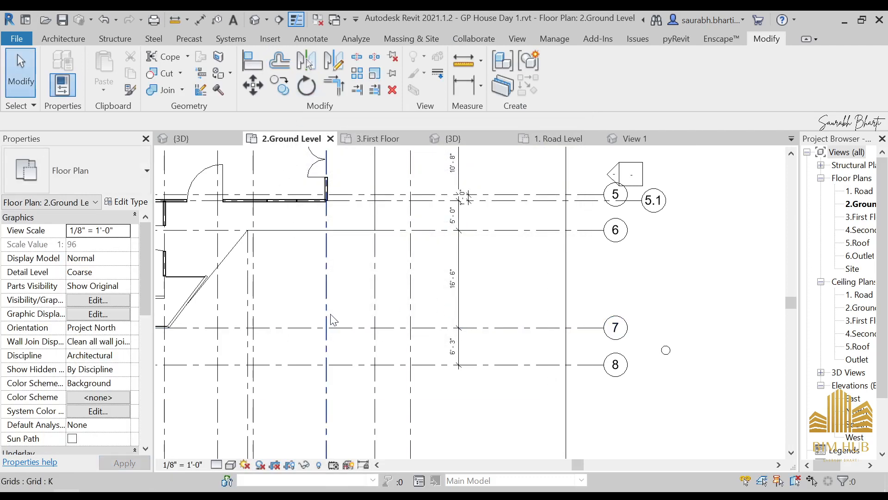
- Check the existing column at grid B near grid 7 and undo the reload of the edited column family
scroll(587, 318, "down", 5)
scroll(463, 320, "up", 6)
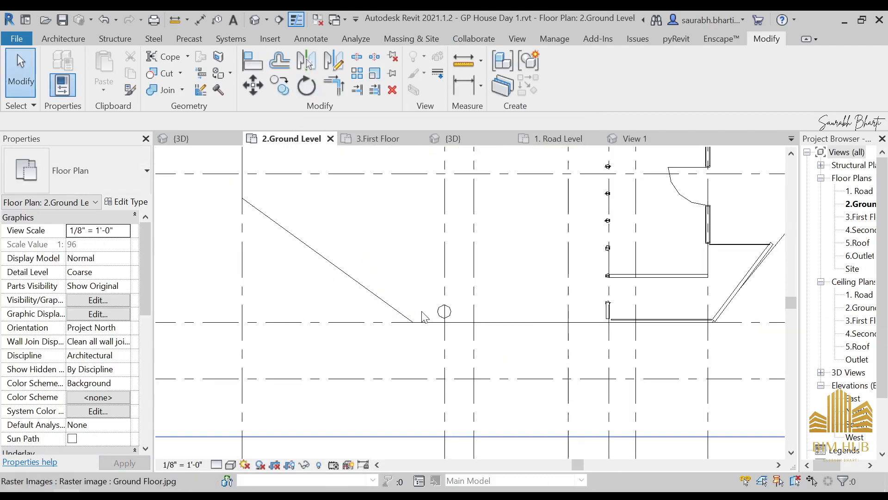
left_click(452, 312)
scroll(402, 368, "down", 5)
key("Escape")
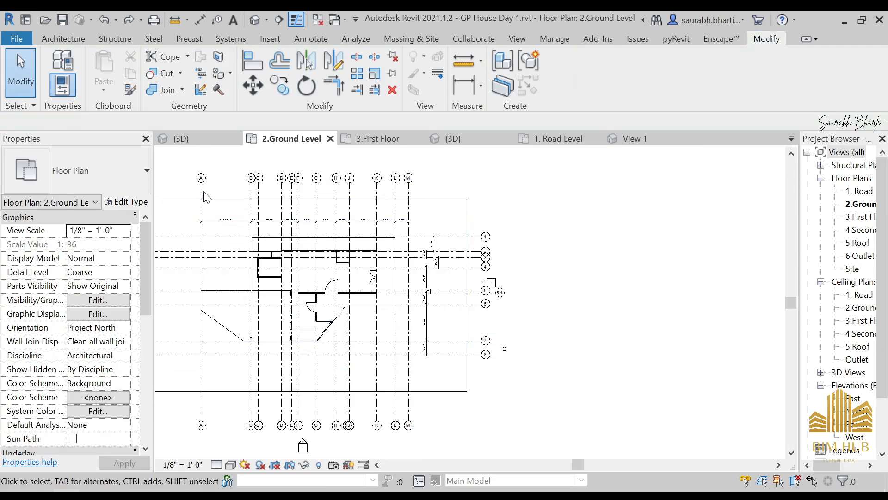
- Create a new family from the Column.rft template in the English-Imperial template folder
middle_click_drag(386, 307, 507, 302)
left_click(74, 40)
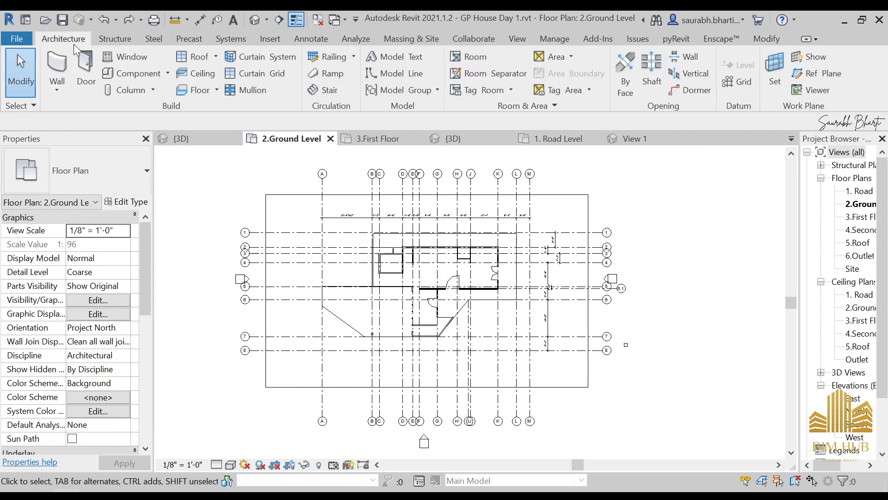
left_click(4, 27)
left_click(14, 41)
left_click(16, 40)
mouse_move(89, 102)
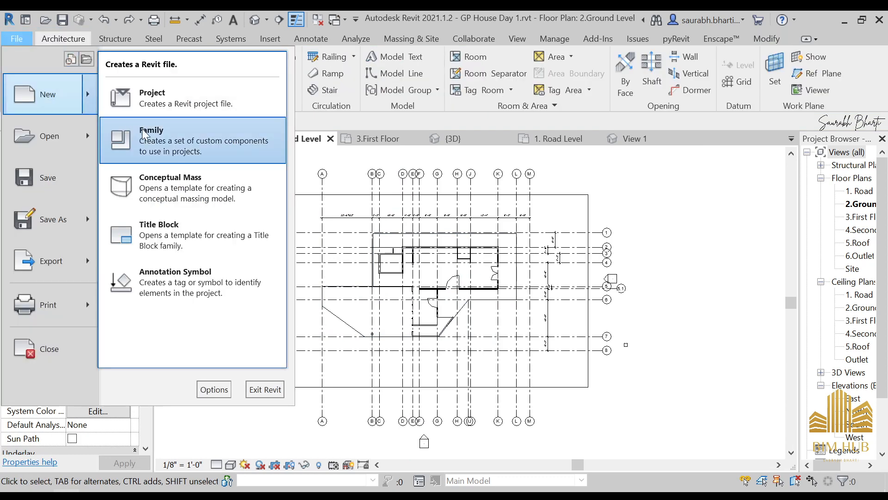
left_click(140, 134)
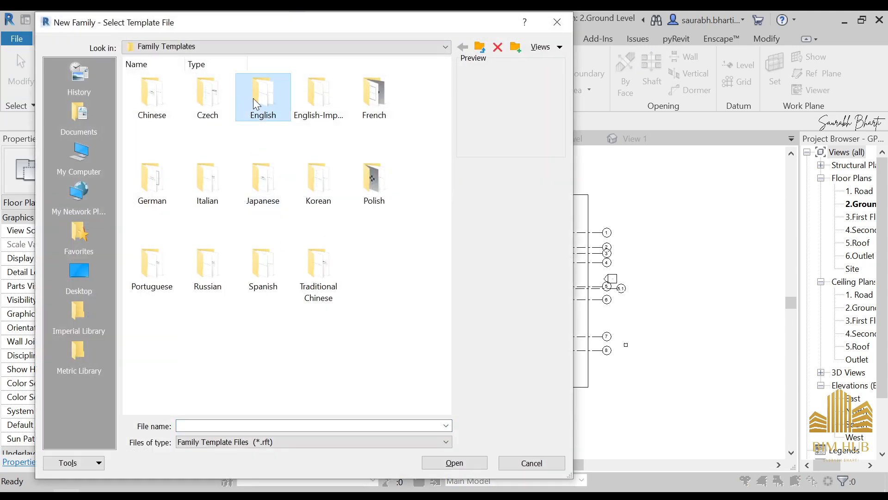
double_click(340, 99)
left_click(264, 192)
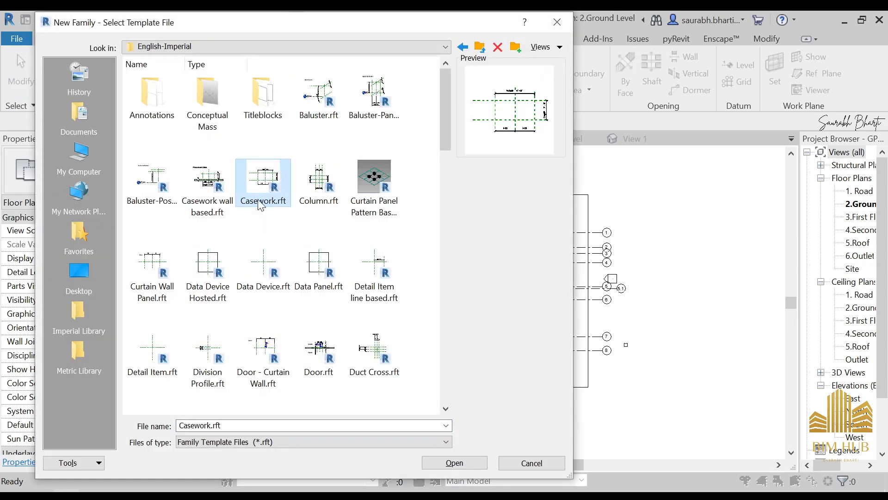
left_click(319, 190)
left_click(370, 188)
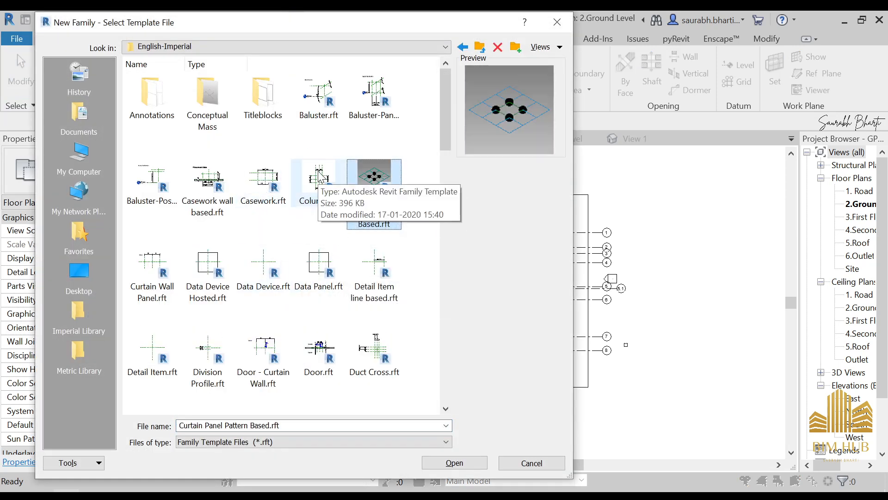
double_click(320, 184)
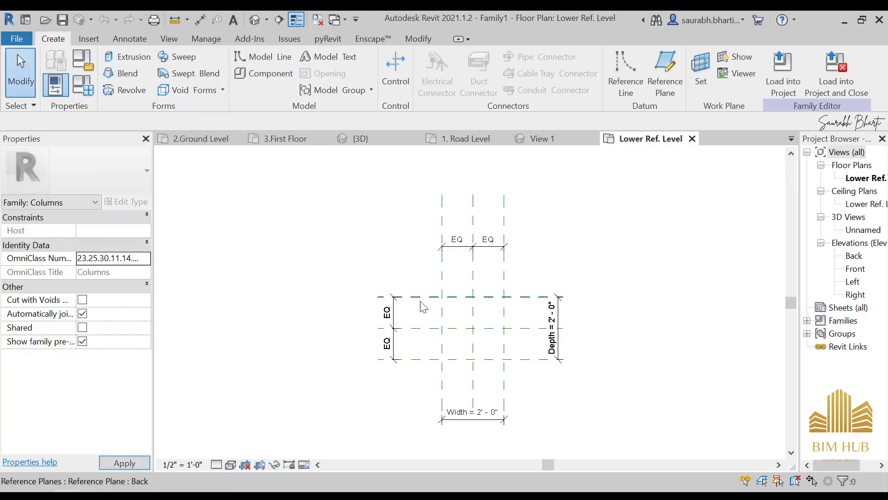
- Create a solid extrusion from a circle of about 0' 9" radius centred on the intersection of the centre reference planes
middle_click_drag(490, 330, 445, 283)
left_click(129, 57)
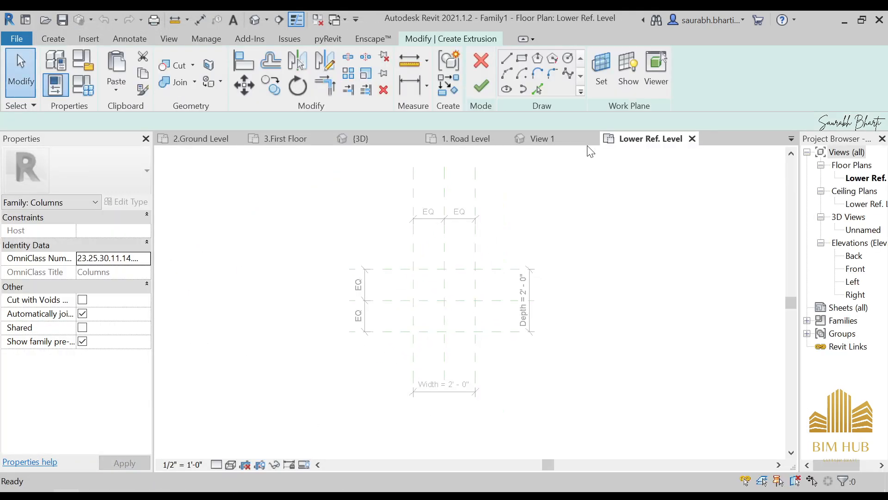
left_click(567, 62)
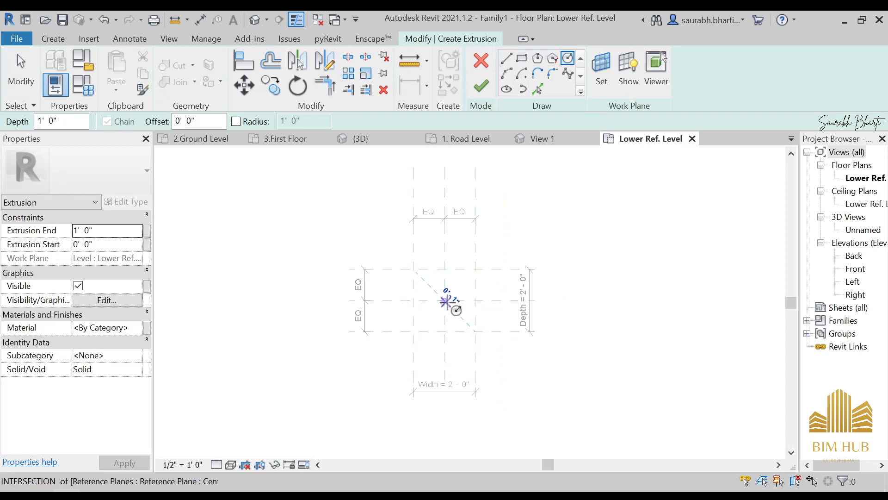
left_click(444, 301)
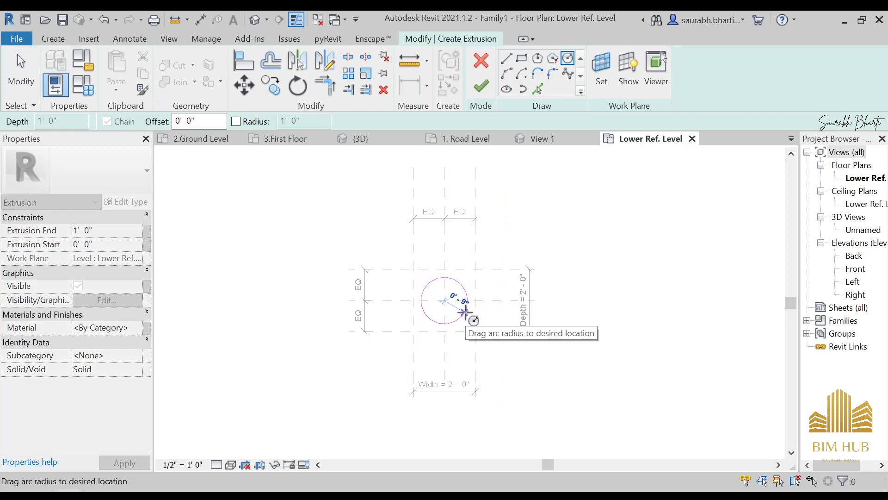
left_click(464, 313)
key("Escape")
scroll(439, 255, "up", 2)
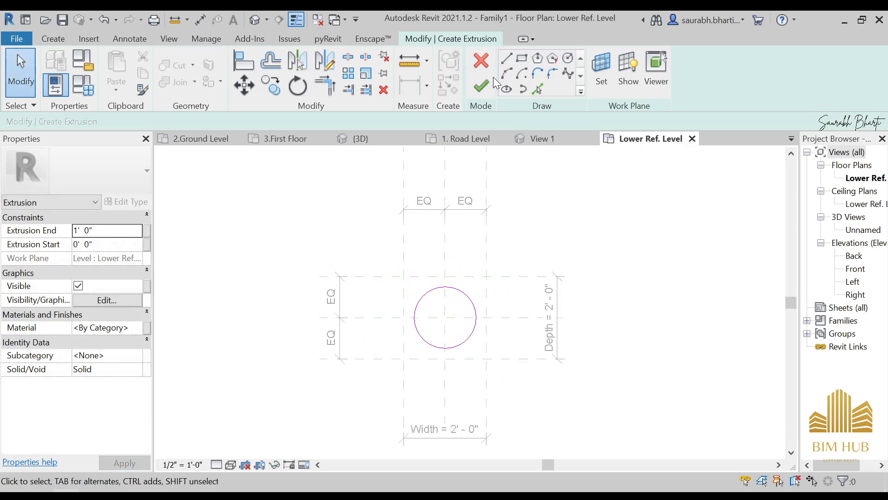
left_click(481, 86)
- Show the family in its default 3D view and set the circular extrusion's end to 10' 0"
left_click(268, 22)
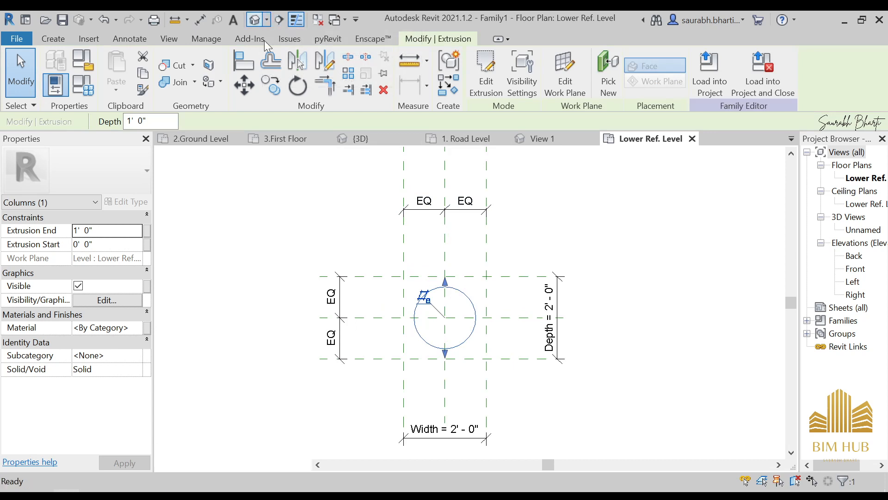
left_click(455, 293)
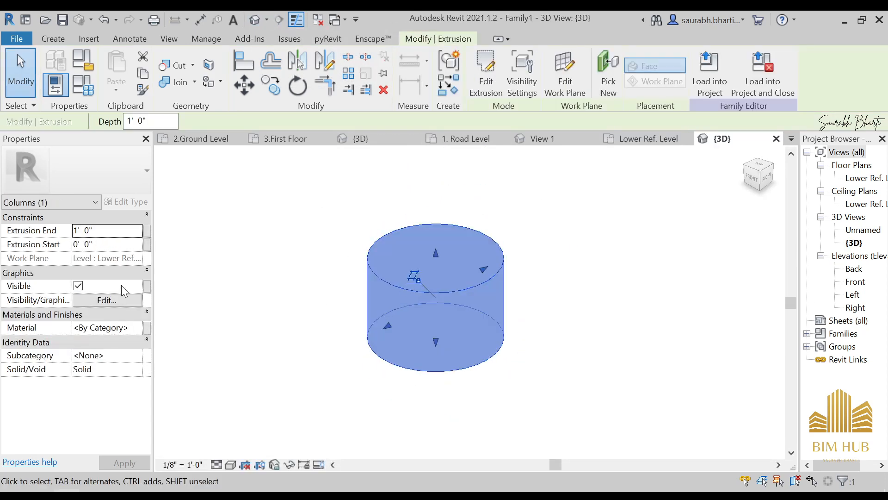
left_click(124, 234)
type("10")
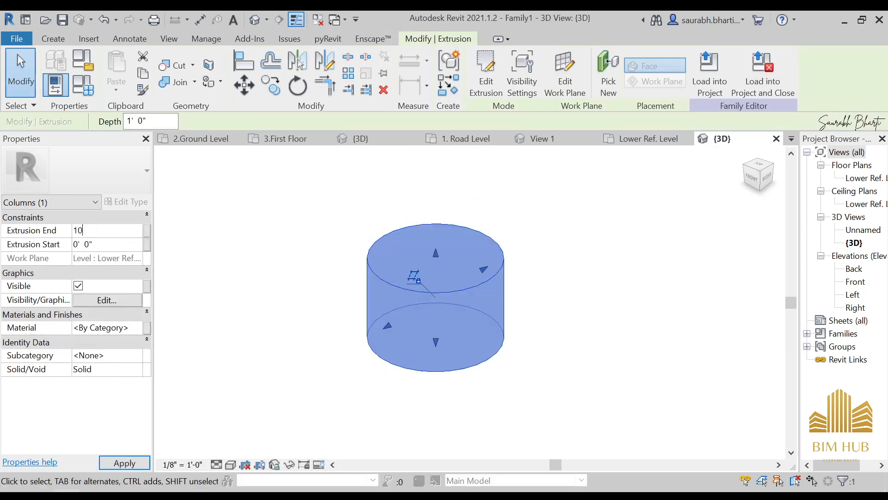
type("'")
key("Return")
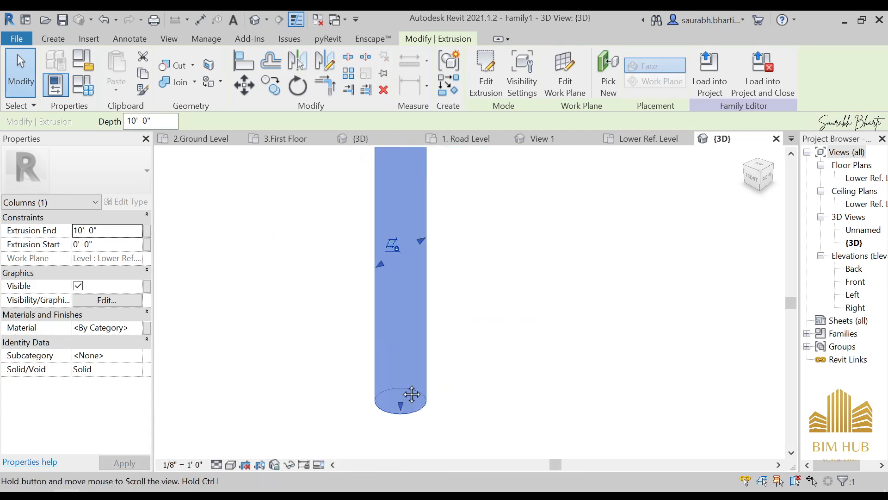
- Load the family into GP House Day 1.rvt and place one column on the grid line about 1' 0" from the curtain wall
left_click(710, 74)
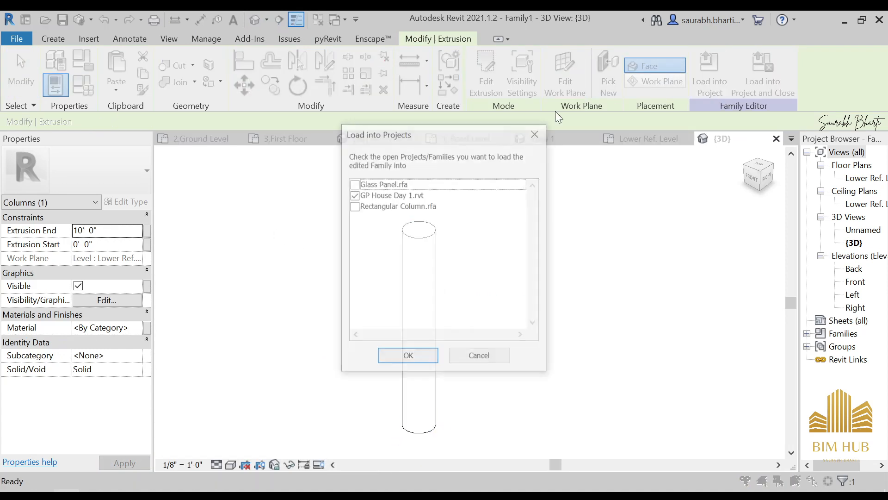
left_click(418, 361)
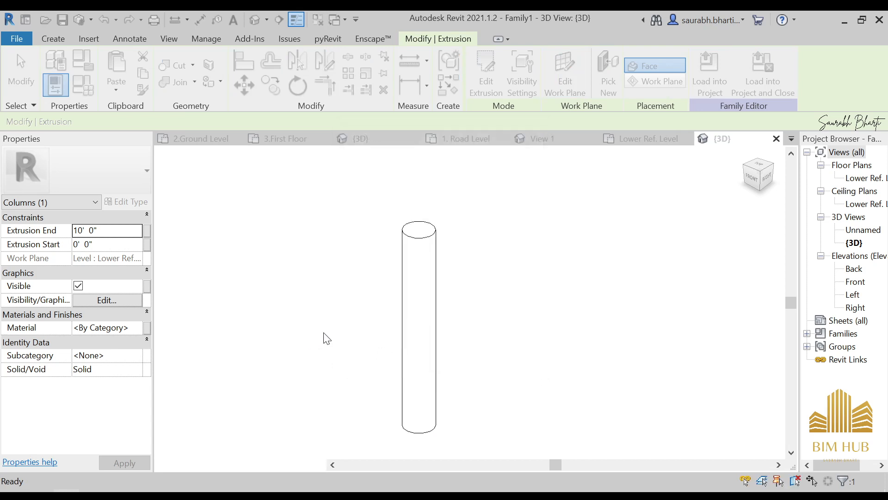
scroll(474, 296, "up", 5)
scroll(550, 273, "up", 3)
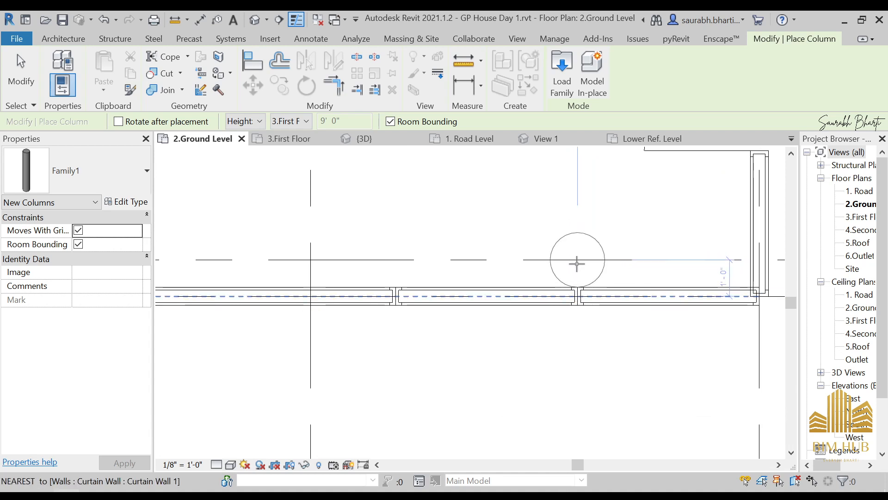
left_click(577, 257)
key("Escape")
key("Escape")
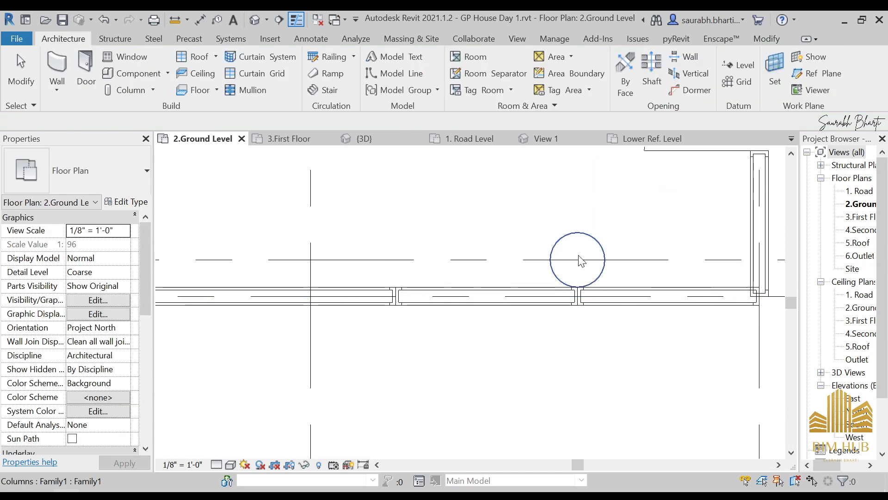
- Set the placed round column's type dimensions to width 0' 9" and depth 10' 0"
left_click(579, 237)
left_click(132, 182)
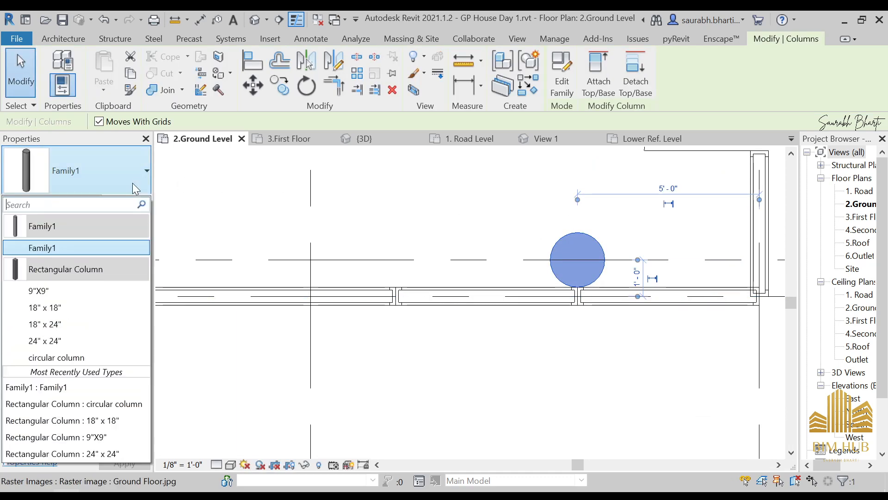
left_click(127, 204)
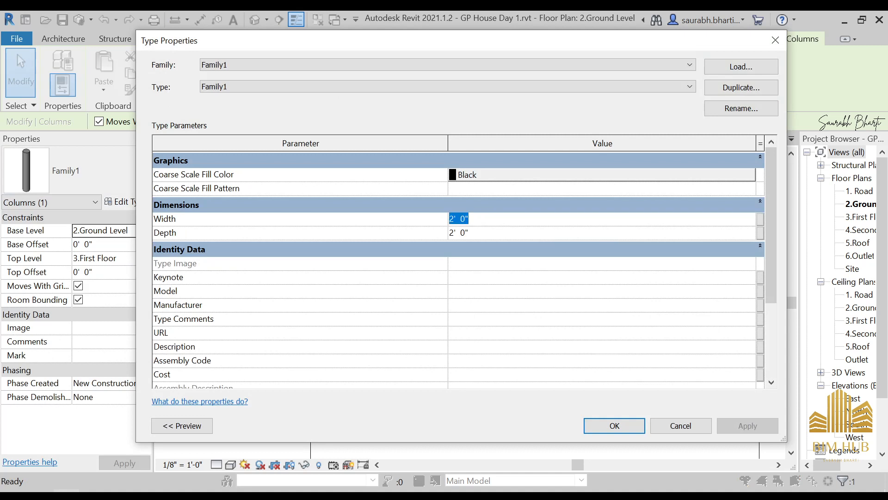
type("9")
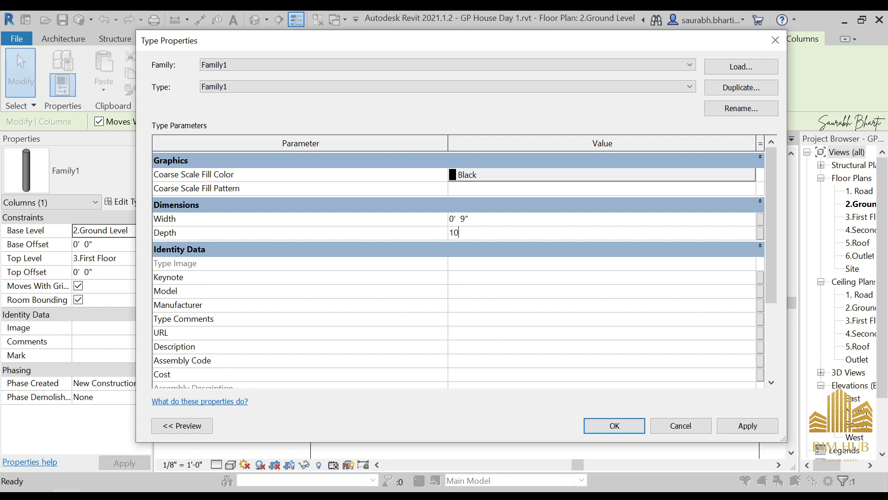
left_click(748, 426)
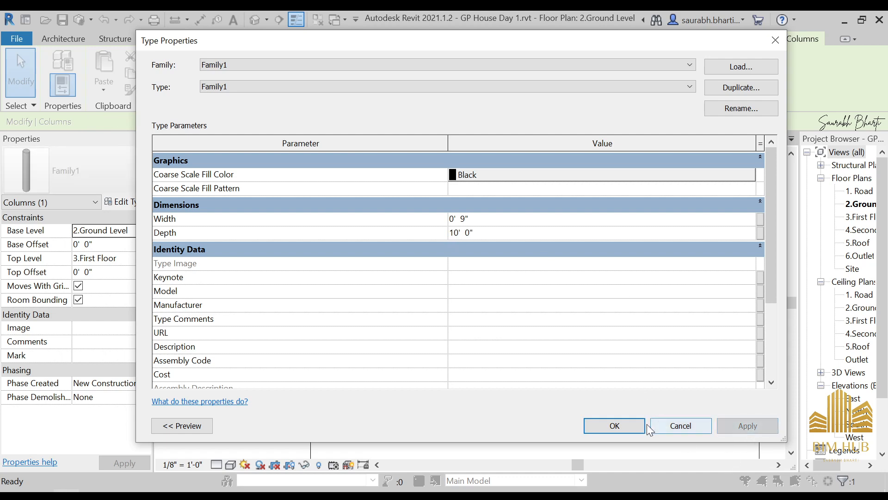
left_click(615, 425)
left_click(609, 347)
left_click(588, 247)
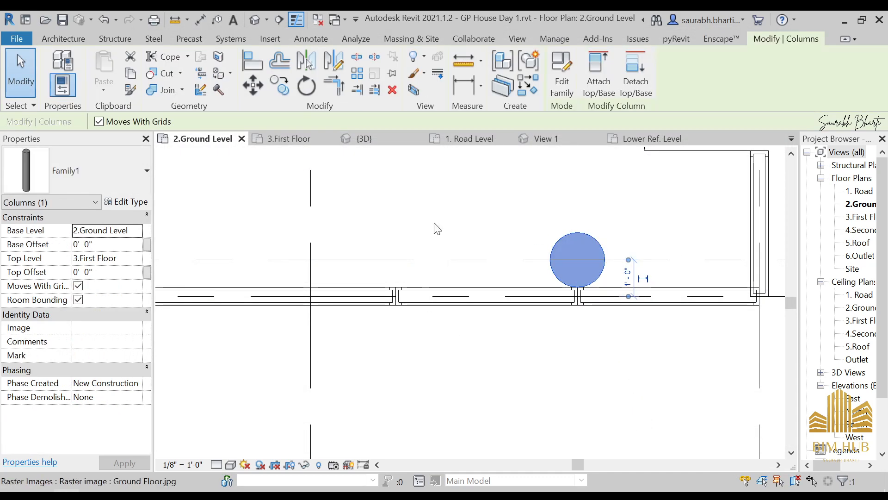
- Set the round column type's width to 3"
left_click(121, 201)
scroll(470, 288, "down", 3)
scroll(472, 286, "up", 3)
key("Tab")
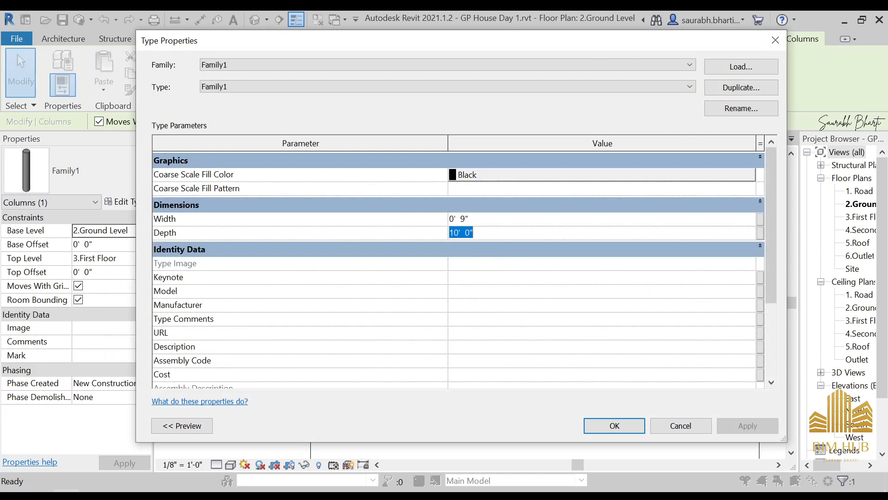
key("shift+Tab")
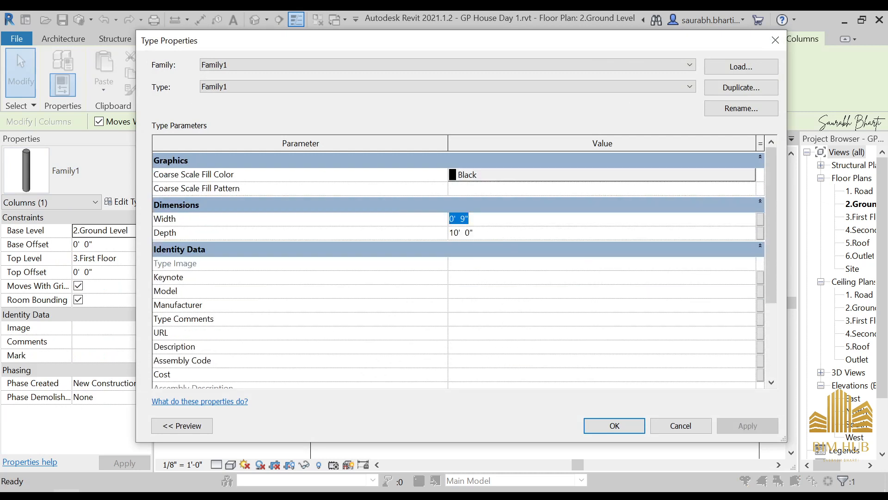
type("3\"")
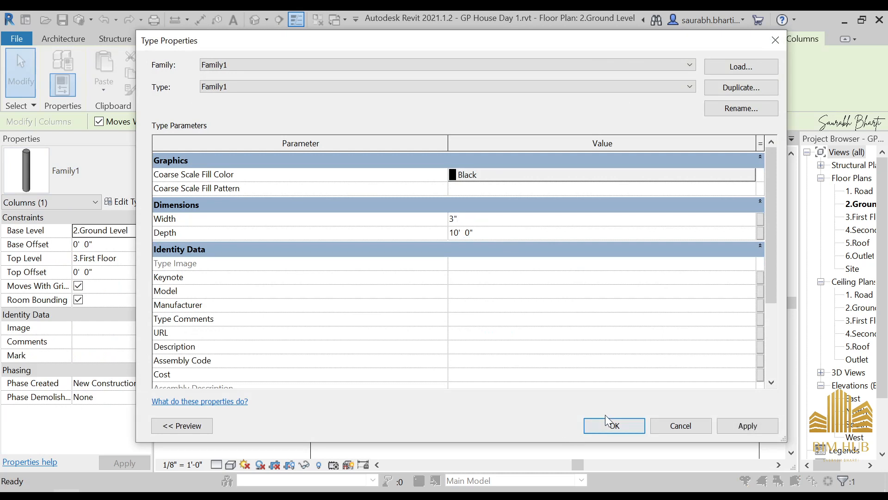
left_click(607, 423)
key("Escape")
left_click(574, 244)
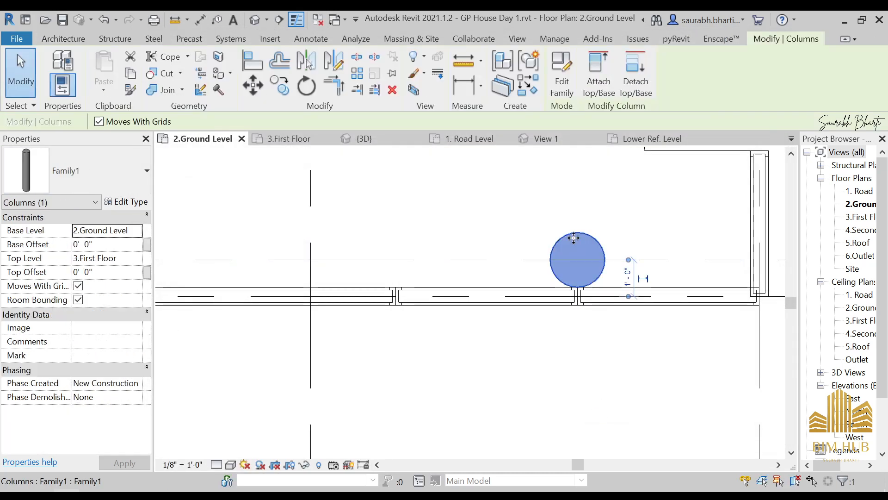
- Open the round column's family for editing and set its right reference plane 0' 4 1/2" from the centre plane, removing the conflicting constraints
double_click(576, 259)
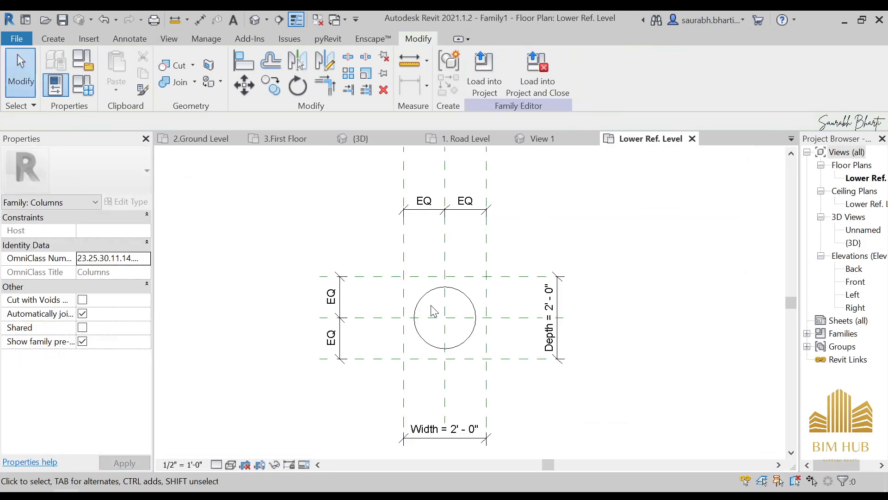
left_click(451, 290)
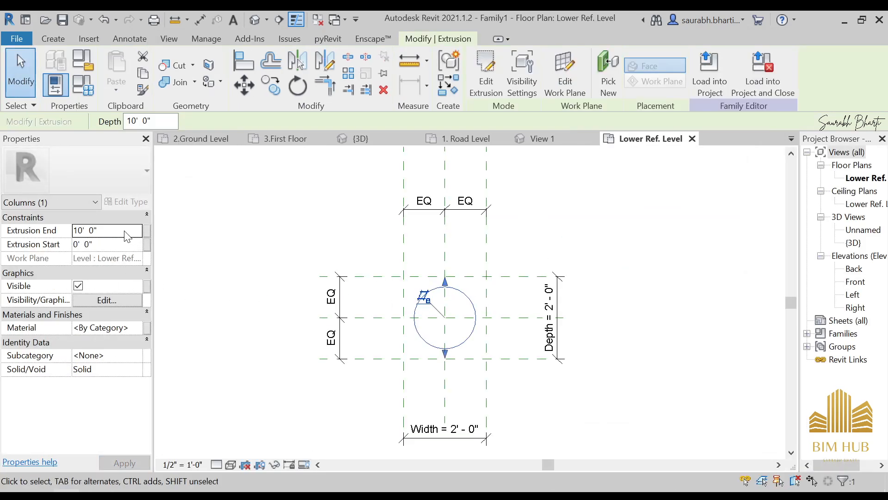
left_click(467, 429)
left_click(492, 291)
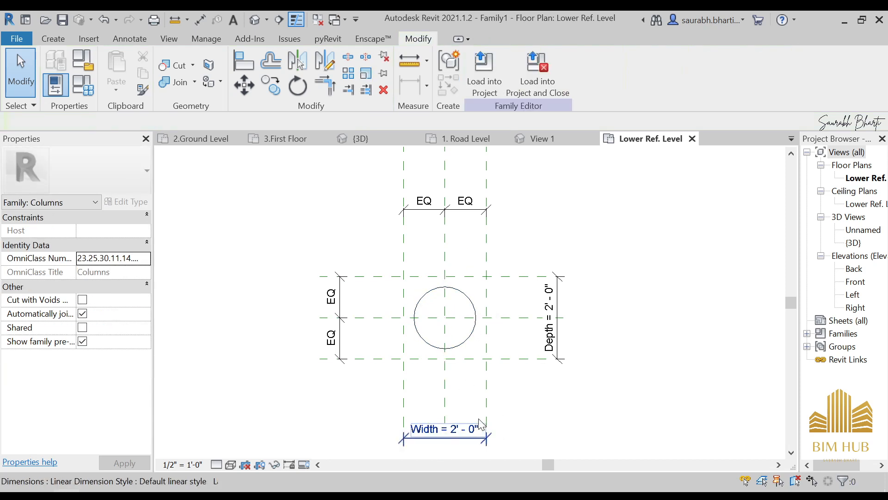
left_click(486, 389)
left_click(464, 364)
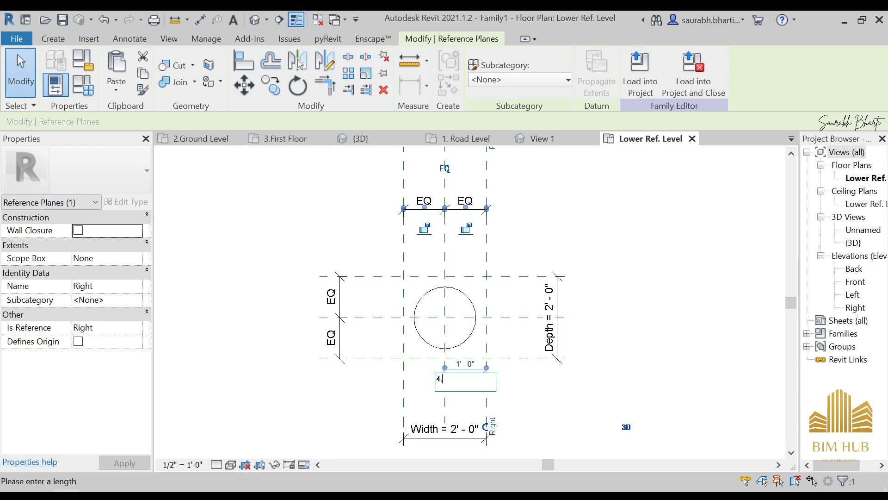
key("Return")
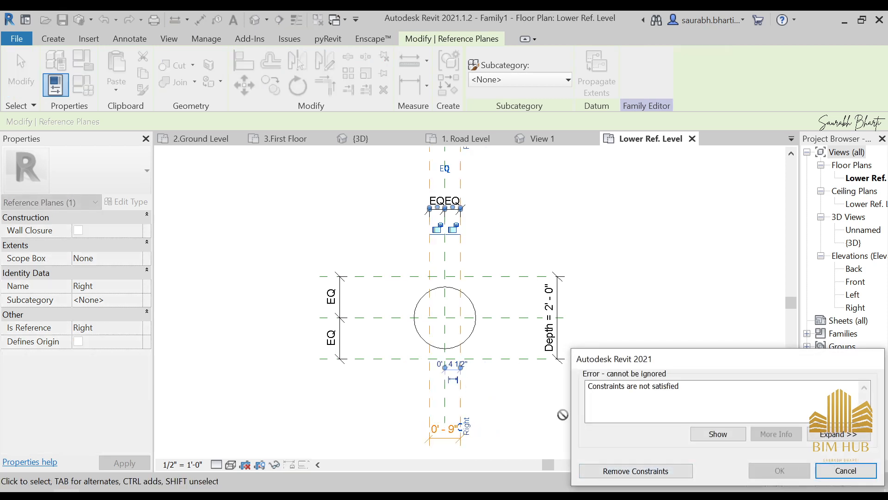
left_click(646, 471)
- Delete the existing circular extrusion from the family
left_click(428, 292)
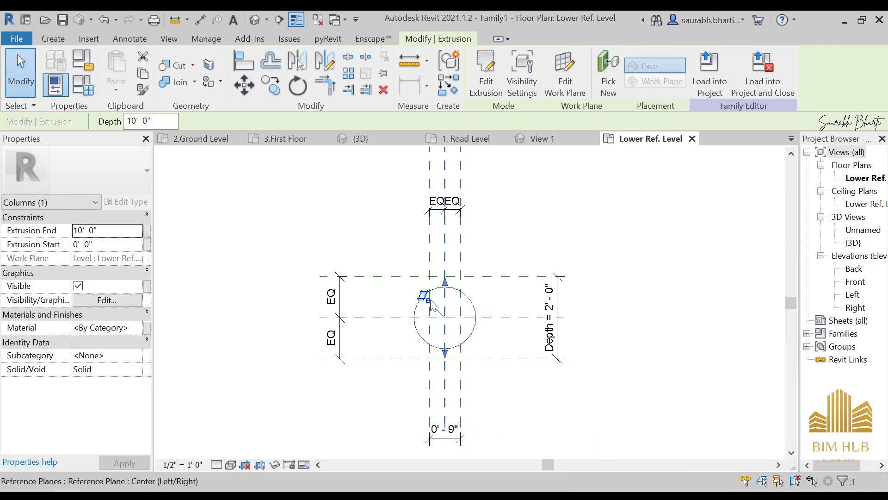
left_click_drag(446, 298, 449, 306)
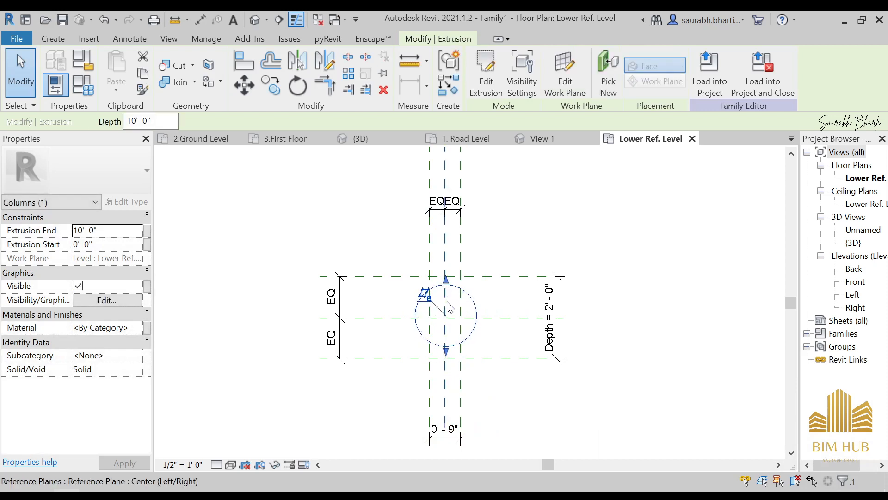
key("Delete")
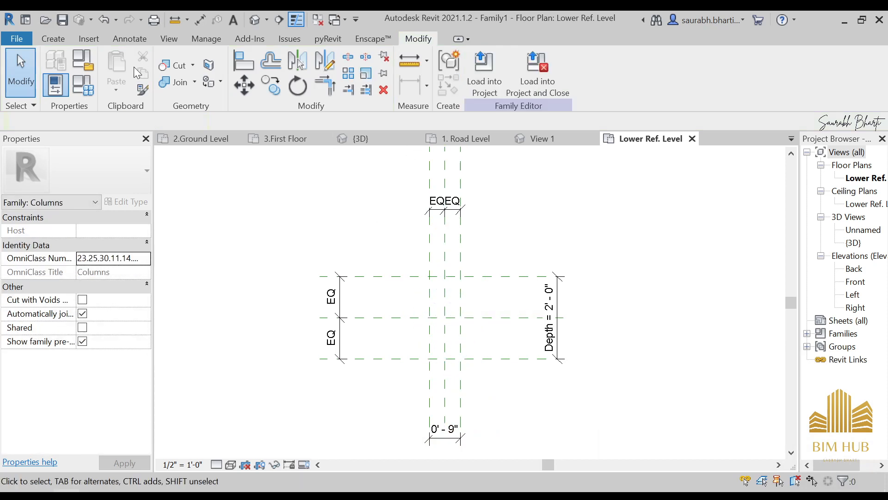
- Start a new extrusion and sketch a circle of radius 0' 4 1/2" centred on the intersection of the centre reference planes
left_click(53, 38)
left_click(121, 56)
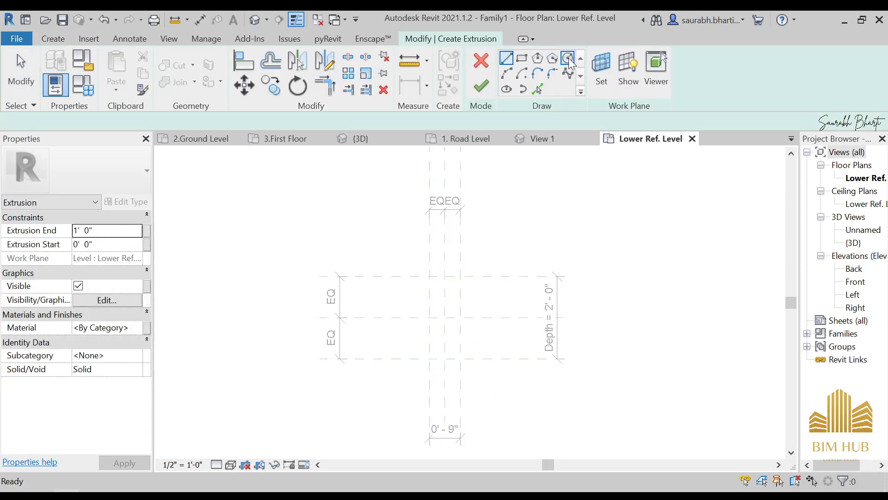
left_click(567, 58)
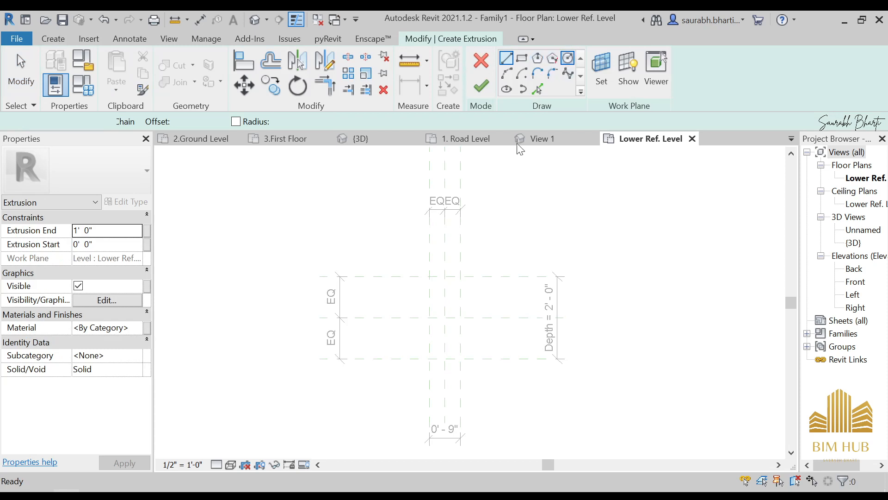
left_click(445, 318)
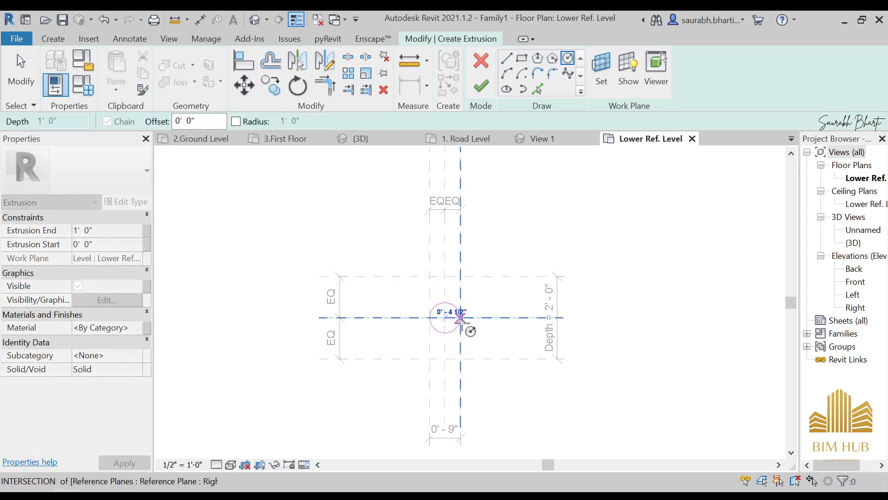
left_click(460, 318)
key("Escape")
key("Escape")
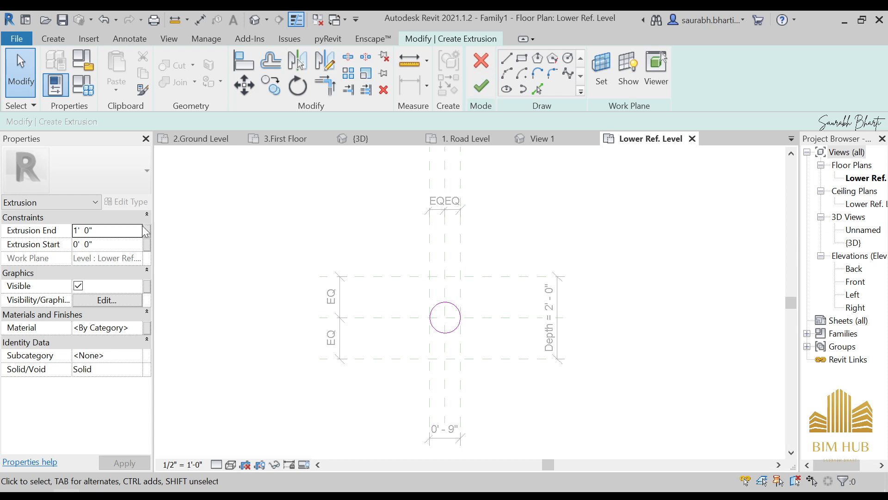
- Set the circular extrusion's end to 10' 0" and finish the extrusion
type("1-")
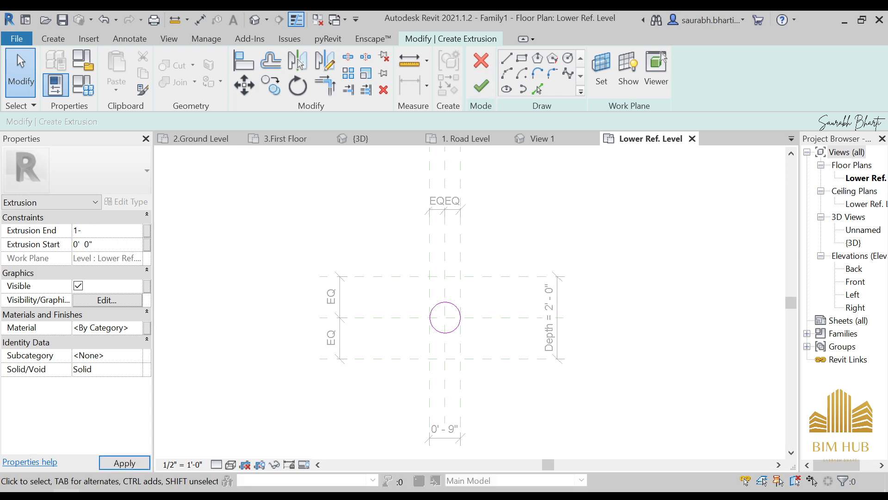
key("Return")
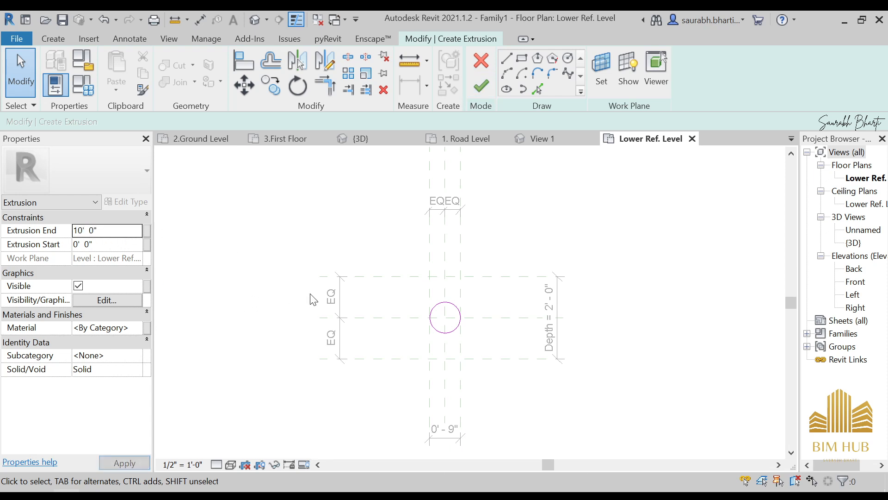
left_click(481, 86)
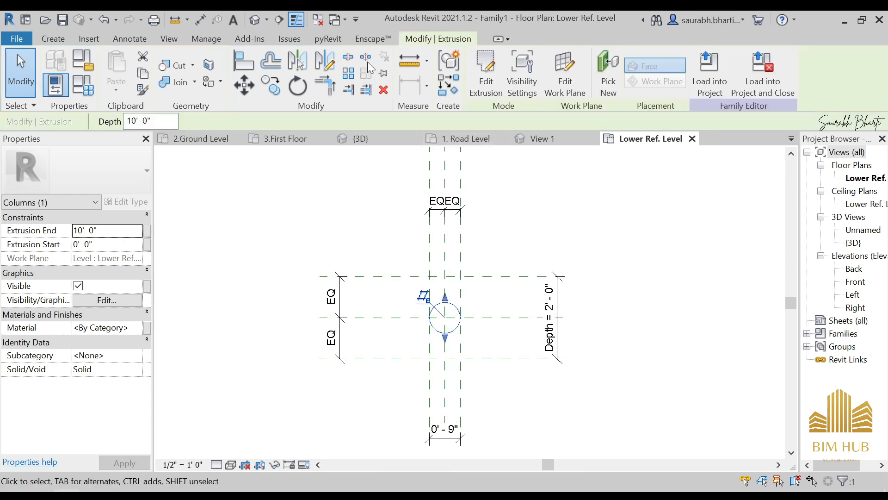
- Load the family into GP House Day 1.rvt, overwriting the existing version
left_click(708, 71)
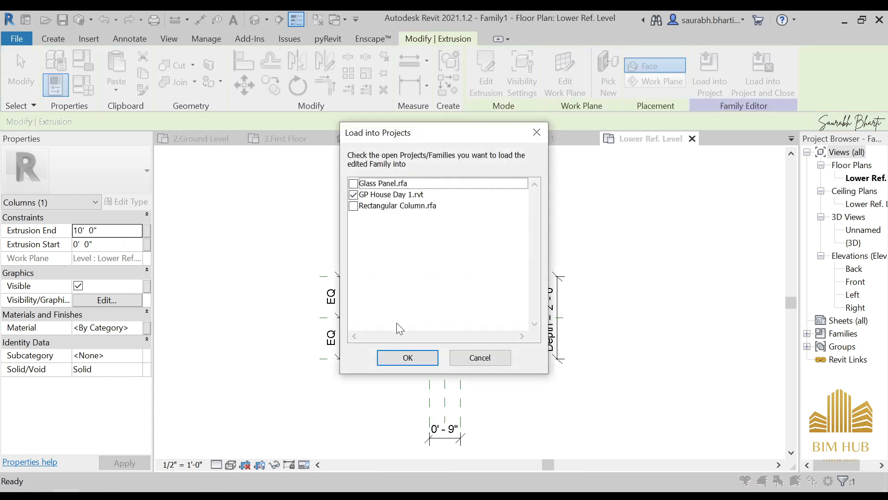
left_click(408, 358)
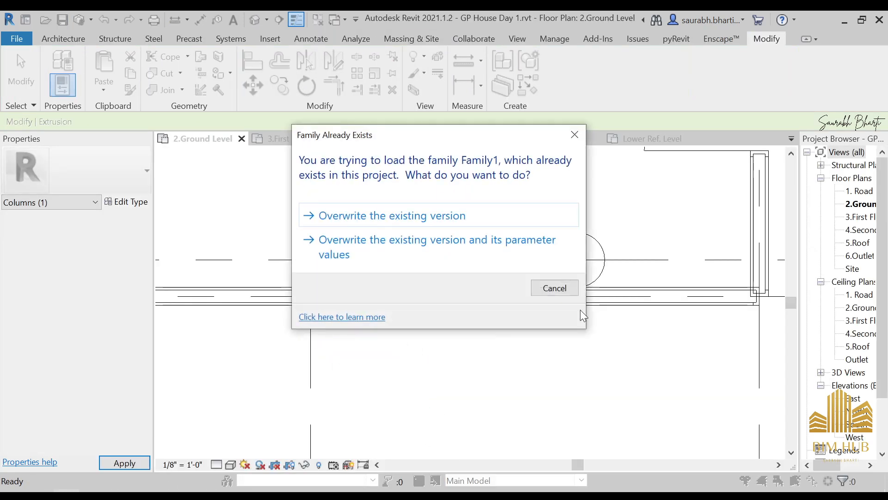
left_click(439, 215)
- Move the placed round column in the ground level plan down against the mullion of the curtain wall
scroll(537, 282, "down", 2)
scroll(529, 273, "up", 5)
left_click(527, 273)
left_click_drag(526, 274, 531, 302)
scroll(531, 301, "down", 5)
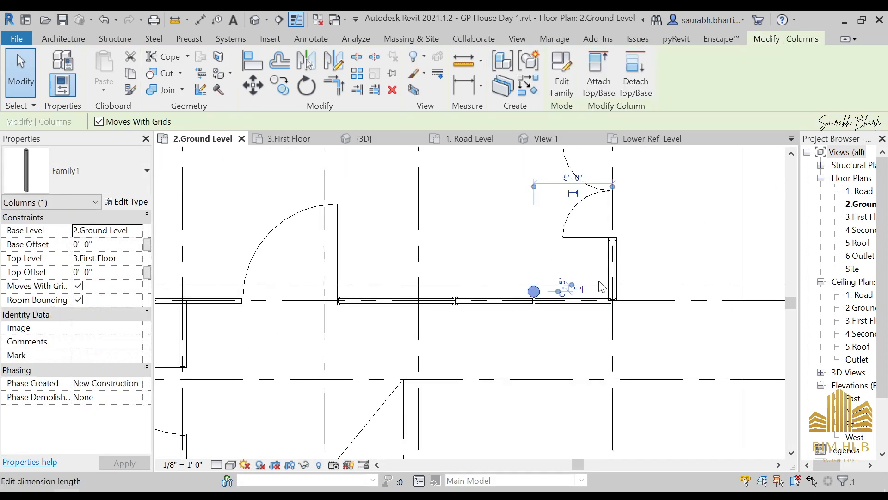
- Place a Family1 round column at the neighbouring curtain wall mullion, level with the existing column
key("c")
key("s")
scroll(446, 298, "up", 3)
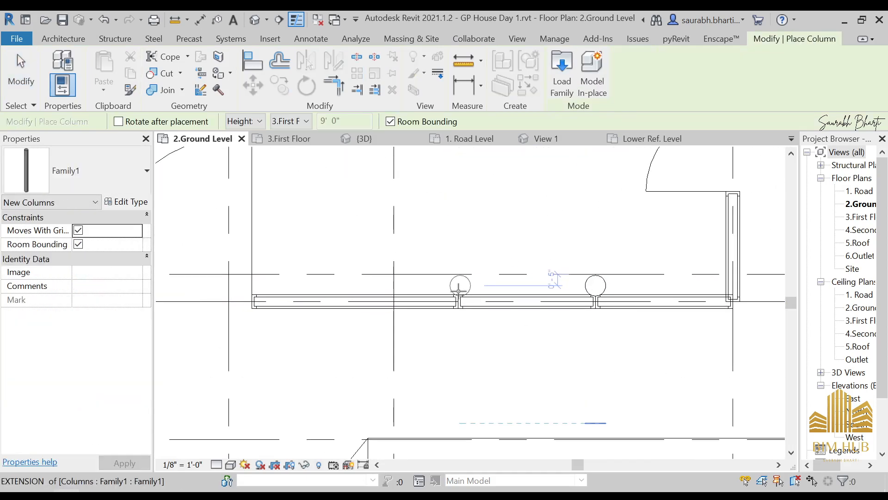
left_click(457, 290)
- Place three more round columns west of the single door: at the interior wall junction, the next mullion and the curtain wall's end
scroll(391, 292, "down", 2)
middle_click_drag(393, 295, 561, 304)
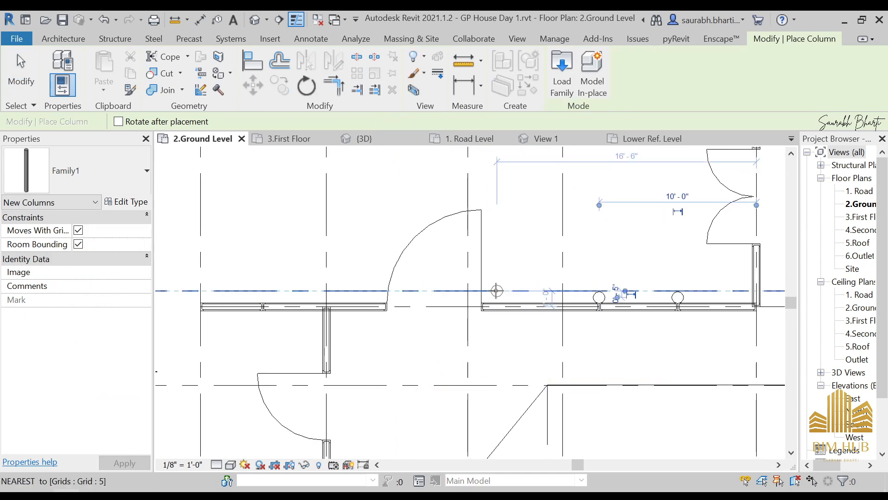
scroll(478, 304, "up", 2)
scroll(464, 295, "up", 1)
middle_click_drag(295, 296, 441, 294)
scroll(426, 293, "up", 1)
scroll(388, 287, "up", 1)
left_click(390, 304)
middle_click_drag(317, 297, 472, 306)
left_click(464, 306)
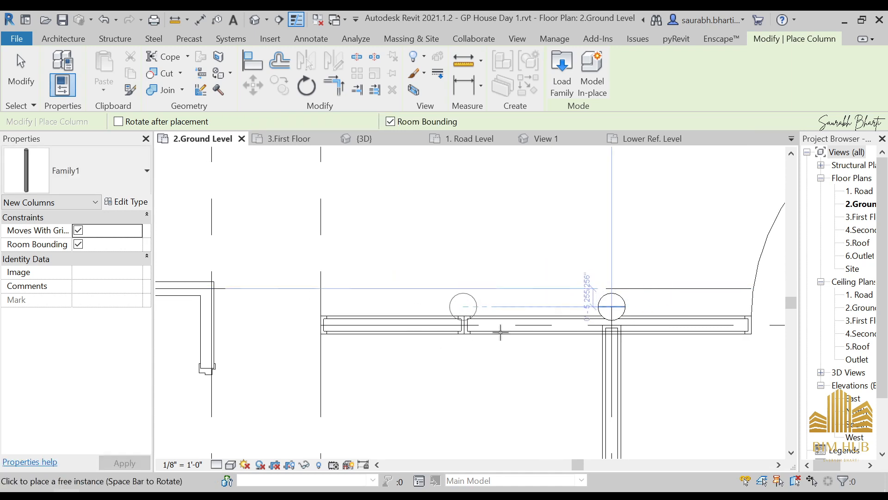
middle_click_drag(370, 307, 491, 306)
left_click(442, 306)
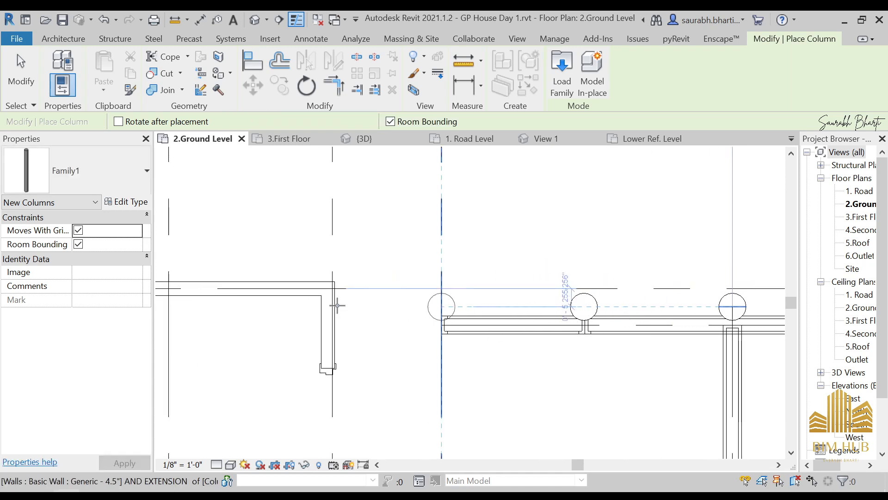
- Place a round column on the inner side of the east wall, where the wall meets the short curtain panel above the double door
middle_click_drag(325, 274, 486, 284)
scroll(486, 284, "down", 3)
middle_click_drag(551, 312, 327, 321)
middle_click_drag(596, 296, 408, 382)
scroll(419, 282, "up", 2)
scroll(423, 255, "up", 2)
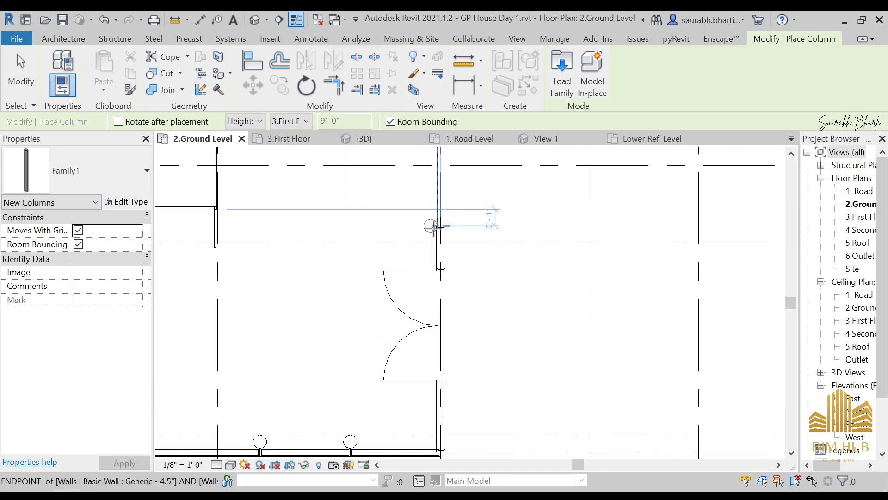
left_click(431, 226)
- Place a round column at the corner where the two curtain walls meet below the double door, and end column placement
scroll(435, 238, "down", 2)
middle_click_drag(434, 238, 471, 352)
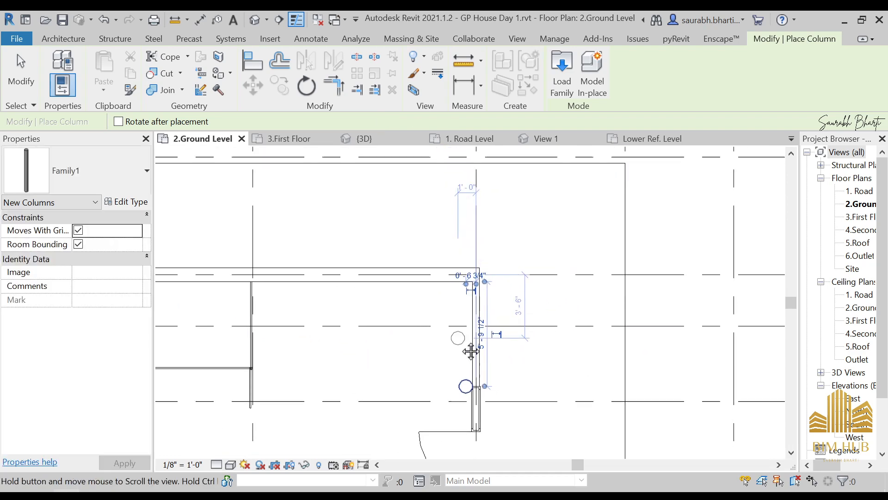
scroll(404, 292, "up", 1)
scroll(408, 295, "down", 5)
middle_click_drag(415, 377, 453, 260)
middle_click_drag(452, 352, 423, 362)
scroll(448, 284, "up", 2)
scroll(463, 288, "up", 3)
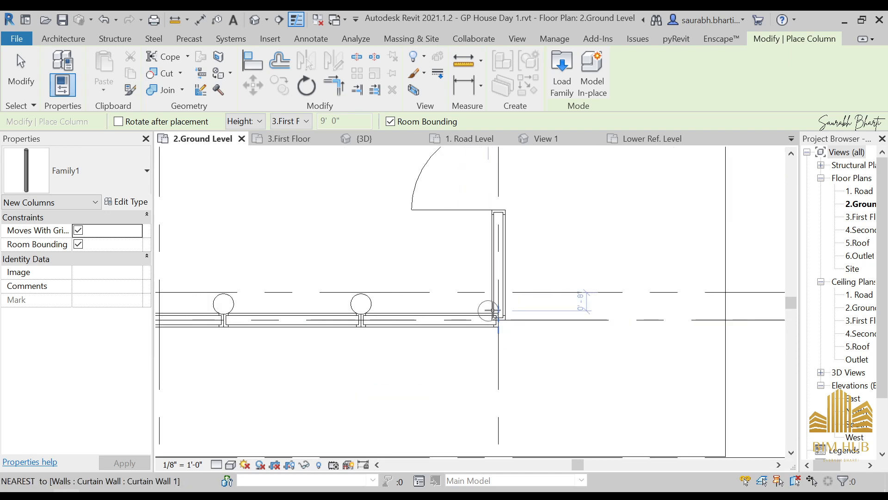
left_click(489, 311)
key("Escape")
key("Escape")
- Nudge the corner column slightly downward into the curtain wall corner
left_click(493, 312)
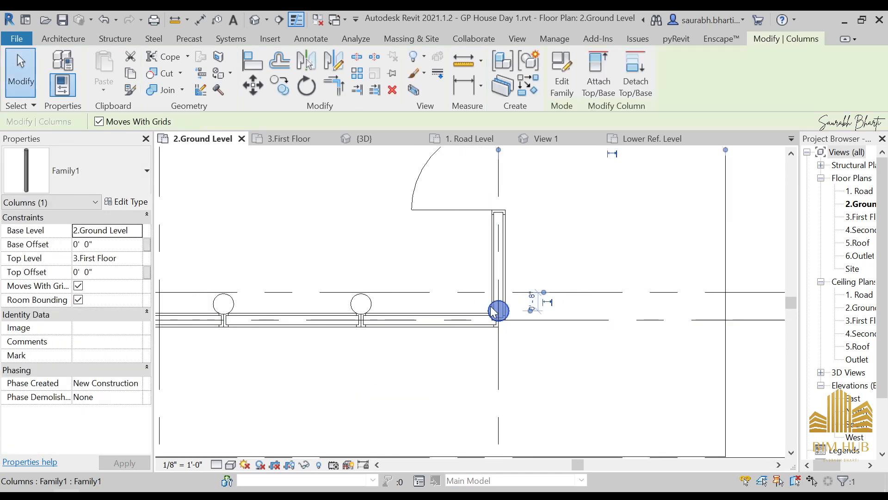
key("Left")
key("Right")
key("Down")
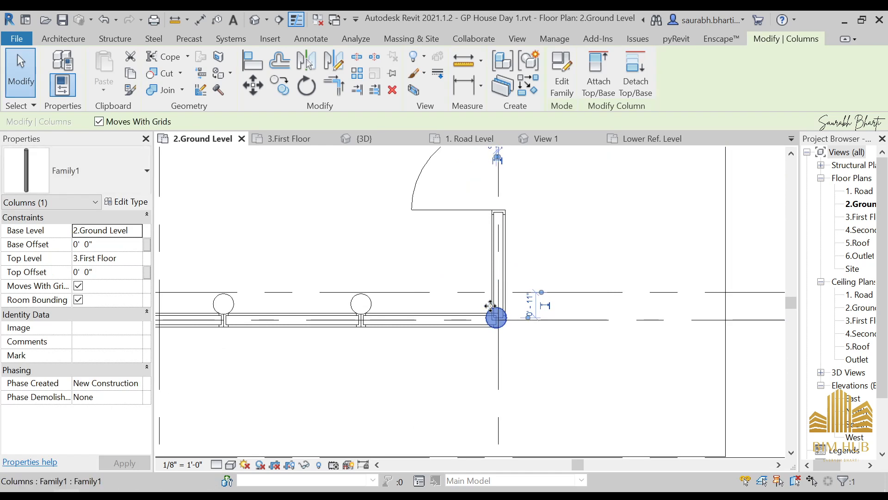
key("Escape")
- Examine the placed round columns at the house's glazed corner in the 3D view
left_click(255, 19)
middle_click_drag(495, 360, 563, 350, "shift")
scroll(562, 344, "up", 3)
middle_click_drag(742, 343, 577, 448, "shift")
scroll(520, 384, "up", 6)
scroll(520, 384, "up", 1)
left_click(490, 368)
scroll(490, 369, "down", 4)
middle_click_drag(492, 373, 493, 351, "shift")
scroll(694, 372, "down", 5)
left_click(489, 354)
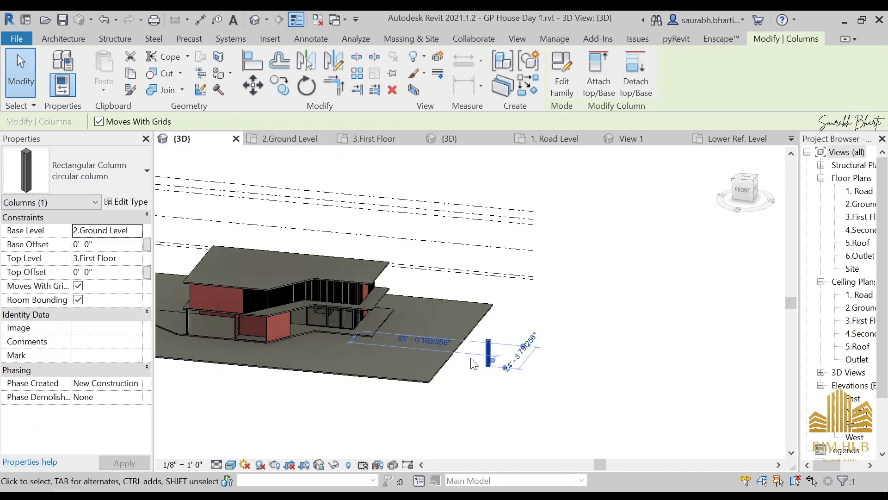
key("Escape")
scroll(338, 308, "up", 8)
scroll(418, 357, "up", 3)
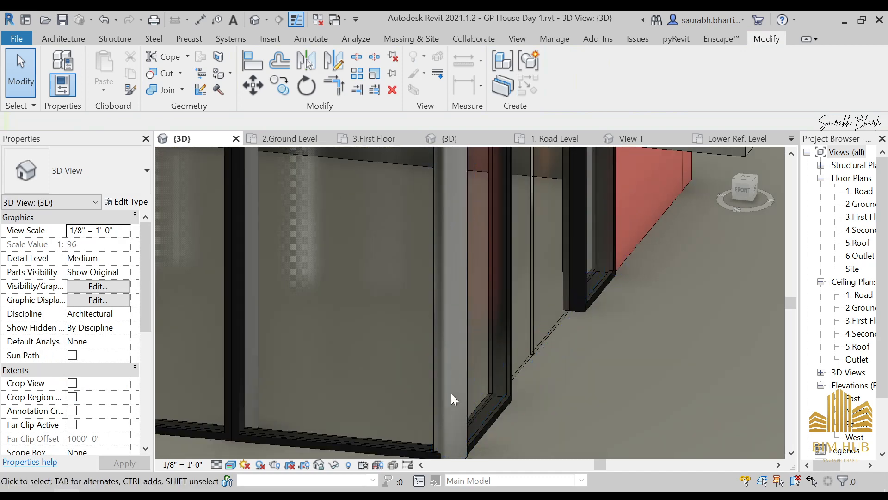
- Check the type properties of the round column at the glazed corner
left_click(465, 355)
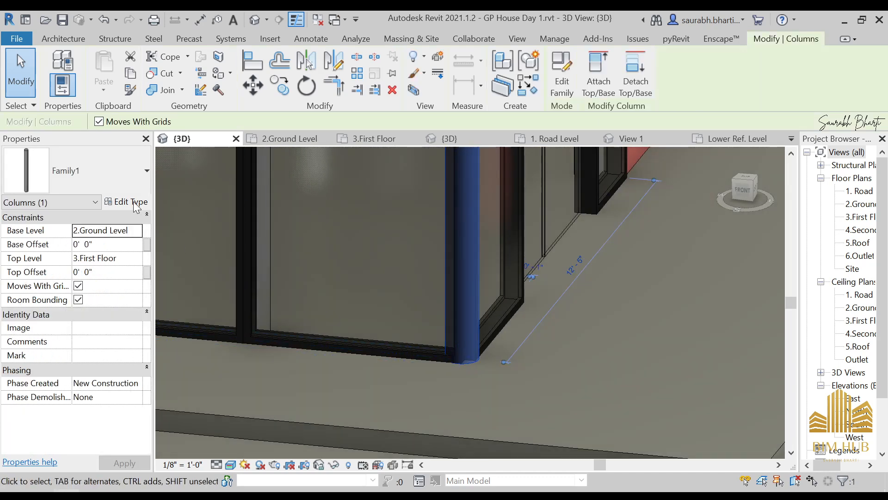
left_click(122, 202)
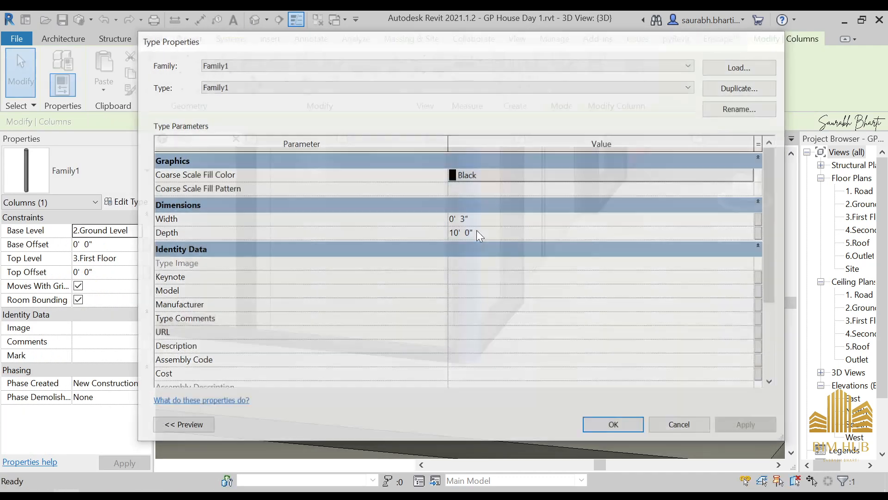
key("Escape")
- Open the round column's family for editing and check its family types
left_click(560, 73)
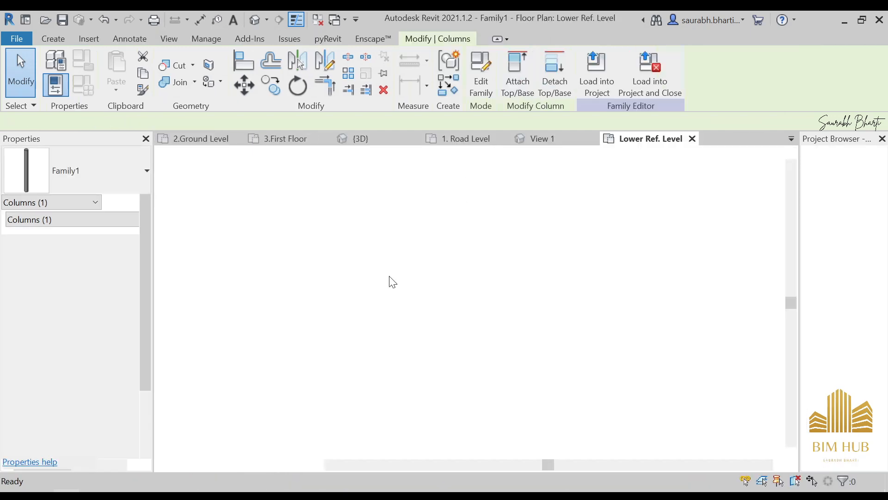
left_click(452, 310)
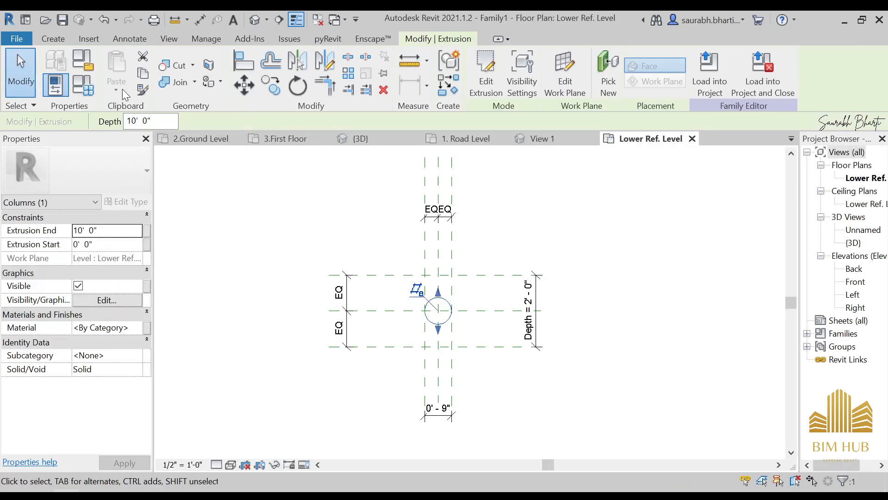
left_click(83, 86)
key("Escape")
key("Escape")
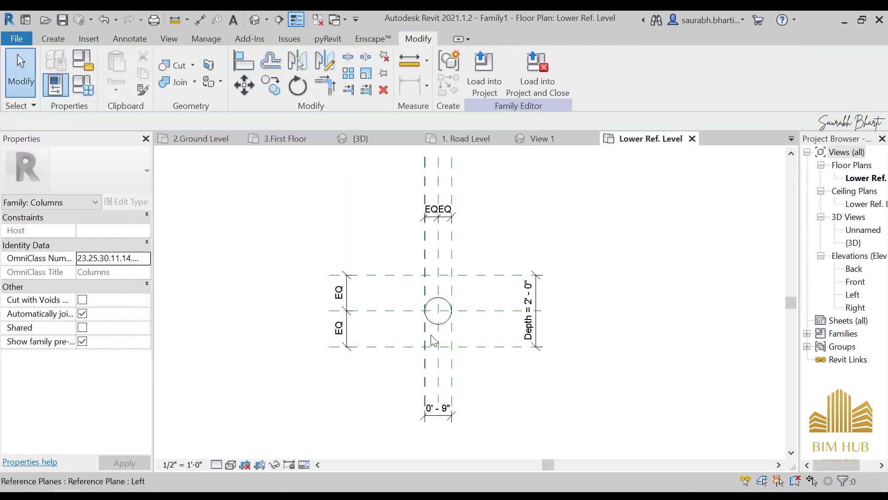
- Associate the circular extrusion's material with a new type parameter named "Cluom_ material", grouped under Materials and Finishes
left_click(425, 310)
left_click(146, 327)
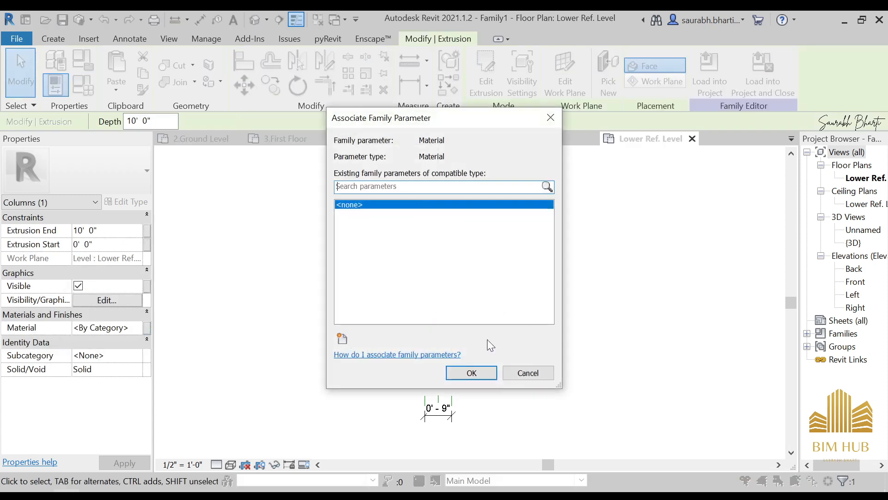
left_click(347, 337)
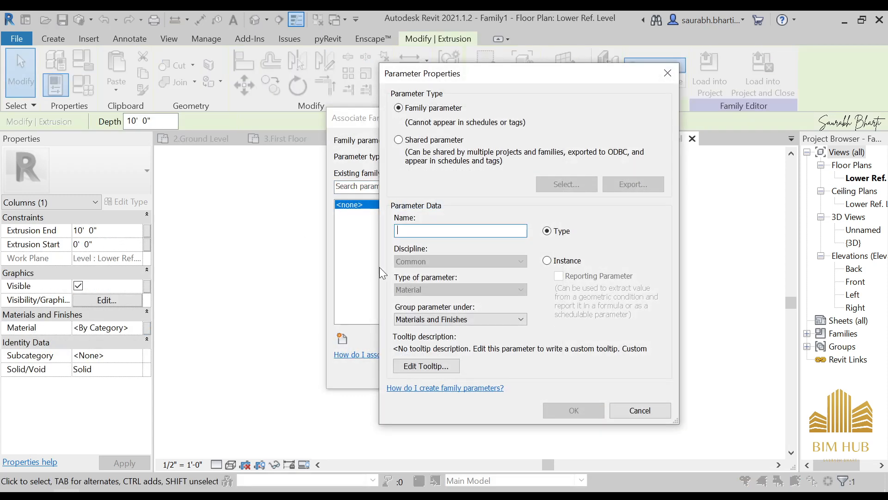
type("Cluom_ material")
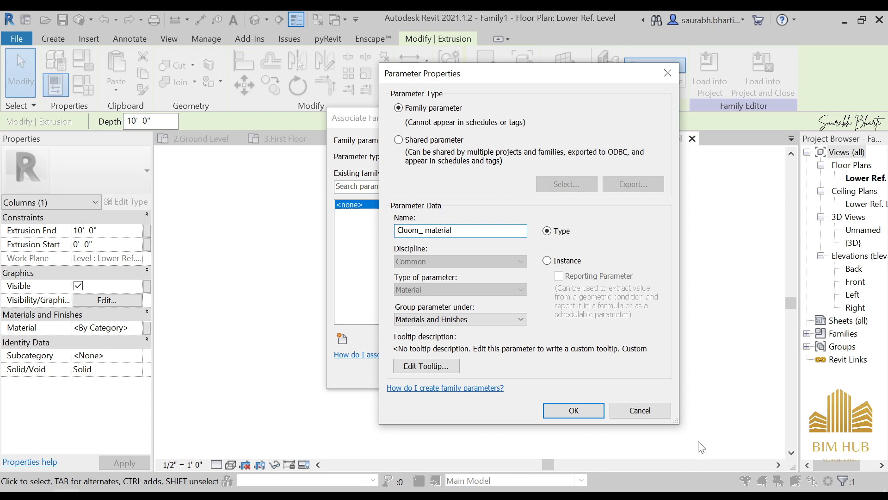
left_click(554, 408)
left_click(480, 369)
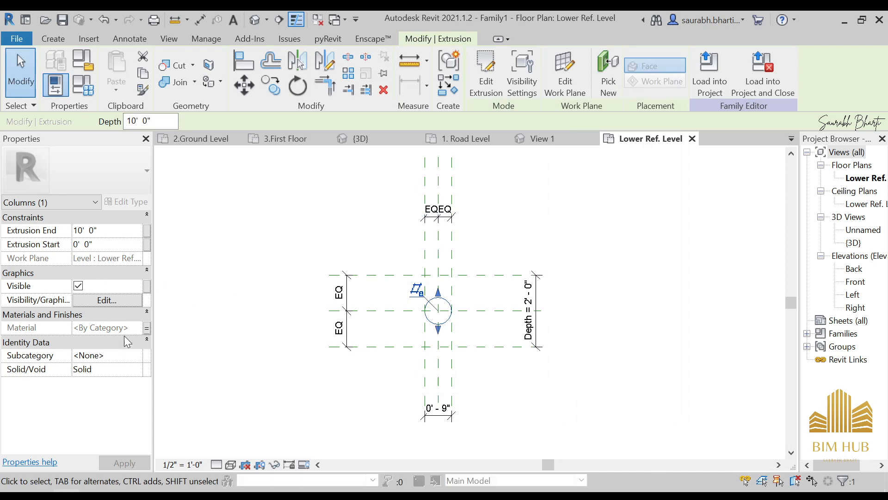
- Reload the family into GP House Day 1.rvt, overwriting the existing version and its parameter values
left_click(715, 84)
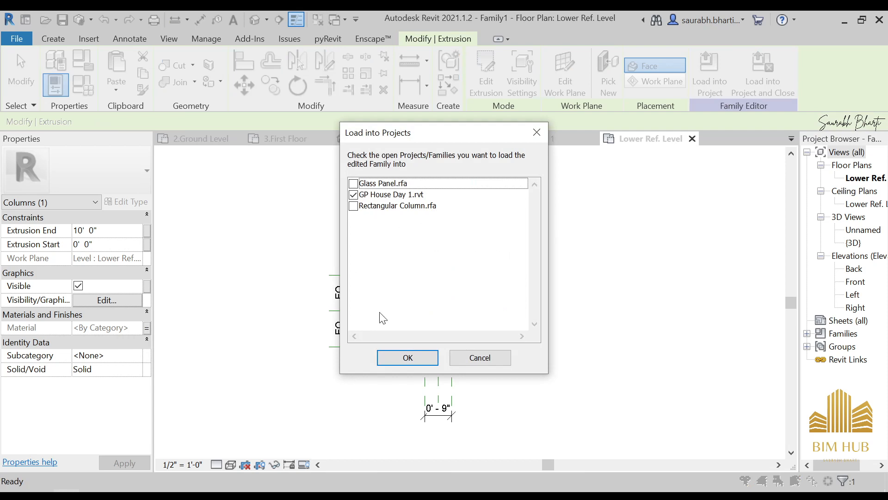
left_click(400, 357)
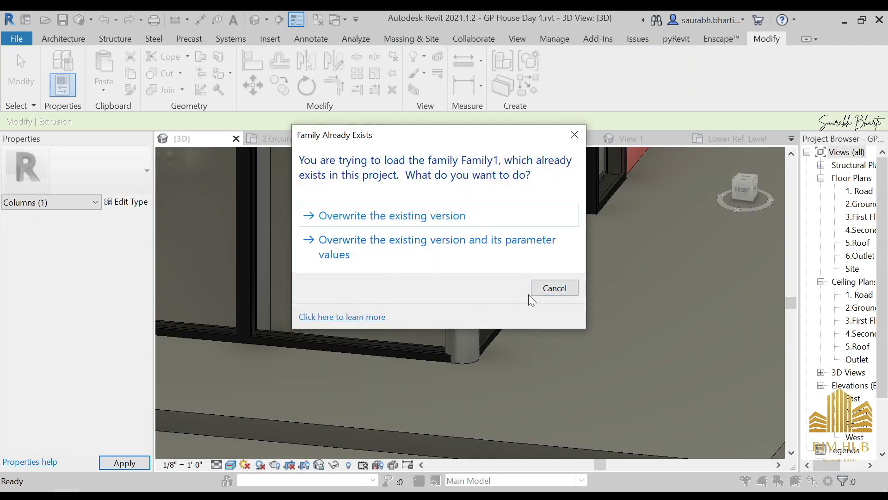
left_click(485, 244)
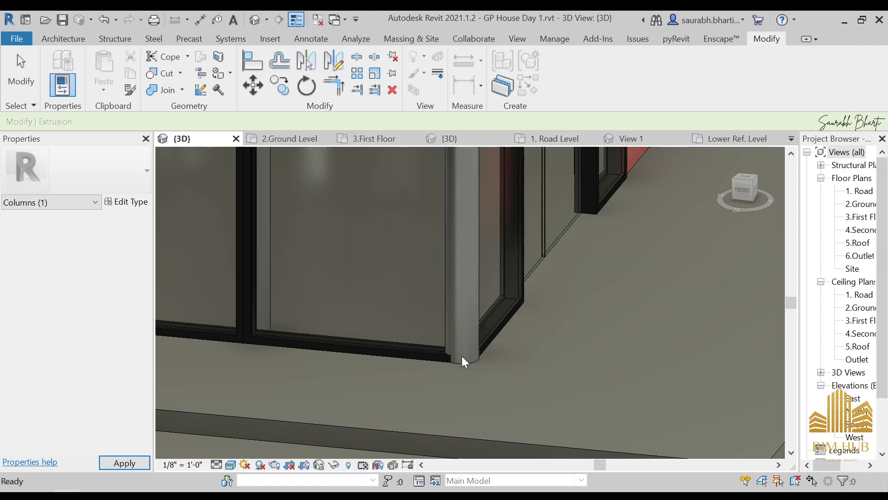
- Set the "Cluom_ material" type parameter of the round corner column to 1.Aluminium
left_click(465, 365)
key("Escape")
left_click(475, 360)
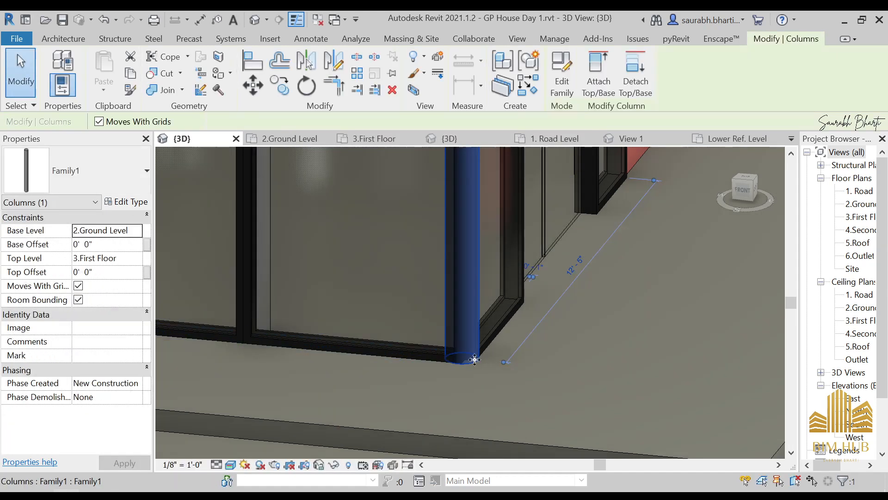
left_click(125, 202)
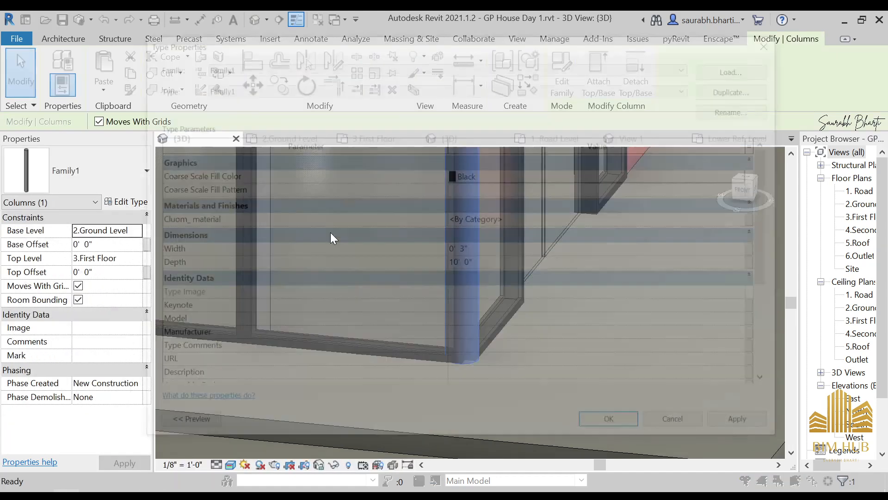
left_click(750, 219)
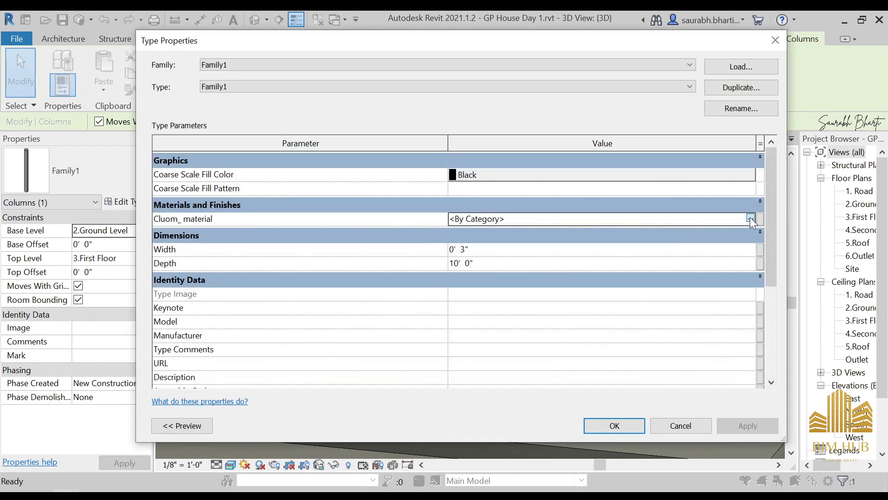
left_click(759, 218)
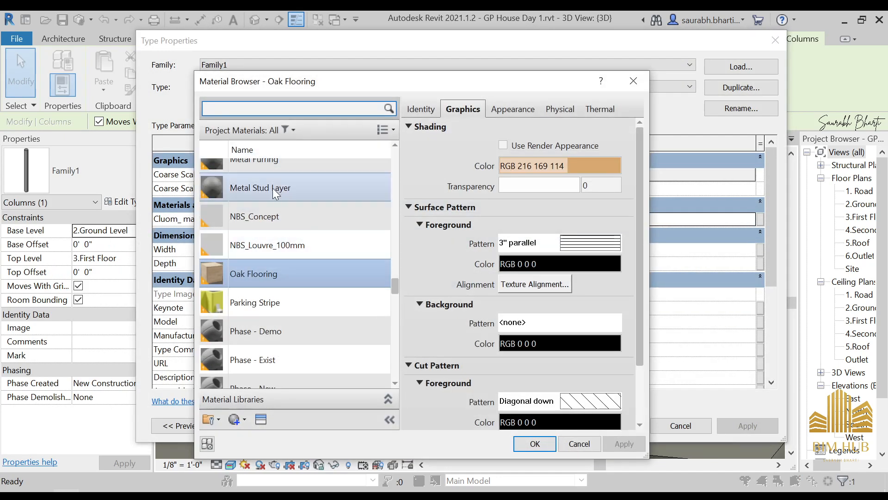
scroll(273, 196, "up", 10)
left_click(274, 173)
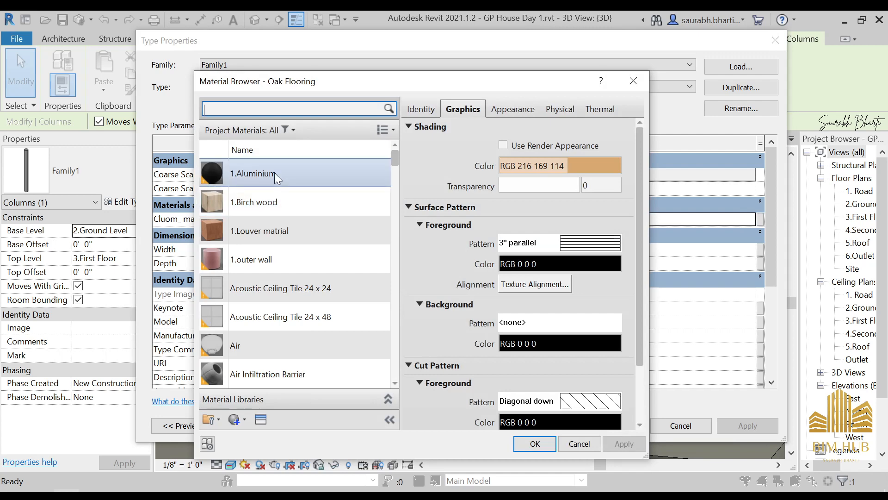
left_click(544, 447)
left_click(613, 425)
key("Escape")
- Inspect the column at the glazed corner and switch to Photos to study the columns in Int HAll.jpg
middle_click_drag(318, 363, 244, 341, "shift")
scroll(356, 338, "up", 8)
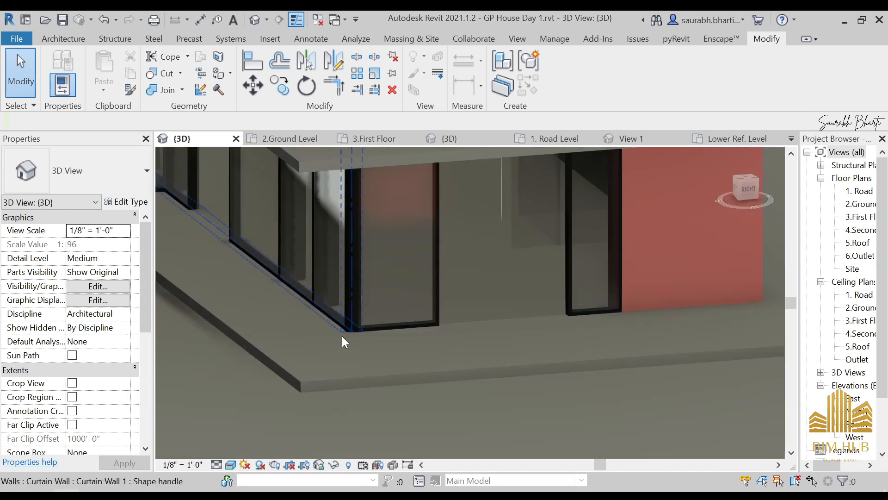
scroll(321, 293, "down", 5)
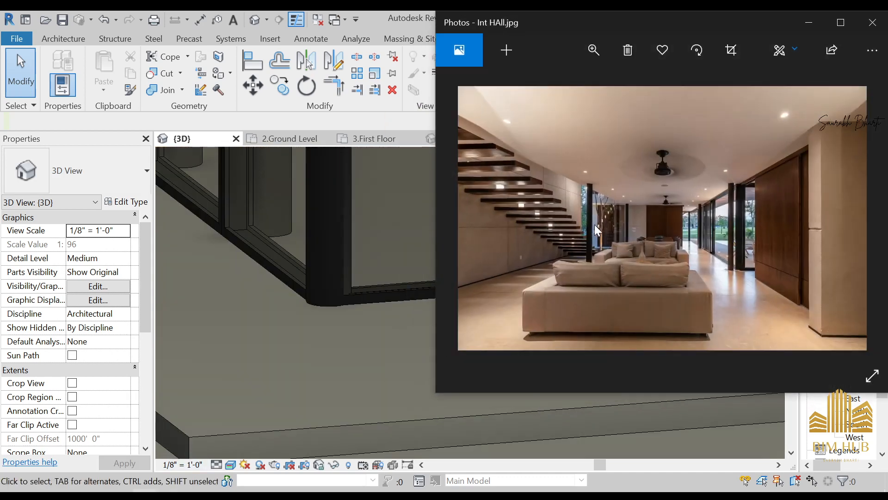
scroll(596, 229, "up", 2)
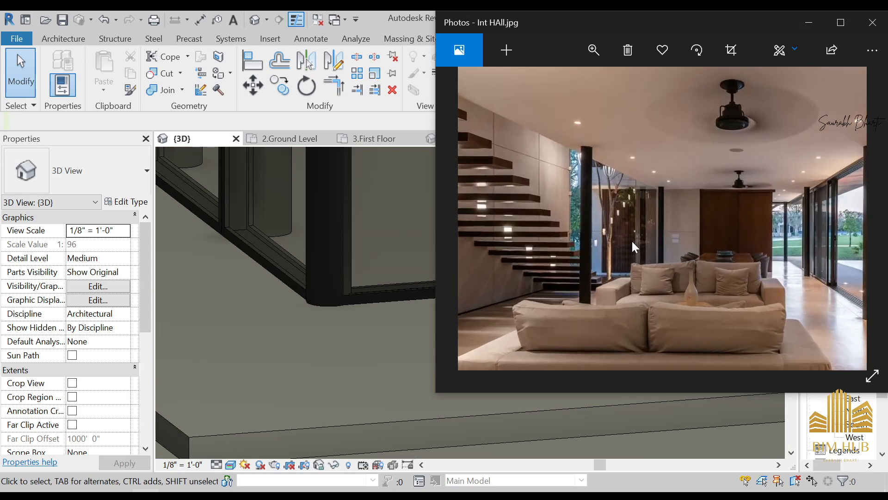
left_click_drag(803, 196, 554, 244)
scroll(734, 269, "down", 2)
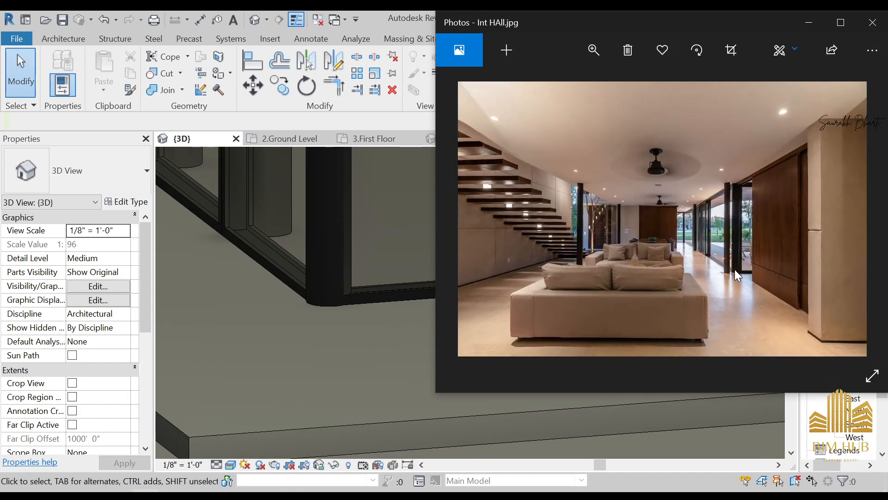
- Browse the reference images from Interior.jpg through the north view, room, sections and roof plan, then return to Revit
key("Right")
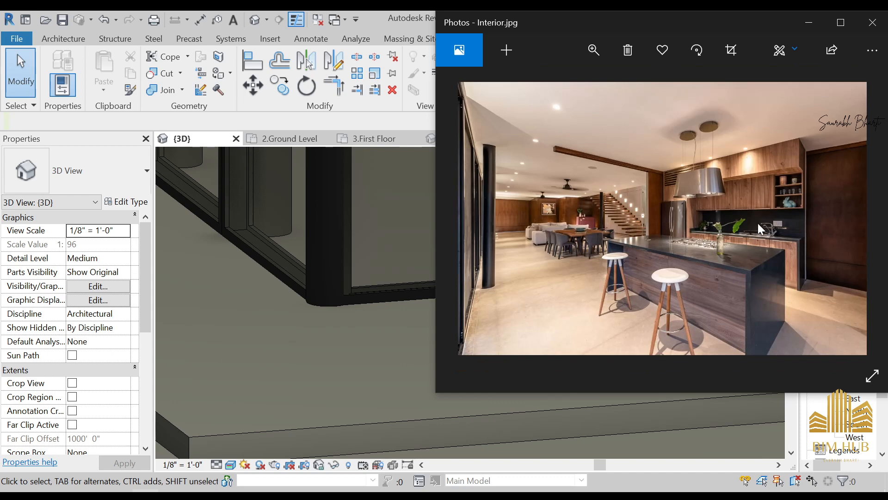
key("Right")
scroll(622, 246, "up", 2)
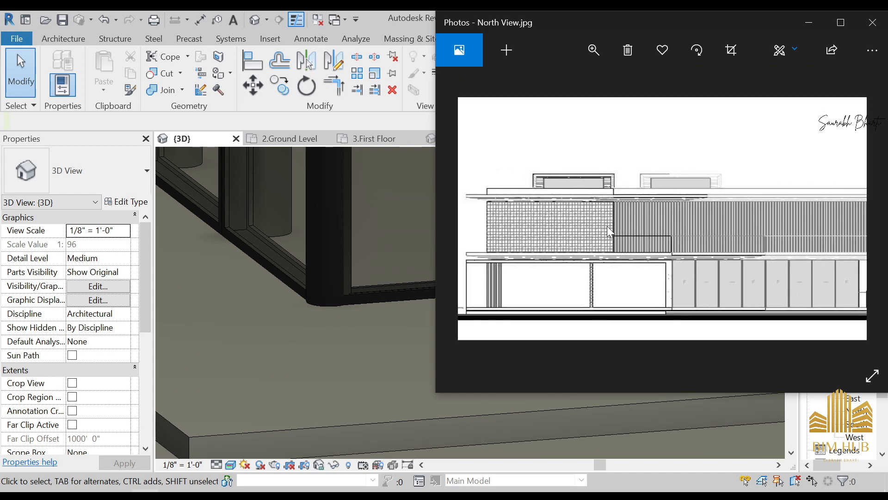
scroll(613, 226, "down", 2)
key("Right")
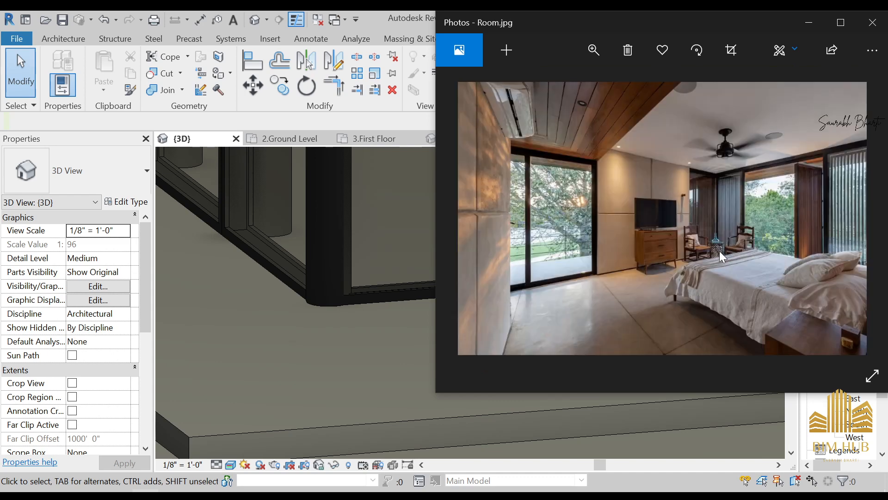
key("Right")
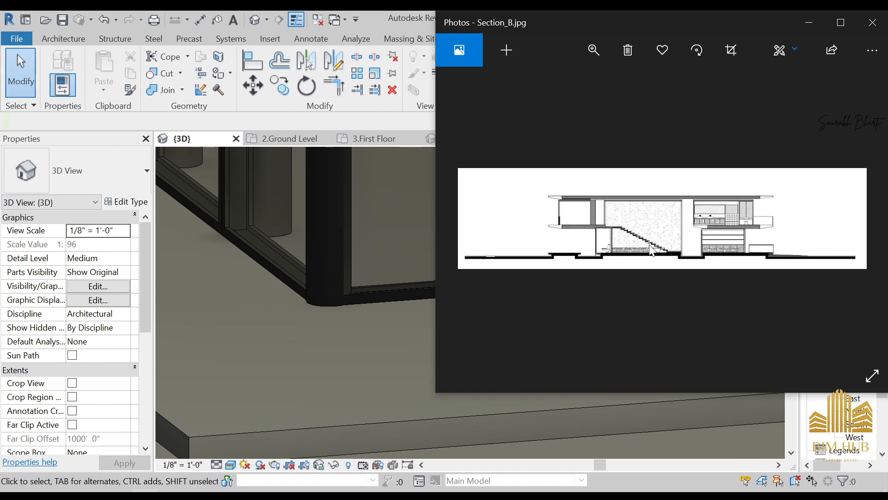
scroll(596, 231, "up", 1)
scroll(596, 195, "up", 2)
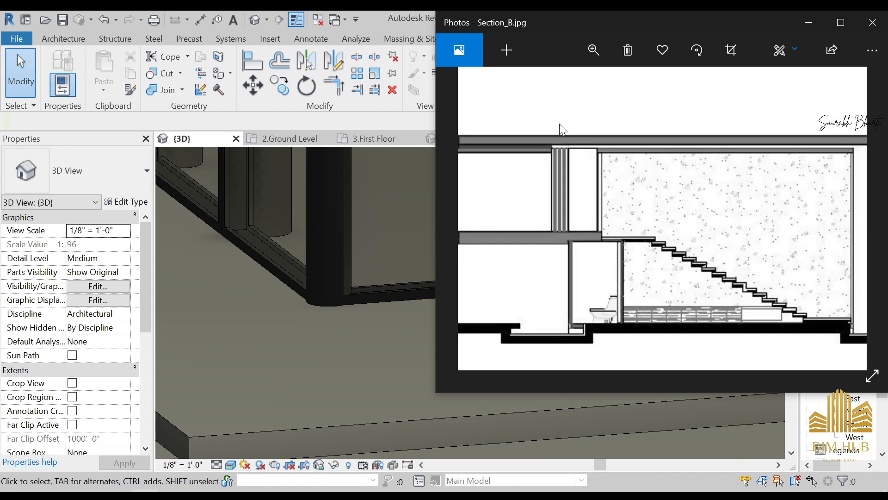
scroll(546, 153, "down", 4)
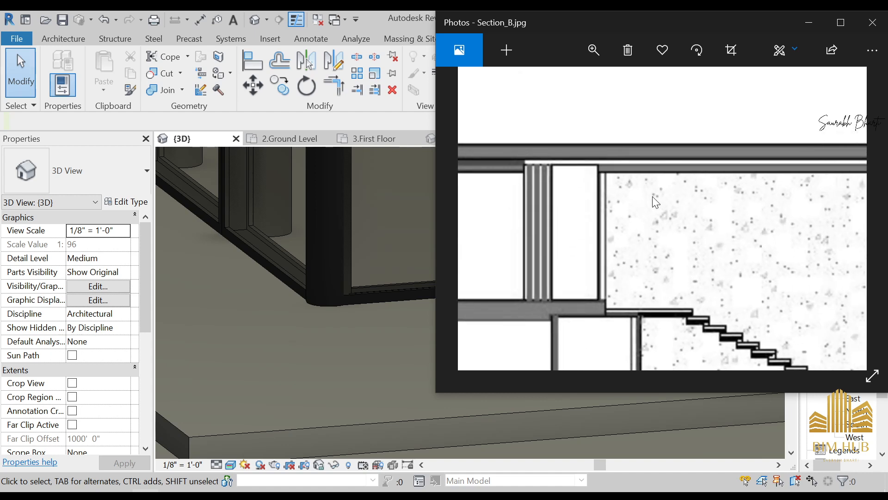
key("Right")
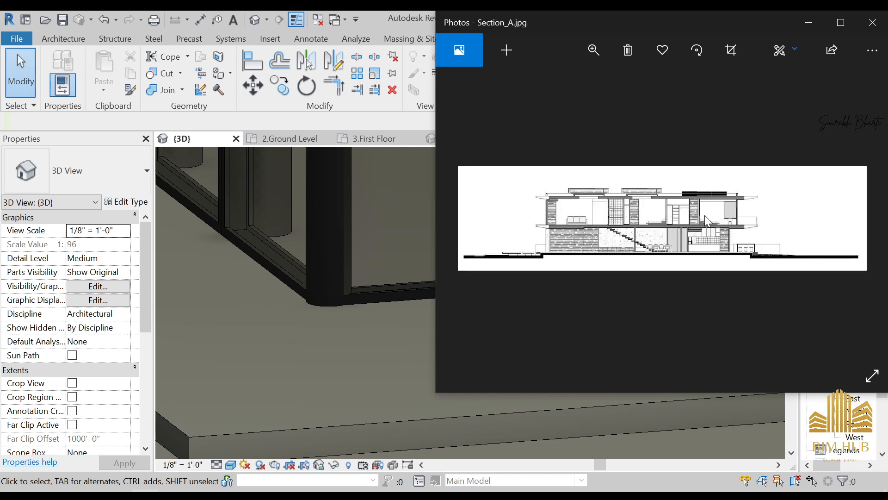
key("Left")
key("Left")
scroll(668, 227, "up", 2)
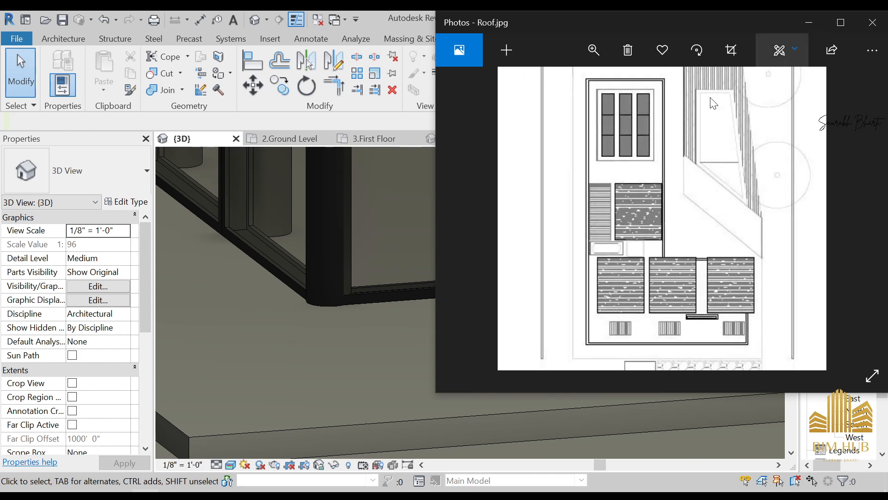
left_click(808, 22)
- Examine the whole house model from the outside, ending on its back facade
scroll(352, 374, "down", 5)
middle_click_drag(366, 363, 428, 418, "shift")
scroll(373, 369, "down", 3)
scroll(347, 399, "up", 6)
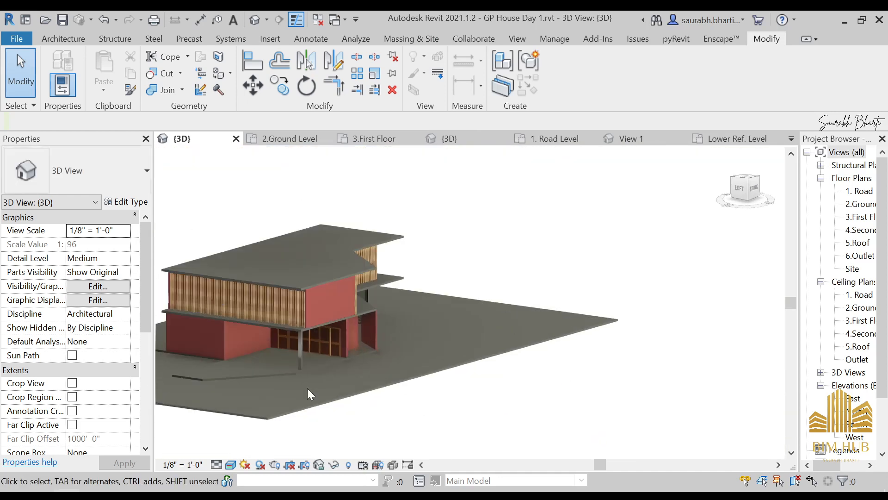
scroll(334, 352, "down", 5)
middle_click_drag(335, 353, 501, 283, "shift")
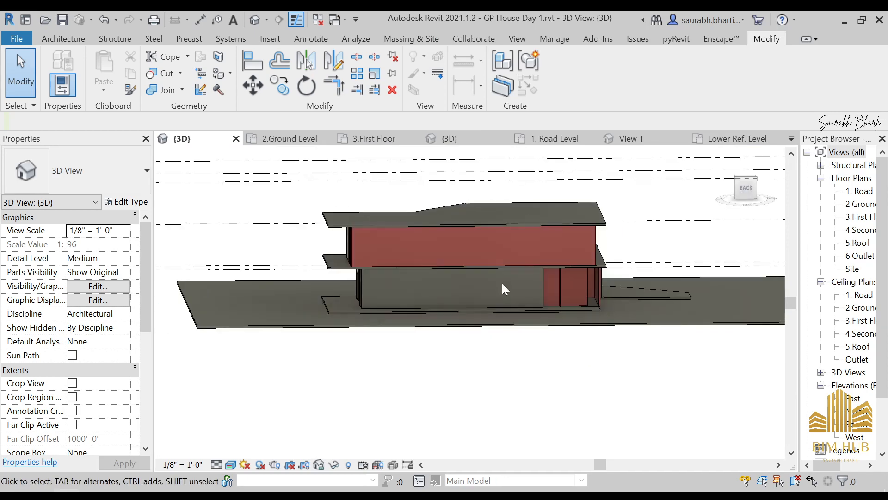
scroll(491, 296, "up", 3)
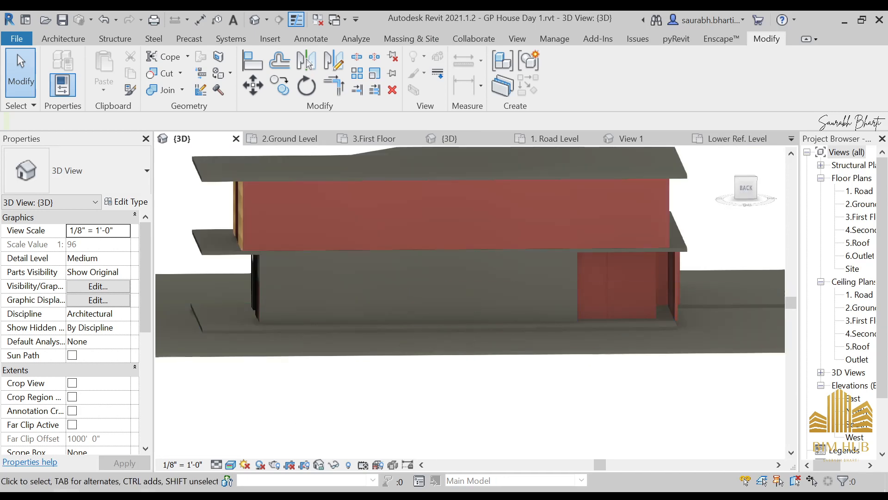
- Switch to Photos, review Roof.jpg and examine the ground-floor facade panels in North View.jpg, then return to Revit
key("alt+Tab")
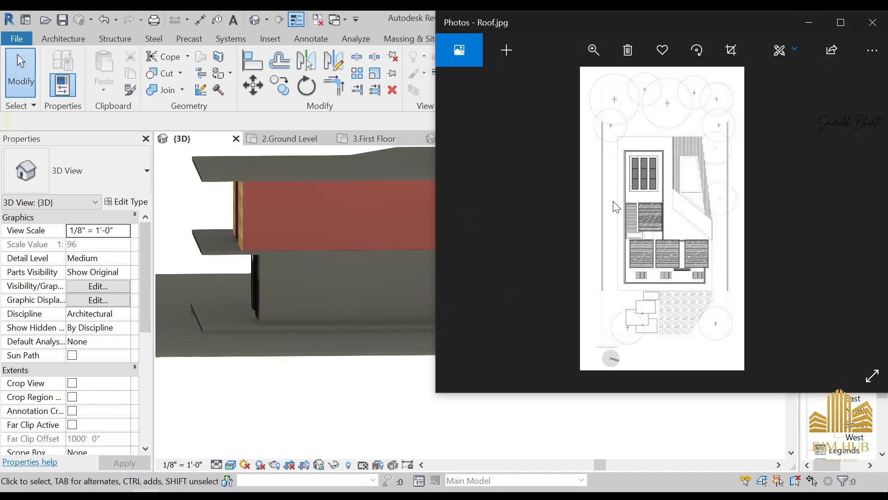
scroll(617, 206, "up", 2)
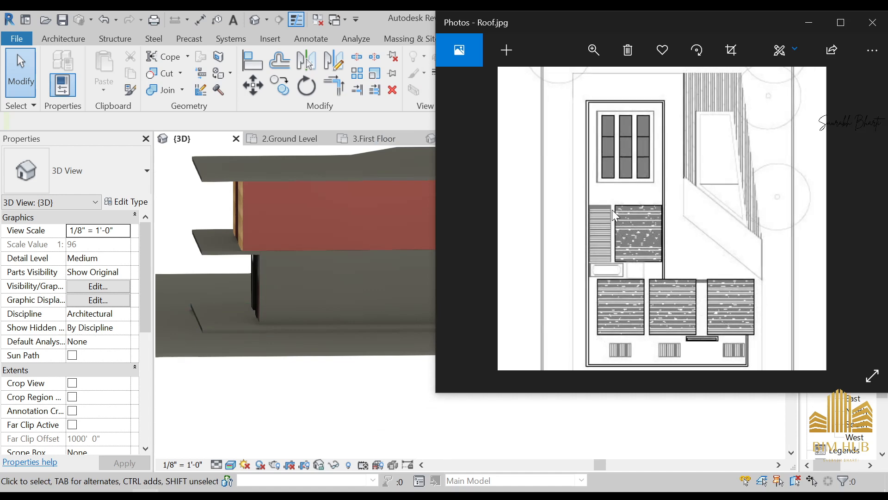
scroll(612, 210, "down", 2)
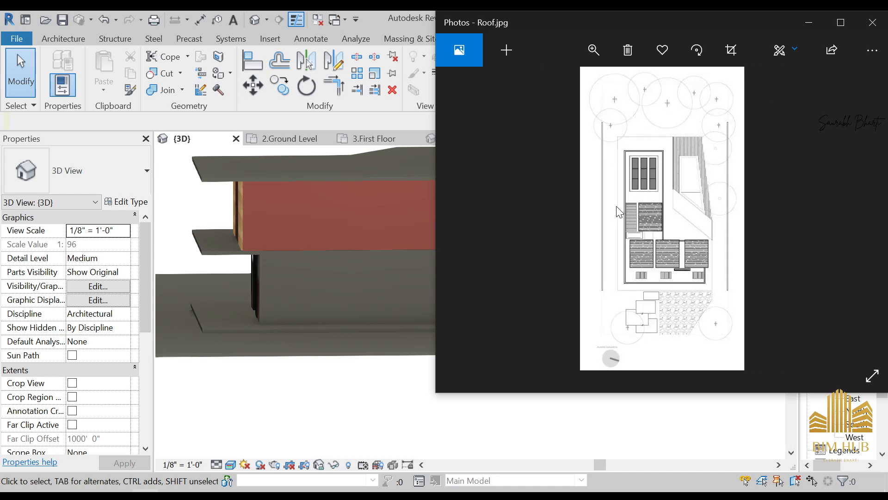
key("Right")
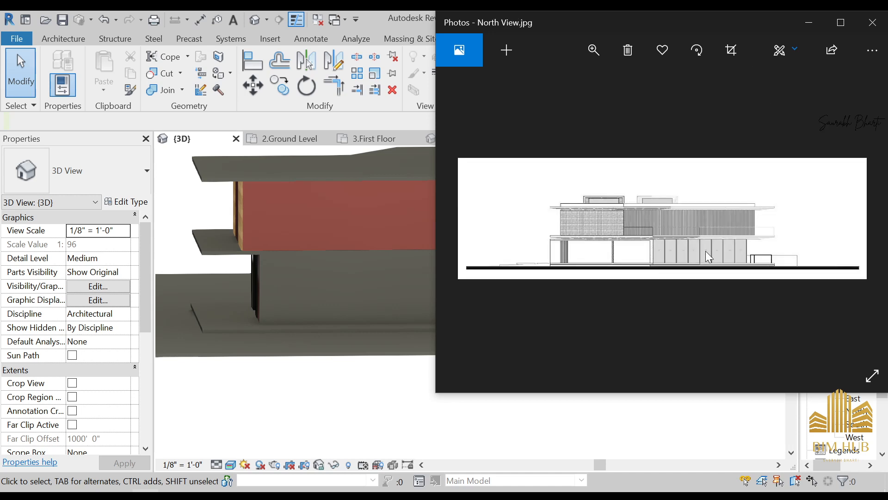
scroll(724, 261, "up", 2)
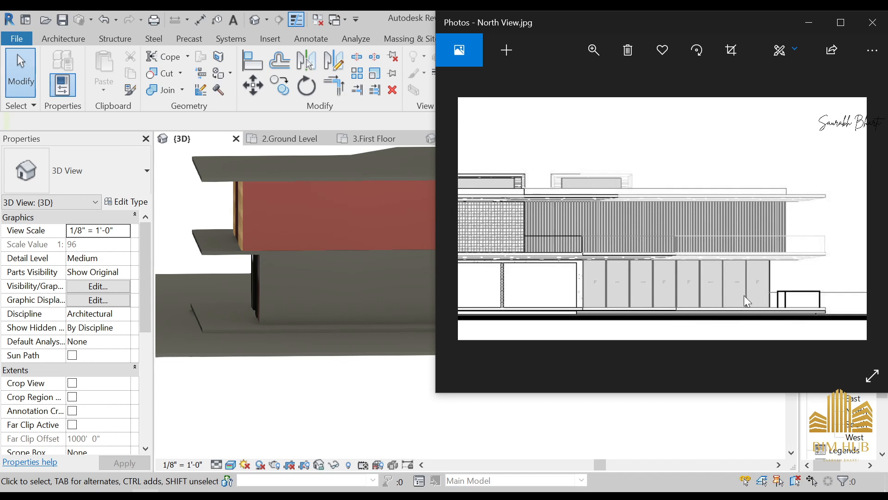
scroll(704, 294, "down", 2)
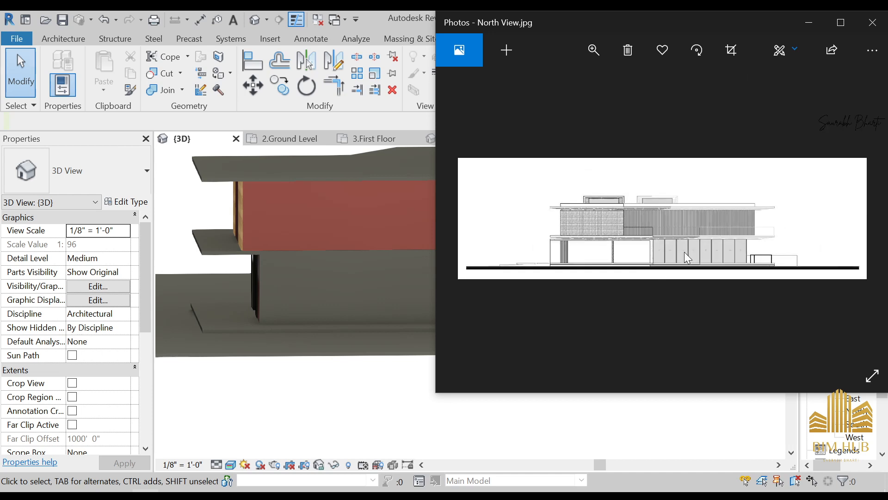
scroll(679, 265, "up", 2)
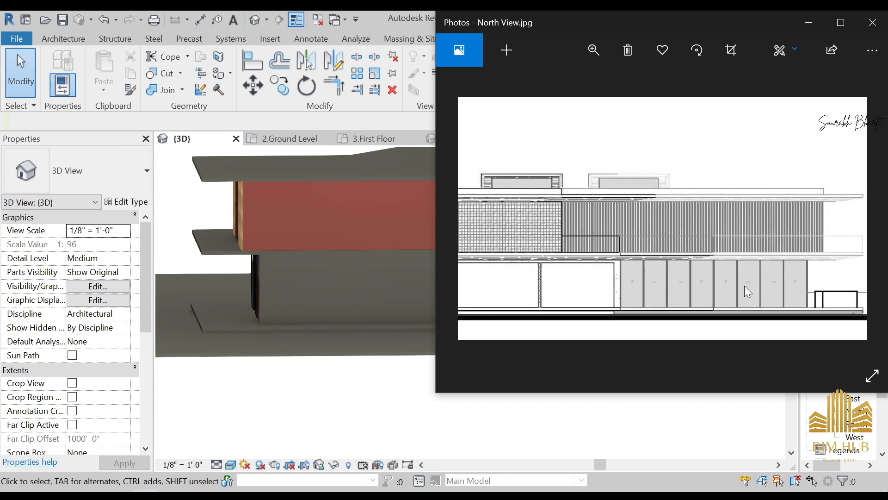
scroll(682, 287, "down", 2)
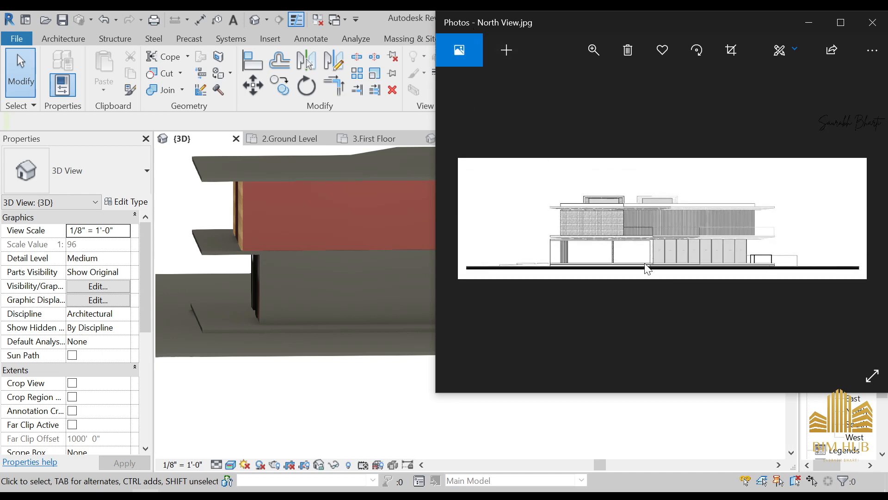
left_click(814, 21)
- Open the North elevation and change its visual style to display coloured surfaces
scroll(561, 292, "down", 1)
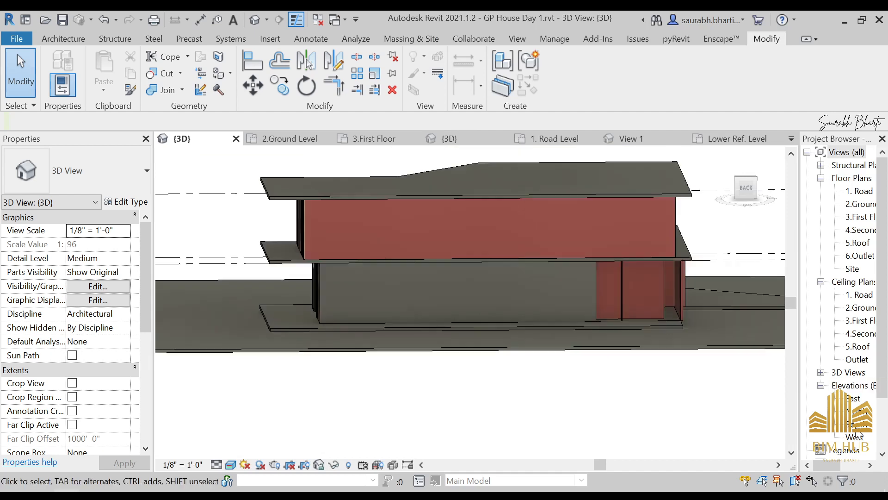
double_click(844, 413)
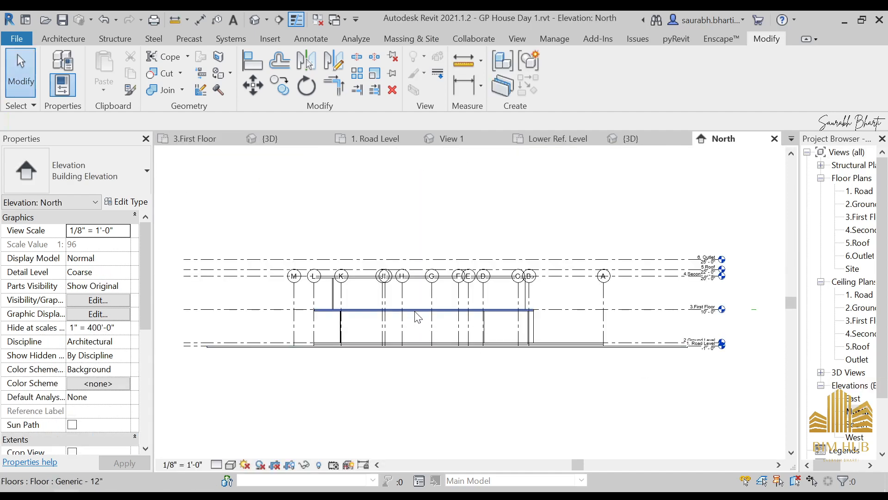
scroll(416, 314, "up", 3)
left_click(230, 464)
left_click(255, 450)
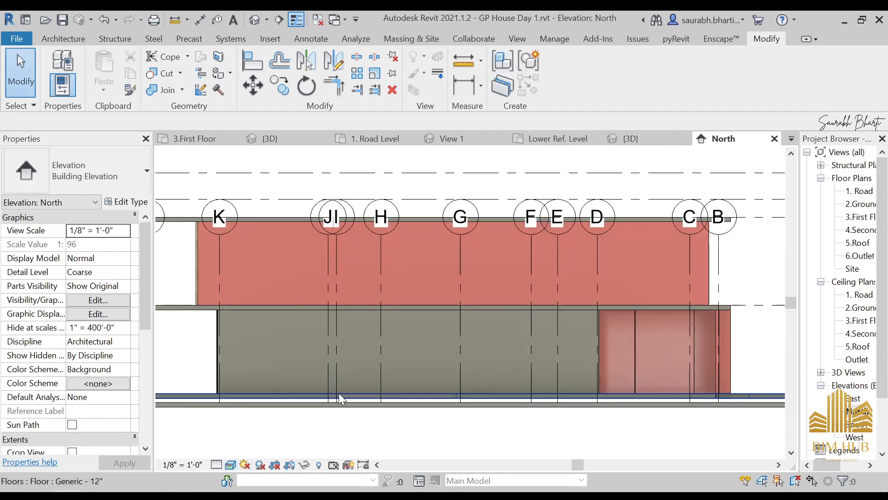
scroll(428, 384, "down", 3)
scroll(398, 373, "up", 3)
middle_click_drag(395, 371, 567, 326)
middle_click_drag(667, 365, 662, 406)
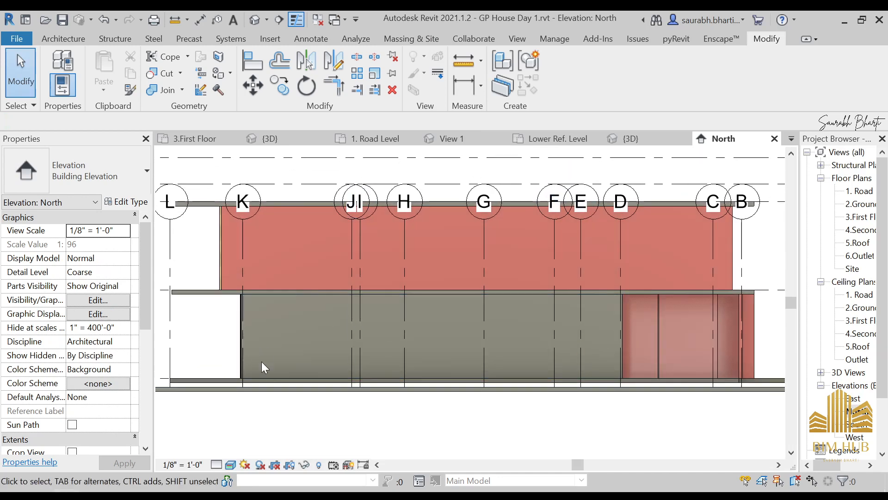
- Temporarily hide the ground-level Generic - 9" wall between grids K and D in the North elevation
left_click(246, 341)
scroll(278, 316, "down", 3)
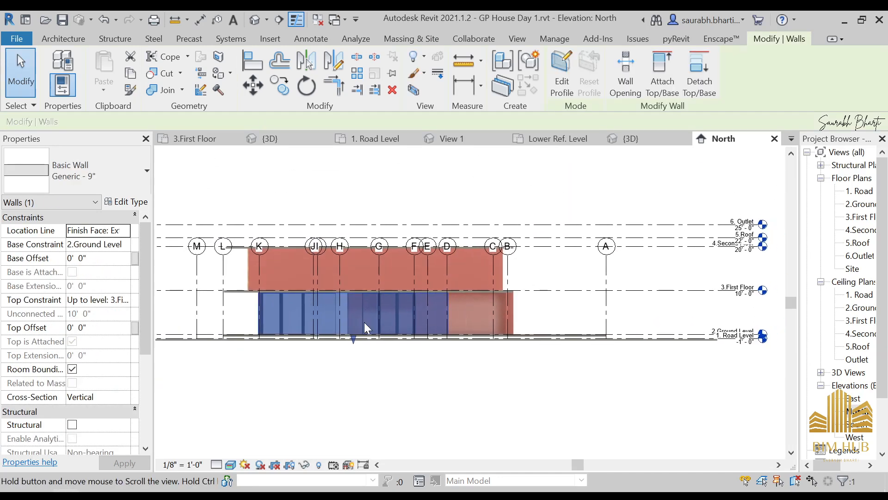
scroll(365, 322, "up", 2)
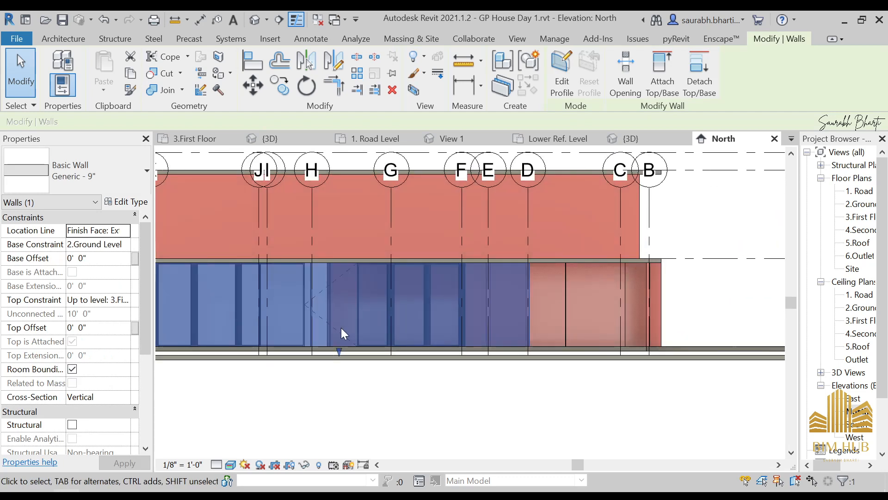
key("h")
key("h")
middle_click_drag(459, 316, 633, 316)
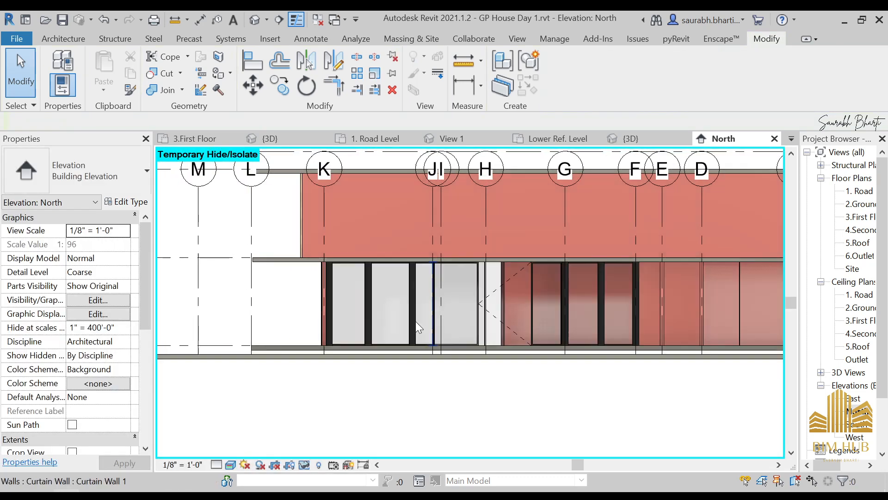
- Reset the temporary hide in the North elevation, and switch to Photos to examine the facade in North View.jpg
key("h")
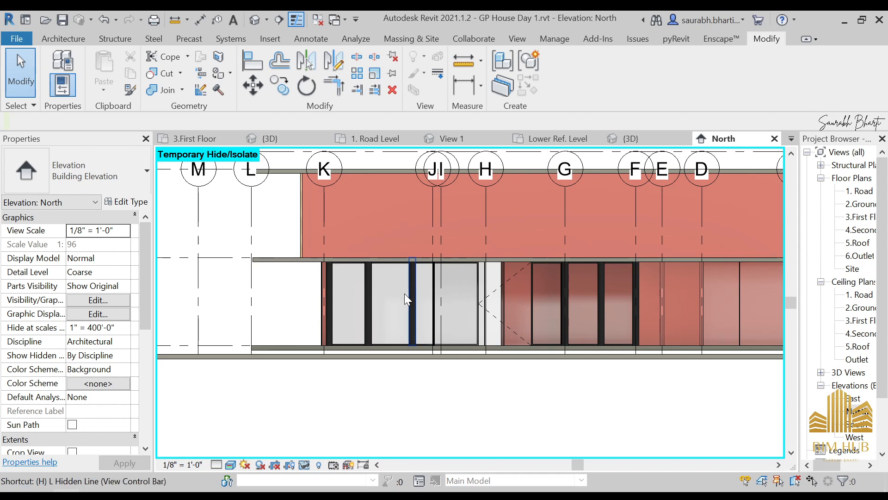
key("r")
key("alt+Tab")
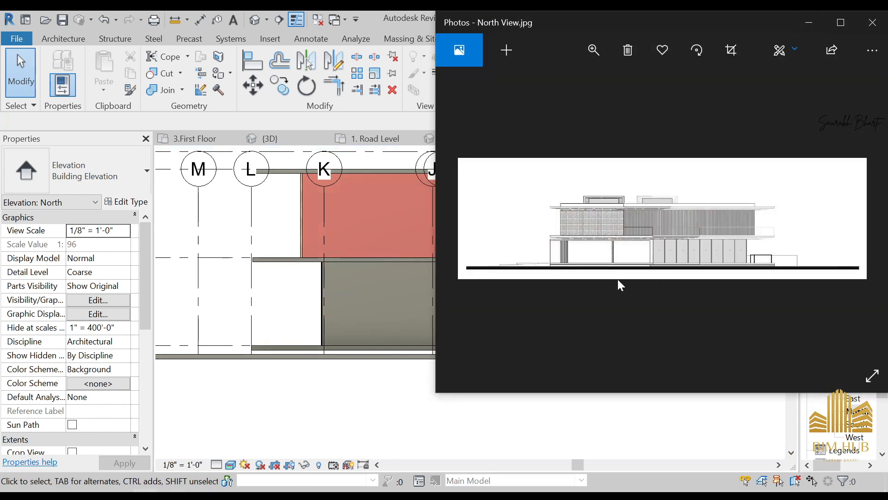
scroll(711, 233, "up", 3)
left_click_drag(652, 257, 763, 235)
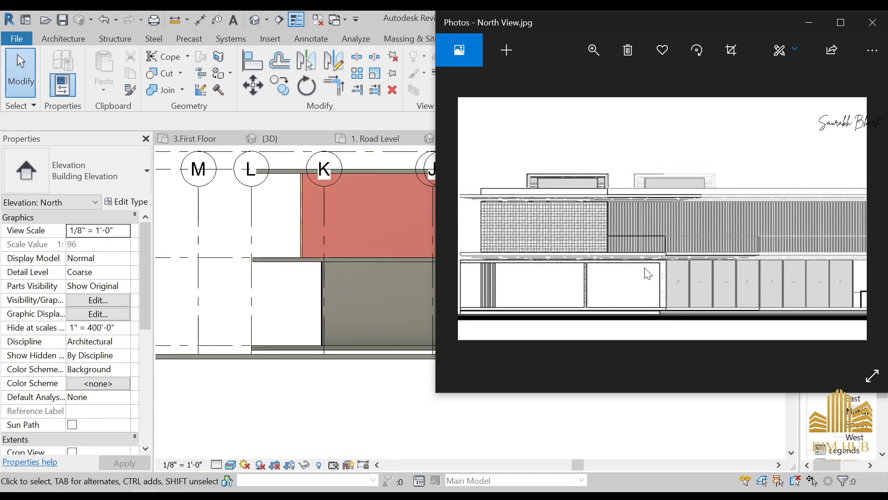
scroll(715, 280, "down", 3)
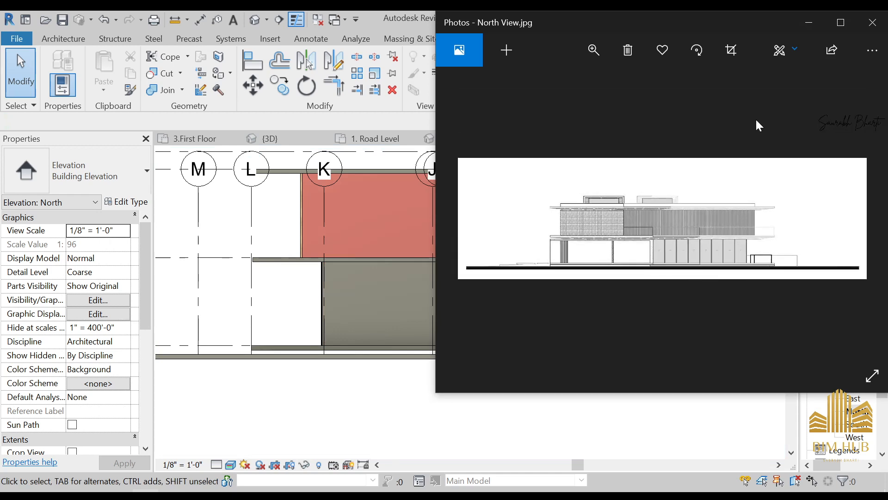
- Browse the interior reference photos Interior.jpg, Int HAll.jpg and Int Back.jpg, and examine the front facade in Front 2.jpg
key("Right")
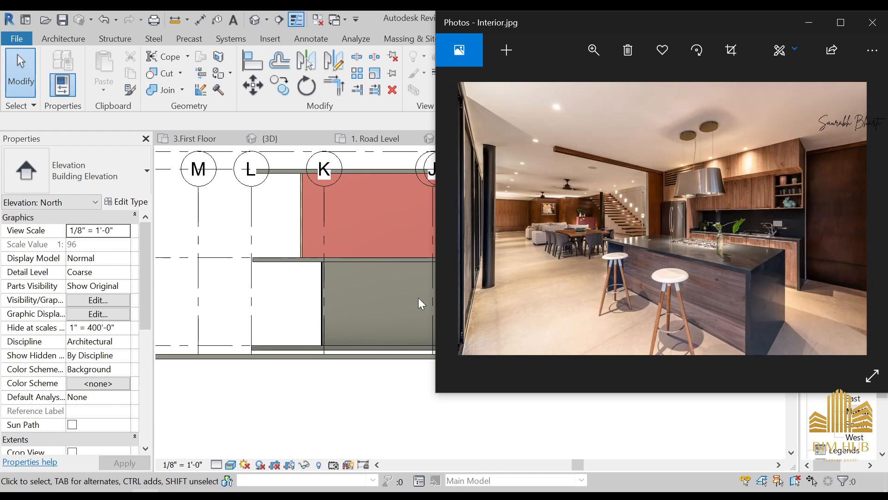
key("Right")
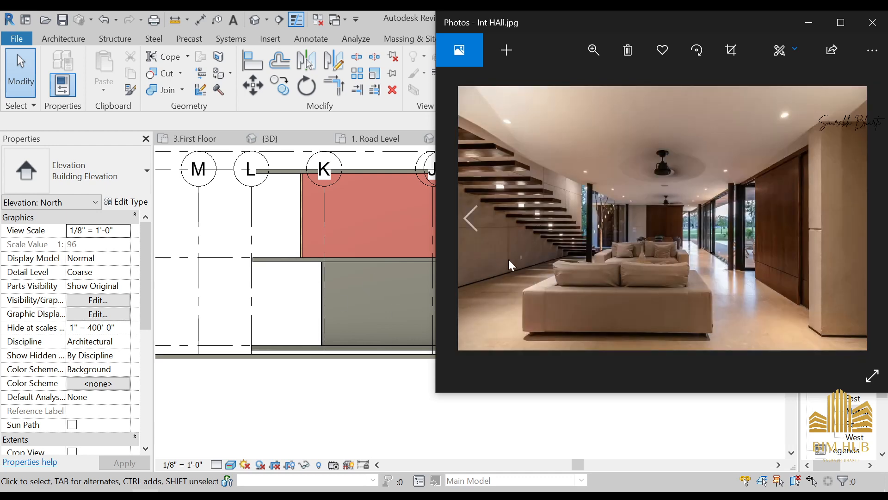
key("Right")
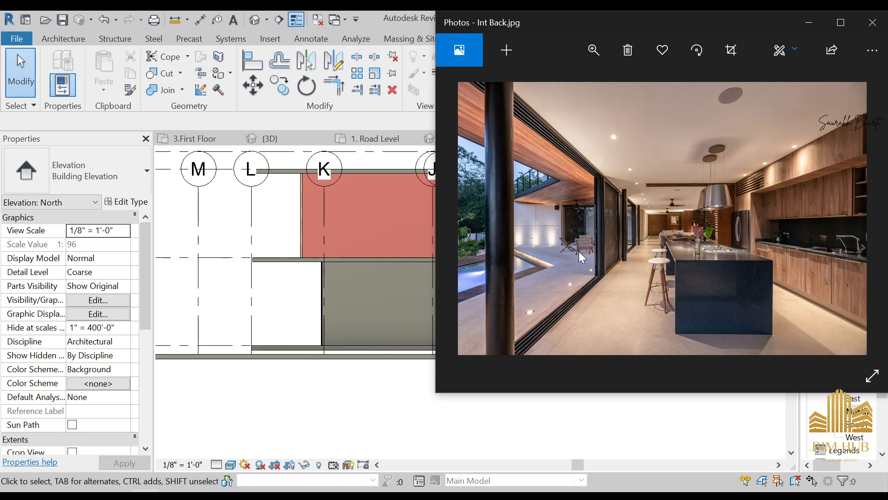
double_click(779, 216)
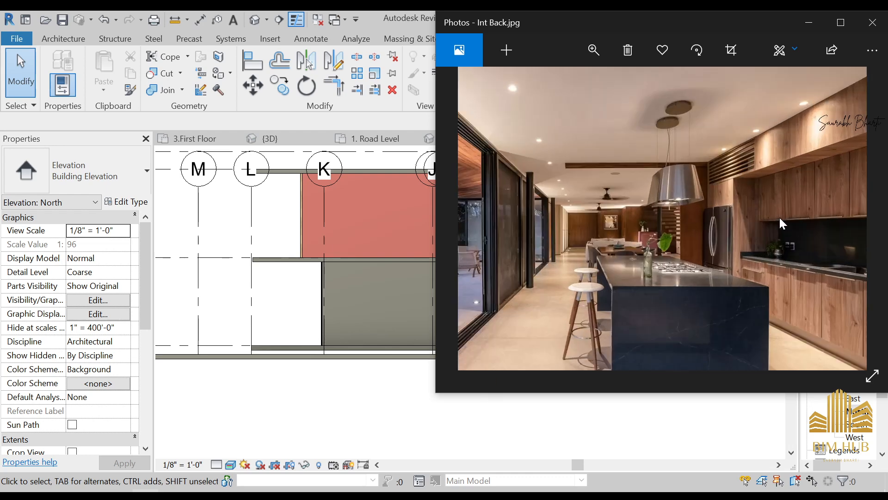
double_click(698, 255)
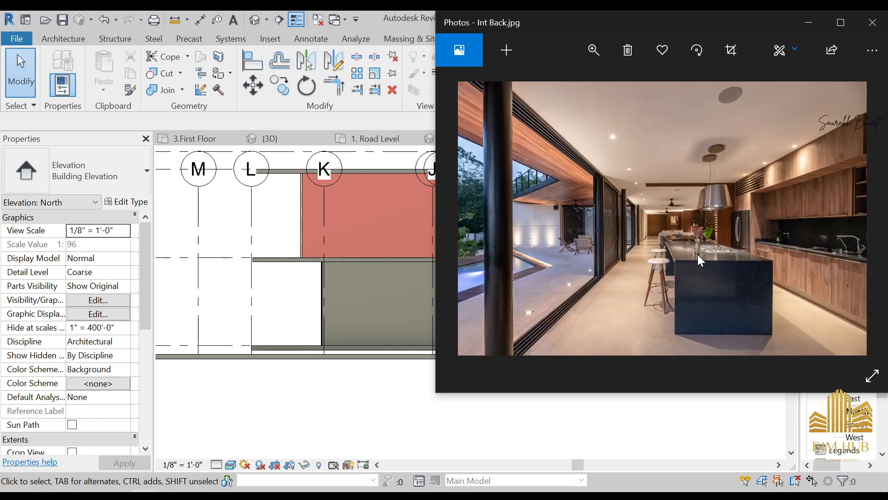
key("Right")
key("Right")
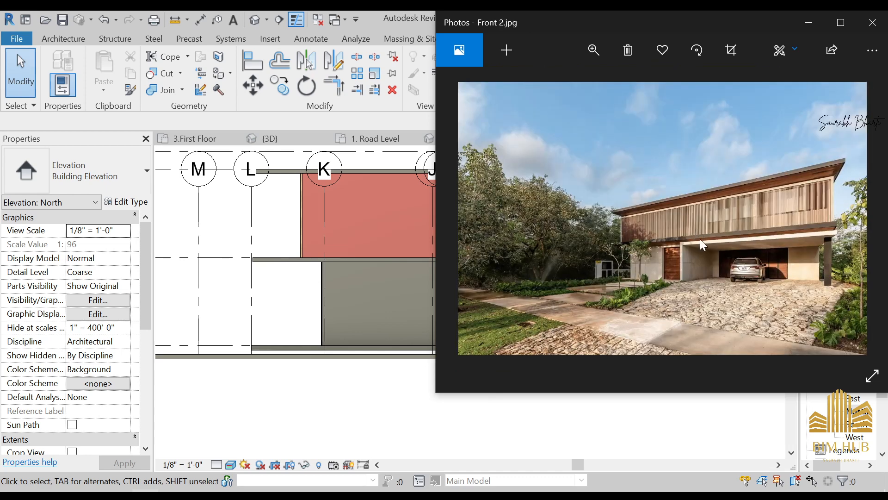
double_click(695, 242)
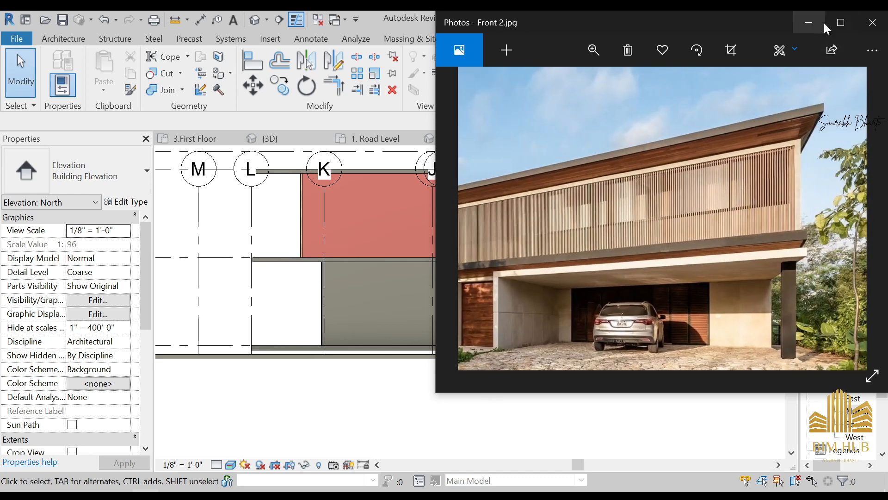
- Return to Revit, open the default 3D view and temporarily hide the slatted first-floor Storefront curtain wall on the house's Left side
left_click(810, 23)
scroll(348, 163, "down", 2)
left_click(254, 20)
scroll(450, 250, "down", 3)
middle_click_drag(450, 249, 486, 296, "shift")
scroll(366, 265, "up", 2)
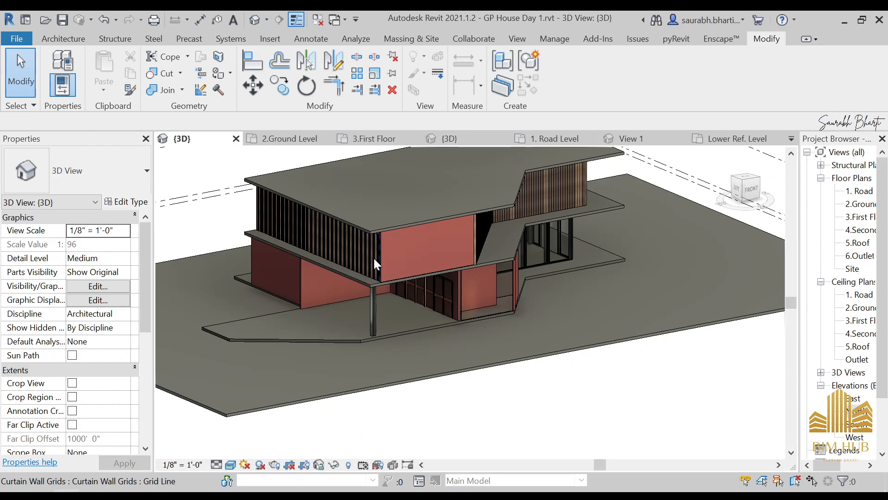
scroll(427, 201, "up", 3)
middle_click_drag(426, 202, 472, 203, "shift")
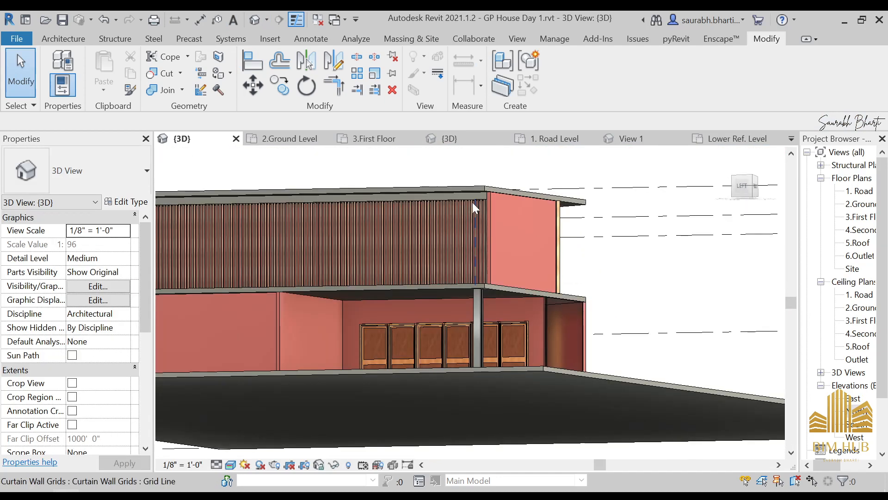
left_click(486, 203)
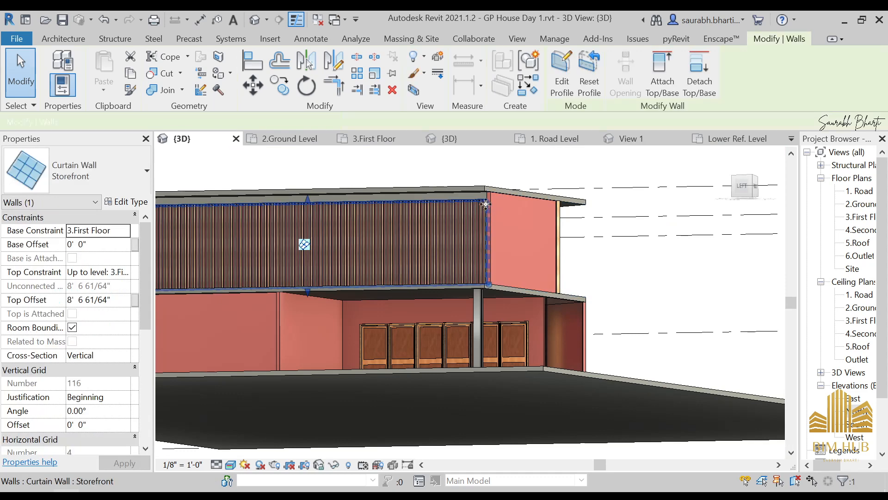
key("h")
key("h")
middle_click_drag(398, 281, 491, 254, "shift")
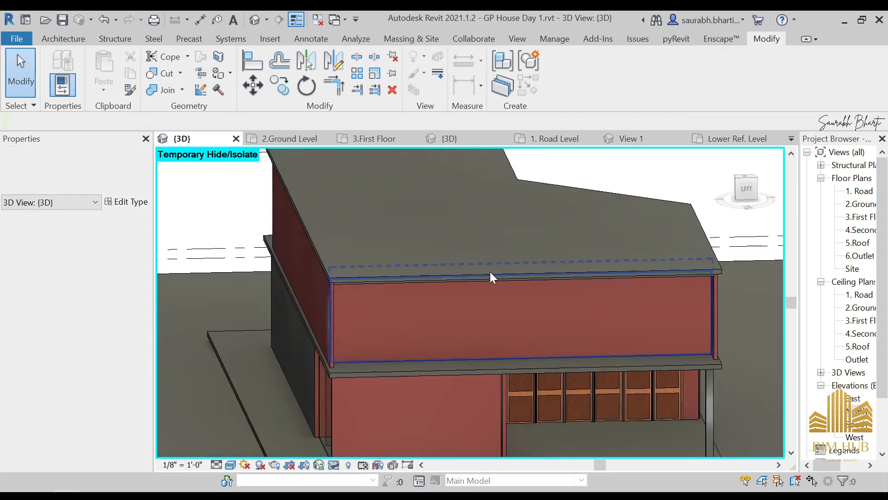
- Switch to Photos and examine the upper-floor slatted screen and its end framing in Front 2.jpg, then return to Revit
left_click(861, 204)
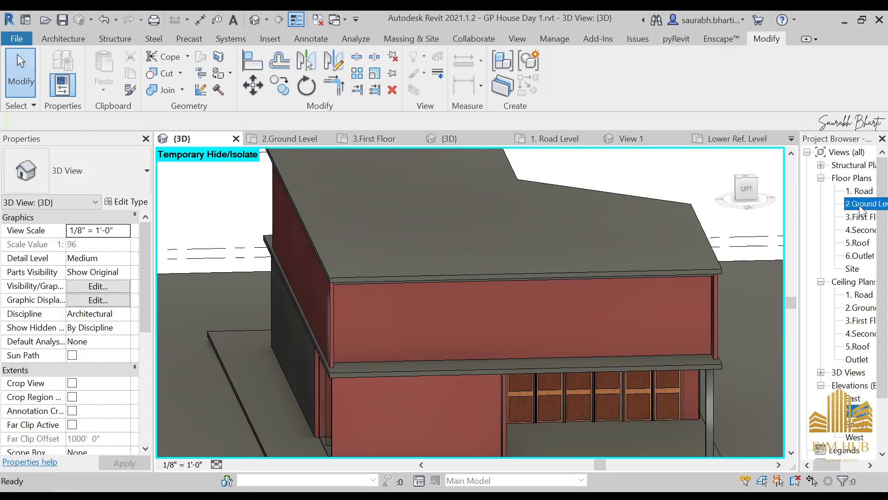
left_click(626, 426)
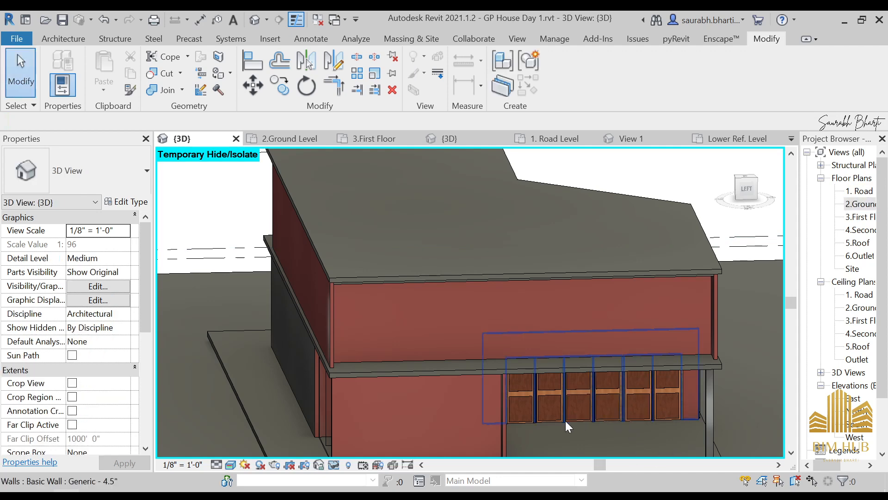
left_click(145, 496)
scroll(710, 220, "up", 5)
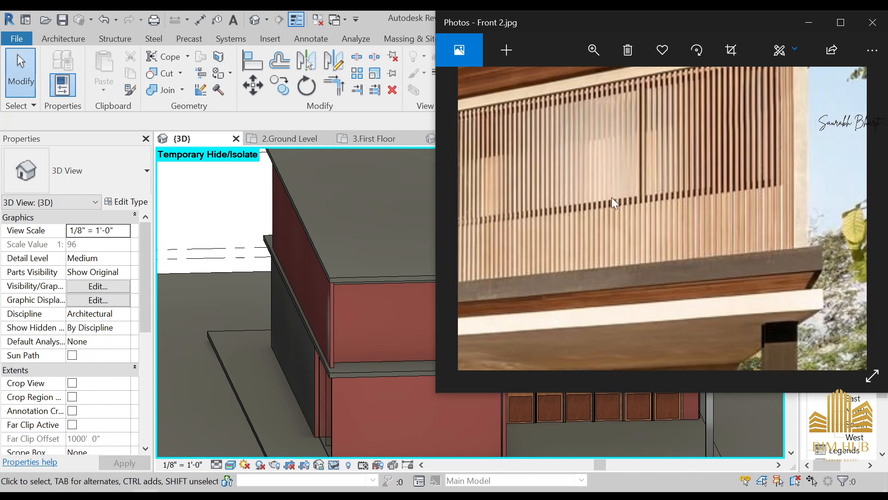
scroll(862, 201, "down", 5)
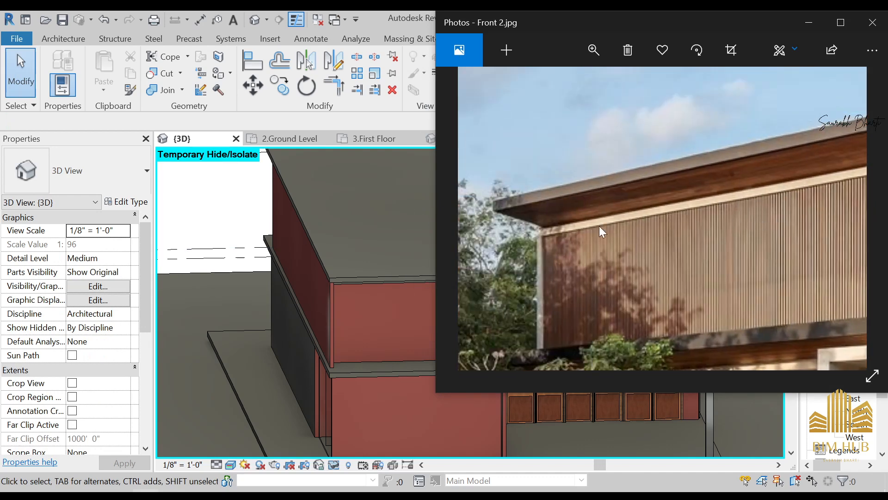
left_click_drag(782, 305, 405, 225)
left_click_drag(750, 213, 478, 262)
left_click_drag(759, 236, 522, 259)
left_click(809, 23)
- Orient the 3D view to the Left face and inspect the exposed first-floor wall up close
scroll(670, 259, "down", 1)
middle_click_drag(667, 296, 623, 298, "shift")
left_click(746, 190)
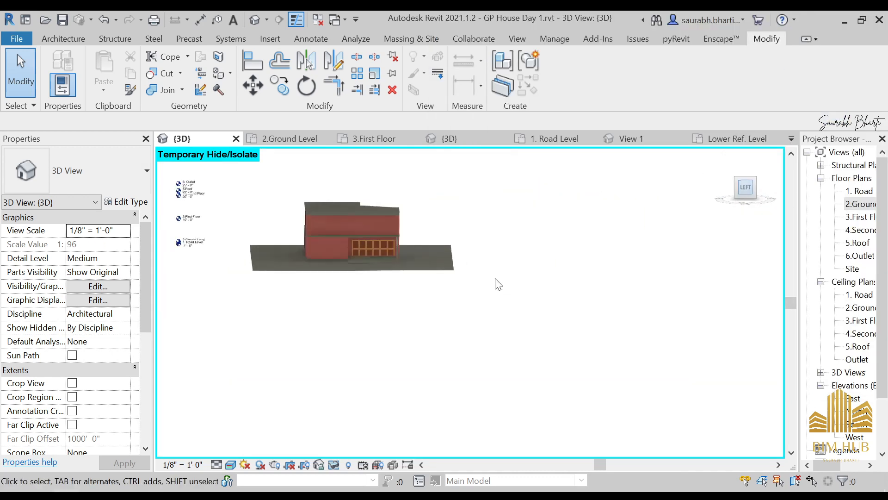
scroll(541, 298, "up", 3)
middle_click_drag(541, 298, 542, 407, "shift")
left_click(542, 407)
key("Escape")
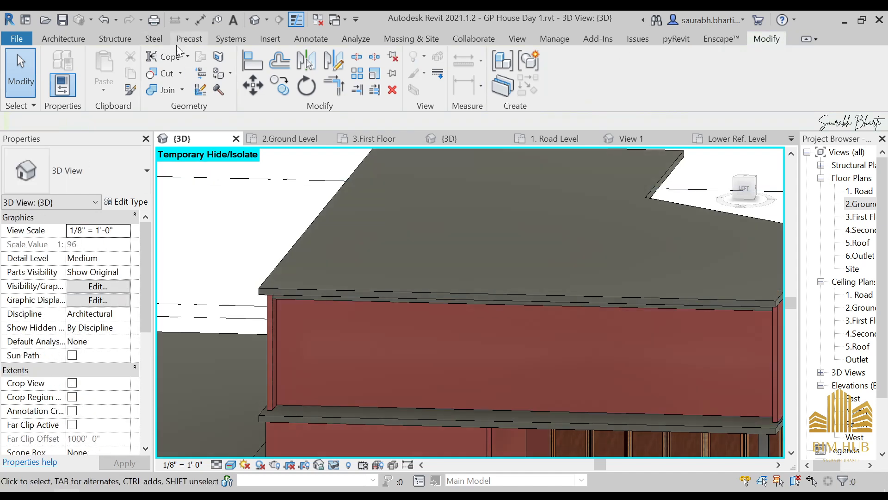
- Choose the Fixed 36" x 72" window type and preview its size on the exposed first-floor wall without placing it
left_click(74, 39)
left_click(125, 56)
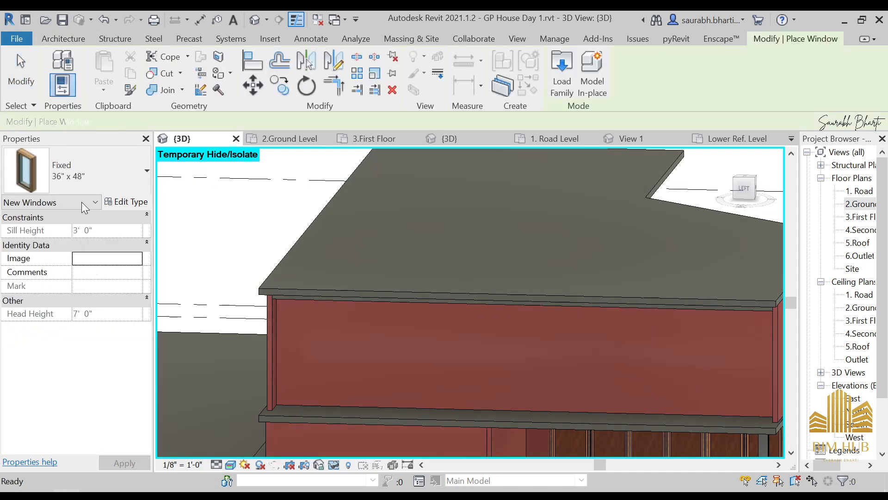
left_click(92, 187)
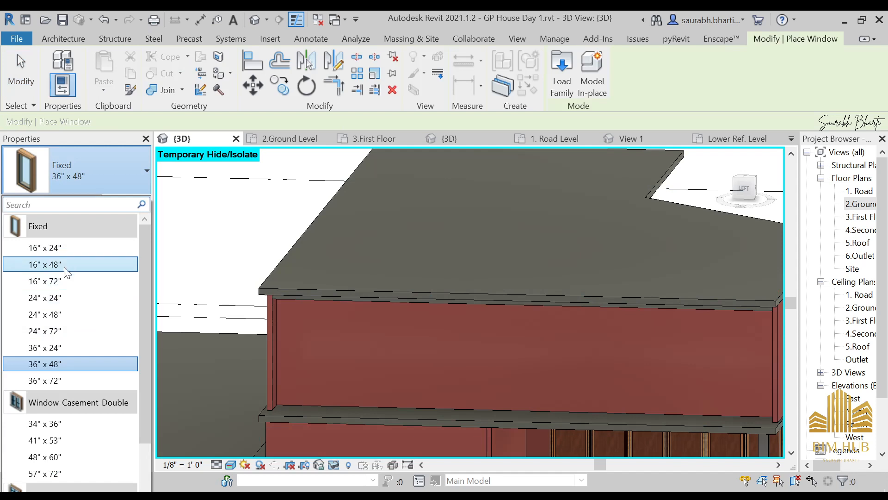
left_click(67, 264)
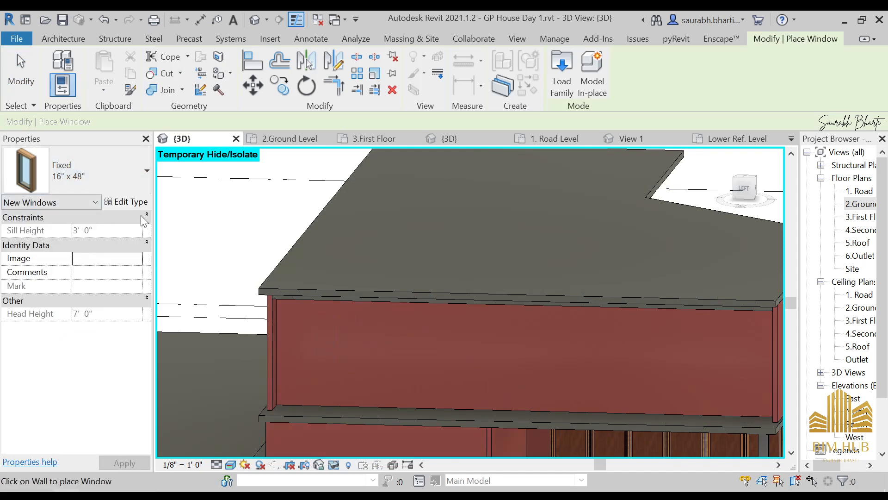
left_click(75, 170)
left_click(61, 347)
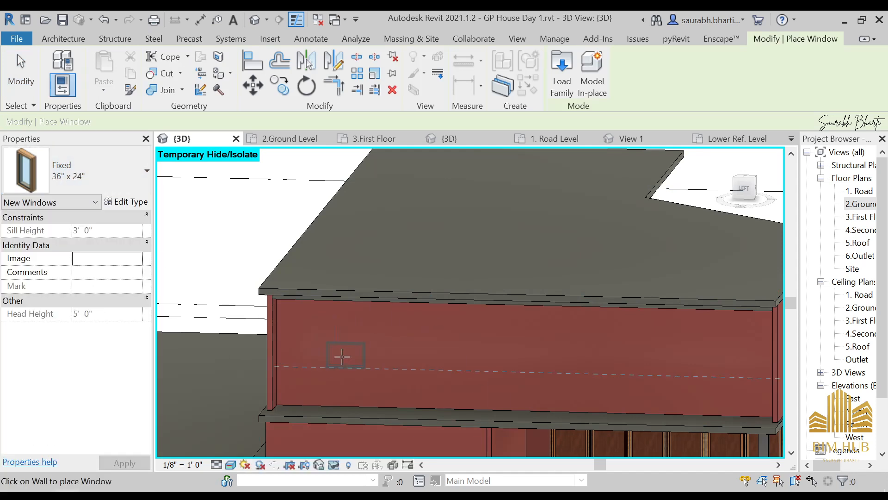
left_click(124, 187)
left_click(65, 364)
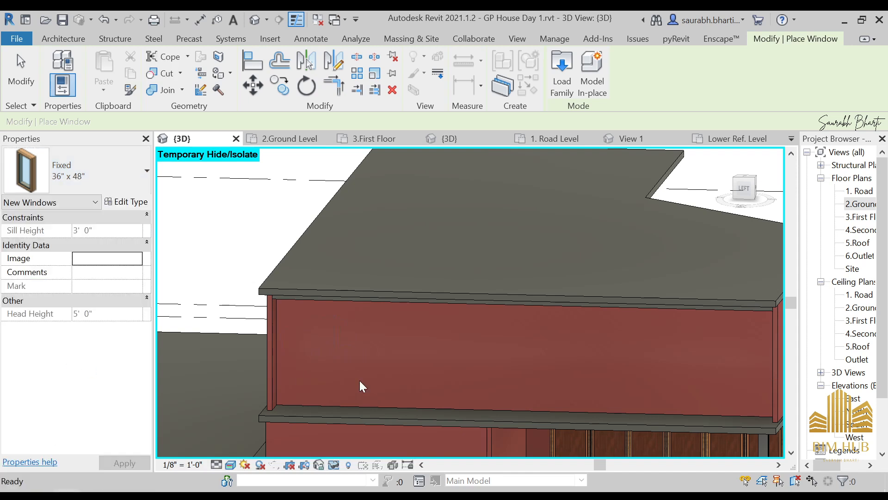
left_click(74, 170)
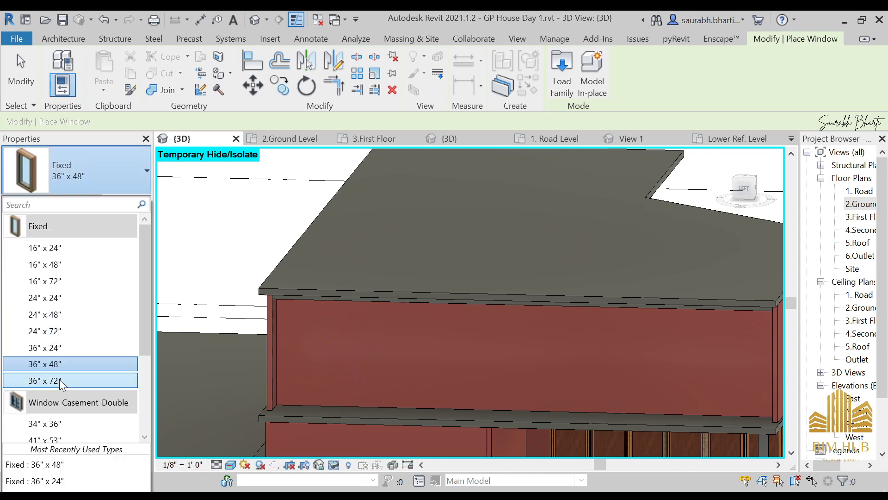
left_click(65, 379)
scroll(317, 354, "down", 3)
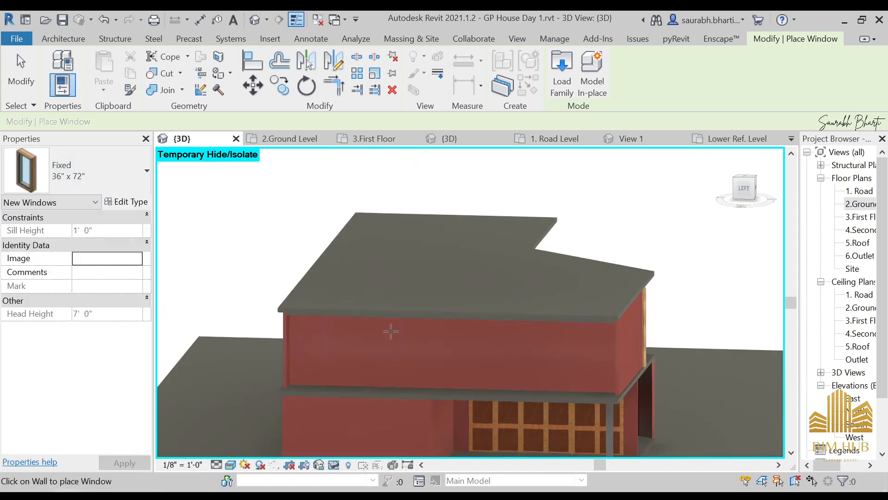
scroll(429, 305, "down", 5)
scroll(429, 305, "up", 8)
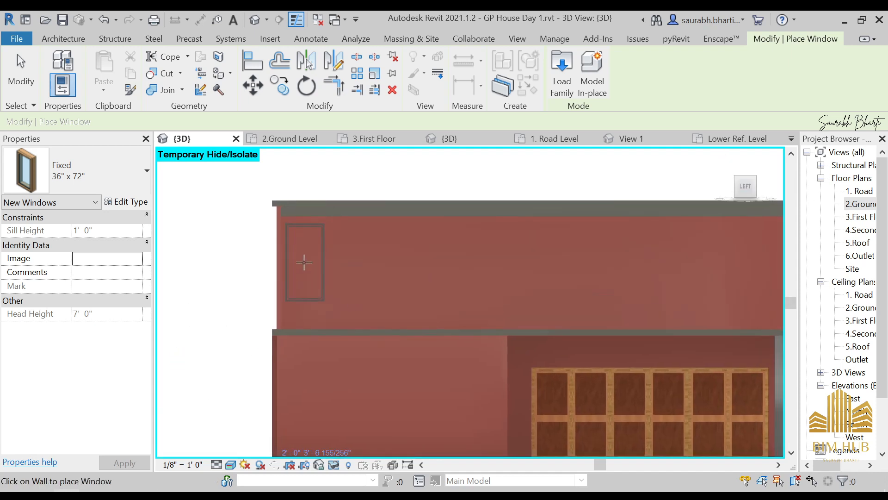
key("Escape")
- Restart the Window tool and duplicate the Fixed 36" x 72" type under the name "top window glass"
left_click(125, 201)
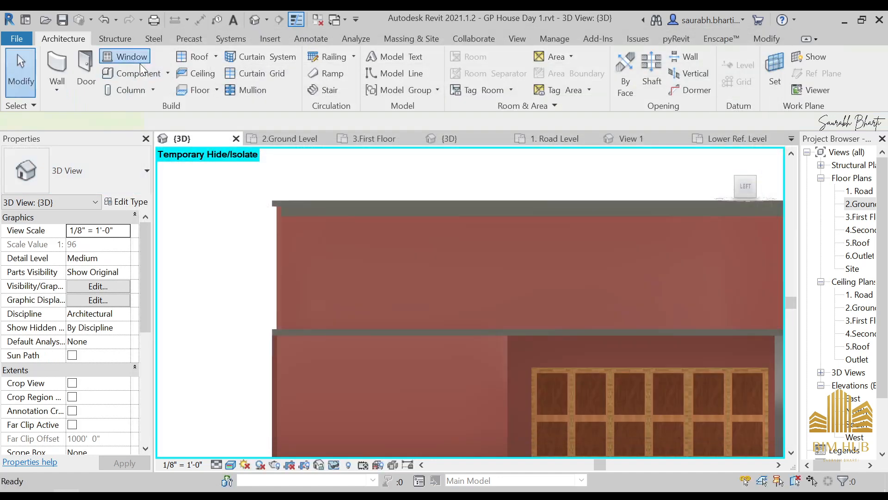
left_click(127, 56)
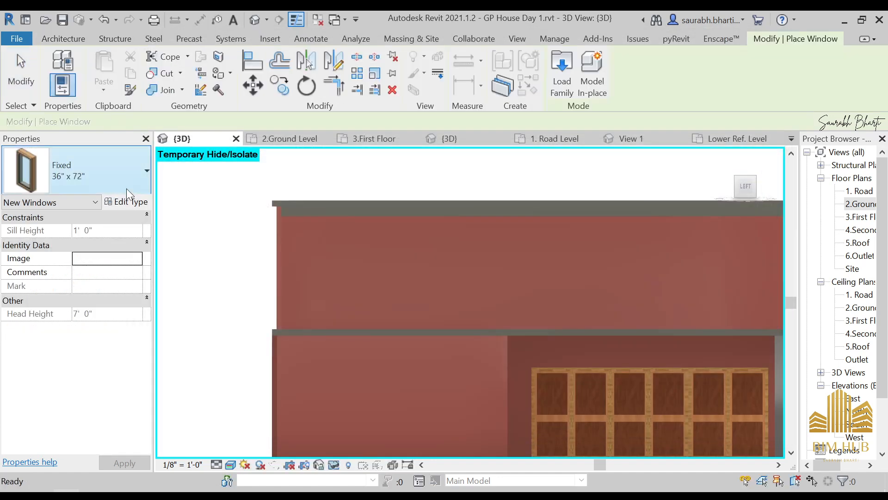
left_click(131, 203)
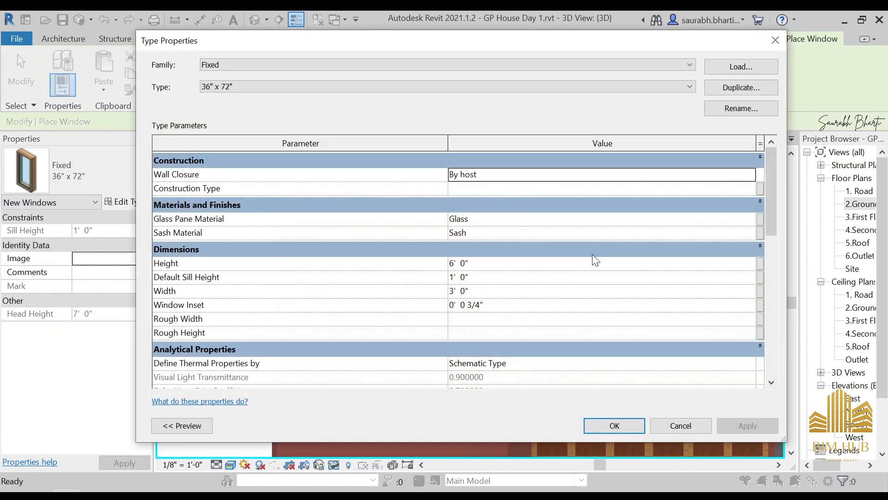
left_click(740, 88)
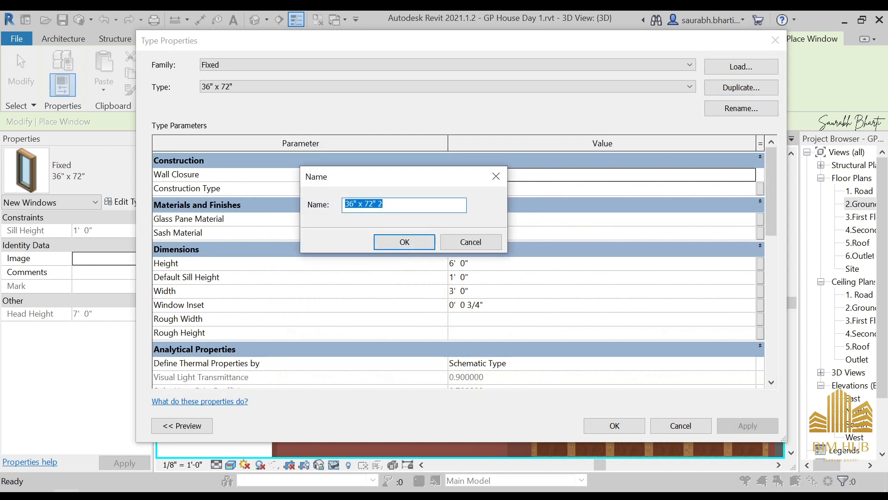
type("top window glass")
key("Return")
- Set the top window glass type's height to 6' 0" and enter a larger width, keeping the other dimensions
left_click(523, 267)
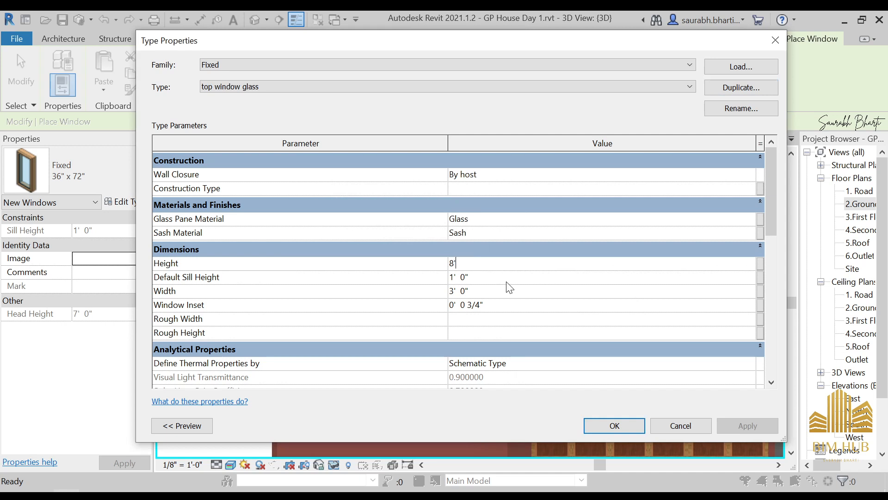
left_click(482, 293)
left_click(487, 265)
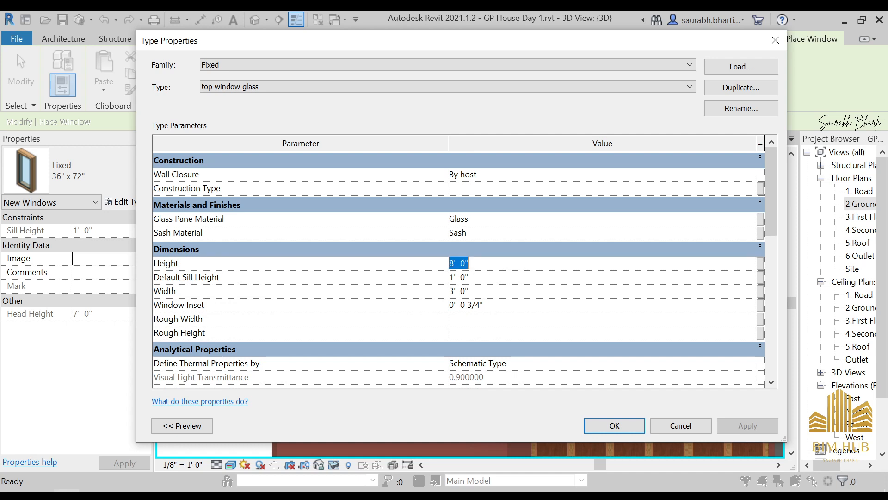
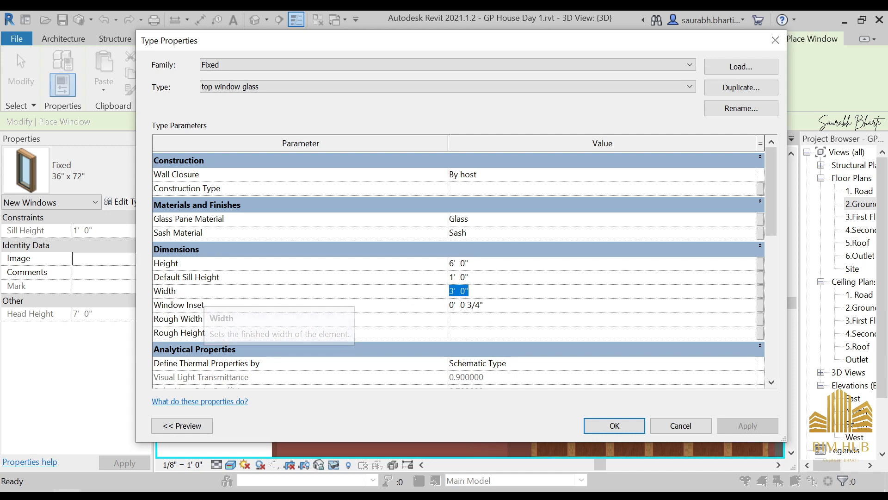
left_click(629, 429)
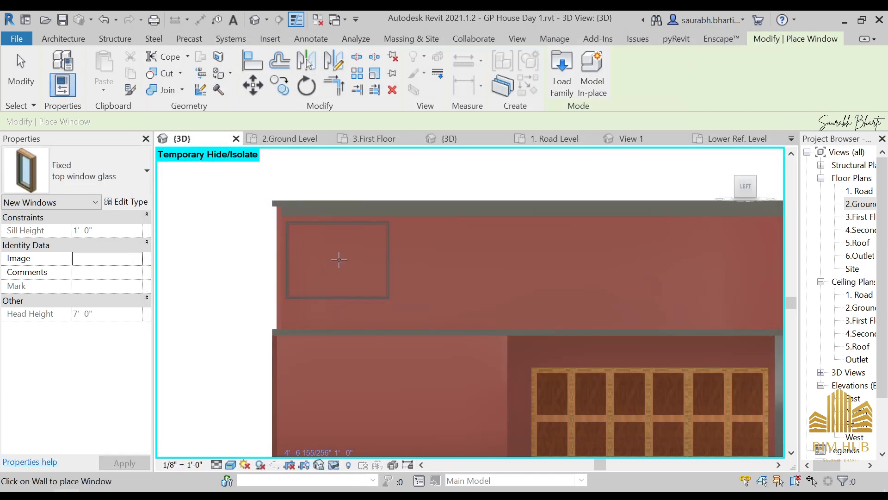
- Place one top window glass window near the left end of the first-floor wall and finish placement
left_click(339, 261)
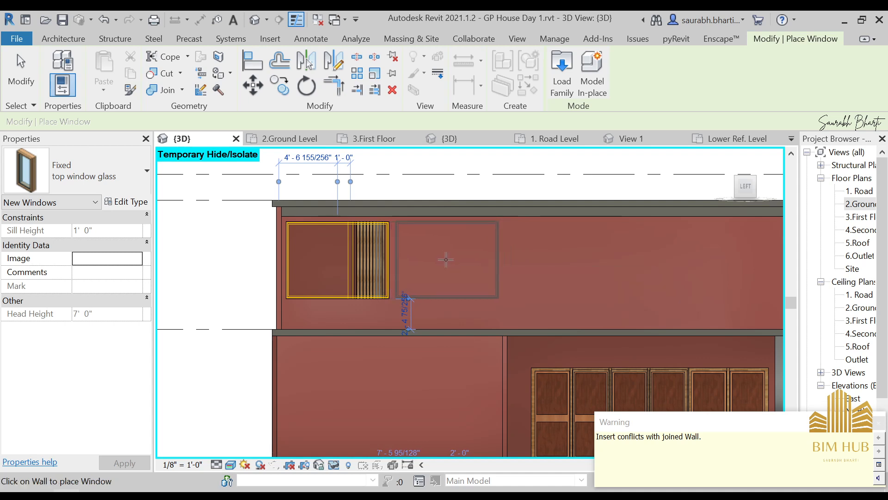
left_click(747, 197)
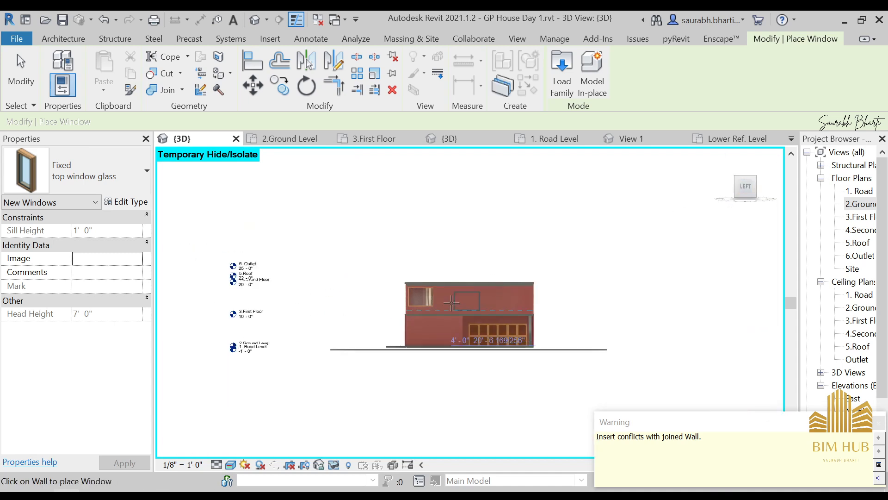
key("Escape")
- Try to array the placed window along the first-floor wall as 3 grouped instances, spacing by the 2nd with Constrain enabled
scroll(458, 293, "up", 5)
left_click(411, 287)
scroll(431, 248, "up", 1)
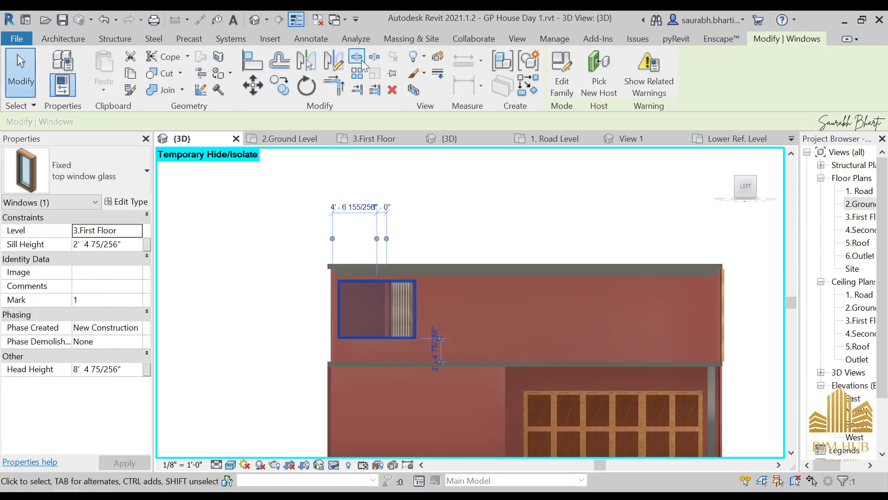
left_click(357, 72)
scroll(334, 282, "up", 3)
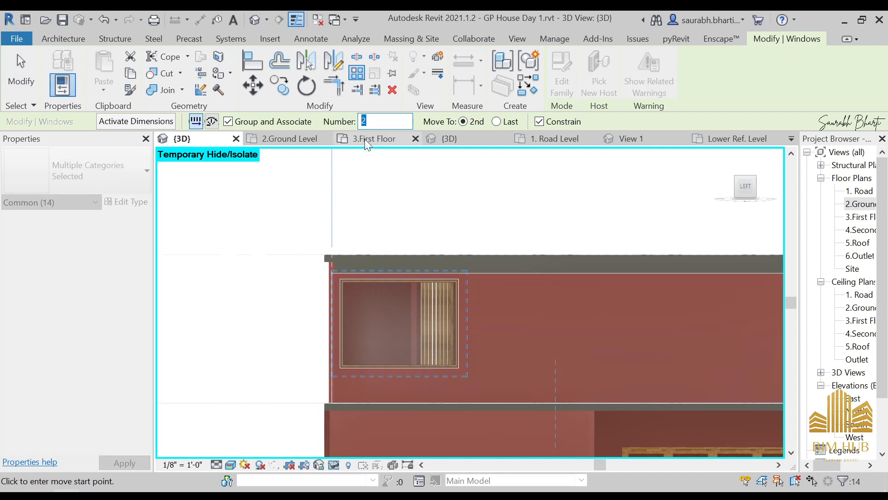
type("3")
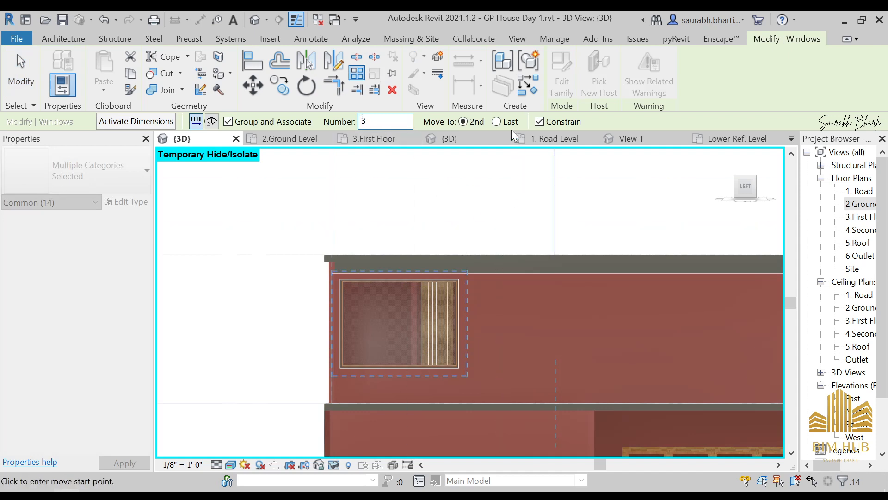
left_click(340, 278)
left_click(463, 279)
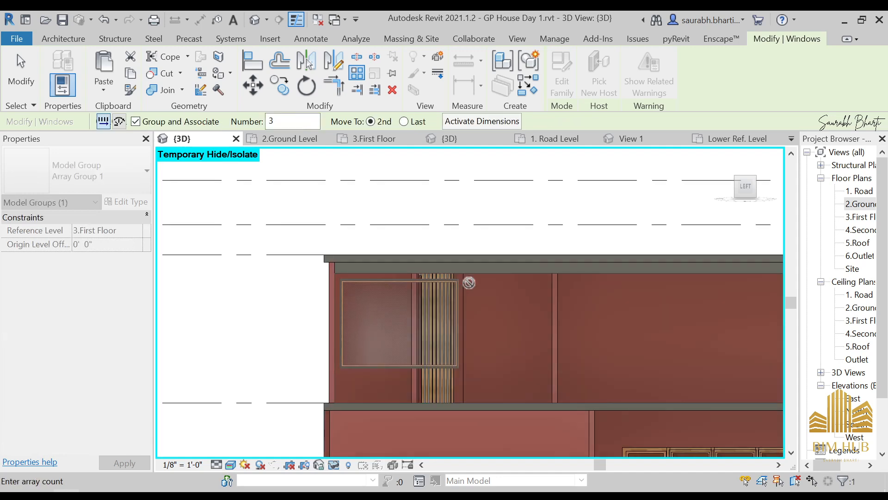
scroll(464, 279, "down", 4)
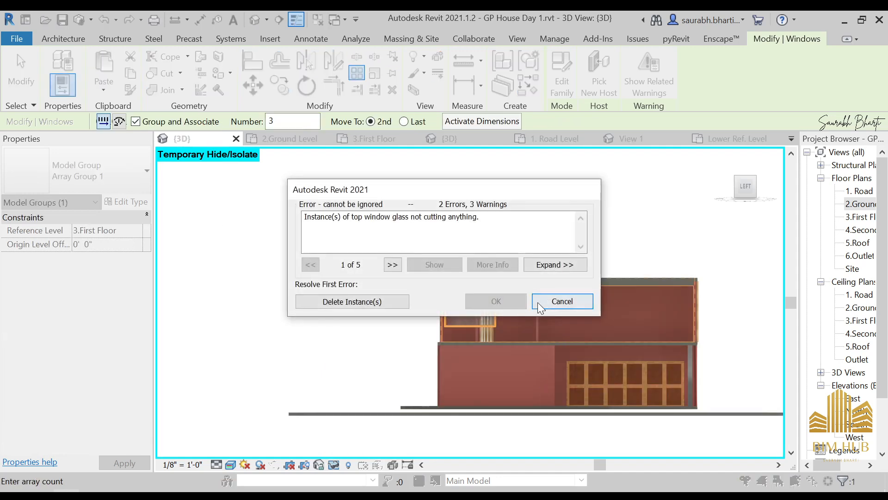
left_click(389, 300)
left_click(564, 302)
key("Escape")
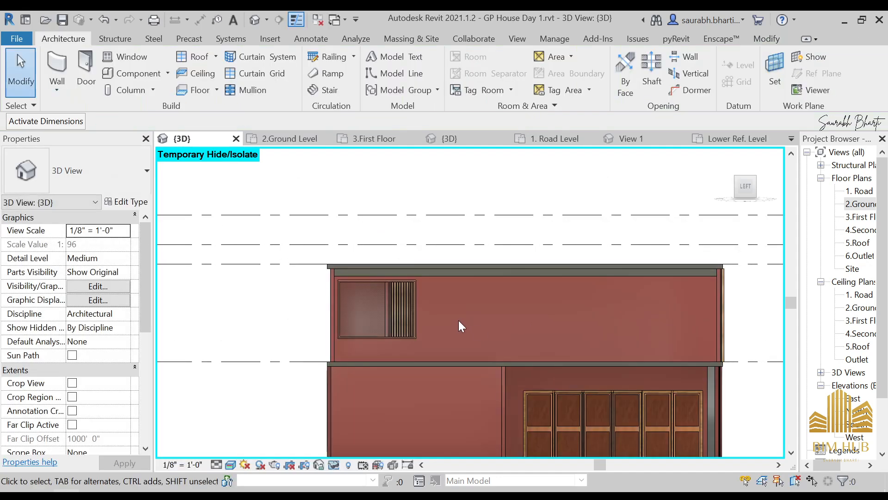
left_click(416, 288)
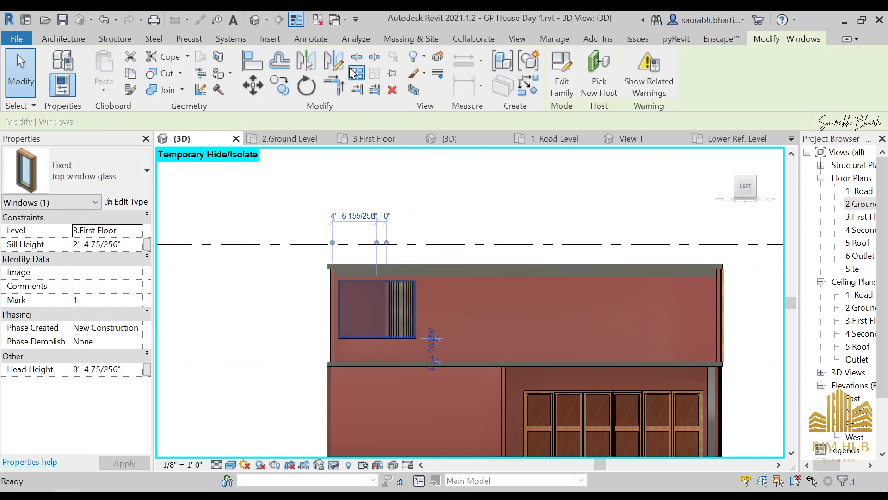
left_click(357, 72)
type("3")
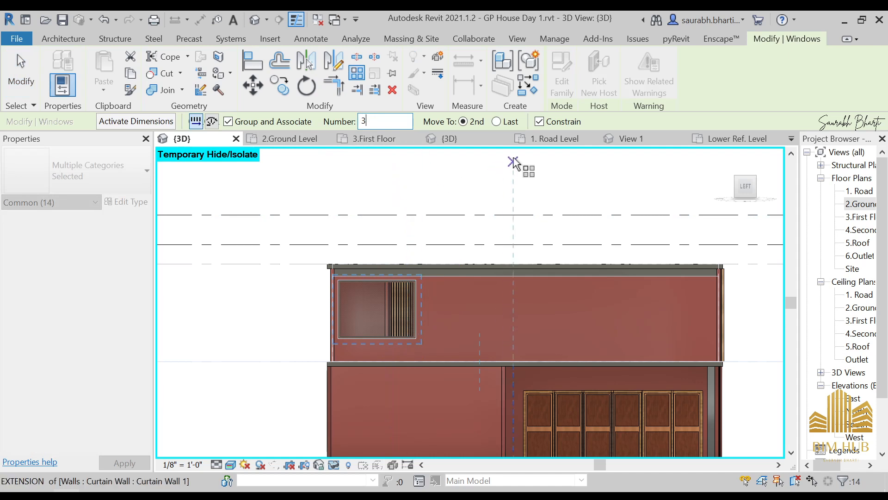
left_click(504, 122)
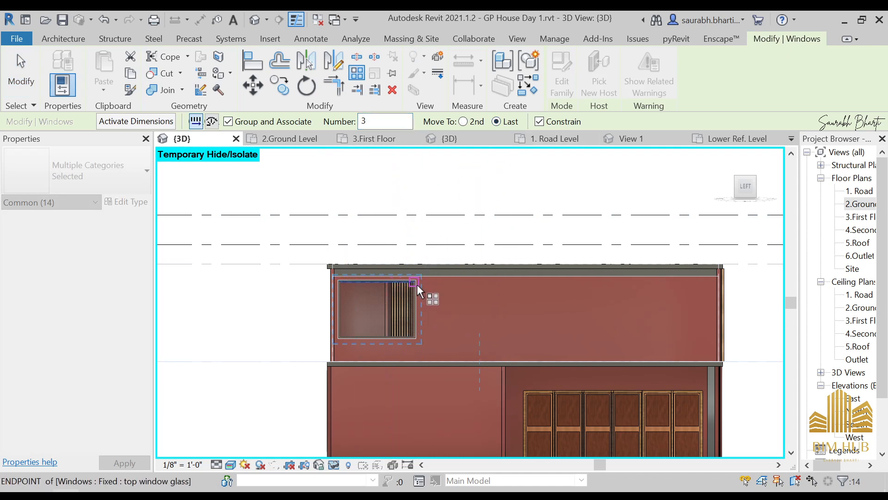
left_click(337, 282)
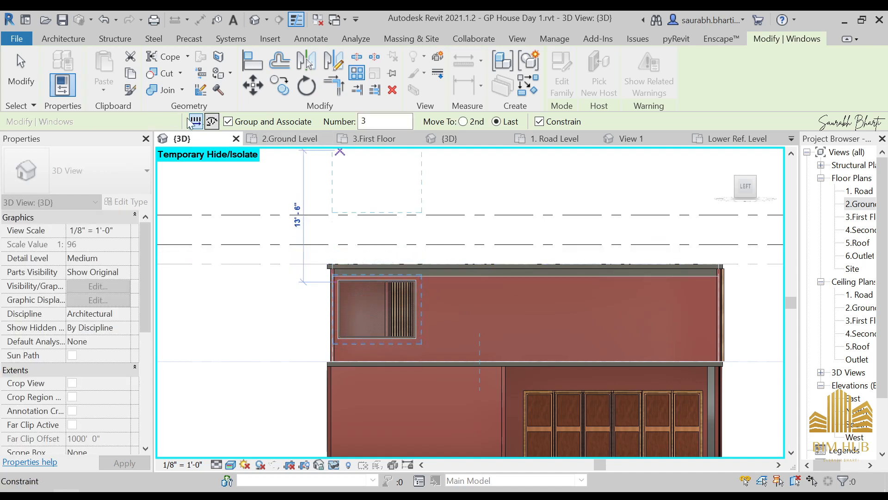
left_click(539, 121)
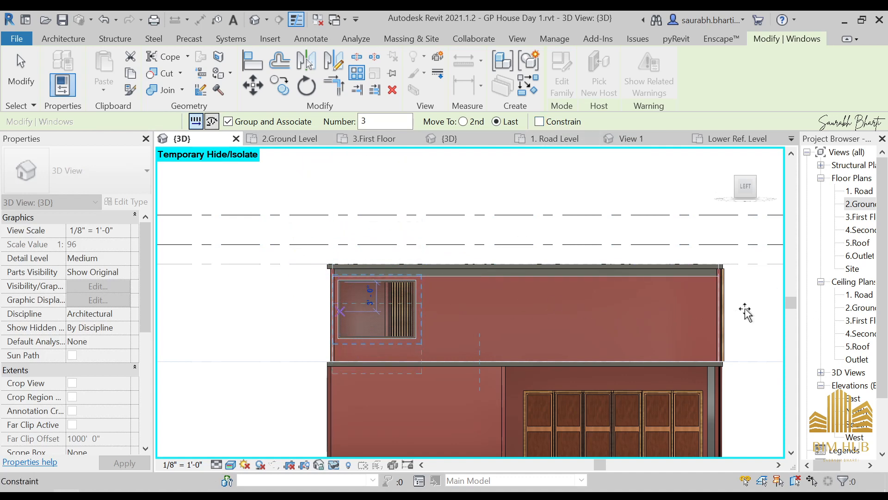
key("Escape")
scroll(440, 292, "down", 3)
key("Escape")
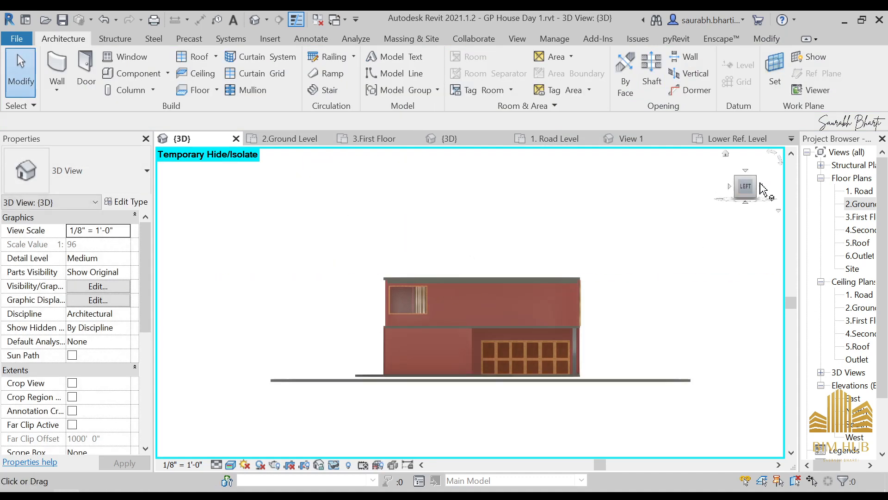
- Place a second top window glass window beside the first one on the first-floor wall
scroll(514, 292, "down", 3)
scroll(514, 301, "up", 6)
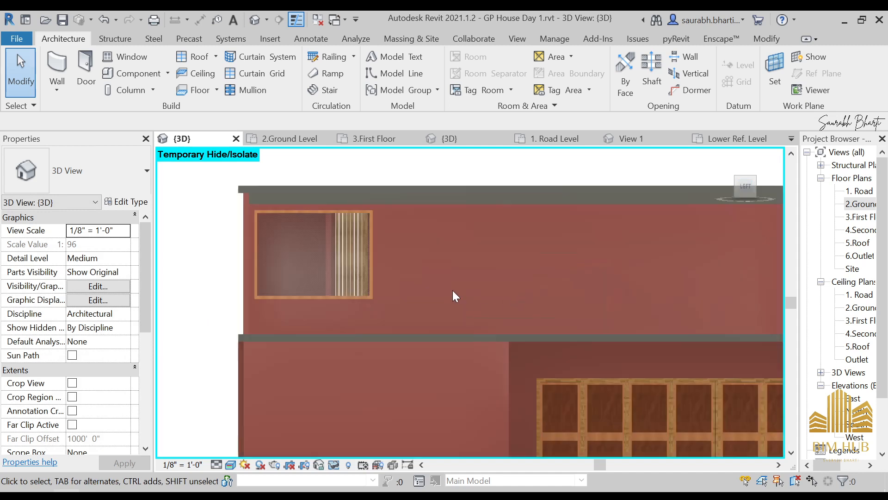
left_click(148, 78)
key("Escape")
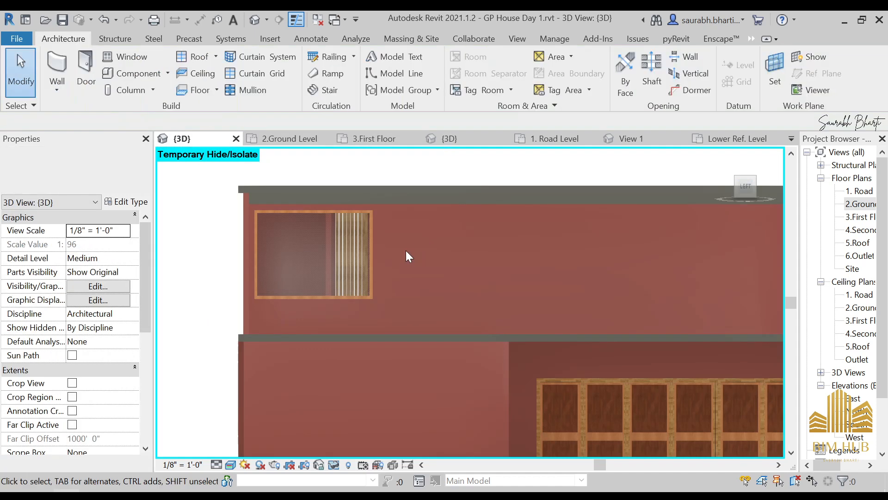
left_click(139, 62)
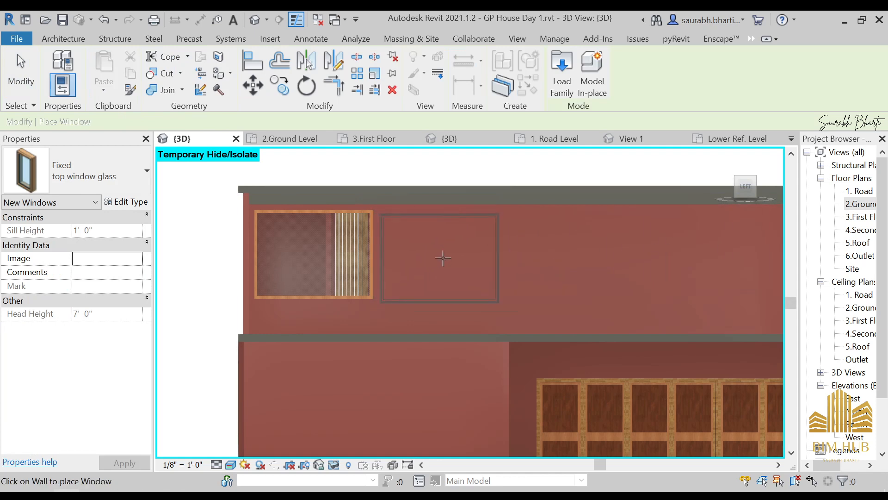
left_click(443, 255)
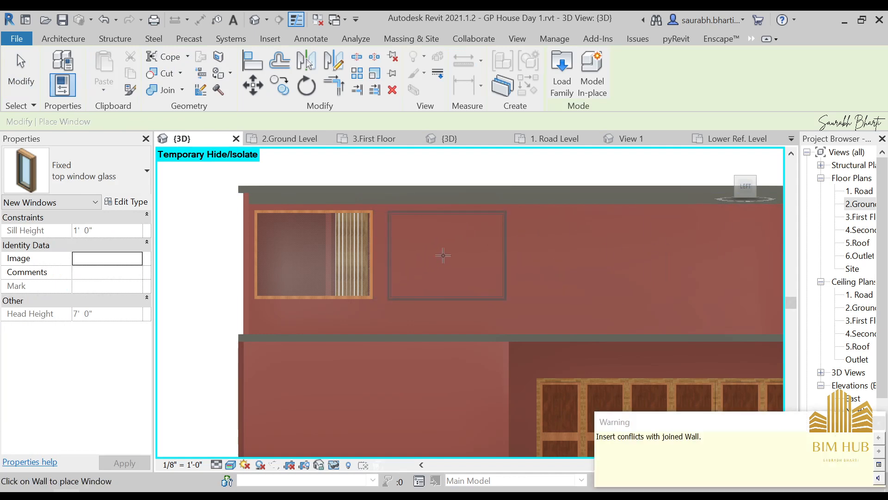
middle_click_drag(566, 275, 479, 264)
key("Escape")
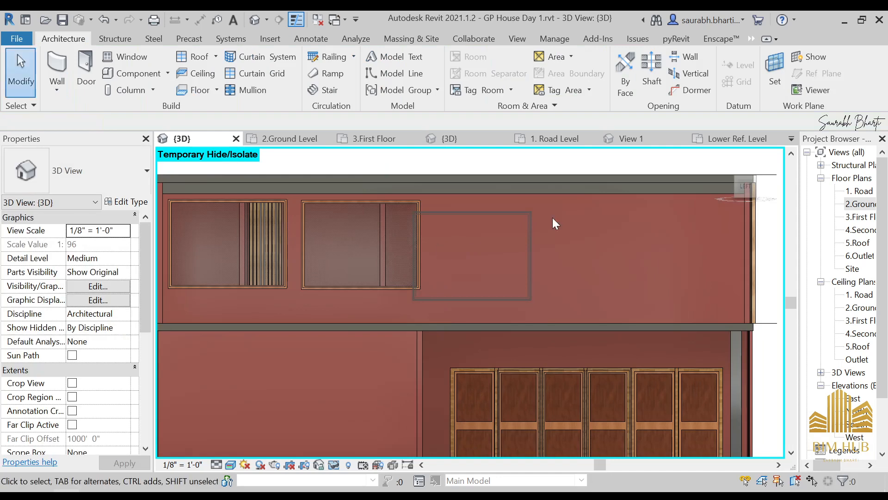
- Copy the second window one window width along the first-floor wall and nudge the copy slightly away from it
left_click(745, 188)
scroll(456, 277, "up", 6)
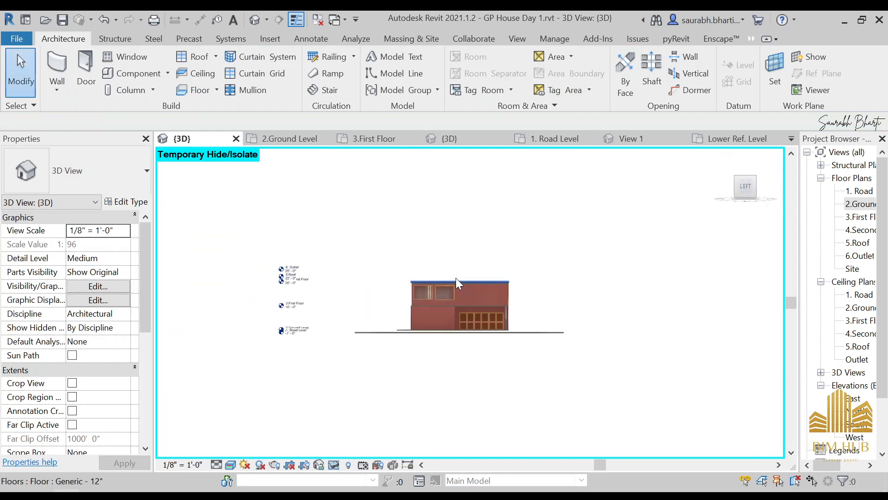
left_click(400, 261)
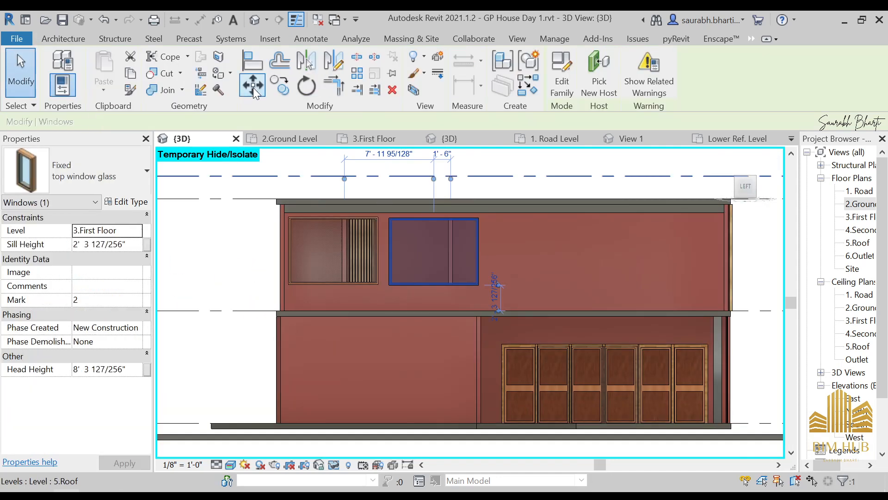
left_click(288, 94)
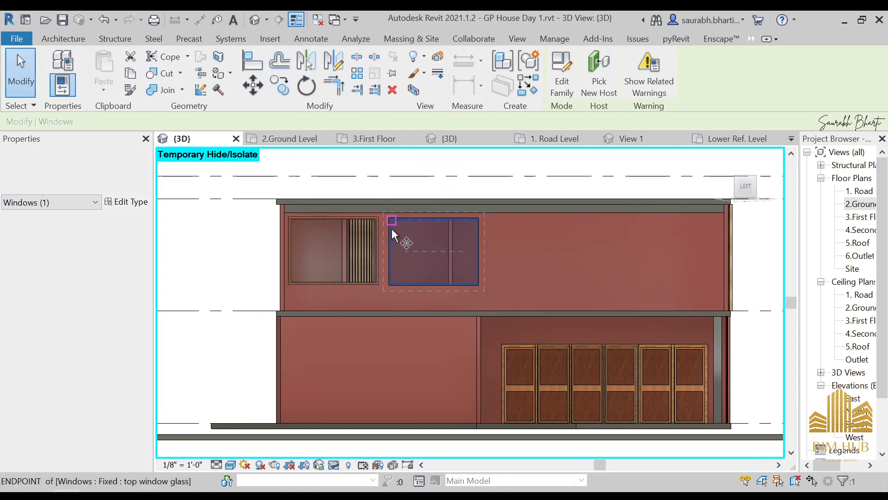
left_click(390, 285)
left_click(484, 284)
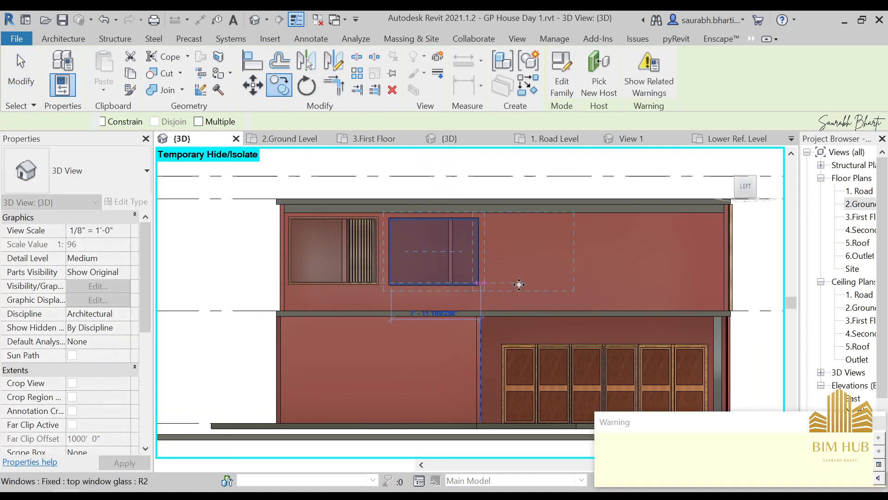
key("Escape")
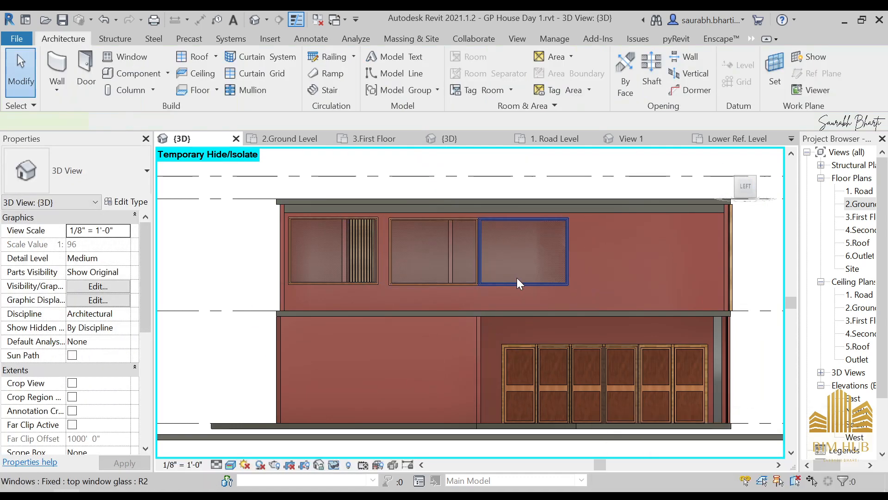
left_click(517, 277)
key("Right")
key("Escape")
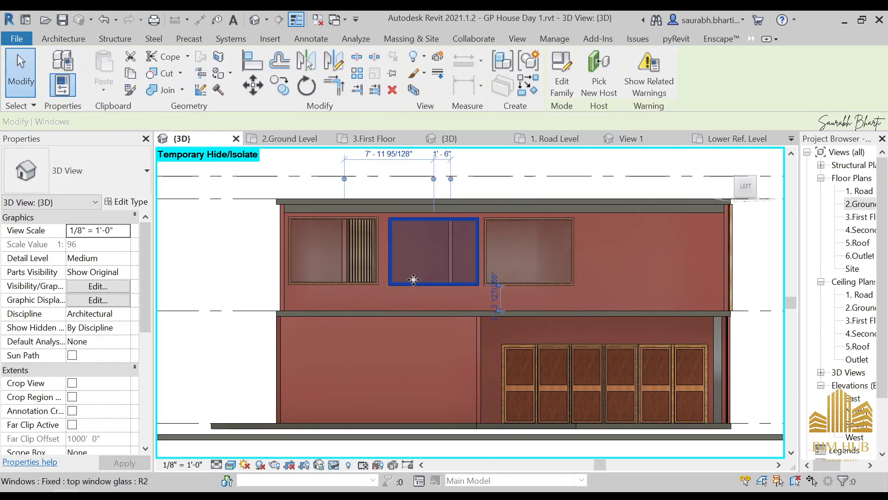
- Delete the second and third windows from the first-floor wall, keeping only the first one
left_click(526, 226)
key("Delete")
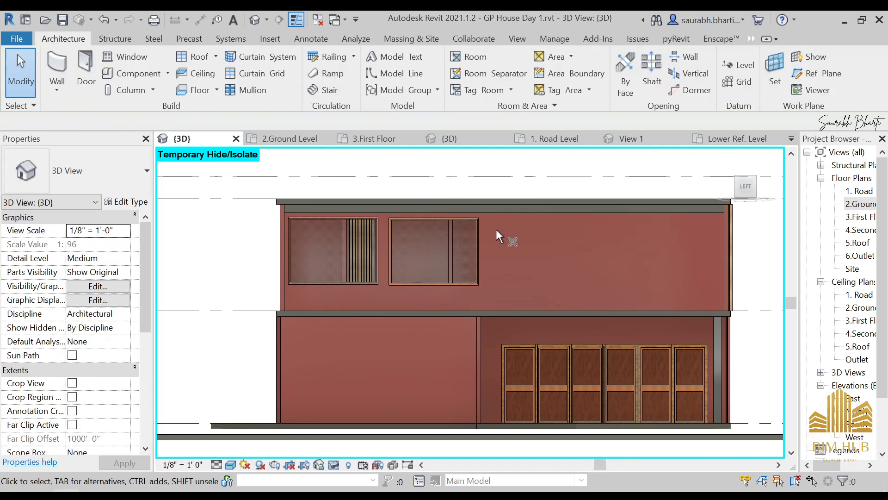
left_click(429, 222)
key("Delete")
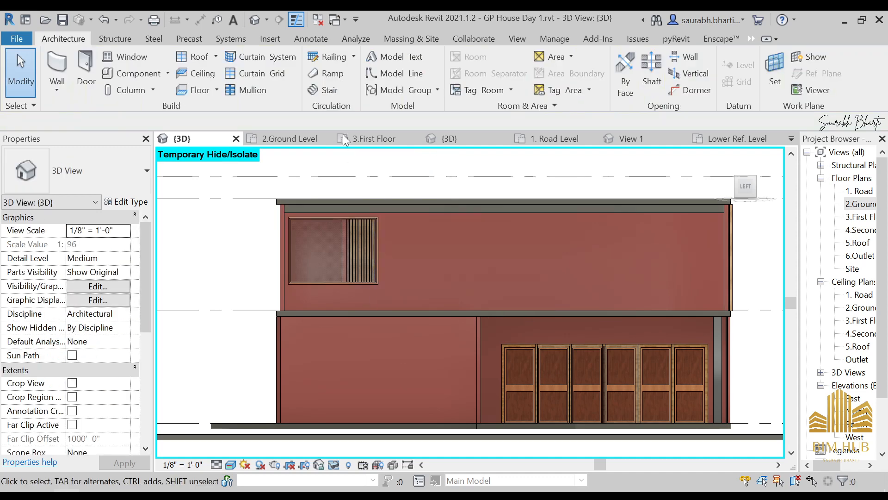
- Copy the first top window glass window sideways along the first-floor wall, leaving a narrow gap between the two windows
left_click(340, 216)
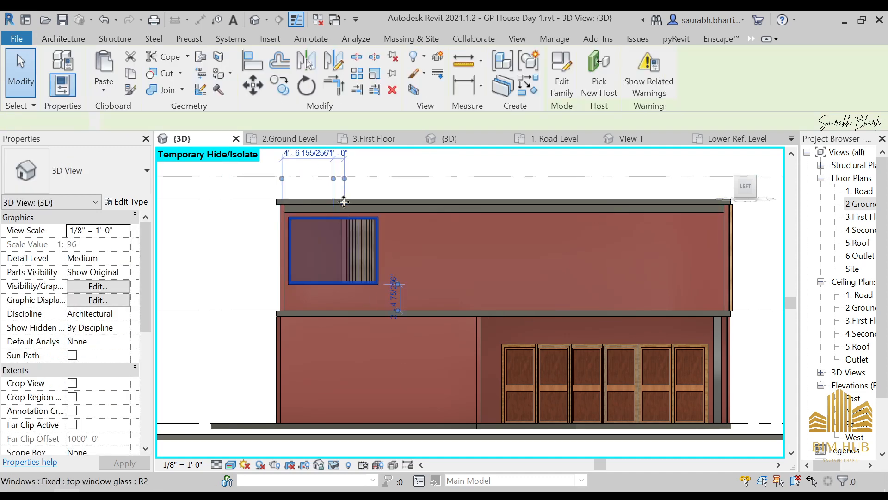
key("c")
key("o")
scroll(570, 241, "down", 5)
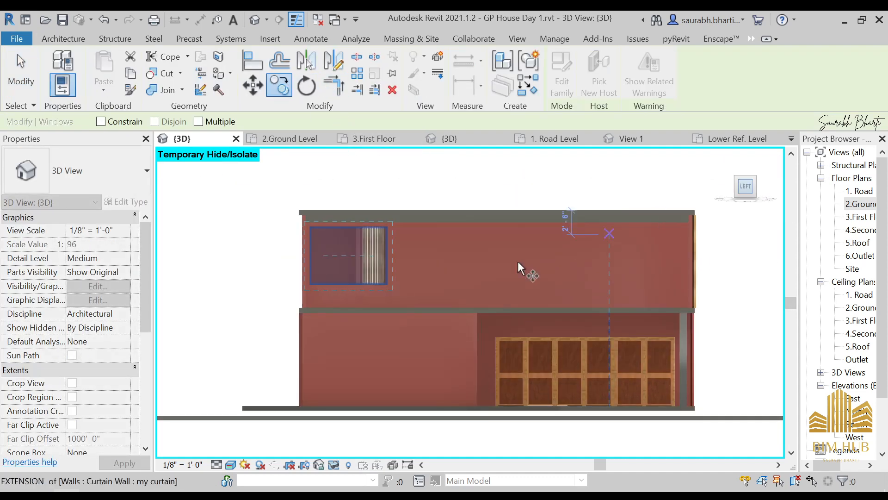
scroll(440, 301, "up", 8)
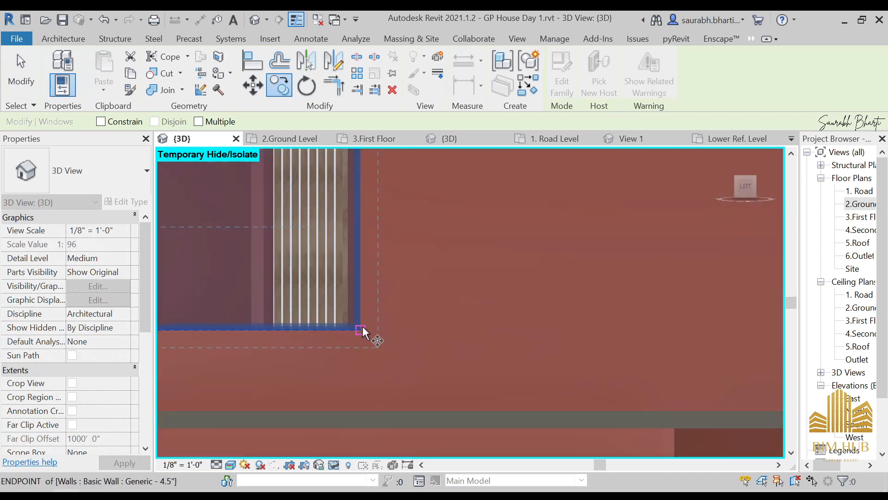
scroll(366, 329, "down", 1)
left_click(336, 315)
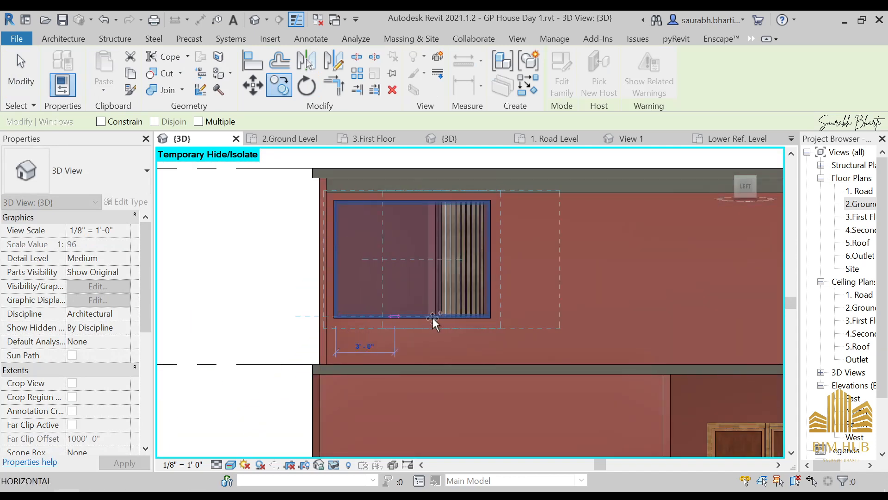
left_click(513, 316)
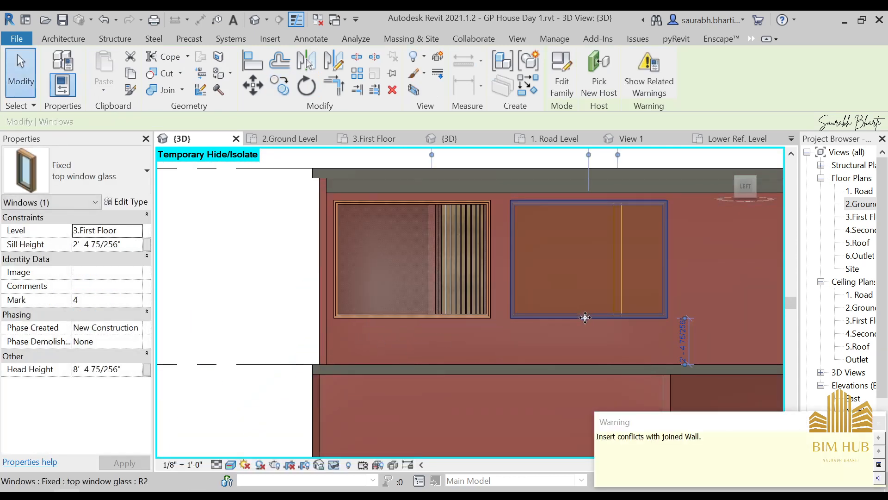
key("Escape")
key("Escape")
- Try to copy the second window farther along the first-floor wall with Multiple enabled, measuring from the first window's lower corner
left_click(510, 282)
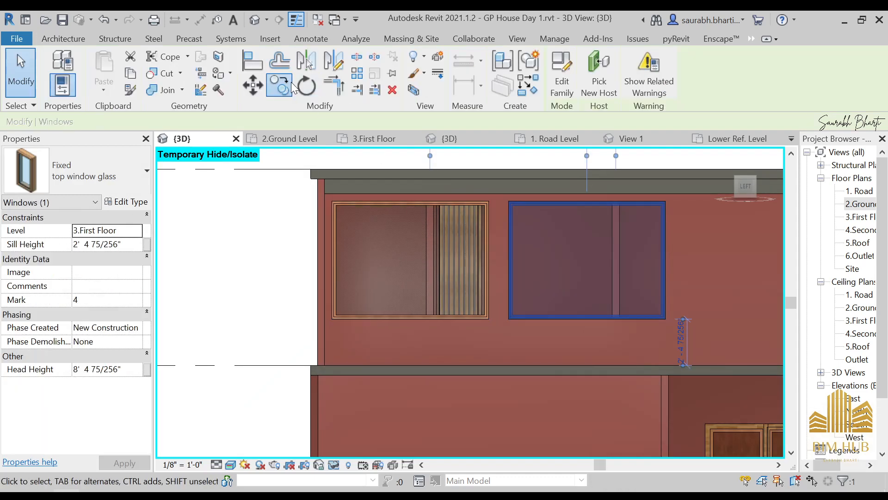
left_click(290, 83)
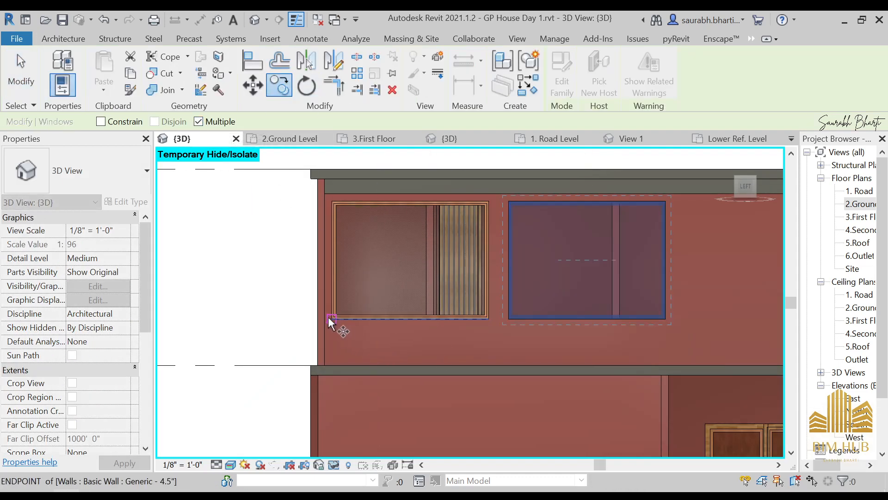
left_click(667, 319)
middle_click_drag(723, 337, 422, 319)
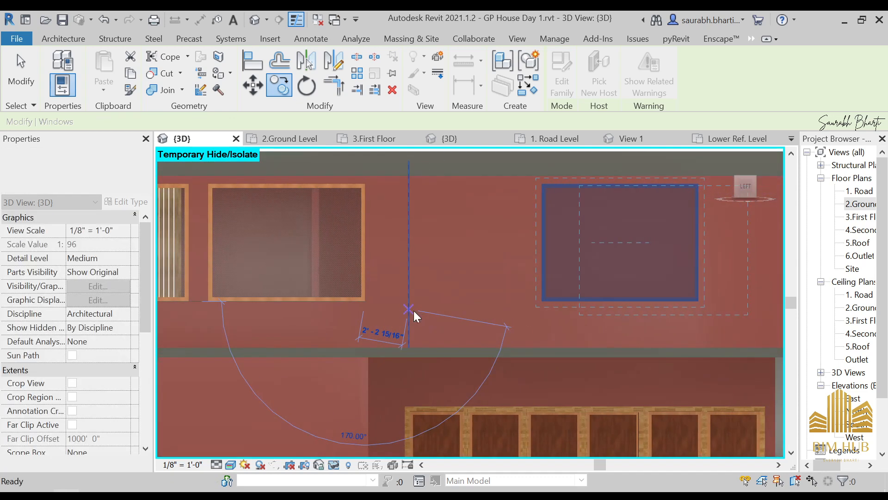
key("Escape")
key("Escape")
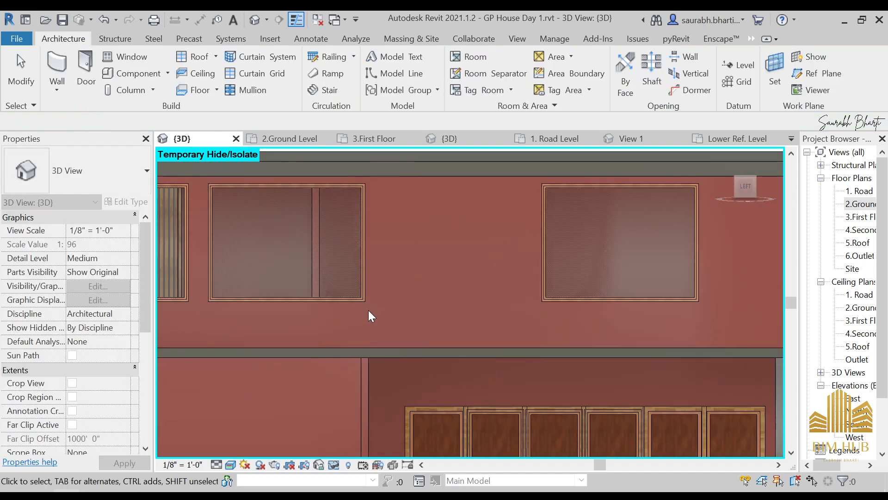
- Copy the second window about 9' along the wall to form the third, and delete the misplaced copy touching it
left_click(349, 290)
left_click(280, 84)
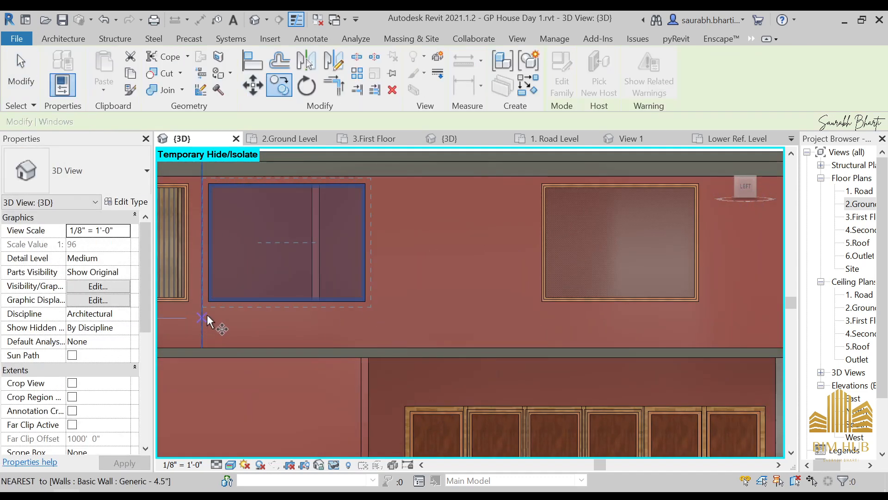
left_click(207, 301)
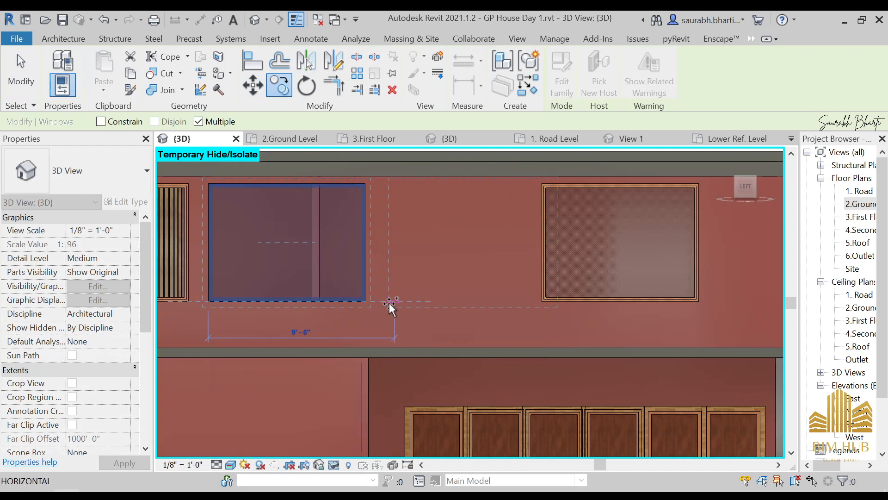
left_click(384, 301)
key("Escape")
key("Escape")
left_click(592, 299)
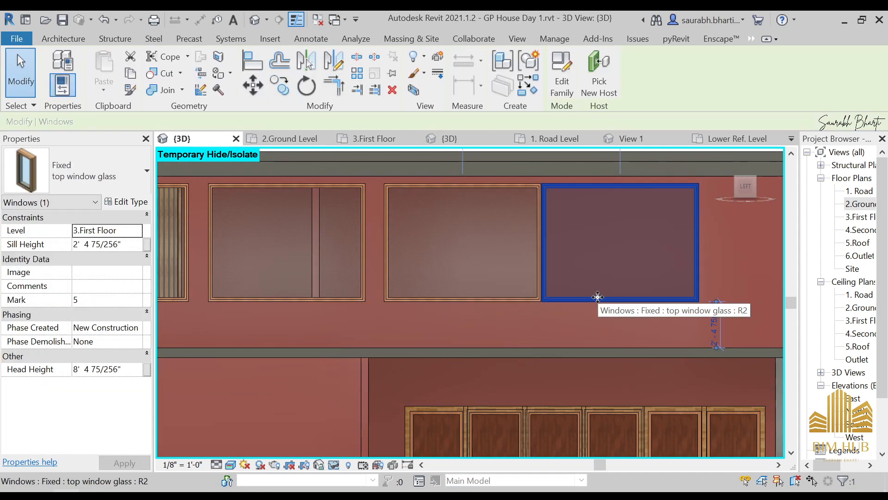
key("Delete")
- Copy the third window about 9' along the first-floor wall to add a fourth with the same narrow gap
left_click(539, 273)
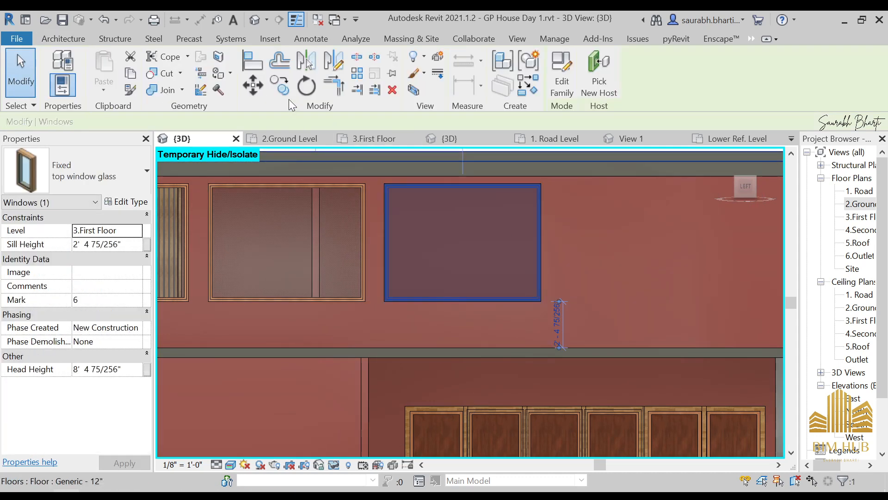
left_click(279, 85)
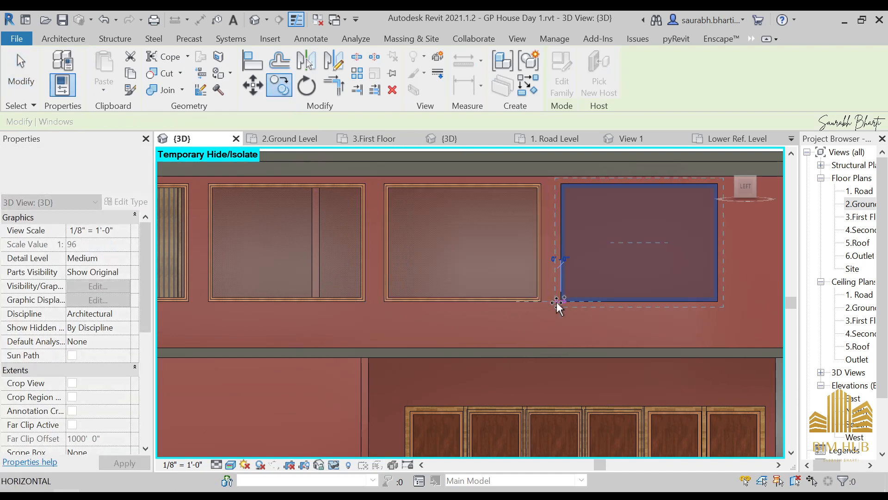
scroll(589, 303, "down", 3)
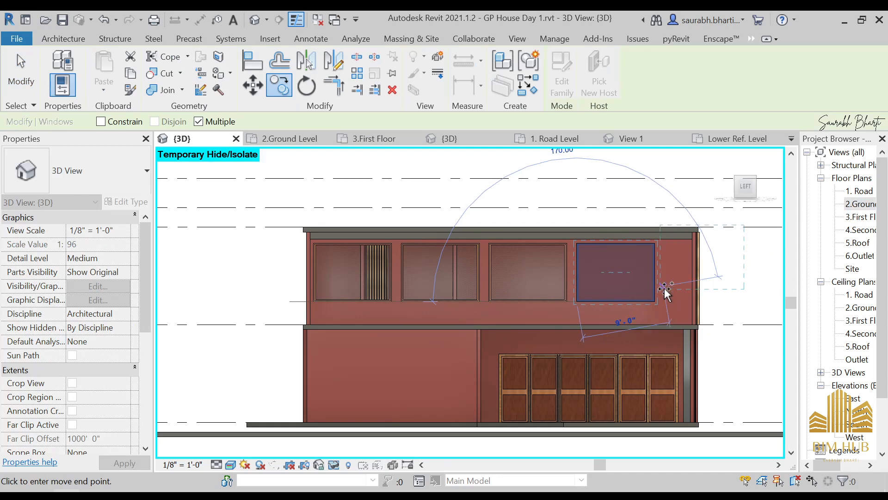
left_click(656, 301)
key("Escape")
key("Escape")
- Shift the fourth window toward the wall's far end and move the second and third windows closer to the first
left_click(651, 273)
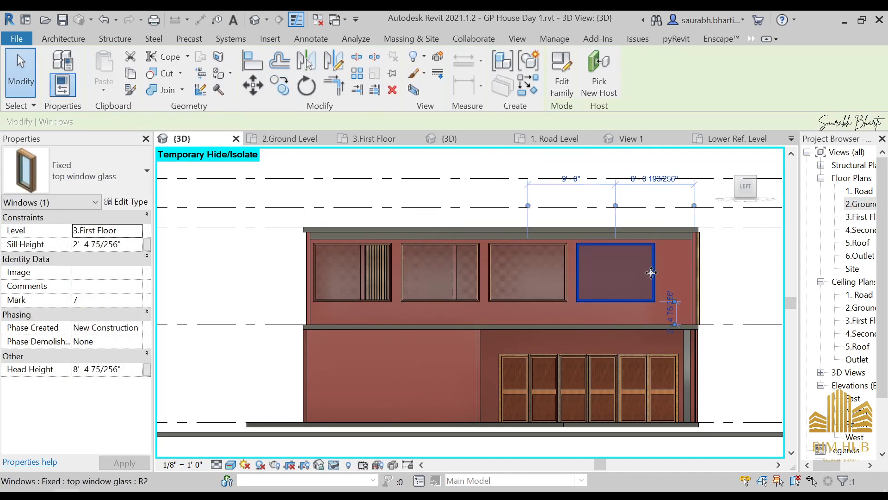
left_click_drag(651, 273, 664, 273)
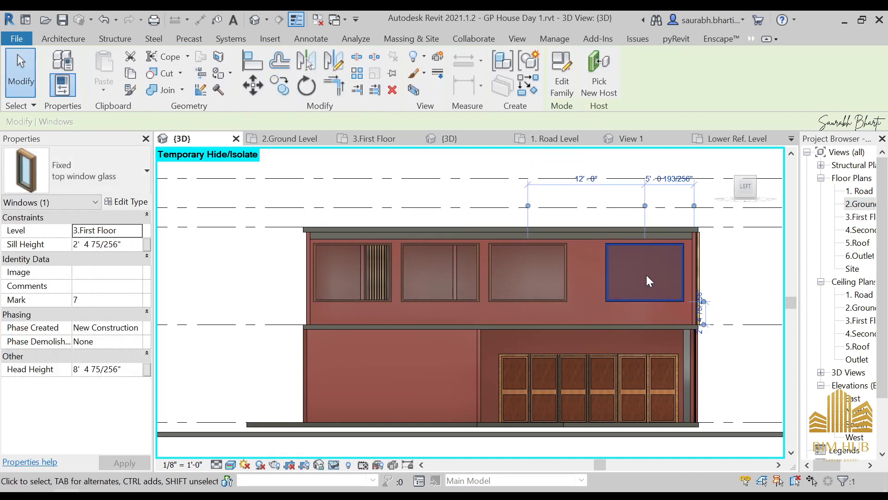
left_click(556, 274)
left_click_drag(540, 277, 535, 278)
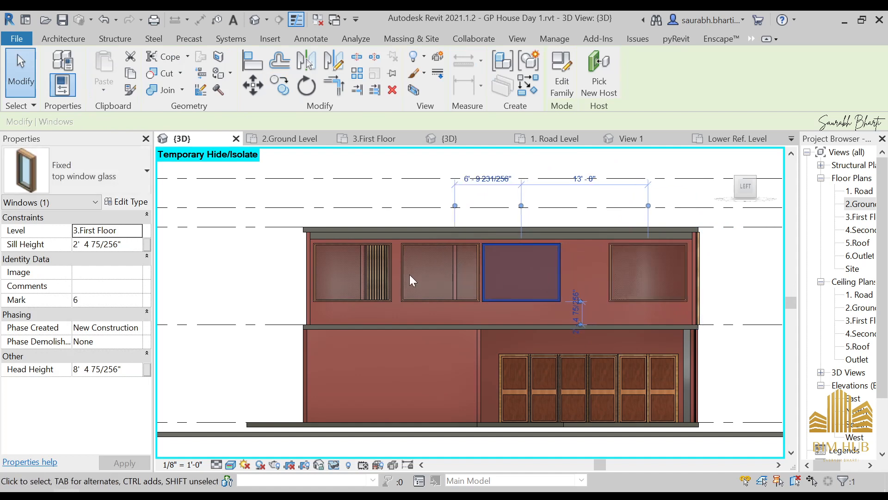
left_click_drag(399, 273, 389, 276)
left_click_drag(443, 287, 449, 287)
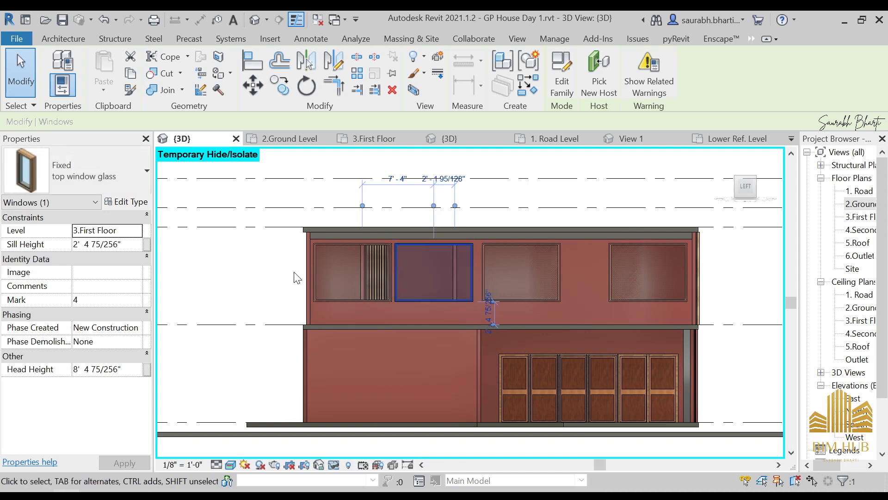
left_click(270, 269)
left_click(481, 286)
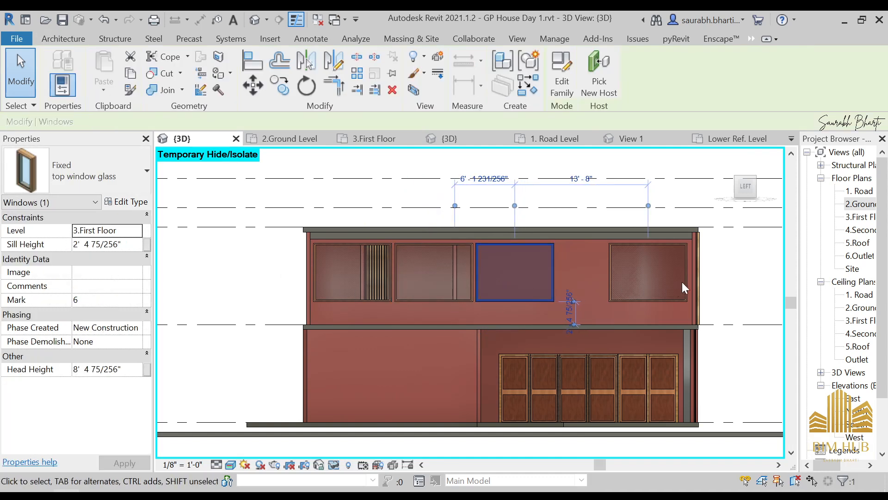
key("Escape")
- Reset the temporary hide to bring back the slatted screen and turn the 3D view toward the front corner
scroll(581, 259, "up", 4)
scroll(543, 313, "down", 4)
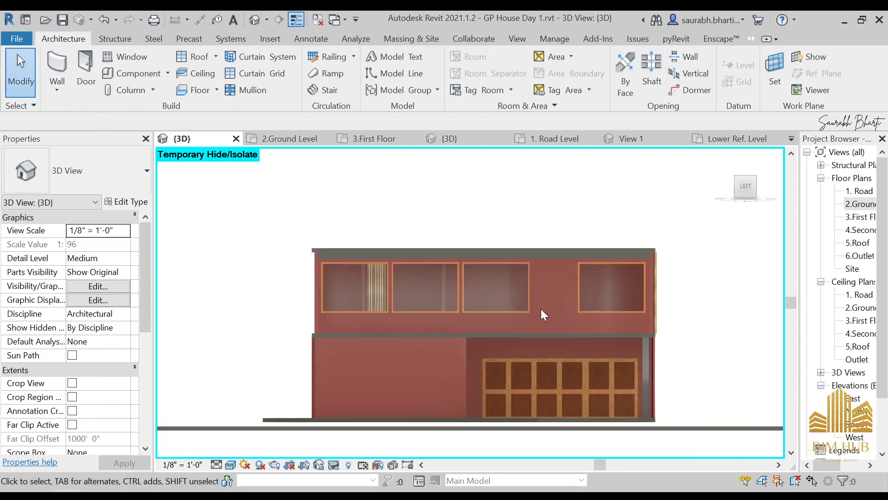
key("h")
key("r")
middle_click_drag(484, 324, 323, 468, "shift")
- Examine the slatted facade in the Front 2.jpg reference photo and compare it with the modelled screen and windows
left_click(146, 496)
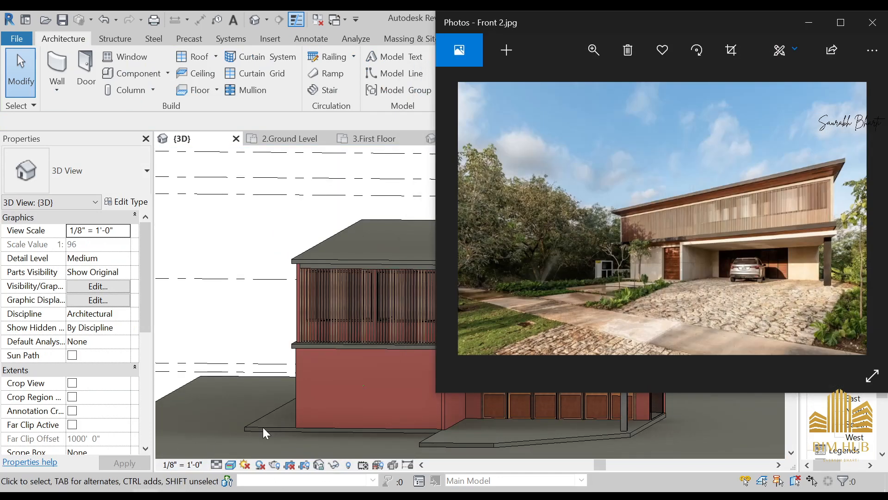
scroll(782, 249, "up", 5)
left_click_drag(706, 138, 818, 205)
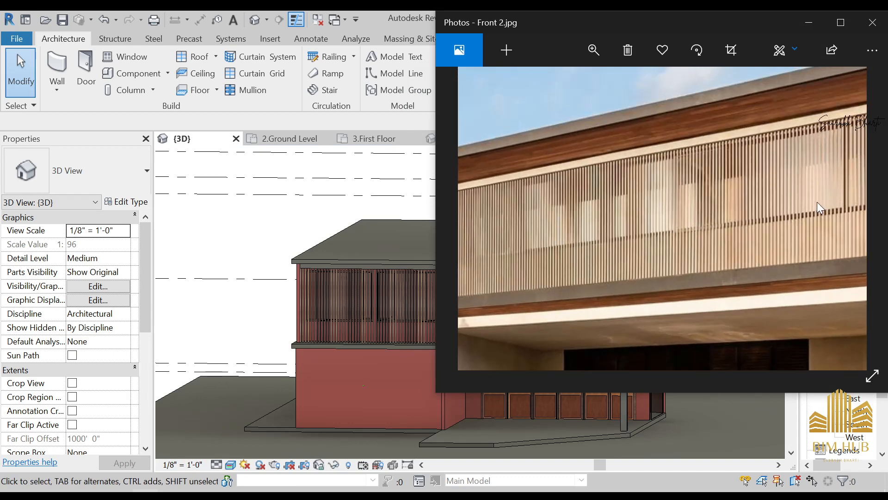
left_click_drag(647, 201, 608, 220)
left_click_drag(759, 214, 628, 215)
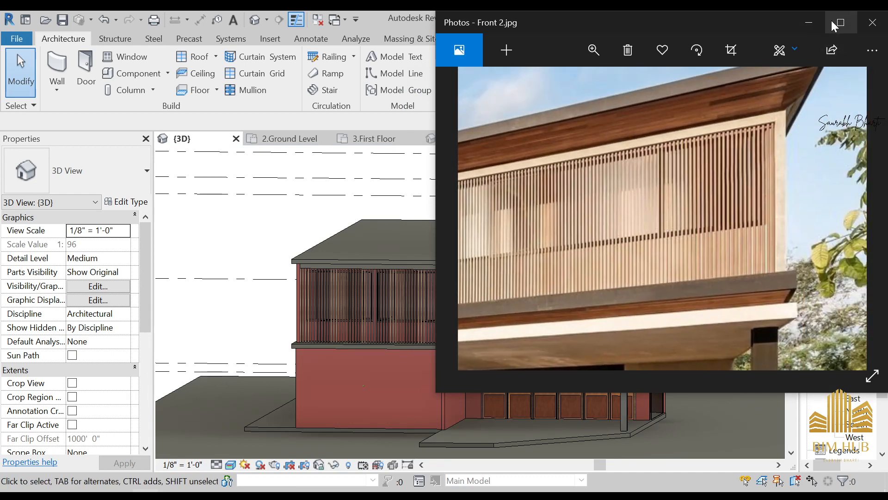
left_click(809, 23)
middle_click_drag(514, 309, 532, 317, "shift")
scroll(532, 317, "up", 6)
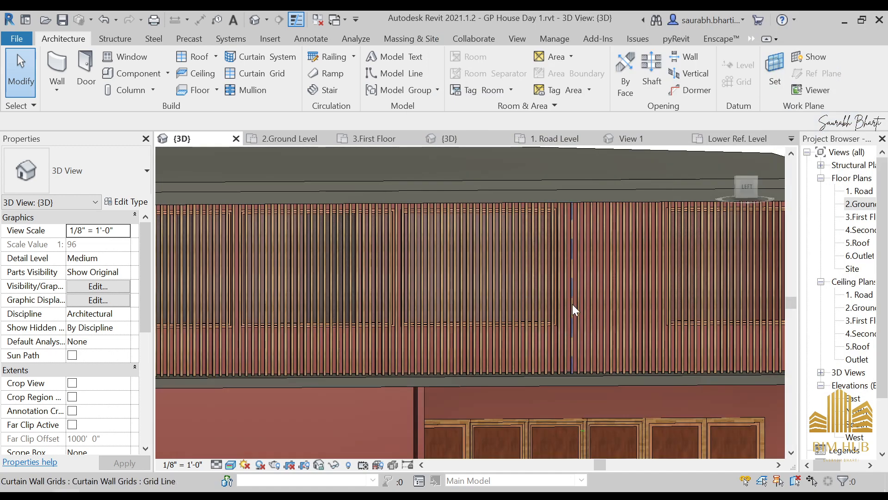
scroll(628, 349, "down", 5)
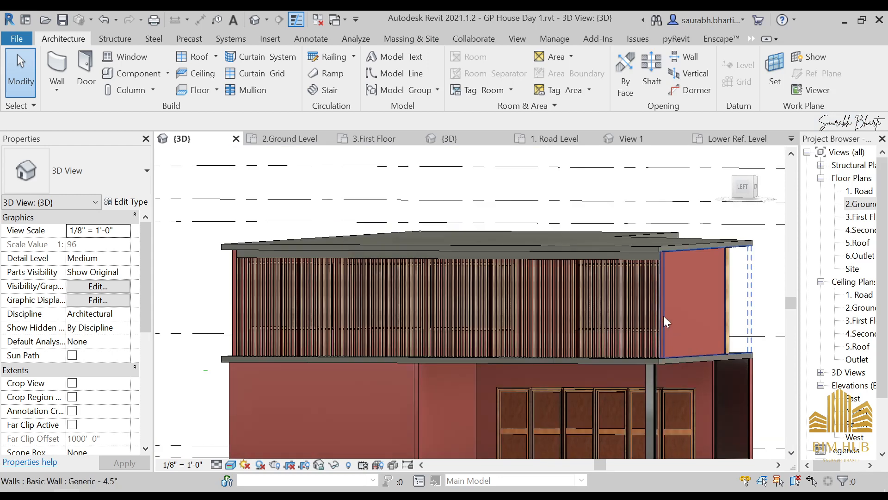
left_click(659, 308)
key("Escape")
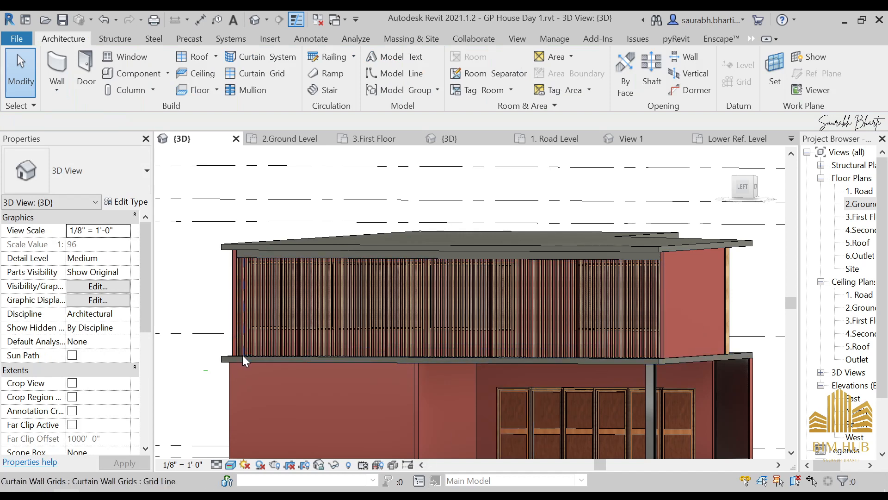
- Temporarily hide the slatted Storefront curtain wall in front of the first-floor windows
scroll(656, 258, "up", 3)
scroll(614, 202, "down", 2)
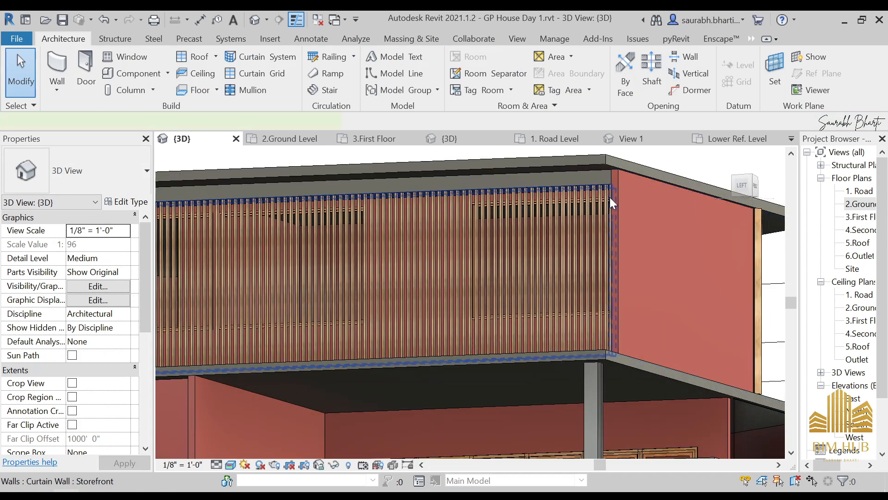
left_click(609, 197)
key("h")
key("h")
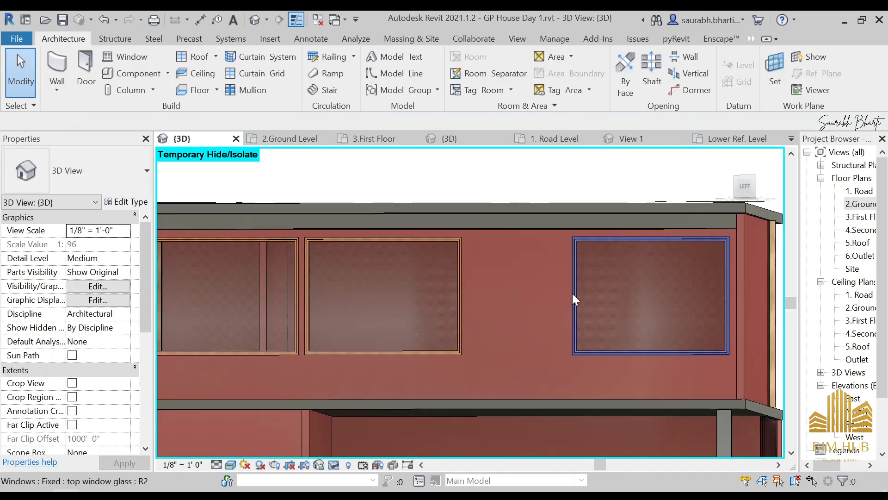
- Set the top window glass type's height to 5' 0" and width to 6' 0"
left_click(576, 296)
left_click(123, 204)
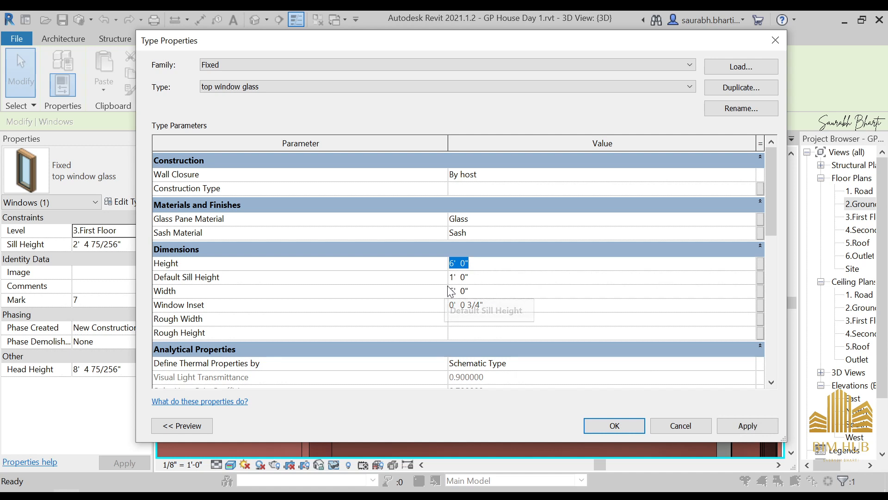
type("5' 0\"")
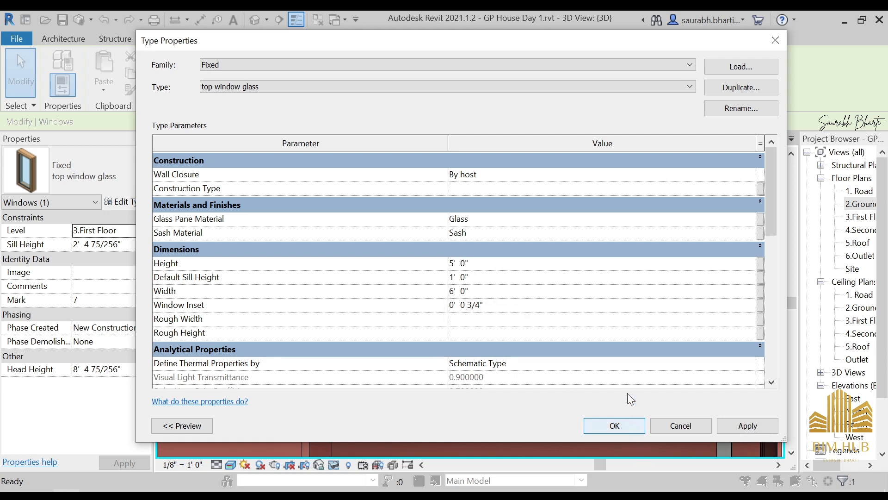
left_click(631, 423)
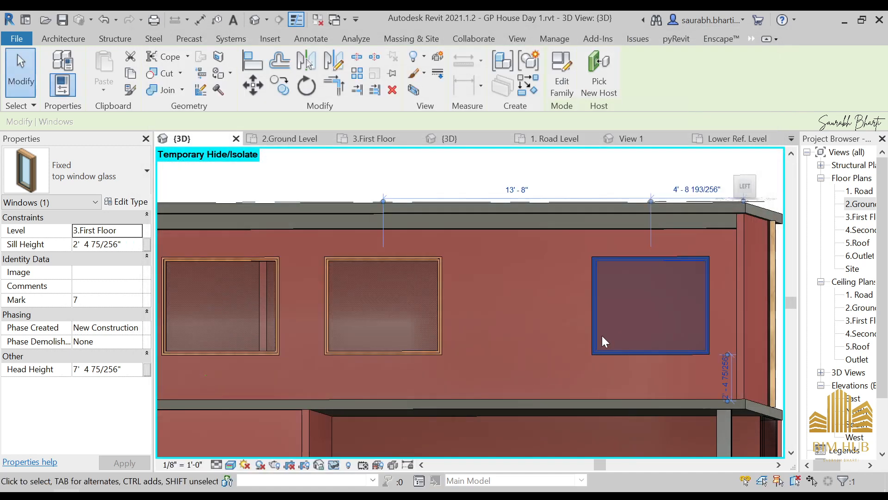
- Set the 3D view to the left side and nudge the leftmost first-floor window toward the wall's outer end
middle_click_drag(625, 351, 631, 348, "shift")
left_click(743, 188)
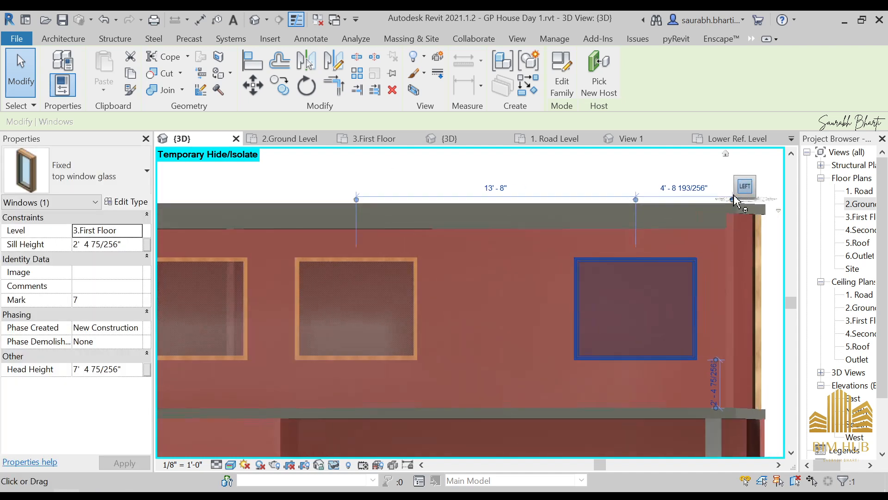
scroll(495, 320, "down", 5)
middle_click_drag(496, 318, 610, 315)
scroll(449, 310, "up", 2)
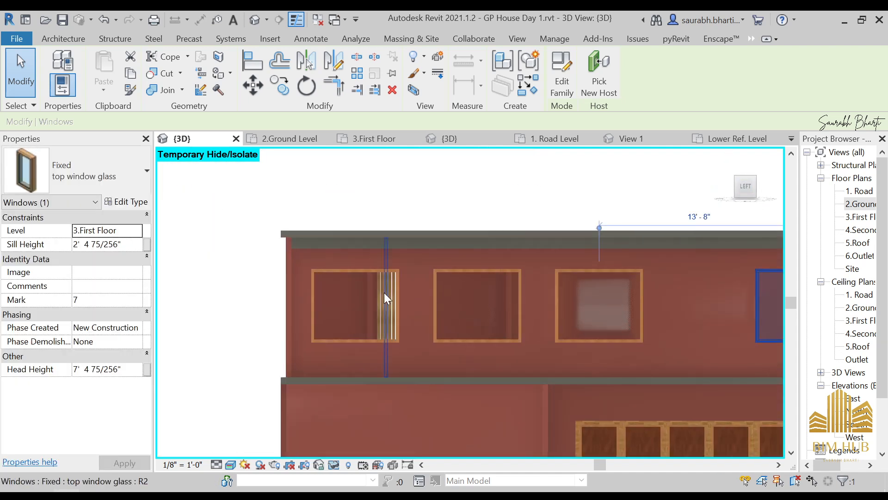
left_click(338, 275)
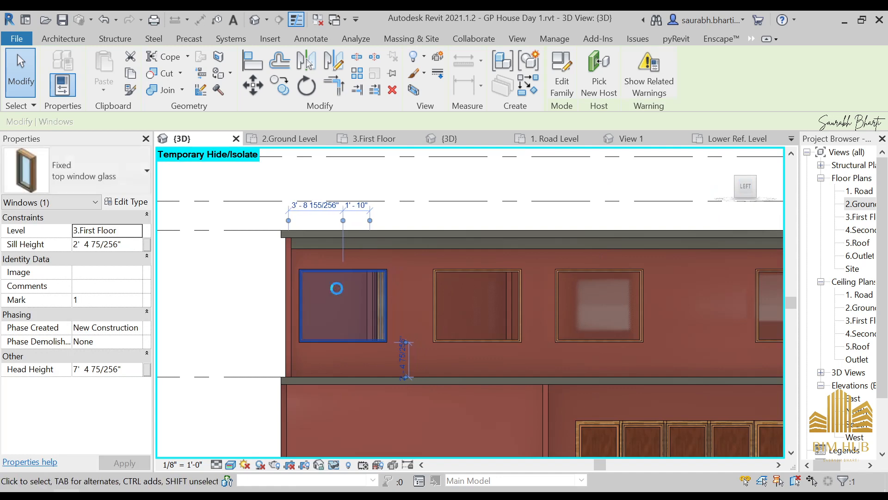
- Open the 3.First Floor plan and temporarily hide the First Floor.jpg underlay image
double_click(869, 217)
scroll(242, 331, "down", 3)
middle_click_drag(240, 331, 609, 336)
scroll(607, 311, "up", 2)
scroll(320, 276, "up", 1)
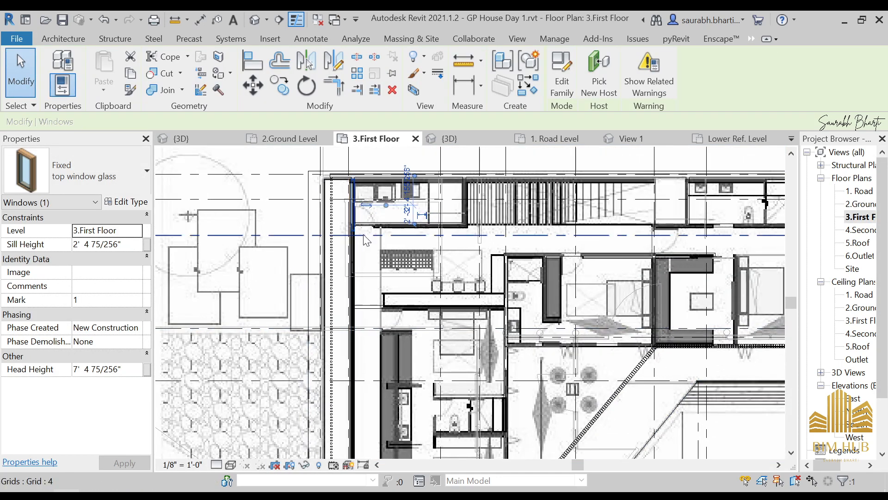
key("Escape")
scroll(353, 202, "up", 4)
left_click(358, 208)
left_click_drag(355, 271, 357, 347)
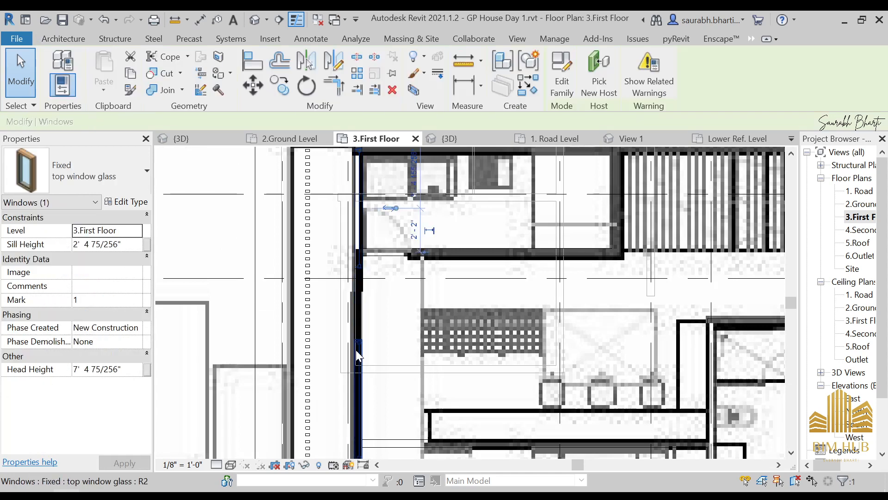
scroll(384, 273, "down", 3)
key("Escape")
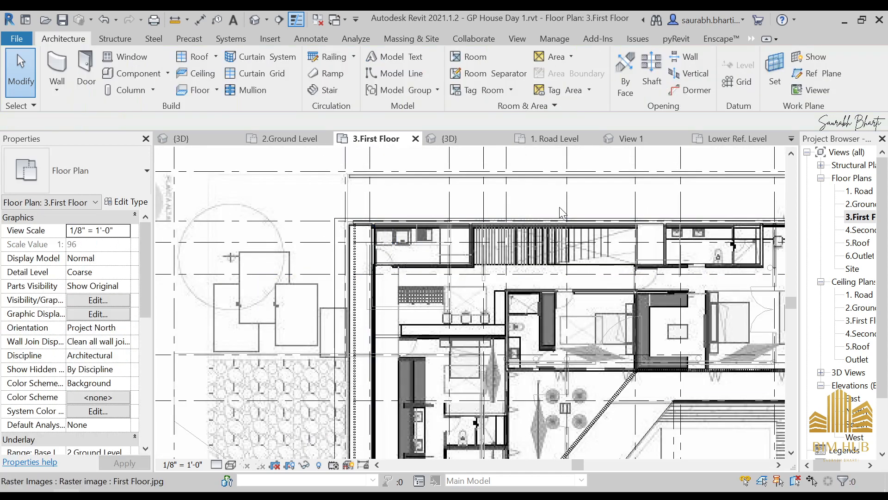
left_click(594, 256)
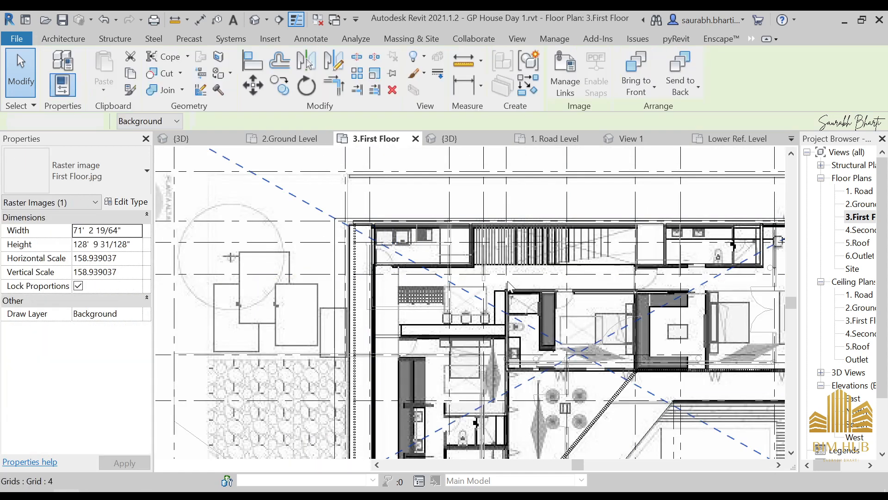
key("h")
key("h")
- Delete all top window glass windows along the wall behind the slatted screen except the first one
scroll(380, 263, "up", 2)
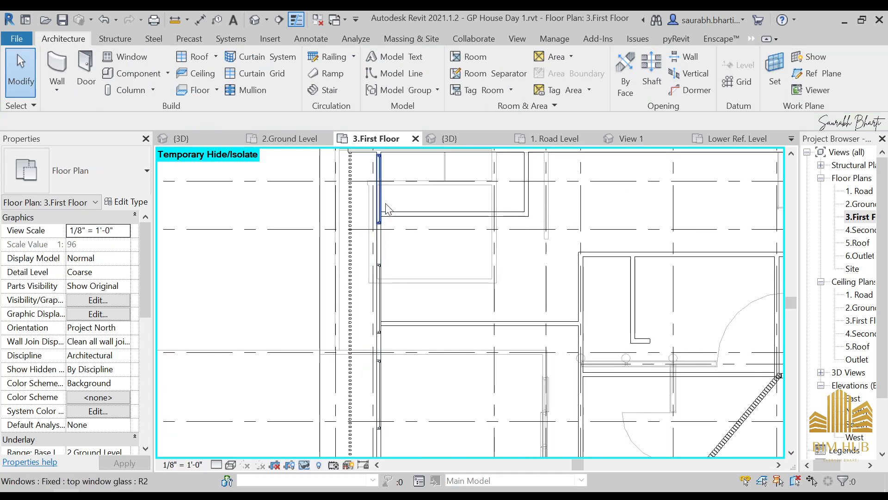
left_click(380, 266)
key("Delete")
left_click(379, 375)
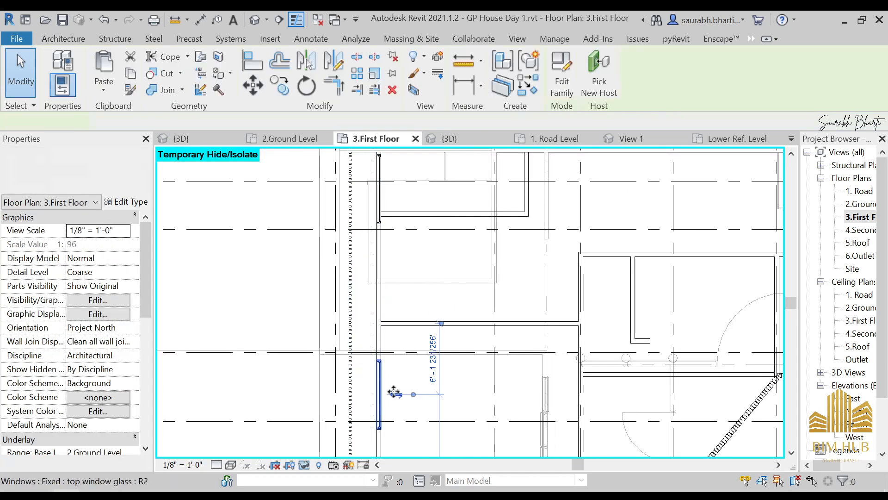
key("Delete")
middle_click_drag(404, 413, 443, 317)
left_click(418, 429)
key("Delete")
- Place two top window glass windows in close succession after the remaining first window on the same wall
scroll(449, 380, "down", 3)
middle_click_drag(453, 374, 425, 420)
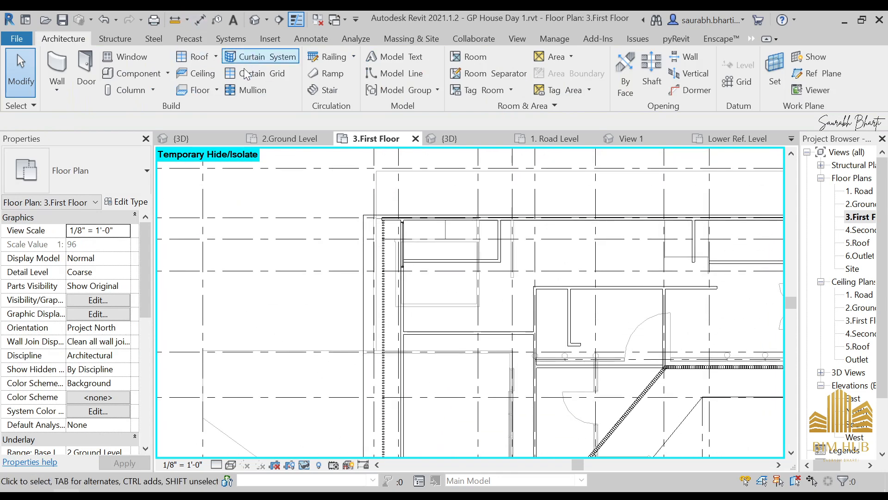
left_click(130, 58)
scroll(410, 281, "up", 2)
left_click(399, 304)
middle_click_drag(406, 341, 426, 281)
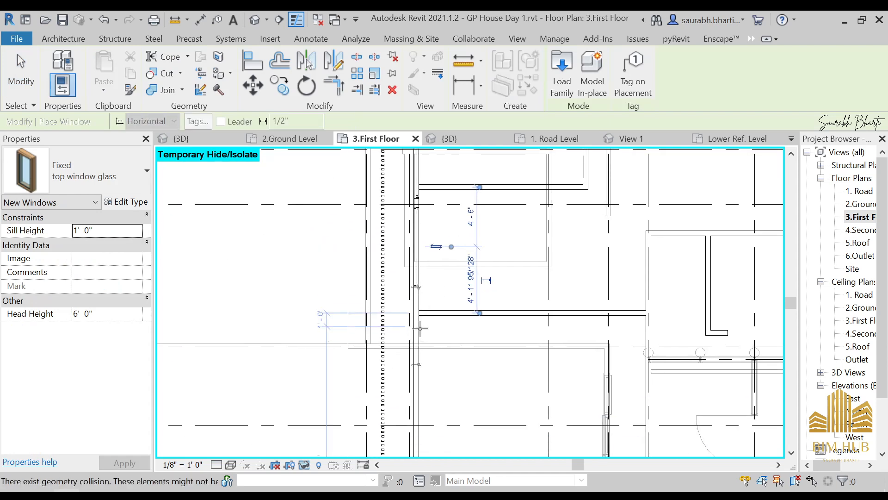
middle_click_drag(421, 330, 479, 237)
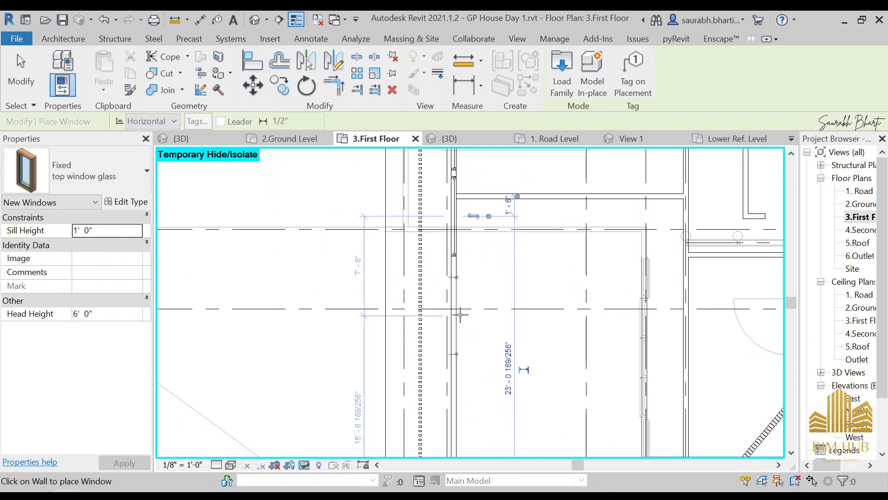
- Place another top window glass window further along the wall and two adjoining ones at its far corner
left_click(459, 305)
middle_click_drag(469, 410, 490, 230)
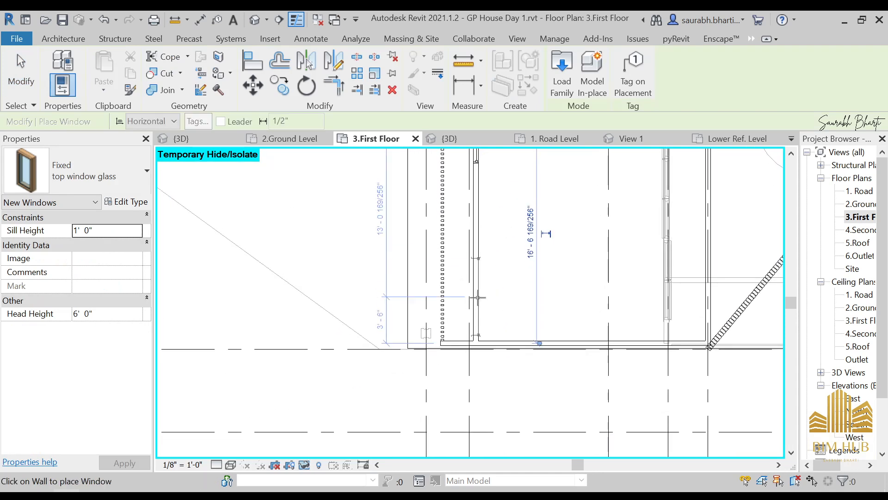
left_click(479, 301)
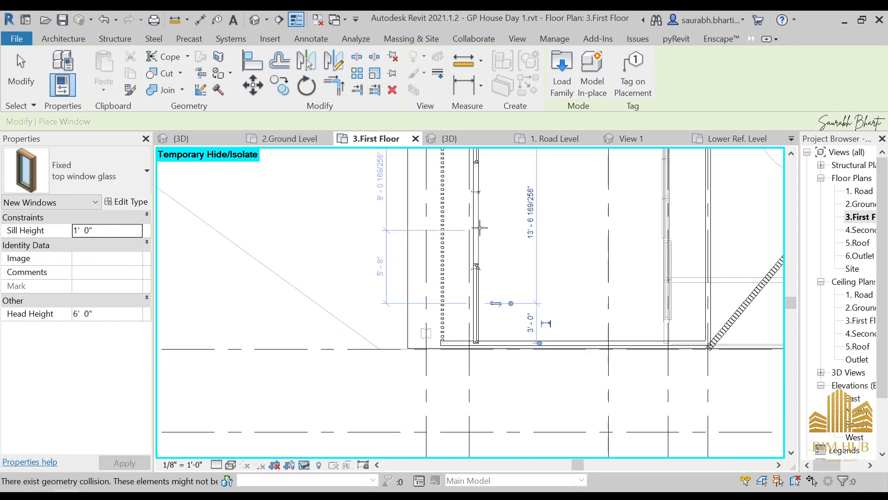
middle_click_drag(478, 223, 451, 310)
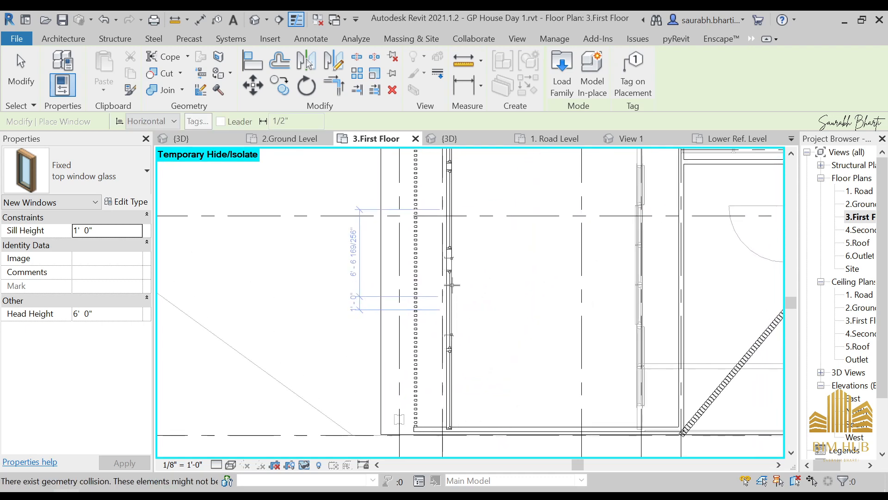
- Delete the window between the first three windows and the adjoining pair at the wall's far corner
key("Escape")
key("Escape")
left_click(449, 240)
key("Delete")
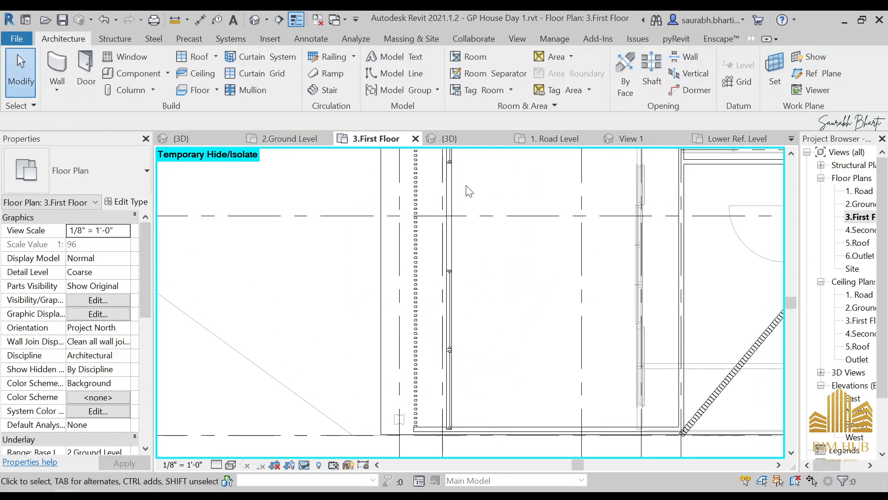
- Return to the 3D view and set the leftmost first-floor window's sill height to 2'6"
left_click(267, 18)
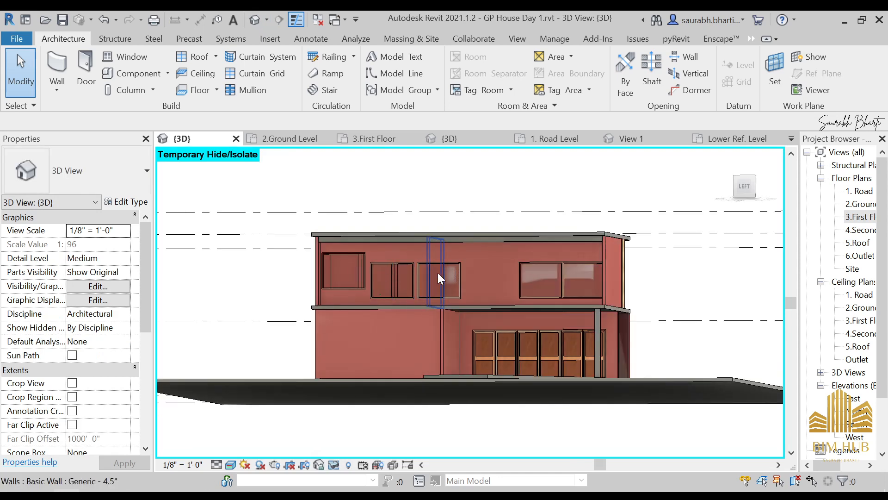
left_click(400, 265)
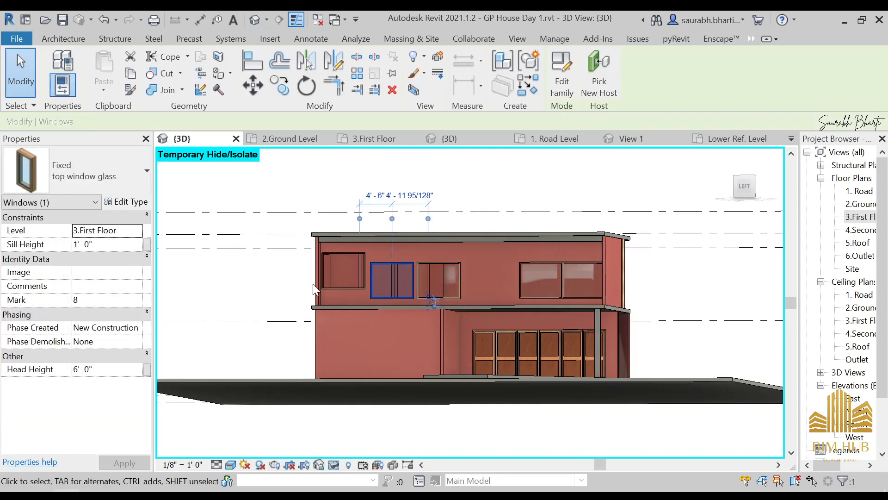
left_click(293, 287)
left_click(344, 282)
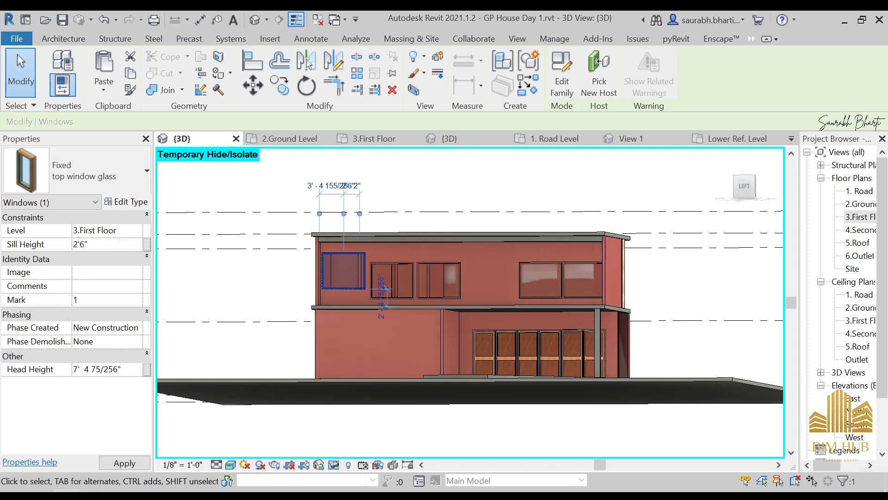
key("Escape")
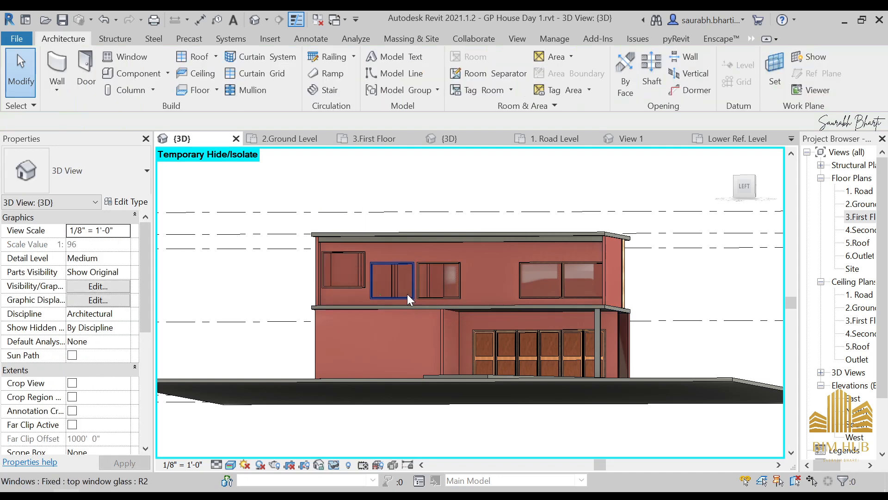
- Set the sill height of the other four first-floor windows in the row to 2'6"
left_click(407, 294)
left_click(457, 284, "ctrl")
left_click(597, 269, "ctrl")
left_click(597, 268, "ctrl")
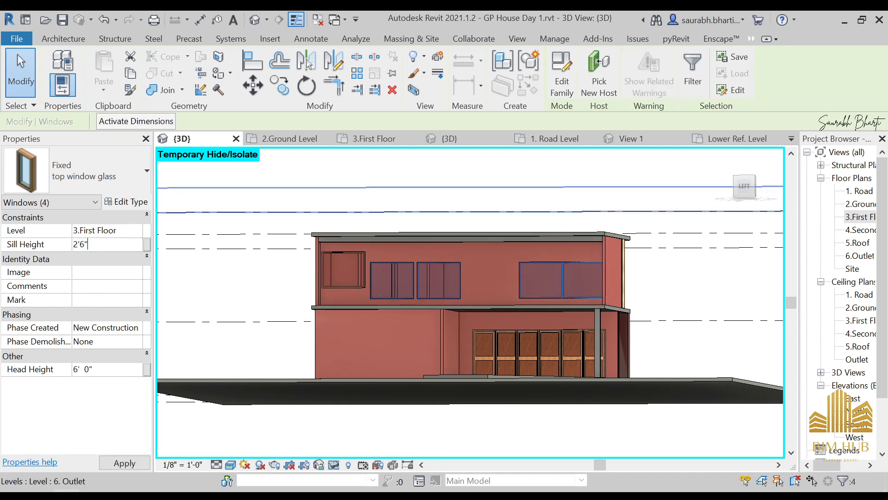
key("Escape")
- Reset the temporary hide in the 3D view to bring back the slatted screen
middle_click_drag(482, 279, 507, 295, "shift")
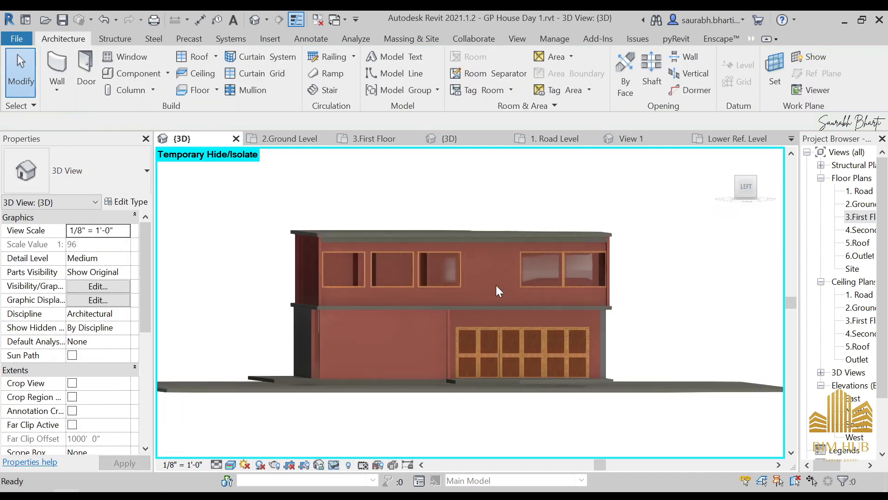
scroll(495, 274, "up", 3)
scroll(491, 320, "down", 3)
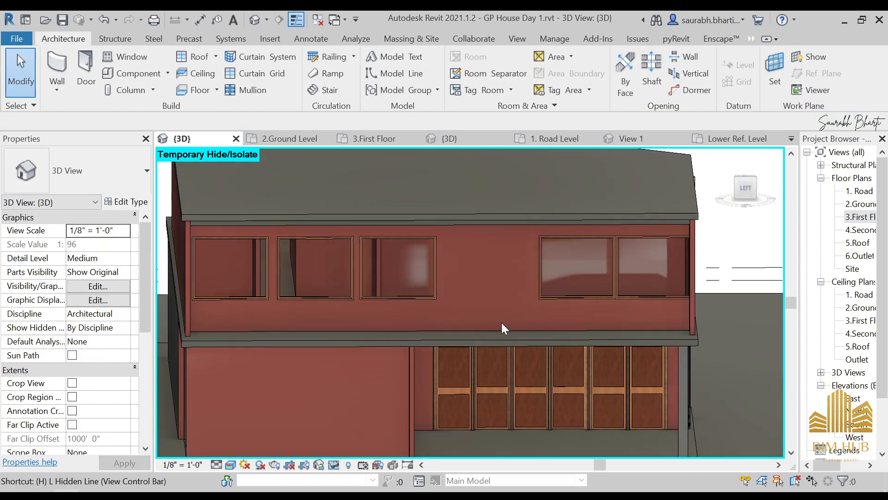
middle_click_drag(508, 318, 468, 371, "shift")
scroll(465, 373, "up", 3)
- Open the structure layer's material selection for the ground-floor Generic - 4.5" wall type and browse the project materials
left_click(472, 397)
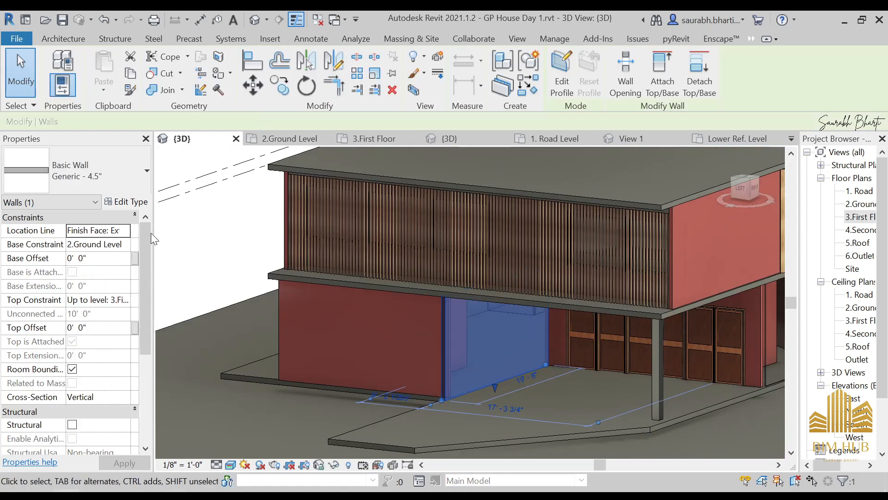
left_click(137, 193)
left_click(122, 202)
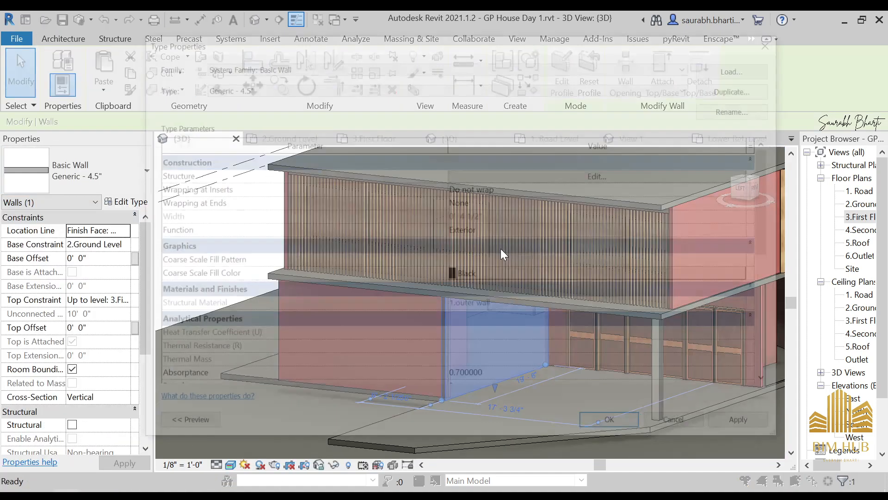
left_click(624, 171)
left_click(459, 173)
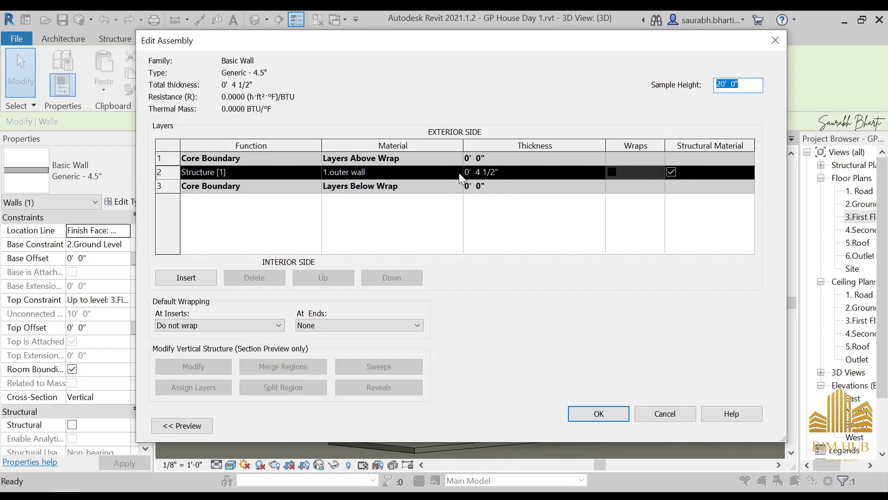
left_click(460, 171)
scroll(266, 316, "down", 15)
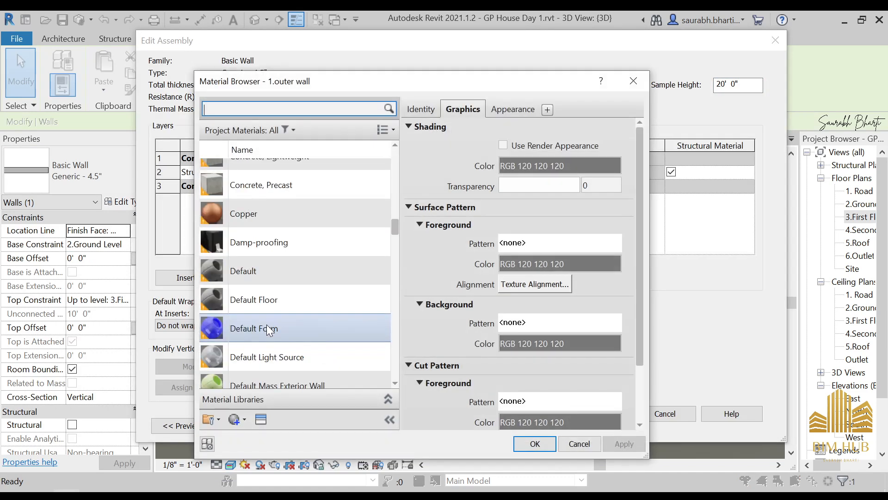
scroll(263, 296, "up", 3)
scroll(275, 339, "down", 6)
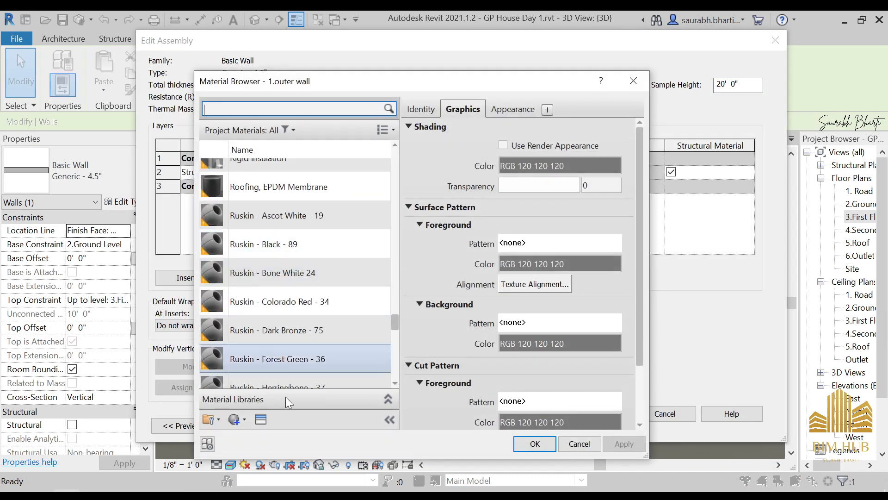
- Create a new material in the project material list
left_click(261, 419)
left_click(261, 419)
left_click(246, 420)
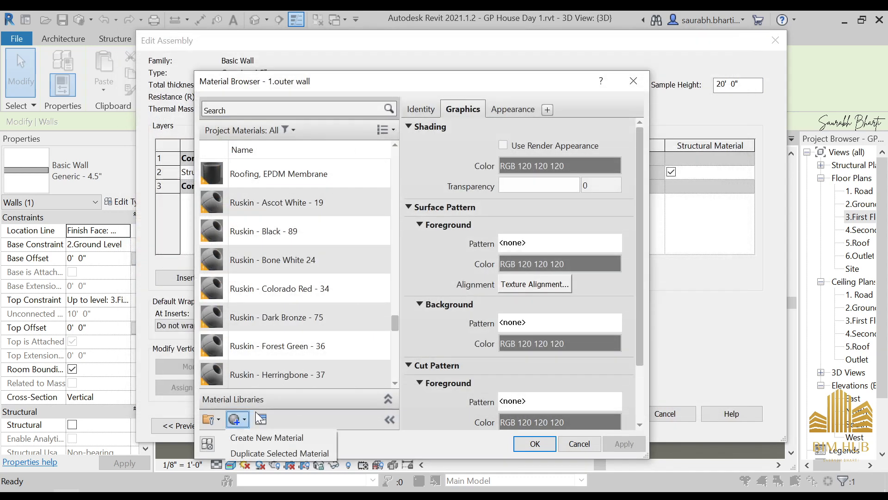
left_click(265, 433)
- Rename the new material as 1.white wall and keep it selected
right_click(300, 261)
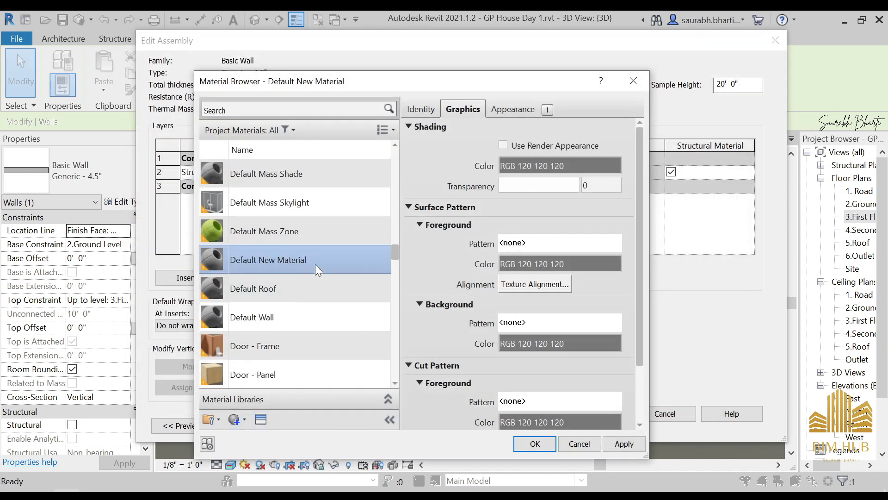
right_click(315, 265)
left_click(347, 302)
type("1.w")
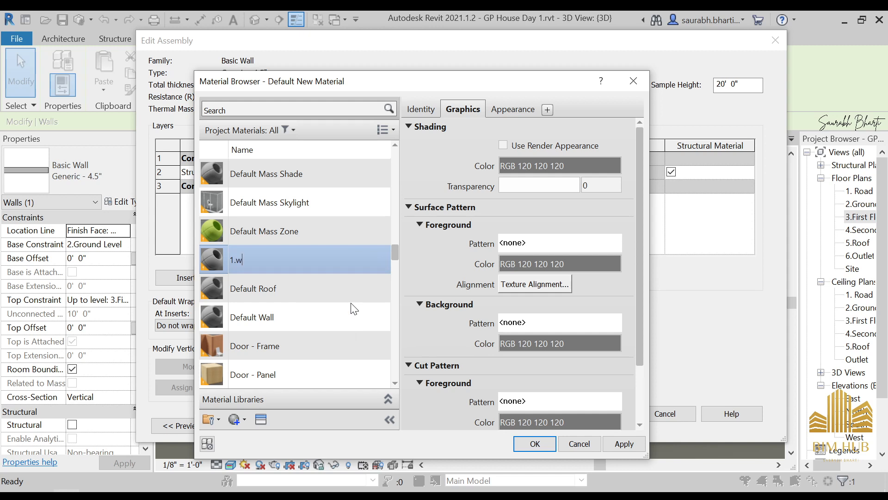
type("hite waqlll")
key("Return")
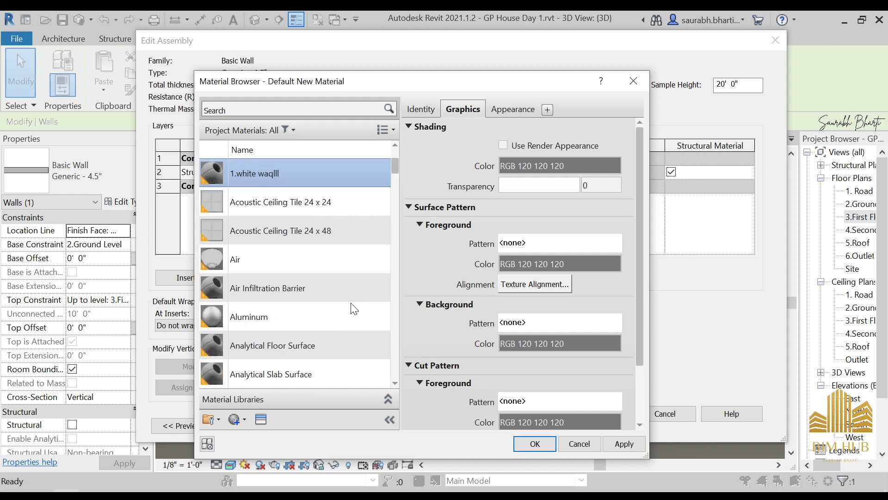
right_click(324, 167)
left_click(354, 203)
key("End")
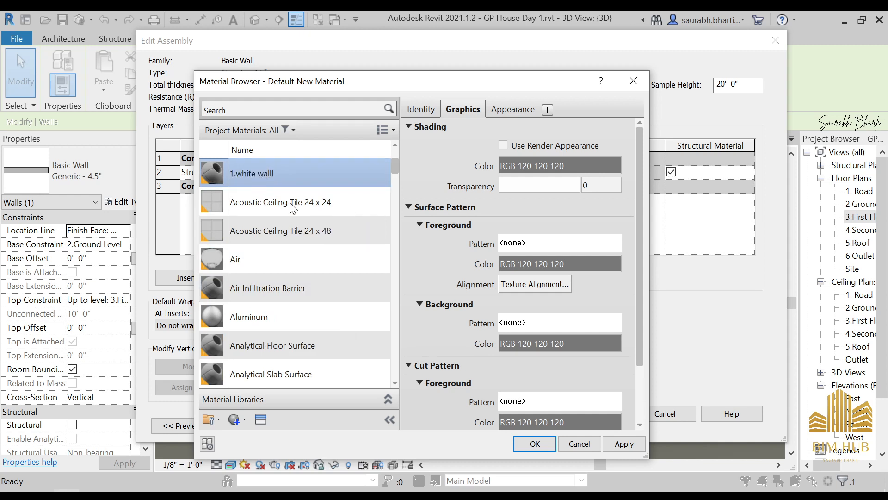
left_click(234, 269)
left_click(278, 173)
- Open the asset browser for 1.white wall and look through the Appearance Library's Wall Paint and Wall Covering assets
left_click(261, 418)
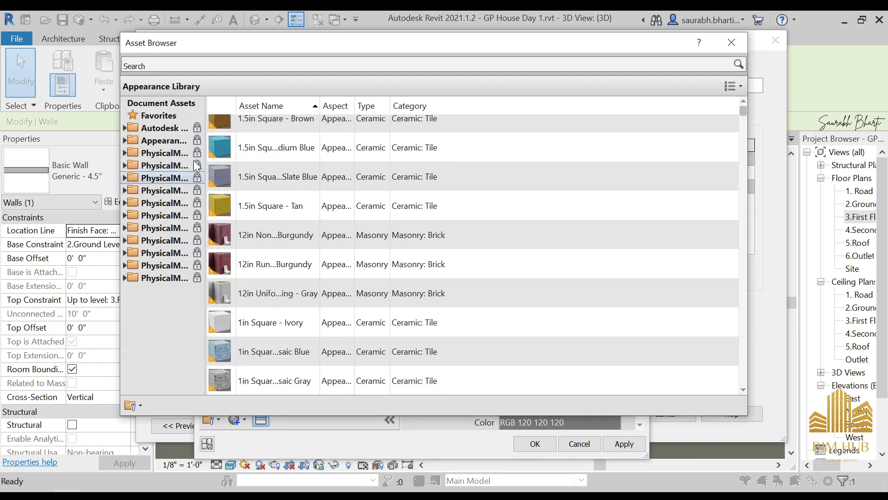
left_click(130, 140)
scroll(157, 232, "down", 5)
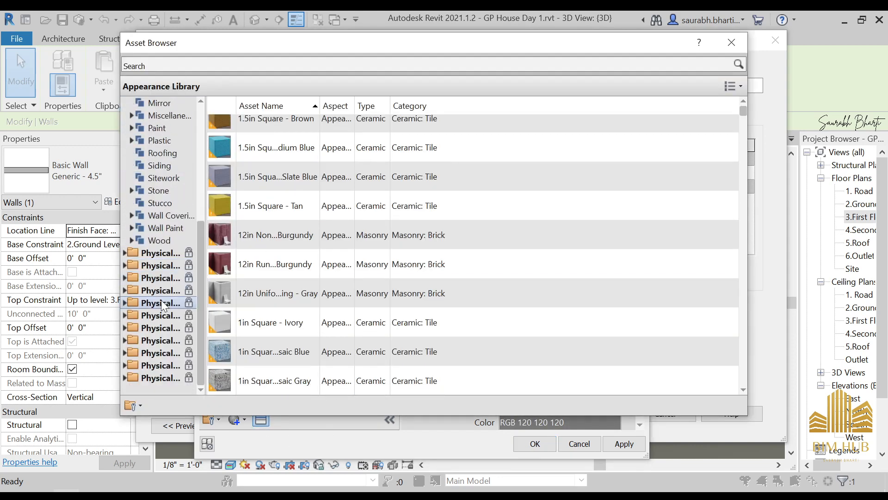
left_click(165, 229)
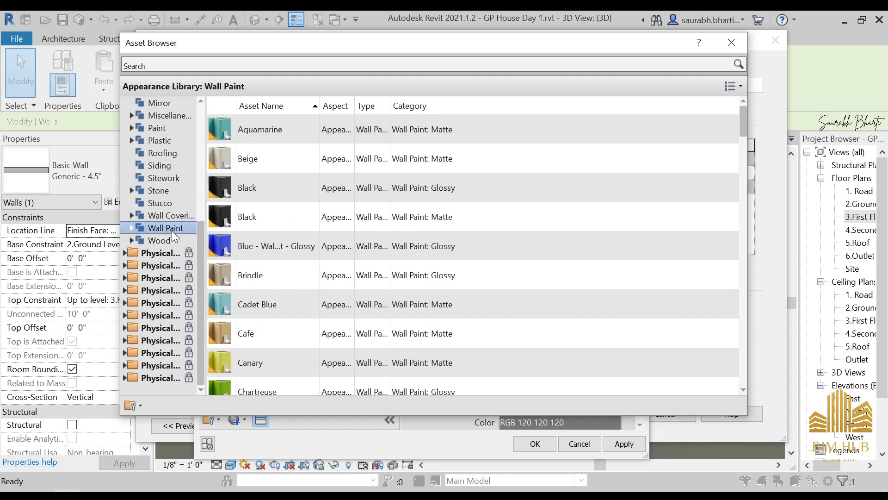
scroll(255, 256, "down", 10)
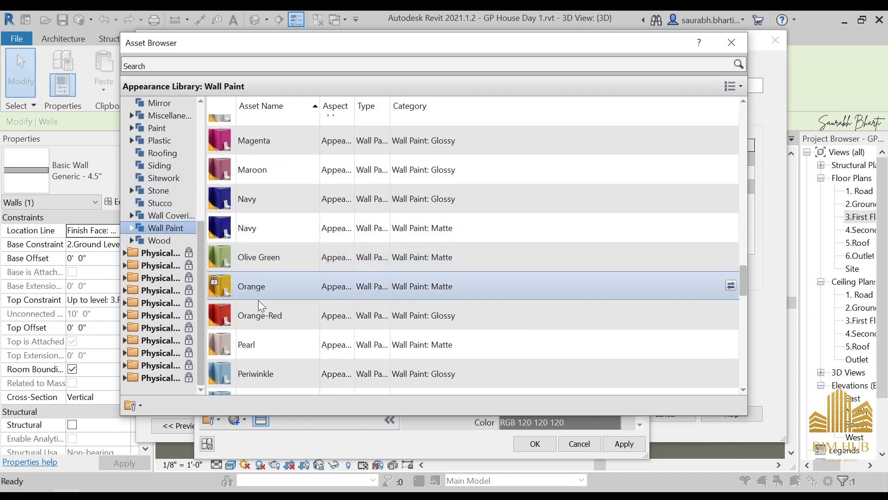
scroll(259, 299, "up", 3)
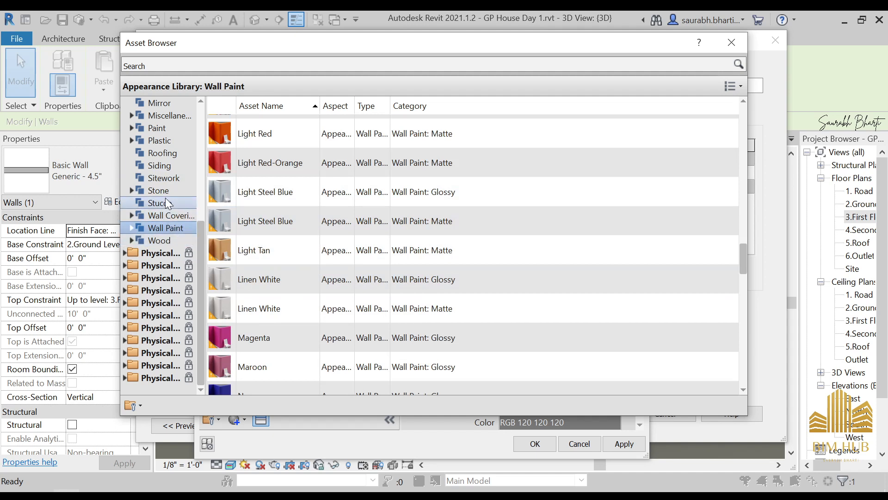
scroll(163, 172, "up", 5)
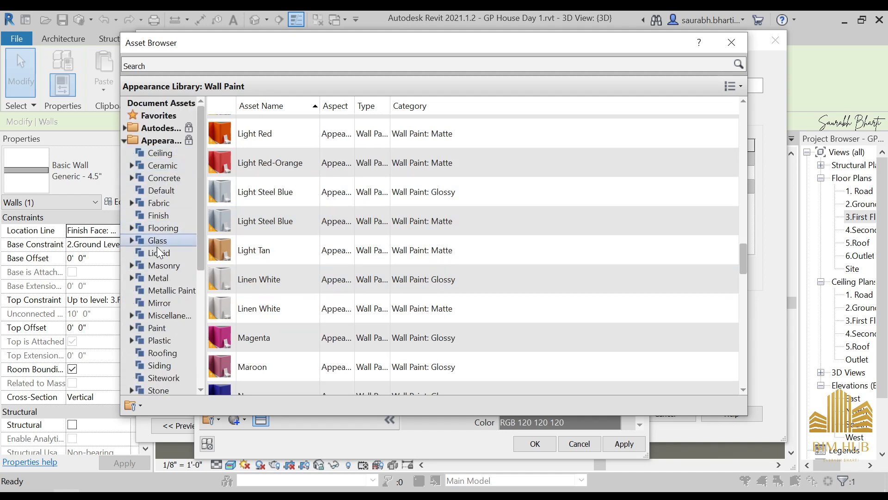
scroll(156, 279, "down", 3)
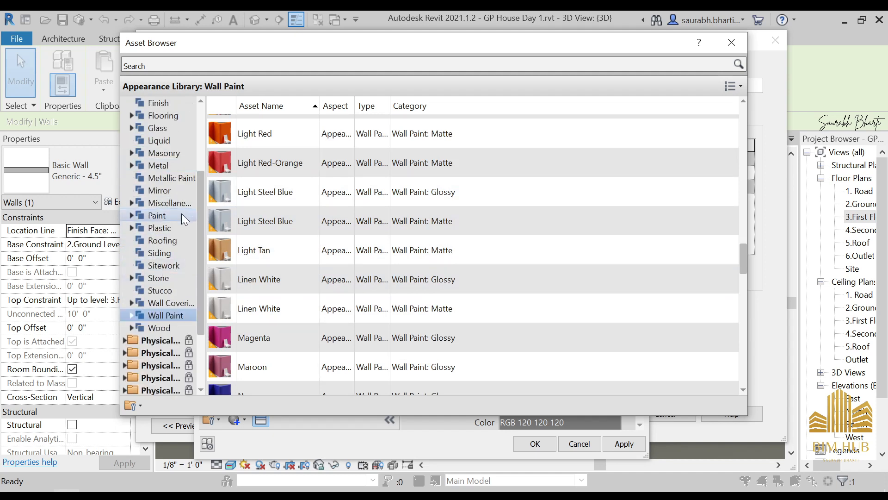
left_click(166, 303)
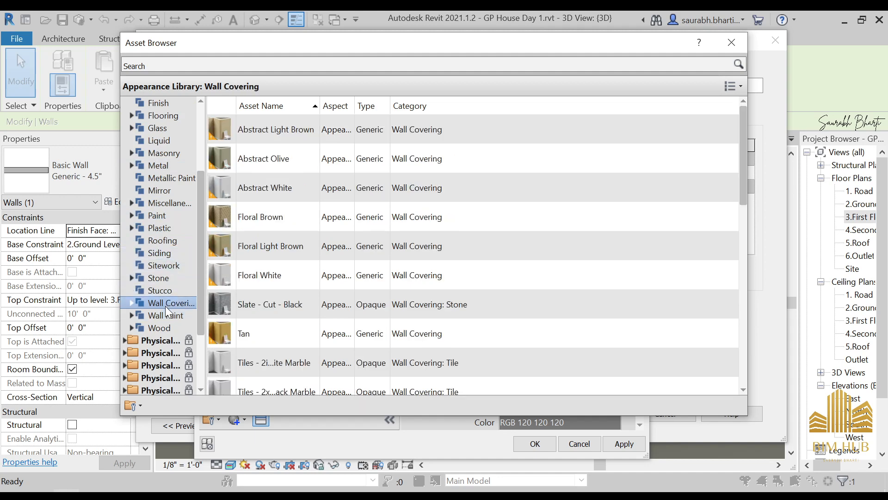
scroll(727, 260, "down", 5)
scroll(170, 210, "up", 3)
- Look through the Concrete, Ceramic, Flooring, Paint and Plastic appearance assets for a white wall finish
left_click(166, 178)
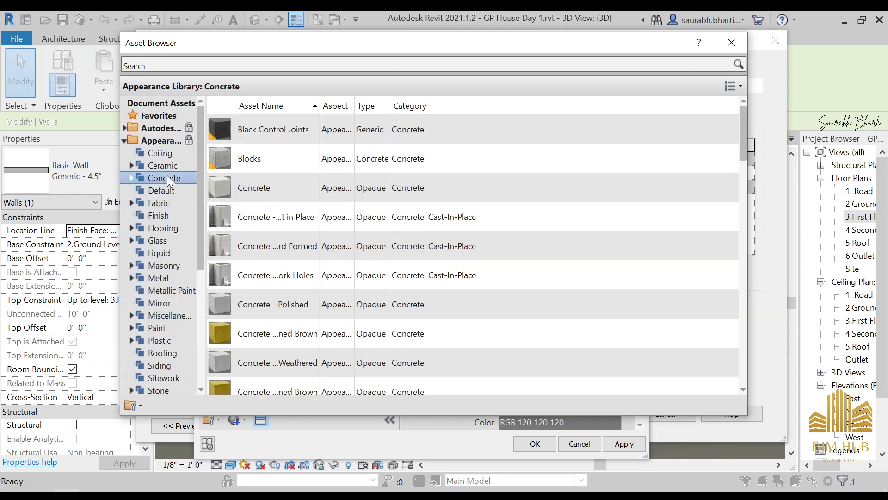
left_click(163, 166)
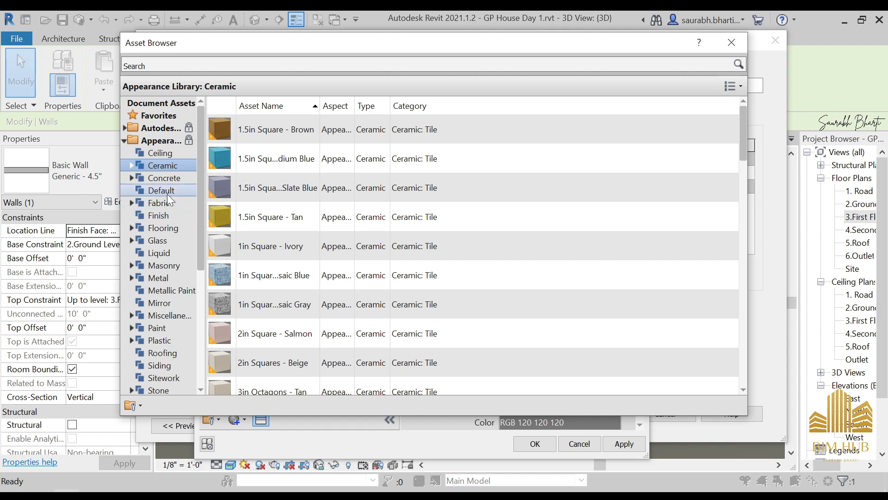
left_click(167, 193)
left_click(166, 226)
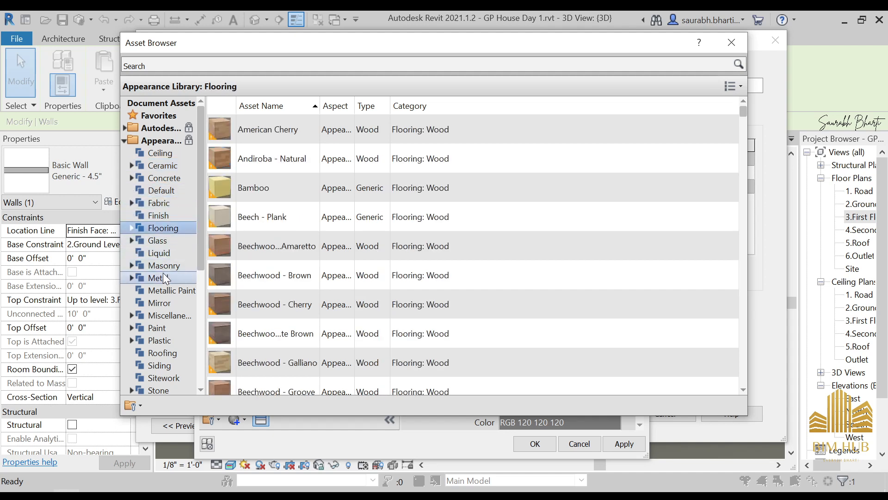
left_click(167, 316)
left_click(168, 328)
scroll(431, 311, "down", 2)
scroll(430, 312, "down", 3)
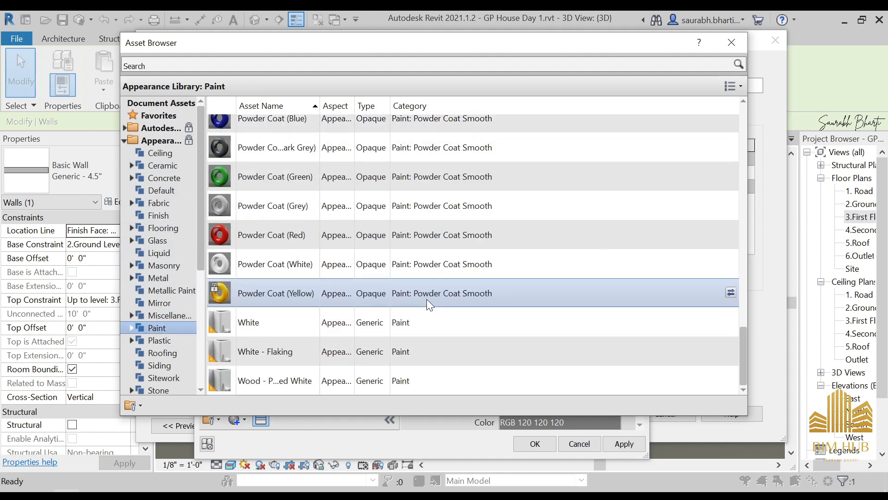
left_click(167, 340)
scroll(270, 351, "down", 10)
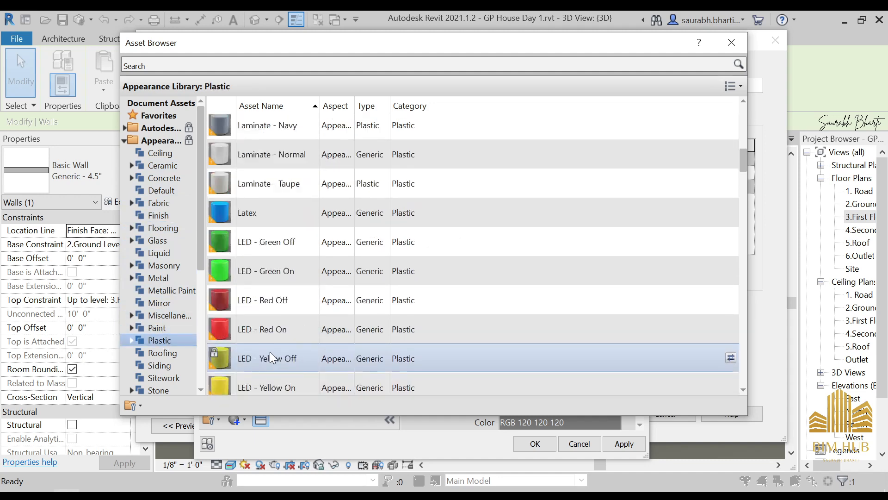
- Search the Plastic appearance assets for wall, and clear the search
left_click(219, 64)
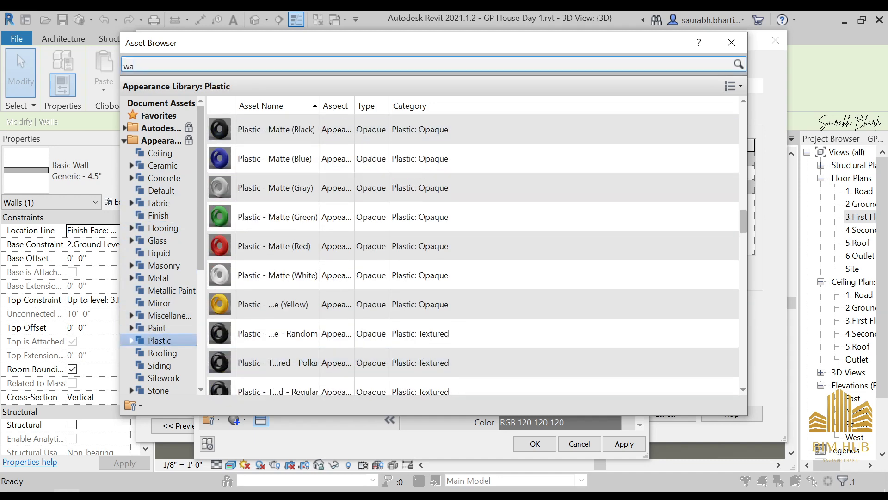
type("wall")
key("Return")
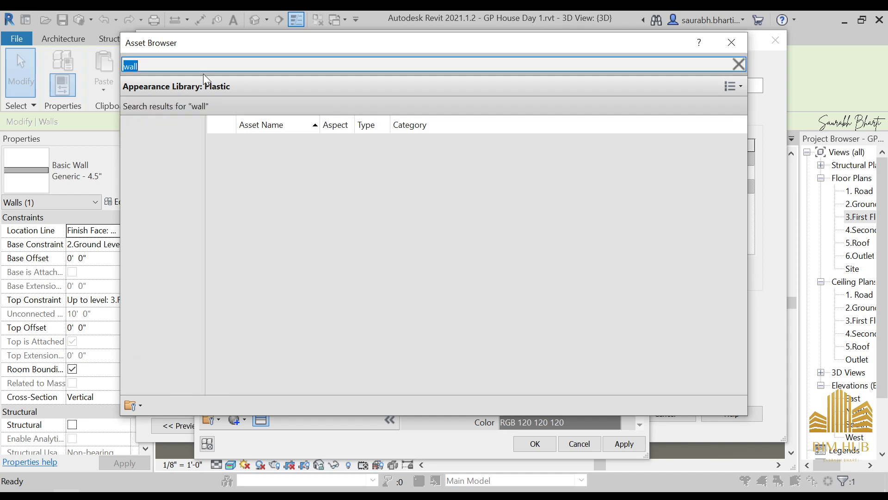
key("BackSpace")
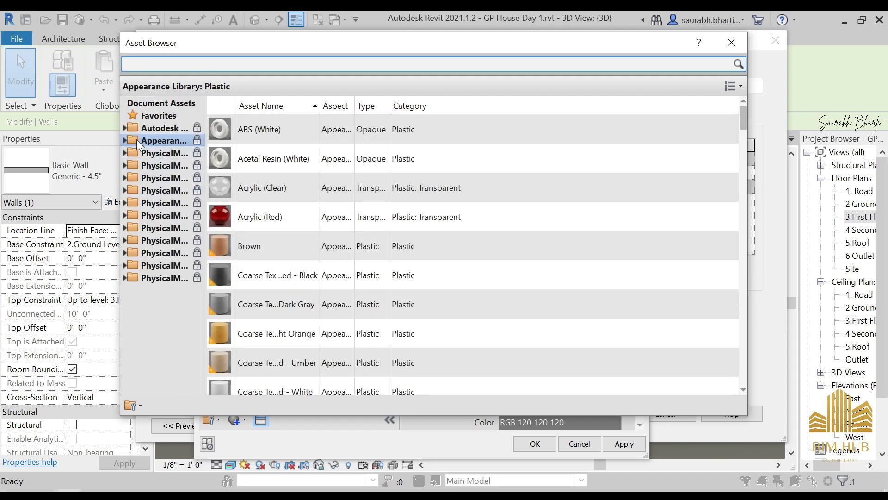
- Expand the Appearance Library again and look through its categories and the full list of Paint assets
left_click(130, 139)
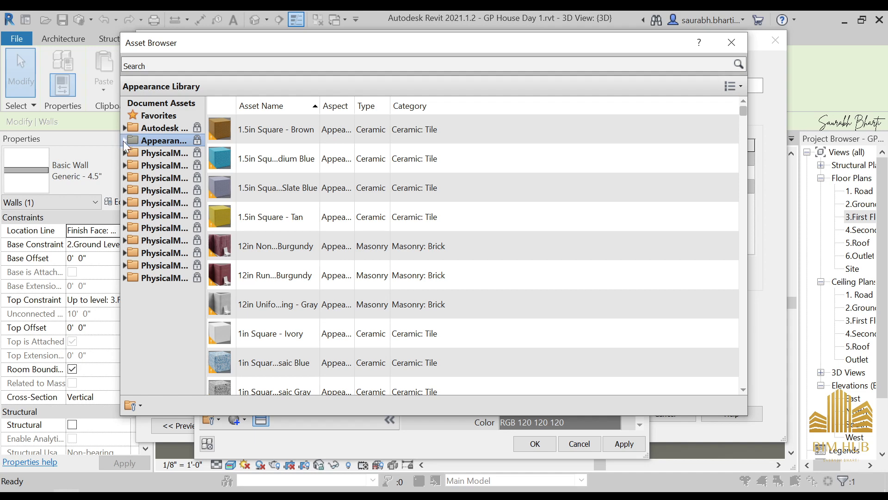
left_click(124, 140)
left_click(161, 165)
left_click(161, 190)
left_click(159, 202)
left_click(162, 242)
left_click(160, 327)
scroll(168, 358, "down", 5)
scroll(294, 260, "down", 2)
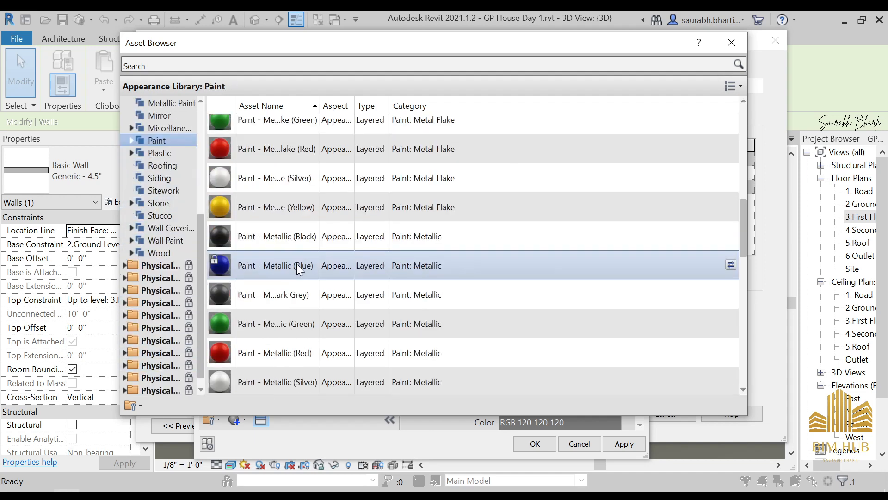
scroll(294, 260, "down", 5)
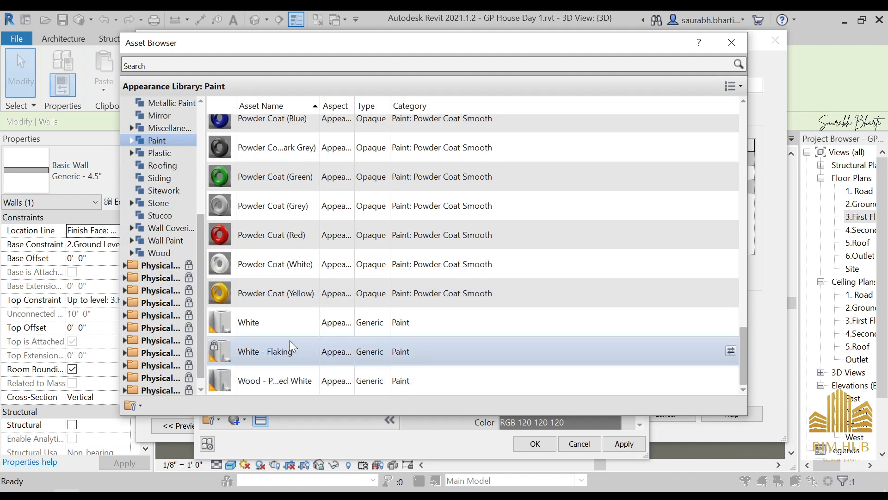
- Replace the 1.white wall appearance with the Wall Paint asset Wall Texture - Knockdown - Matte, and confirm the material and wall type edits
left_click(167, 241)
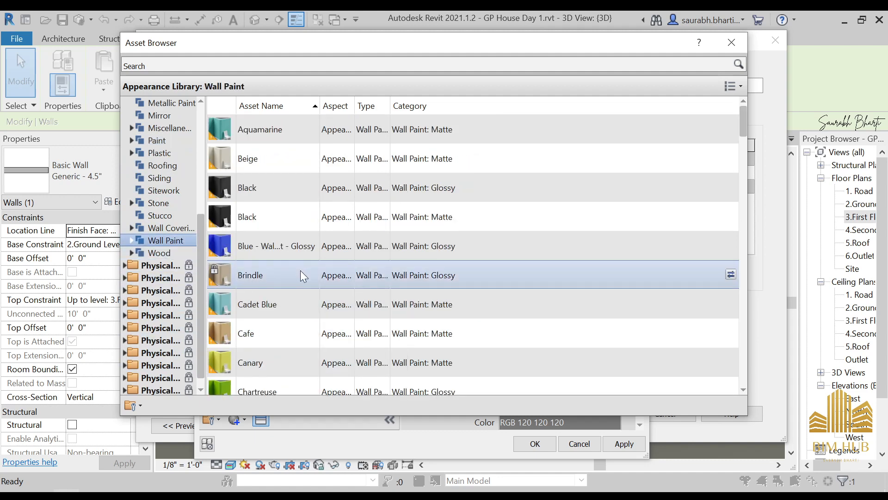
scroll(300, 278, "down", 15)
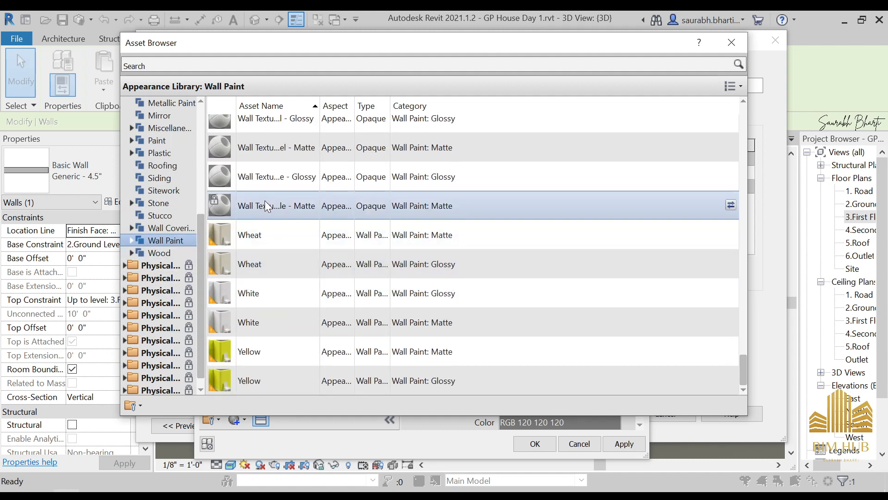
scroll(266, 207, "up", 3)
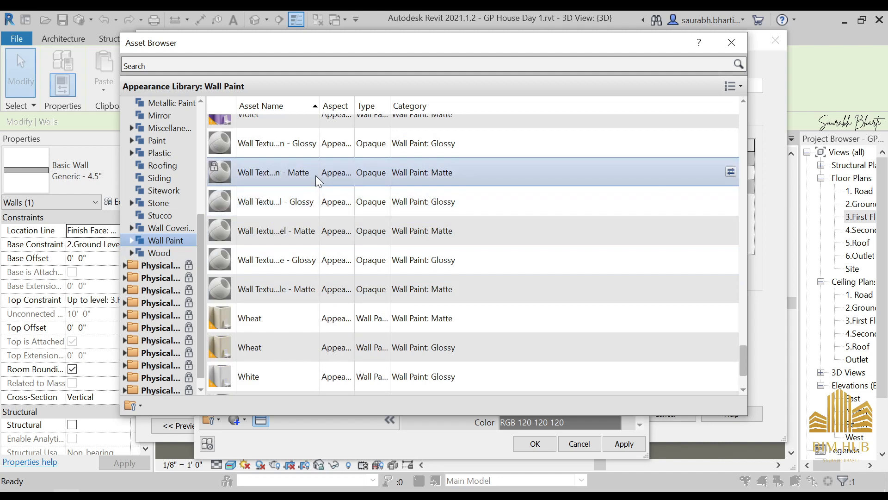
left_click(731, 43)
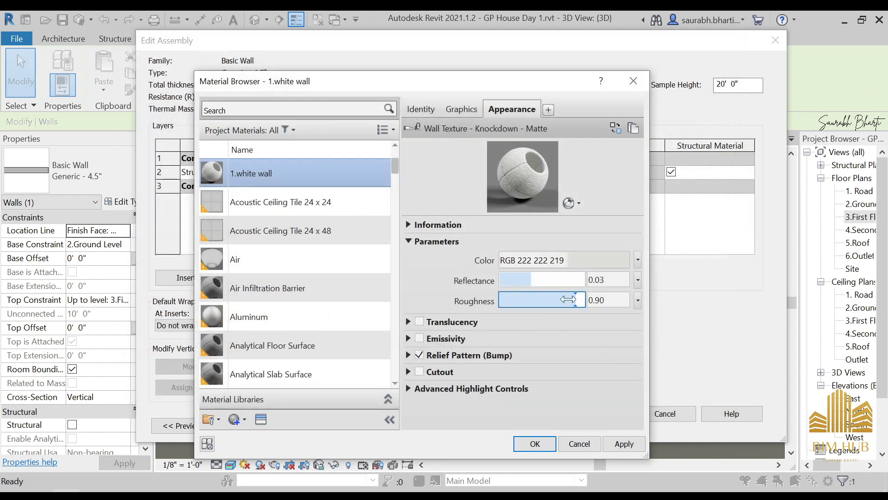
left_click(548, 447)
left_click(604, 416)
left_click(610, 423)
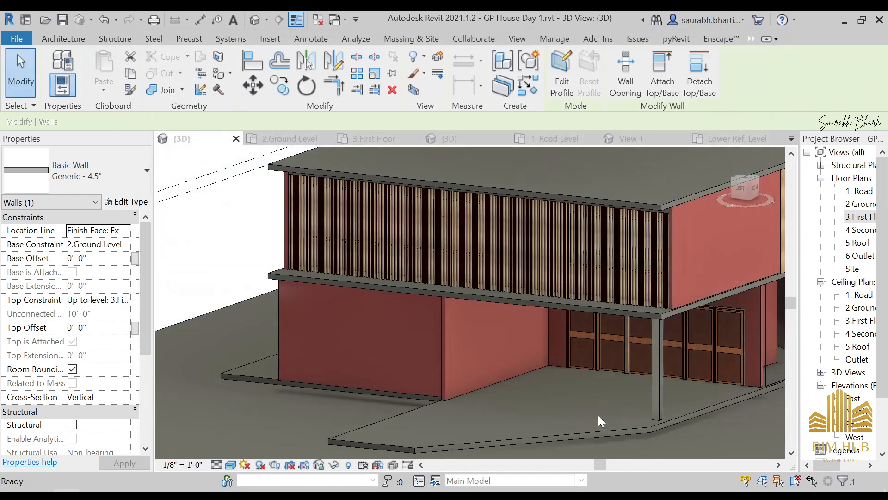
- Deselect the wall and examine the house exterior from several sides to check the white wall finish
left_click(528, 376)
scroll(528, 377, "down", 3)
middle_click_drag(528, 376, 677, 386, "shift")
middle_click_drag(607, 384, 444, 376, "shift")
scroll(484, 396, "up", 3)
scroll(425, 368, "down", 5)
scroll(581, 398, "down", 3)
middle_click_drag(443, 325, 468, 343, "shift")
scroll(476, 318, "up", 3)
scroll(445, 341, "up", 2)
scroll(468, 343, "down", 3)
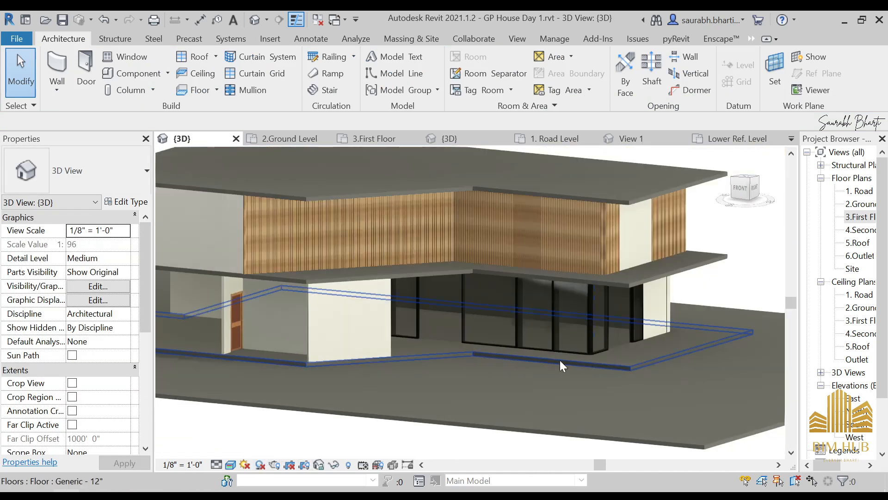
- Set the 3D view's detail level to Fine and save the project
scroll(432, 301, "up", 5)
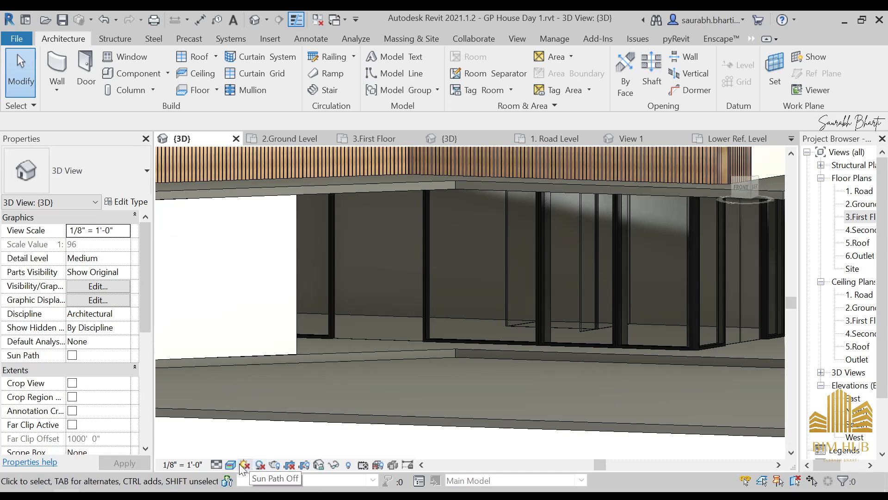
left_click(217, 464)
left_click(233, 448)
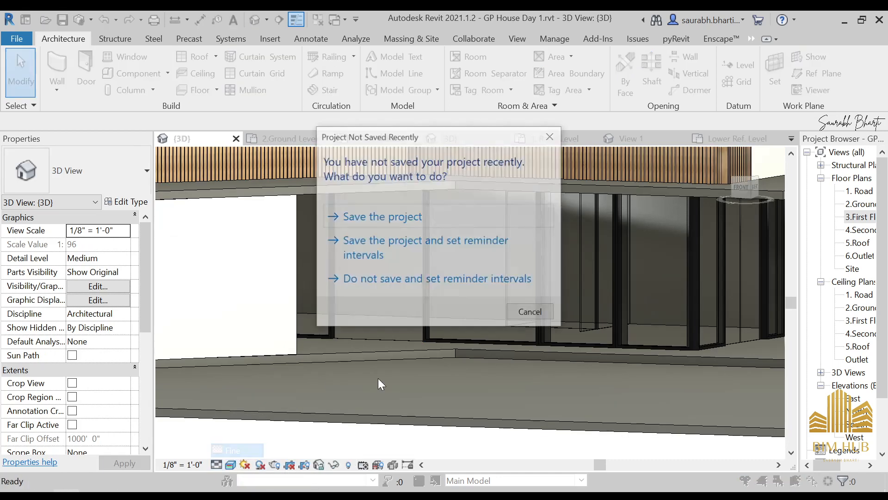
left_click(436, 215)
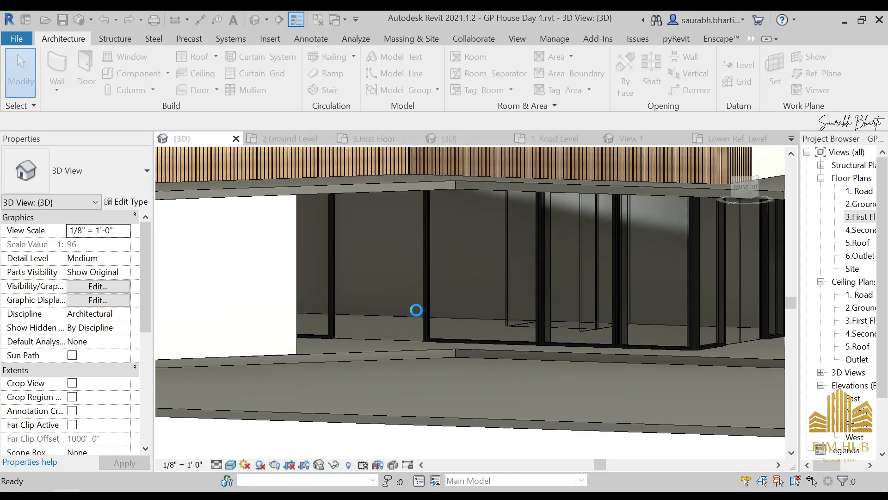
- Select the ground-floor glazed wall beside the white wall and assign it the type Curtain Wall 1
middle_click_drag(417, 318, 389, 309, "shift")
scroll(338, 290, "up", 3)
middle_click_drag(338, 291, 255, 310, "shift")
left_click(260, 314)
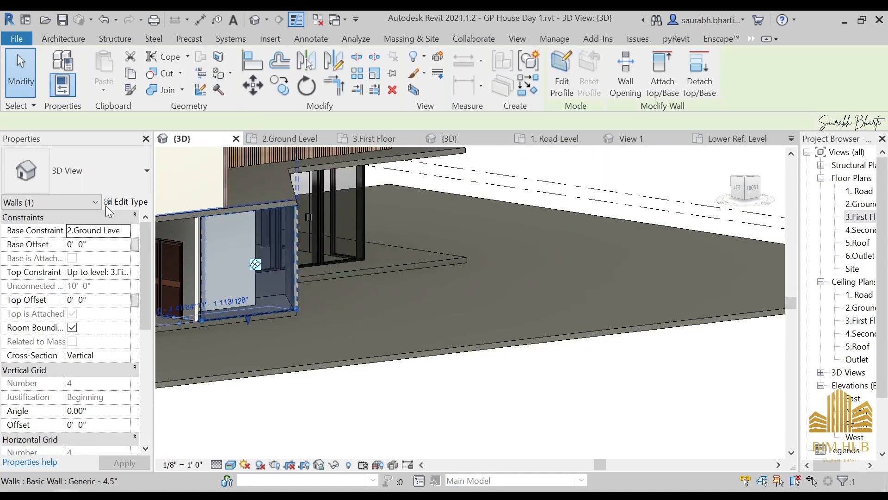
left_click(124, 178)
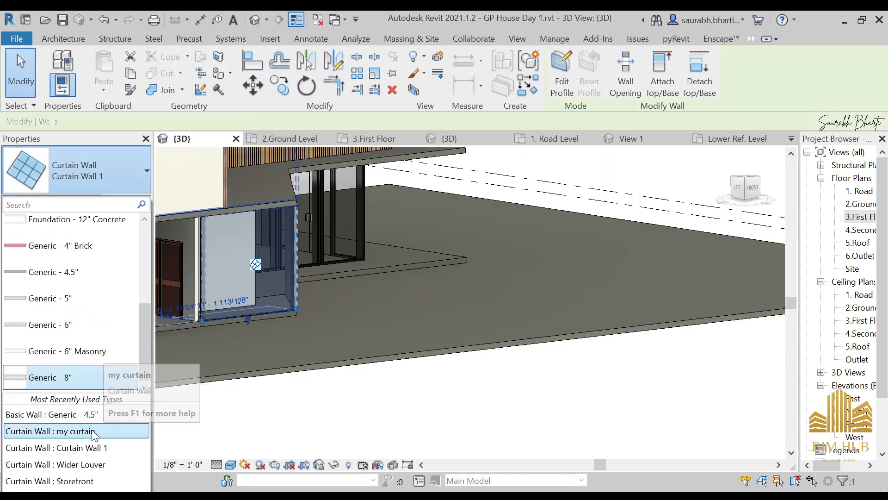
left_click(96, 451)
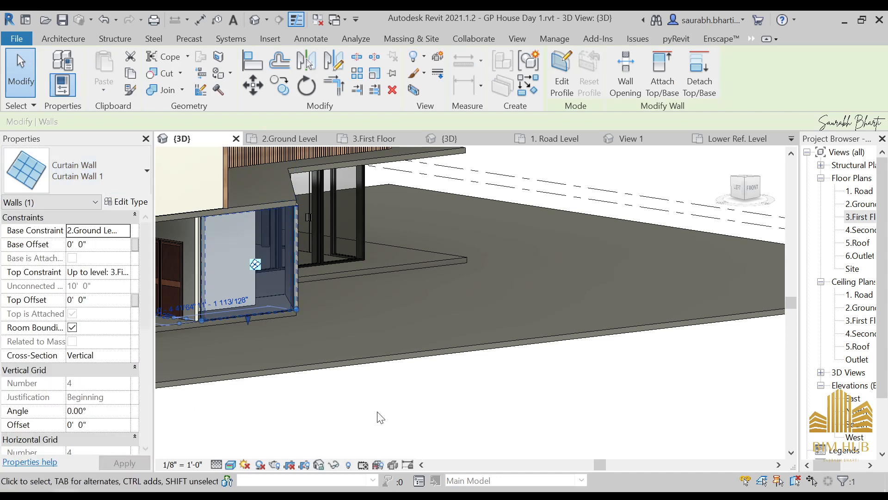
- Reselect the ground-floor curtain wall, check the available wall types without choosing one, and inspect the opening from the front
left_click(432, 419)
middle_click_drag(436, 416, 301, 323, "shift")
left_click(304, 326)
left_click(100, 180)
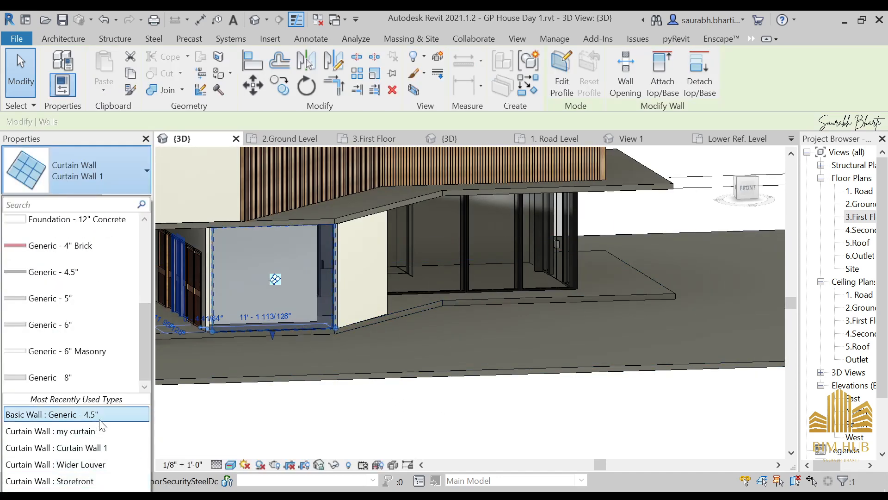
left_click(295, 327)
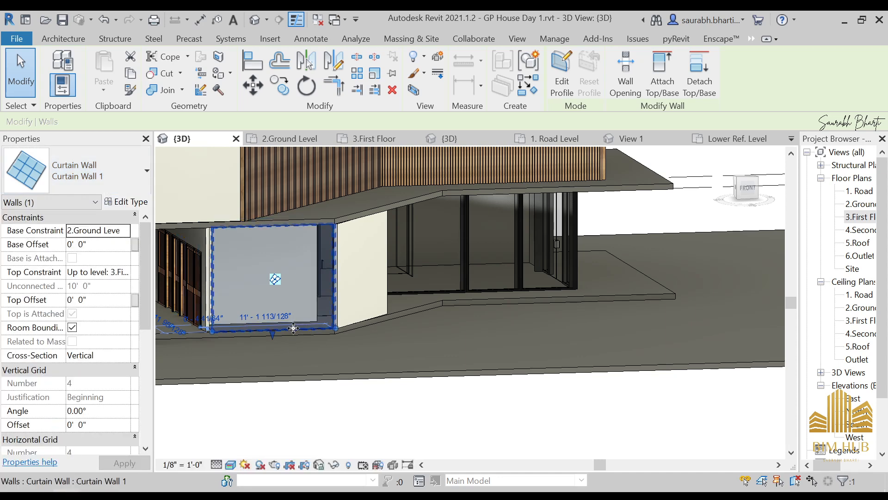
key("Escape")
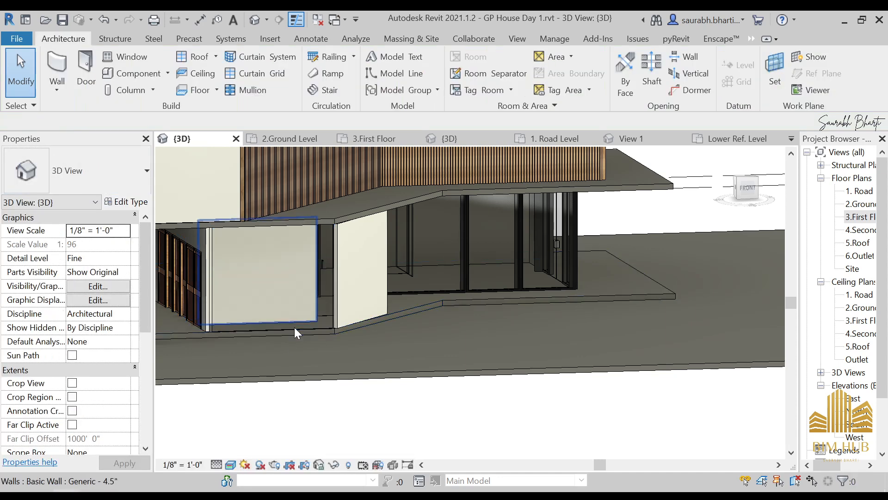
left_click(294, 327)
key("Escape")
middle_click_drag(294, 326, 337, 373, "shift")
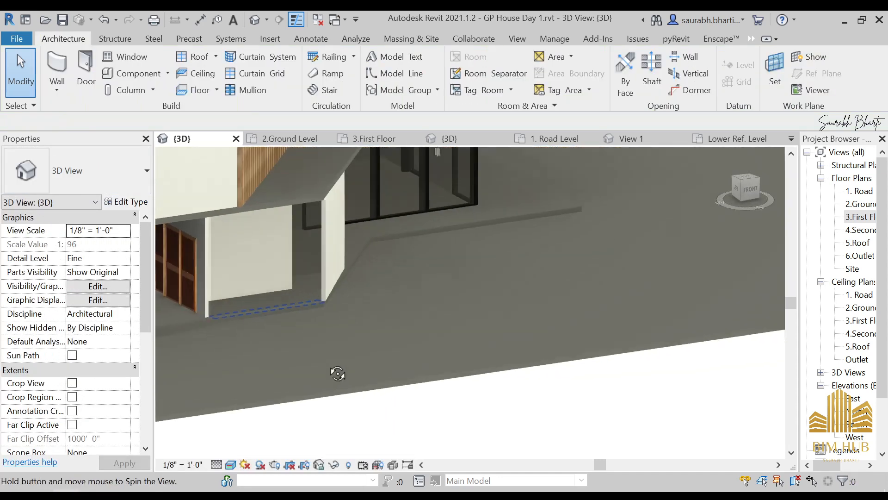
- Change the glazed panel of the front ground-floor curtain wall beside the angled white wall to the Glass Panel type
left_click(307, 299)
left_click(307, 299)
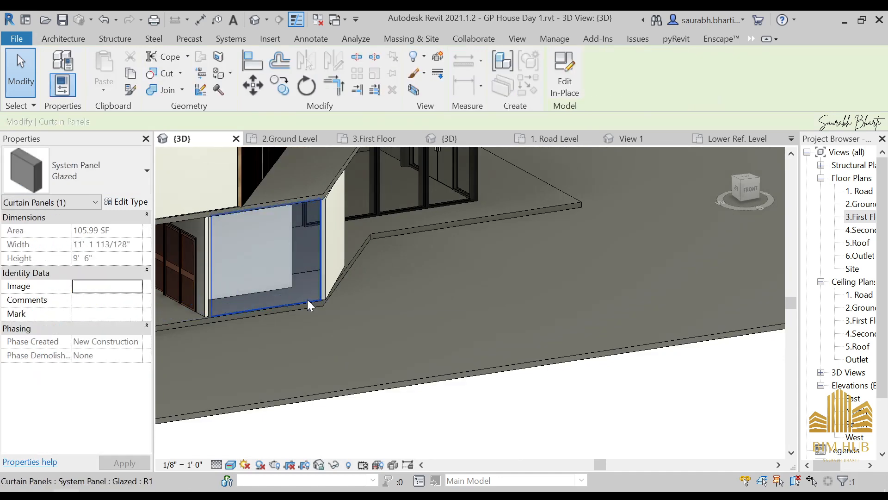
key("Escape")
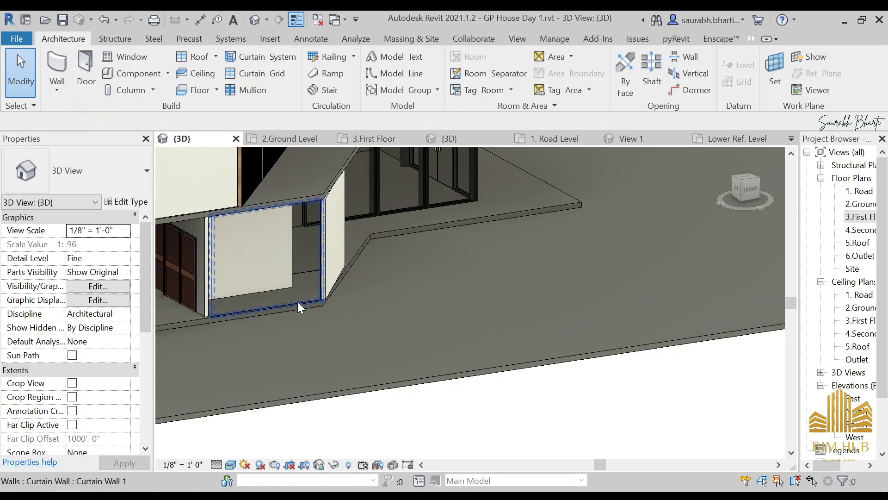
key("Tab")
left_click(298, 302)
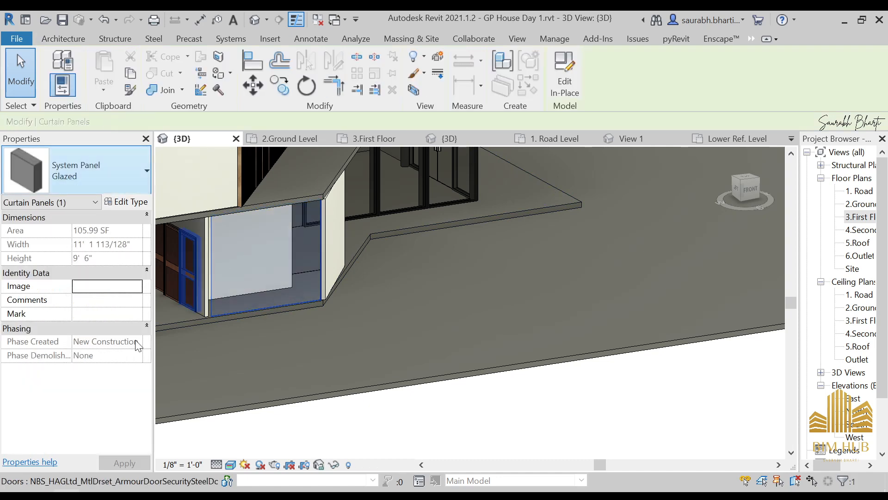
left_click(77, 170)
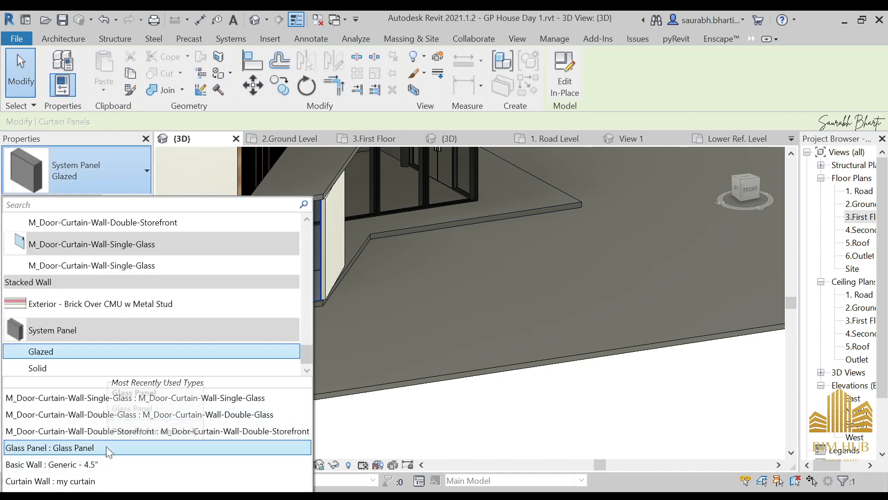
left_click(106, 447)
left_click(412, 400)
- Examine the house exterior from the back, sides and front to find remaining glazed openings without a framed panel
middle_click_drag(412, 401, 276, 346, "shift")
scroll(329, 280, "down", 4)
middle_click_drag(350, 298, 614, 369, "shift")
scroll(615, 368, "up", 3)
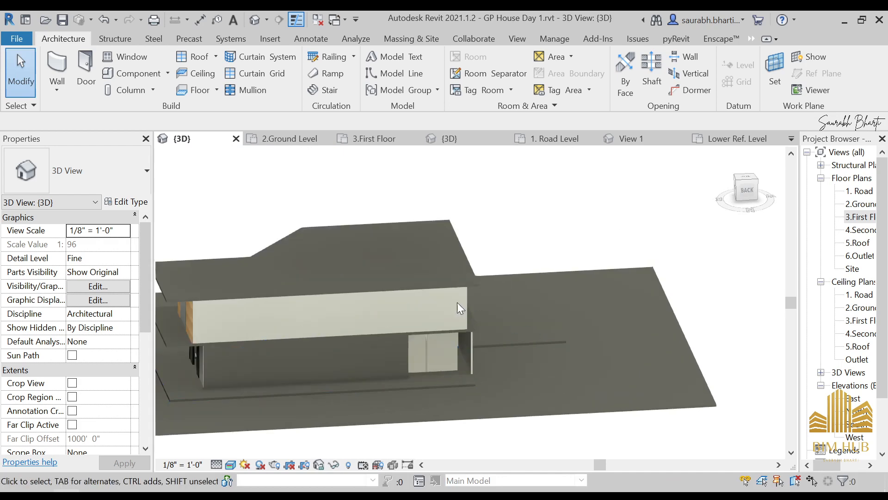
middle_click_drag(460, 307, 476, 336, "shift")
scroll(366, 296, "up", 5)
scroll(390, 285, "down", 4)
middle_click_drag(387, 287, 280, 301, "shift")
middle_click_drag(468, 277, 510, 253, "shift")
scroll(506, 246, "up", 3)
middle_click_drag(526, 298, 657, 300, "shift")
scroll(579, 427, "down", 5)
scroll(444, 359, "up", 3)
middle_click_drag(505, 321, 508, 298, "shift")
middle_click_drag(545, 273, 546, 254, "shift")
scroll(512, 279, "down", 6)
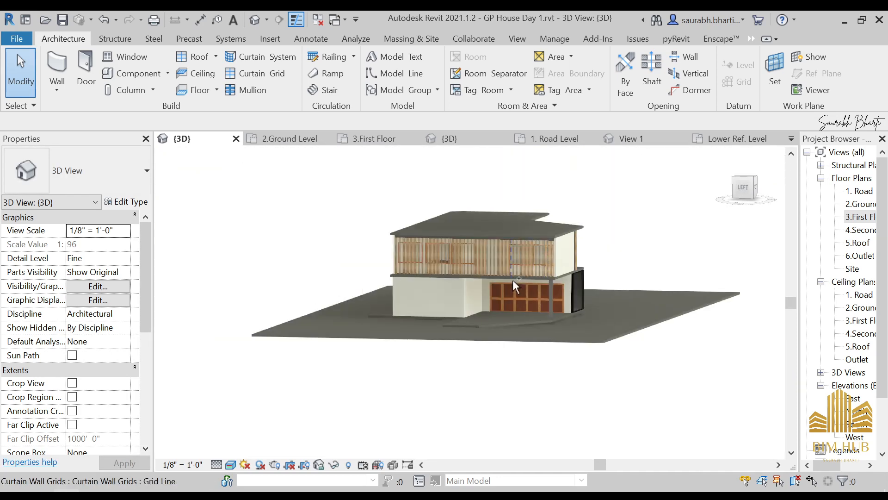
middle_click_drag(425, 330, 509, 368, "shift")
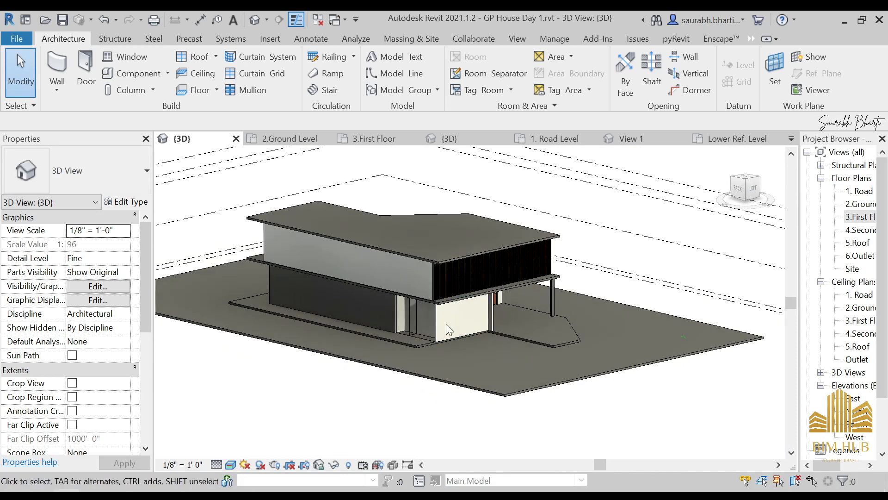
- Change the wide glazed panel of the rear ground-floor curtain wall at the white wall's corner to Glass Panel
scroll(431, 329, "up", 3)
scroll(429, 329, "up", 1)
middle_click_drag(430, 332, 463, 337, "shift")
scroll(463, 336, "up", 4)
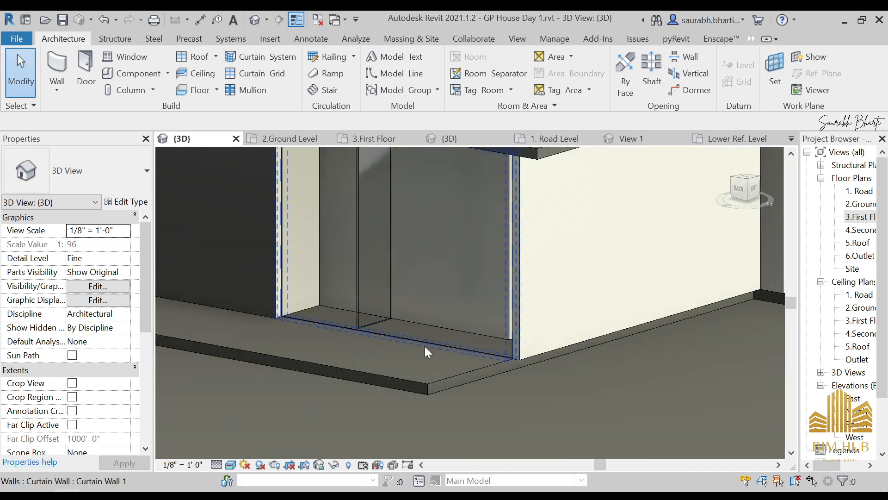
left_click(438, 348)
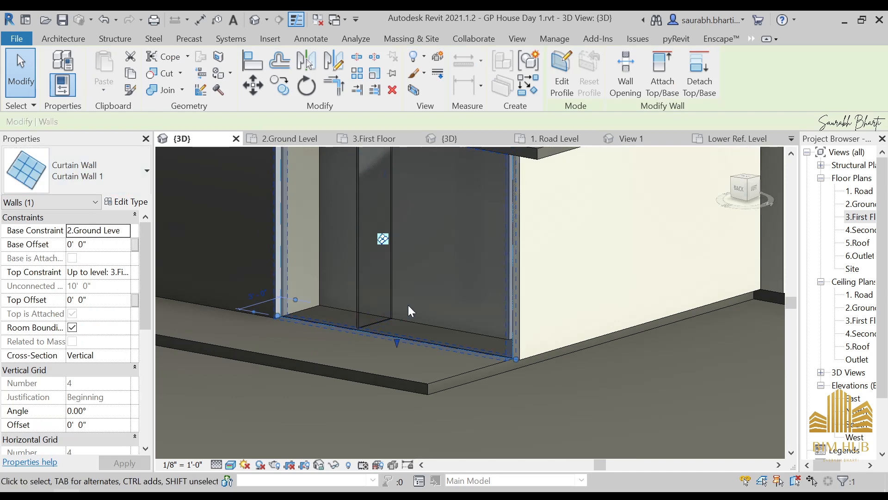
key("Tab")
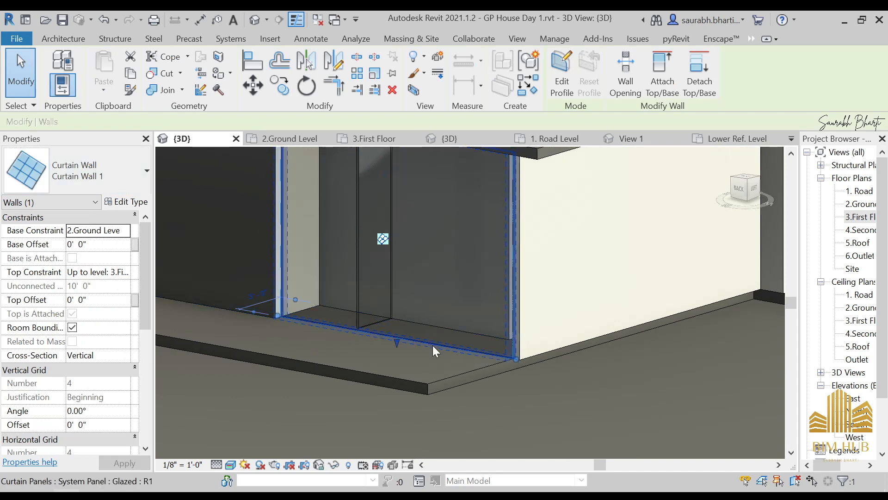
left_click(433, 347)
left_click(76, 171)
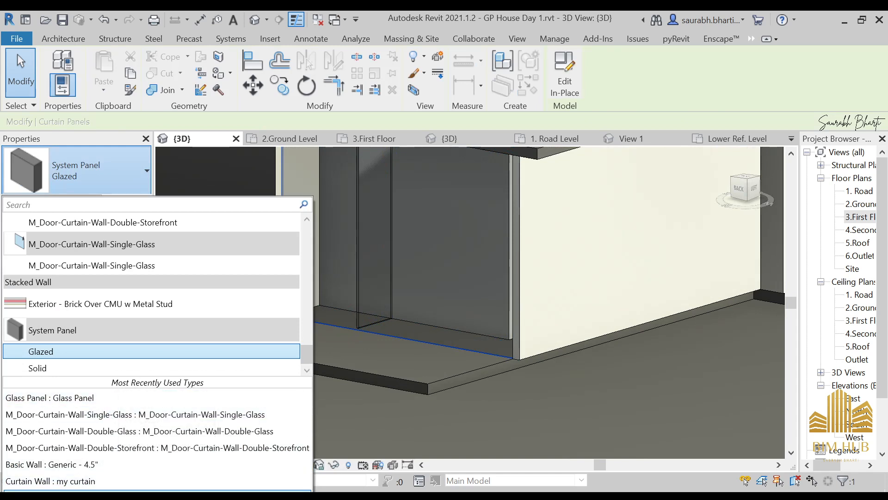
left_click(51, 397)
key("Escape")
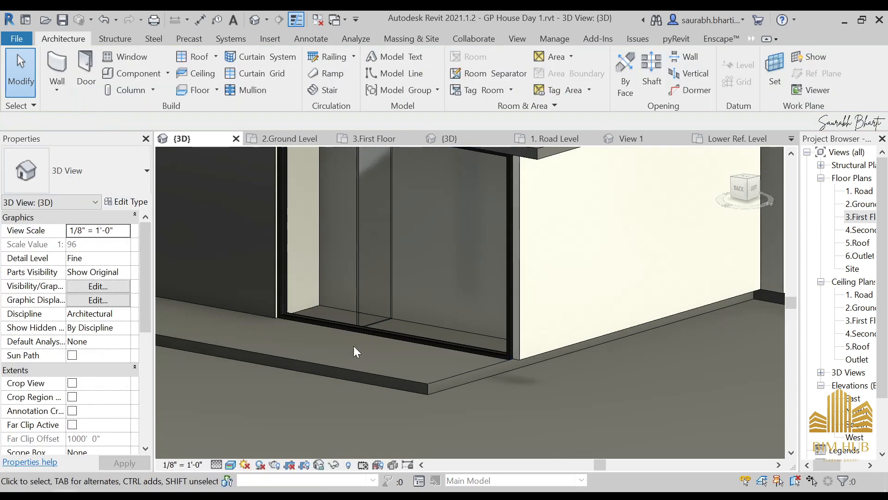
- Change the narrow glazed panel standing behind the rear ground-floor opening to the Glass Panel type
key("Tab")
left_click(359, 294)
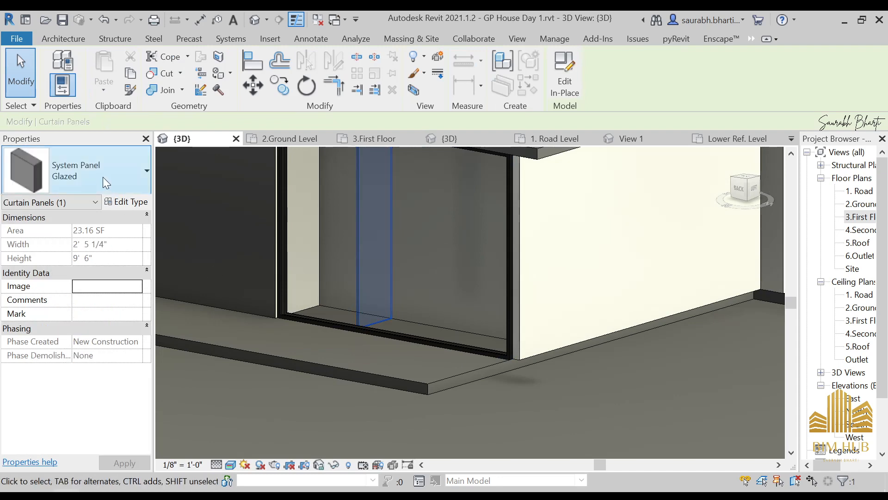
left_click(77, 170)
left_click(90, 399)
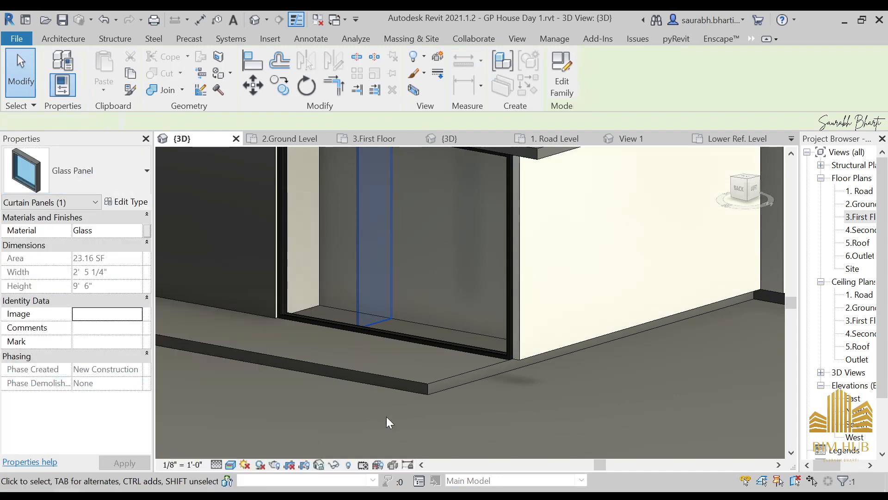
key("Escape")
- Examine the framed glass panels on the ground floor from the rear corner and from the front
scroll(382, 397, "down", 3)
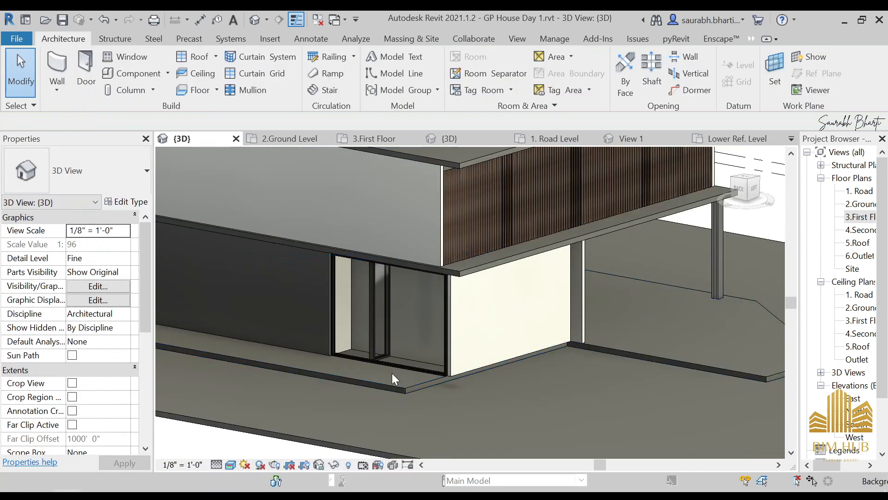
scroll(476, 327, "down", 3)
middle_click_drag(473, 336, 473, 375, "shift")
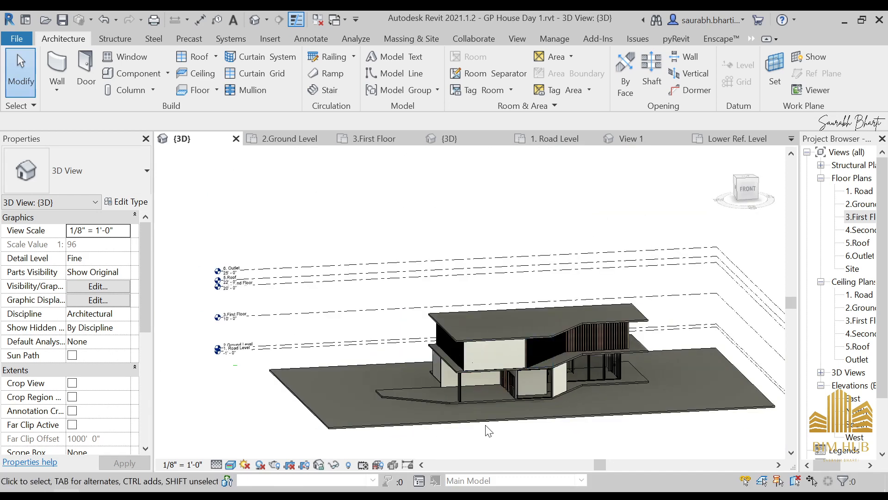
scroll(545, 382, "up", 2)
scroll(546, 382, "up", 4)
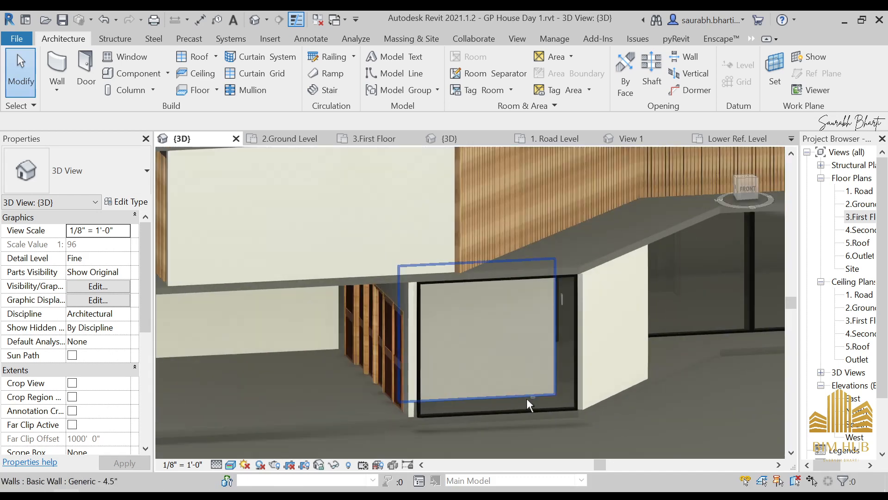
key("alt+Tab")
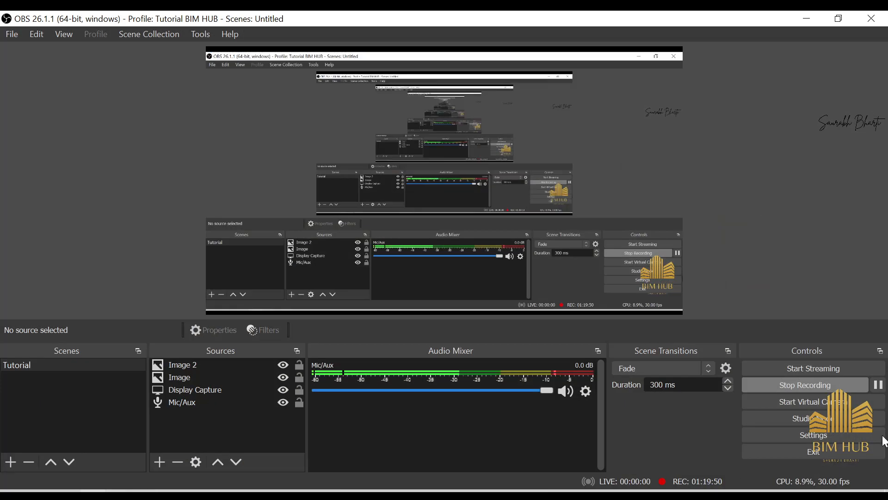